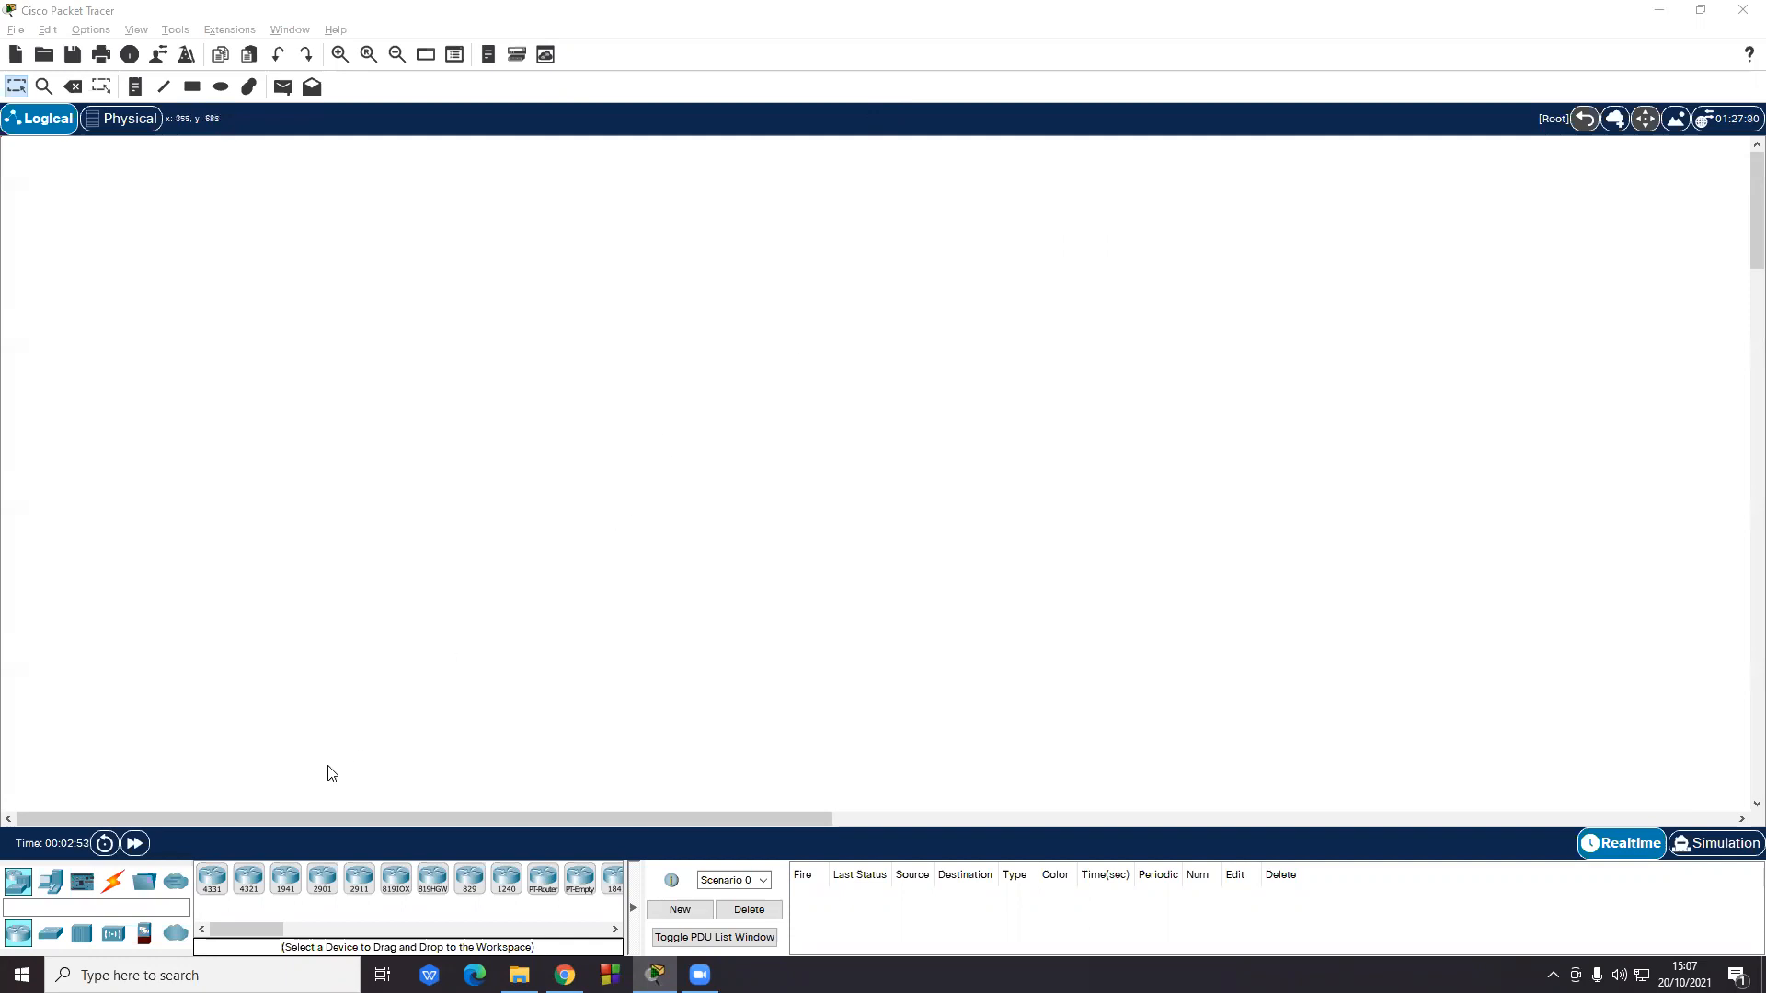
left_click(50, 881)
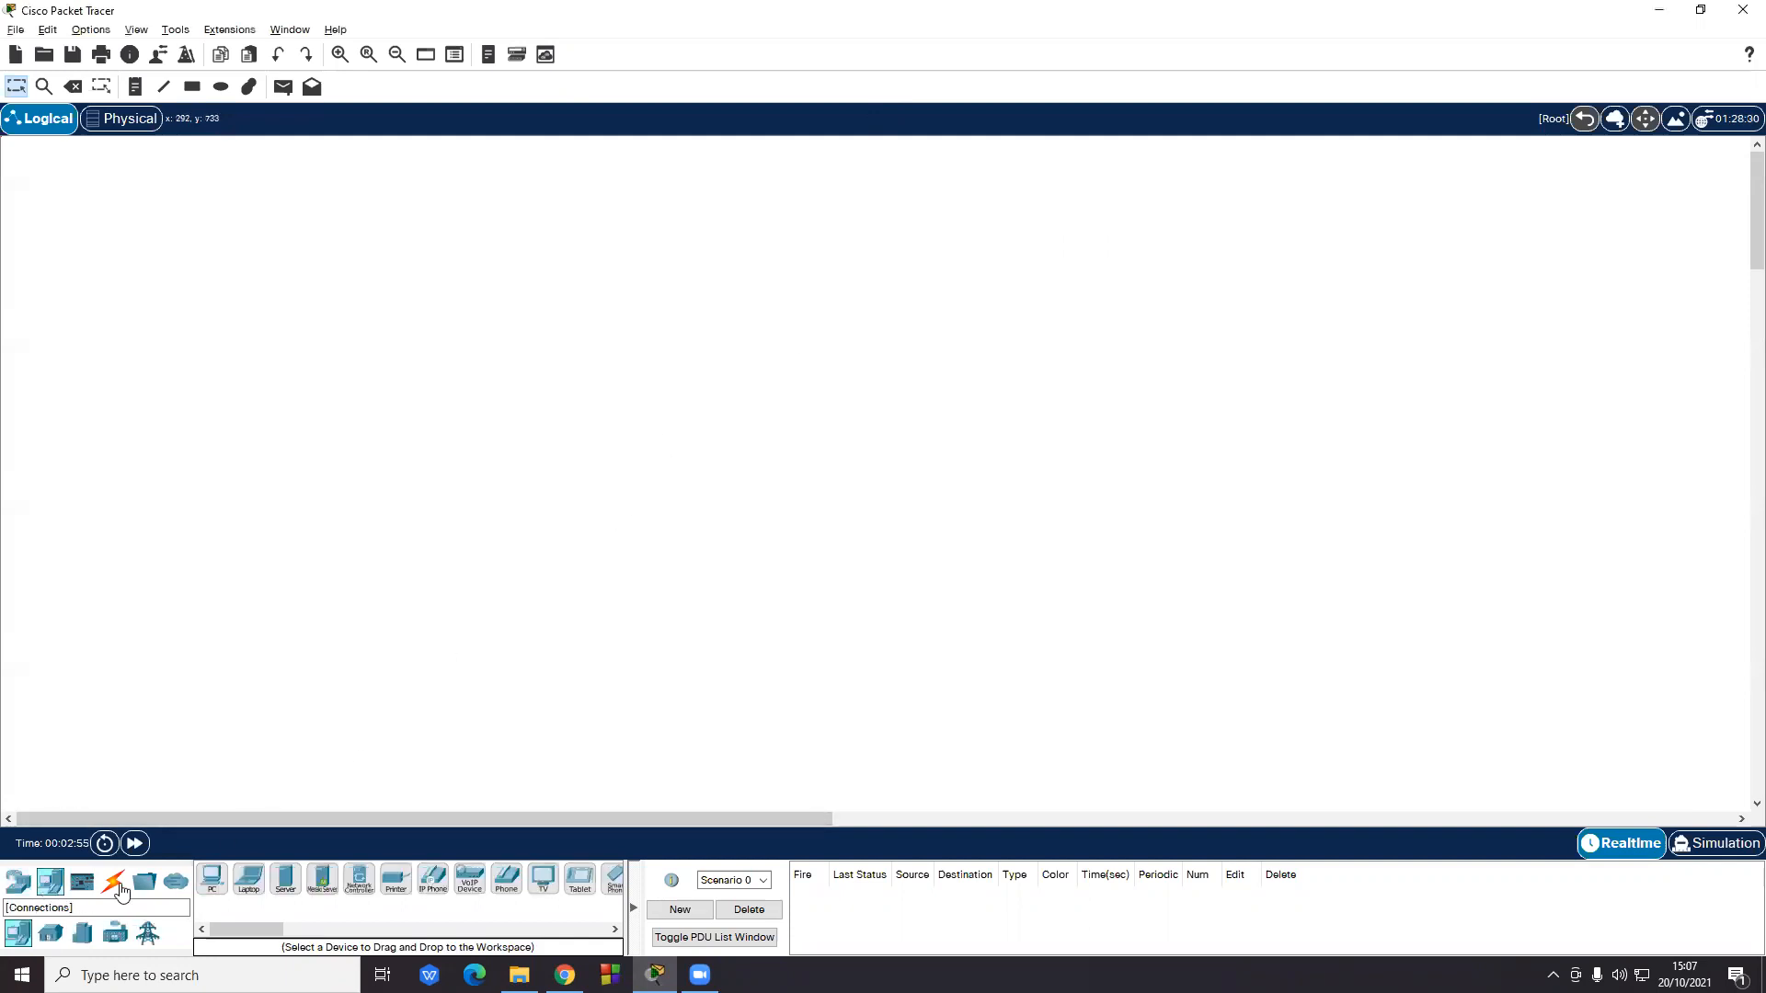
left_click(213, 881)
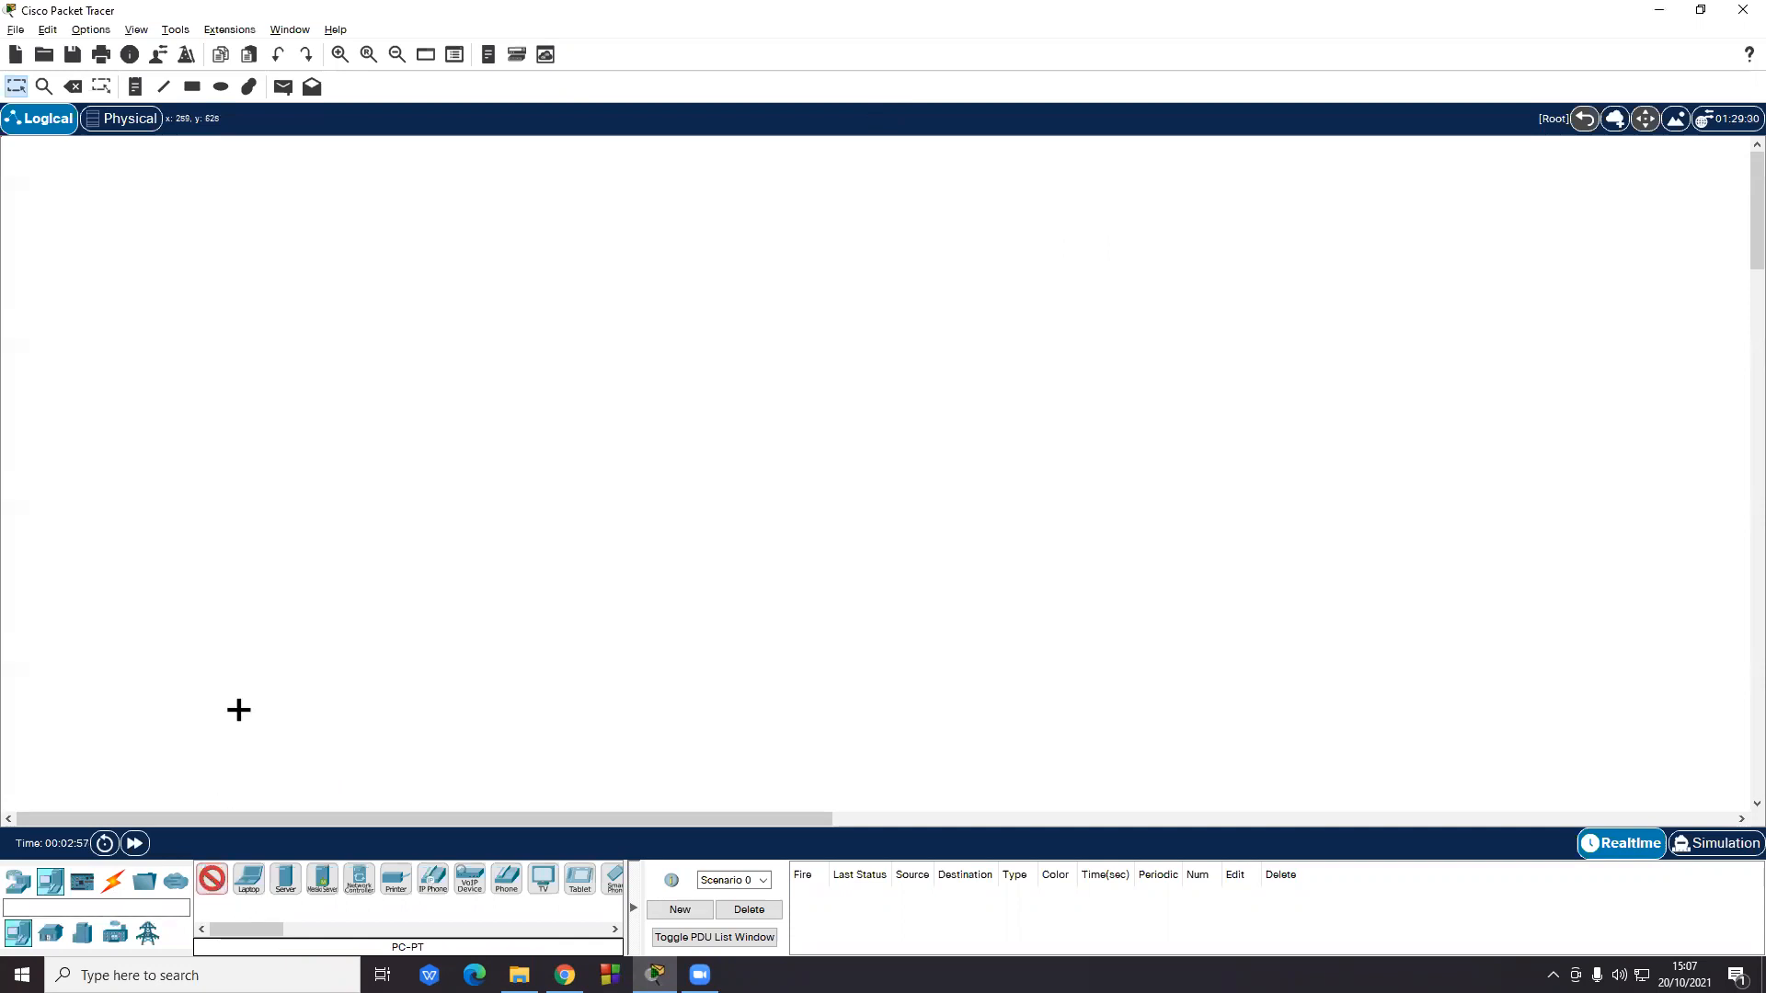
left_click(341, 655)
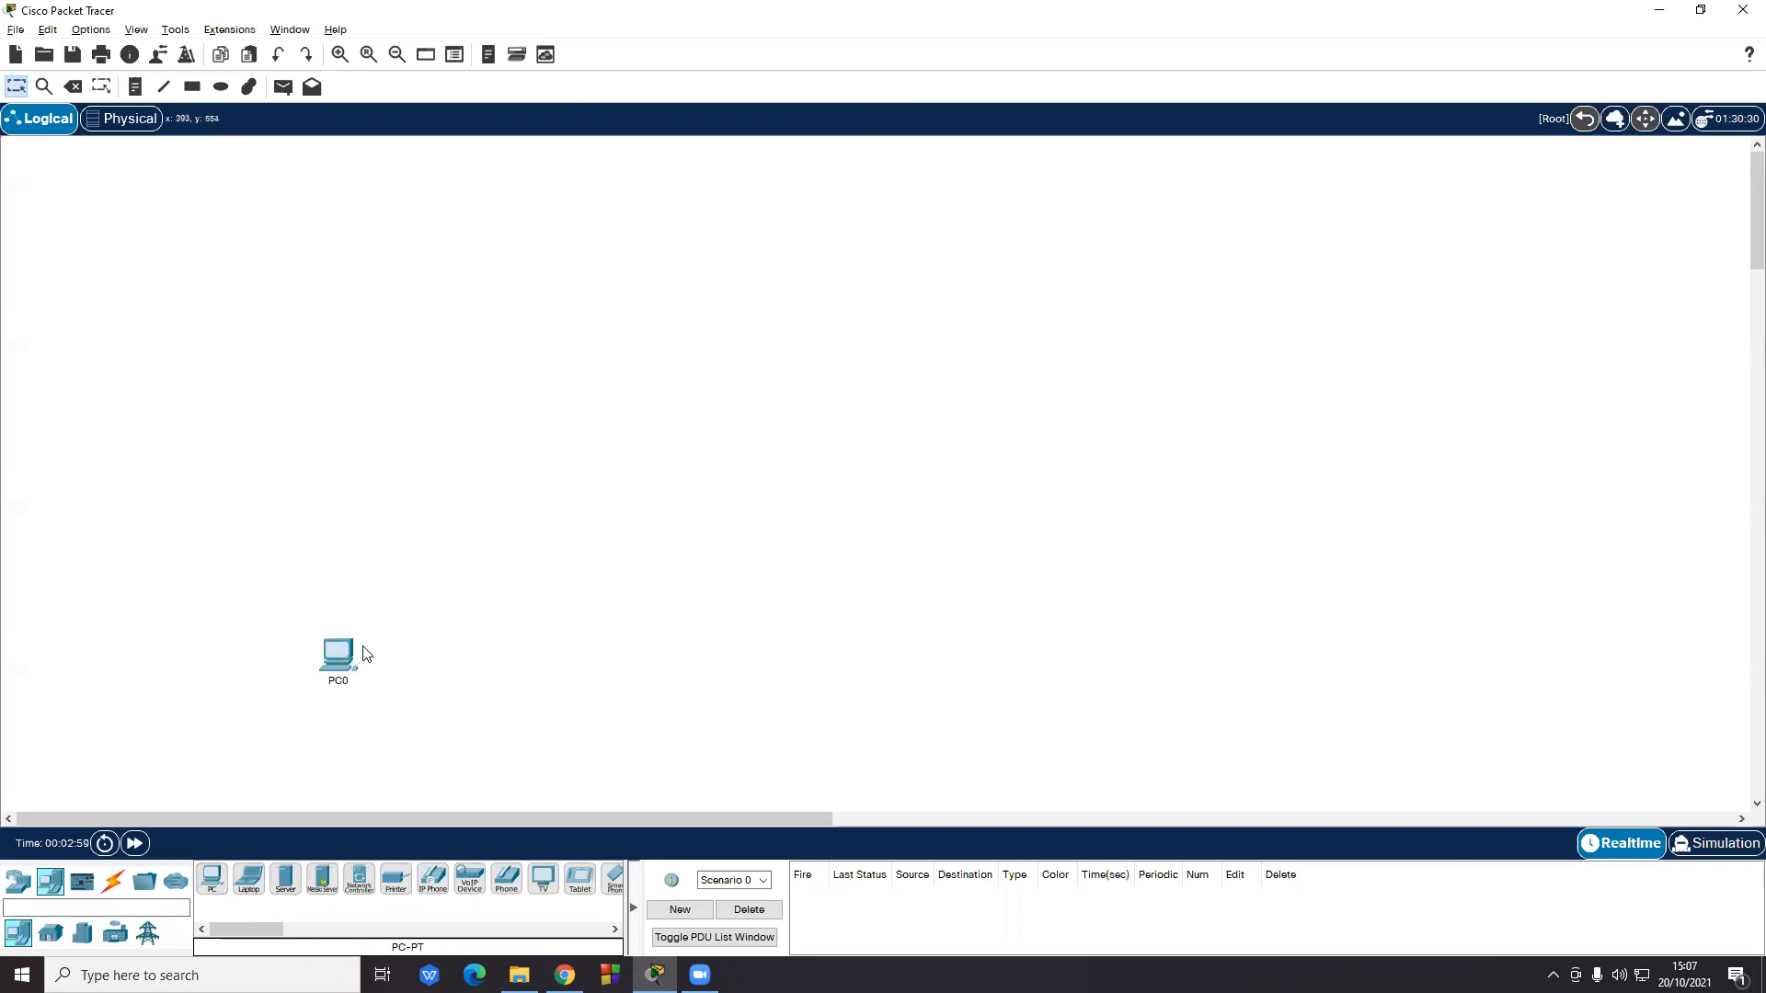
left_click(337, 655)
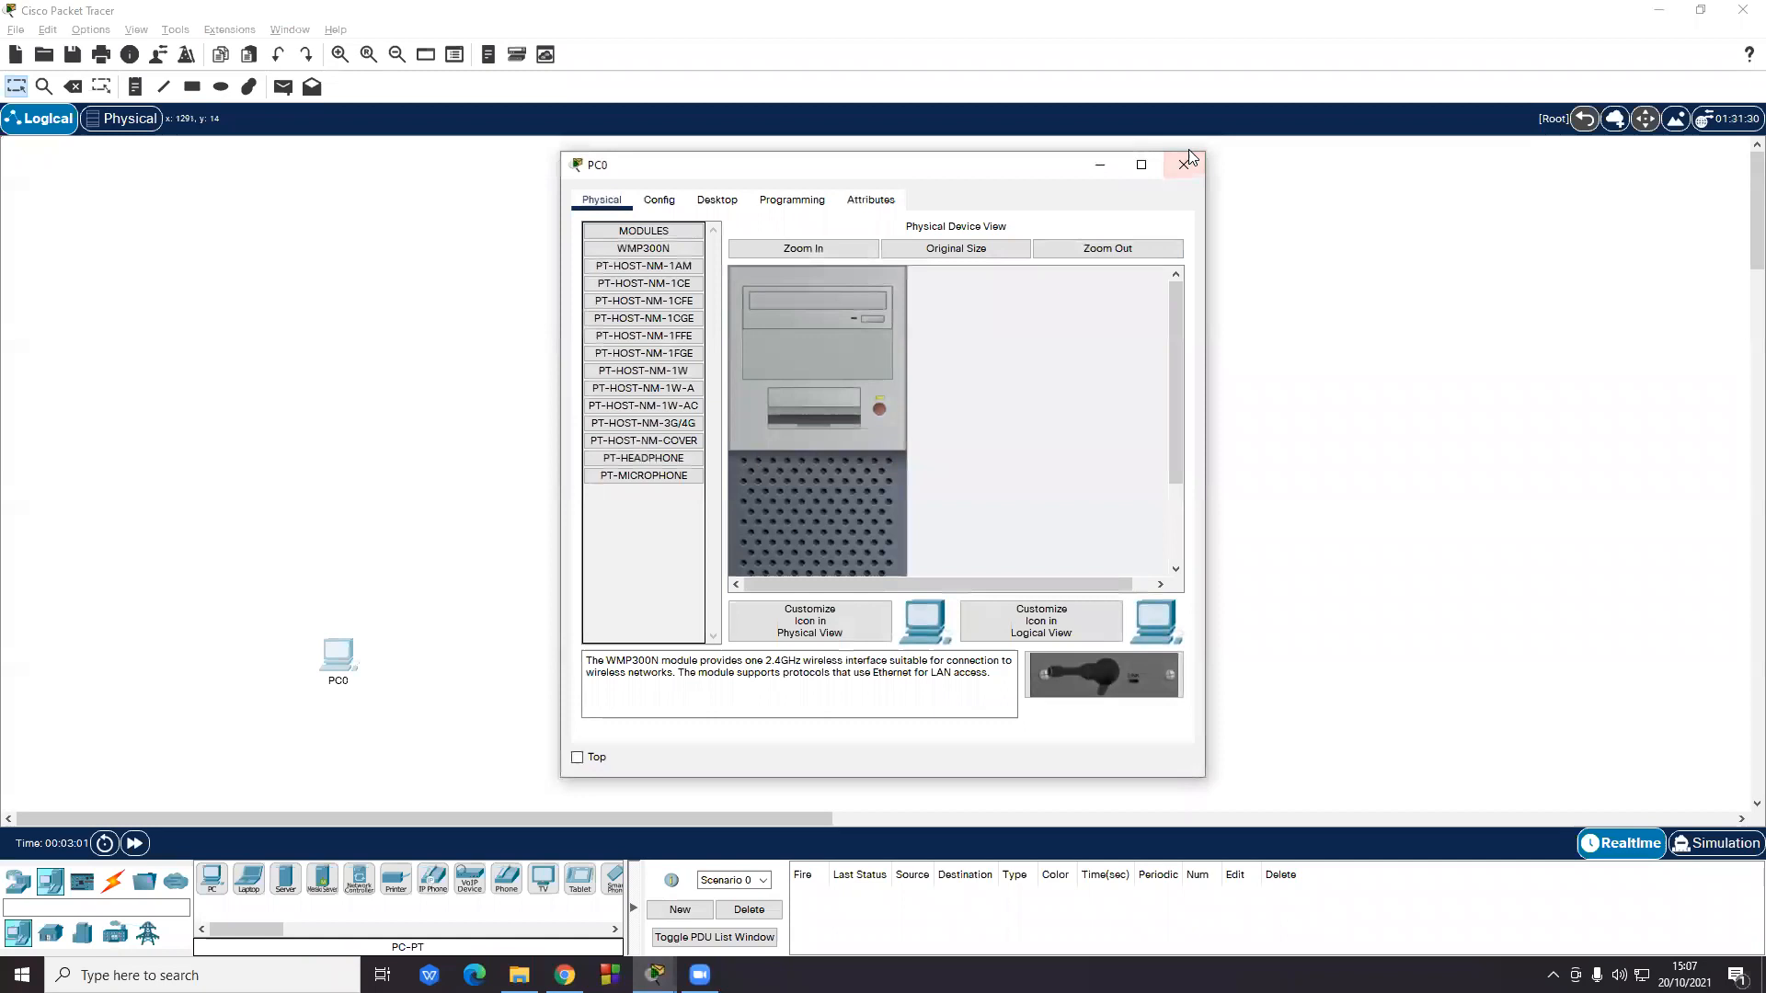
left_click(1186, 158)
key("Delete")
left_click(863, 509)
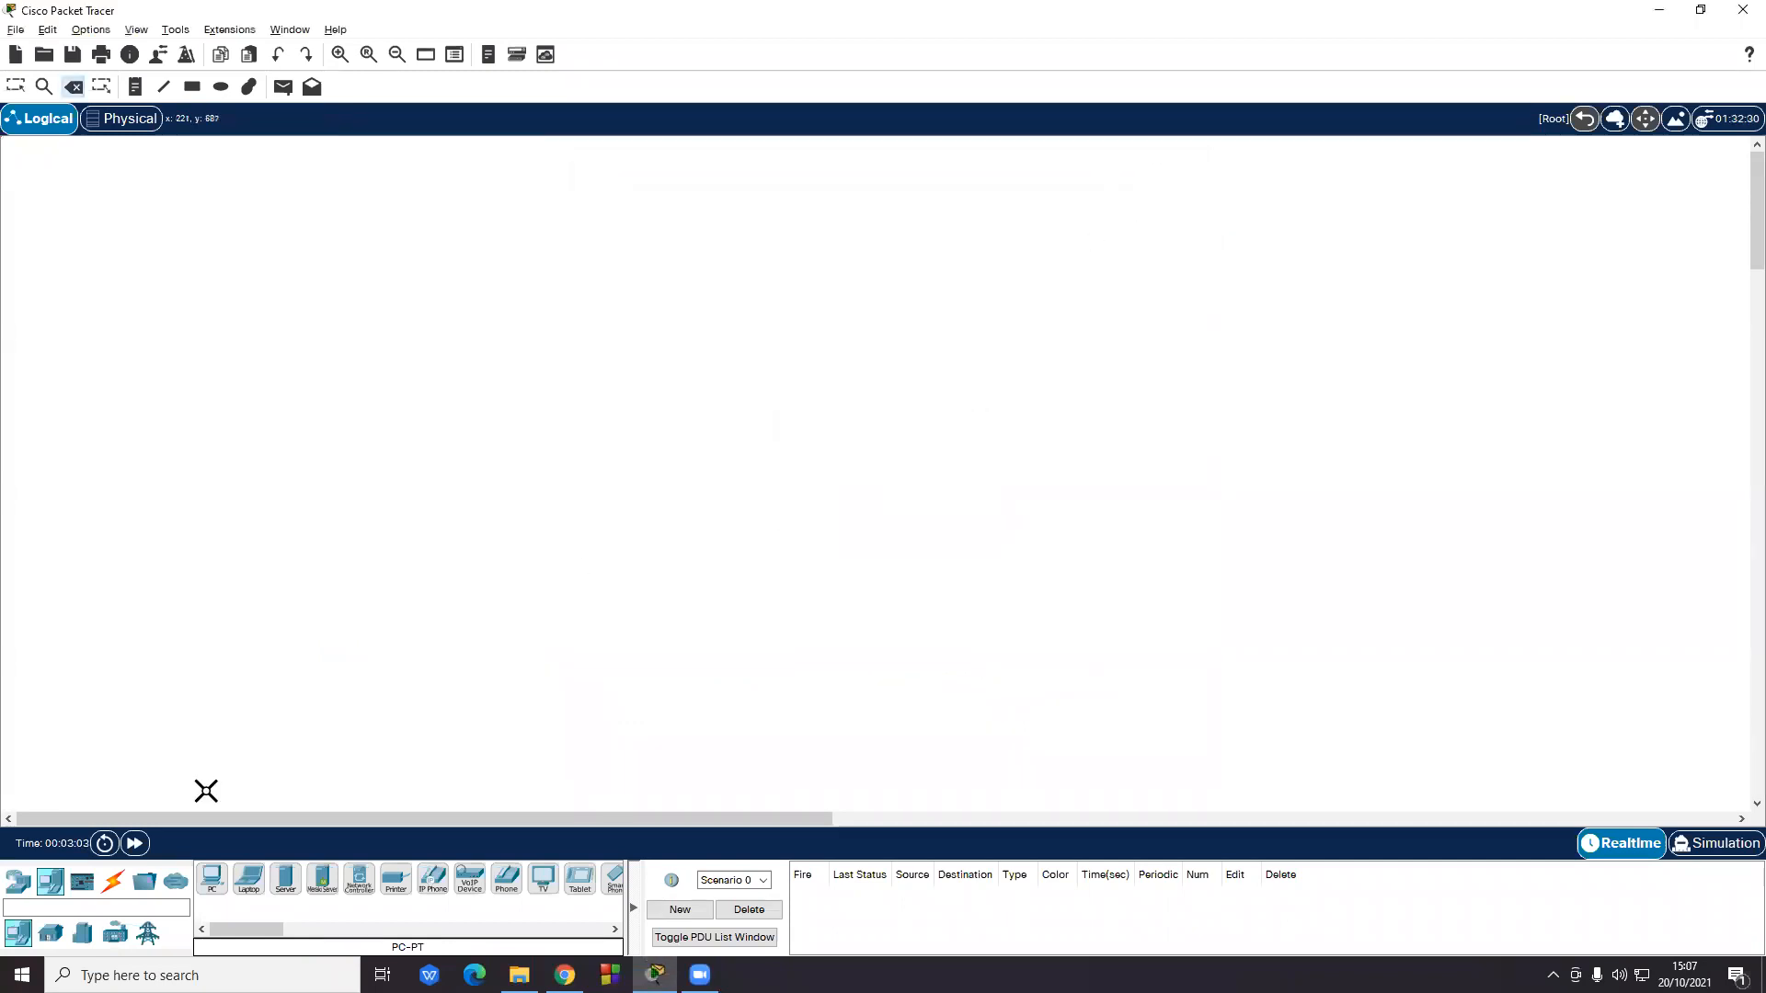
- Place three generic PCs in the lower workspace, two side by side on the left and one far to the right
left_click(212, 879)
left_click(355, 629)
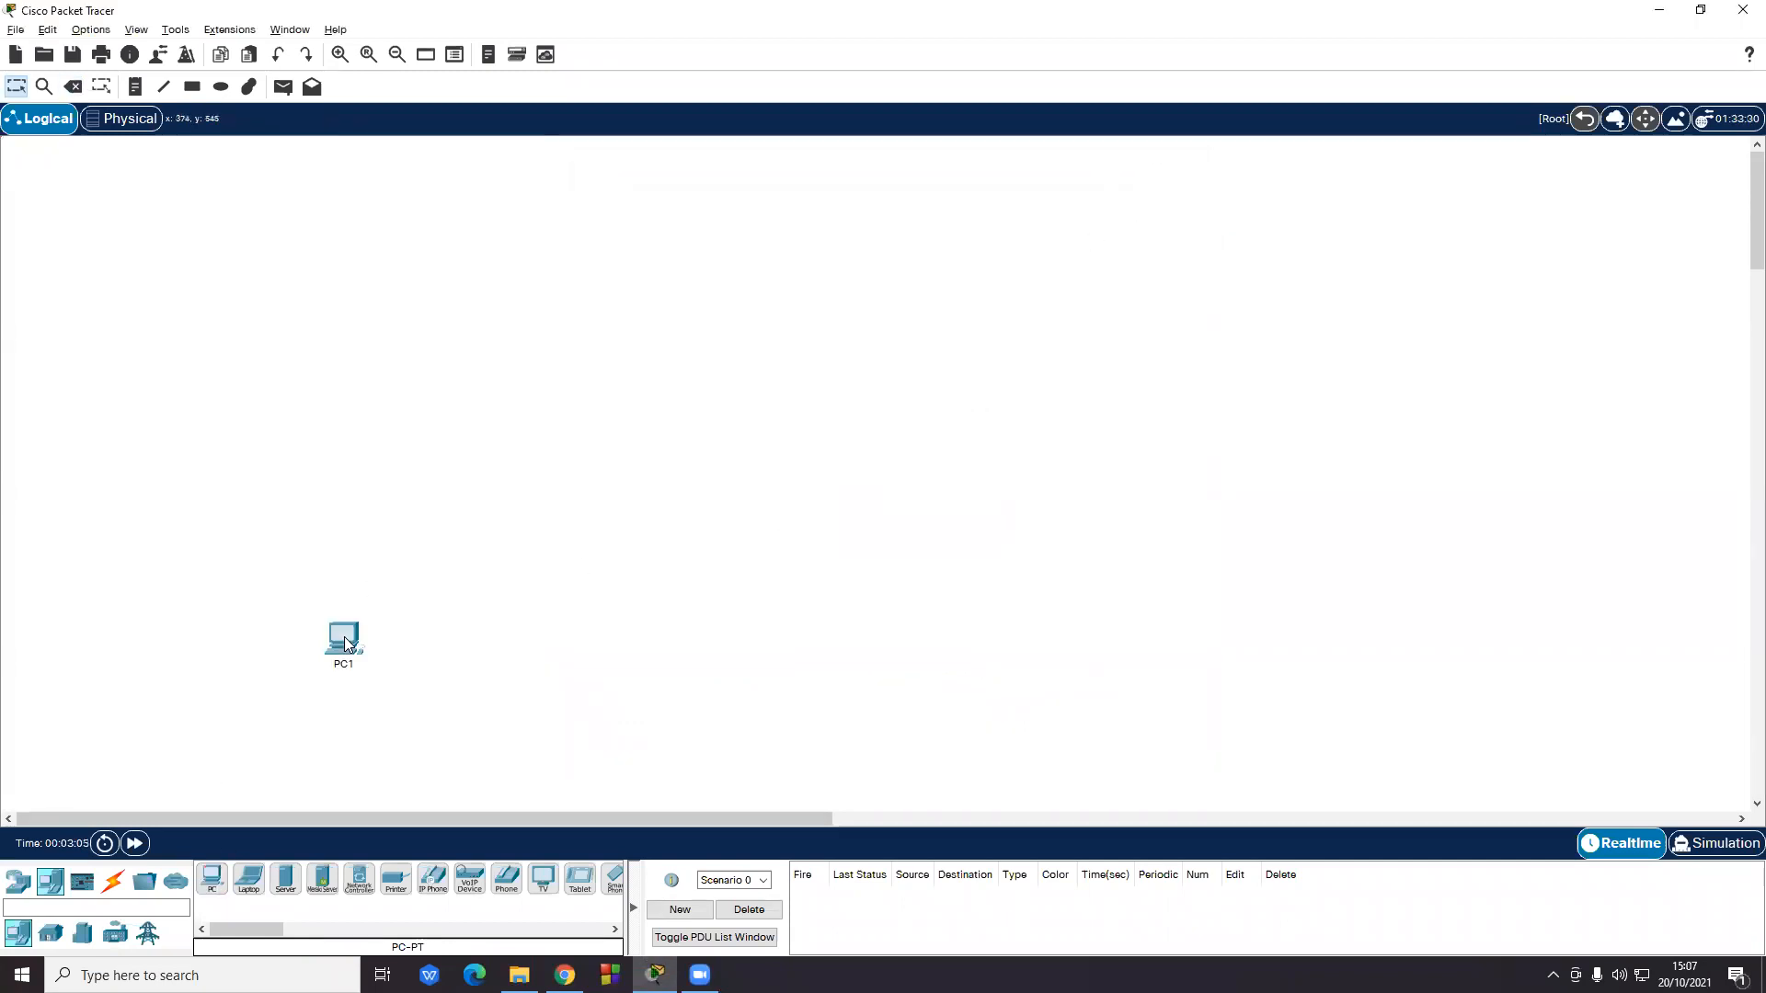
left_click(213, 878)
left_click(442, 631)
left_click(227, 874)
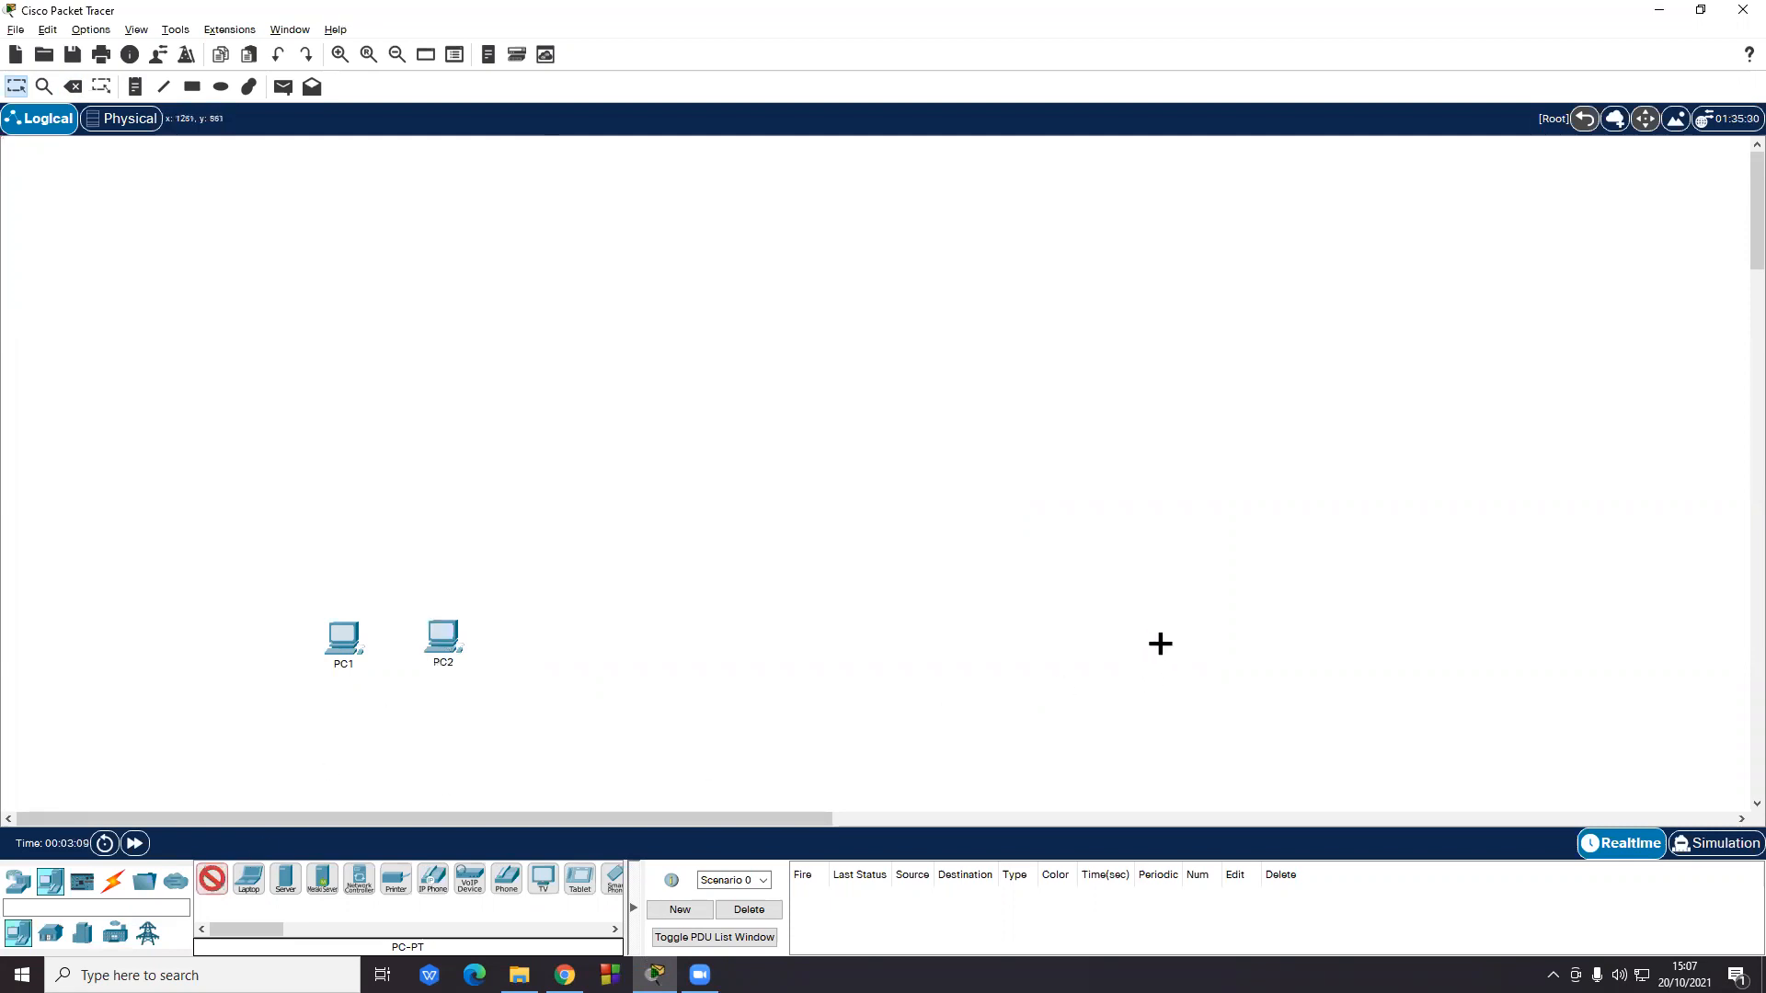
left_click(1209, 629)
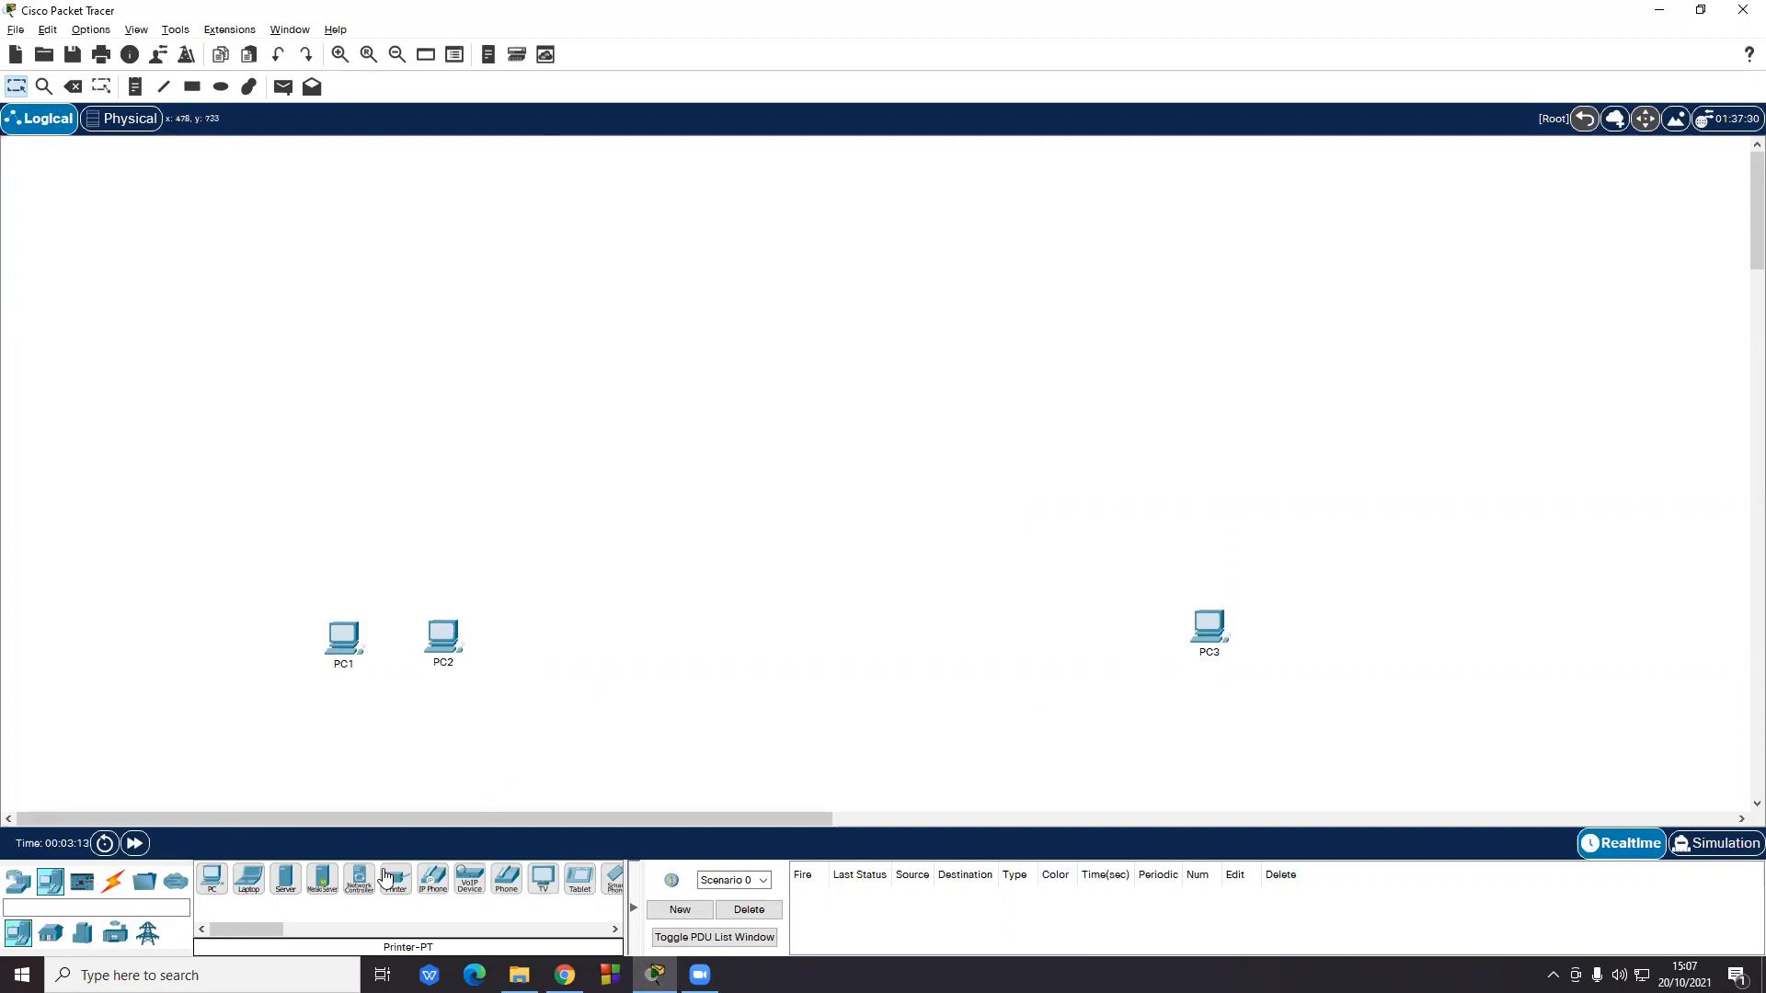
left_click(17, 881)
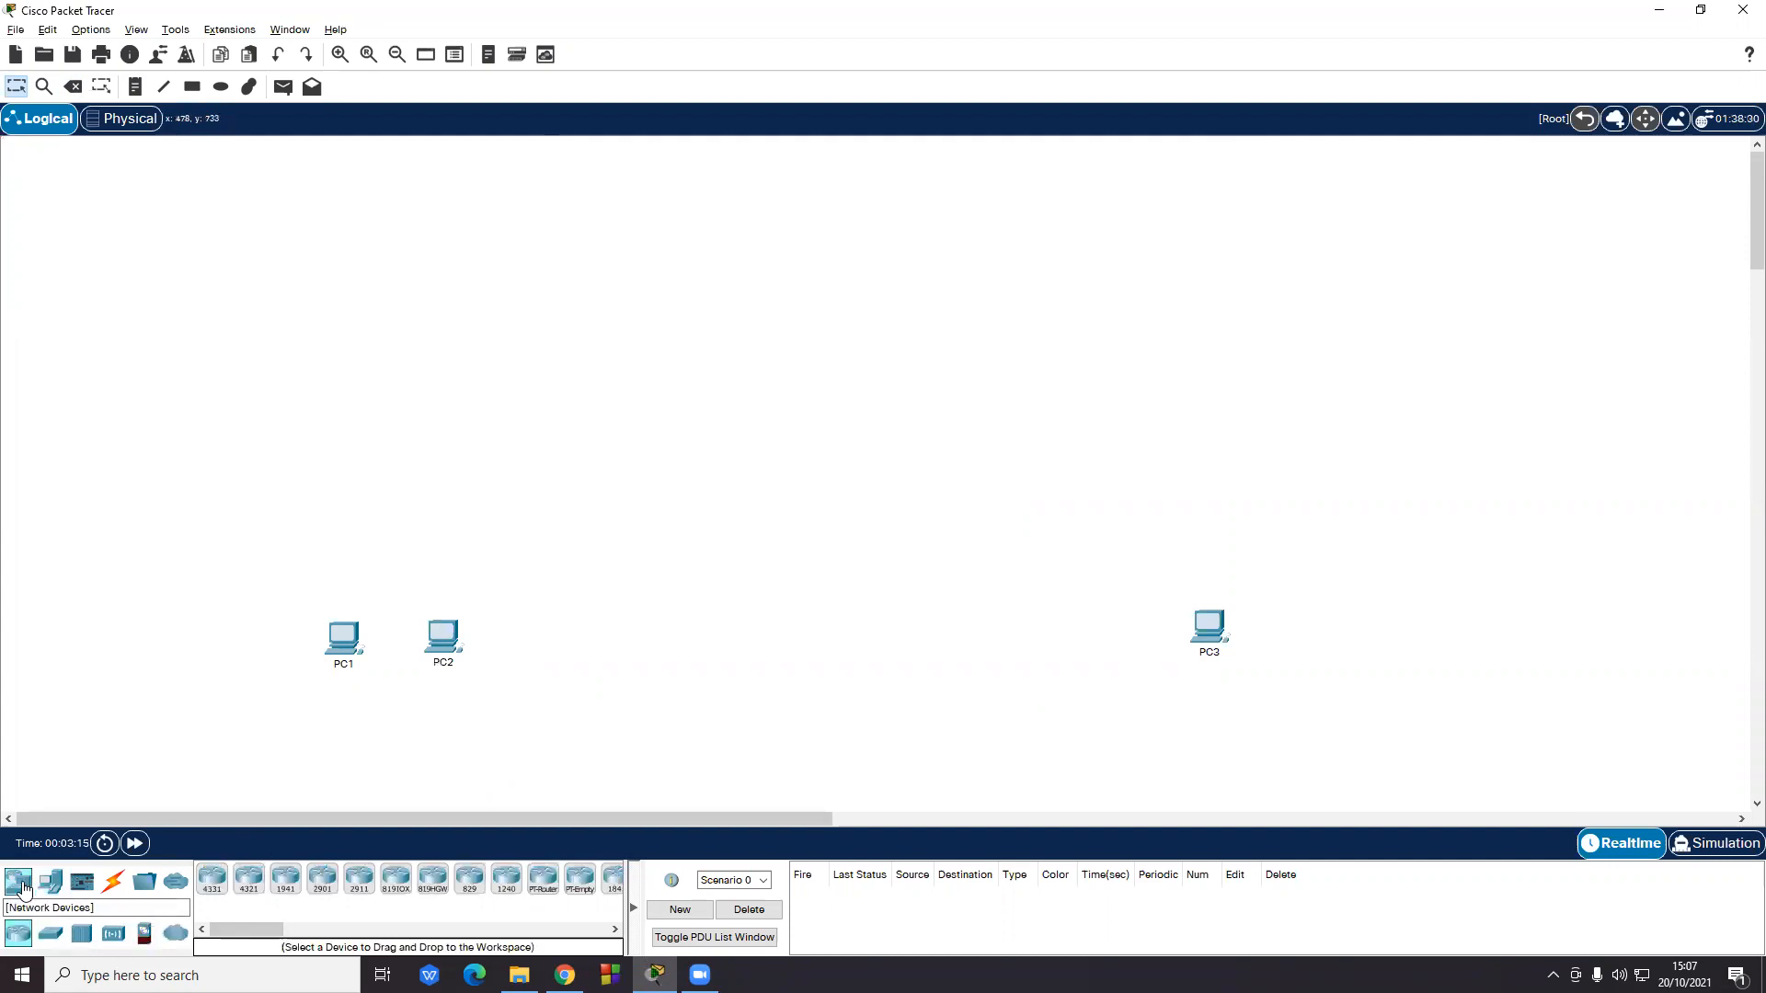
left_click(542, 881)
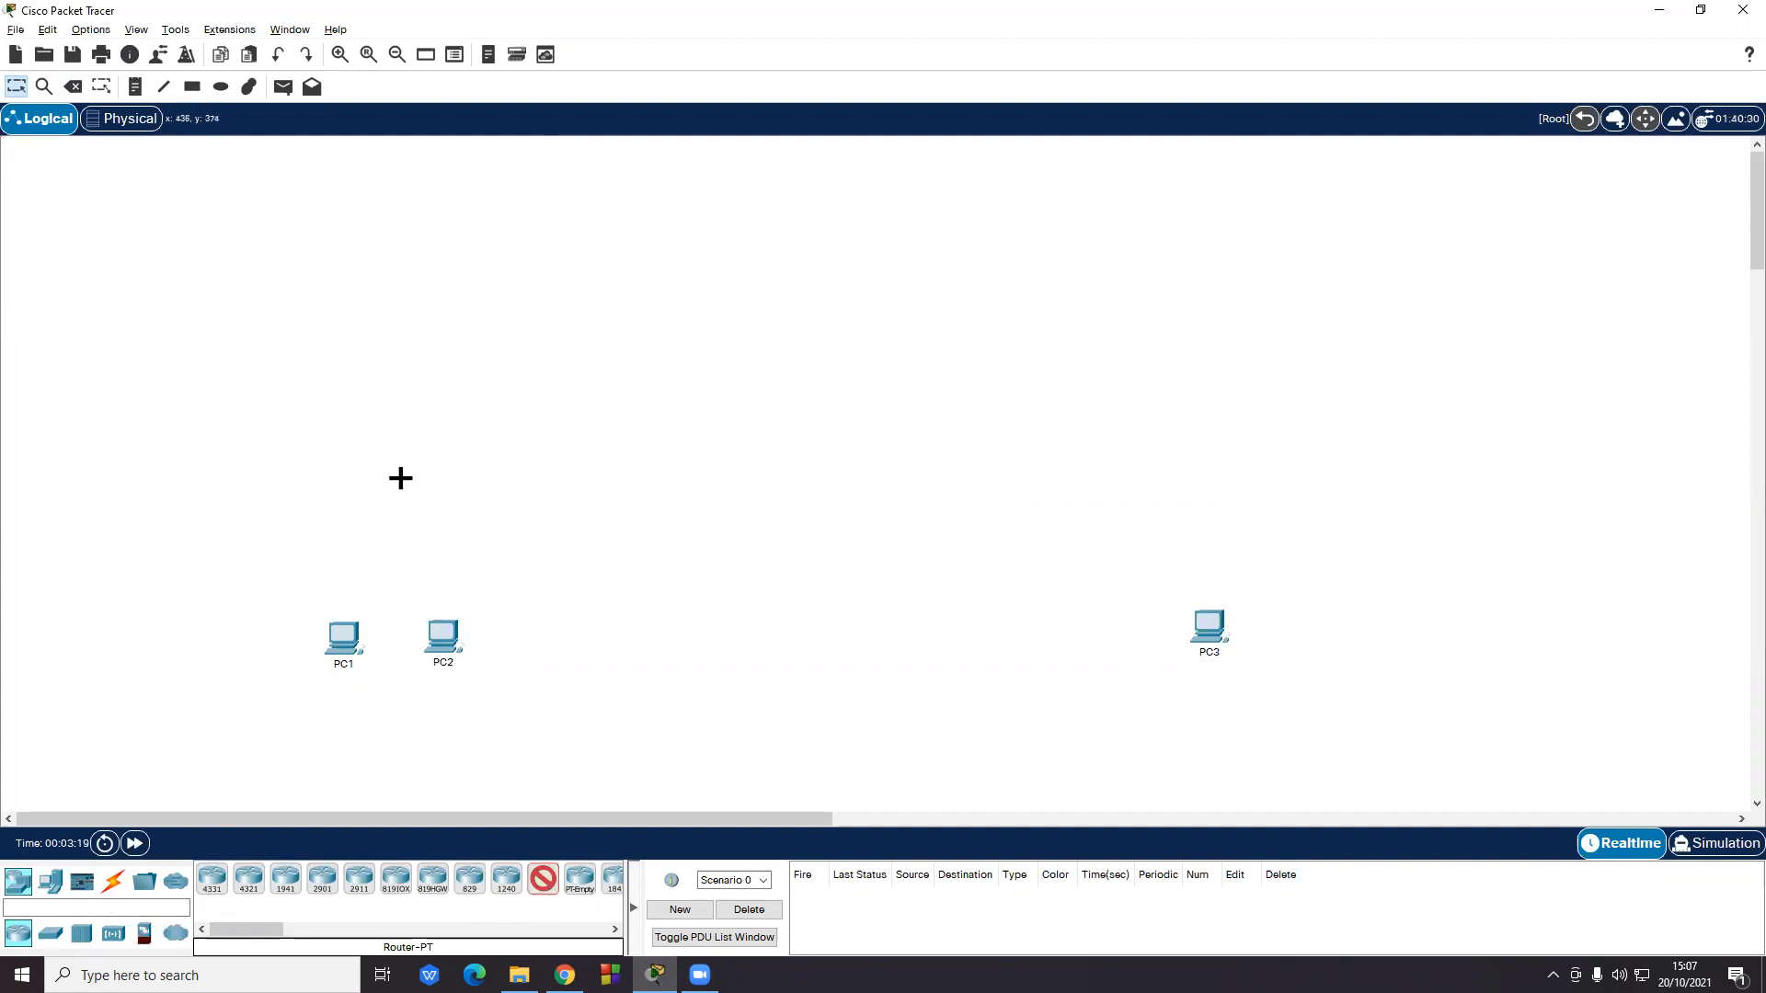
left_click(399, 459)
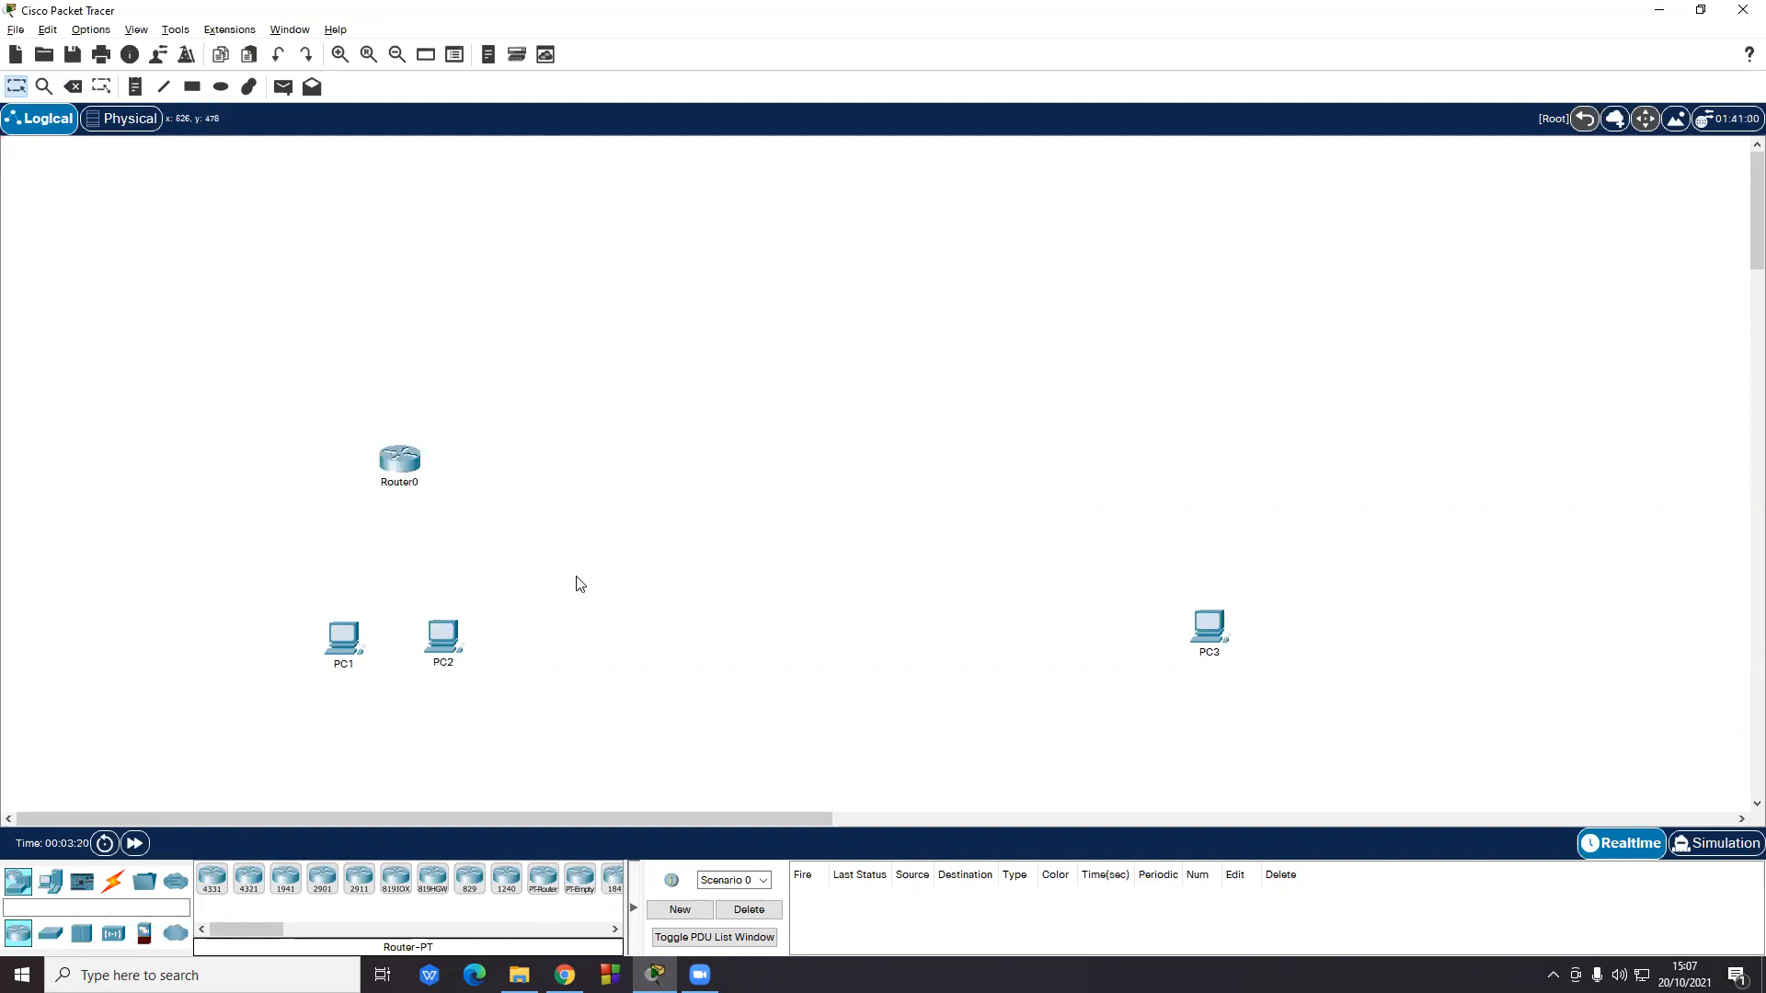
left_click(410, 471)
left_click(1183, 164)
key("Delete")
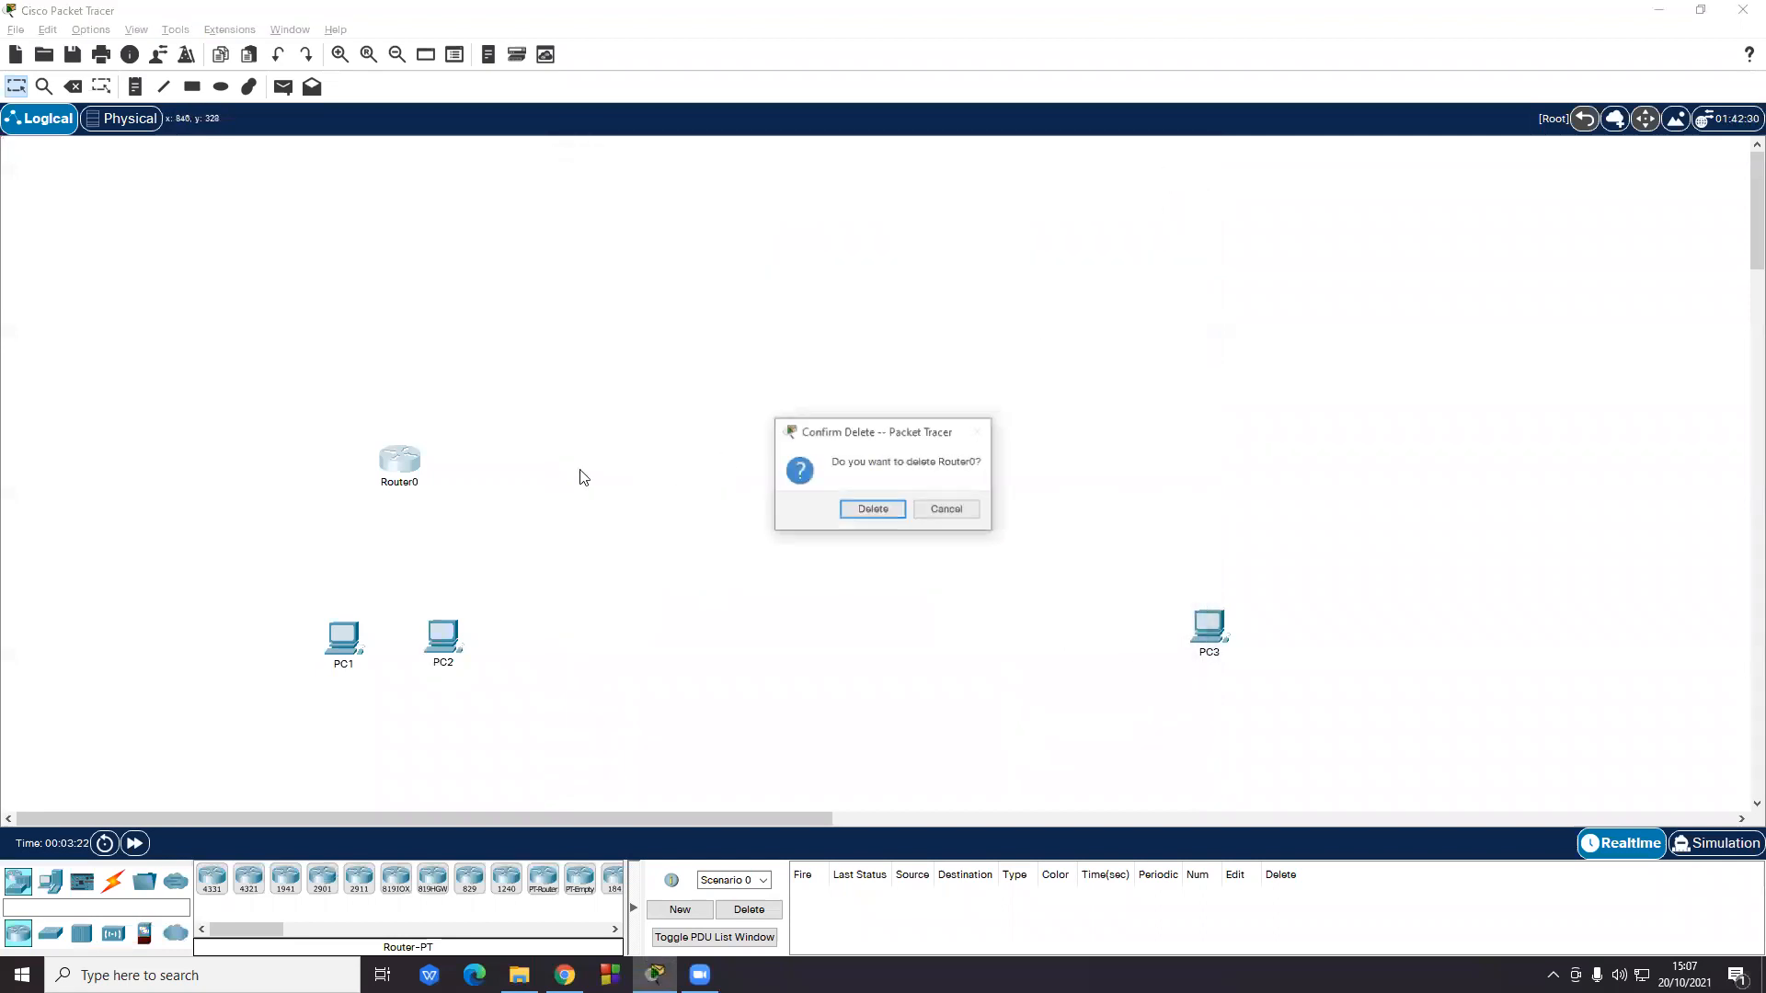
left_click(871, 511)
- Place three Router-PT routers, one above the PC pair, one slightly above PC3 and one higher up between them
left_click(543, 878)
left_click(401, 486)
left_click(542, 878)
left_click(1207, 445)
left_click(543, 879)
left_click(805, 284)
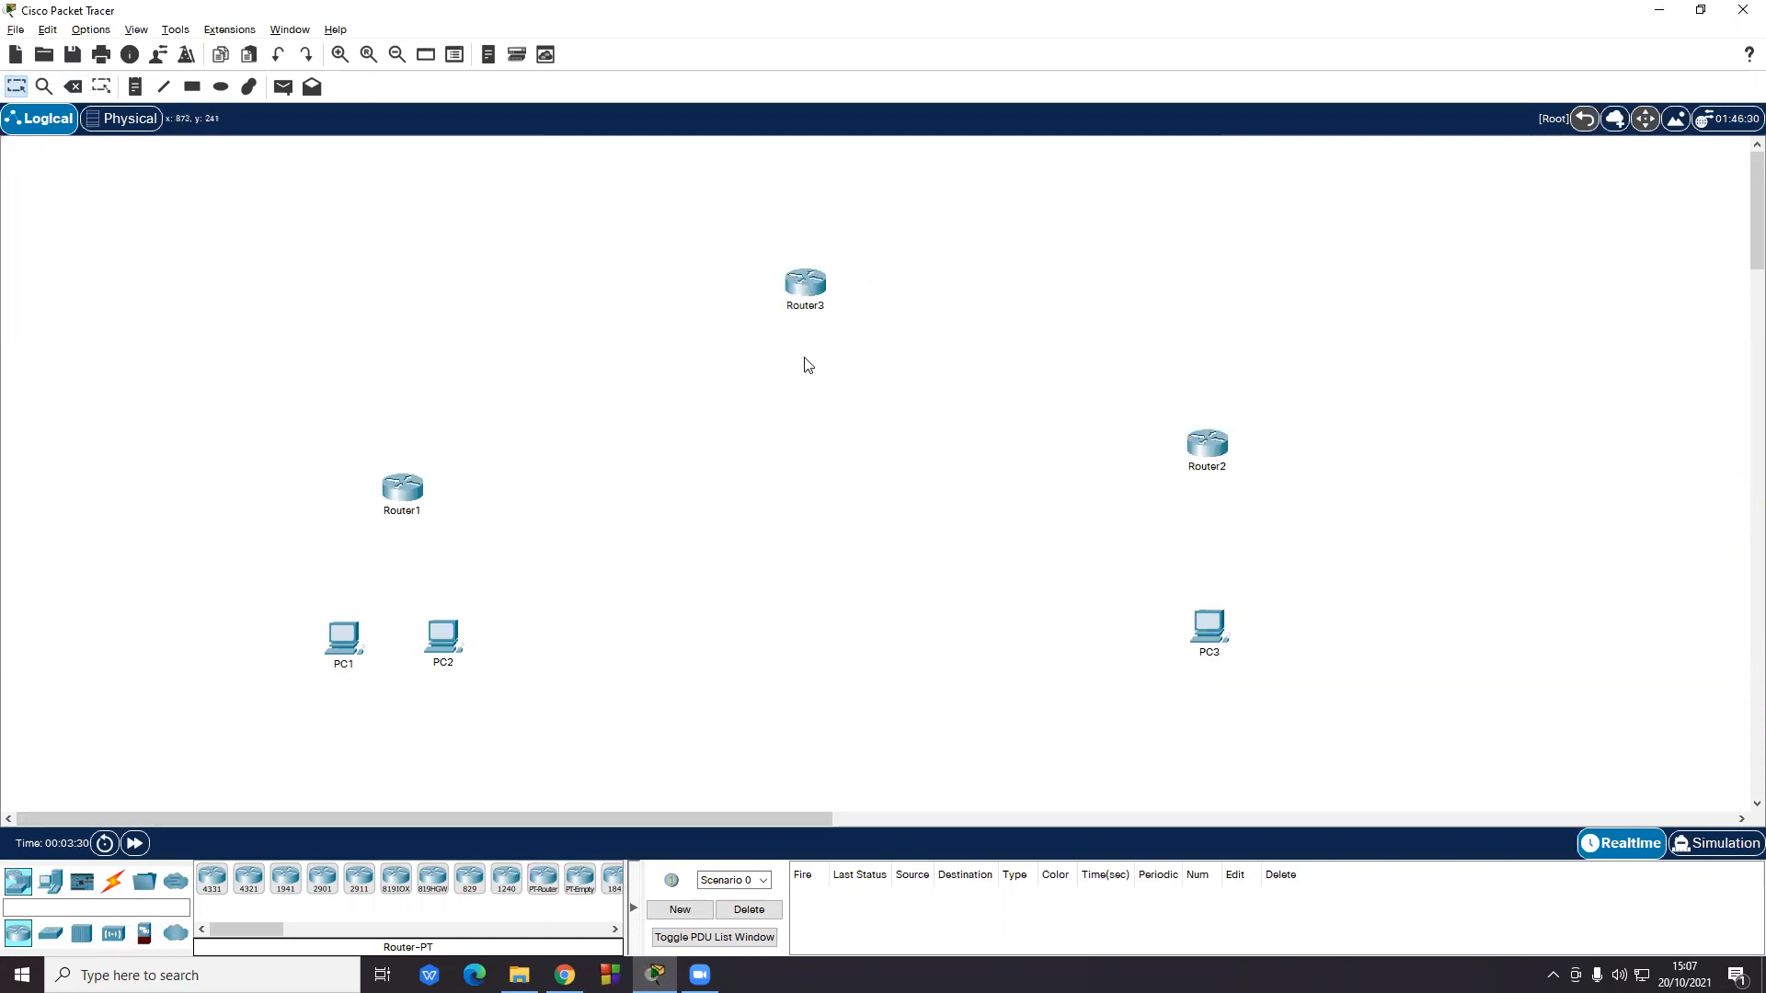
left_click_drag(1210, 485, 1211, 475)
left_click(759, 607)
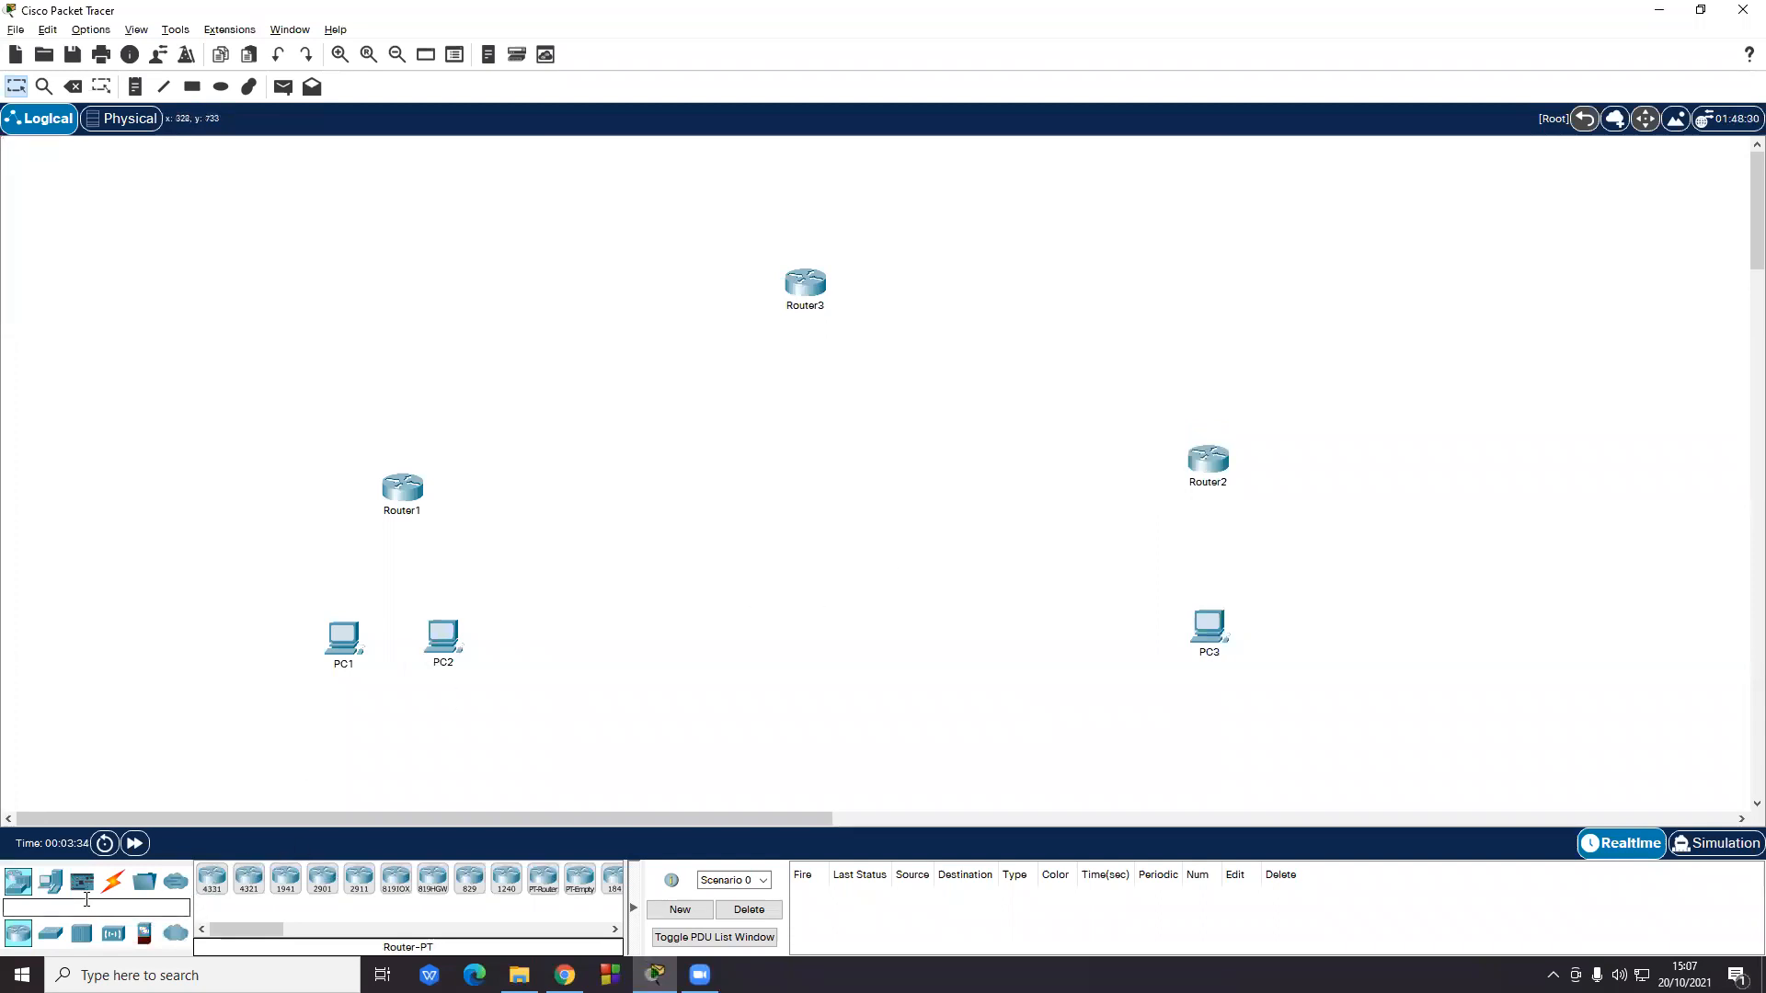
left_click(51, 881)
left_click(285, 878)
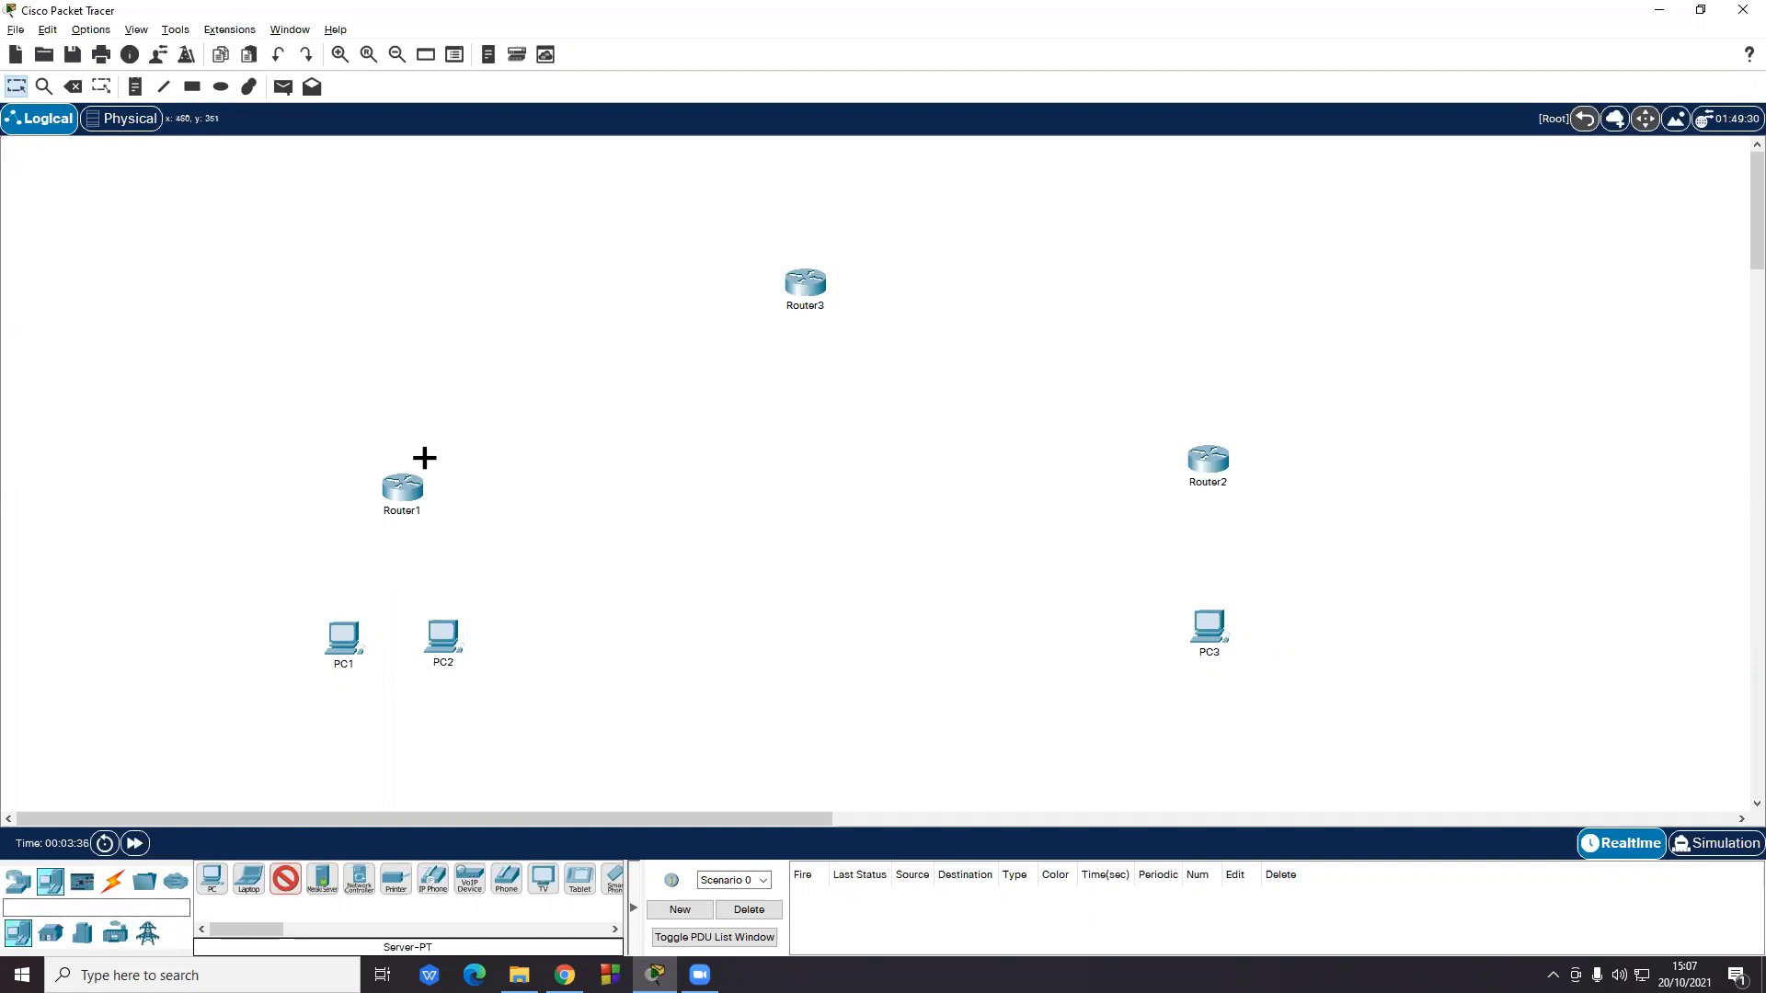
left_click(563, 179)
left_click(570, 181)
left_click(1164, 162)
key("Delete")
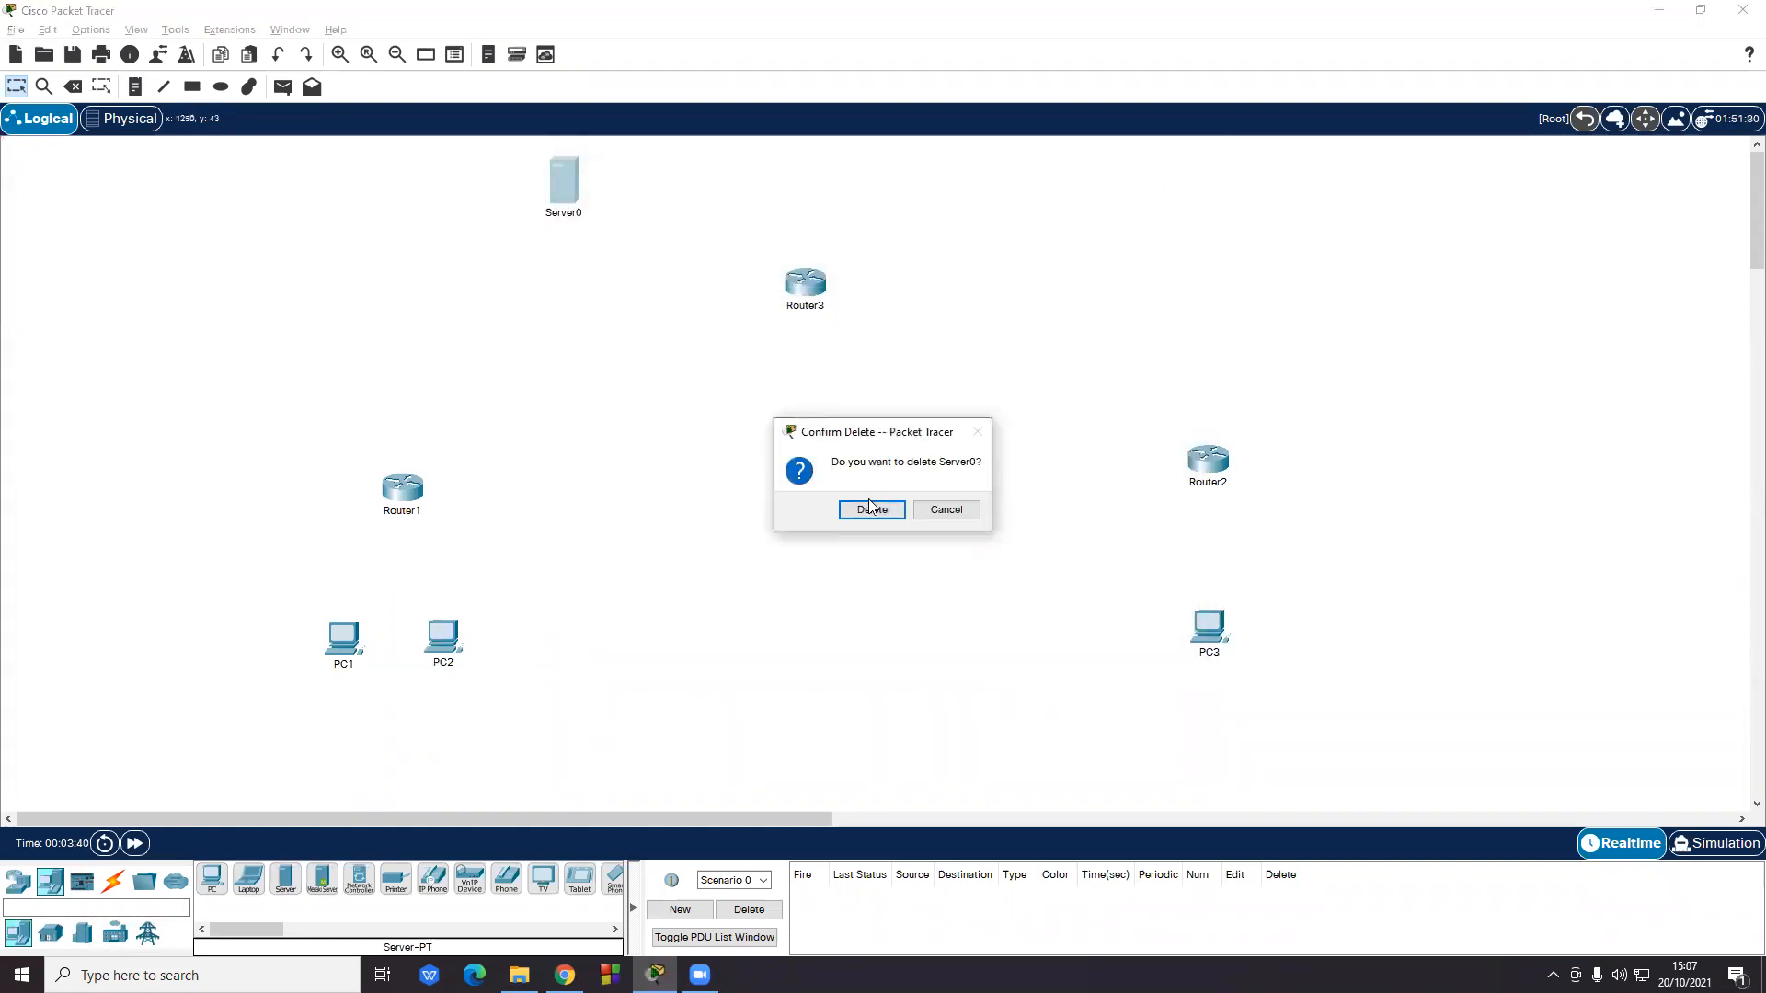
left_click(870, 509)
- Place two Server-PT servers above Router3, one on its left and one on its right
left_click(283, 881)
left_click(585, 182)
left_click(285, 879)
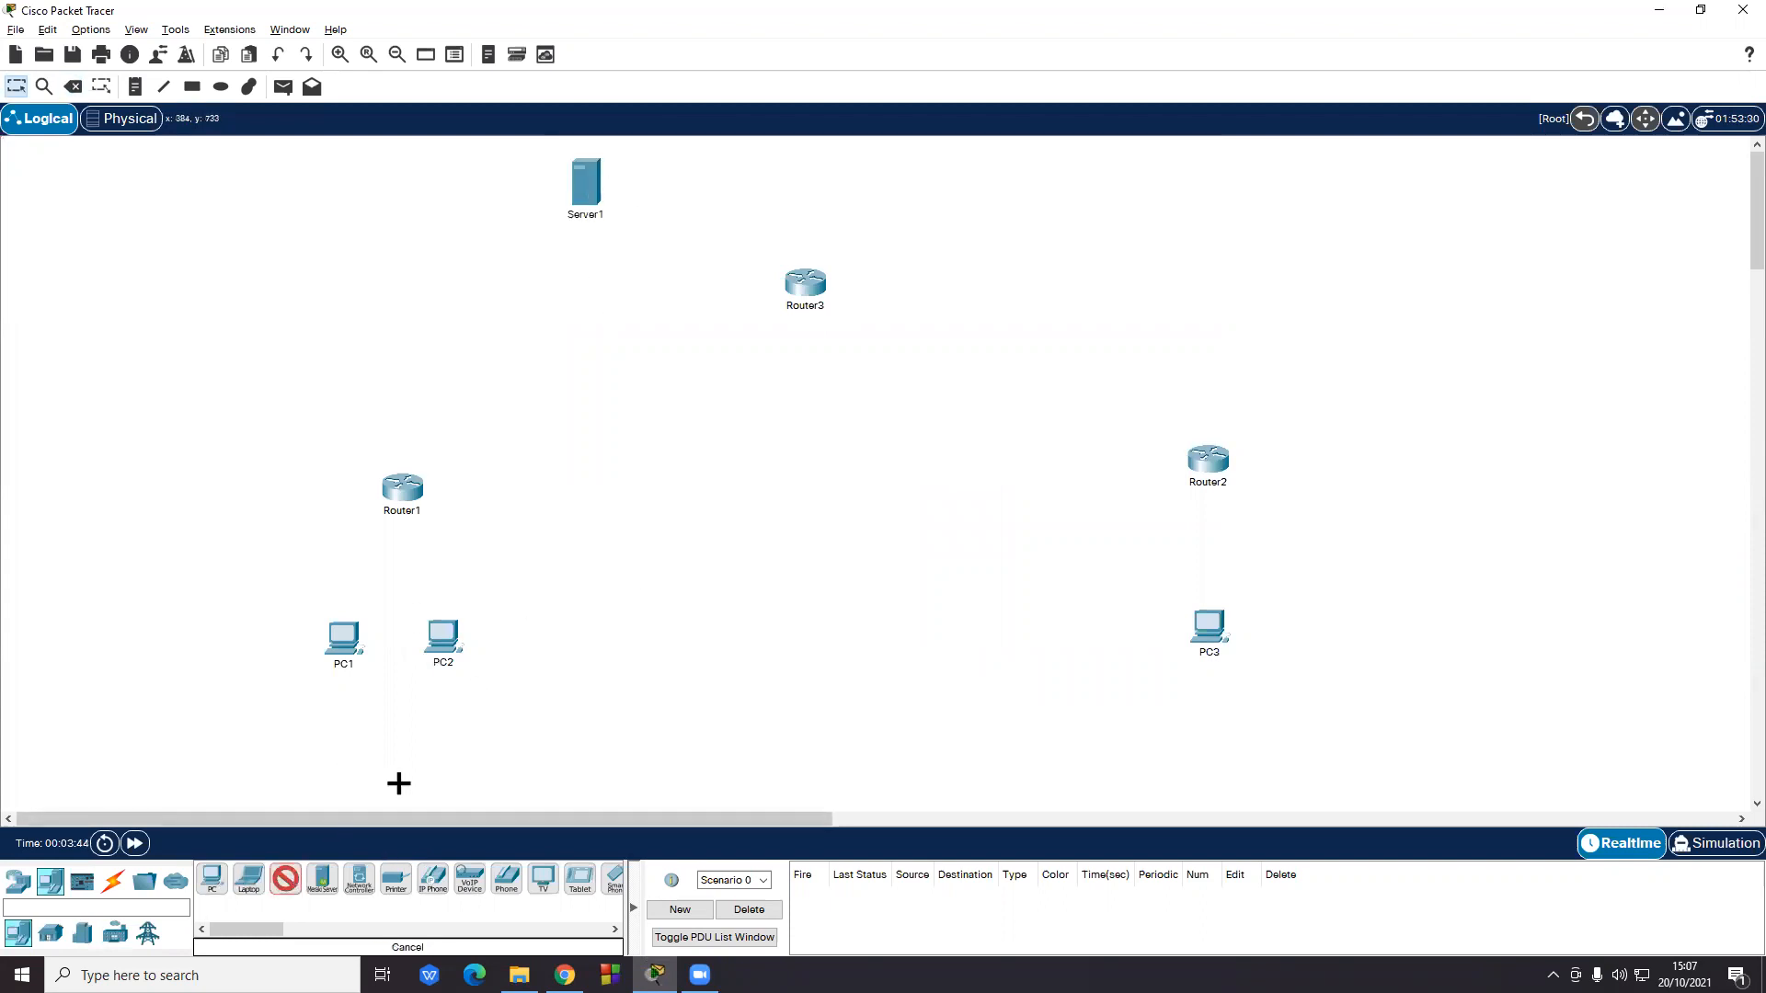
left_click(1030, 175)
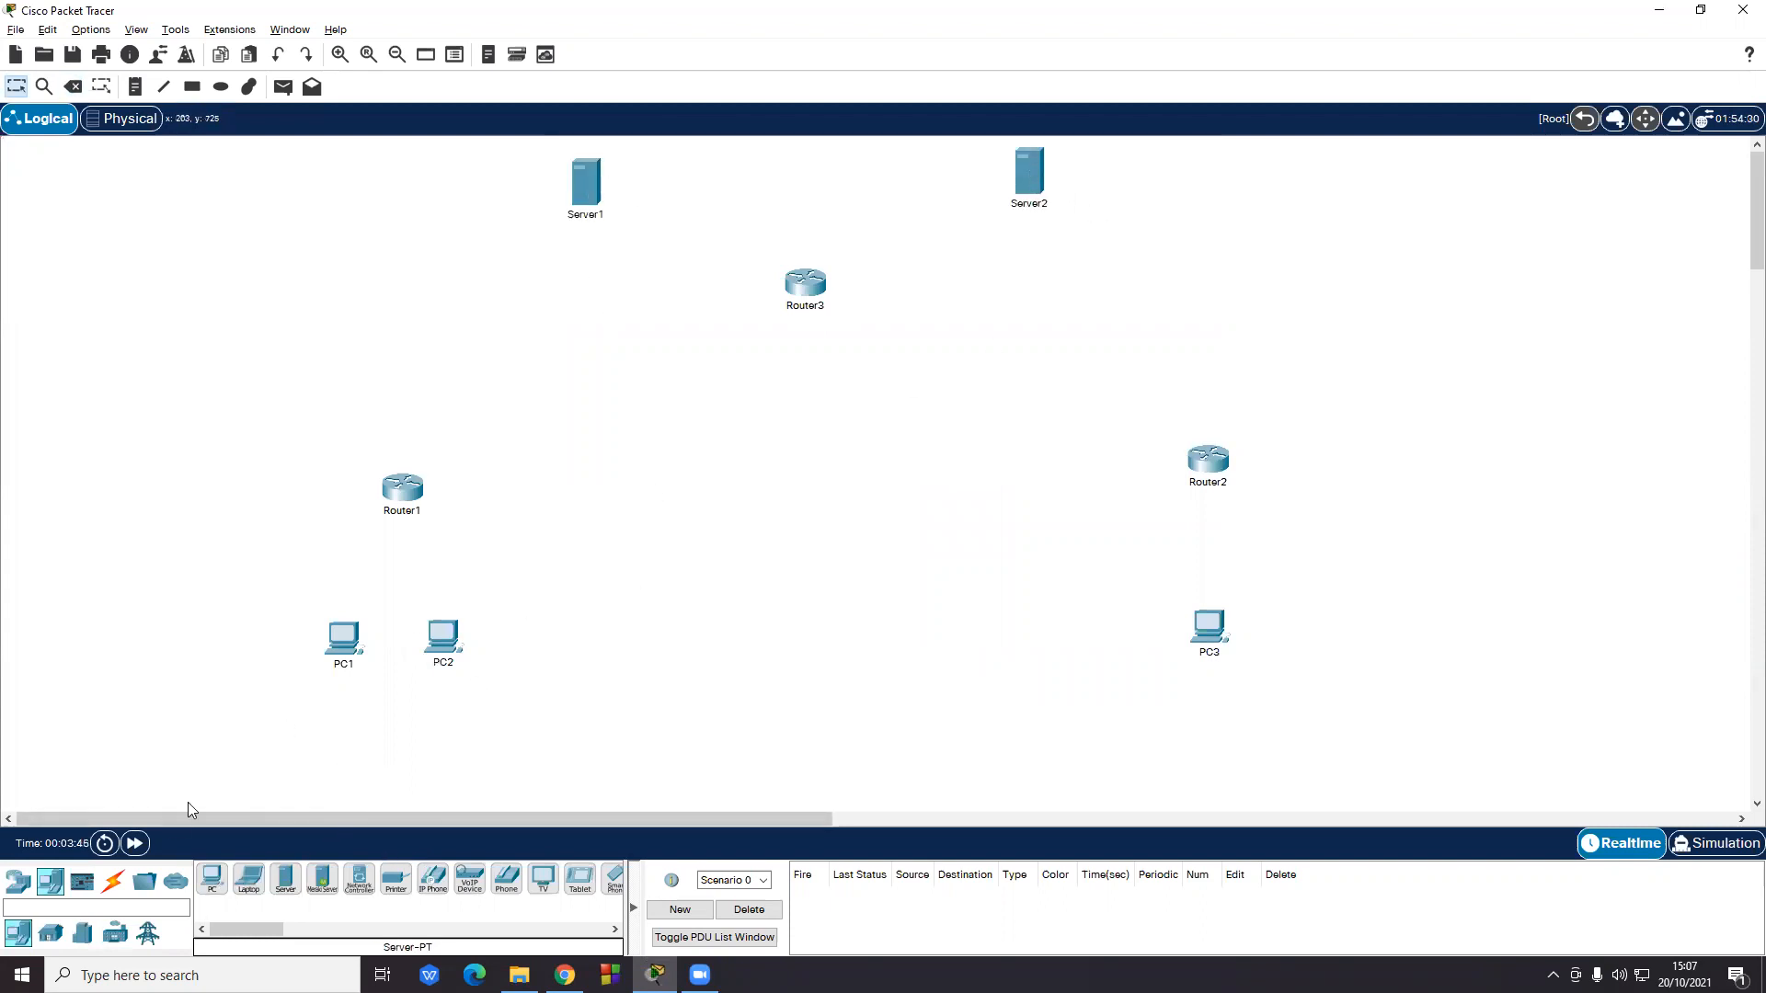
- Connect PC1's FastEthernet0 to Router1's FastEthernet0/0 with a copper cross-over cable
left_click(113, 881)
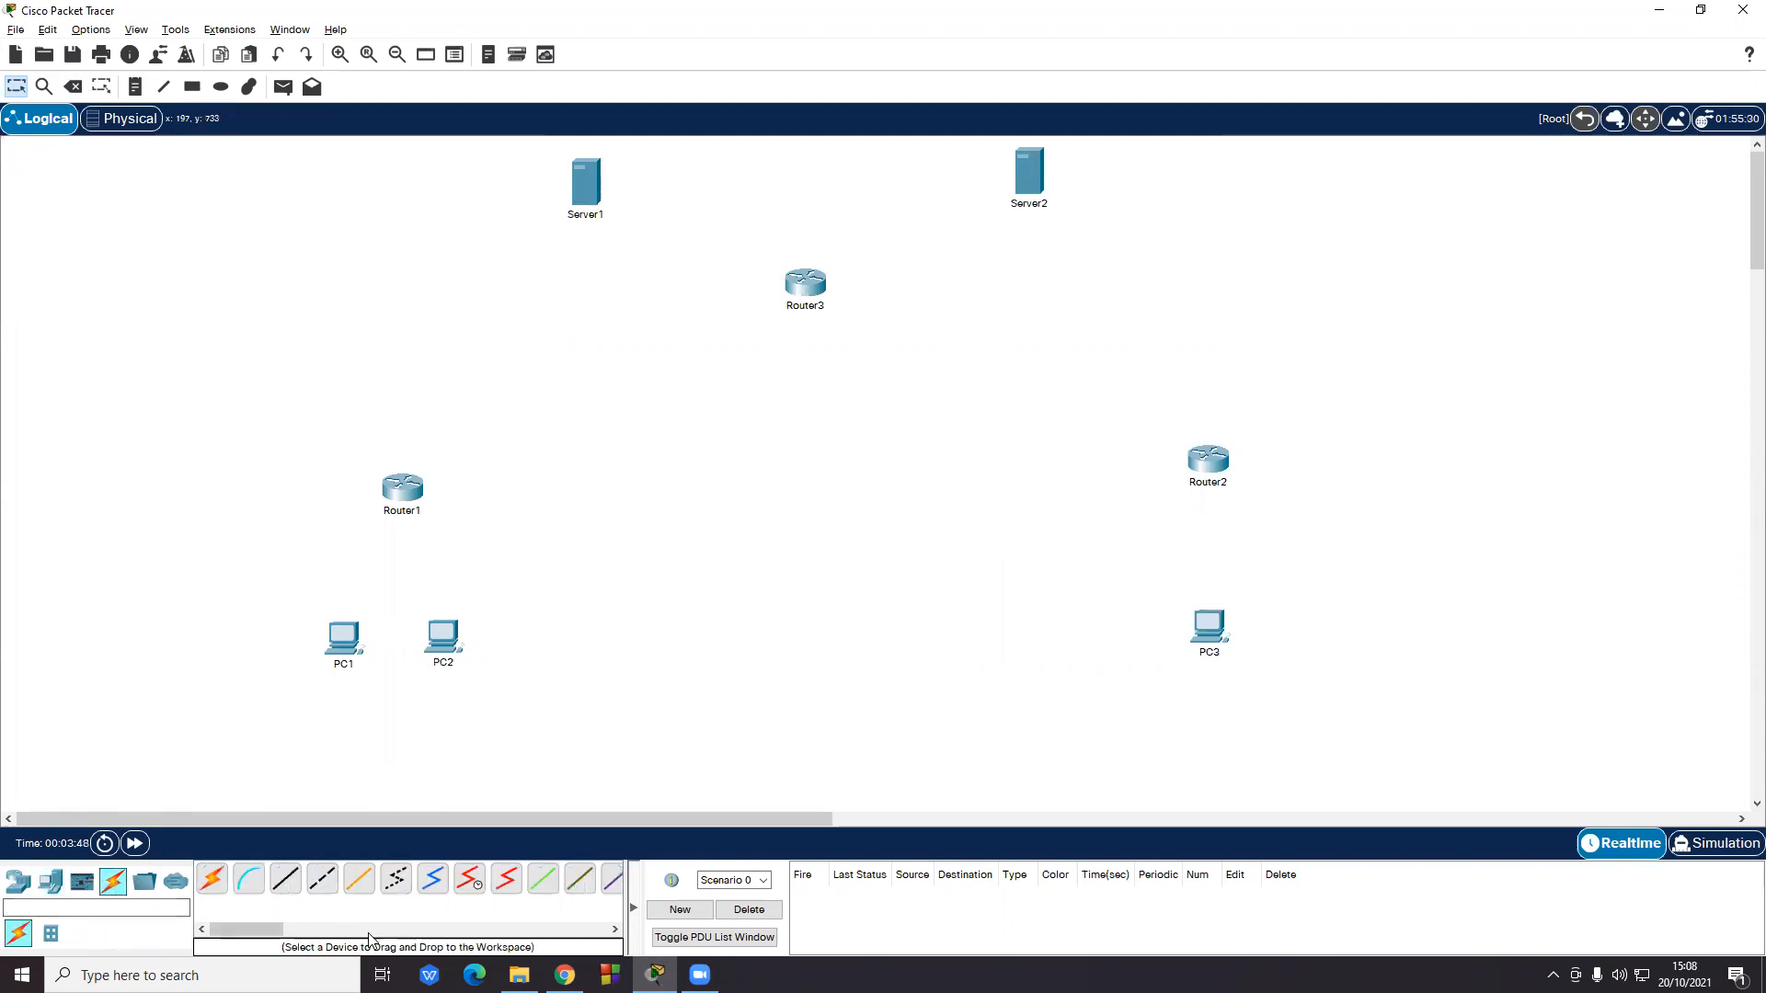
left_click(320, 885)
left_click(338, 882)
left_click(322, 881)
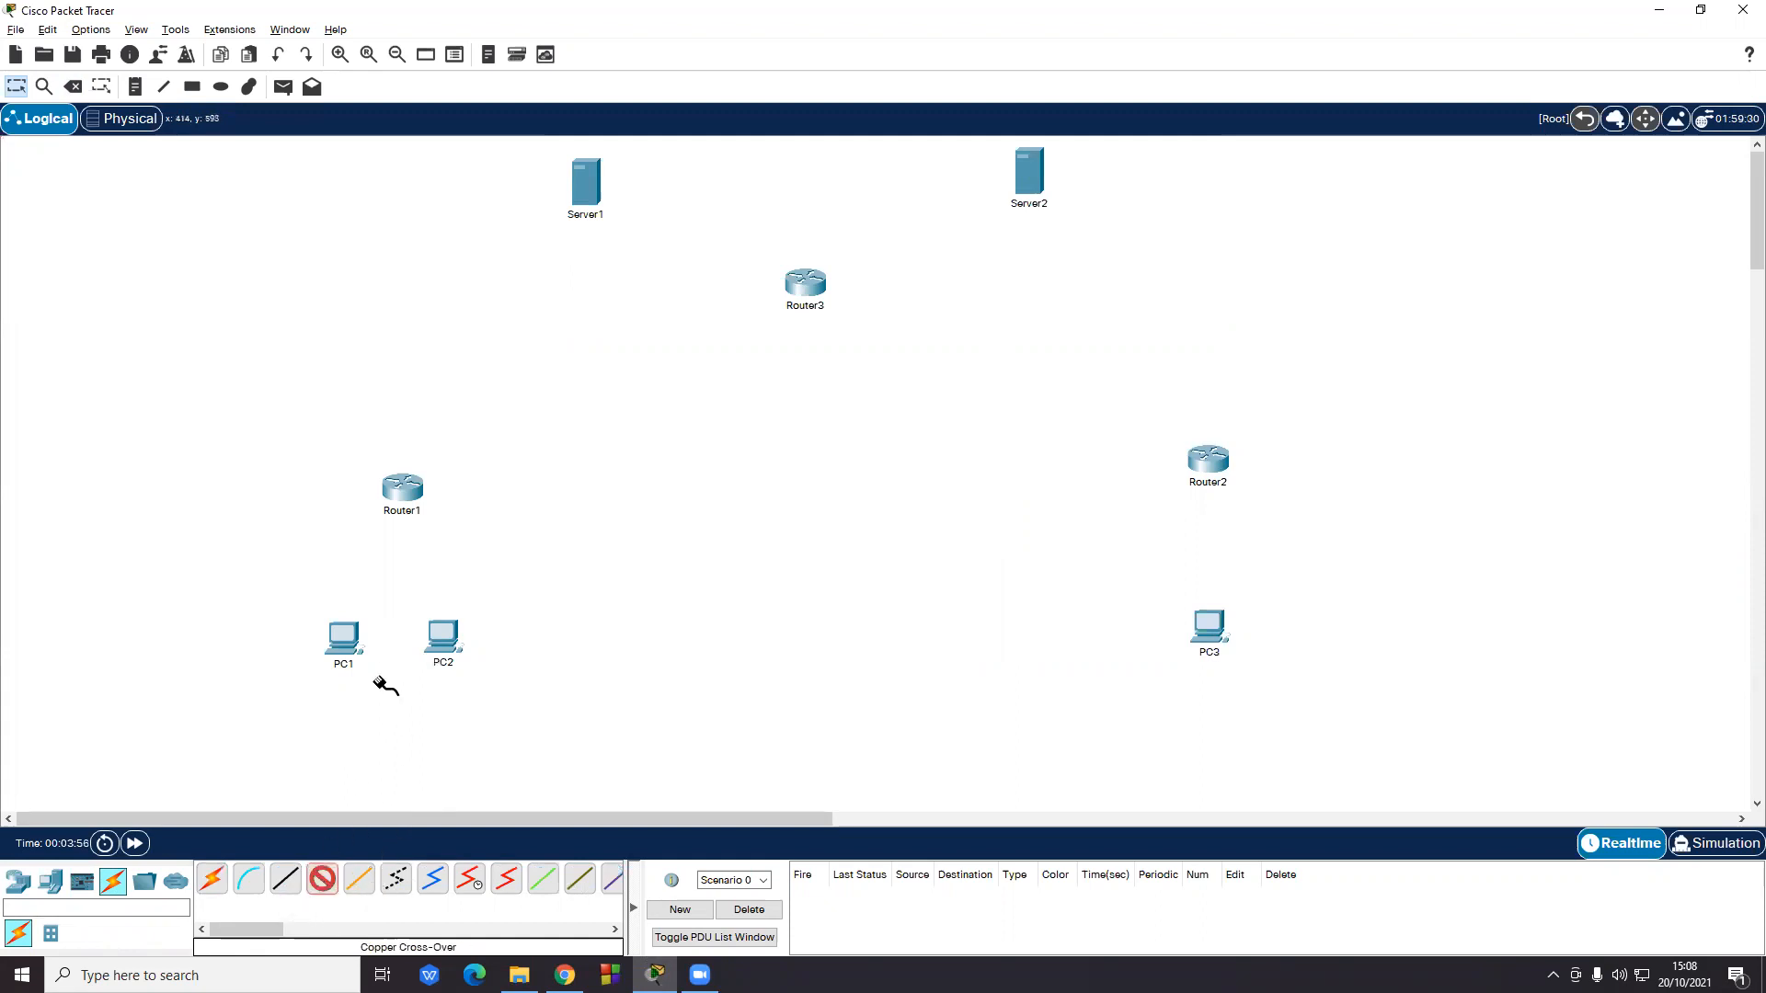
left_click(347, 632)
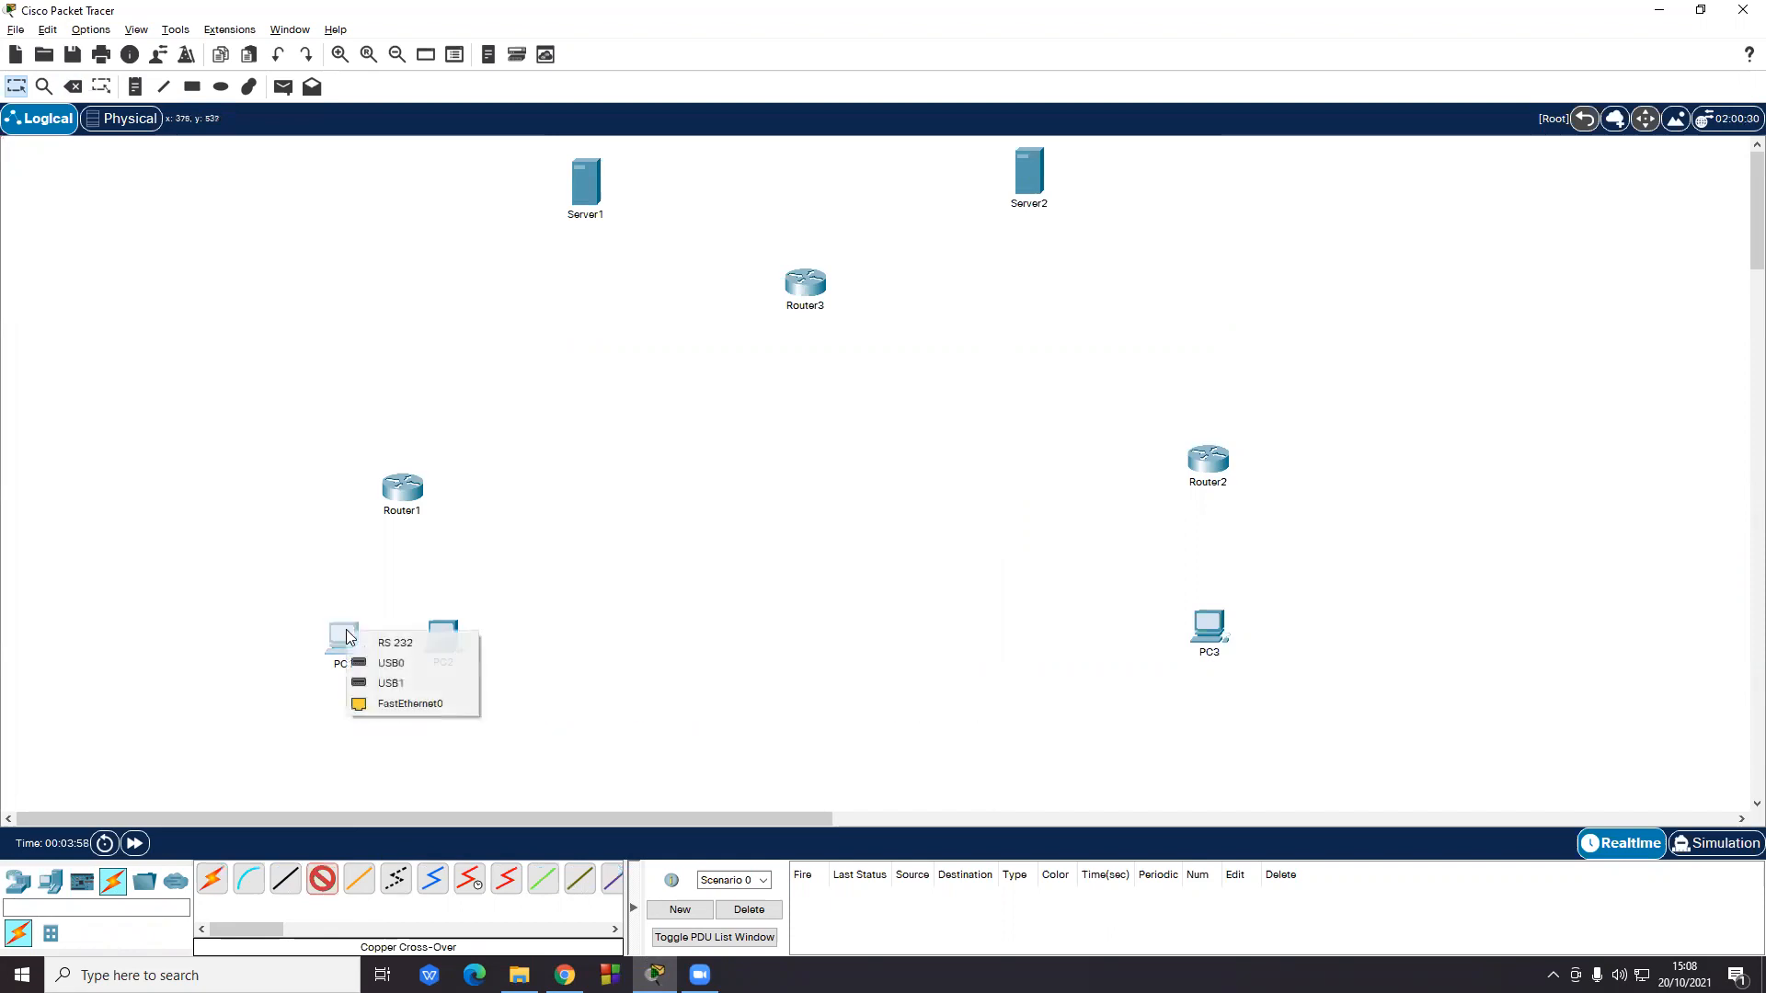
left_click(401, 704)
left_click(401, 488)
left_click(443, 539)
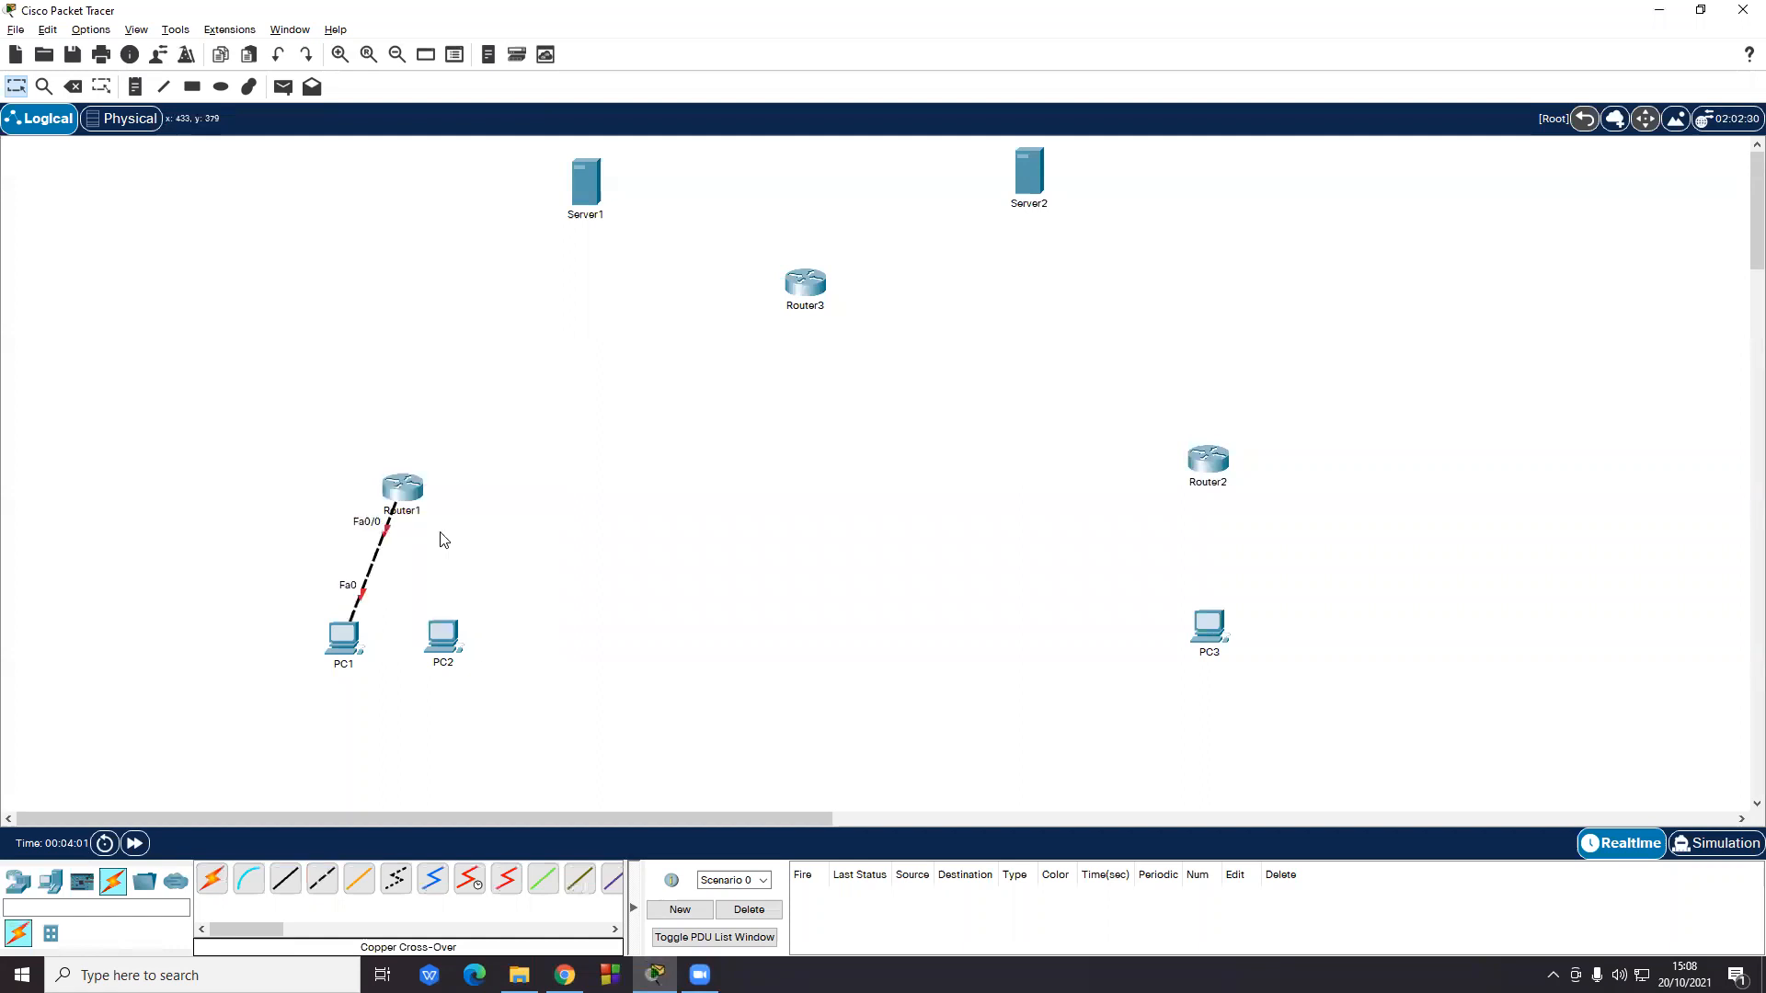
- Connect PC2's FastEthernet0 to Router1's FastEthernet1/0 with a copper cross-over cable
left_click(322, 879)
left_click(443, 639)
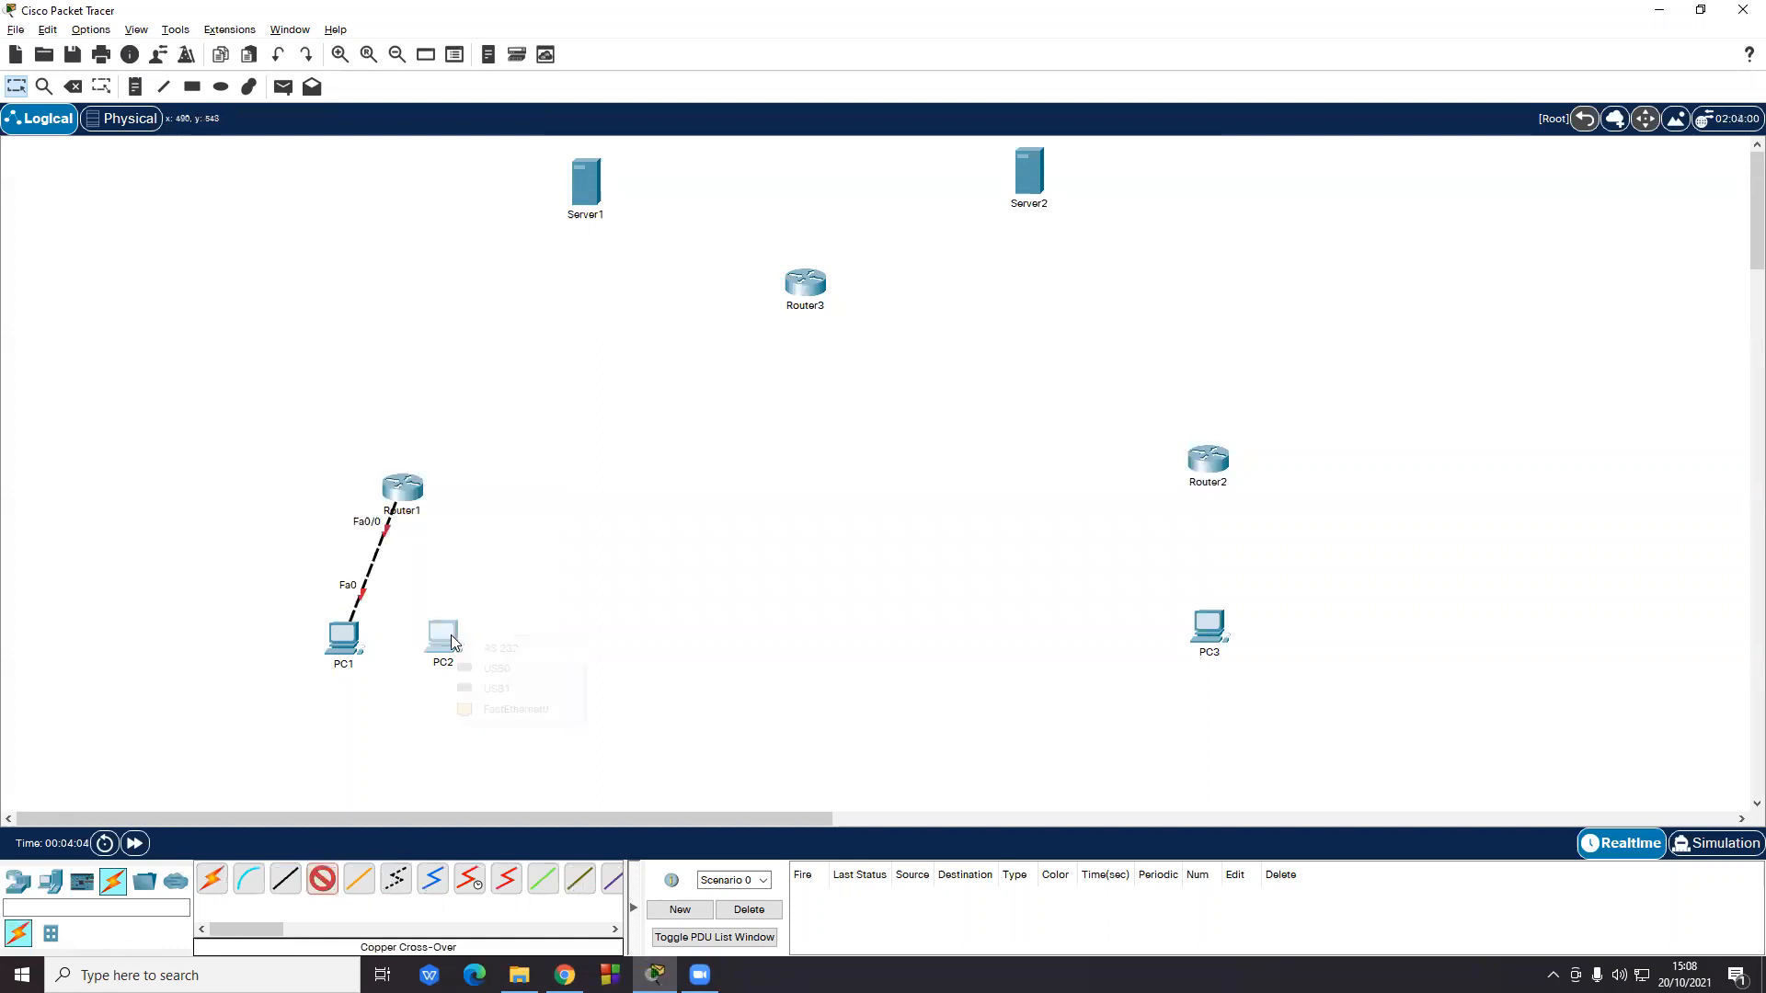
left_click(513, 710)
left_click(403, 490)
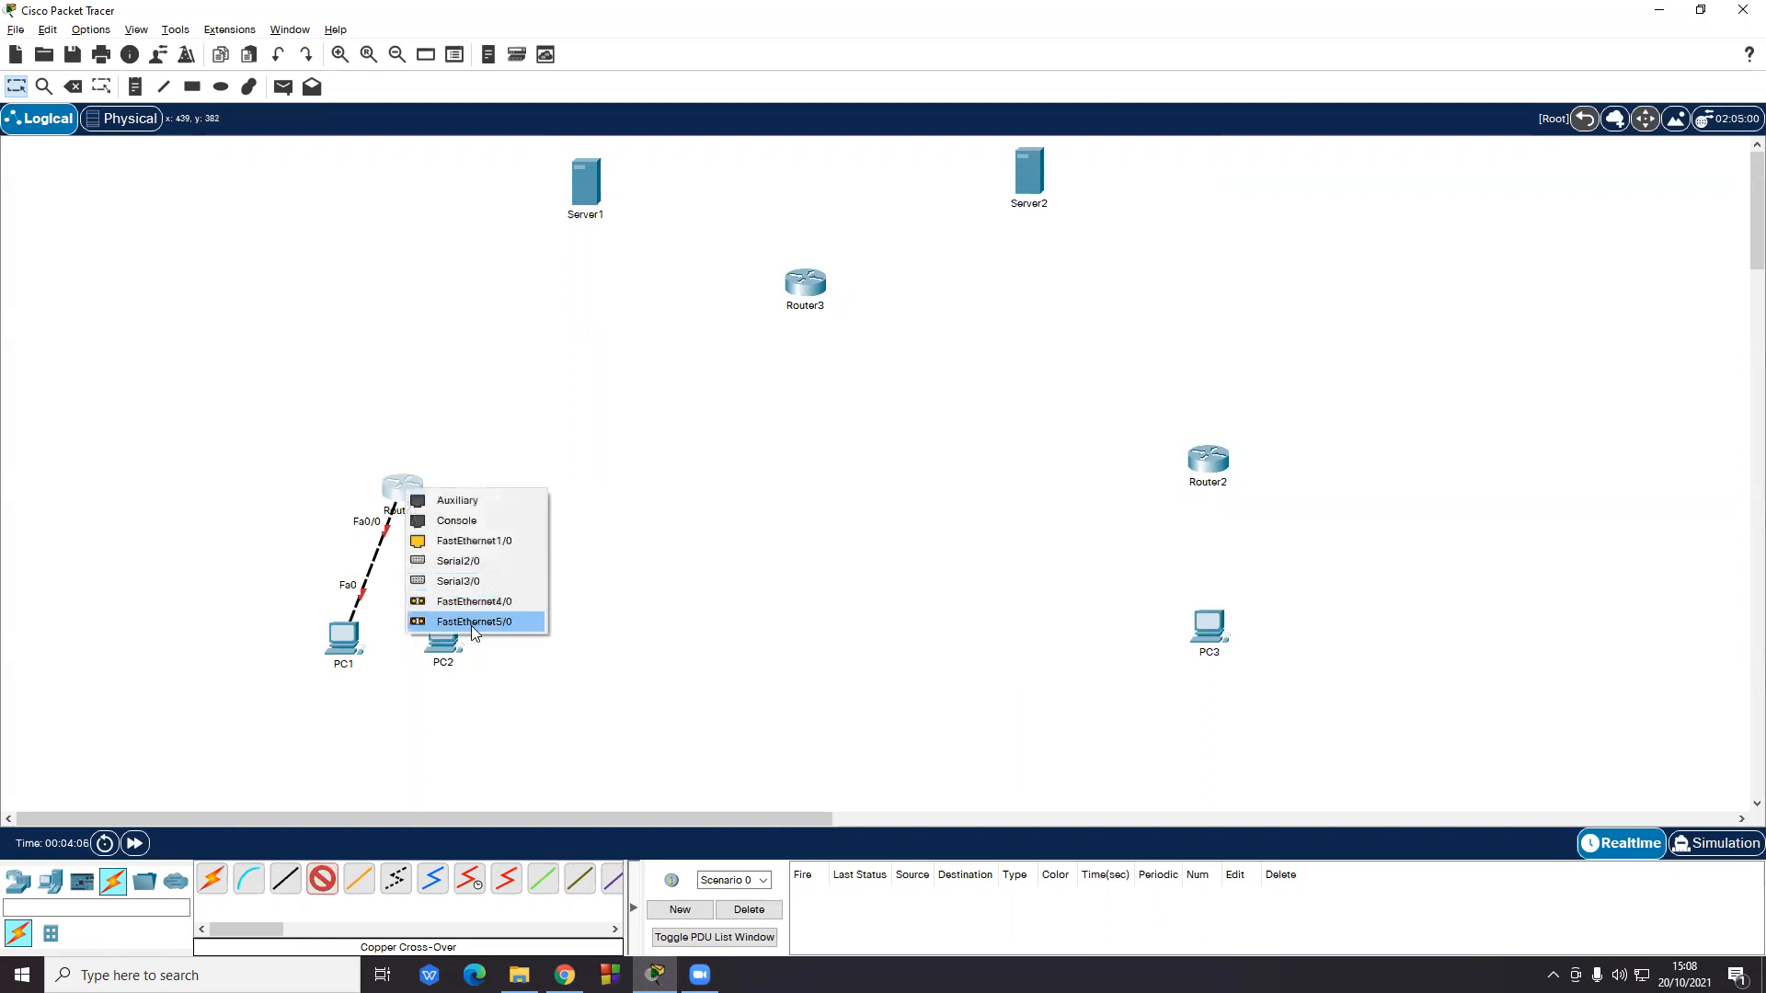
left_click(482, 540)
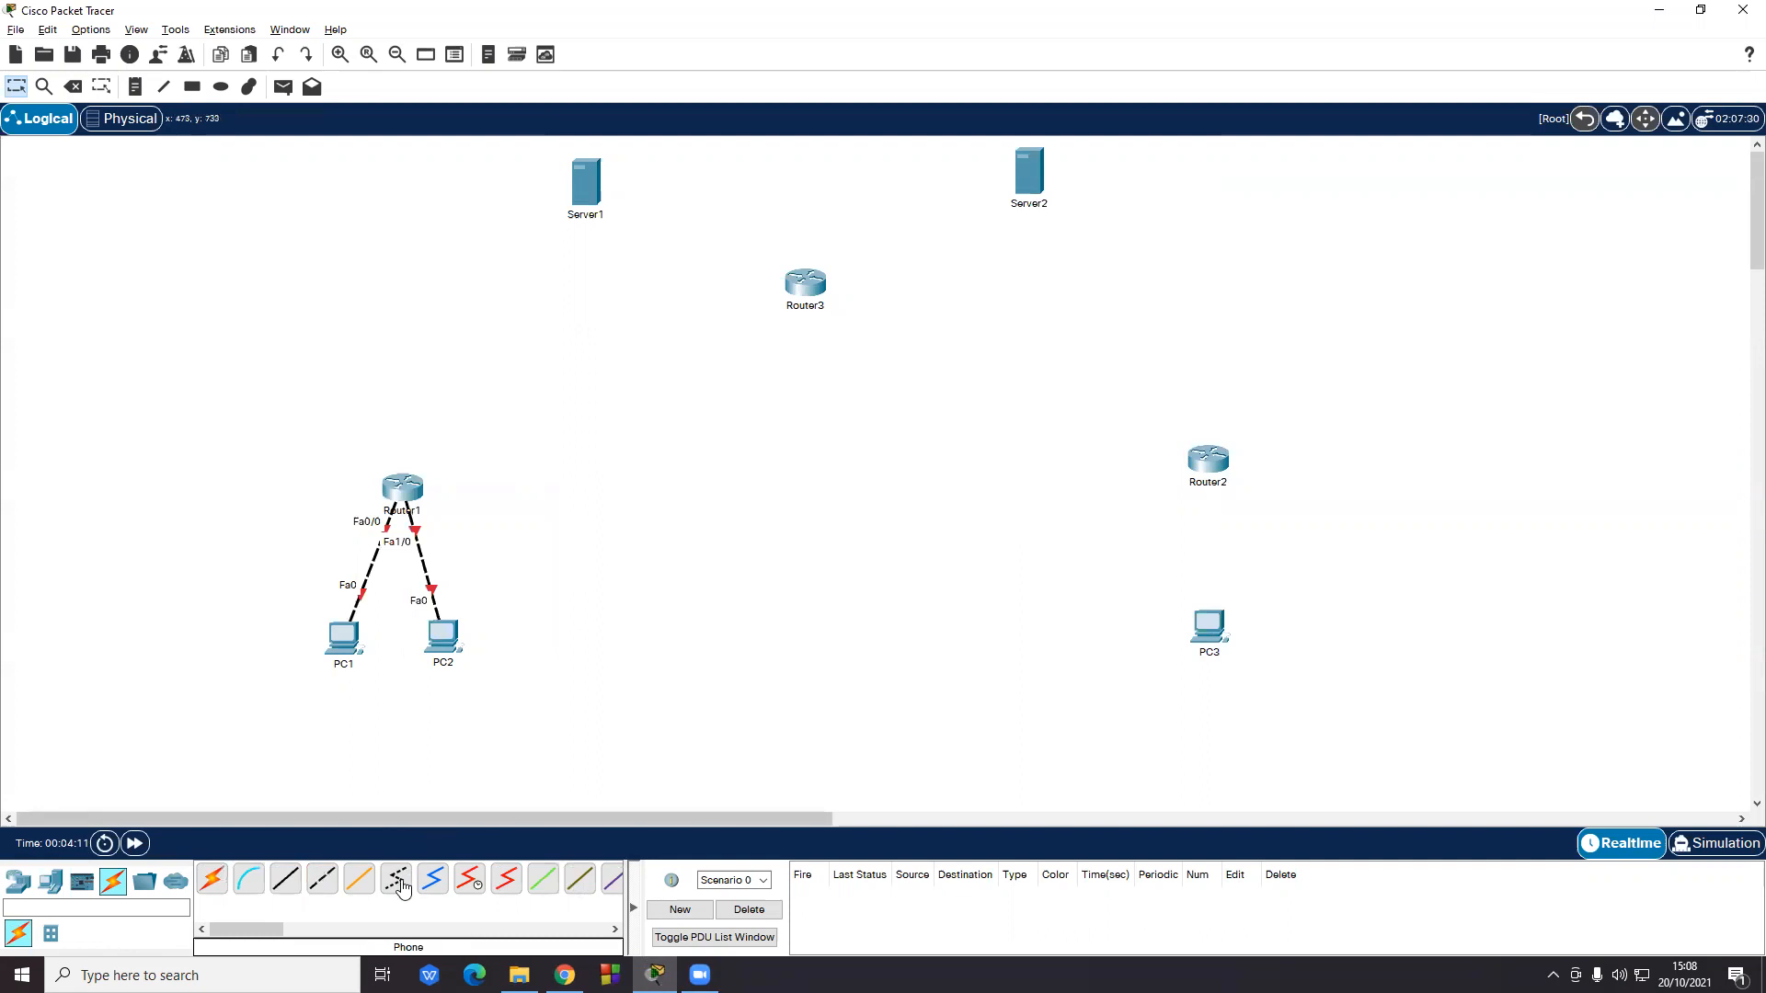
- Connect PC3's FastEthernet0 to Router2's FastEthernet0/0 with a copper cross-over cable
left_click(322, 879)
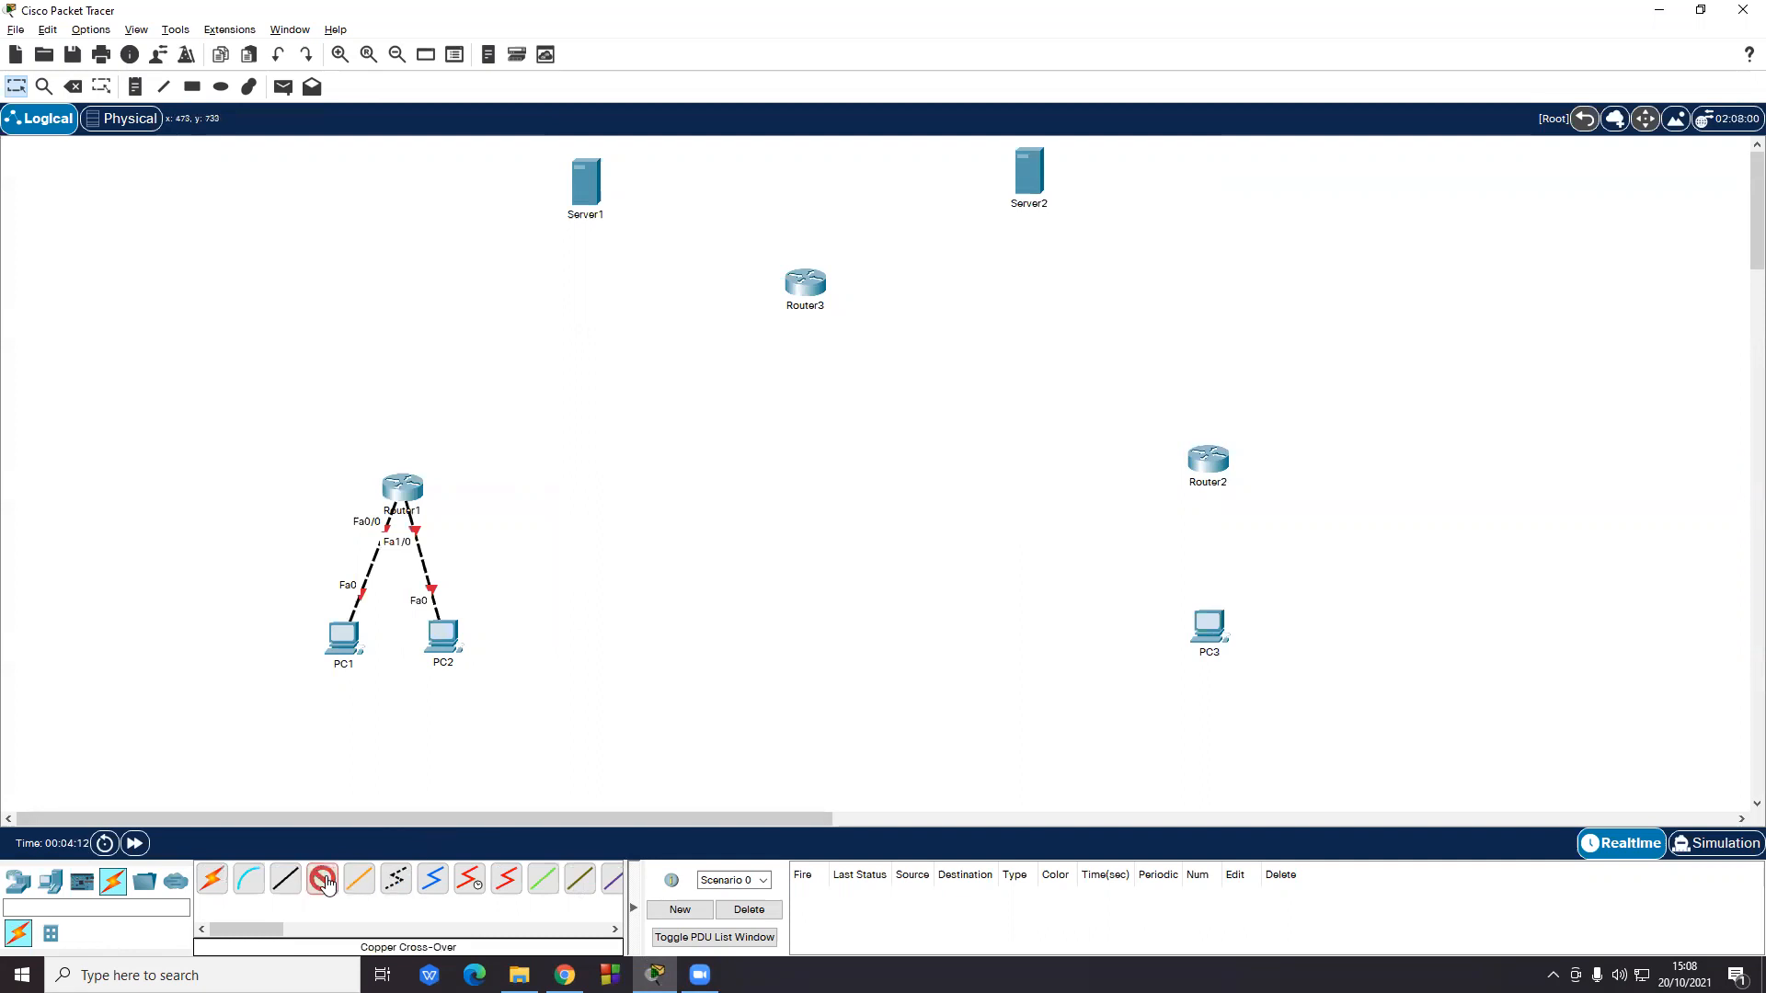
left_click(1203, 629)
left_click(1260, 694)
left_click(1214, 460)
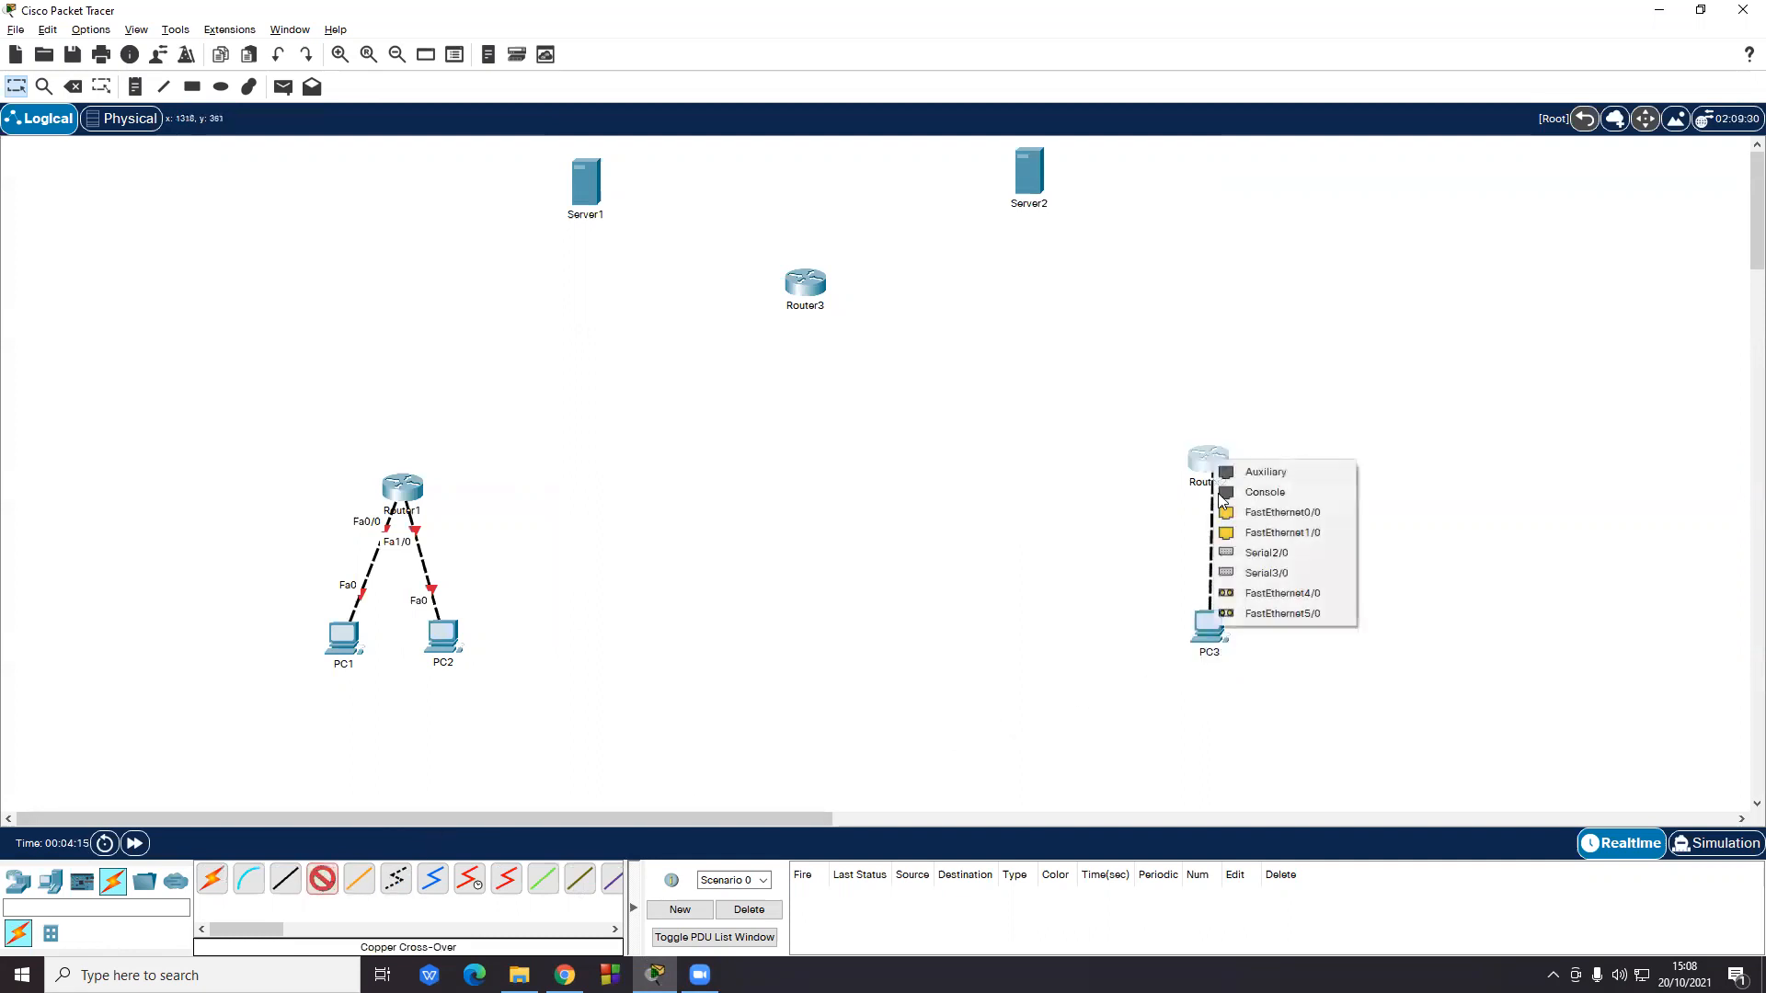
left_click(1271, 517)
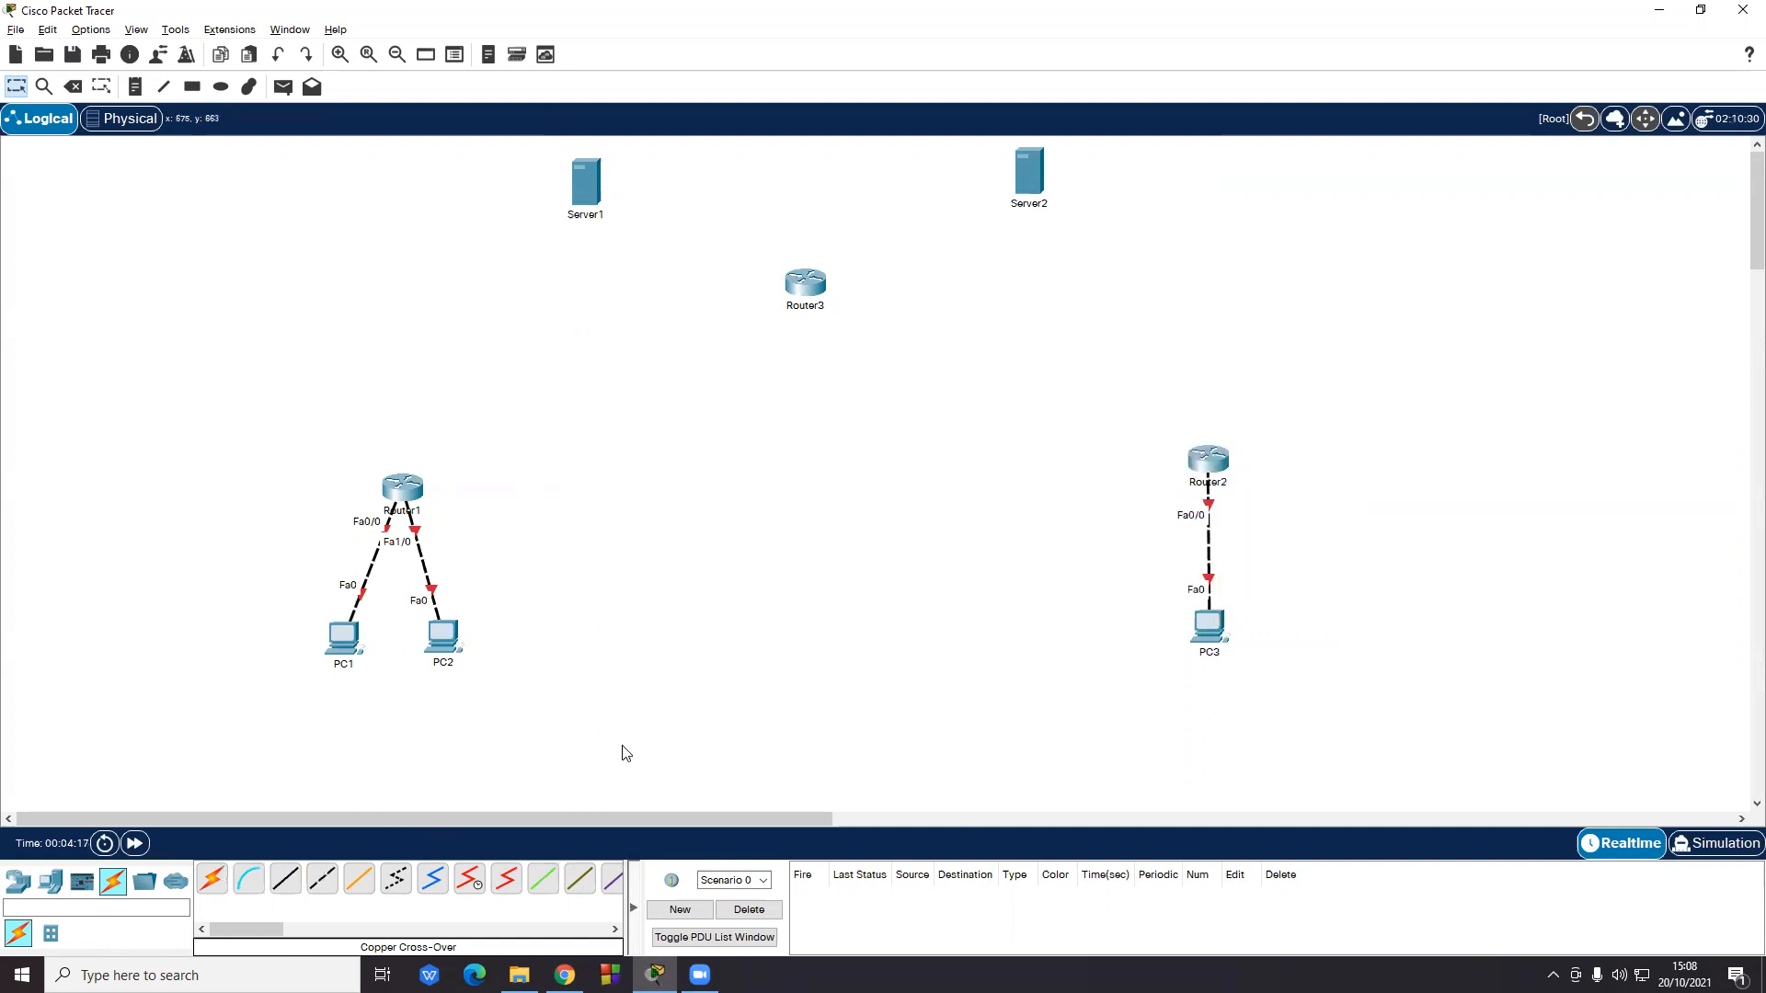
- Connect Server1's FastEthernet0 to Router3's FastEthernet0/0 with a copper cross-over cable
left_click(322, 882)
left_click(598, 189)
left_click(652, 204)
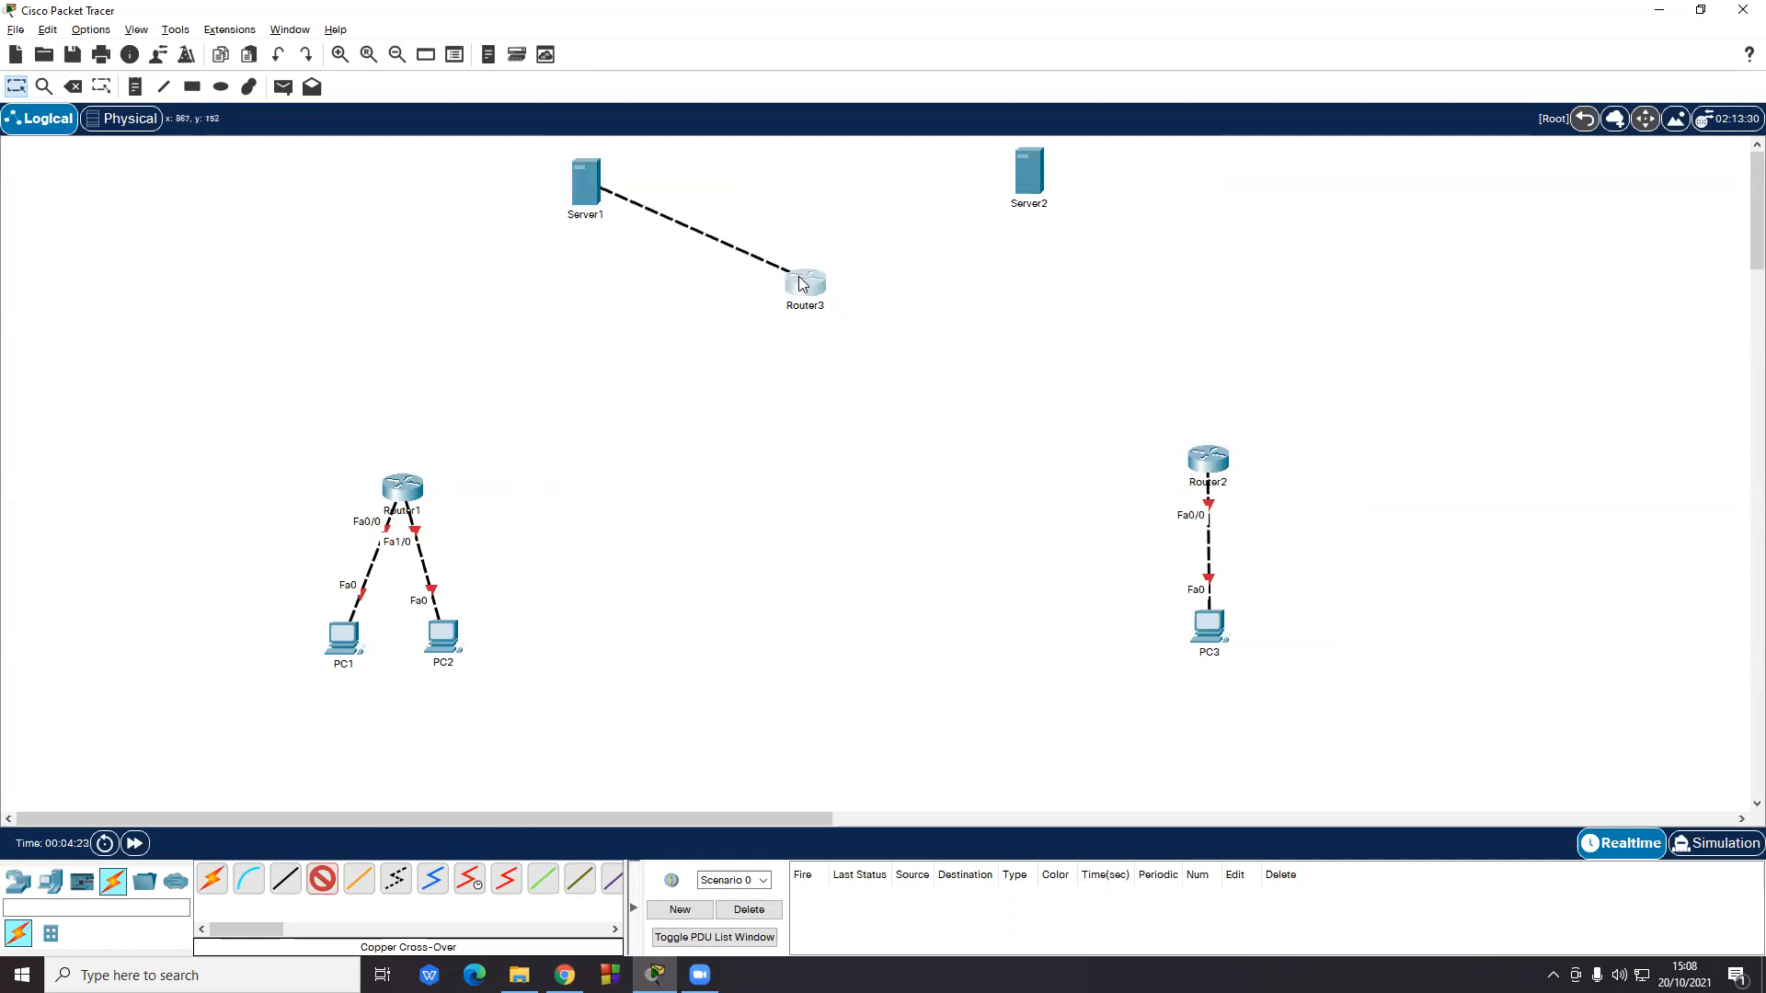
left_click(801, 283)
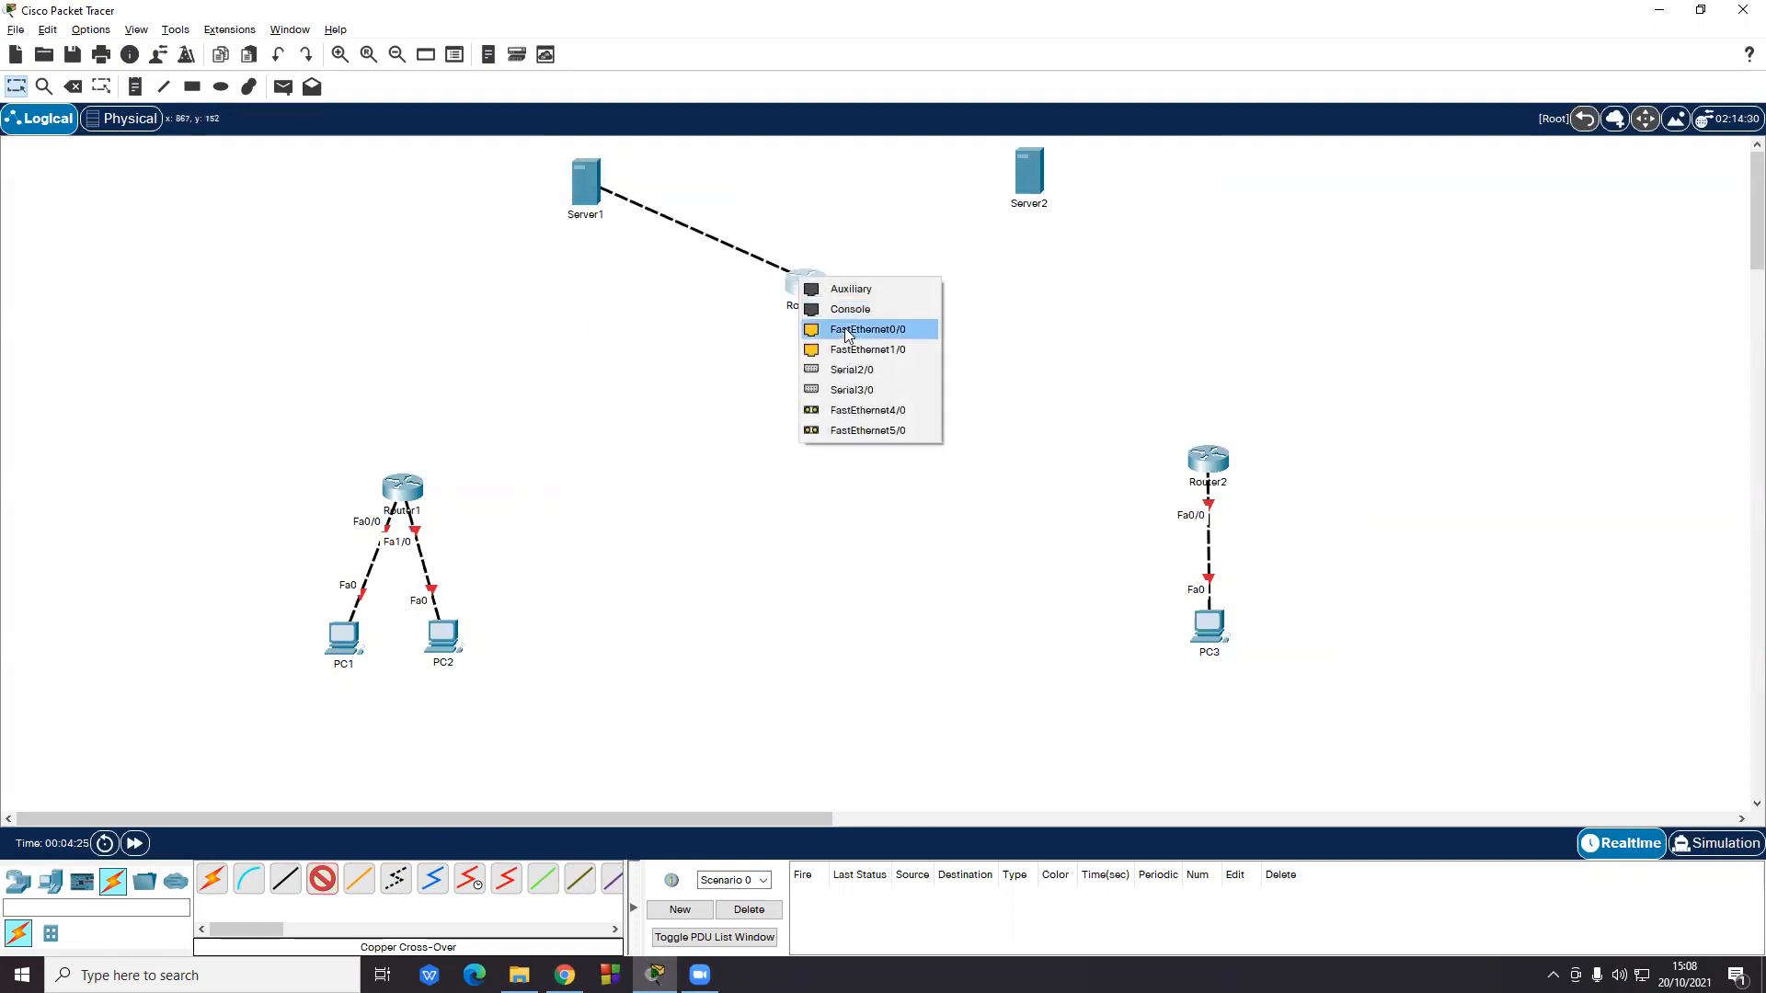
left_click(847, 331)
- Connect Server2's FastEthernet0 to Router3's FastEthernet1/0 with a copper cross-over cable
left_click(322, 880)
left_click(1030, 174)
left_click(1090, 187)
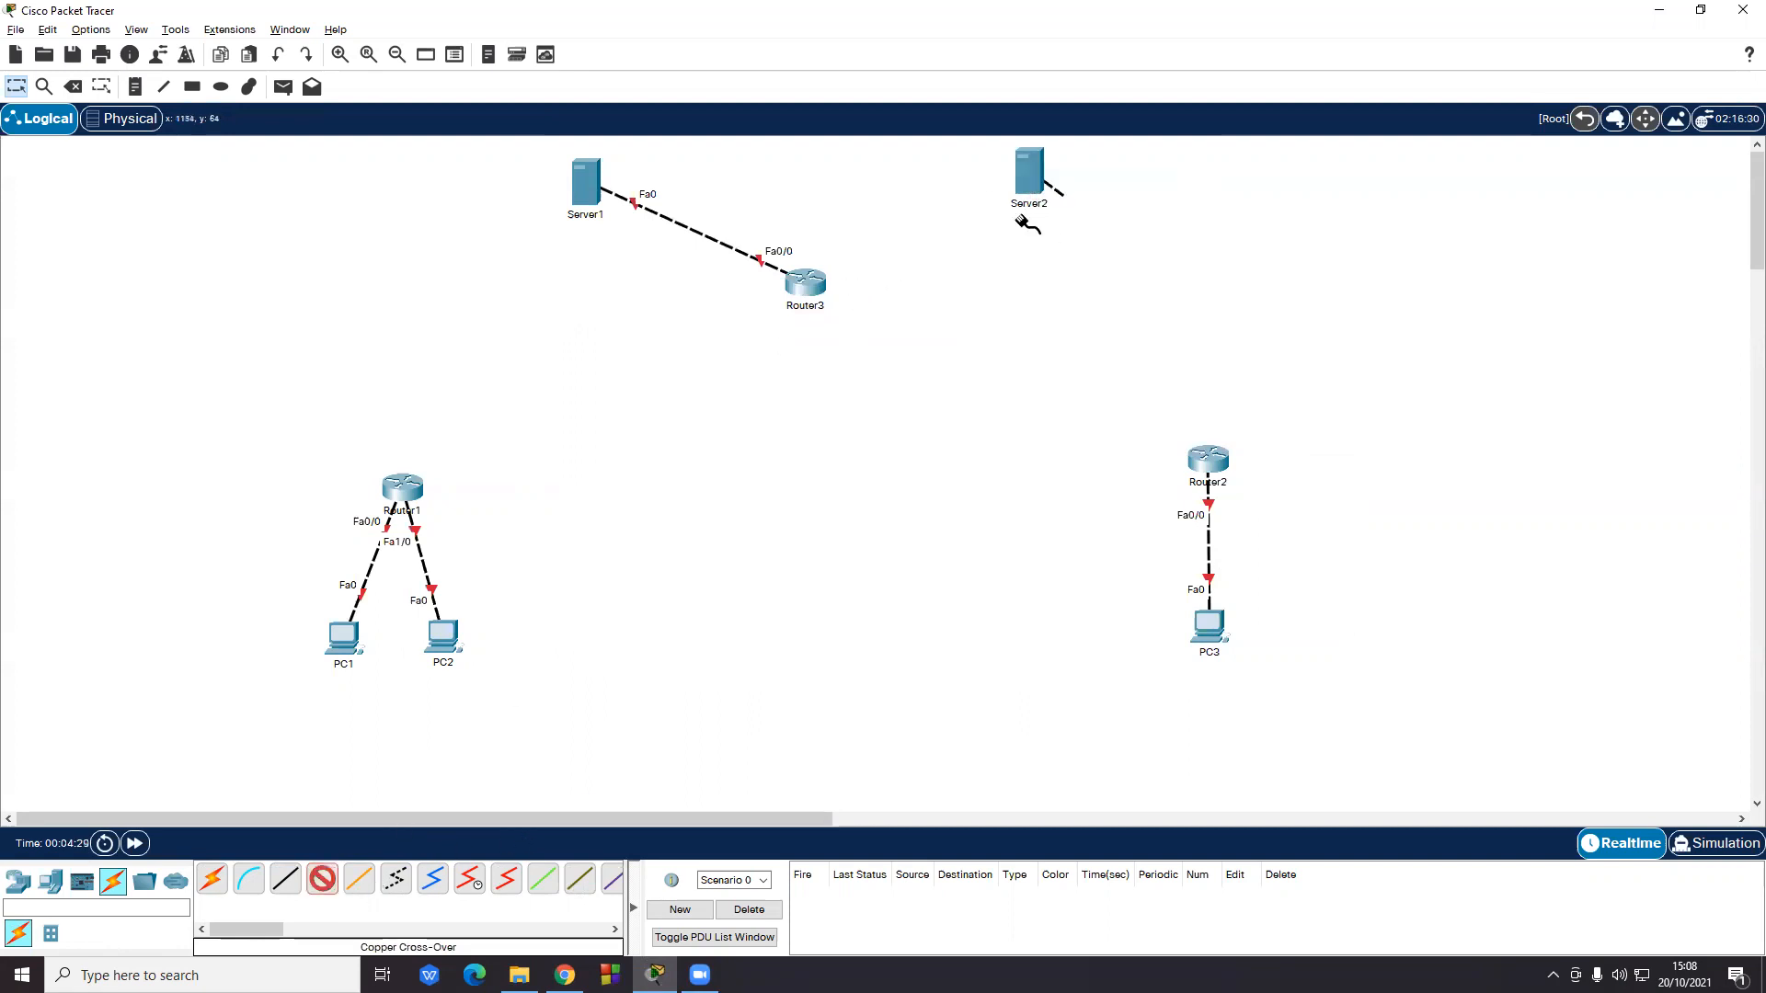
left_click(807, 281)
left_click(891, 334)
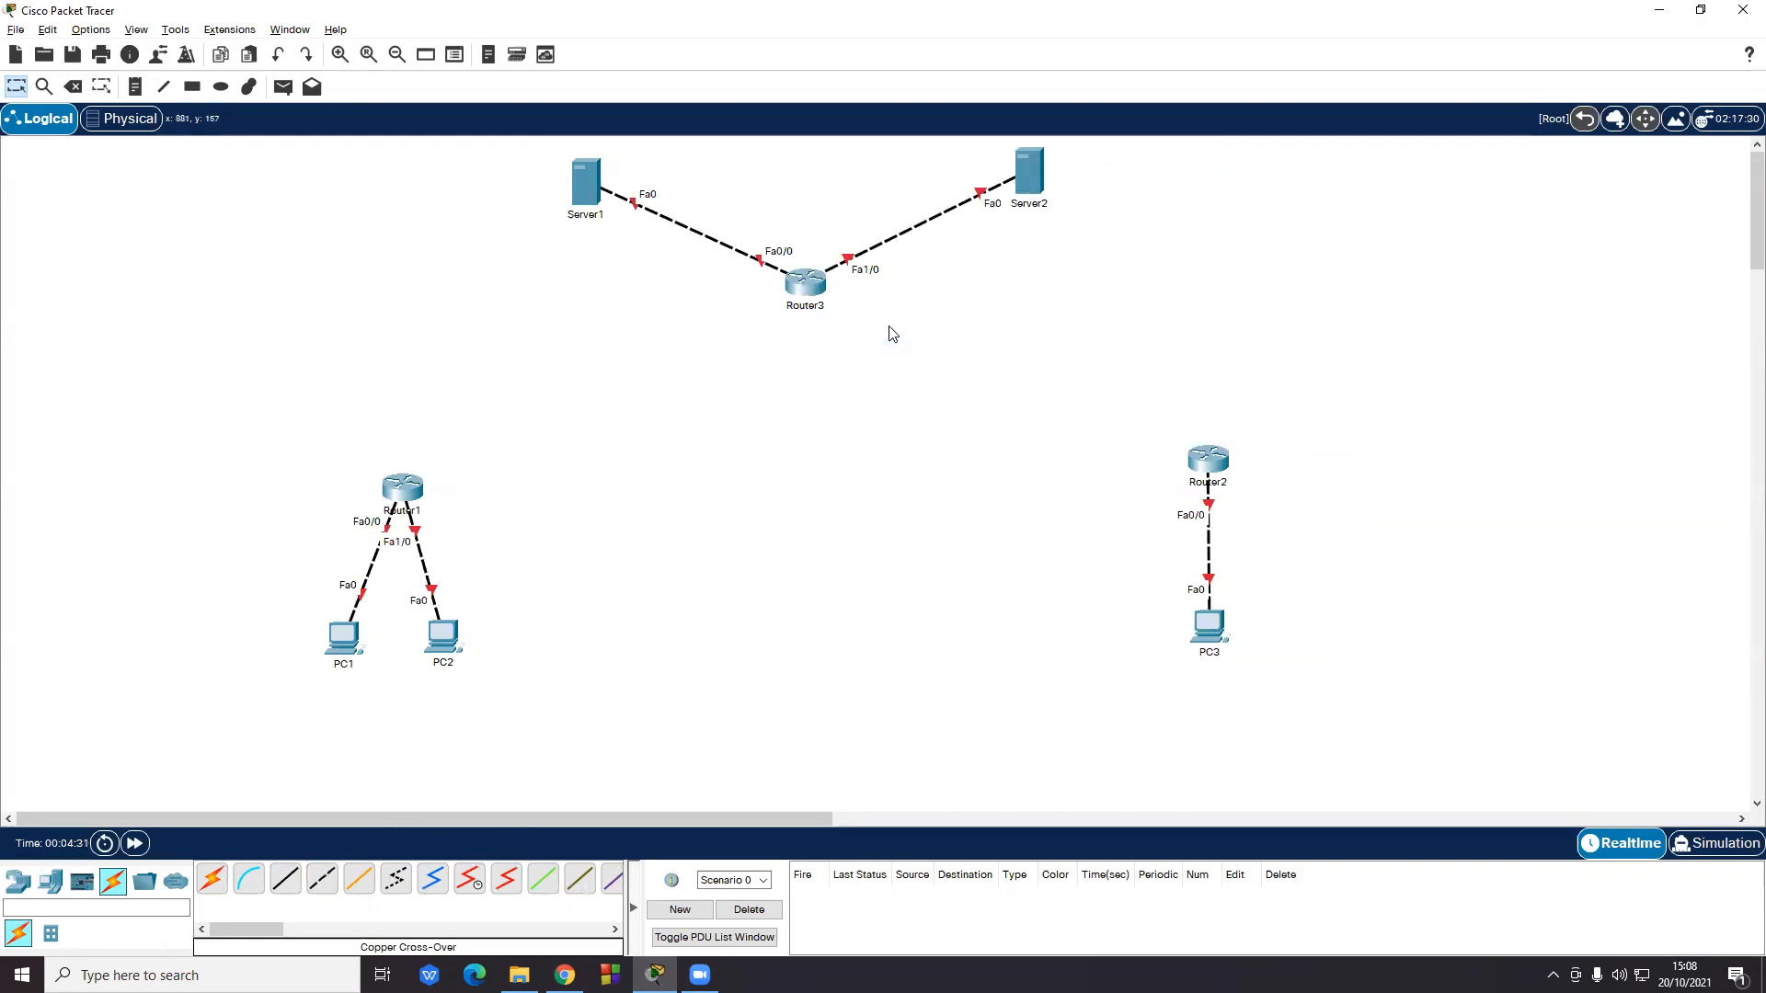
- Link Router1 to Router2 with the automatic connection type and shift Router2 slightly down toward PC3
left_click(212, 881)
left_click(418, 490)
left_click(1207, 468)
left_click_drag(1210, 480, 1208, 496)
- Link Router1 to Router3 and Router3 to Router2 using the automatic connection type
left_click(211, 878)
left_click(405, 488)
left_click(798, 301)
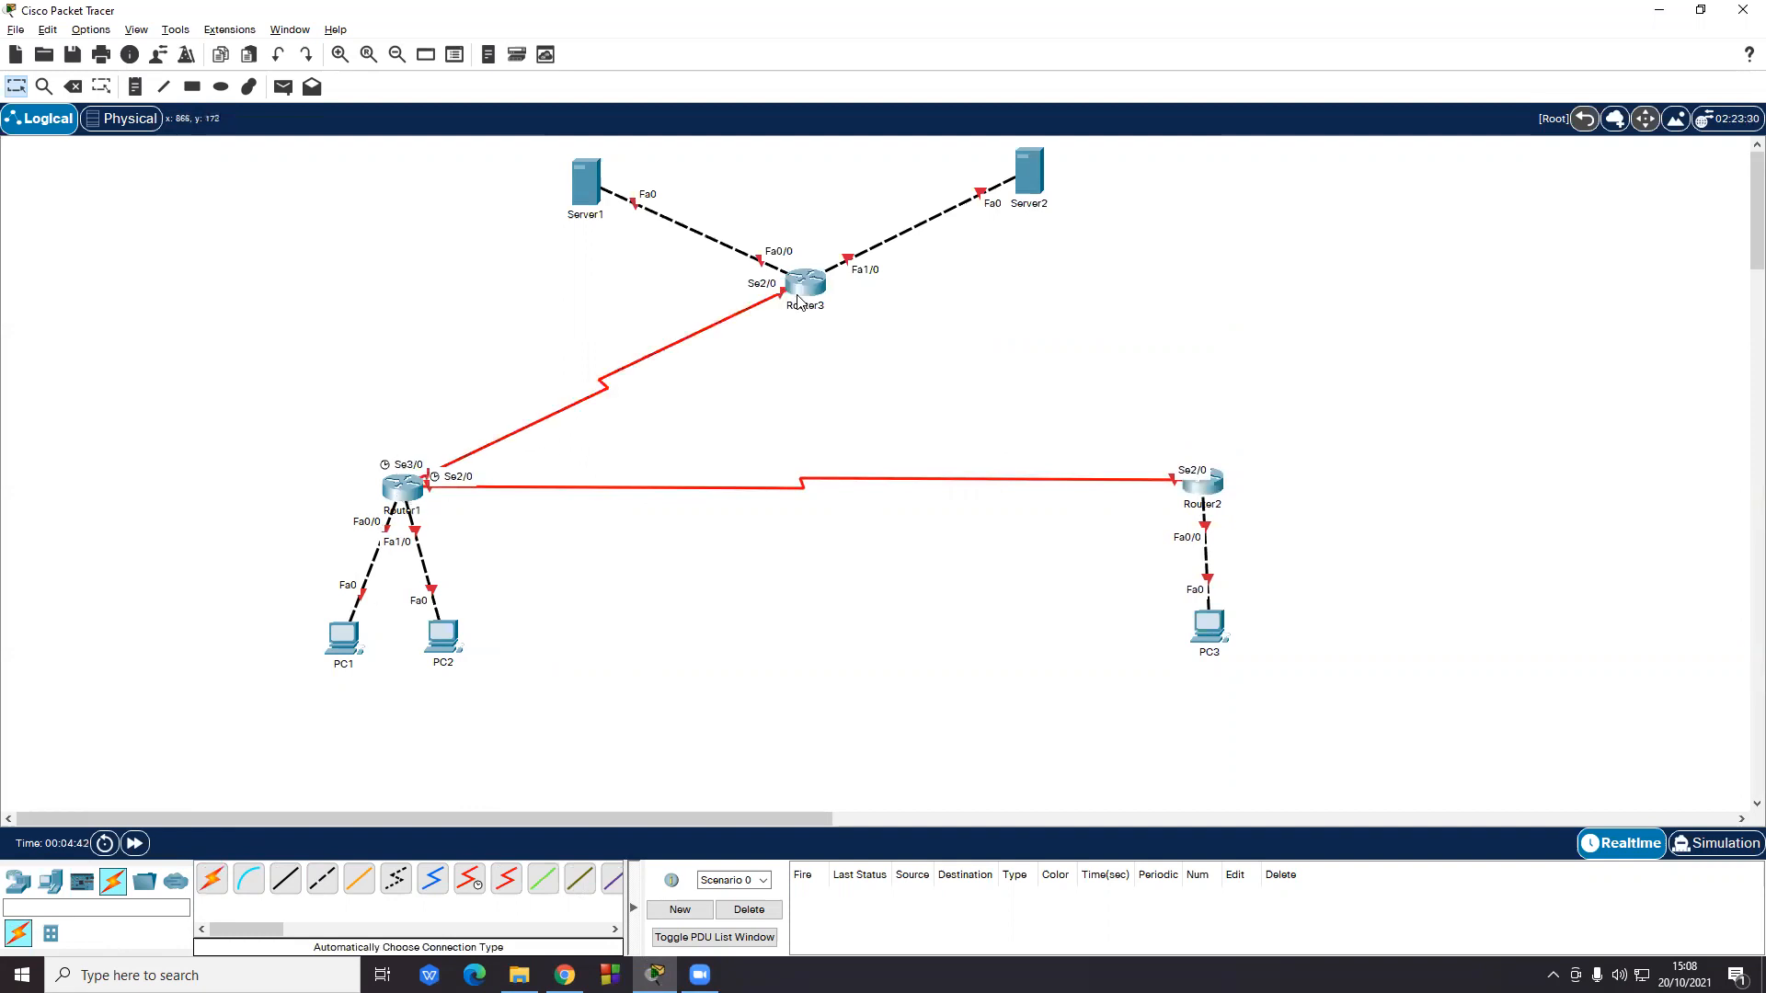
left_click(211, 878)
left_click(809, 293)
left_click(1205, 482)
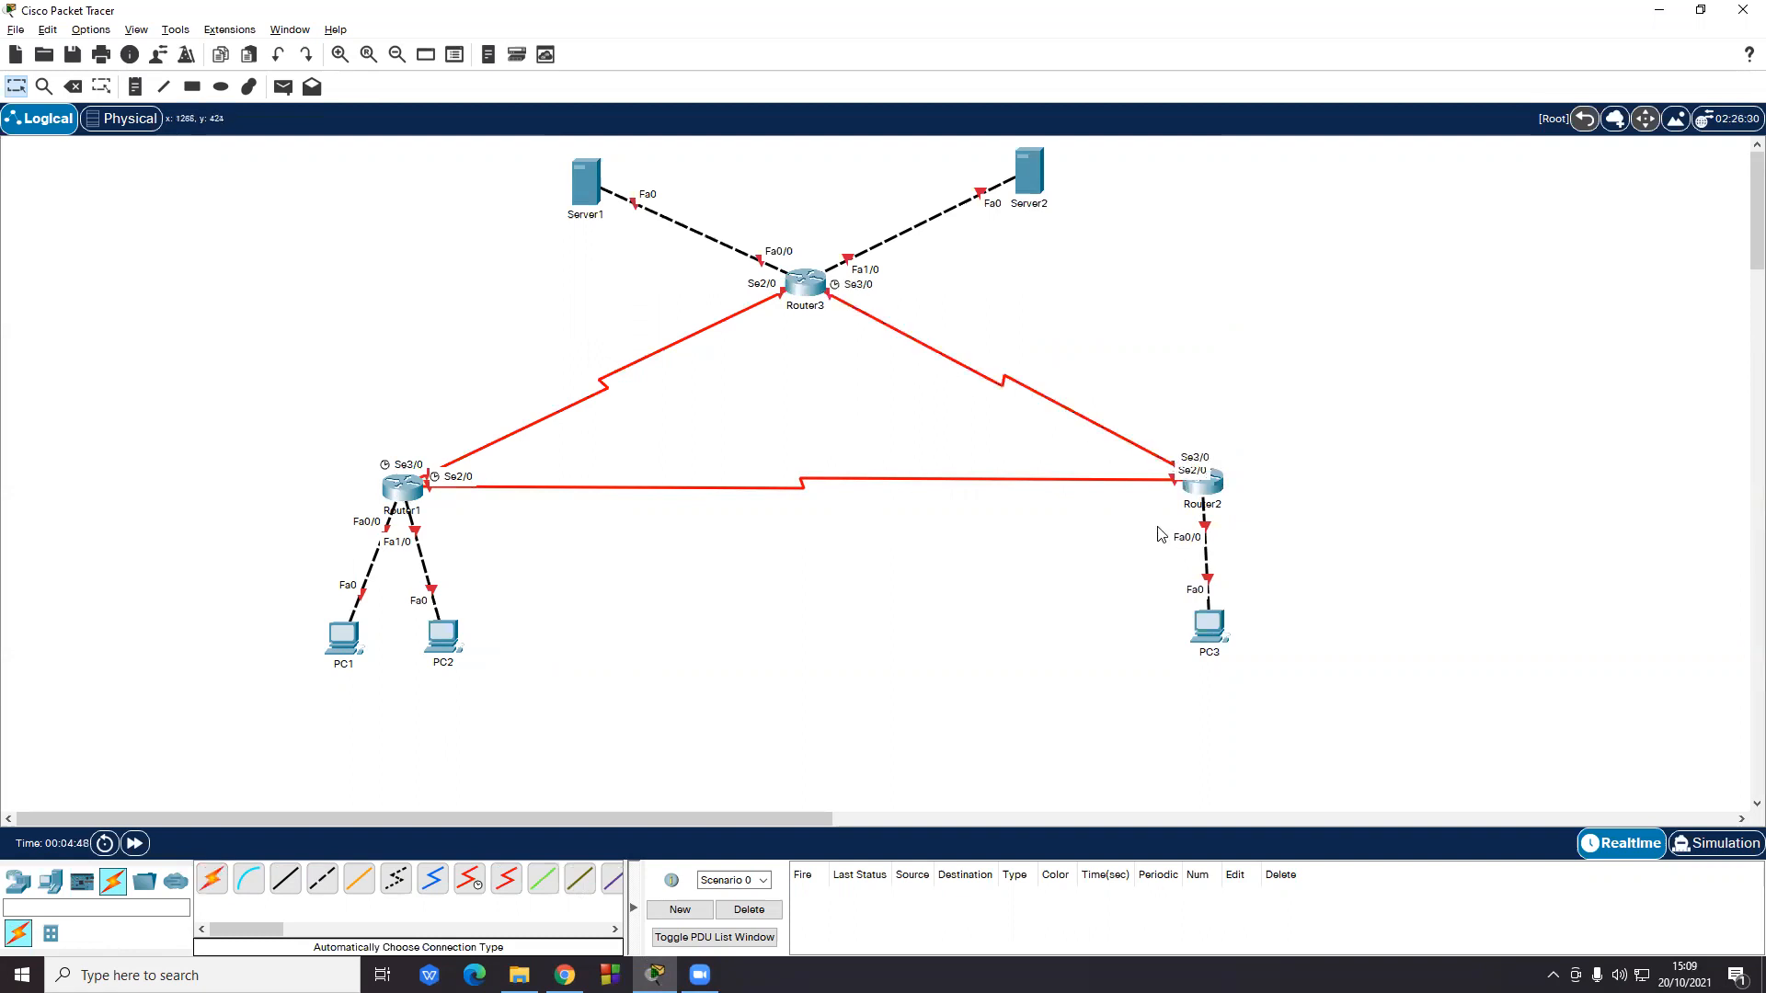
- Turn on Router1's FastEthernet0/0 and FastEthernet1/0 ports
left_click(406, 489)
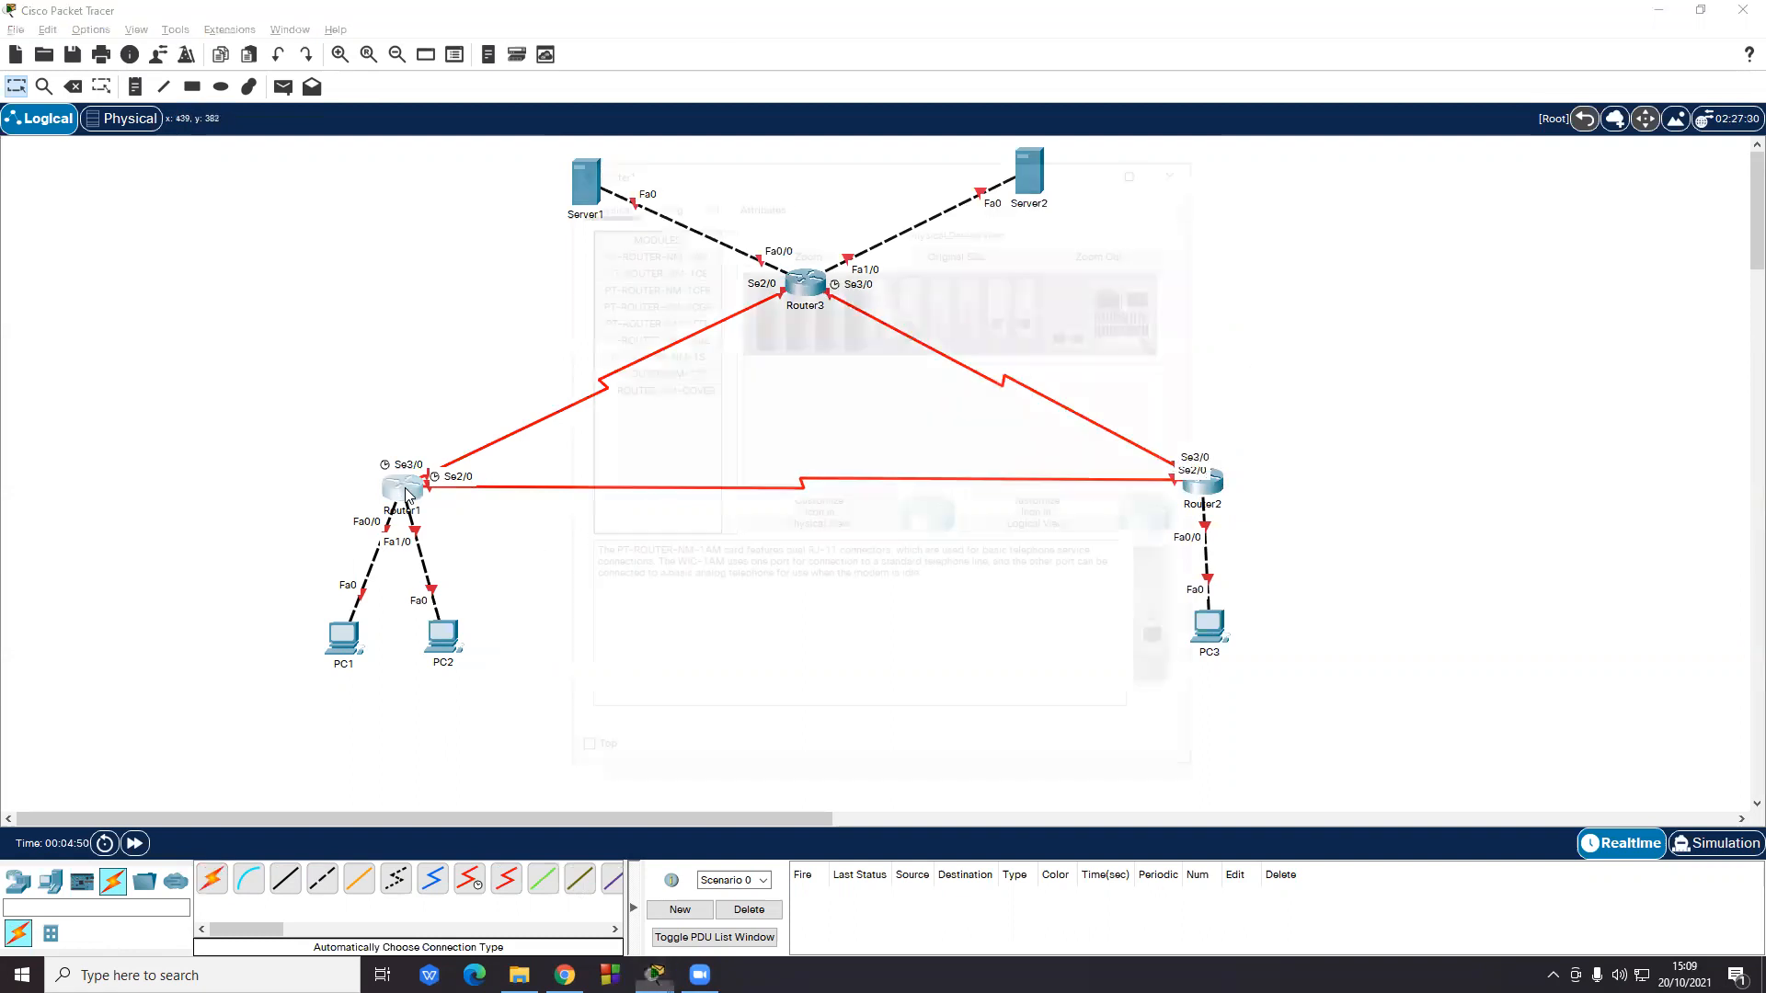
left_click(657, 200)
left_click(637, 354)
left_click(1155, 259)
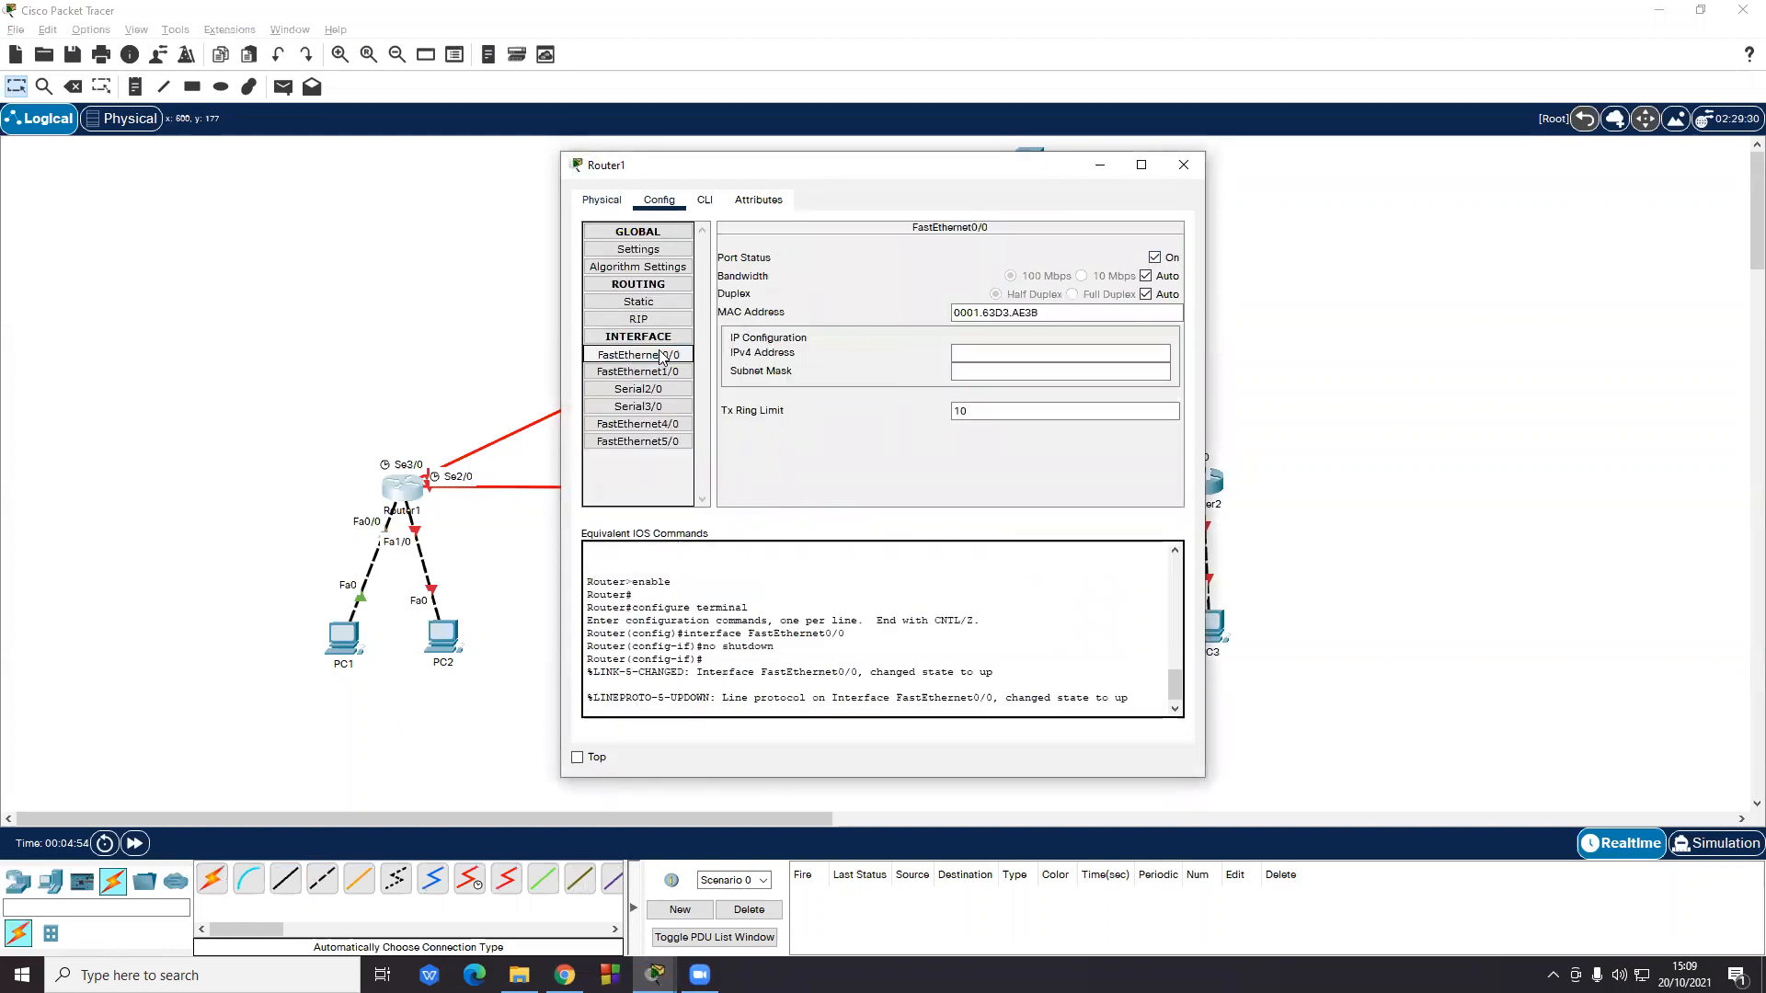
left_click(637, 371)
left_click(1155, 259)
- Turn on Router1's Serial2/0 and Serial3/0 ports and close its configuration window
left_click(638, 389)
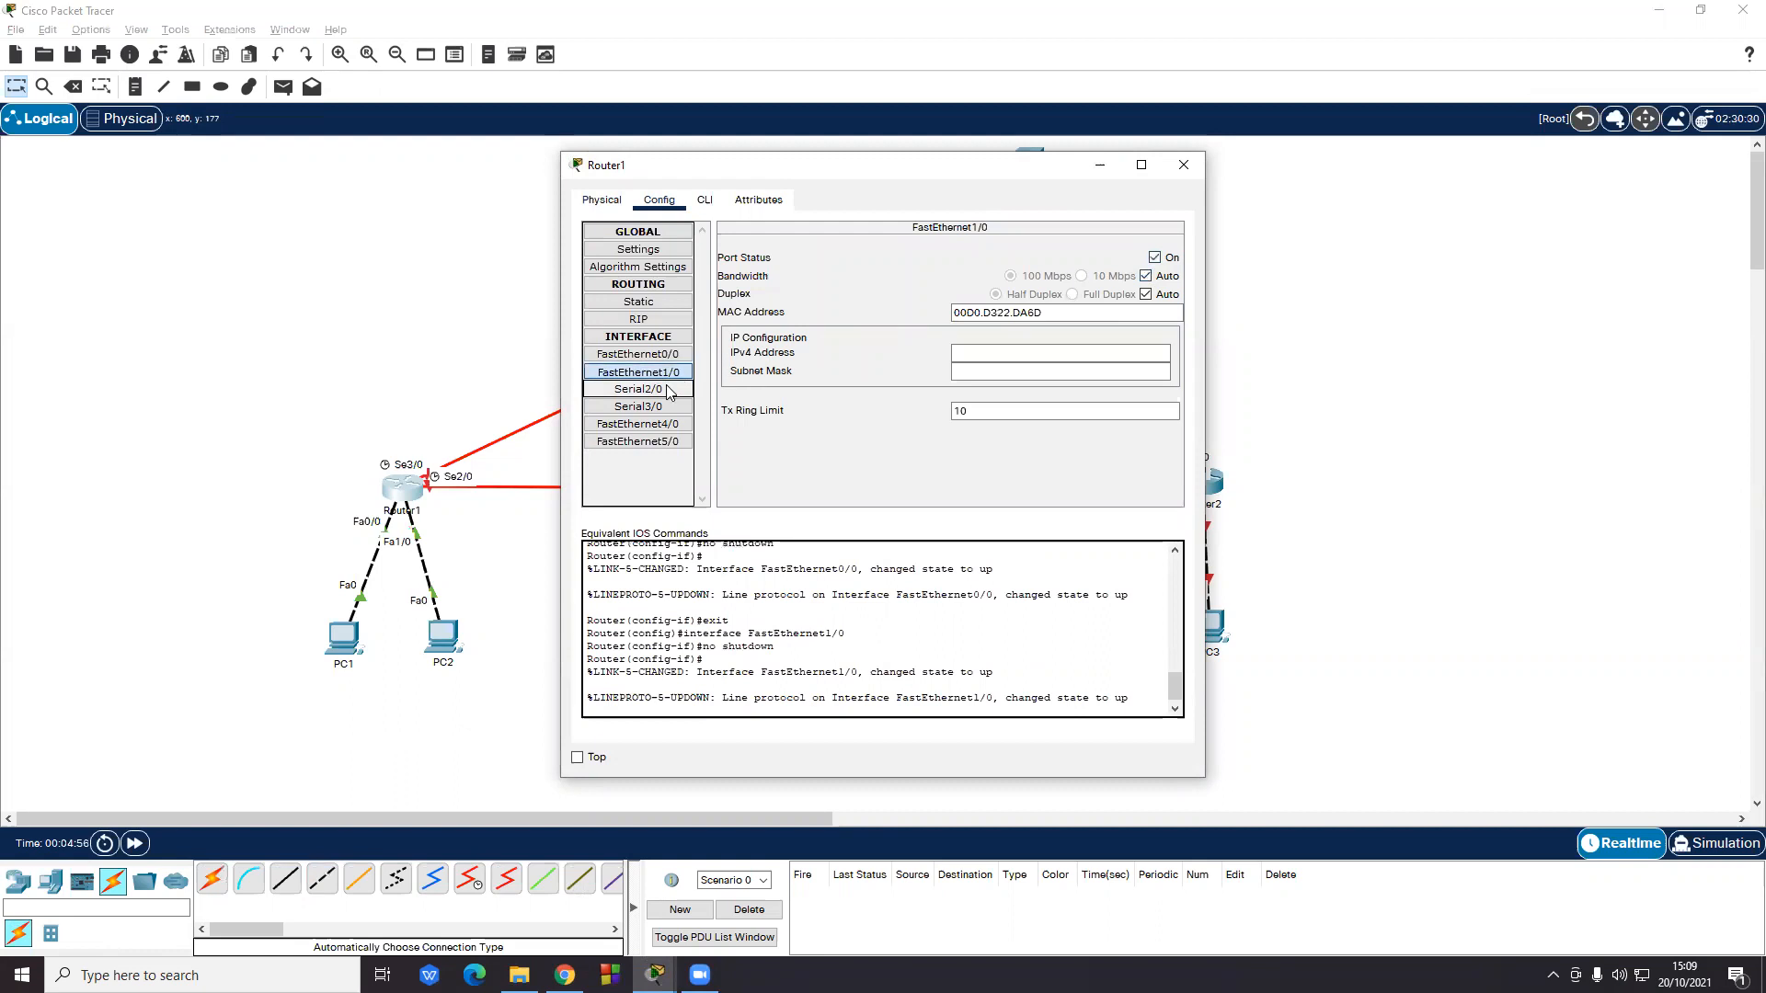
left_click(1155, 258)
left_click(639, 407)
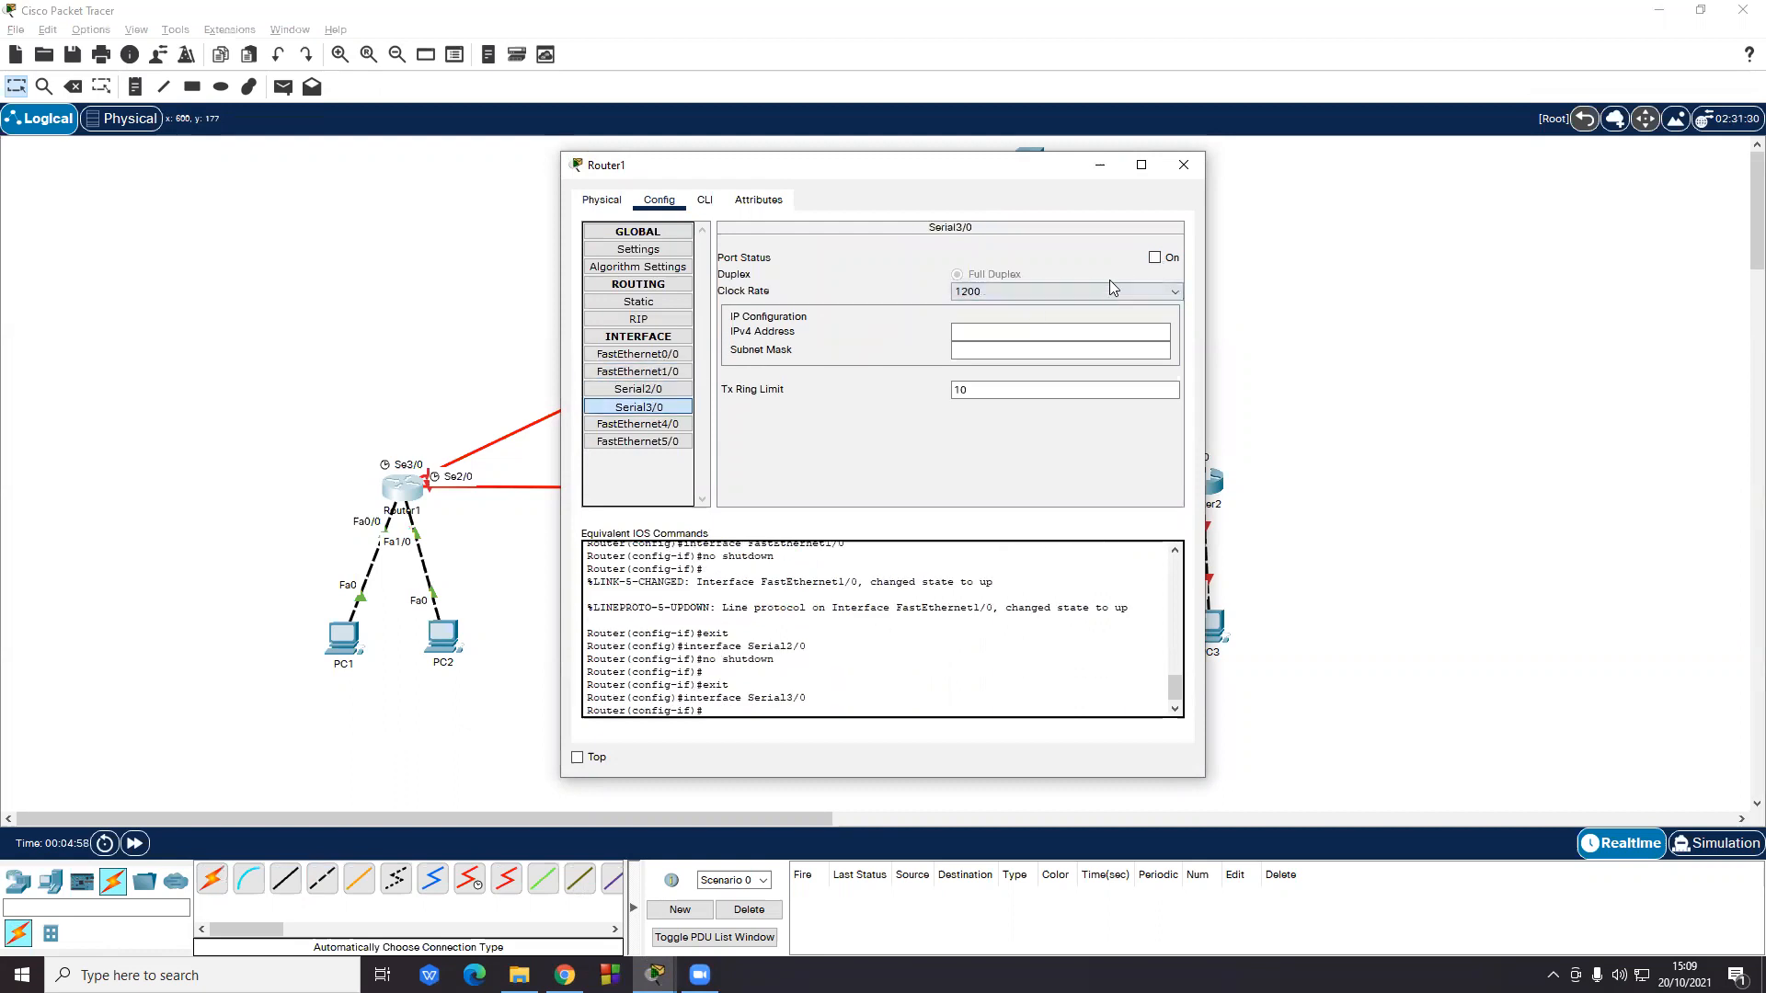
left_click(1154, 258)
left_click(1185, 165)
- Turn on Router2's FastEthernet0/0, Serial2/0 and Serial3/0 ports, and close its configuration window
left_click(1219, 485)
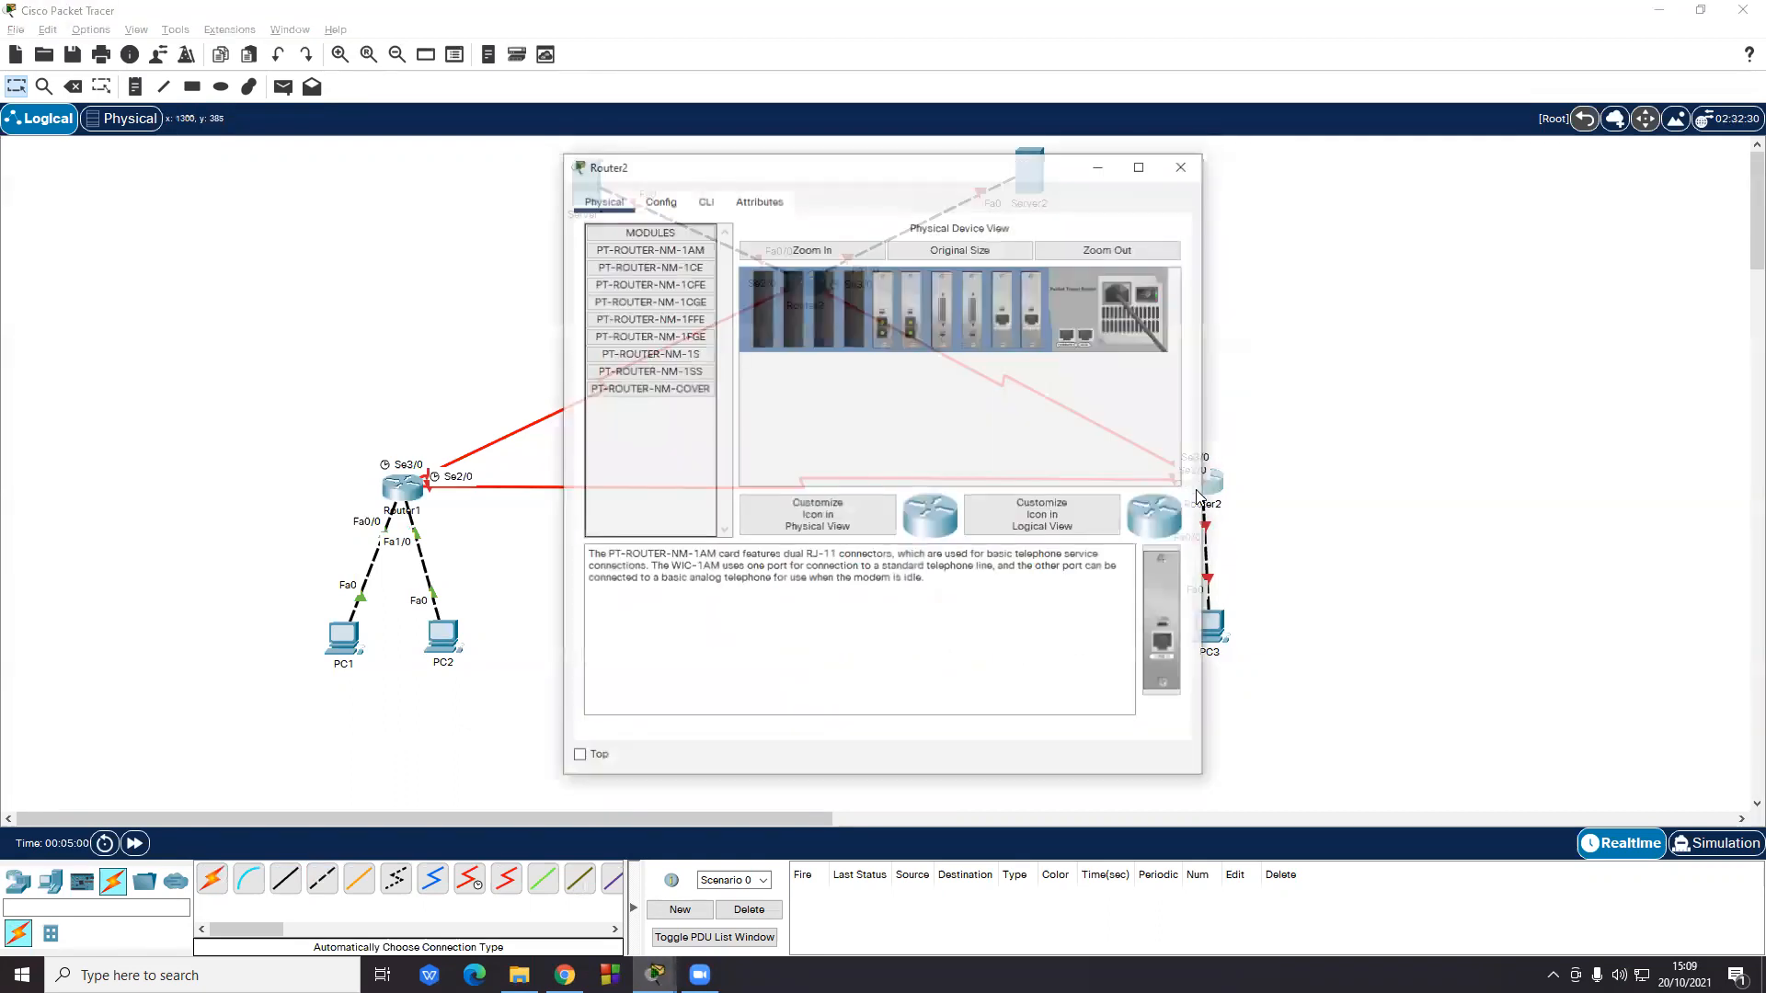
left_click(660, 200)
left_click(666, 357)
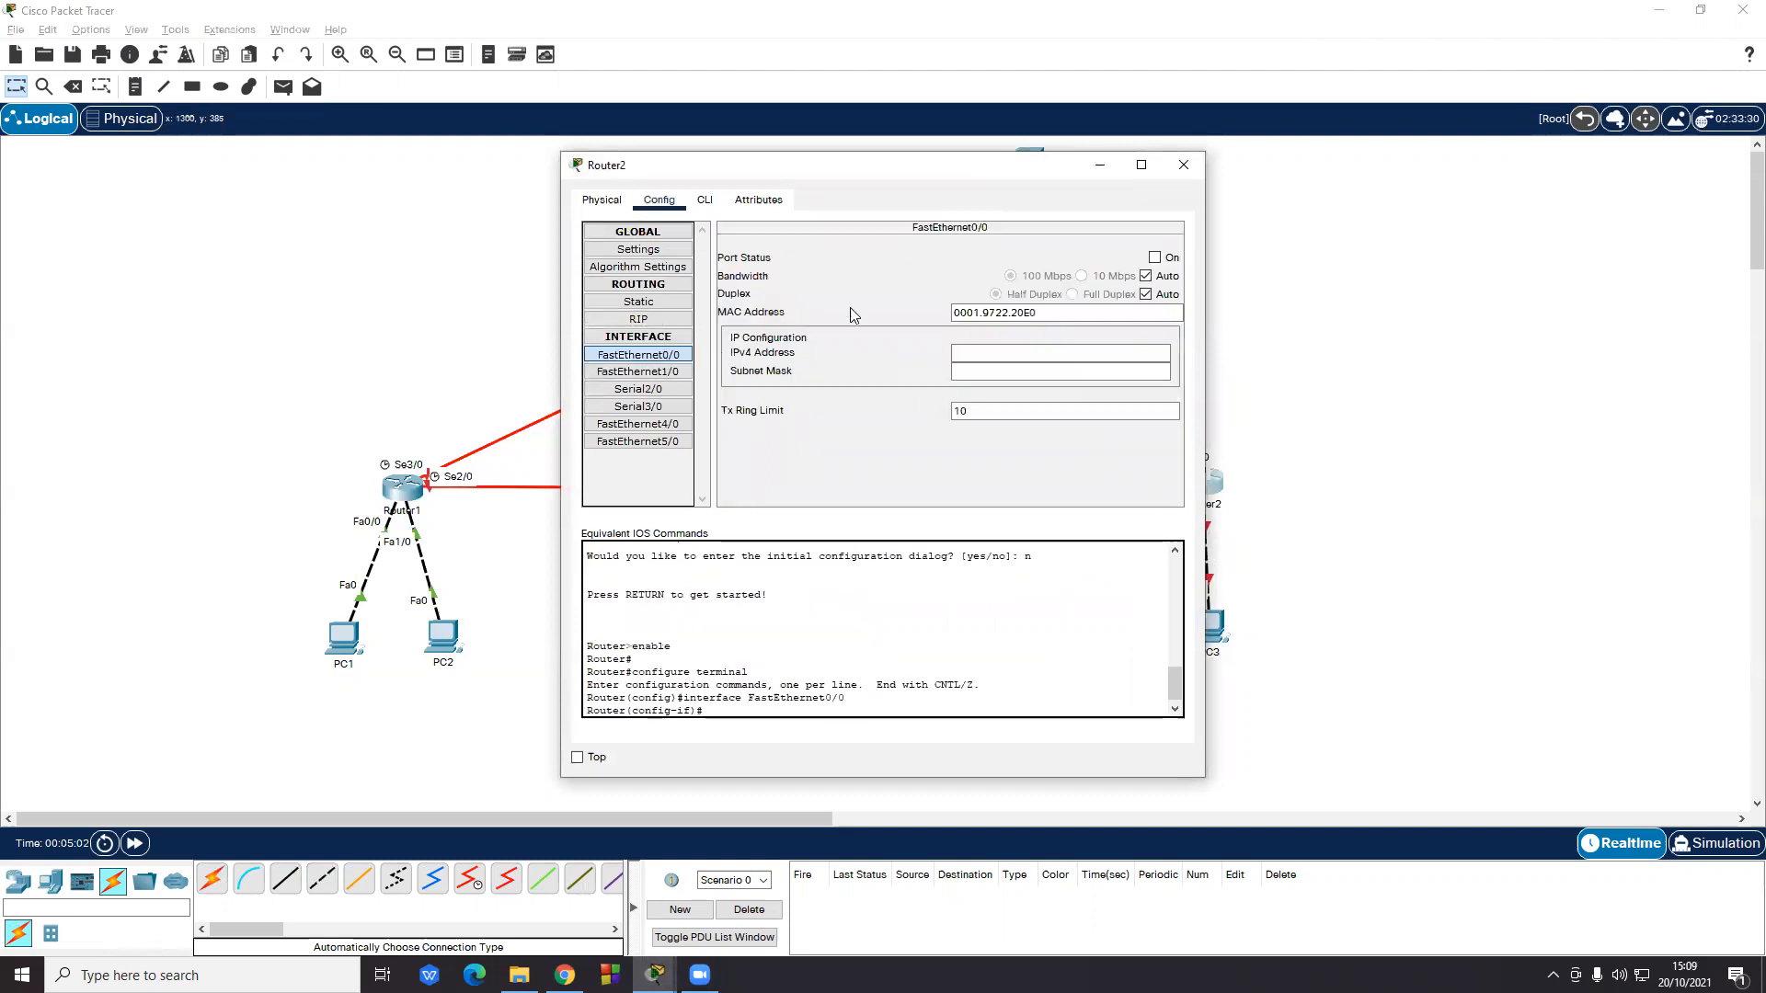
left_click(1153, 258)
left_click(638, 389)
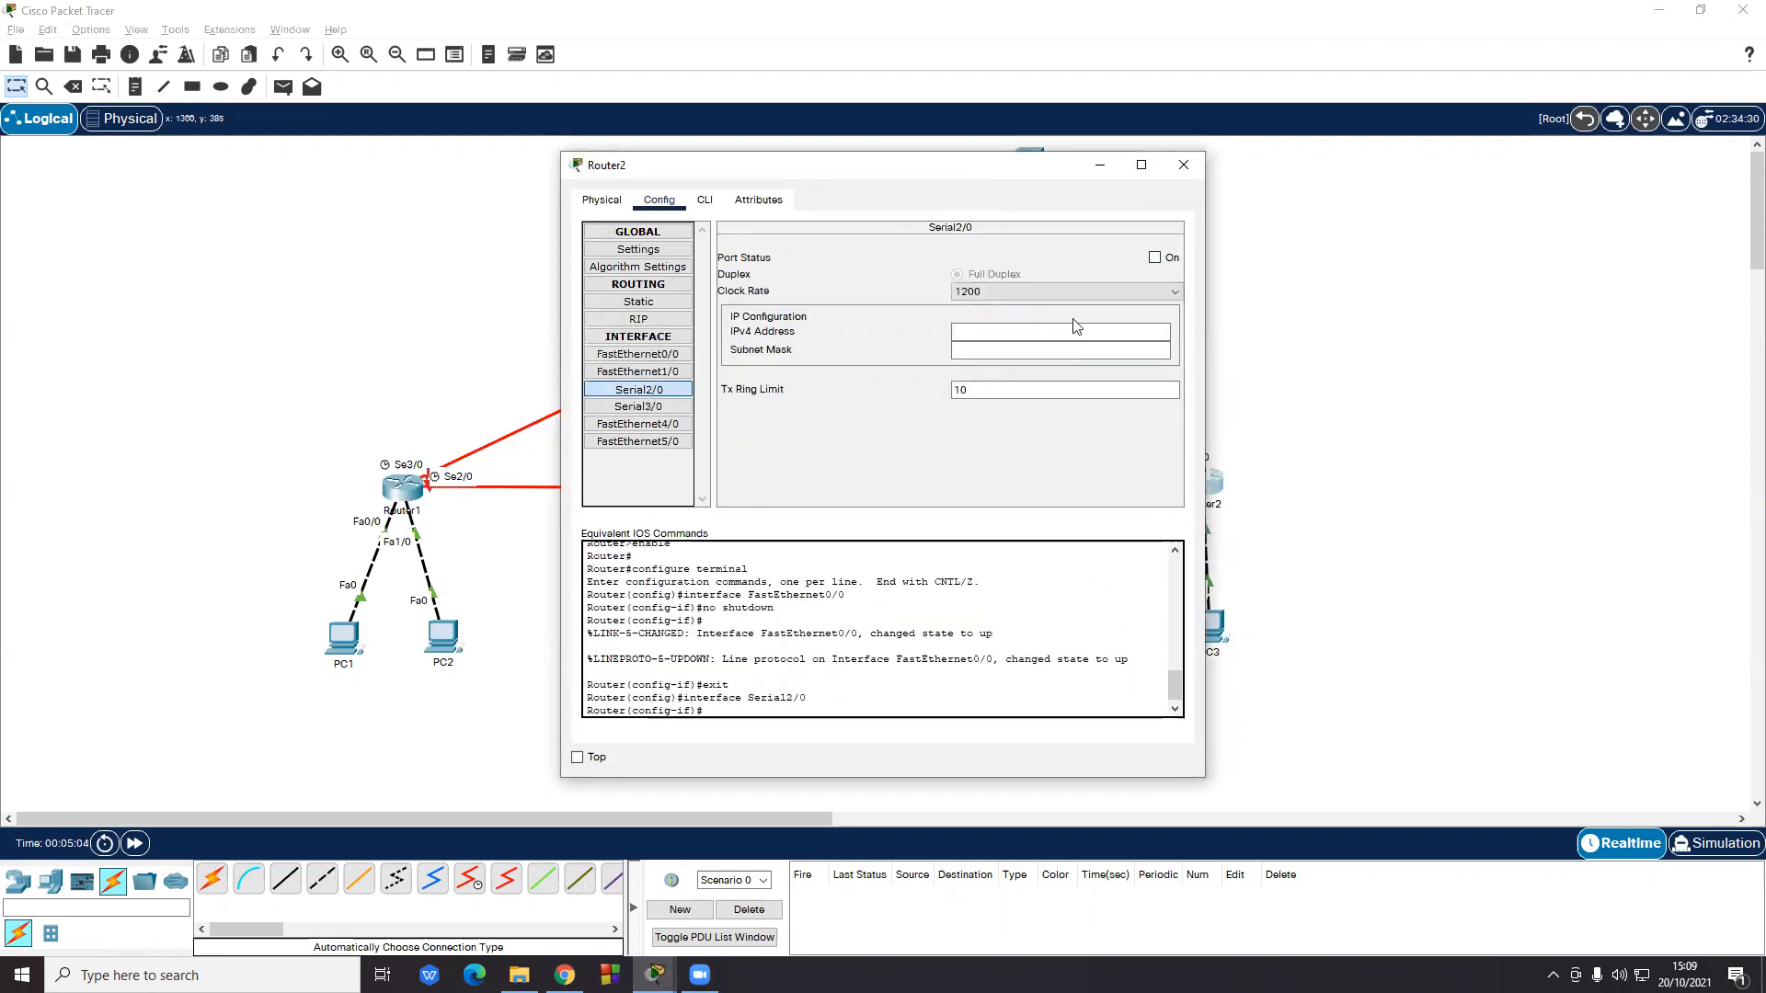
left_click(1154, 258)
left_click(663, 407)
left_click(1155, 259)
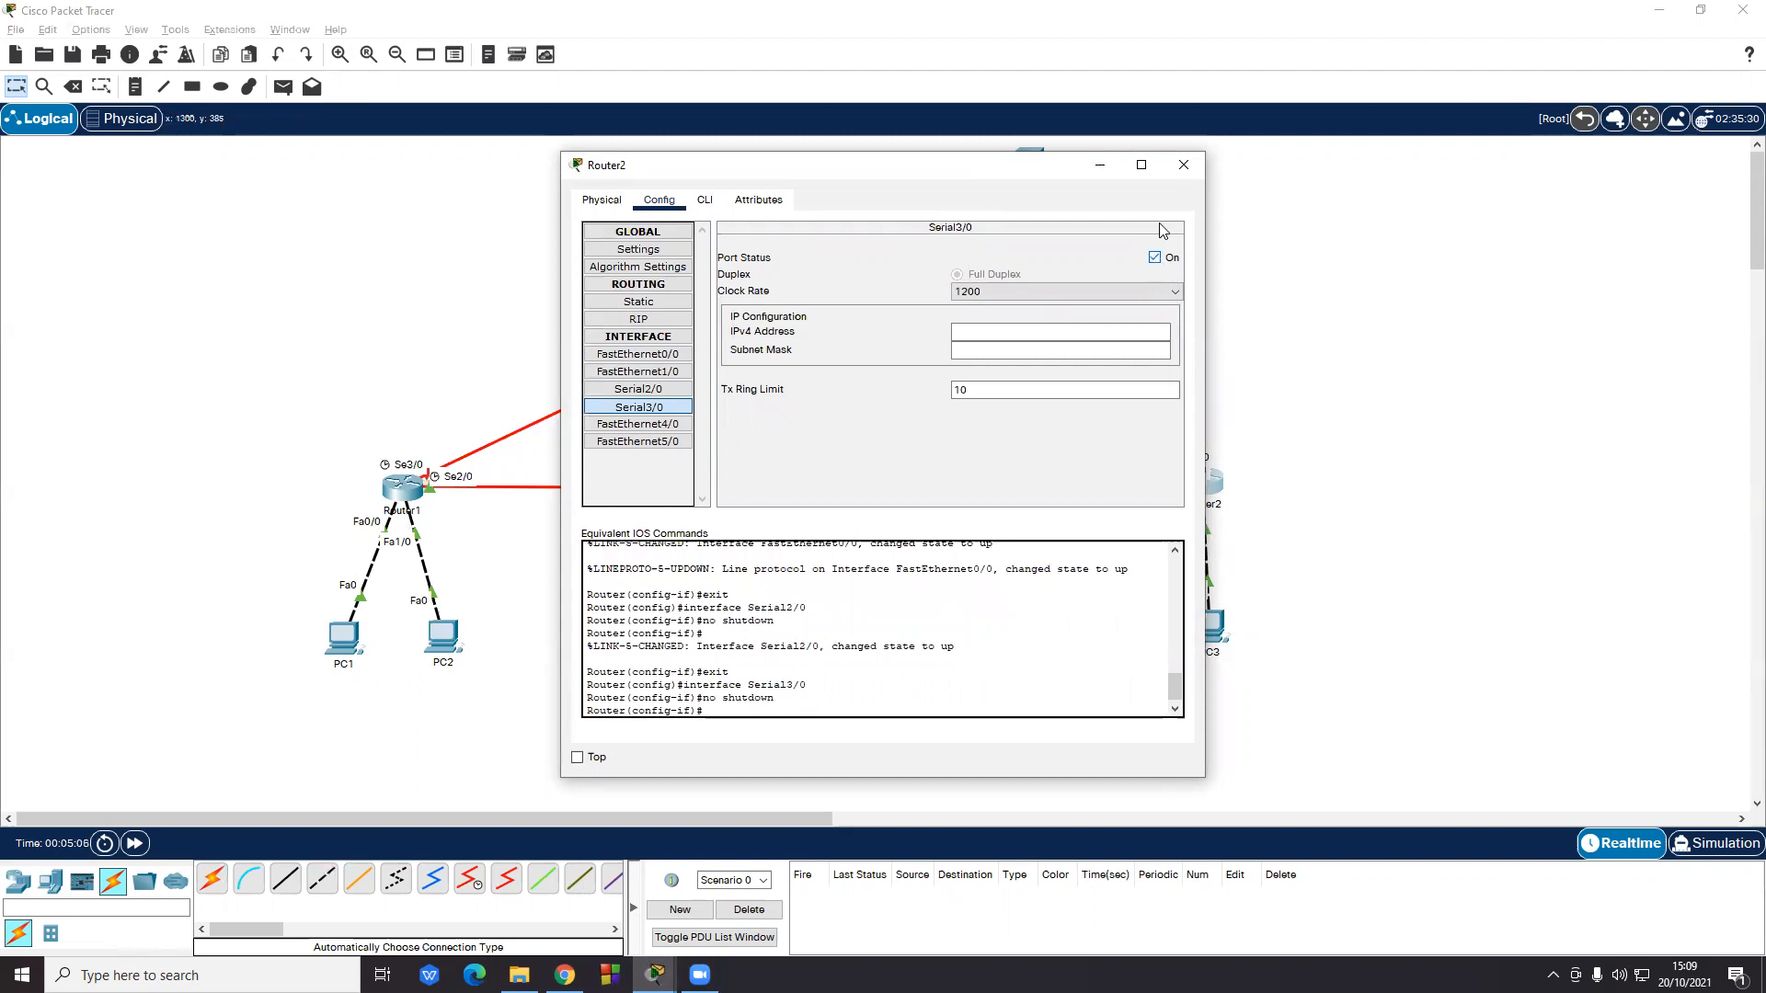
left_click(1183, 166)
- Turn on Router3's FastEthernet0/0 and FastEthernet1/0 ports
left_click(800, 283)
left_click(659, 199)
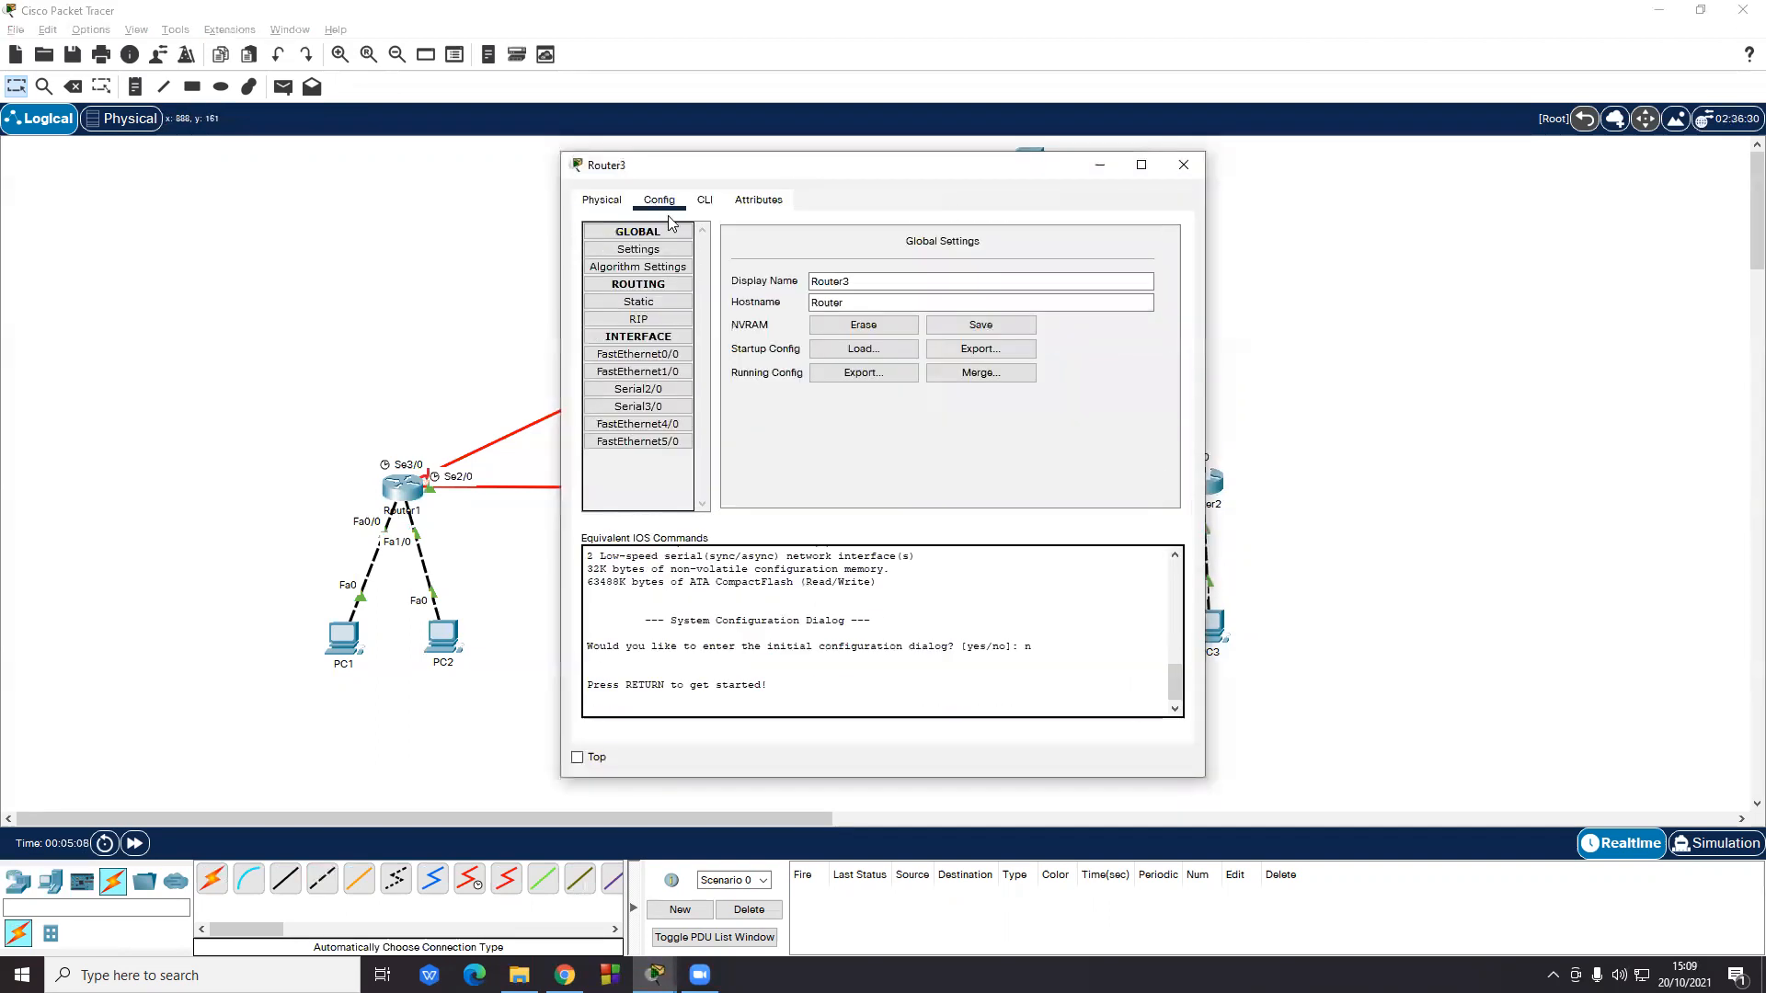
left_click(662, 355)
left_click(1155, 259)
left_click(638, 371)
left_click(1156, 259)
- Turn on Router3's Serial2/0 and Serial3/0 ports and close its configuration window
left_click(638, 390)
left_click(1156, 257)
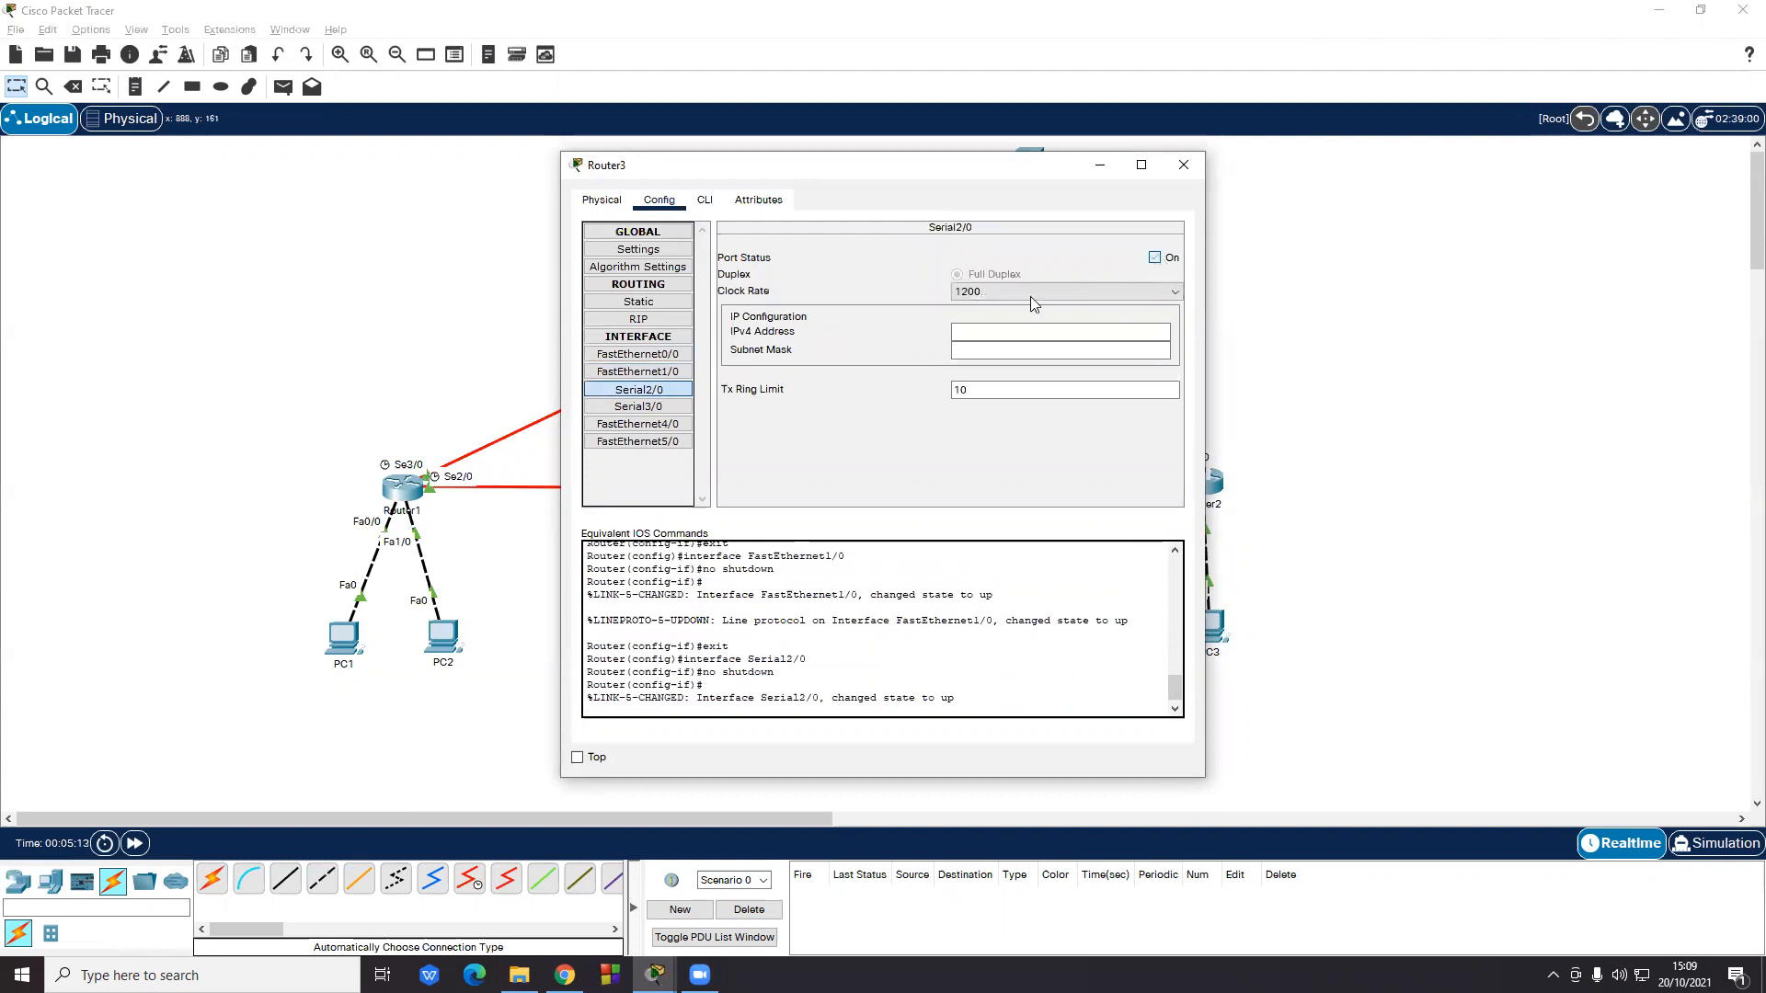
left_click(664, 407)
left_click(1156, 258)
left_click(1183, 166)
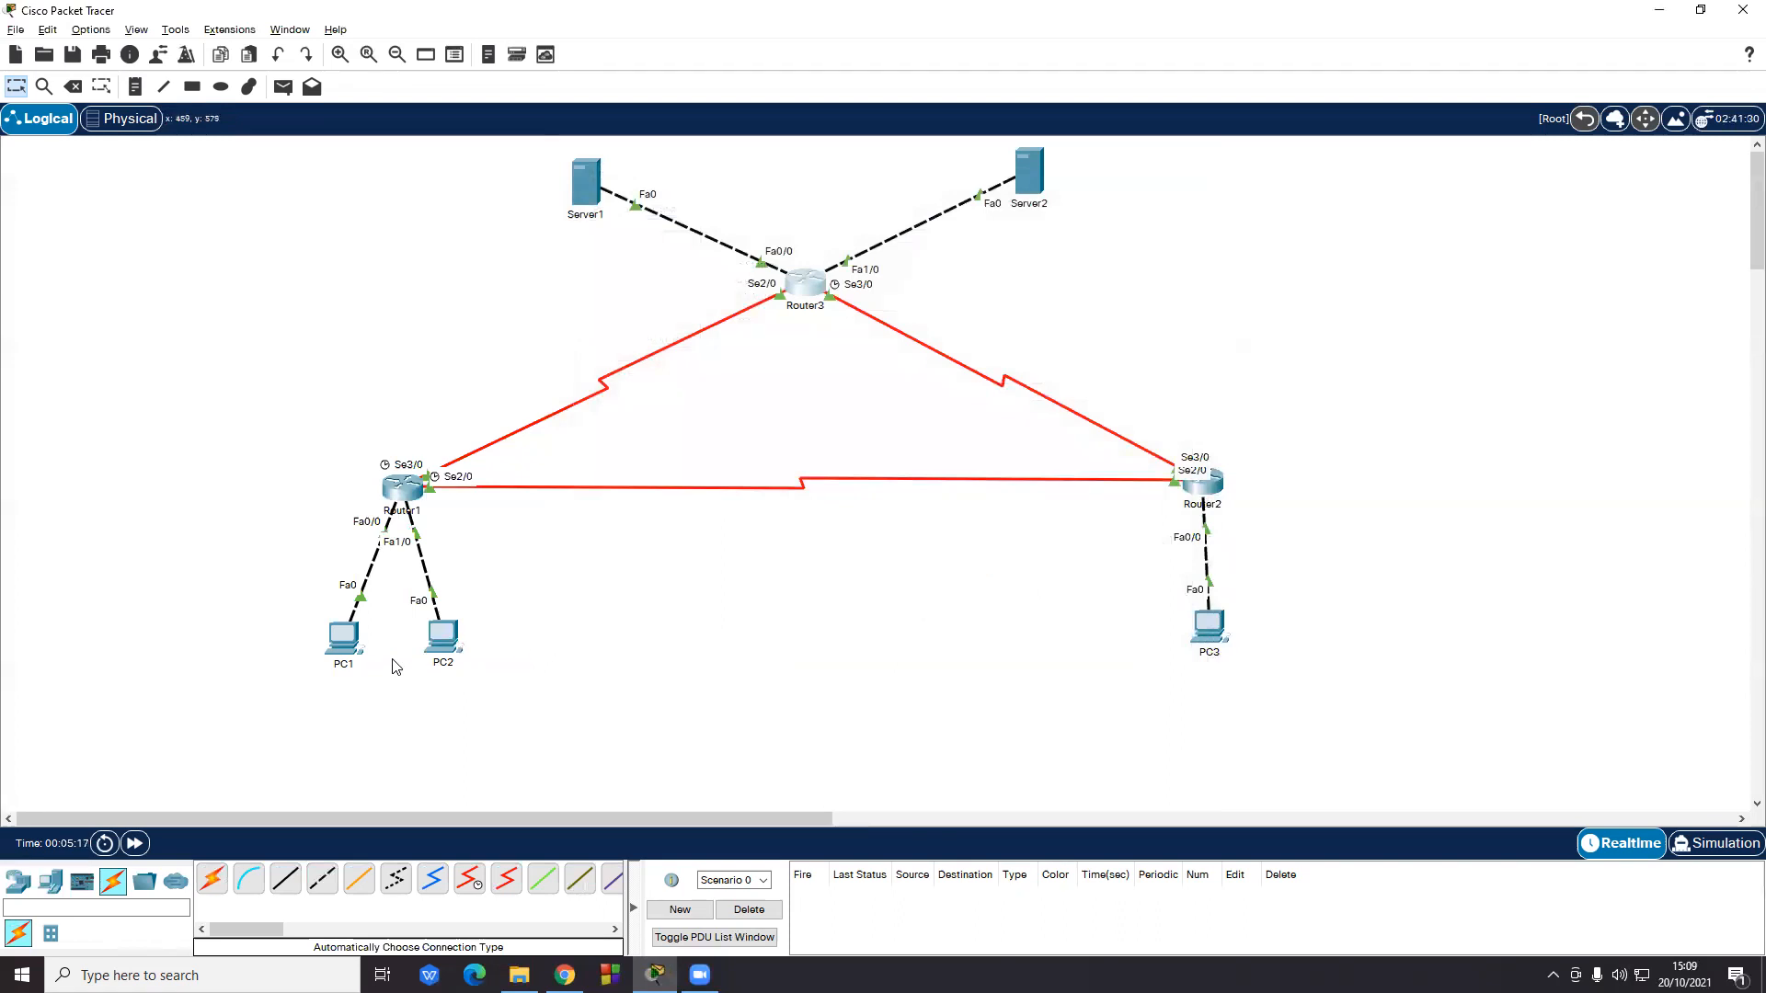
- Configure PC1 with static IPv4 address 192.168.1.1, subnet mask 255.255.255.192 and default gateway 192.168.1.62
left_click(342, 638)
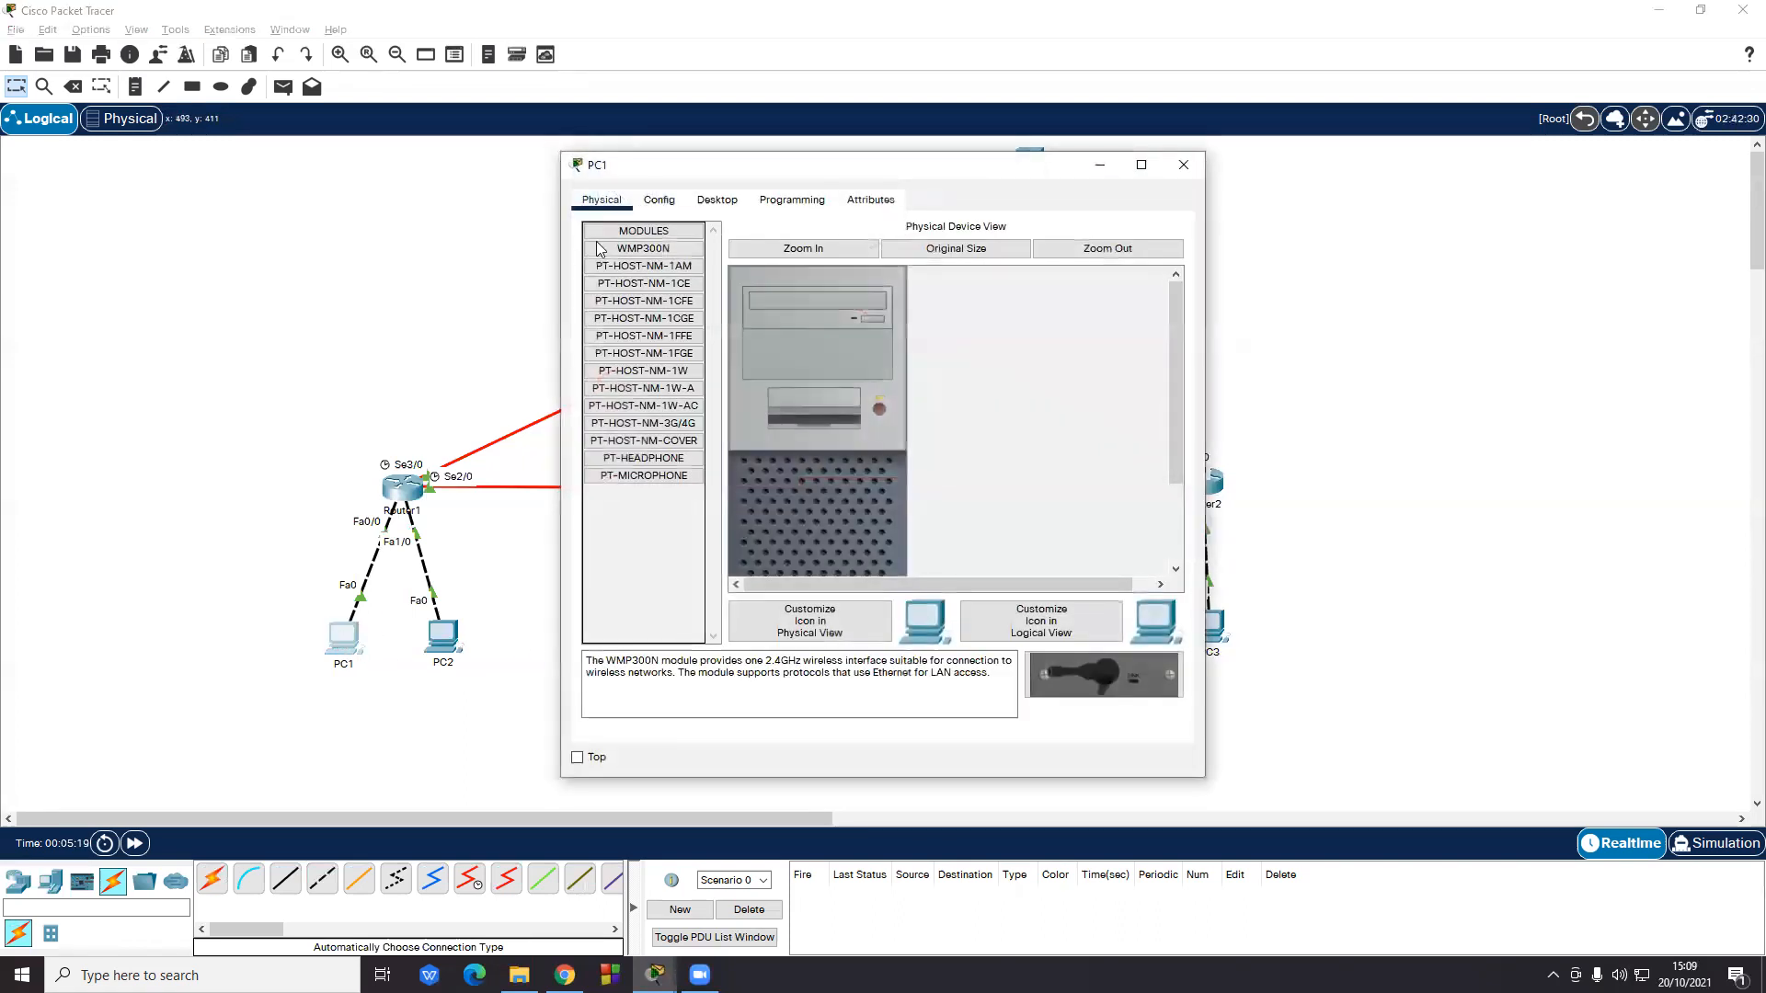
left_click(717, 200)
left_click(640, 284)
left_click(821, 322)
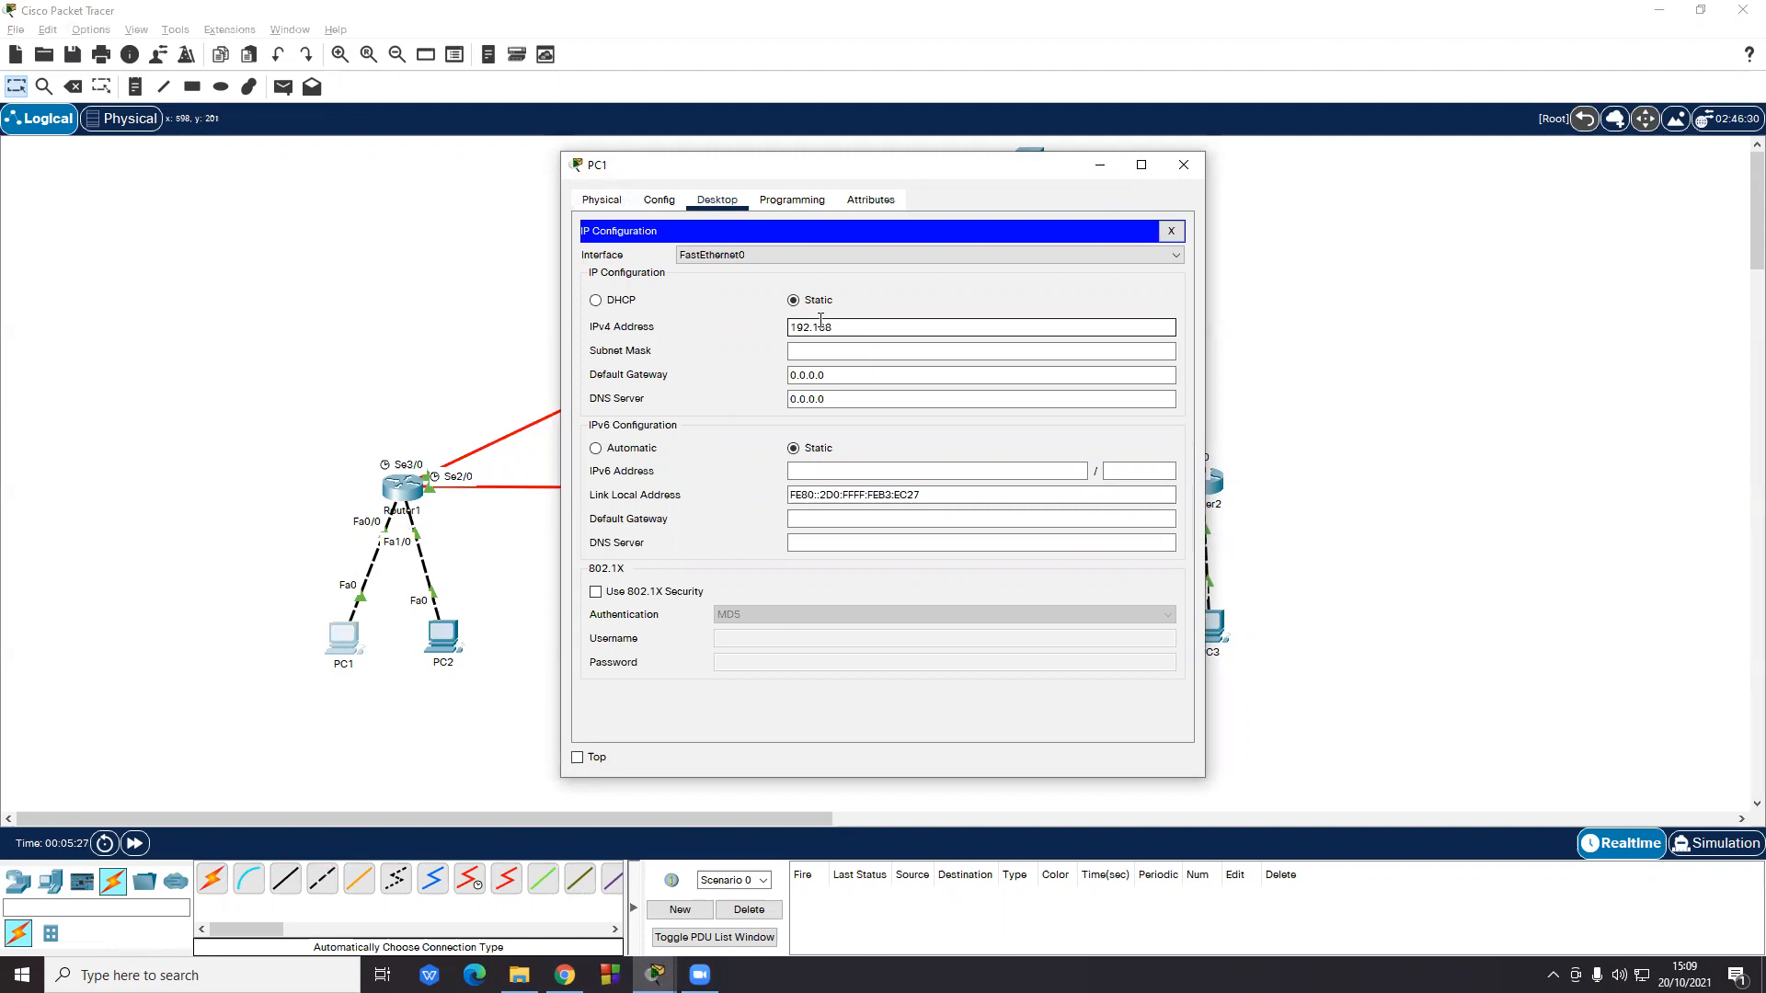
type("192.168.1.1")
left_click(875, 348)
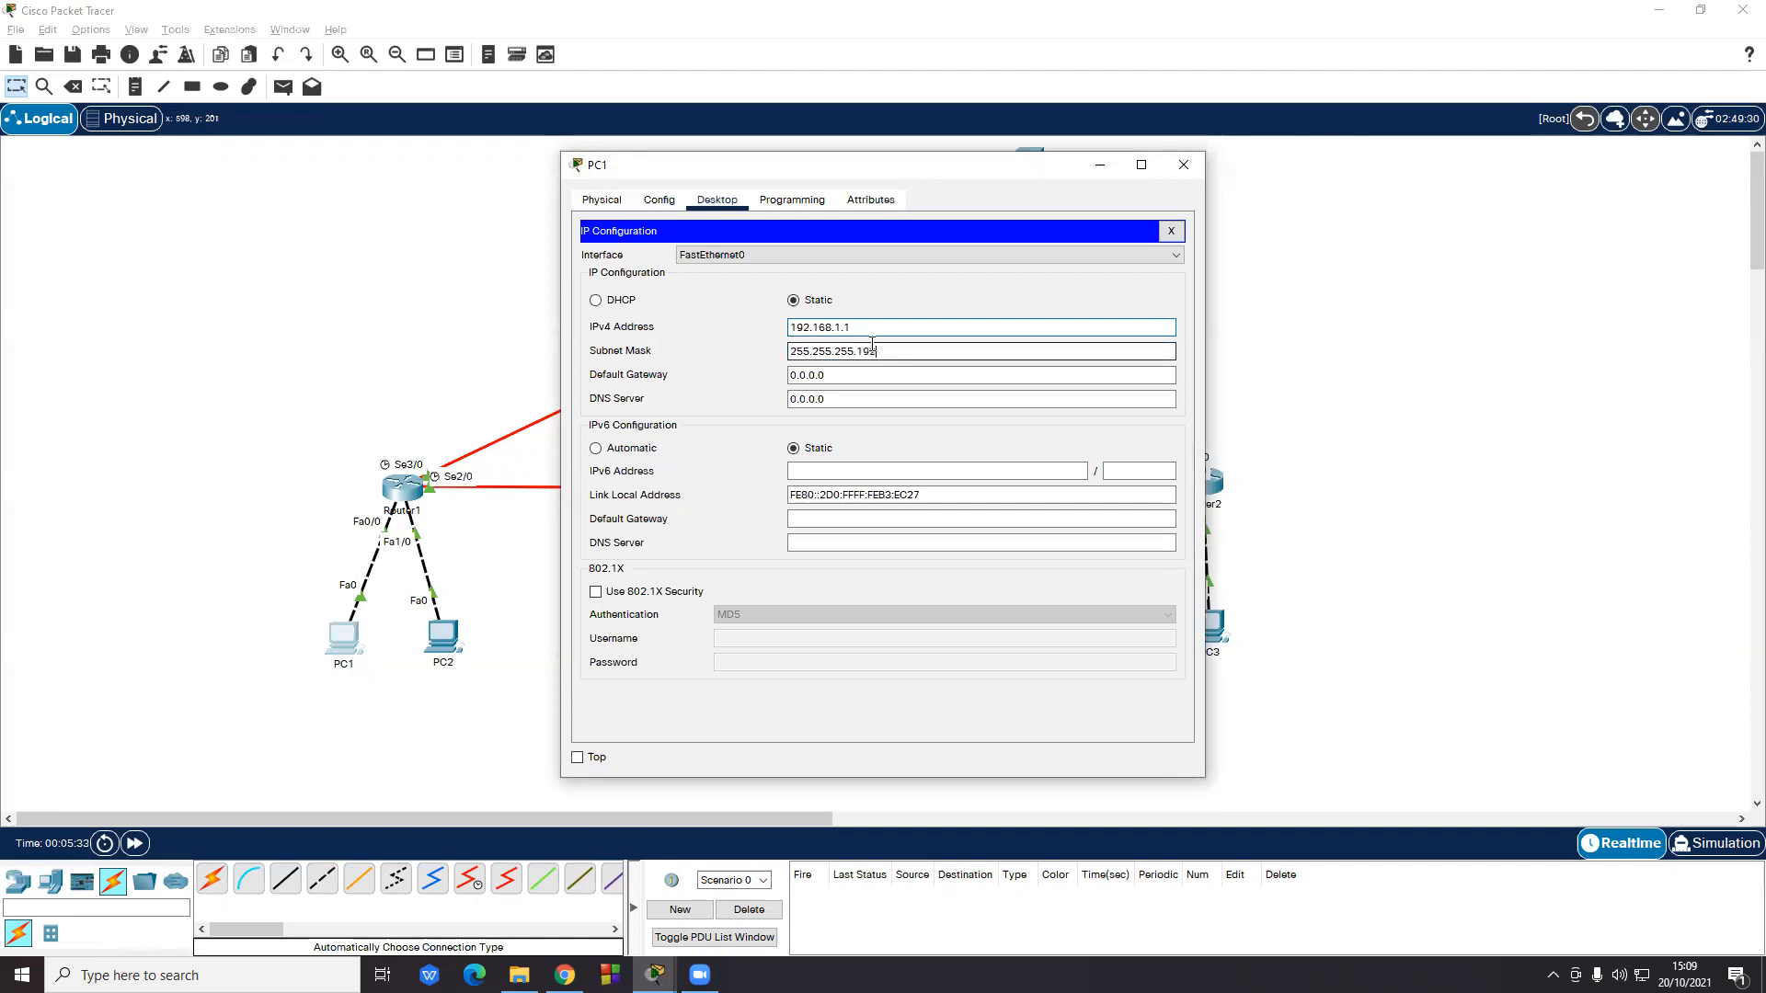
left_click_drag(848, 375, 795, 376)
type("192.168.1.62")
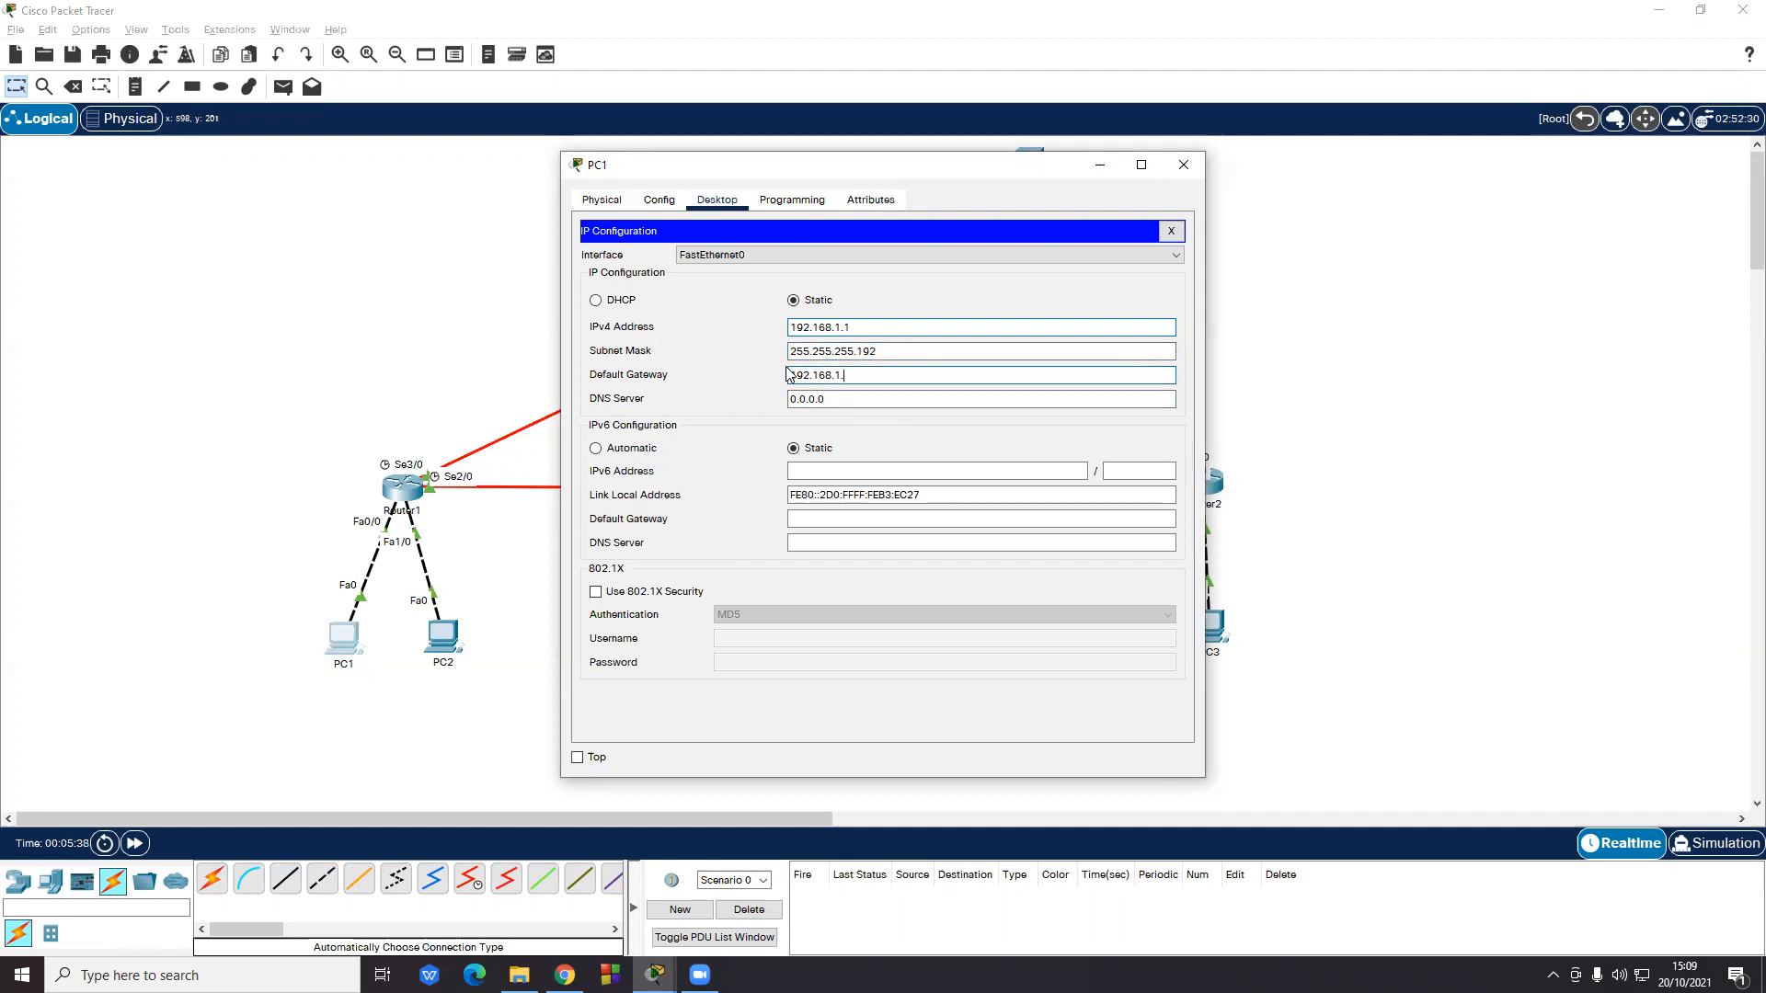
left_click(1184, 165)
- Give PC2 the static IPv4 address 192.168.1.65 with subnet mask 255.255.255.192
left_click(446, 634)
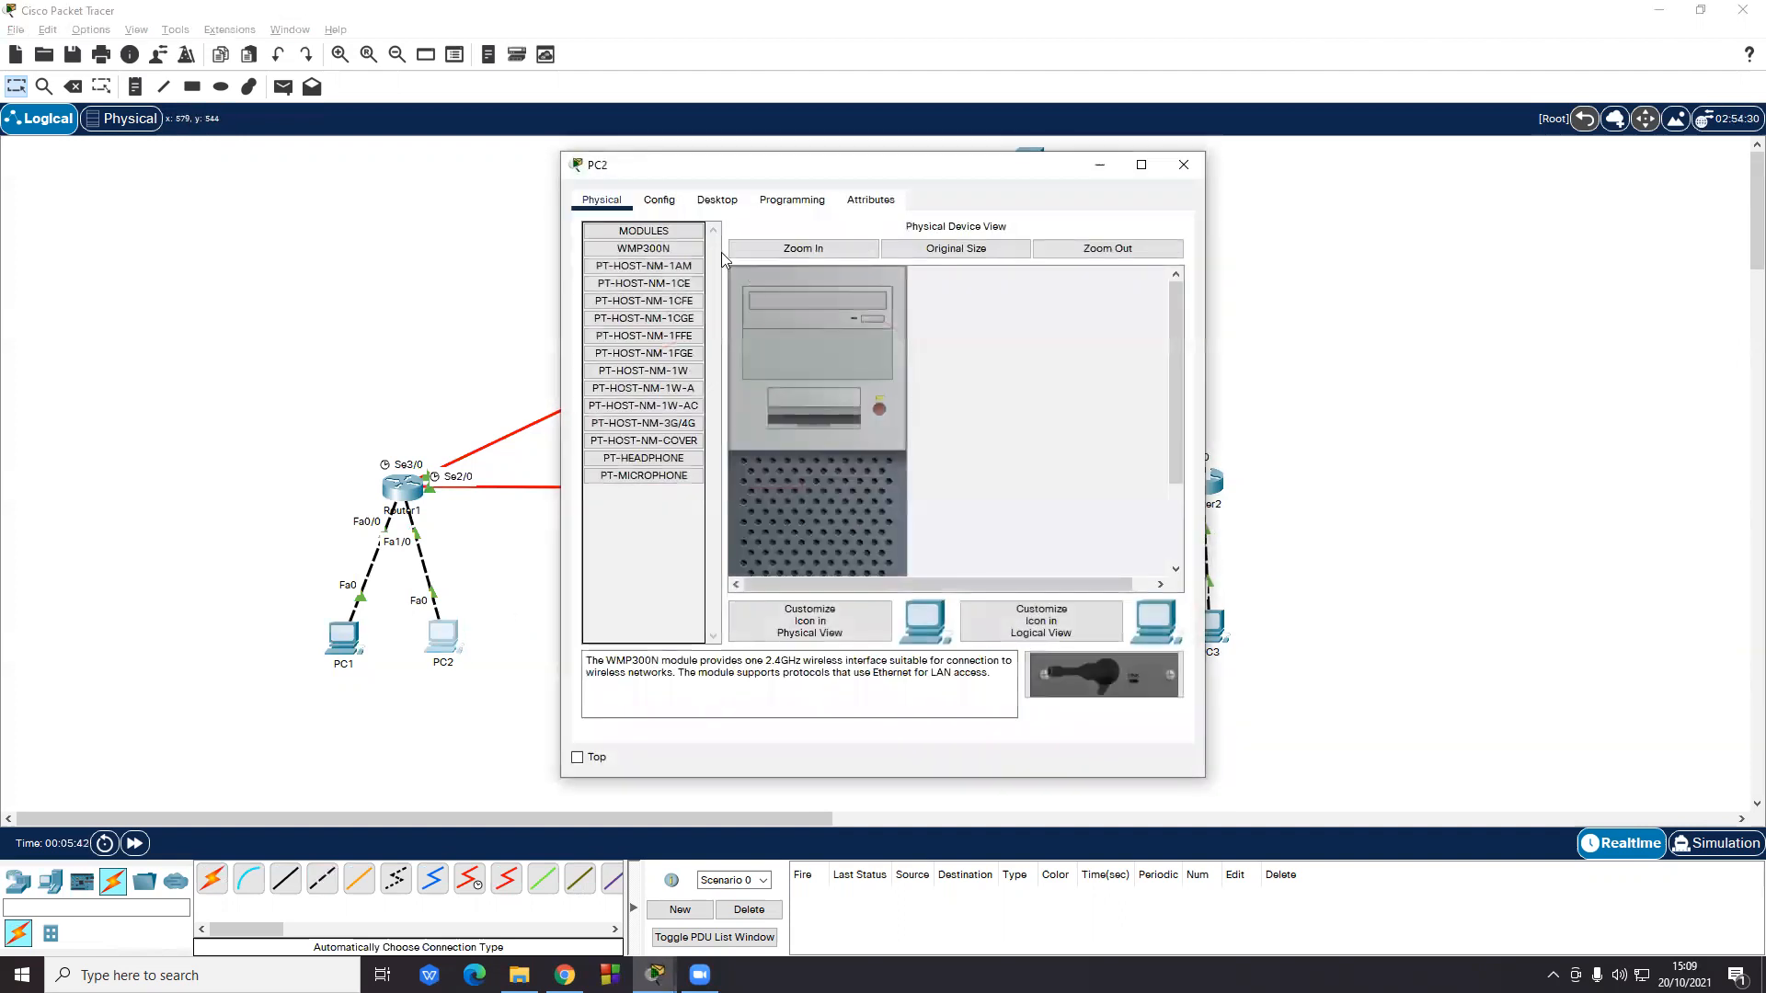
left_click(717, 200)
left_click(649, 267)
left_click(857, 326)
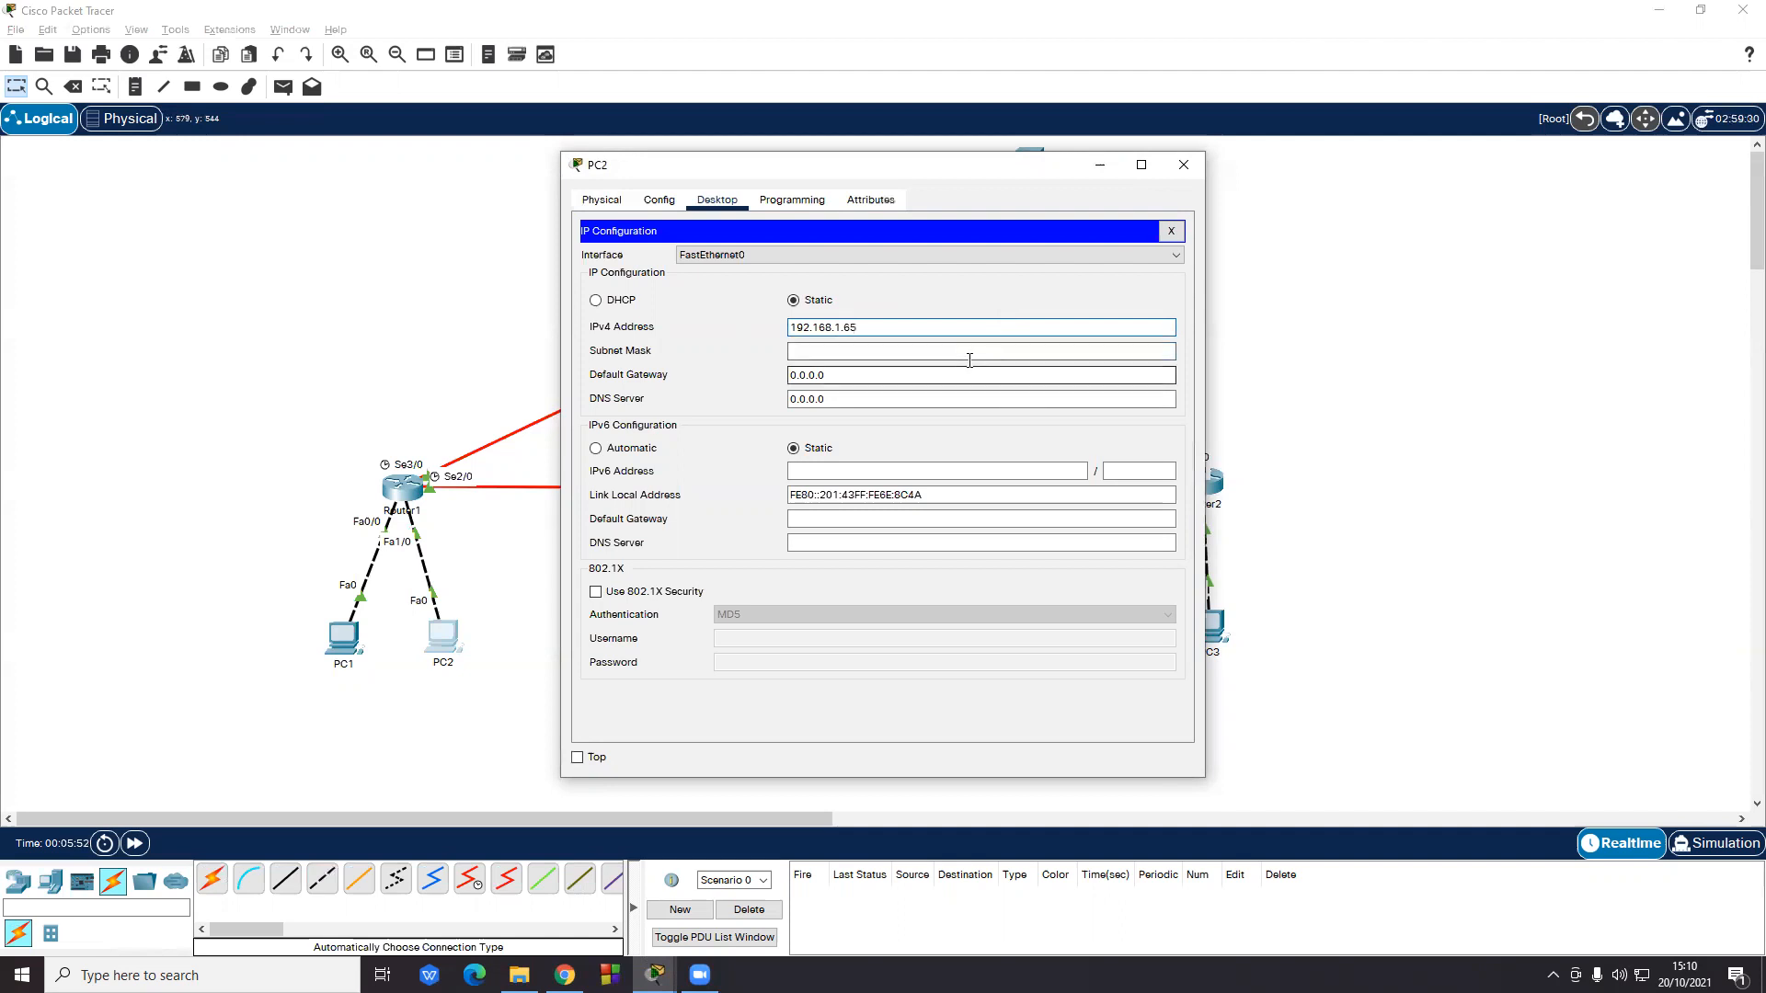
left_click(851, 352)
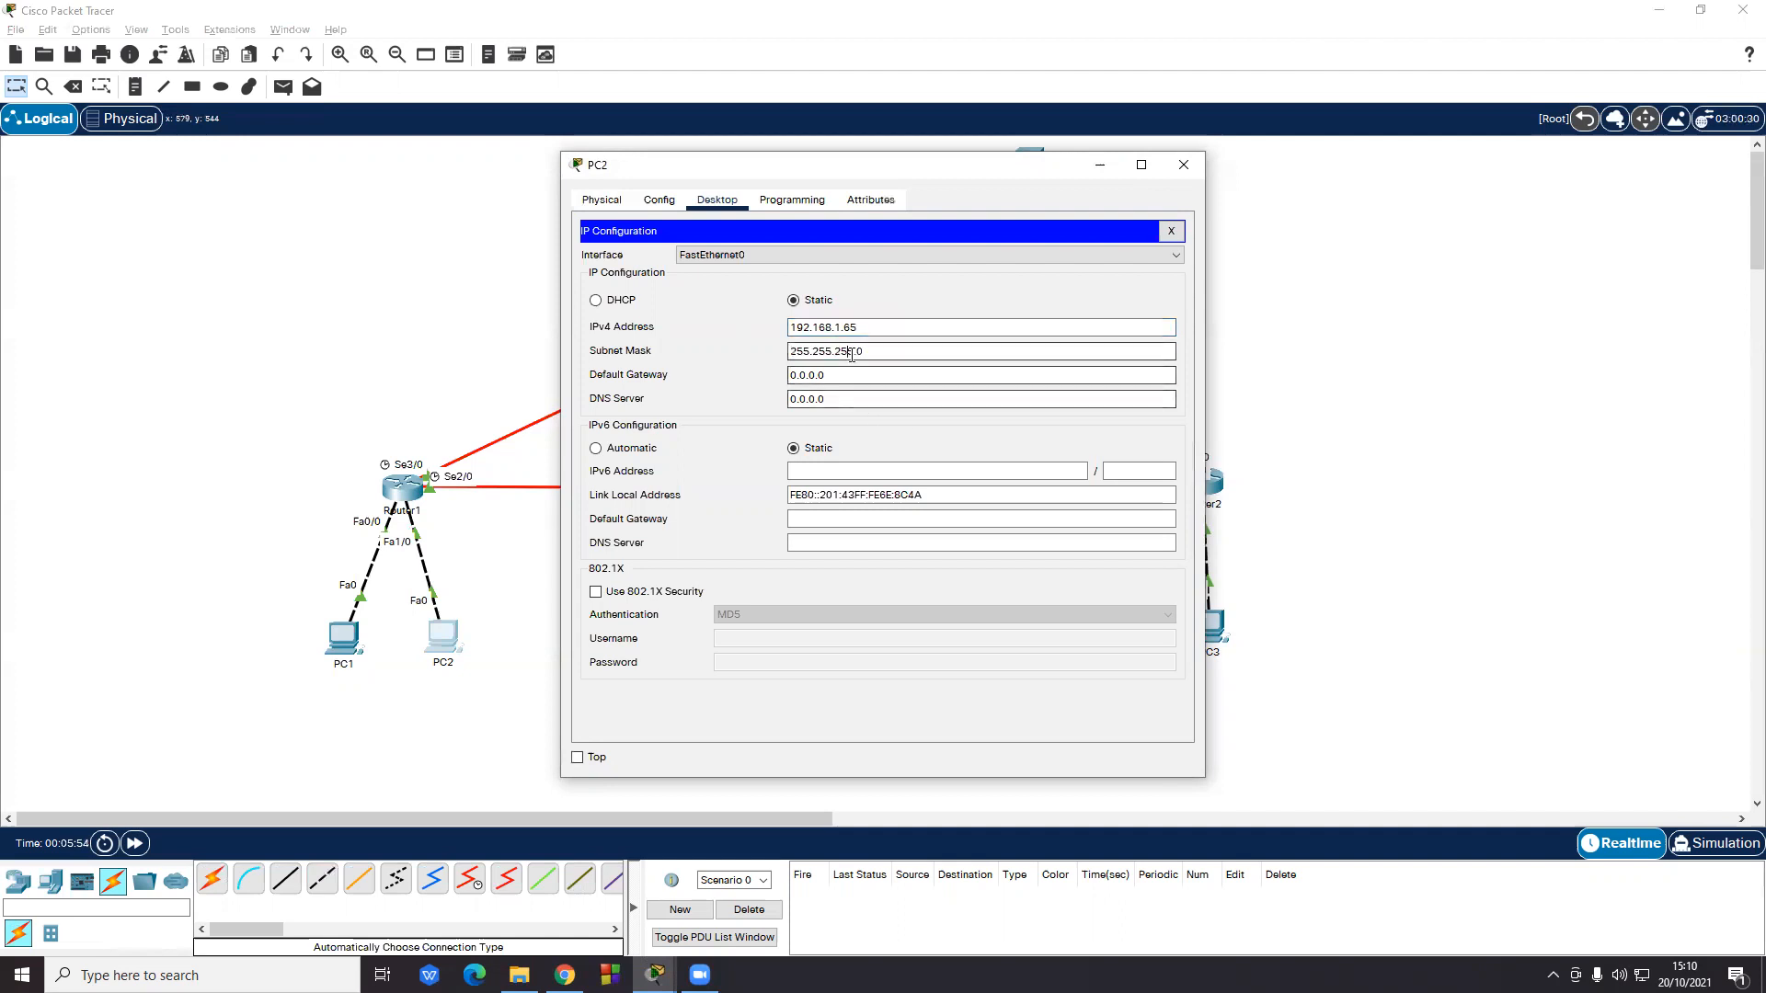
type("192")
- Set PC2's default gateway to 192.168.1.126 and close its configuration window
left_click_drag(819, 374, 801, 375)
left_click(839, 372)
key("BackSpace")
key("BackSpace")
key("BackSpace")
key("BackSpace")
key("BackSpace")
key("BackSpace")
type("192.168.1.126")
left_click(1184, 165)
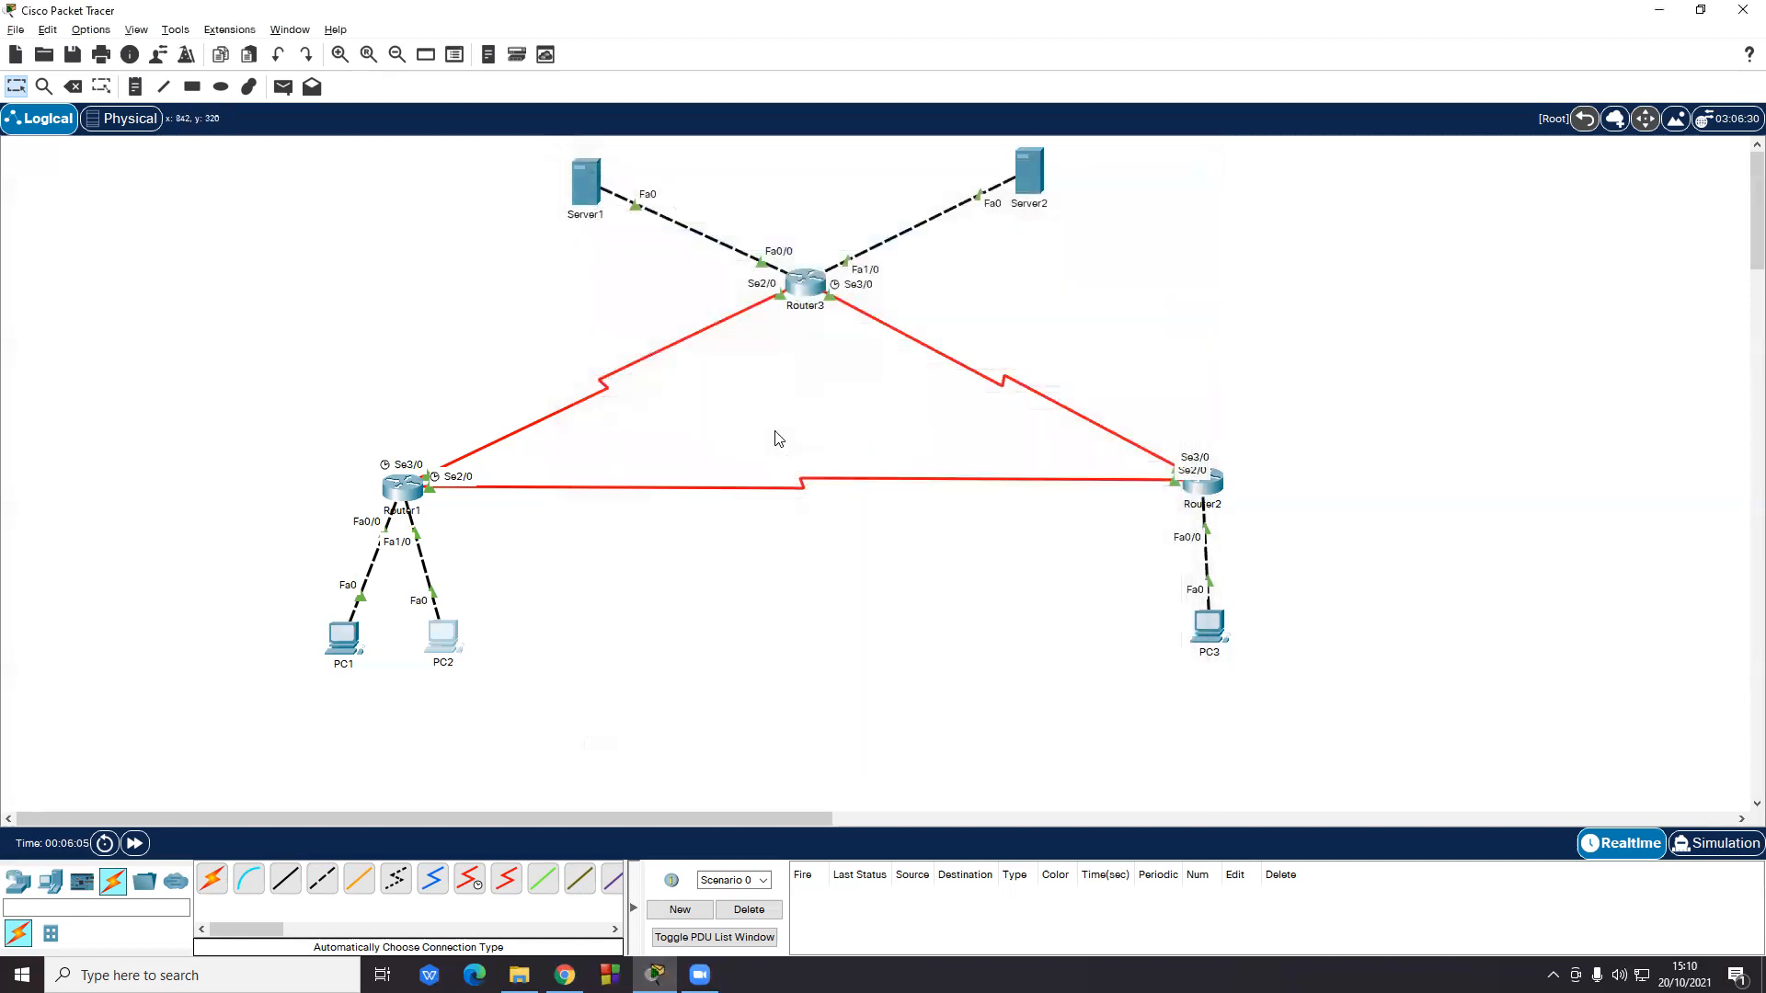
- Give PC3 the static IPv4 address 192.168.1.253 with subnet mask 255.255.255.128
left_click(1208, 628)
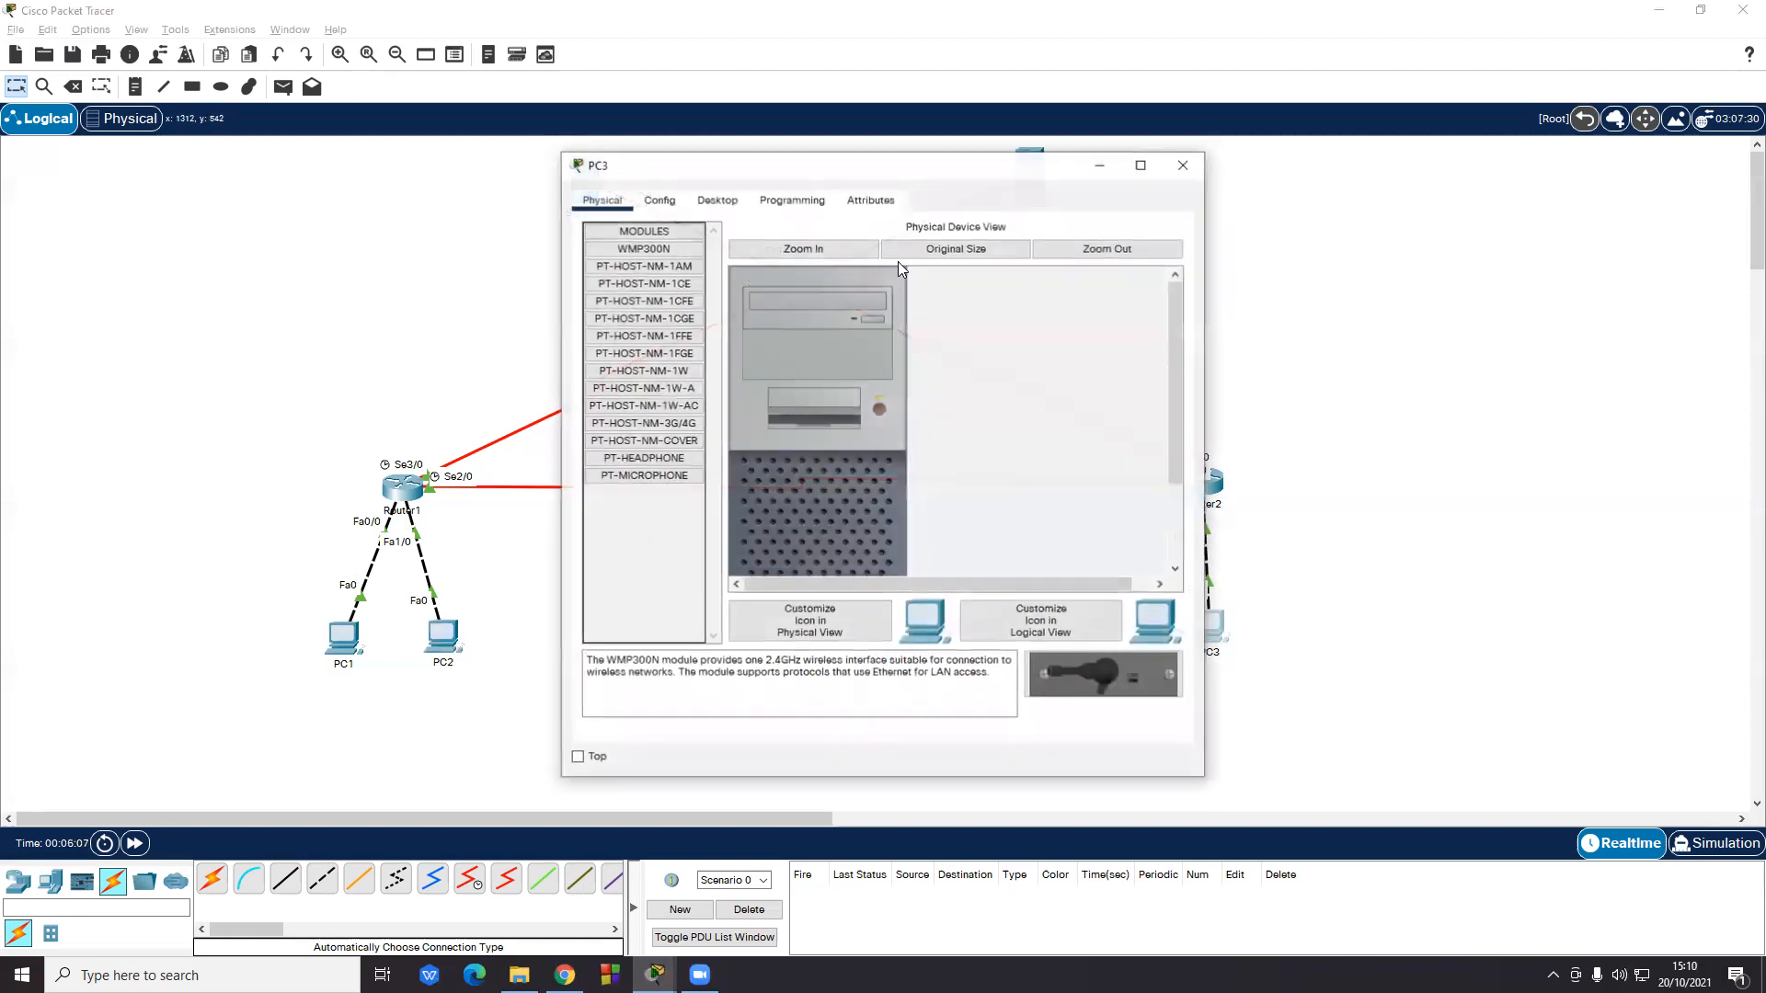
left_click(727, 200)
left_click(640, 290)
left_click(820, 325)
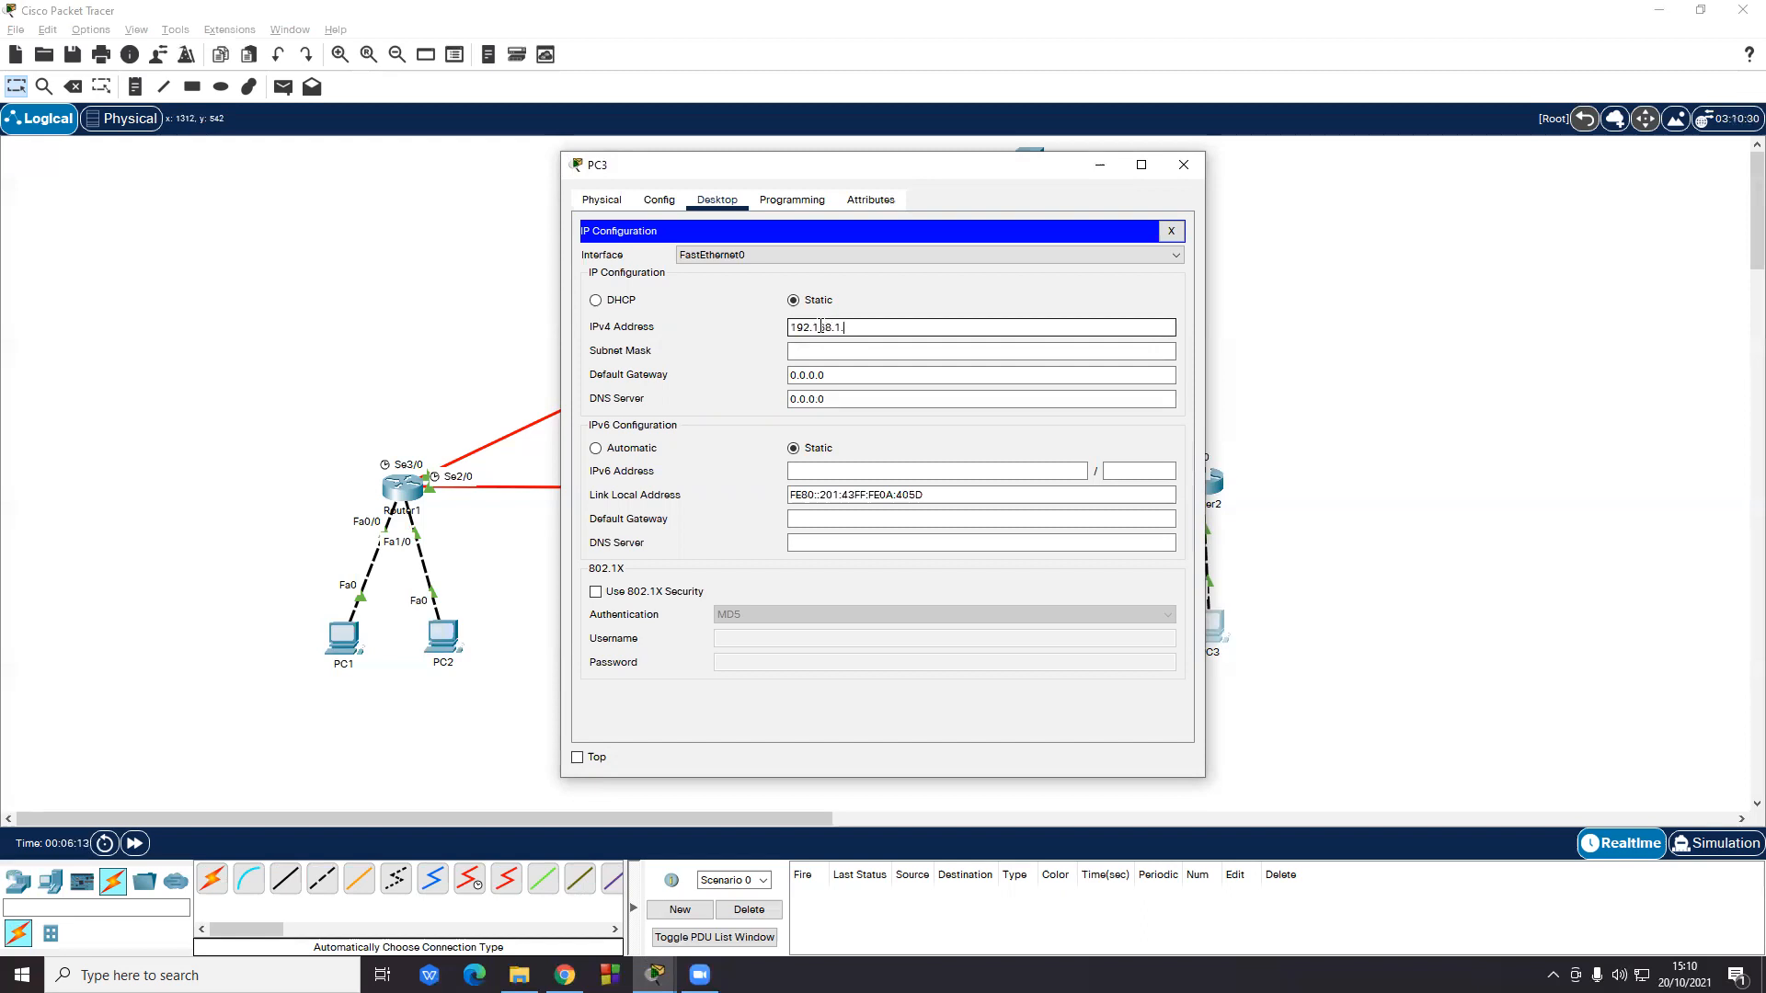
left_click(847, 350)
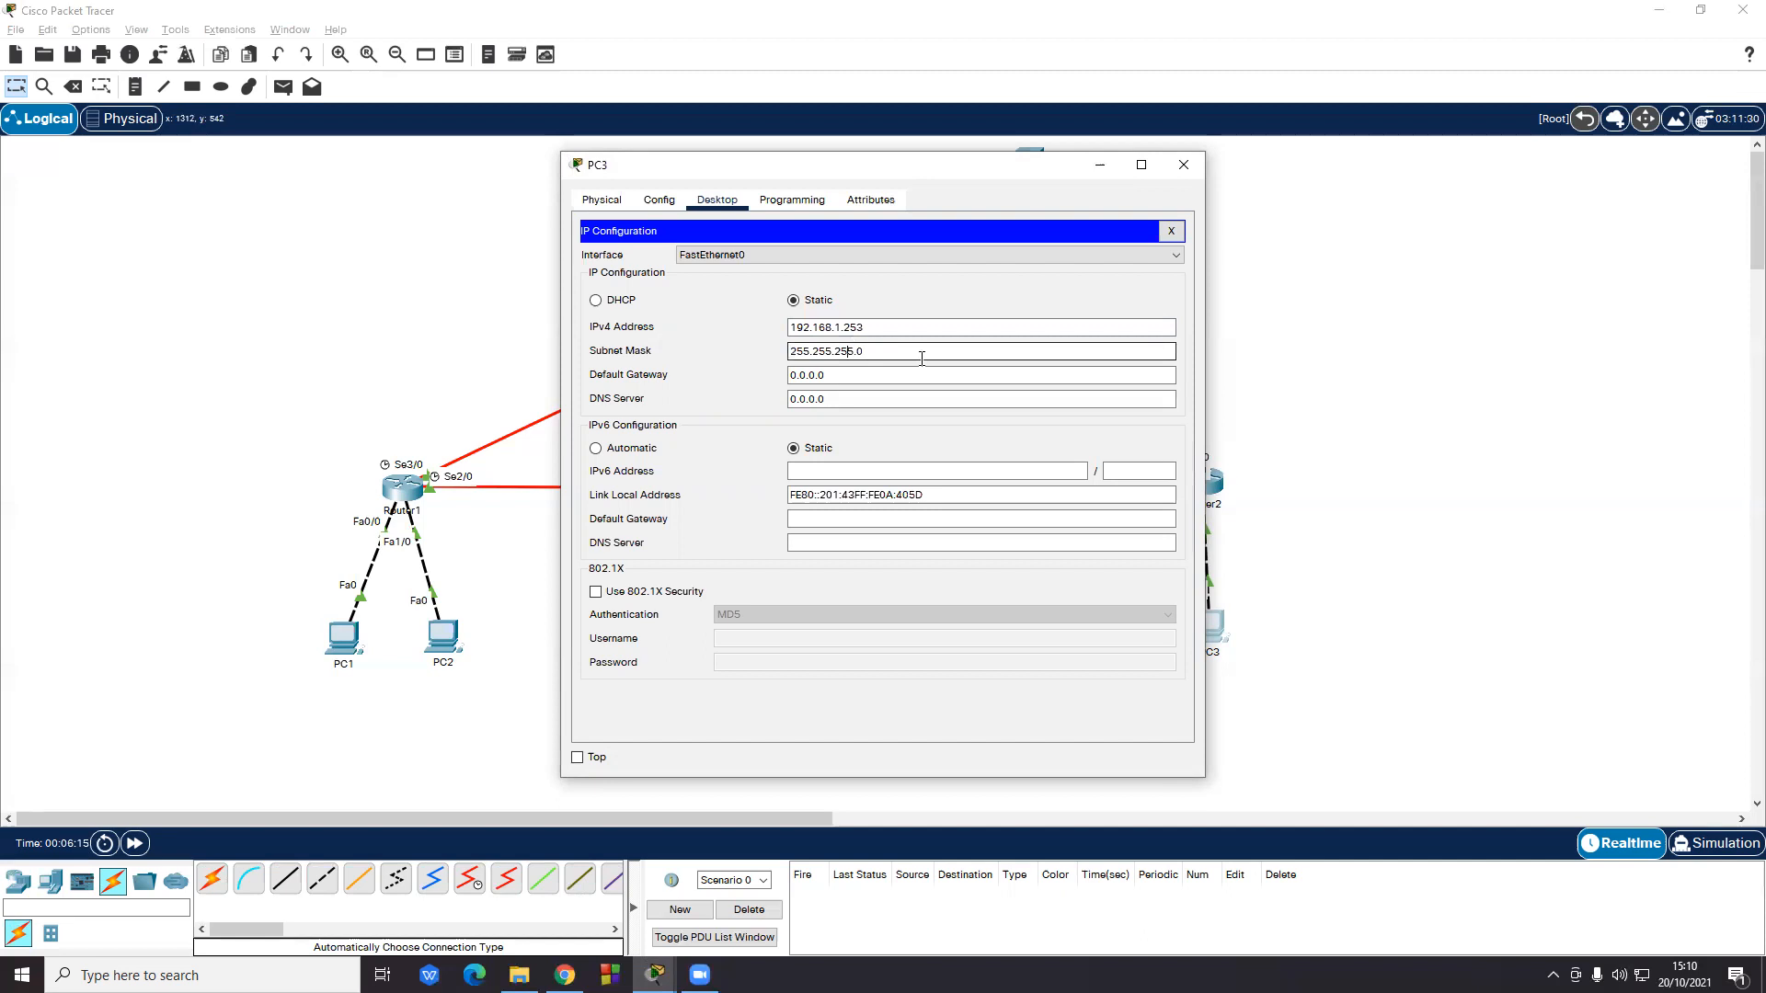
type("128")
- Set PC3's default gateway to 192.168.1.254 and close its configuration window
left_click(874, 375)
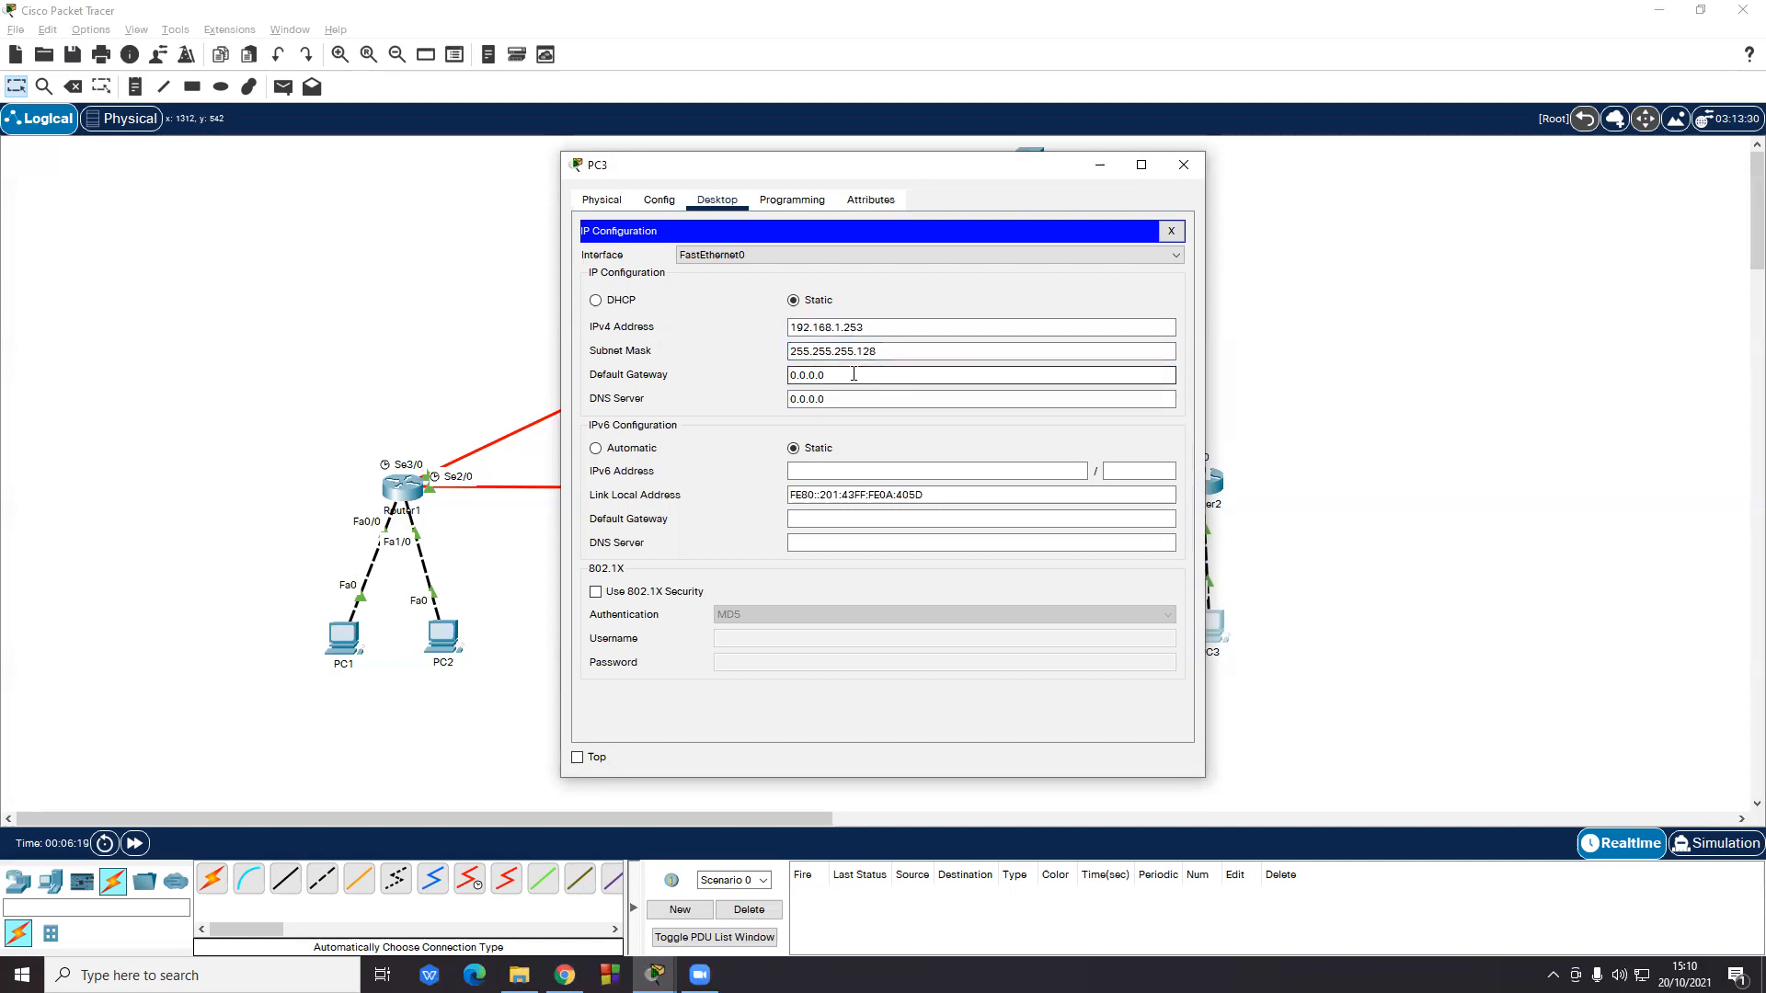
key("BackSpace")
key("BackSpace")
key("BackSpace")
key("BackSpace")
key("BackSpace")
key("BackSpace")
type("192.1698")
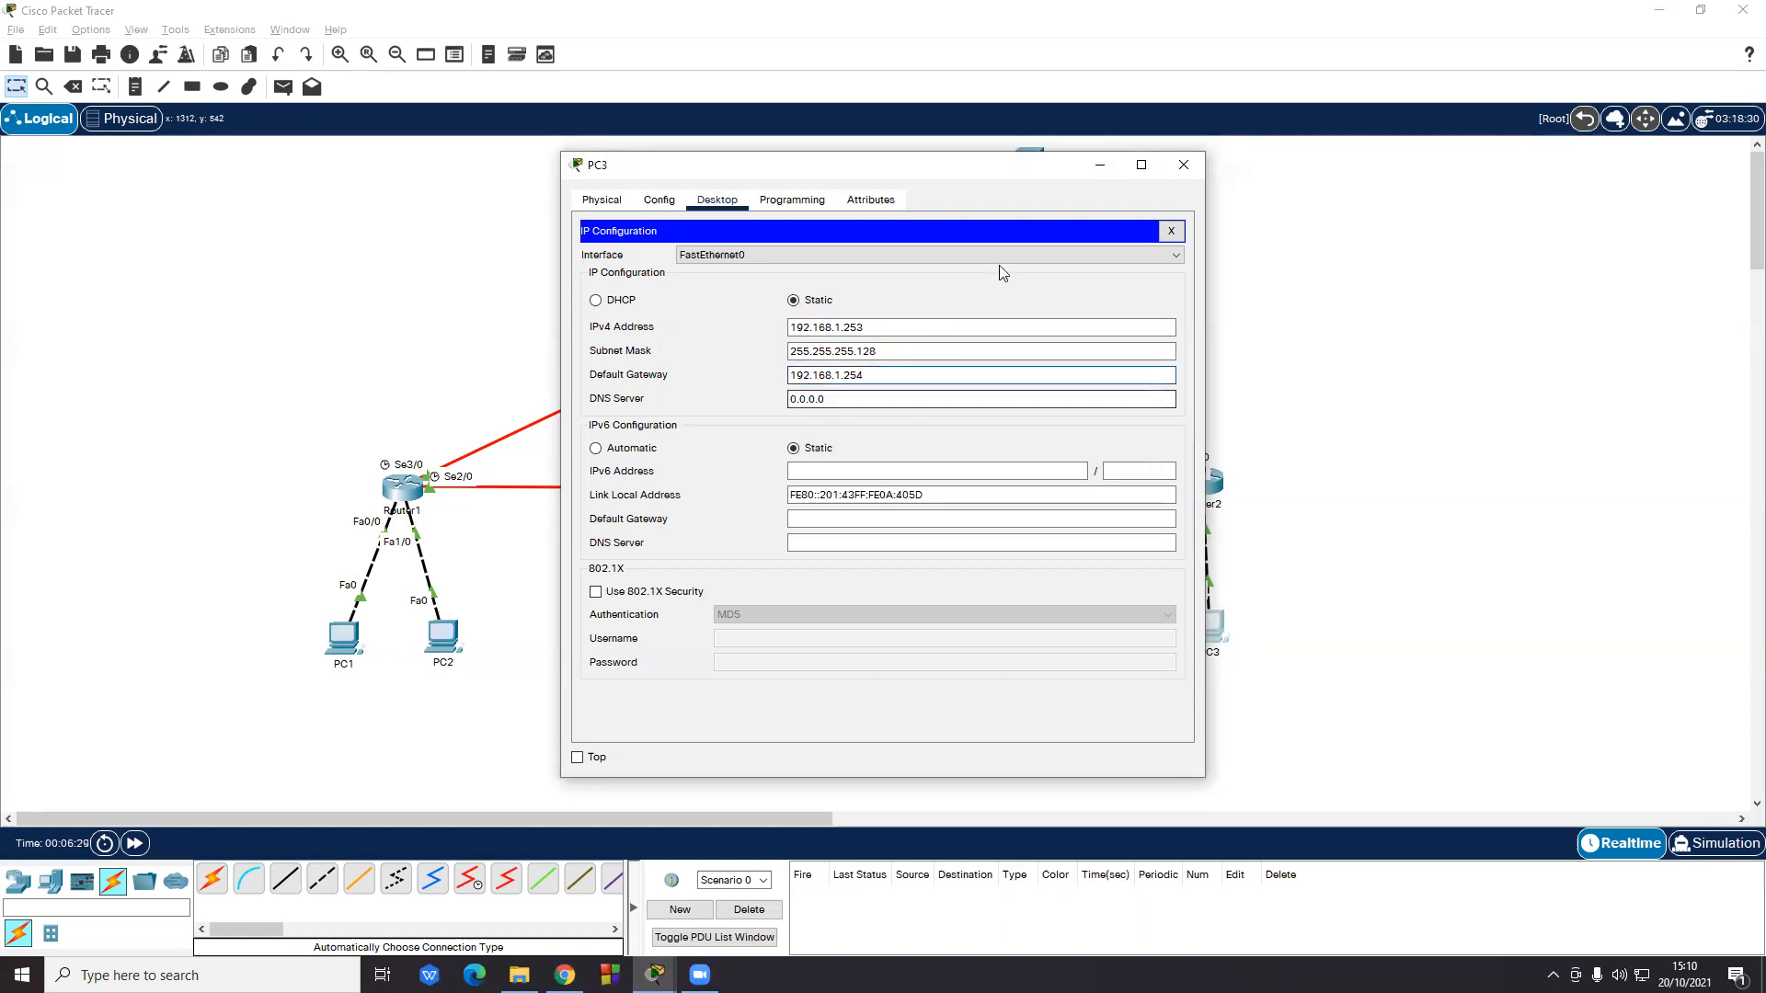
left_click(1184, 165)
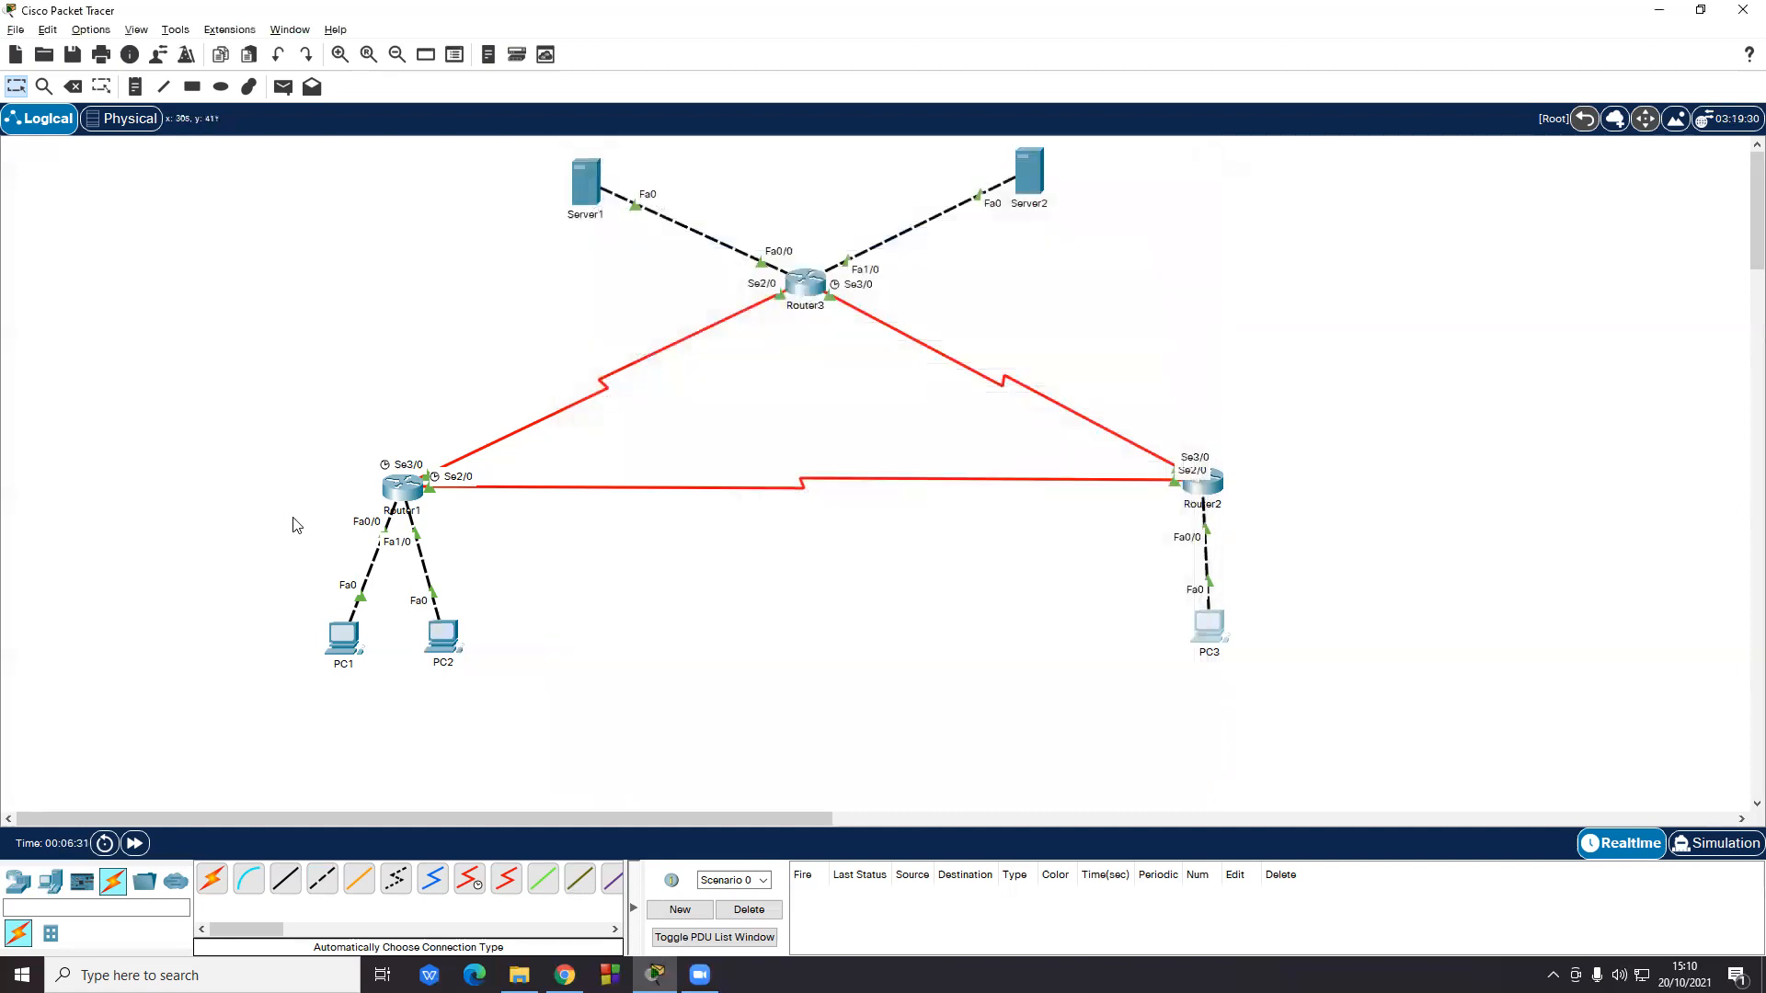
- Assign IPv4 address 192.168.1.62 with subnet mask 255.255.255.192 to Router1's FastEthernet0/0 interface
left_click(410, 494)
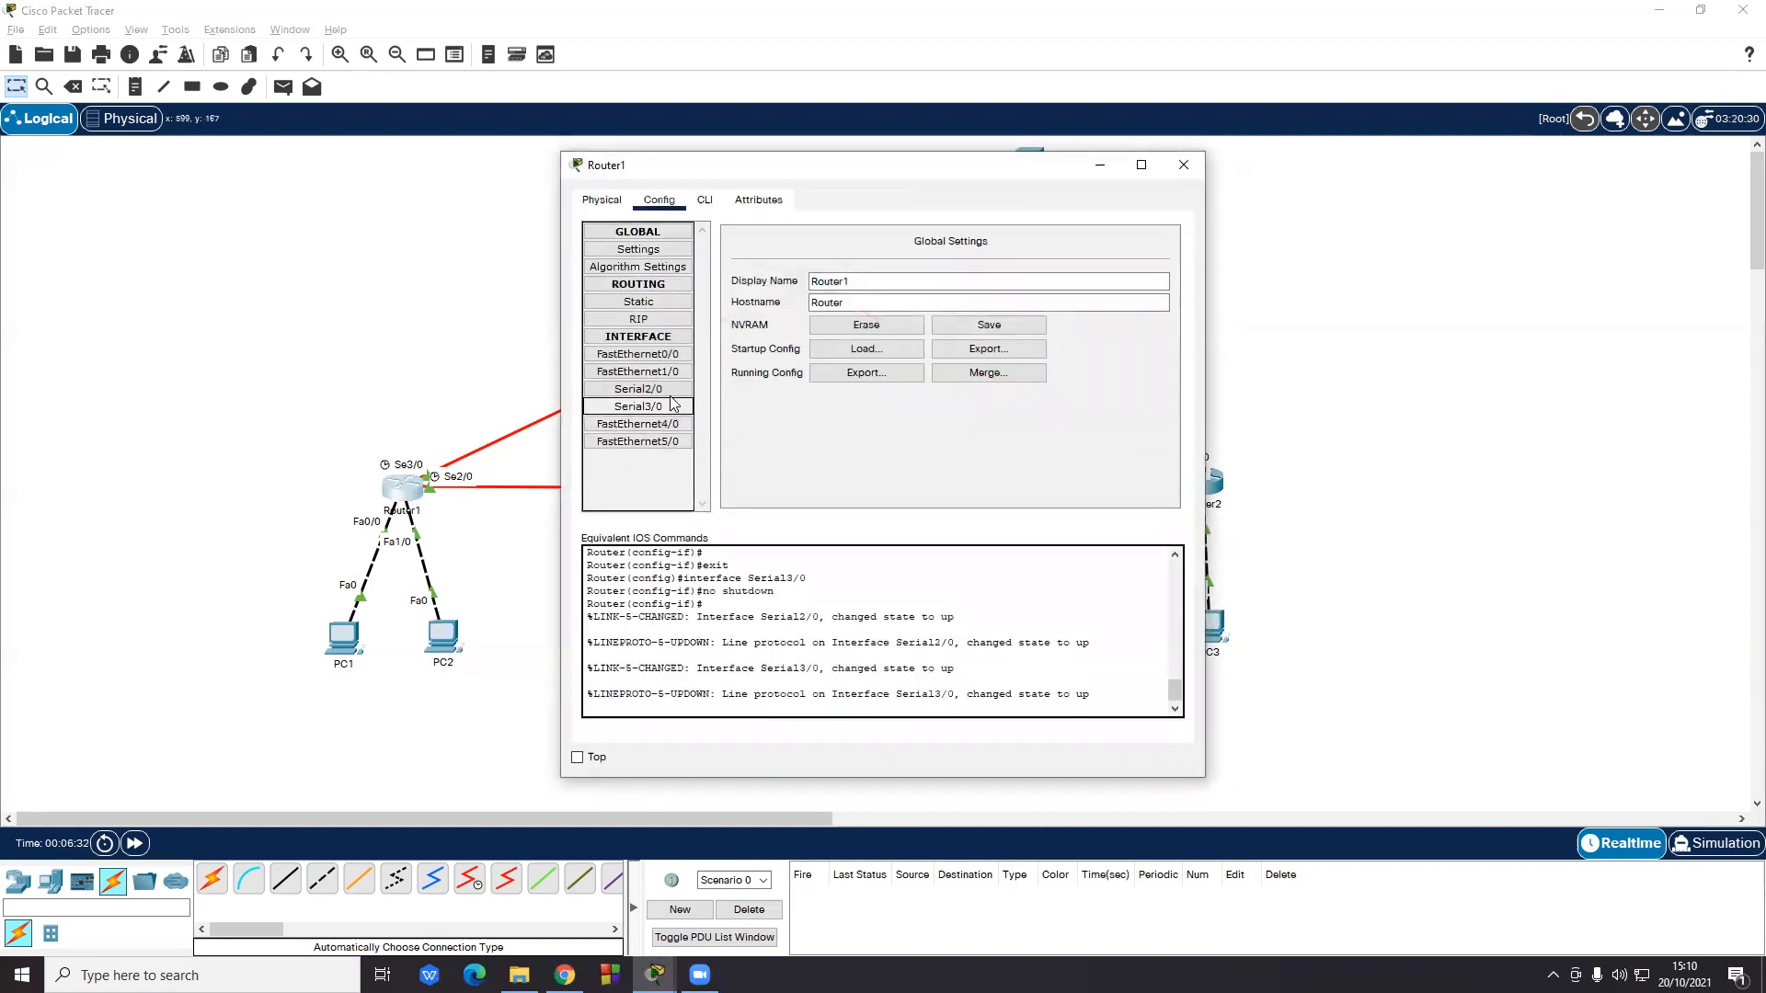
left_click(658, 358)
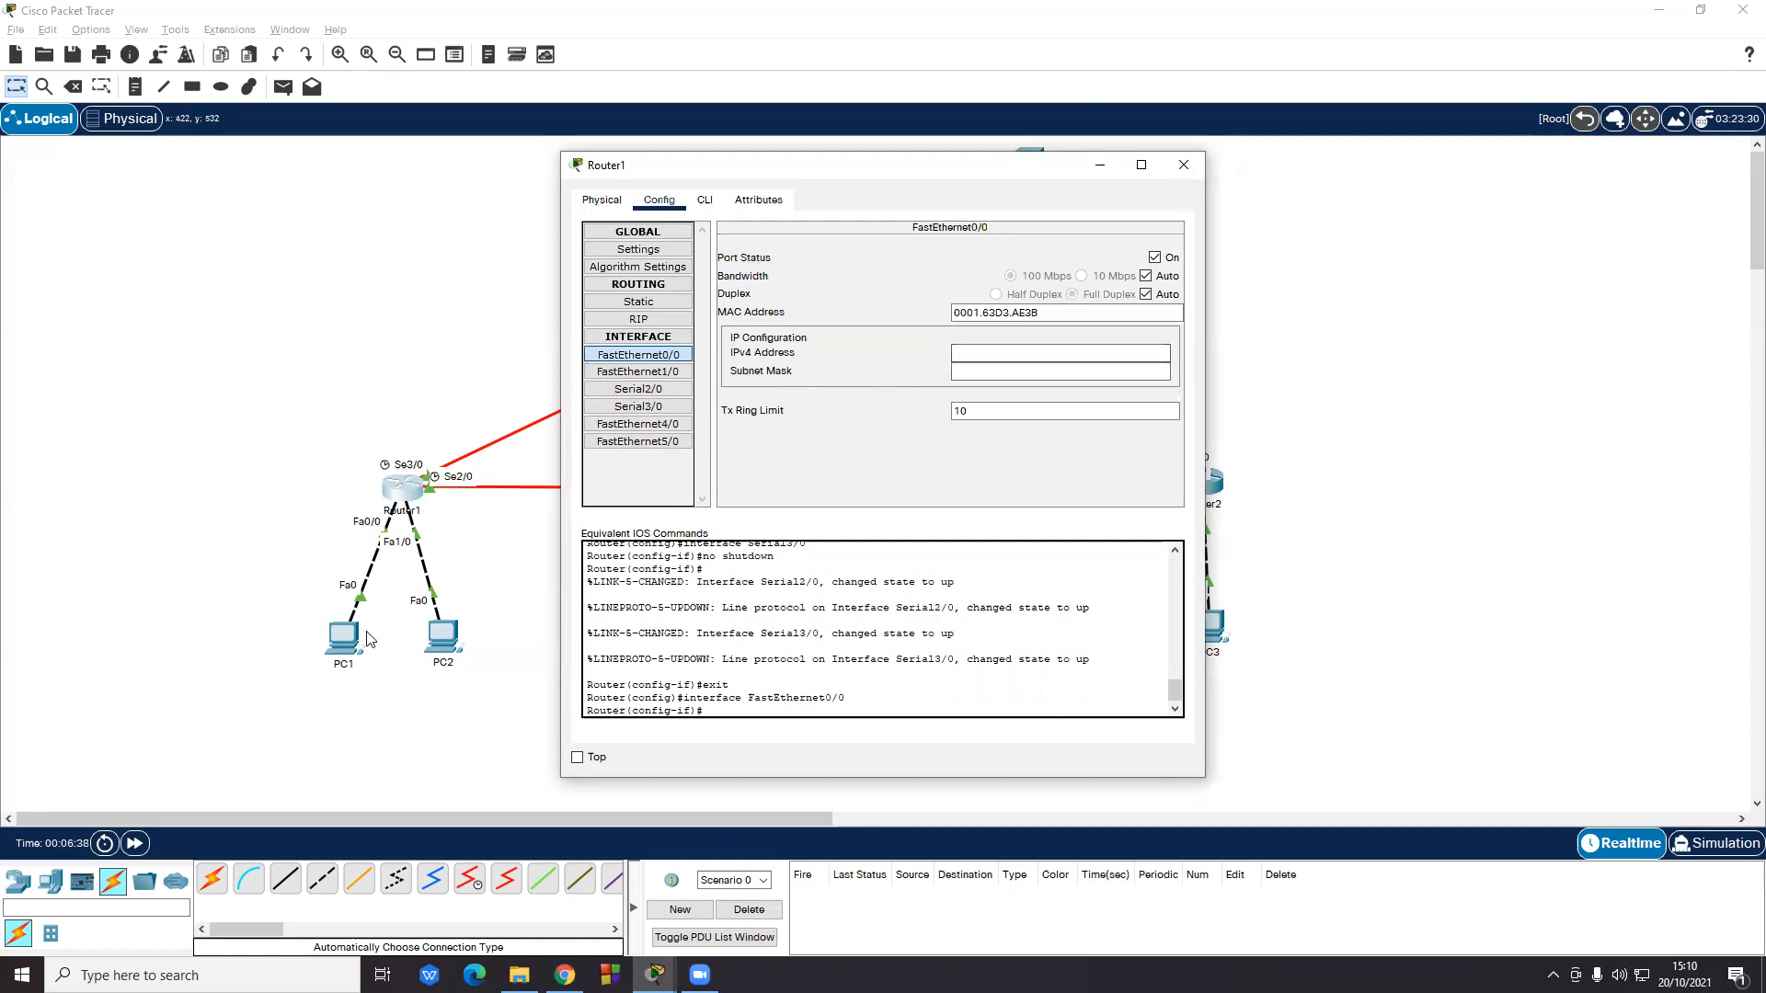
left_click(968, 353)
type("192.168.1.62")
left_click(1010, 370)
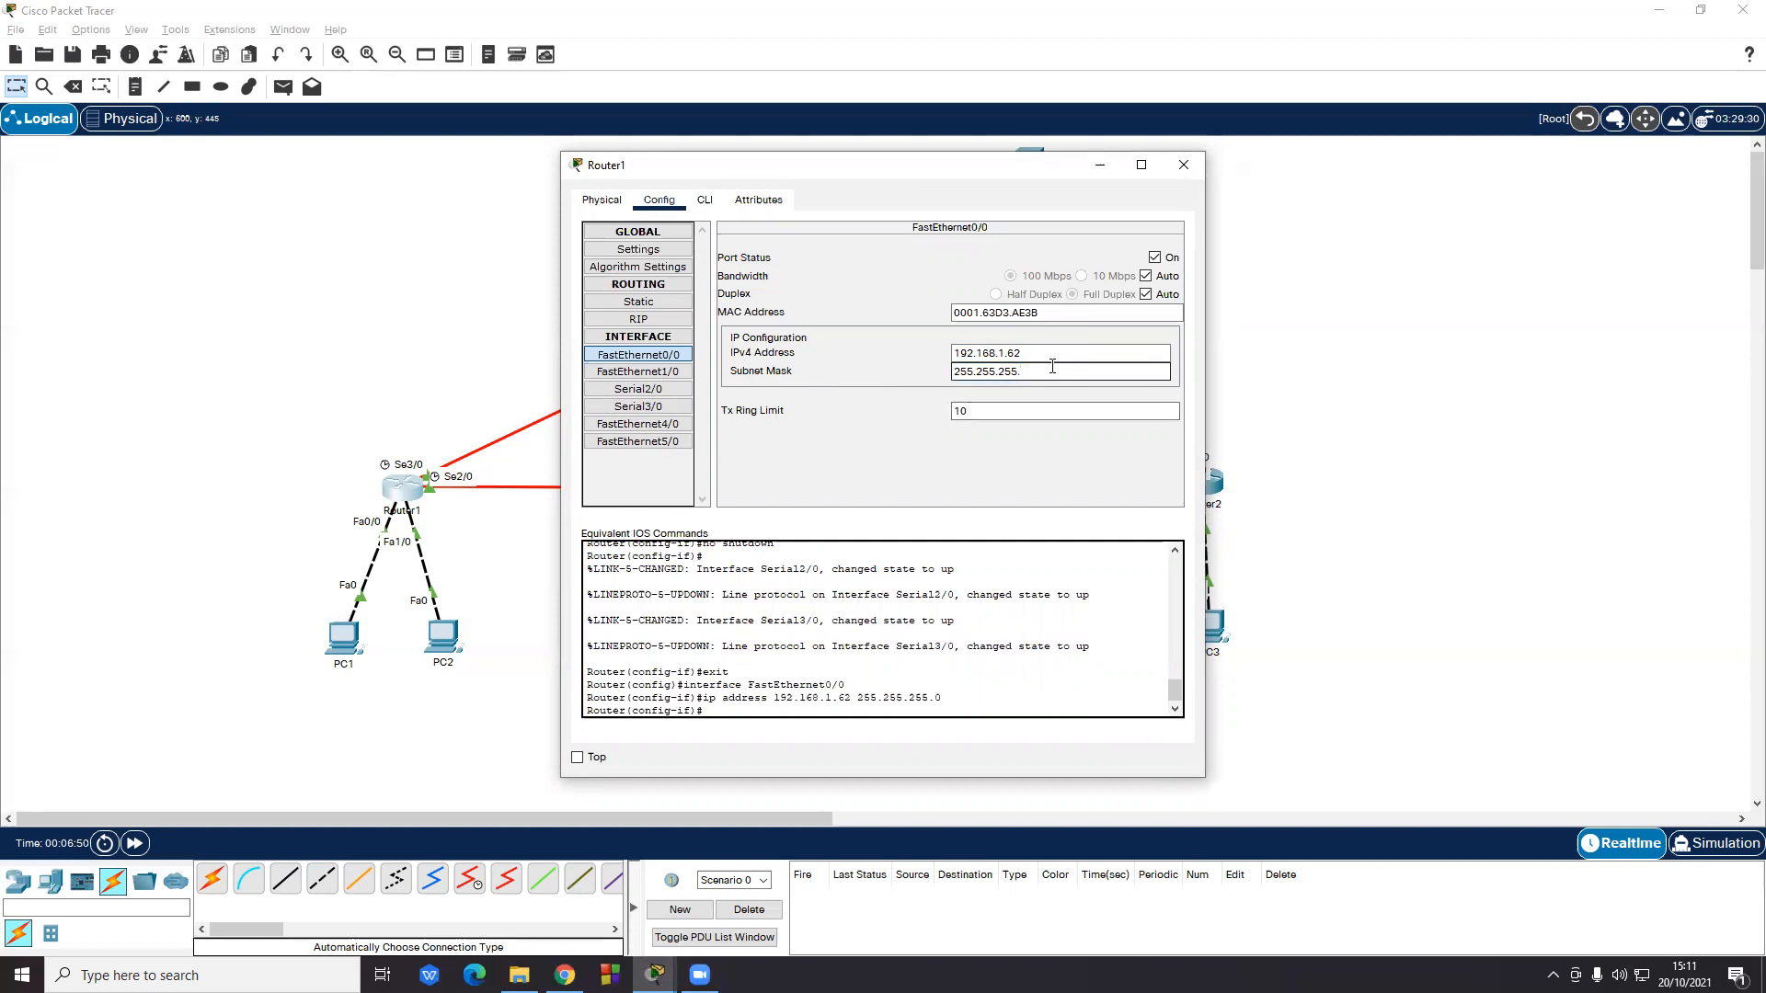
type("192")
left_click(1183, 165)
- Assign IPv4 address 192.168.1.126 with subnet mask 255.255.255.192 to Router1's FastEthernet1/0 interface
left_click(414, 496)
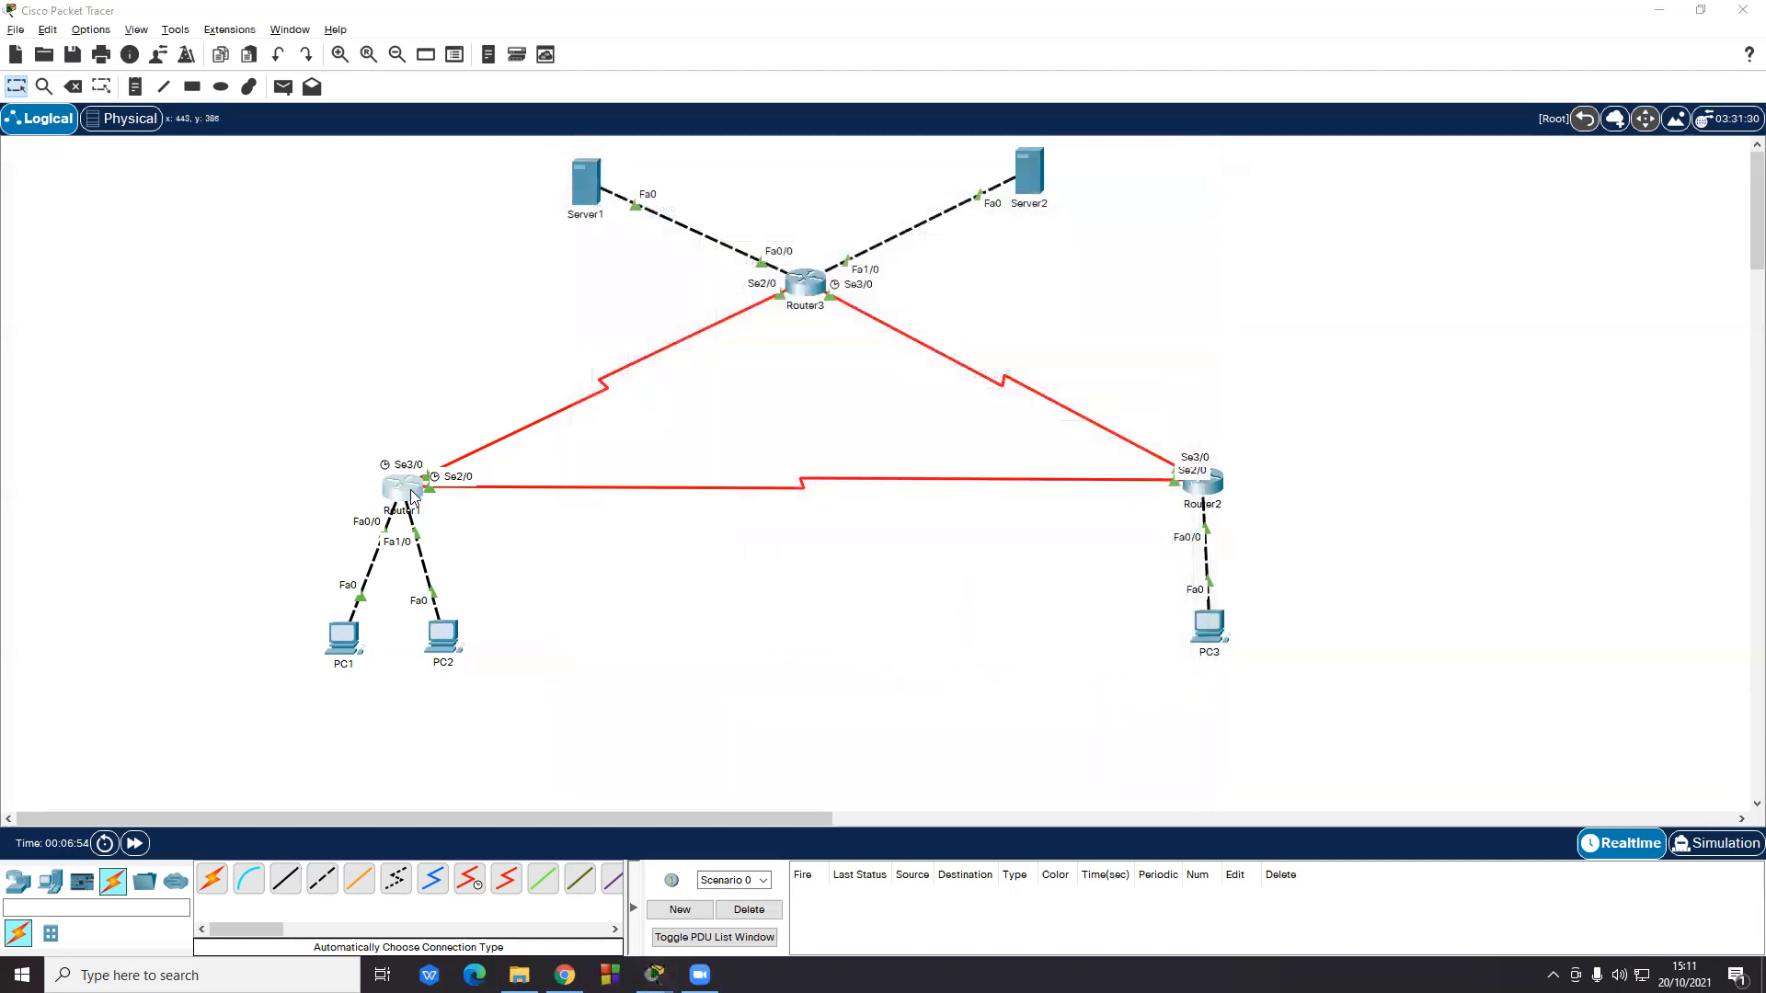
left_click(653, 373)
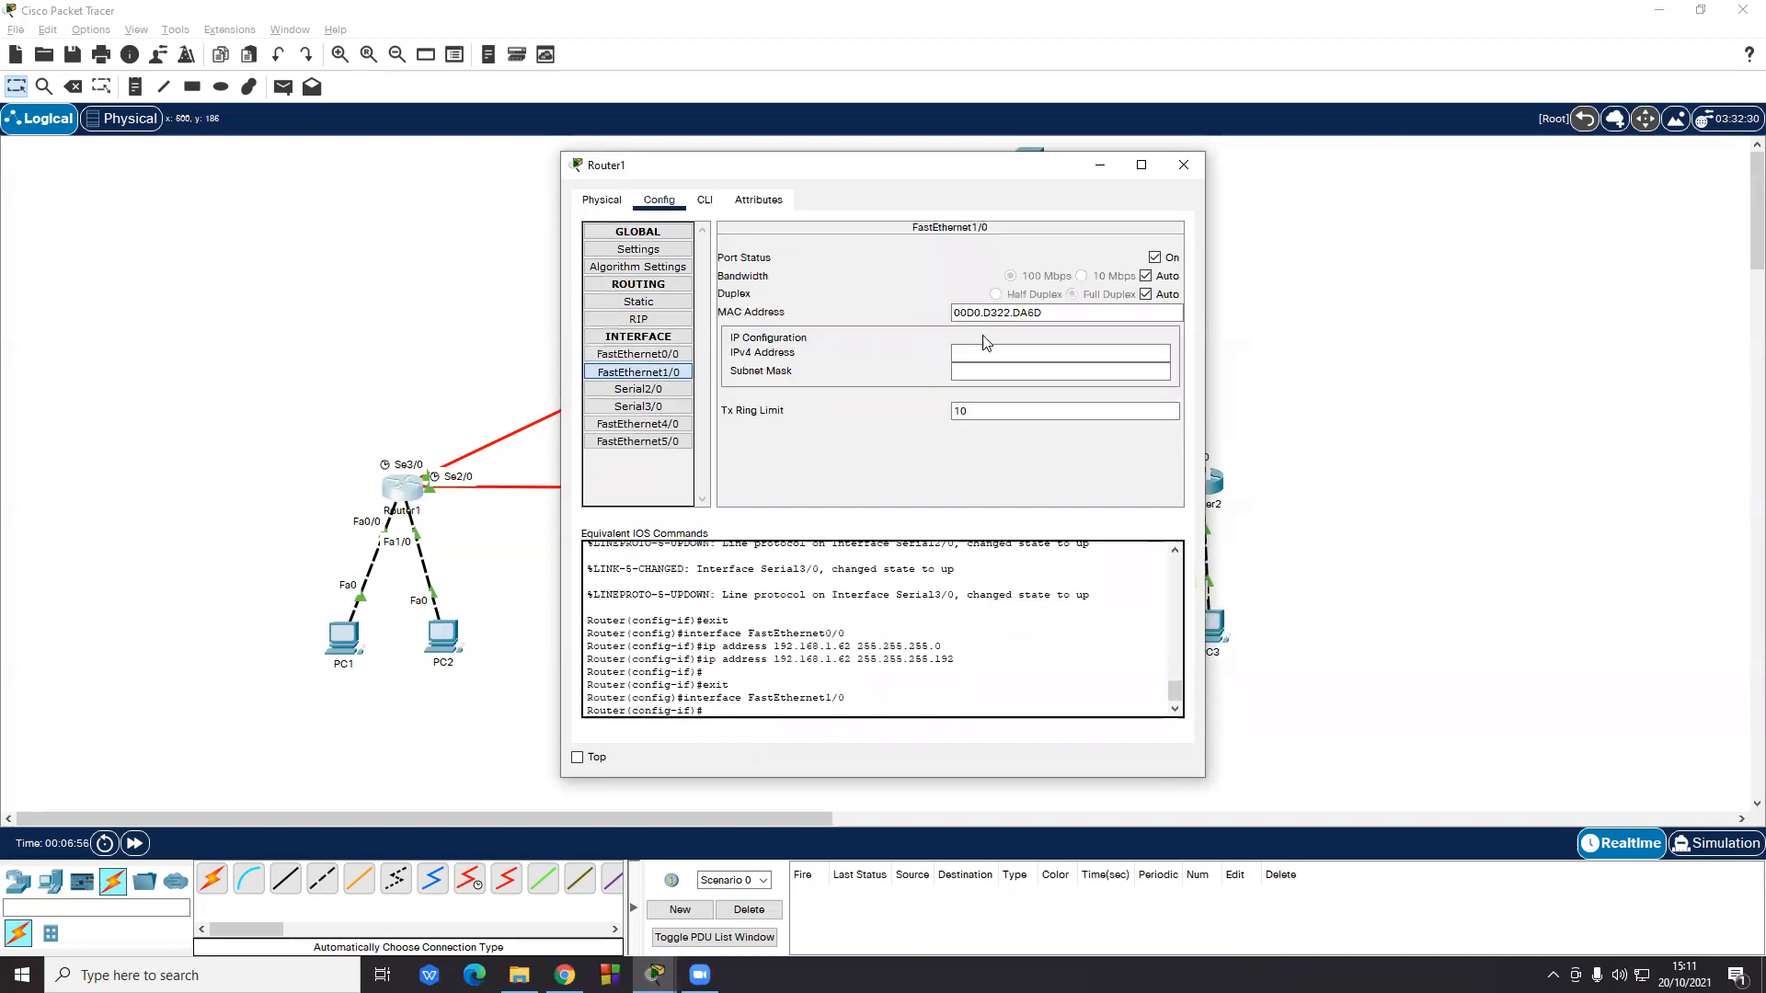
left_click(644, 354)
left_click(679, 374)
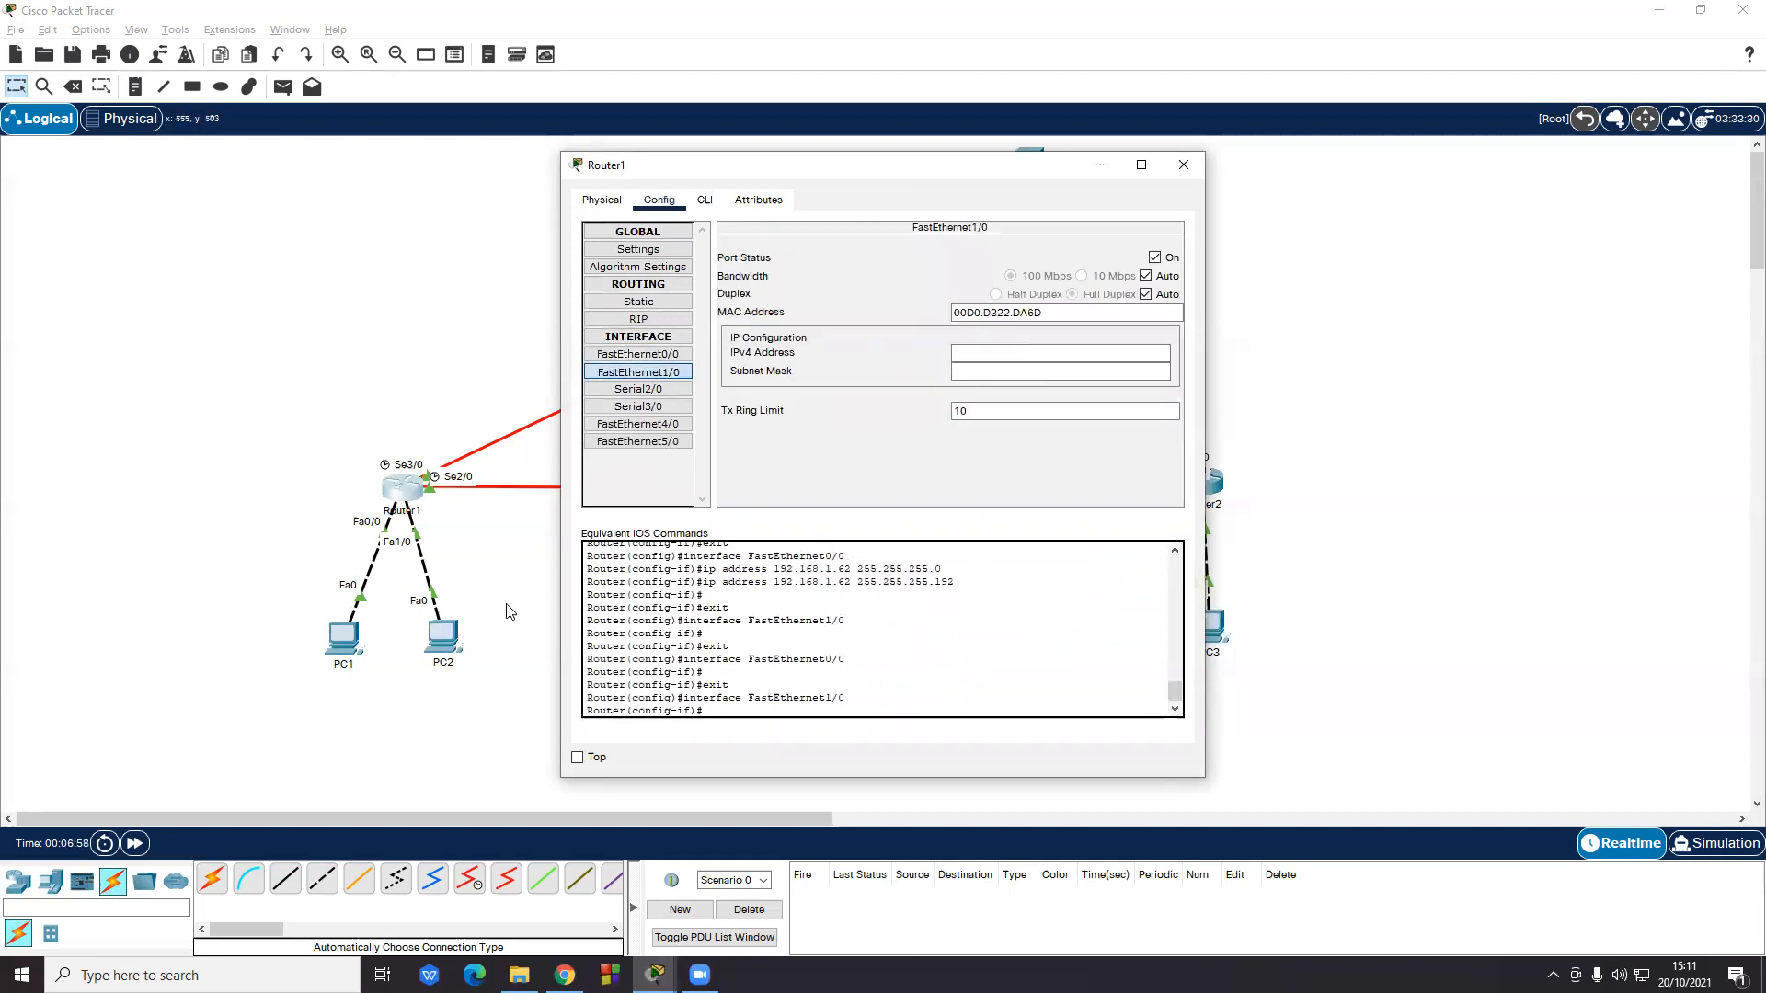
left_click(968, 355)
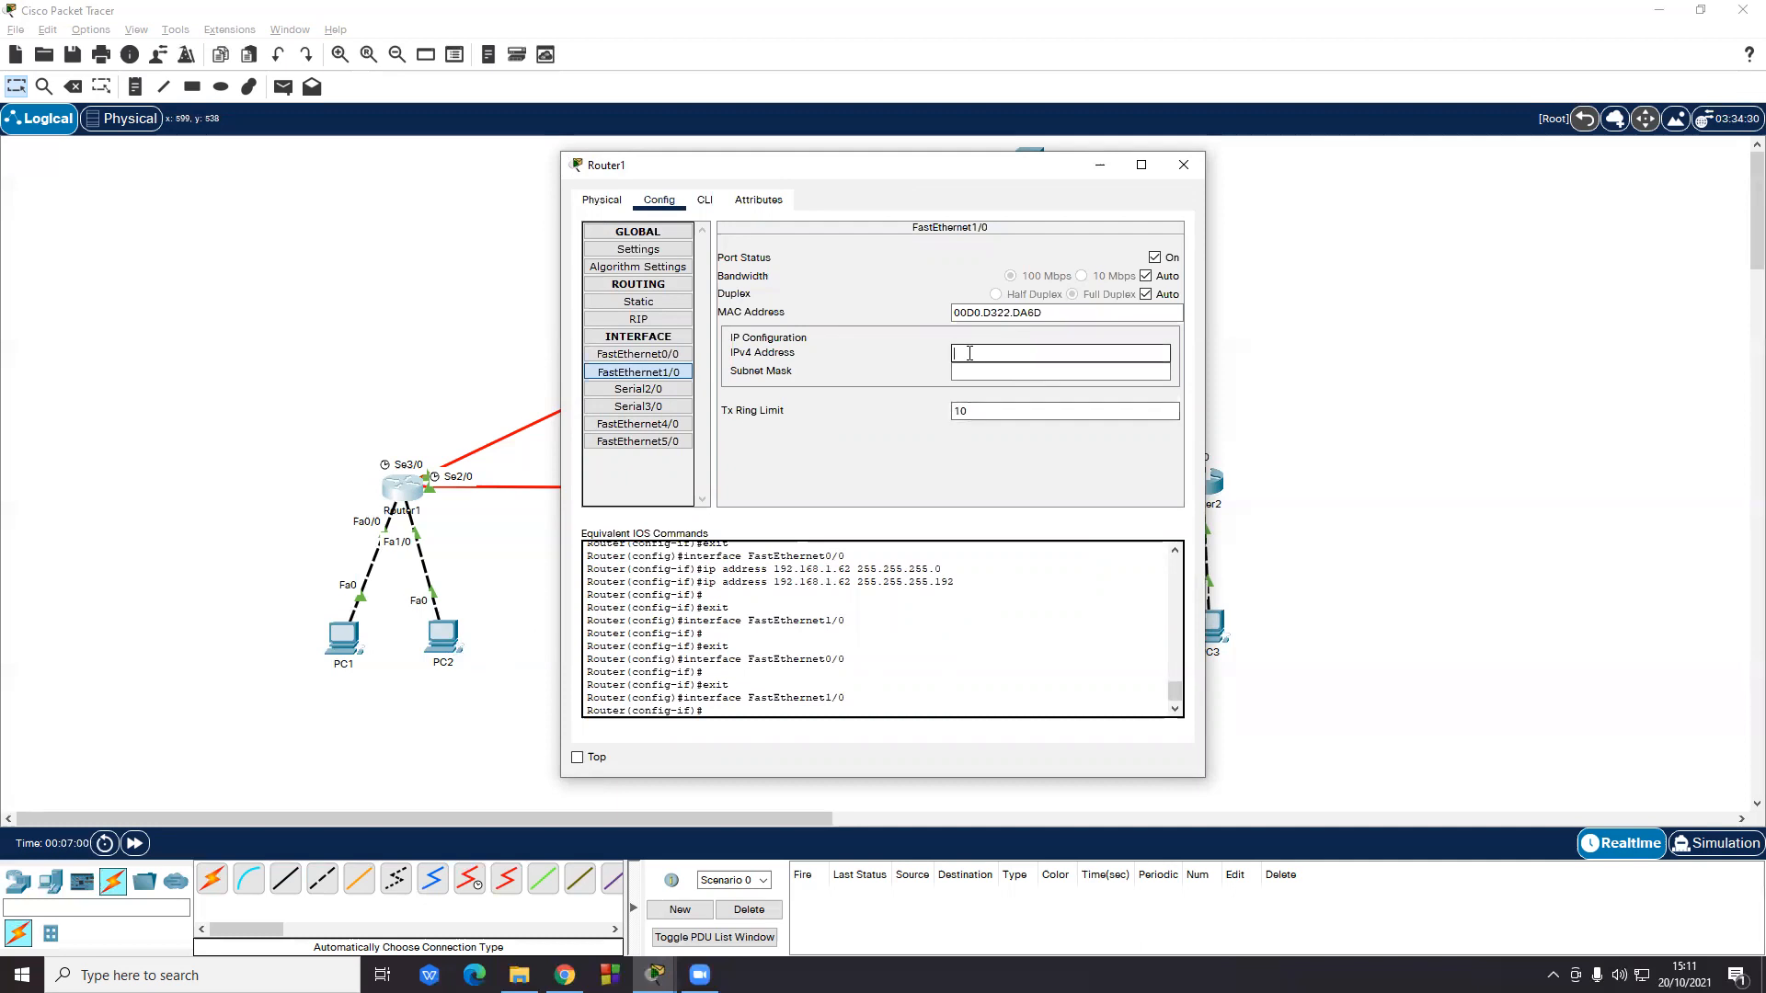
type("192.168.1.126")
left_click(979, 363)
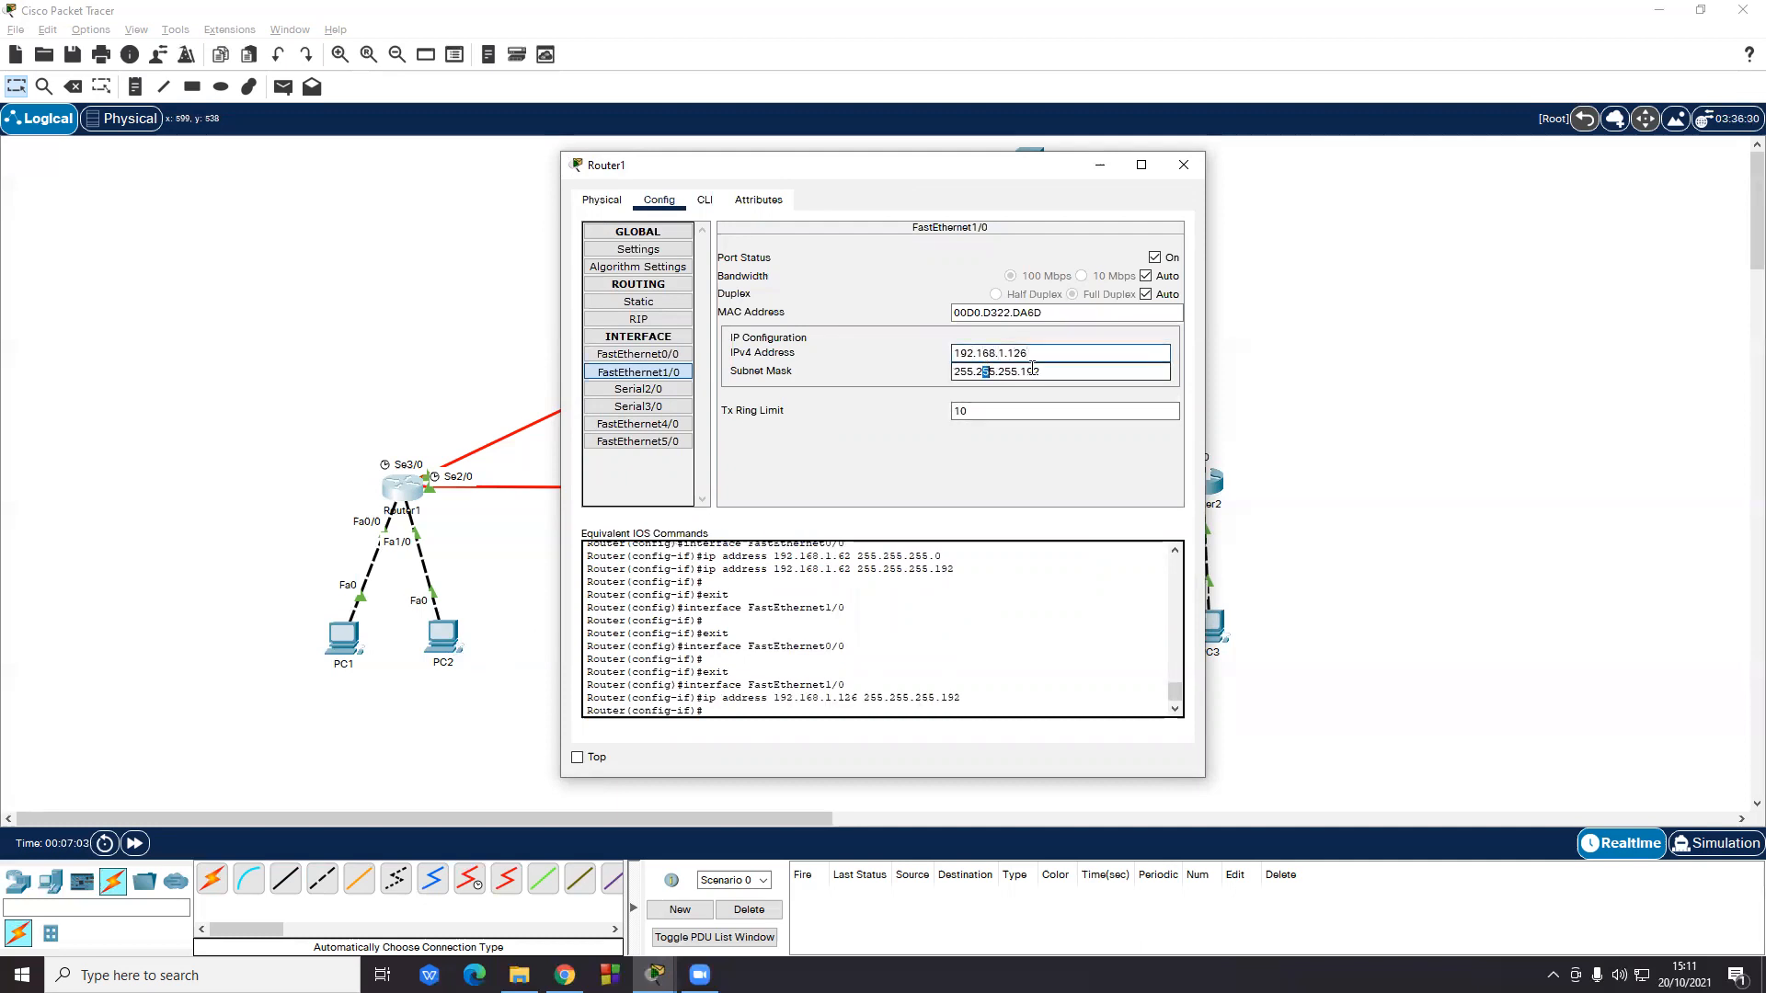
- Assign IPv4 address 12.12.12.1 with subnet mask 255.255.255.0 to Router1's Serial2/0 interface
left_click(661, 391)
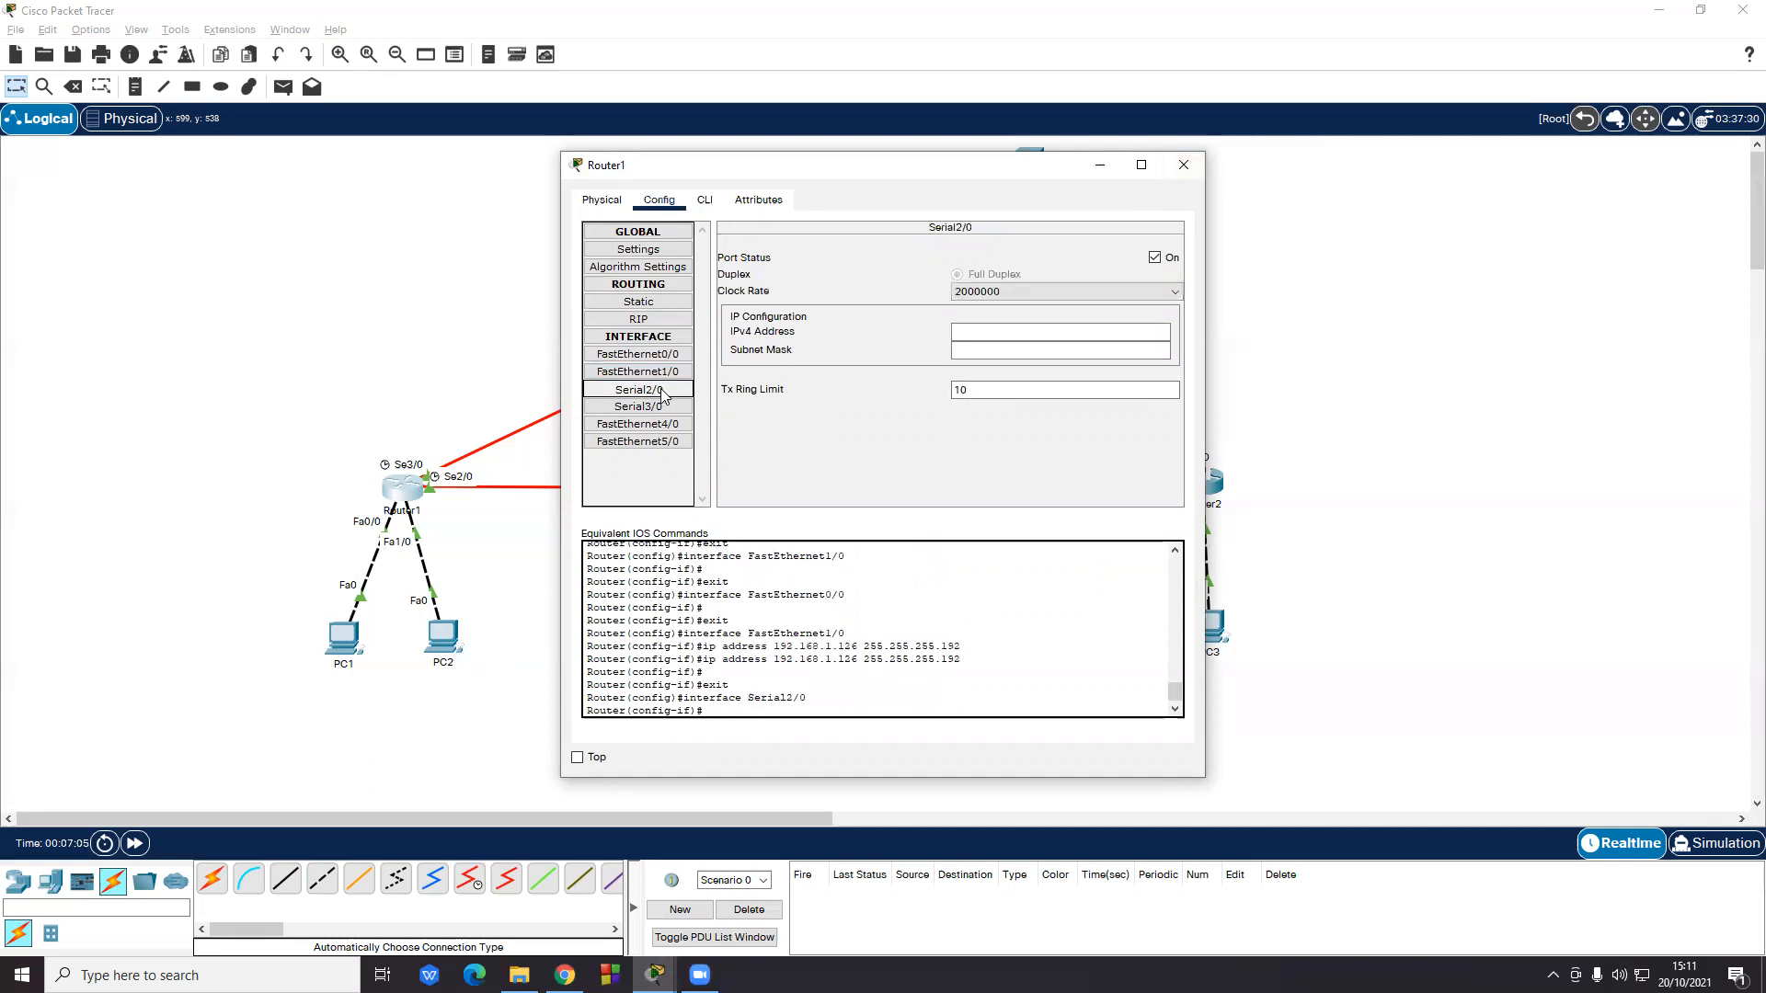
left_click(1007, 331)
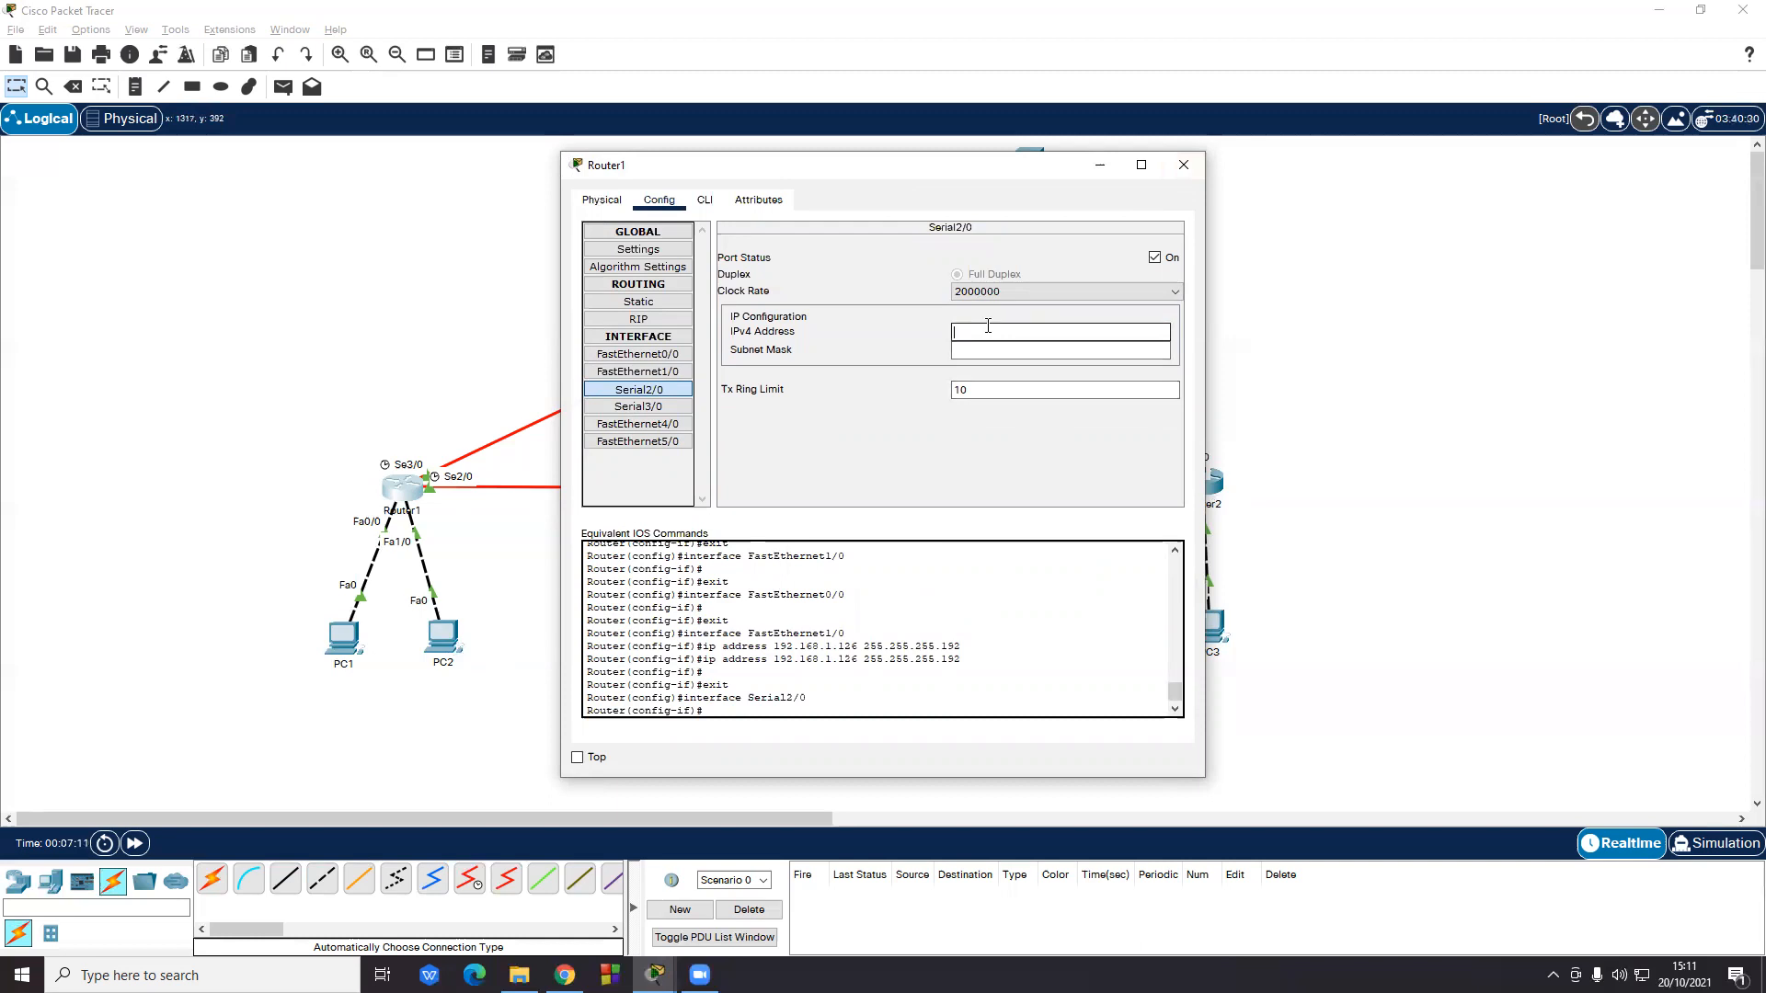
type("12.12.12.1")
left_click(986, 351)
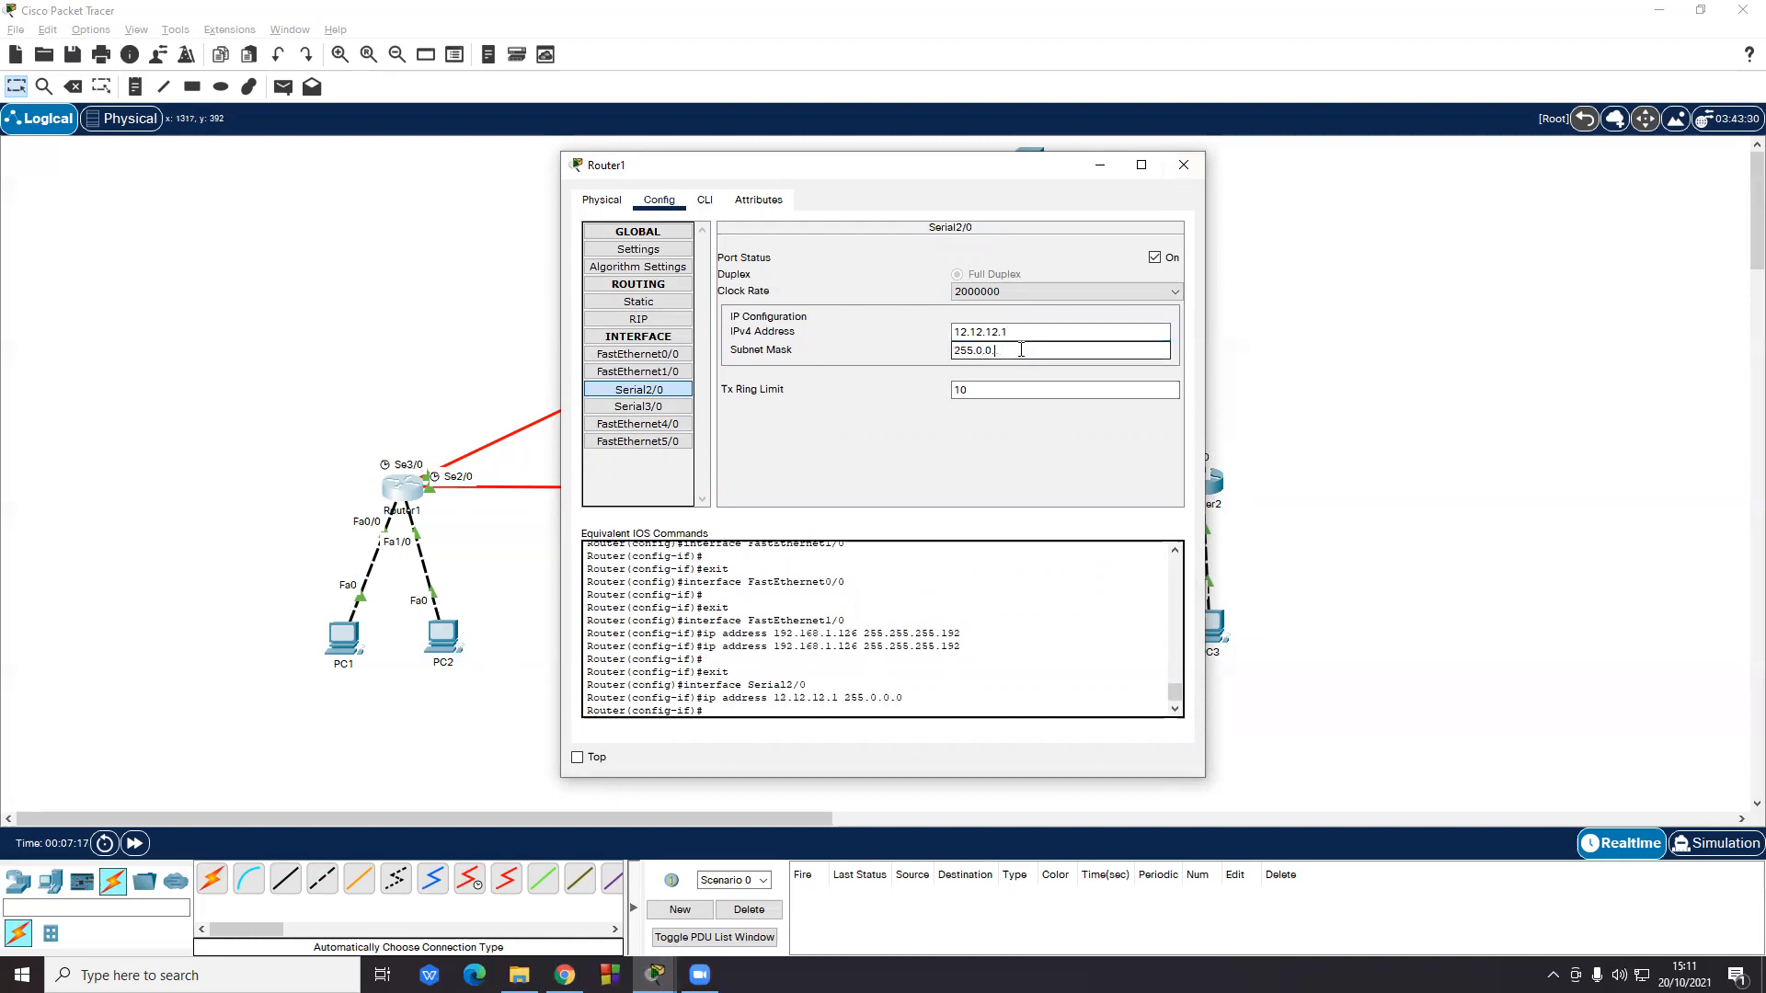
type("255.255.25")
left_click_drag(1045, 345, 945, 357)
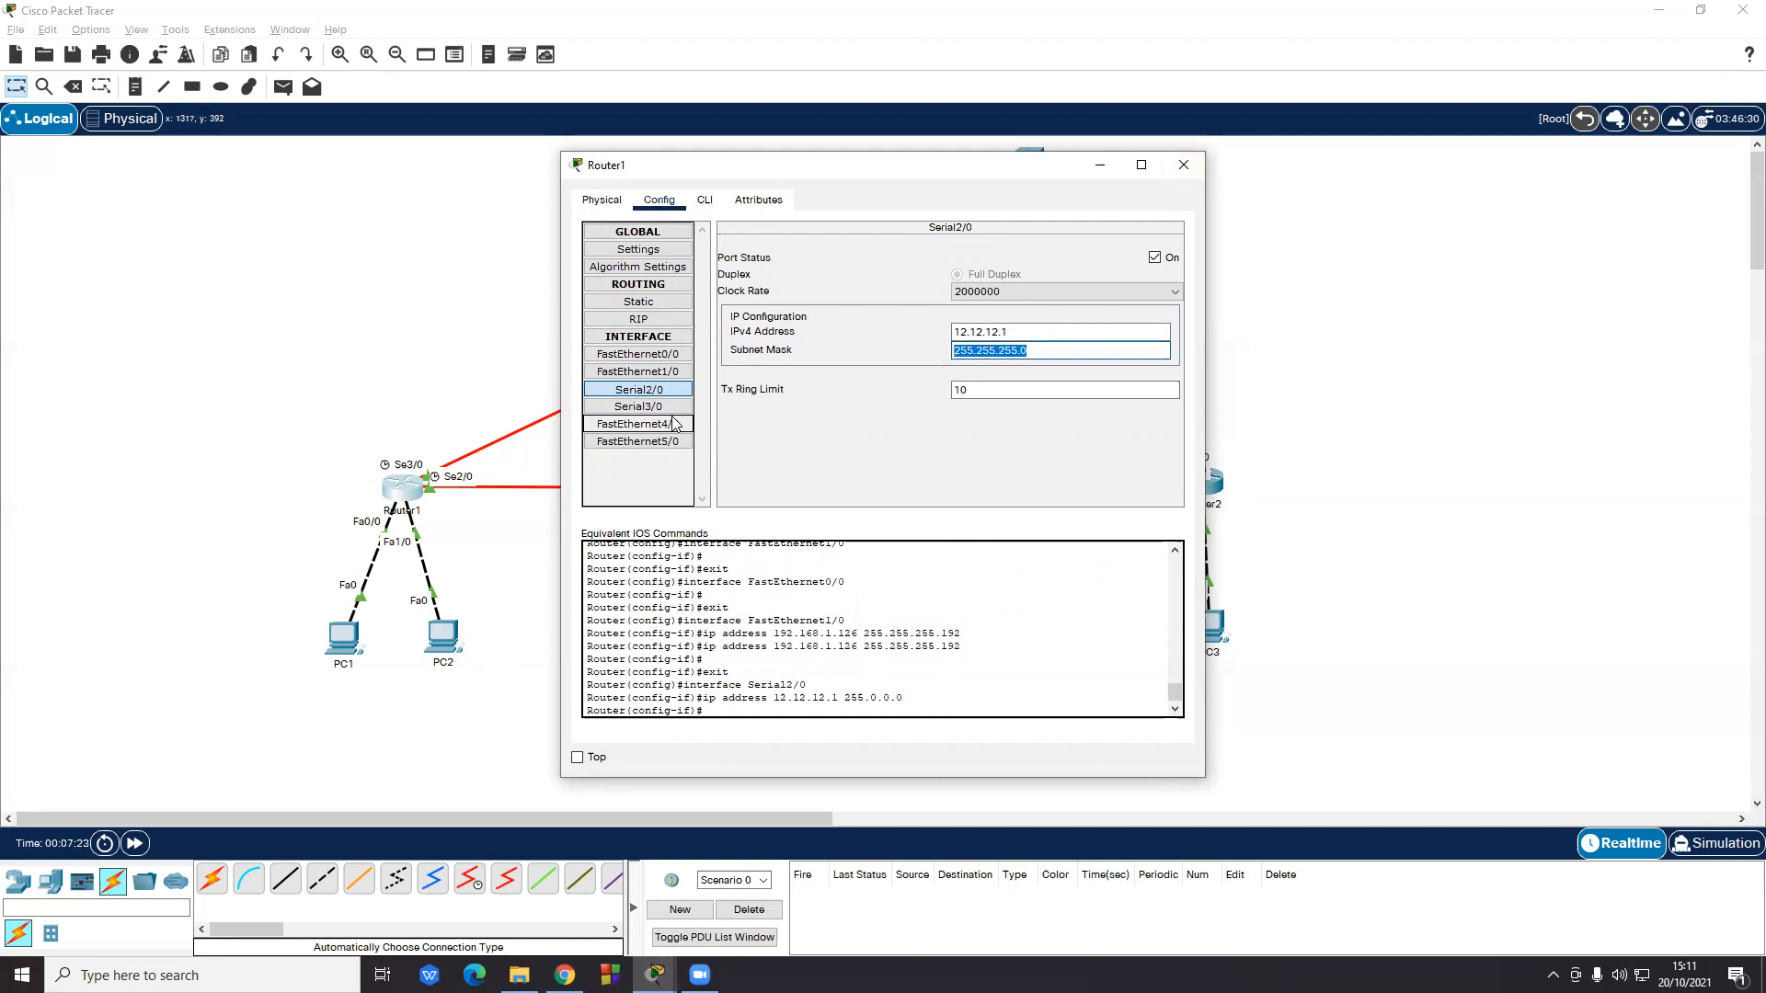
- Assign IPv4 address 13.13.13.1 with subnet mask 255.255.255.0 to Router1's Serial3/0 interface and close its configuration window
left_click(664, 408)
left_click(977, 333)
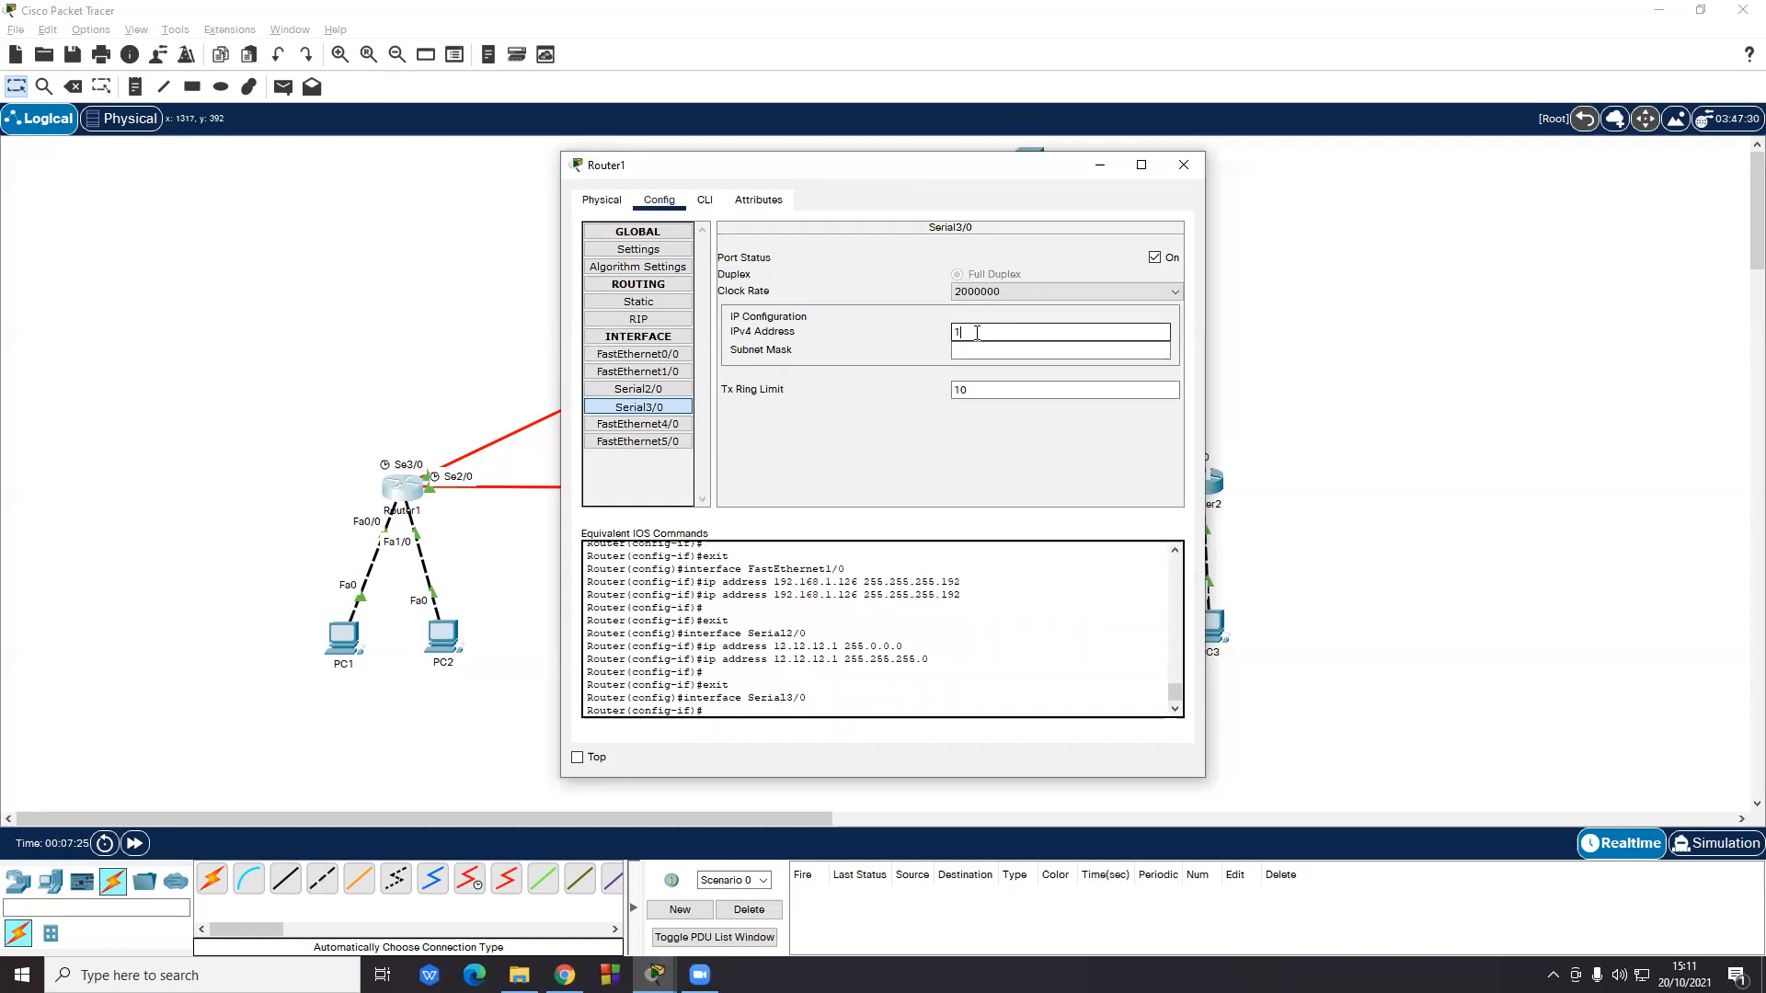
left_click(1023, 350)
left_click_drag(1023, 351, 941, 367)
type("255.255.255.0")
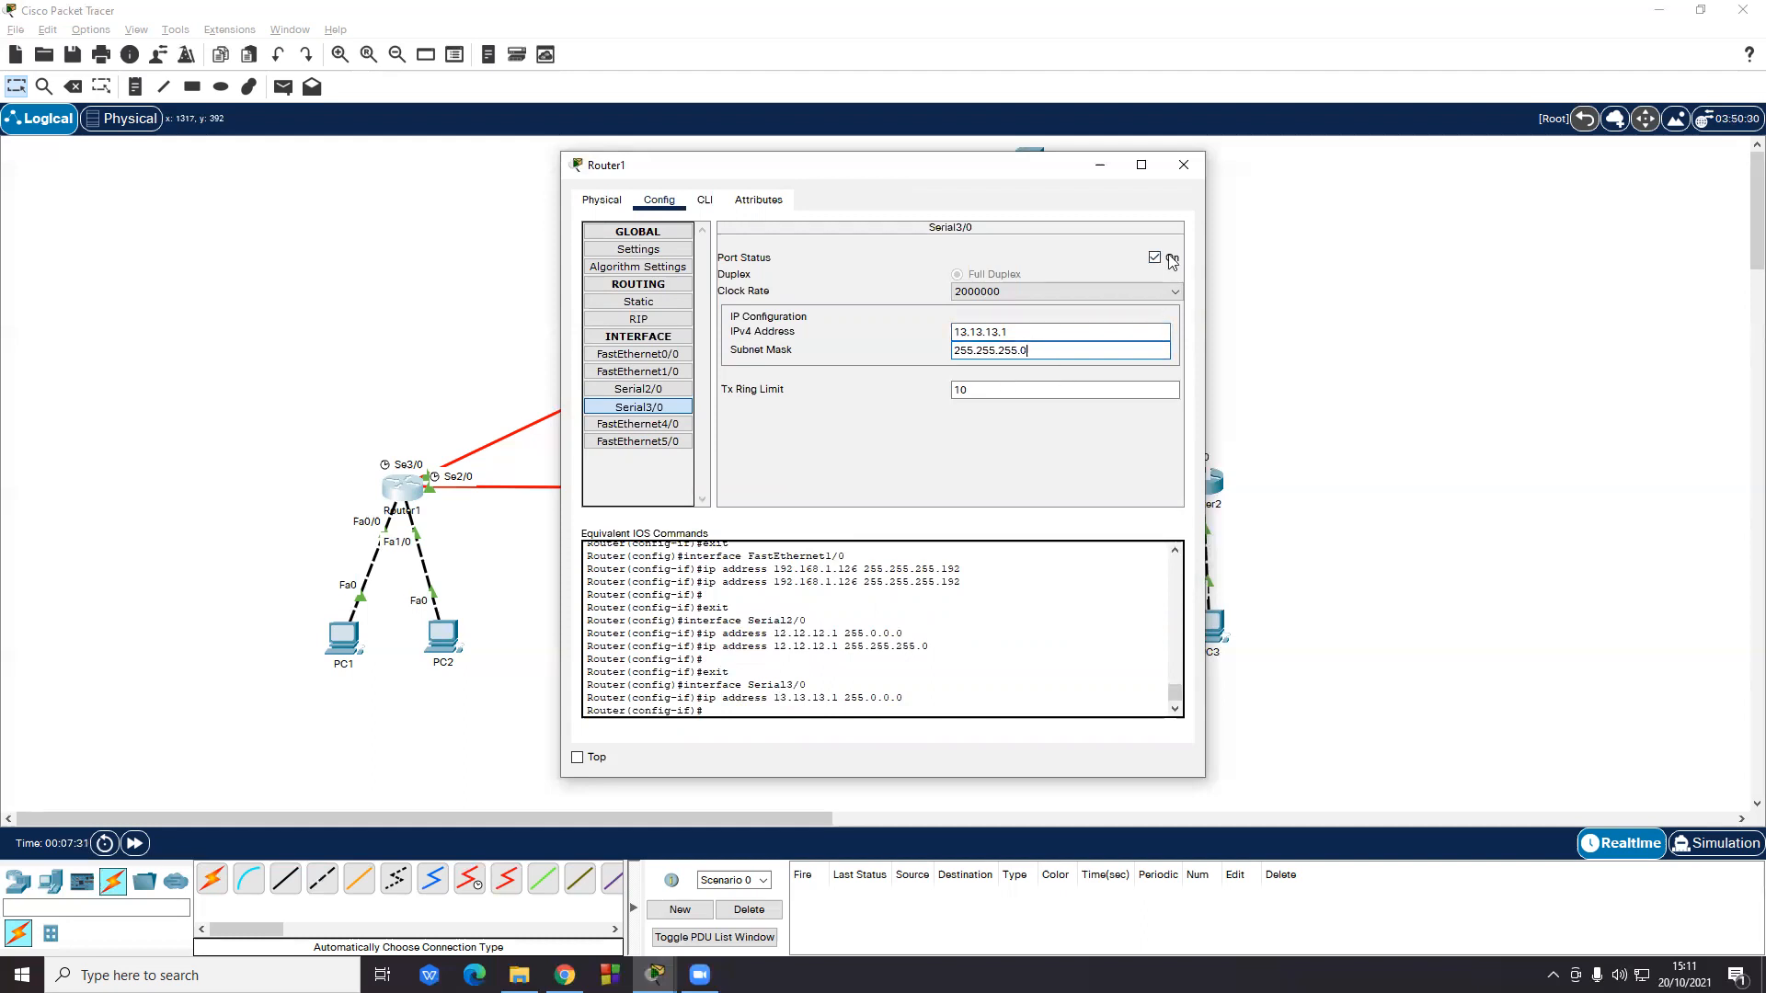
left_click(1184, 165)
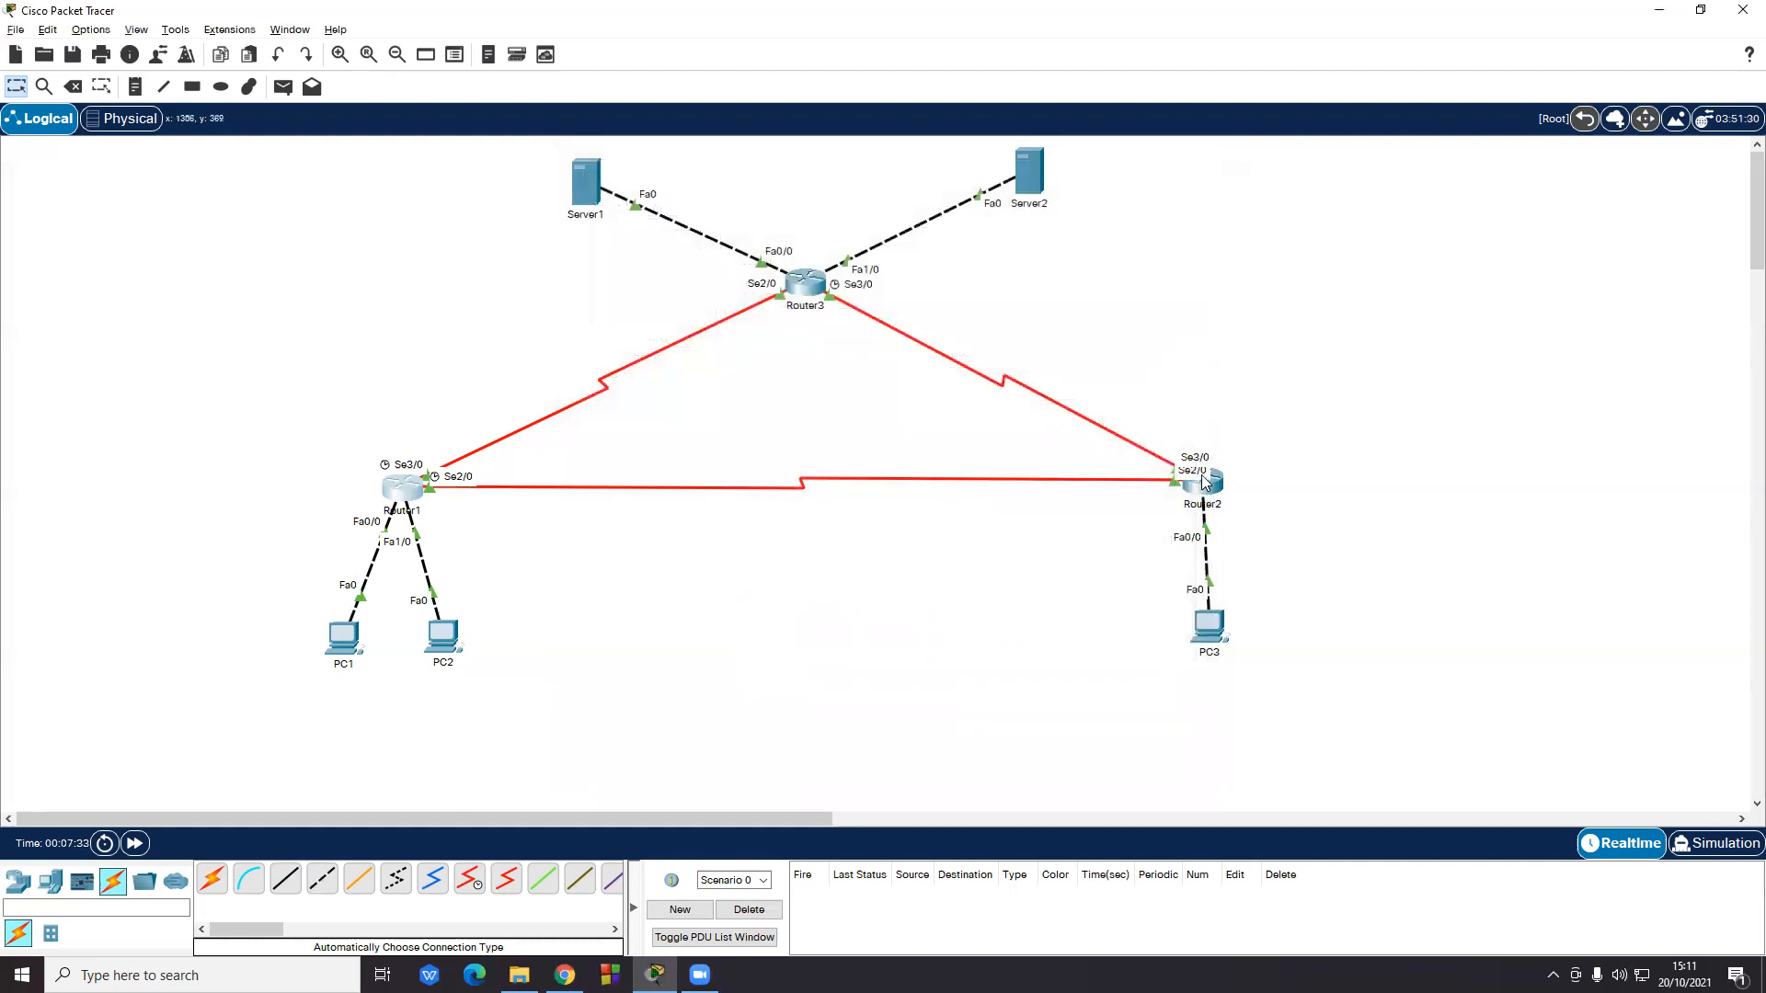
- Assign IPv4 address 192.168.1.254 with subnet mask 255.255.255.128 to Router2's FastEthernet0/0 interface
left_click(1203, 482)
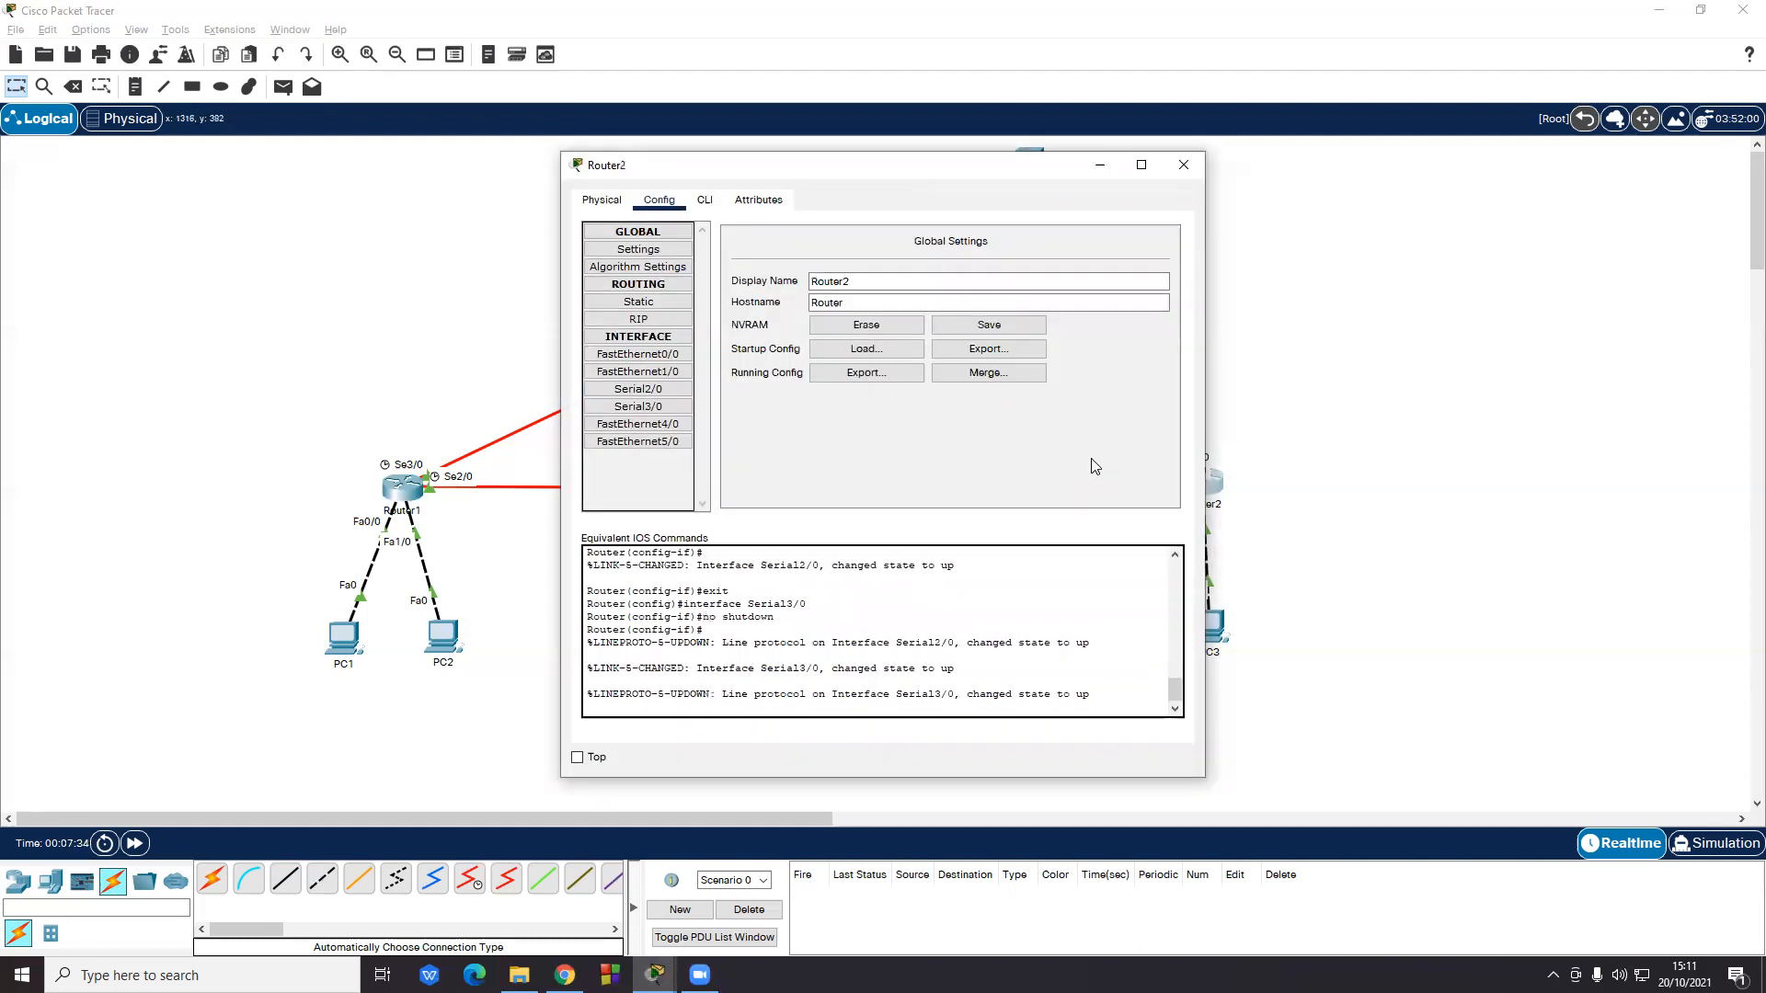
left_click(659, 359)
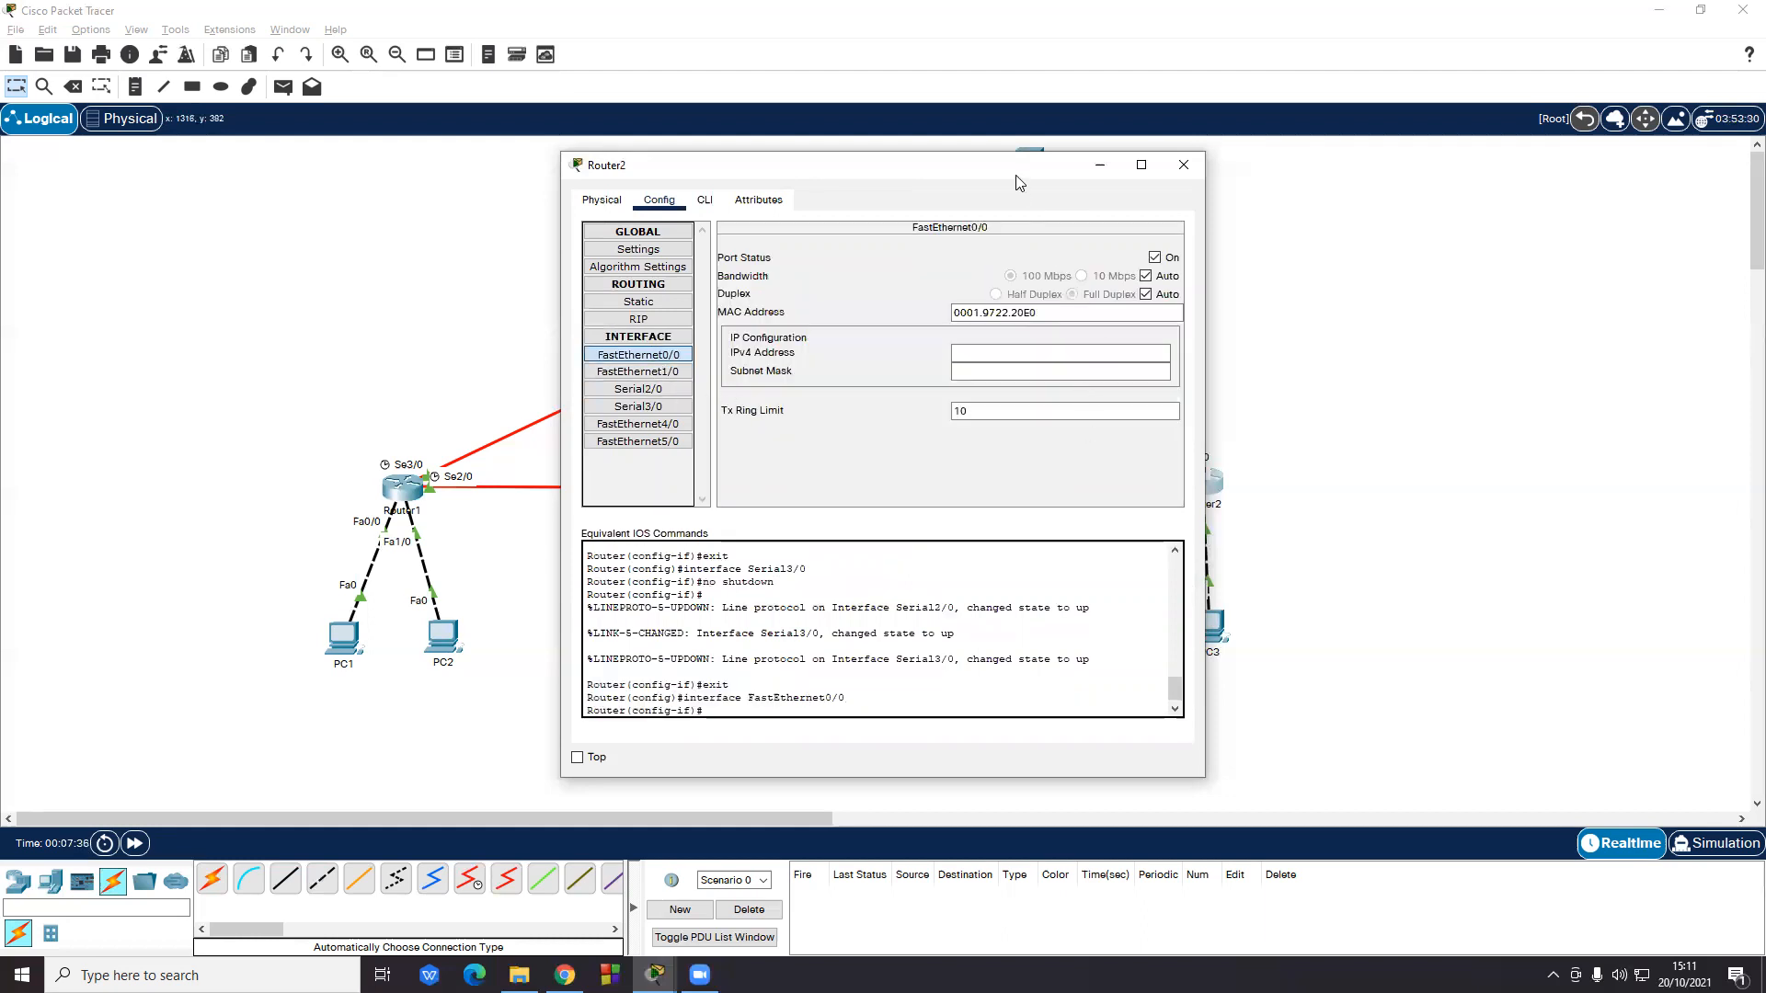
left_click_drag(1019, 181, 952, 184)
left_click(942, 359)
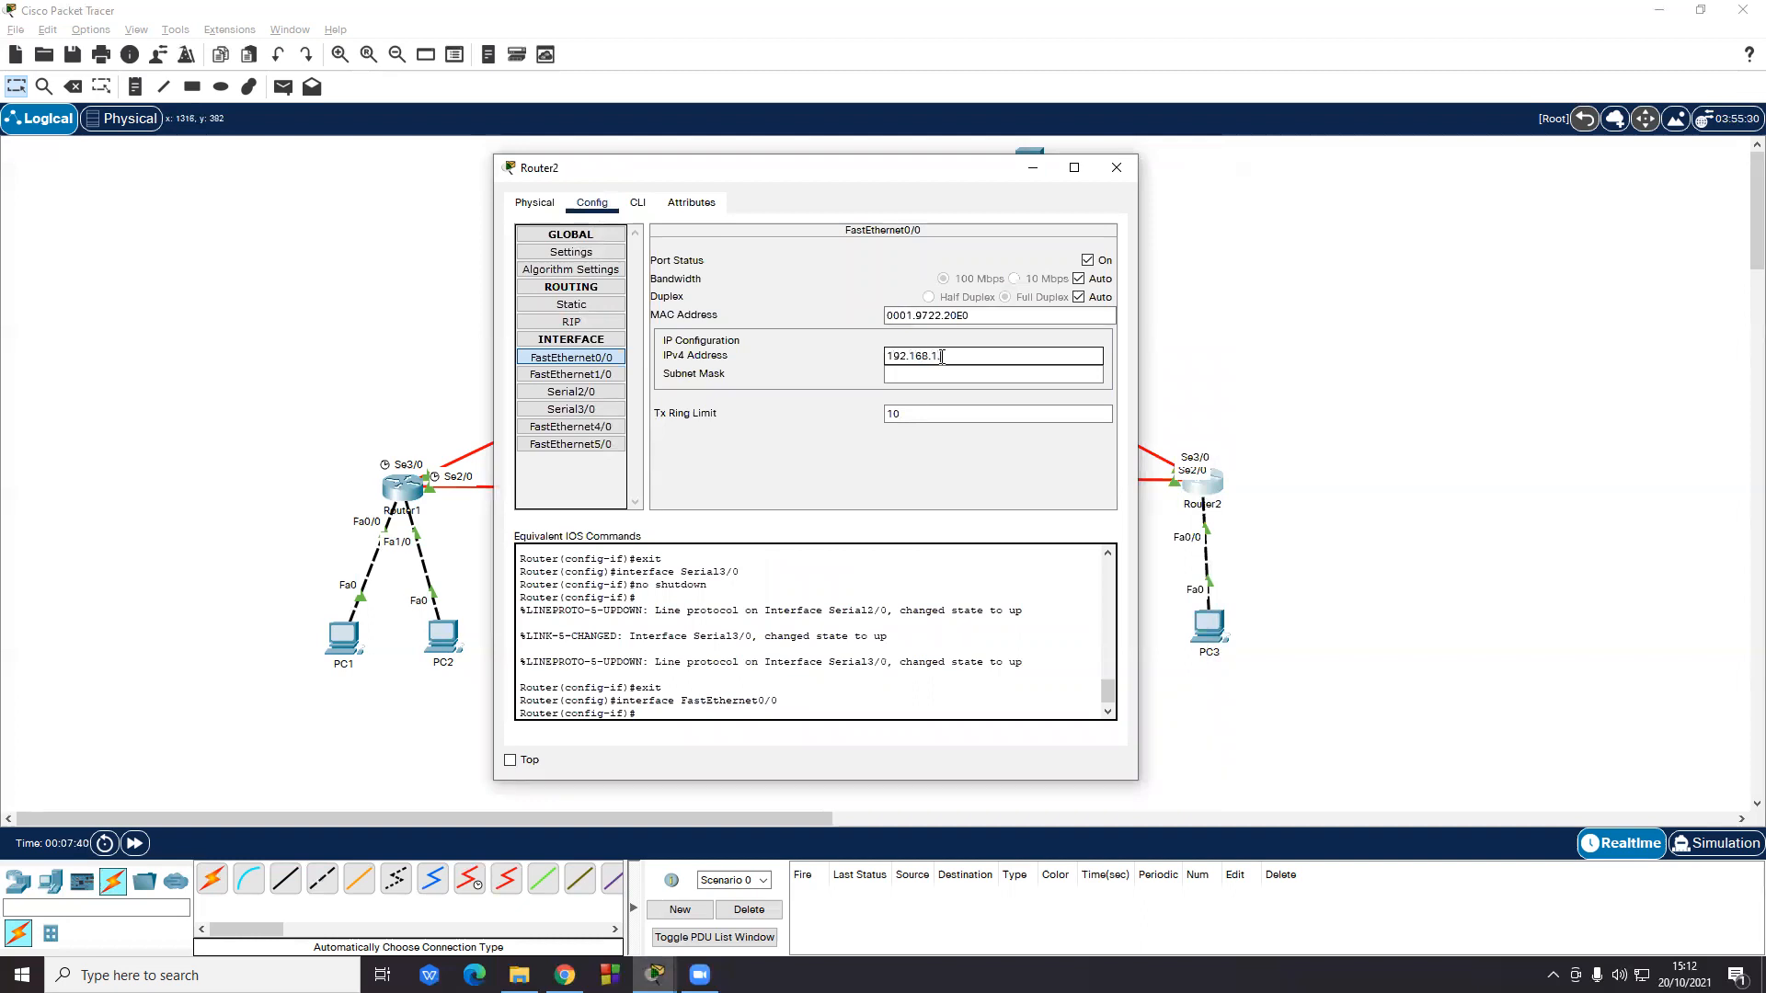
type("192.168.1.254")
left_click(914, 373)
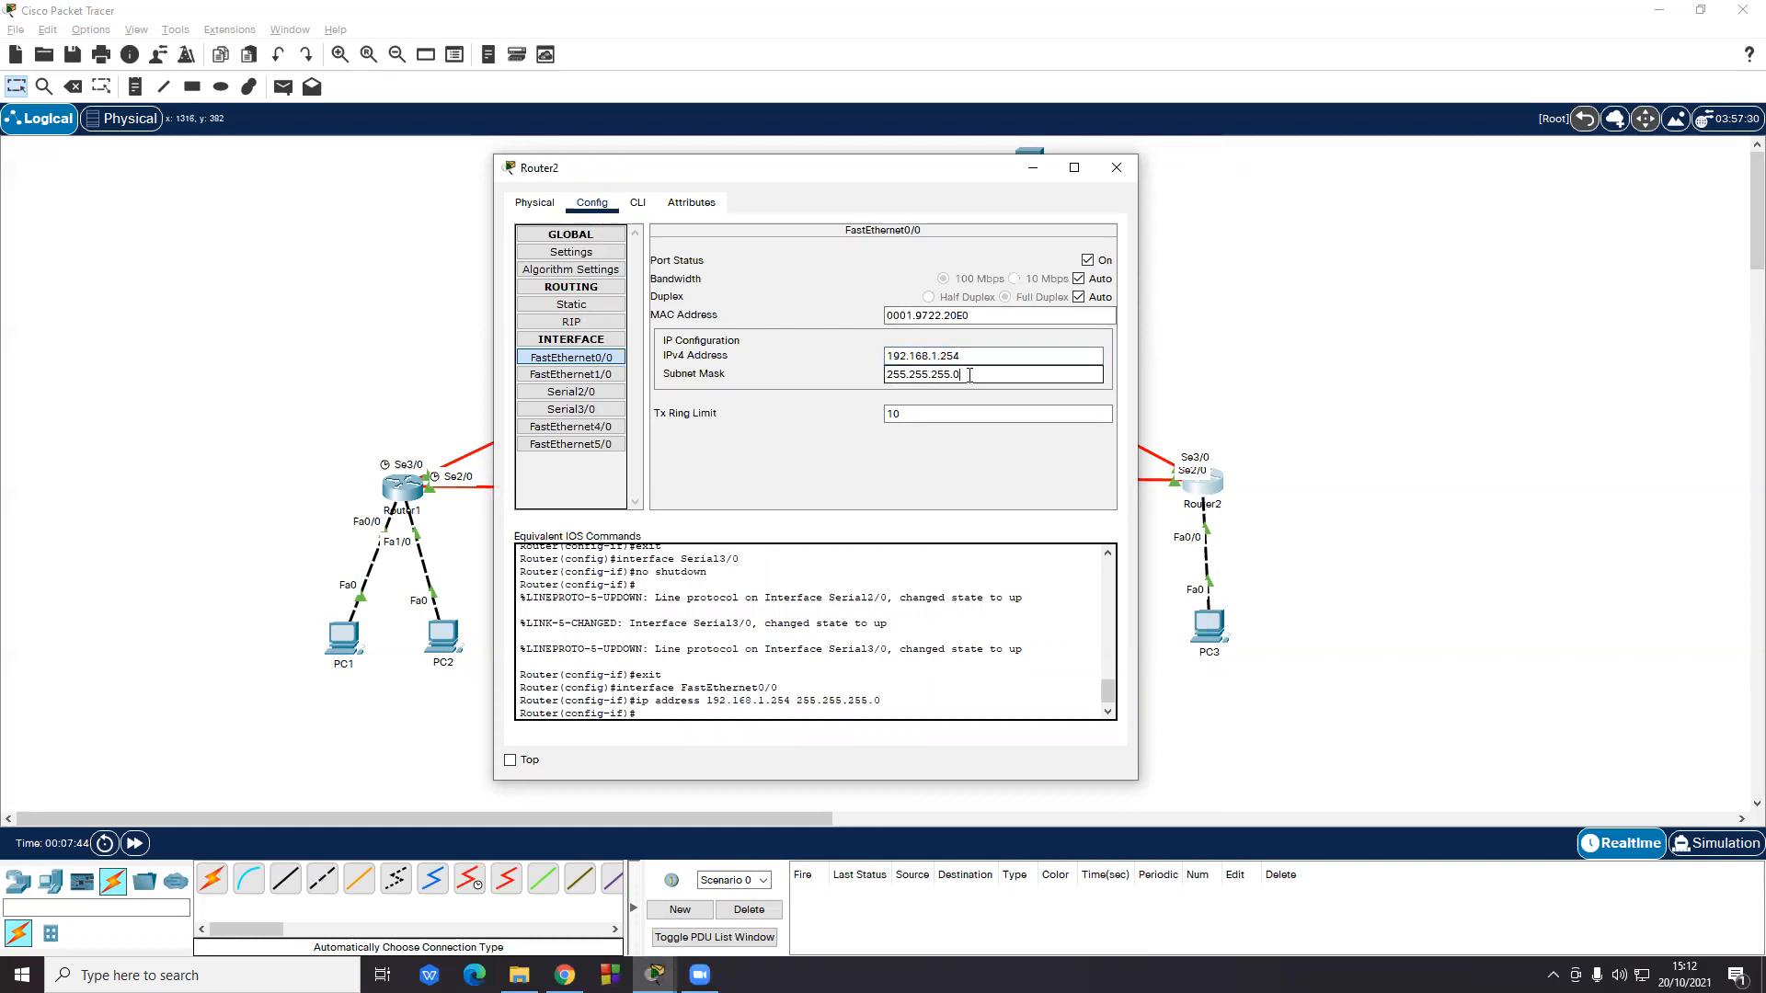
type("128")
- Assign IPv4 address 12.12.12.2 with subnet mask 255.255.255.0 to Router2's Serial2/0 interface
left_click(572, 392)
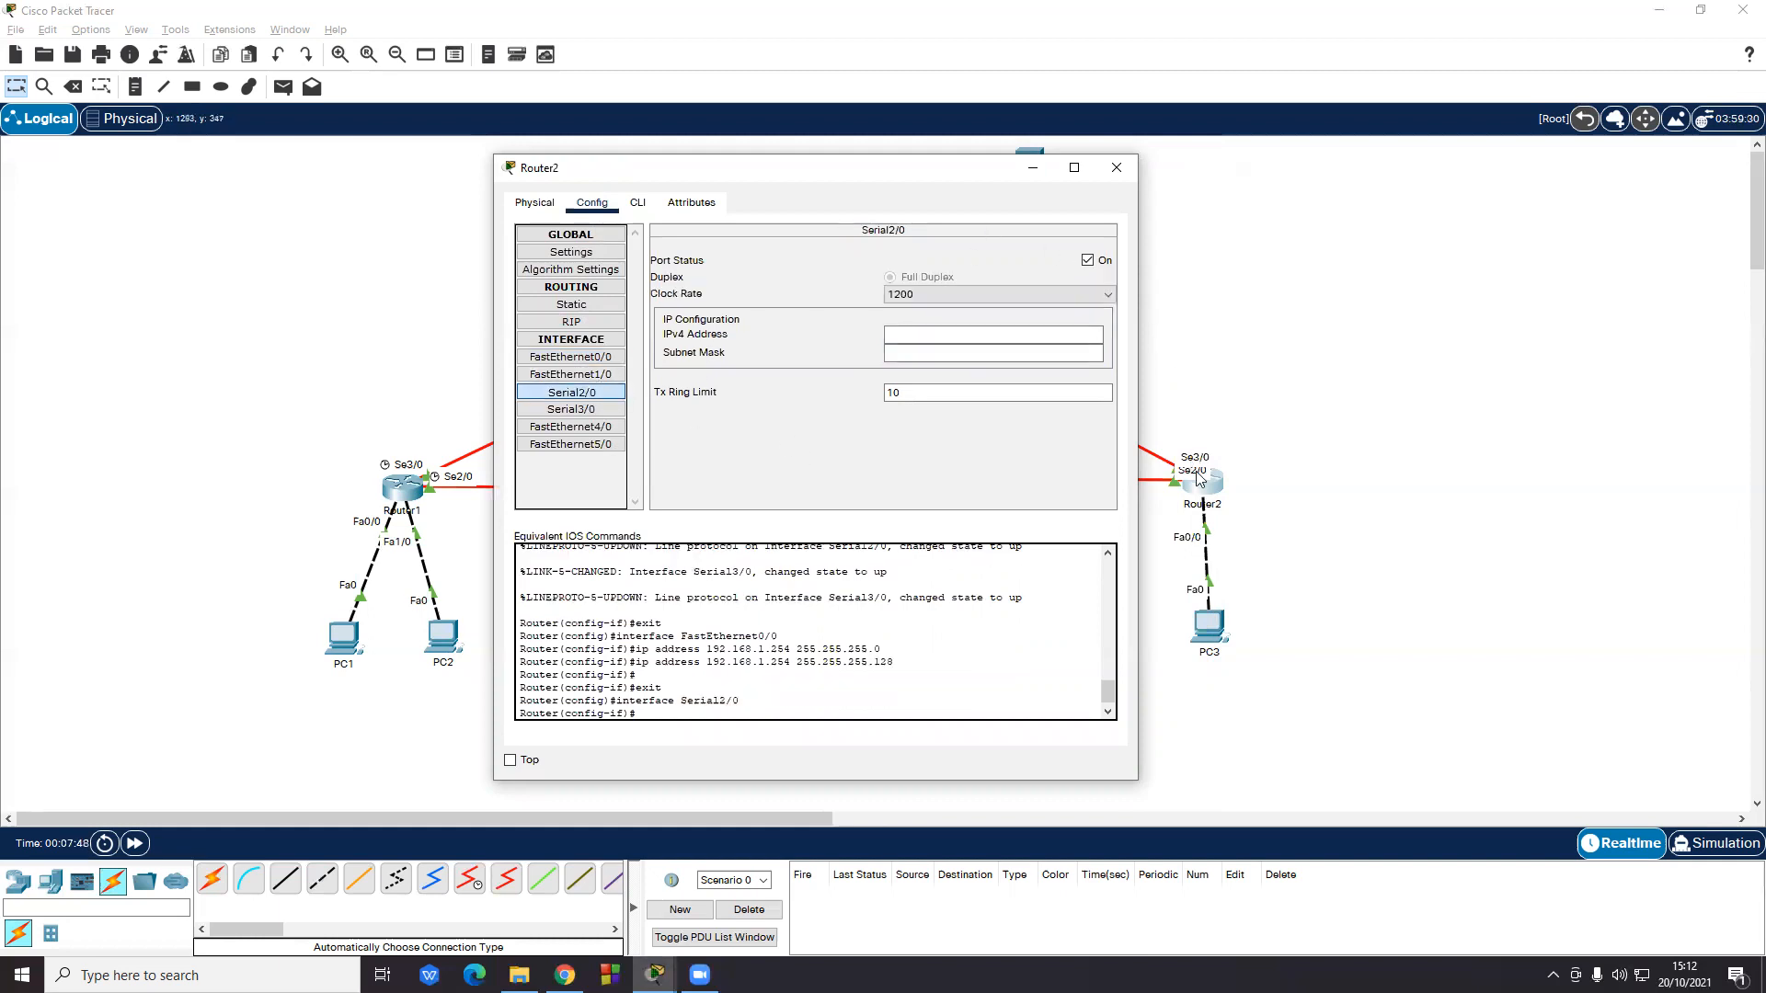
left_click(920, 337)
type("12")
type(".12.2.2")
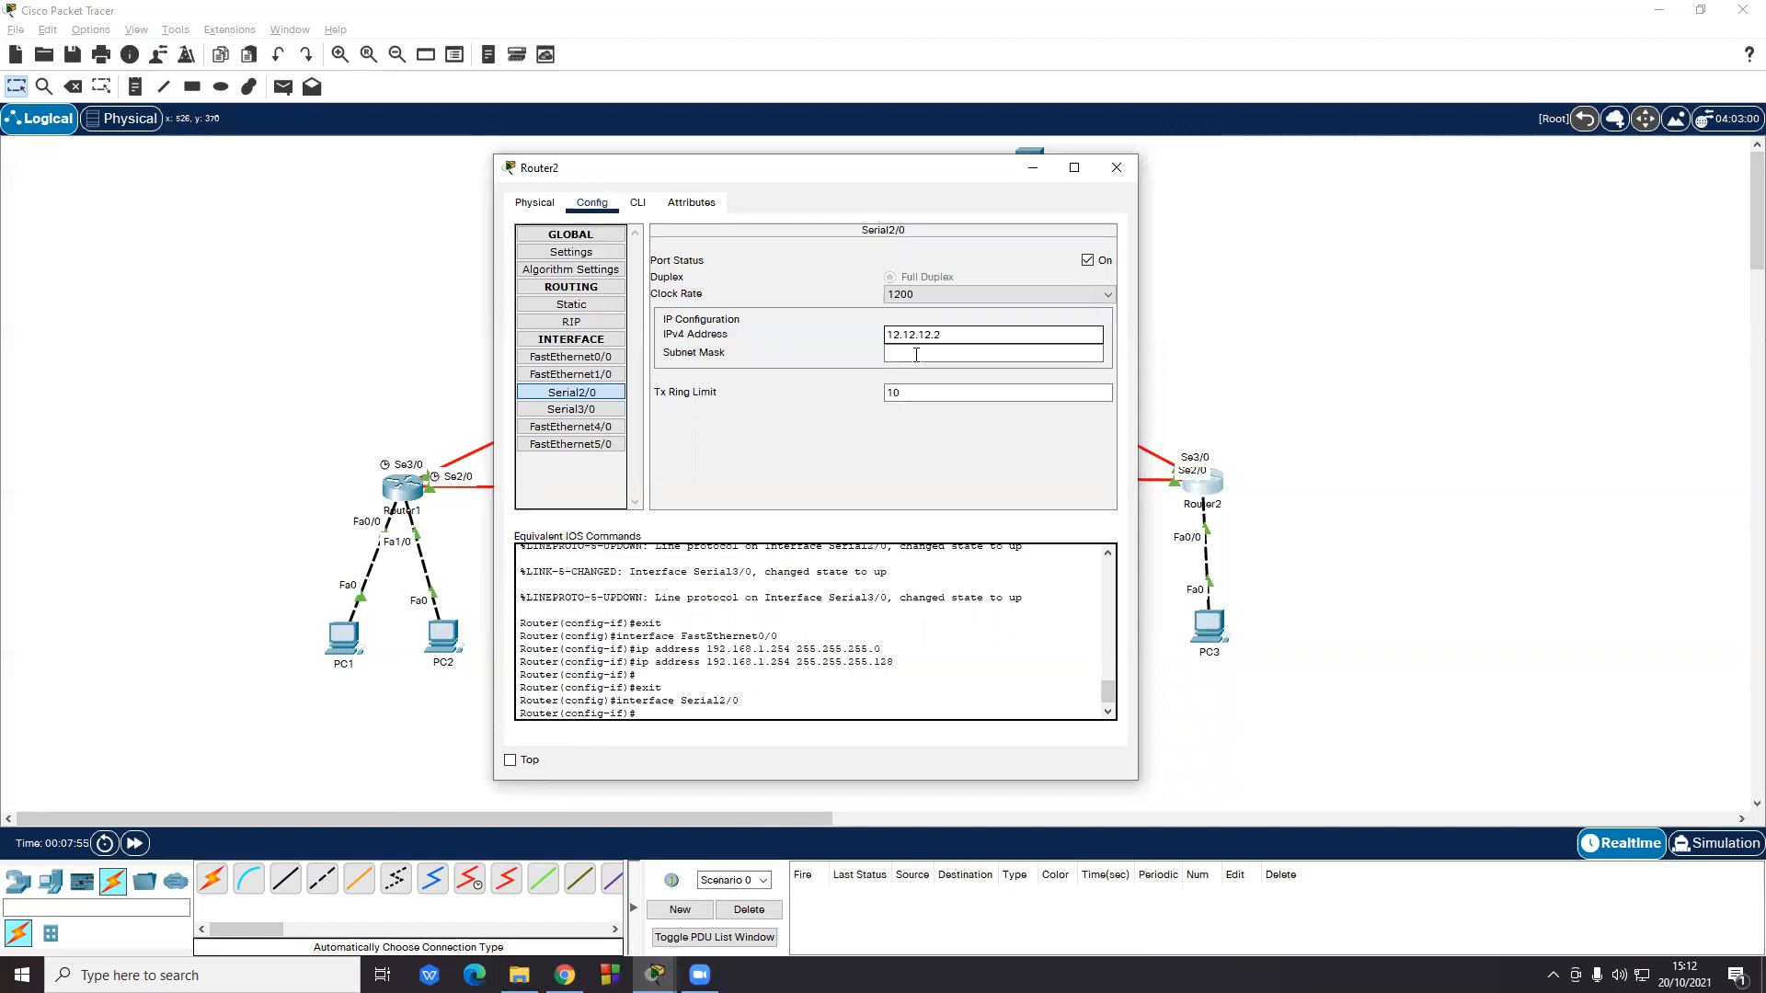
left_click(917, 355)
left_click_drag(940, 355, 863, 359)
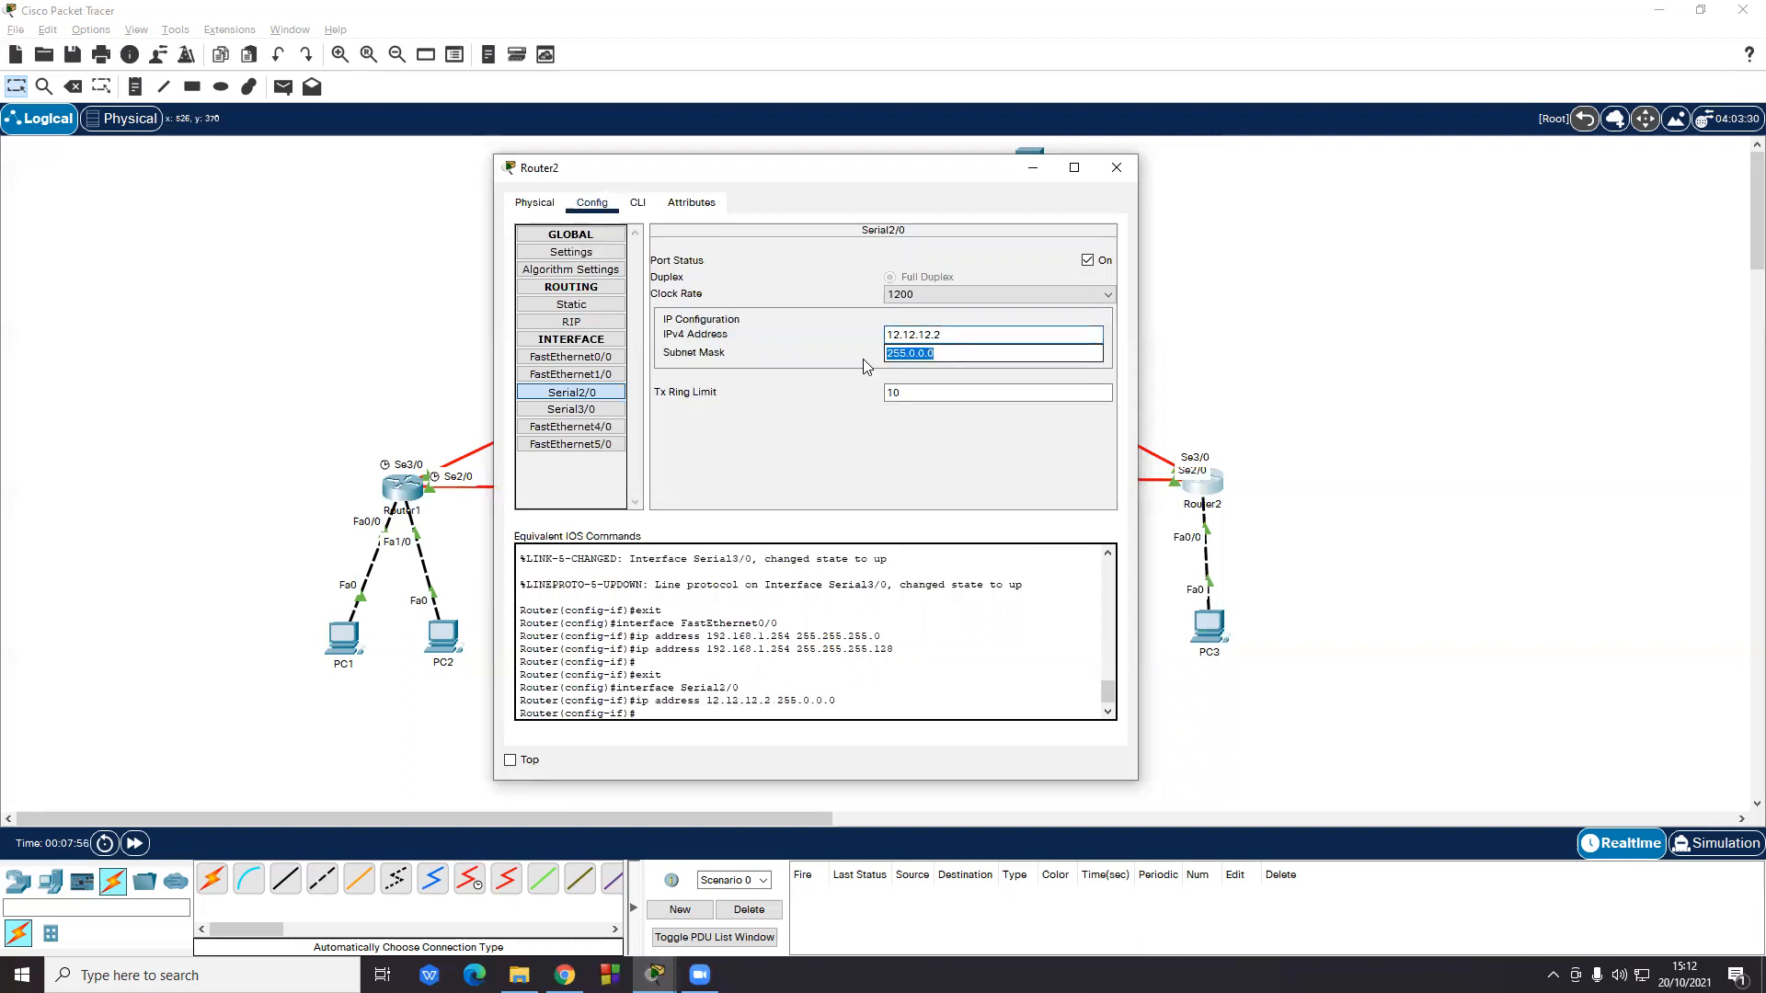
type("255.255.255.0")
- Assign IPv4 address 23.23.23.2 with subnet mask 255.255.255.0 to Router2's Serial3/0 interface and close its configuration window
left_click(607, 410)
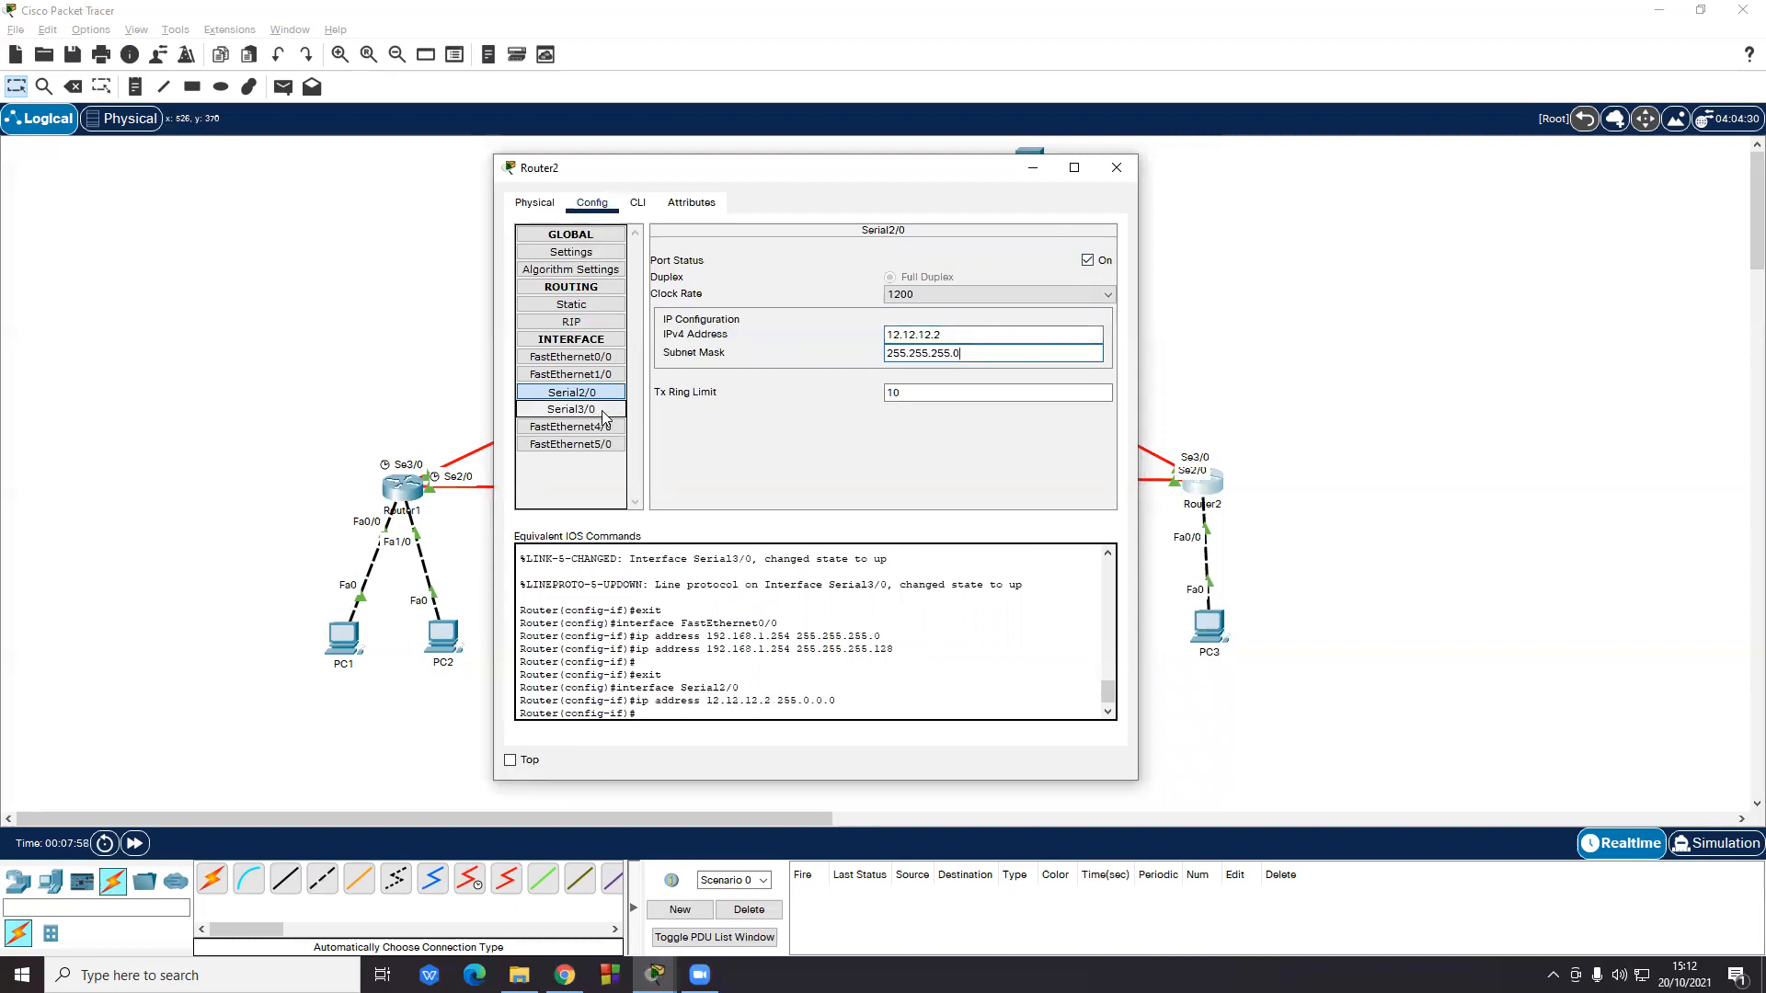
left_click(931, 337)
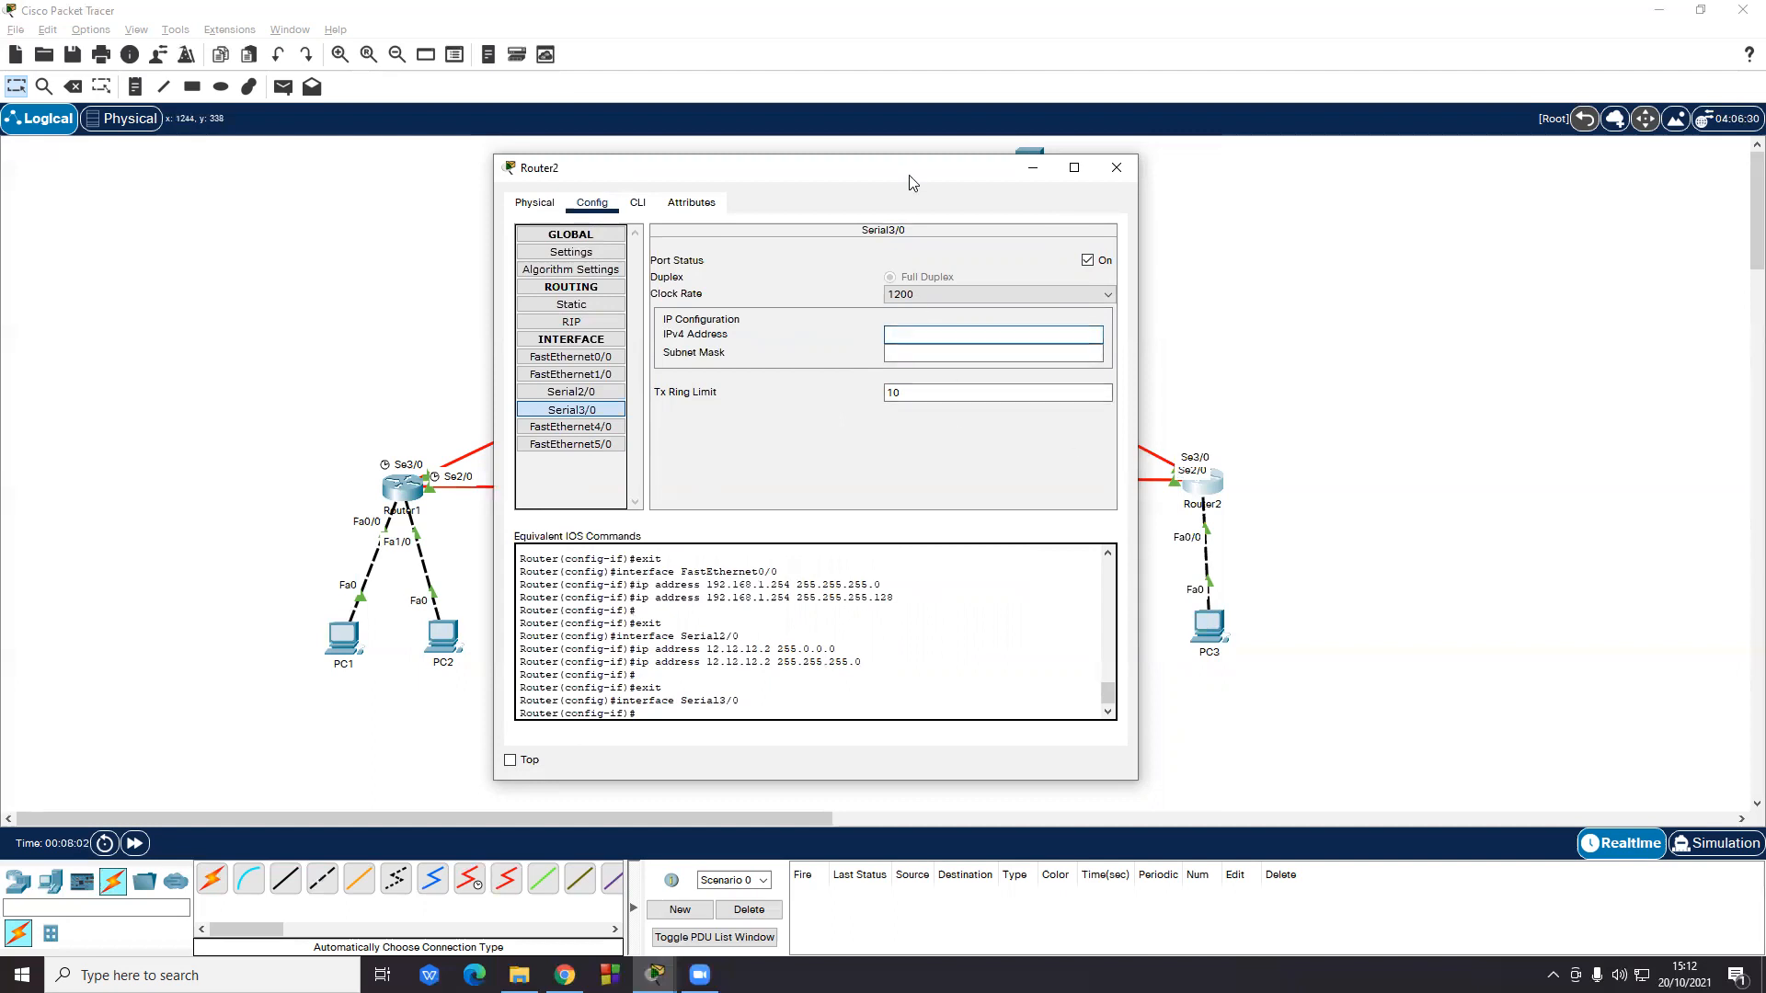
left_click_drag(903, 178, 897, 177)
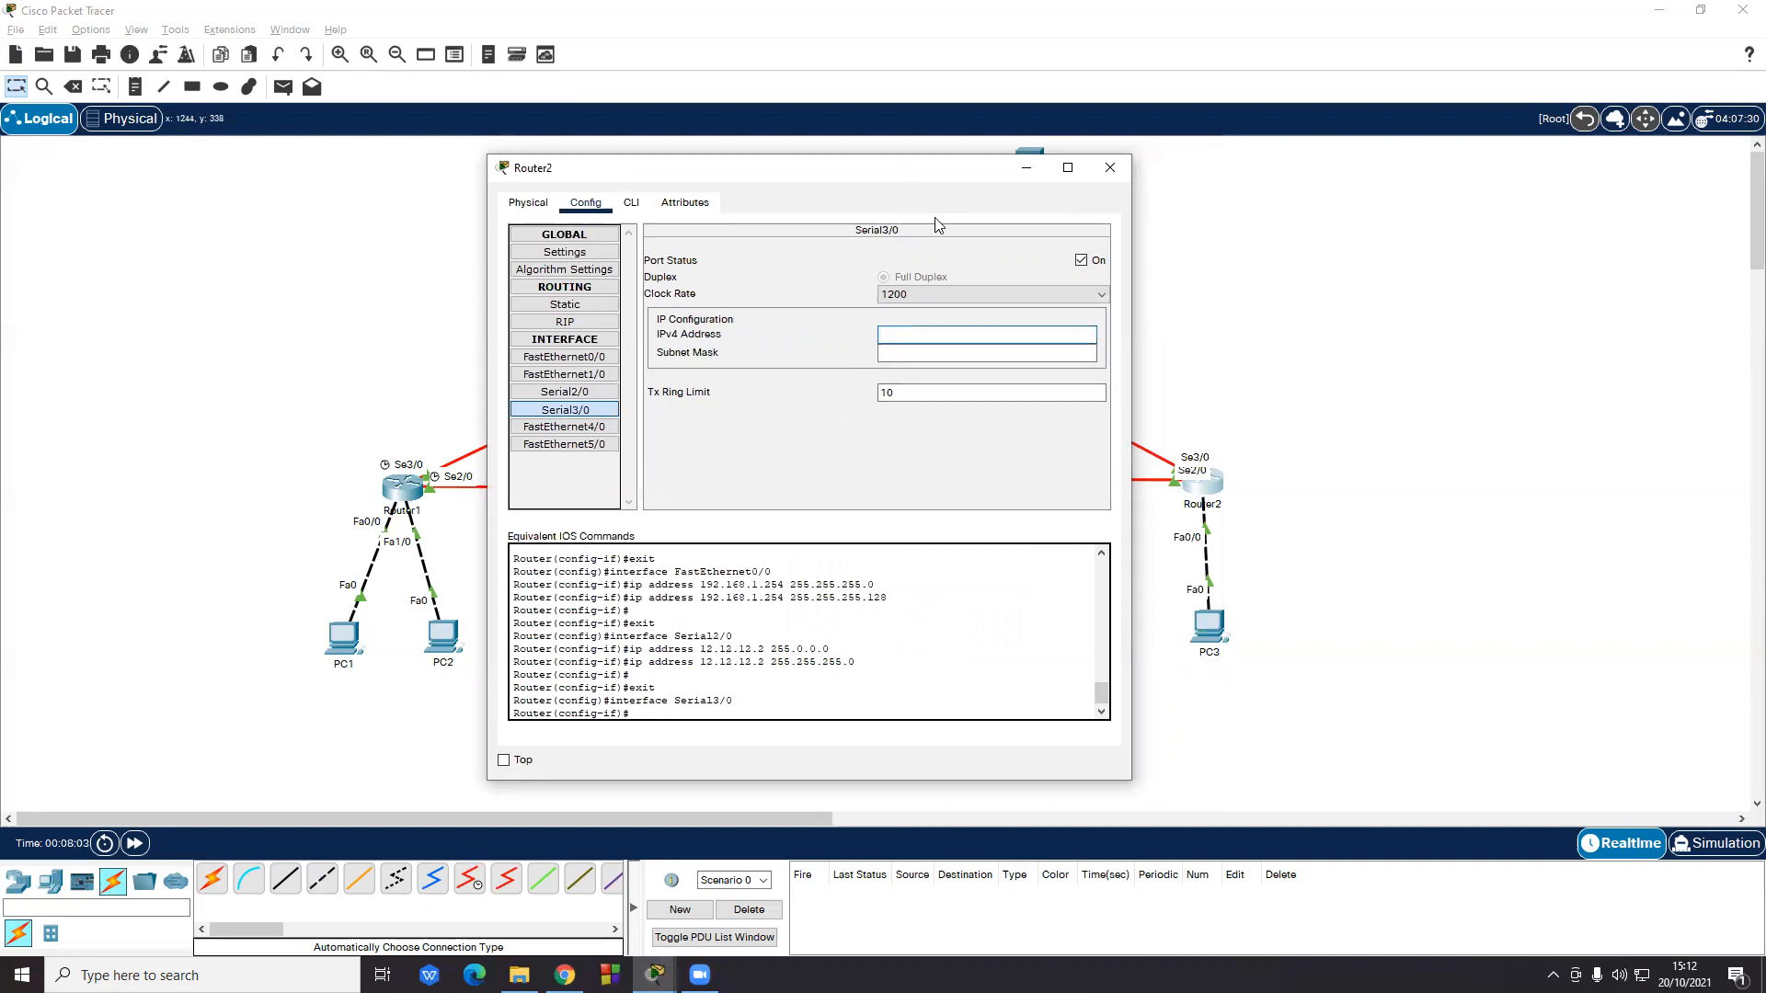
type("23.23.23")
left_click(962, 353)
double_click(885, 359)
type("255.255.255.0")
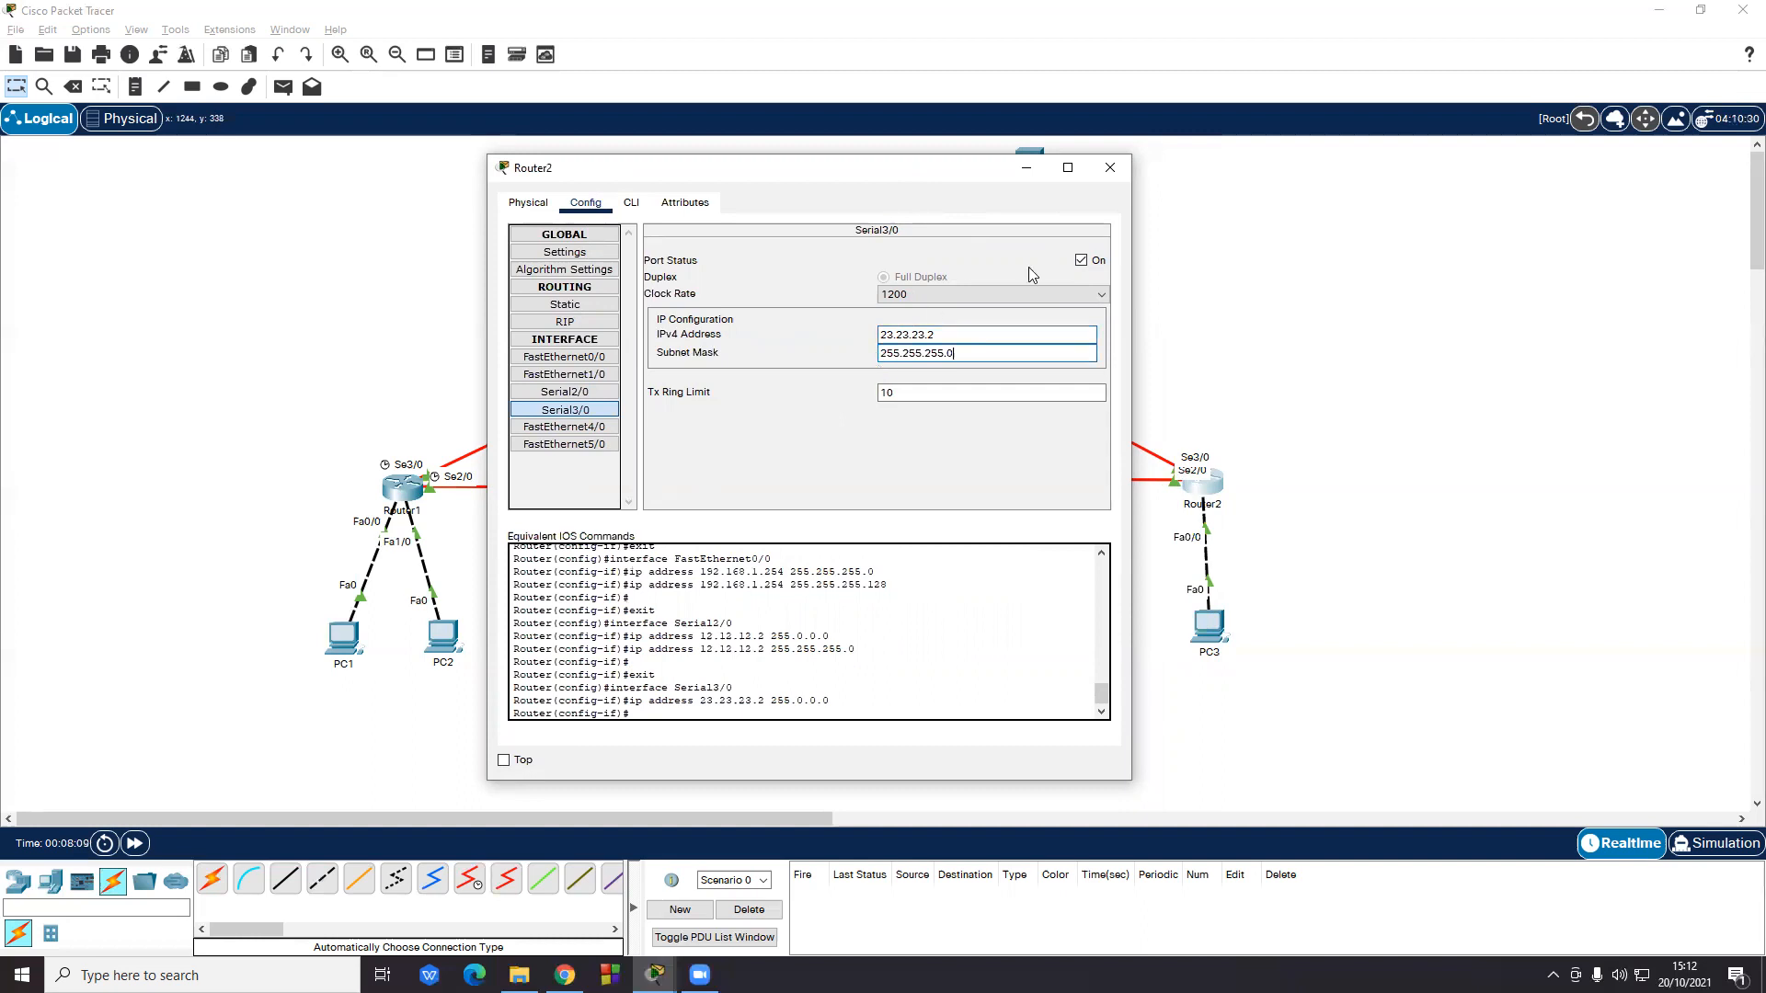
left_click(1110, 168)
- Assign IPv4 address 33.33.33.3 with subnet mask 255.255.255.0 to Router3's FastEthernet0/0 interface
left_click(810, 282)
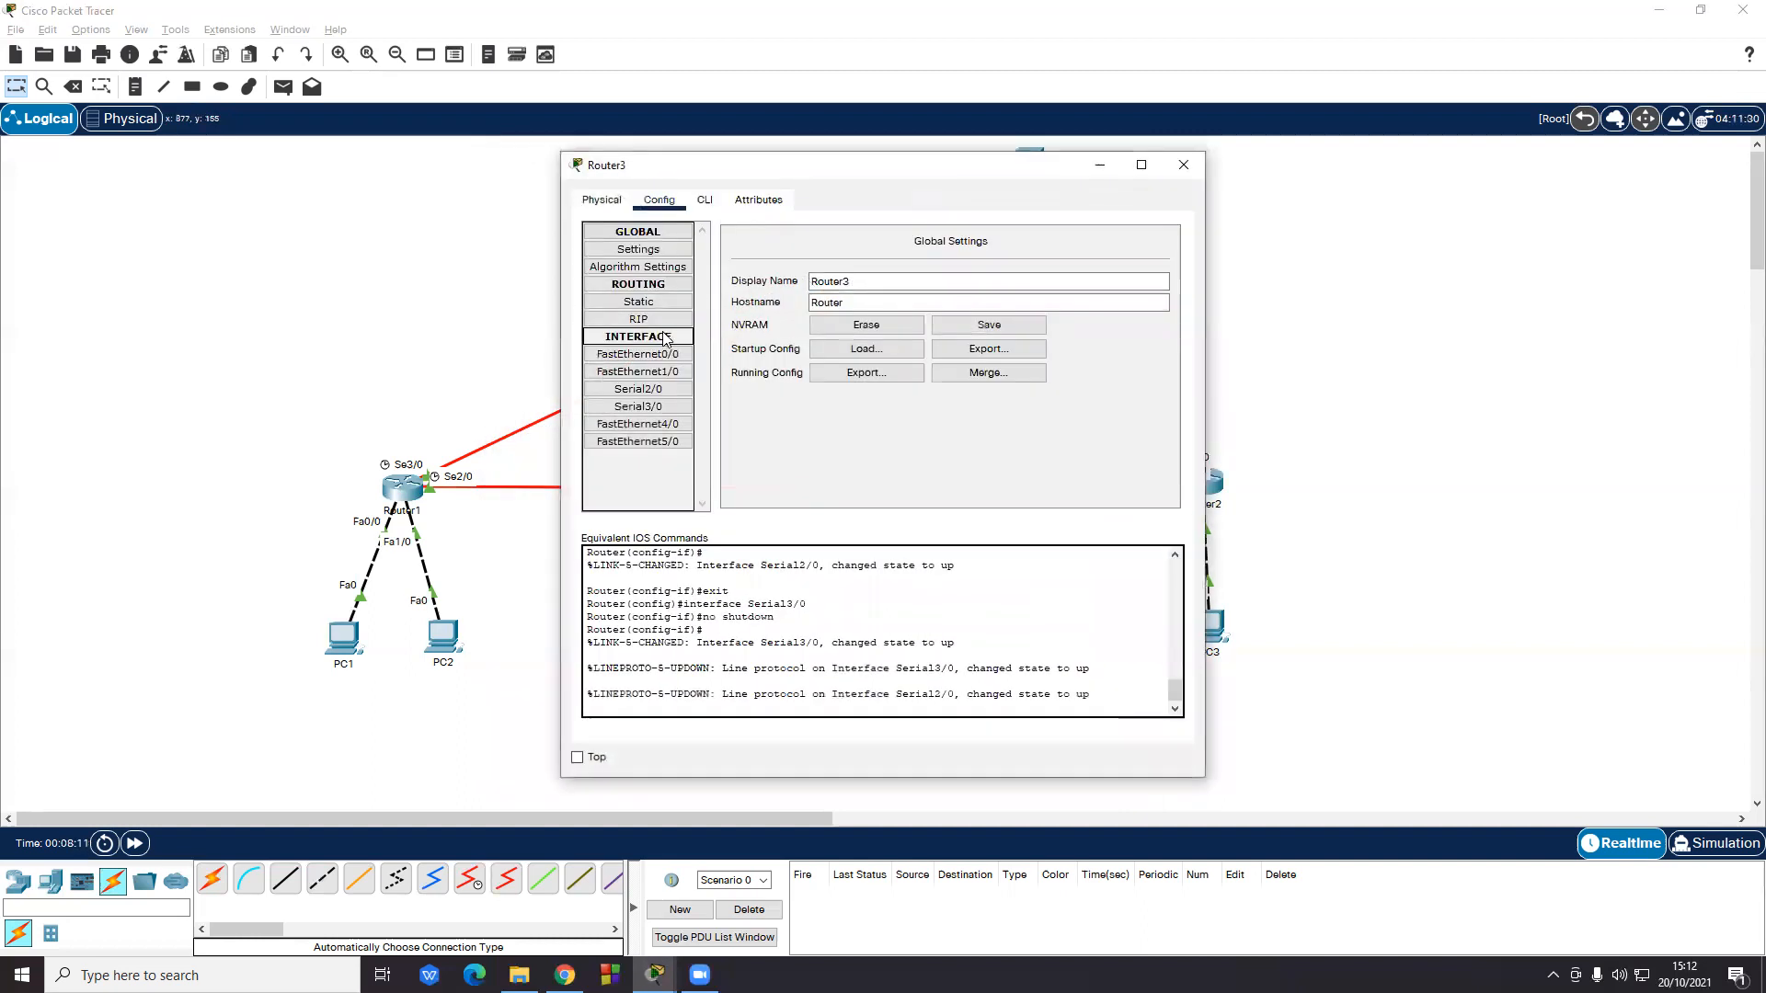
left_click_drag(837, 175, 943, 202)
left_click(840, 415)
left_click(1061, 387)
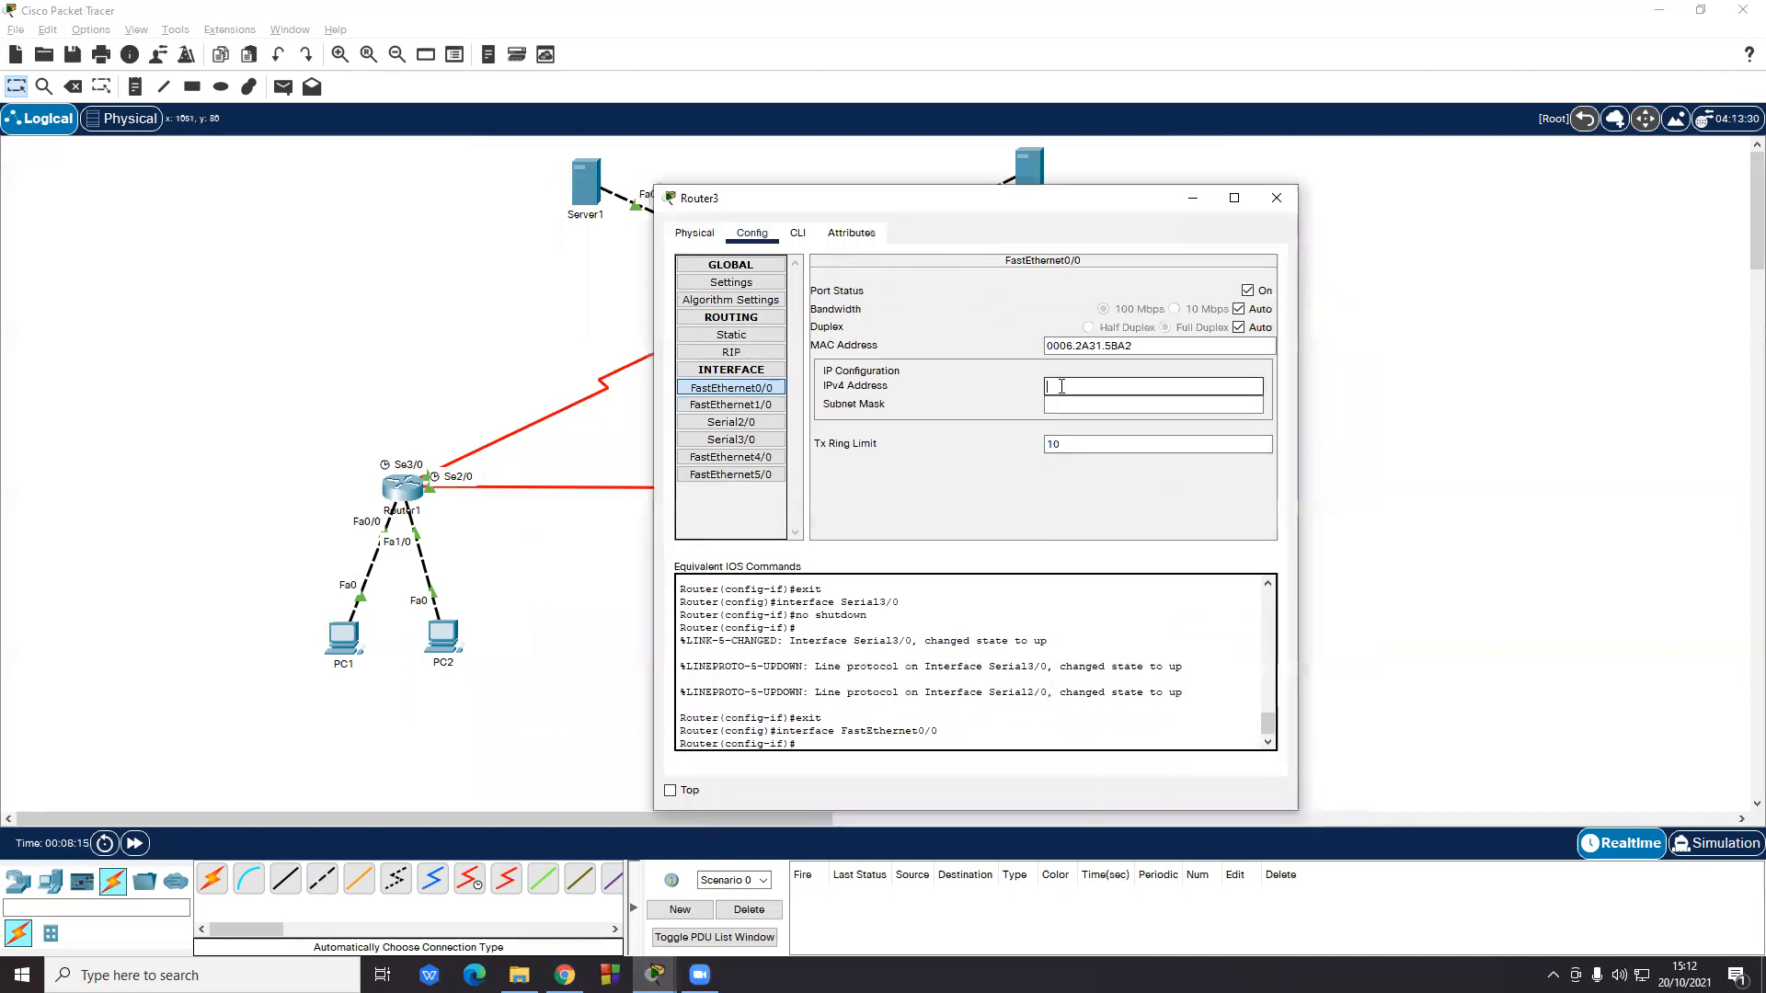
type("33.33.33.3")
left_click(1133, 402)
left_click_drag(1133, 402, 1005, 415)
type("255.255.255.0")
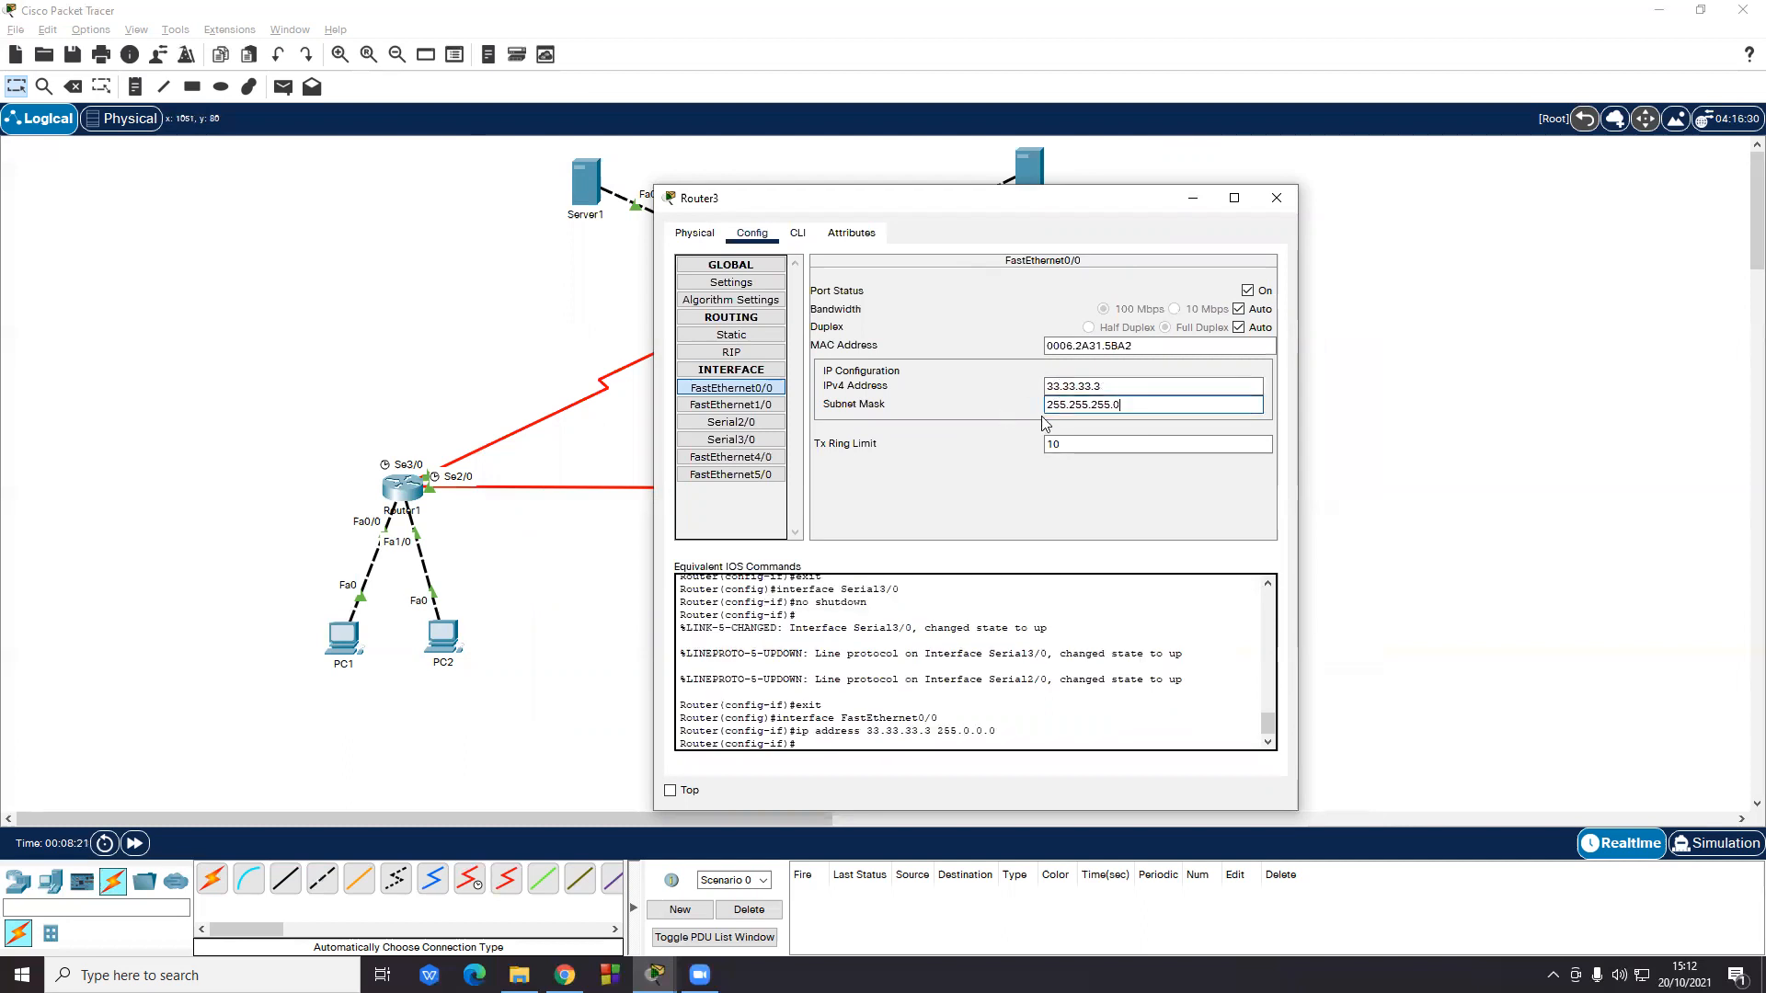
- Assign IPv4 address 43.43.43.3 with subnet mask 255.255.255.0 to Router3's FastEthernet1/0 interface
left_click(763, 404)
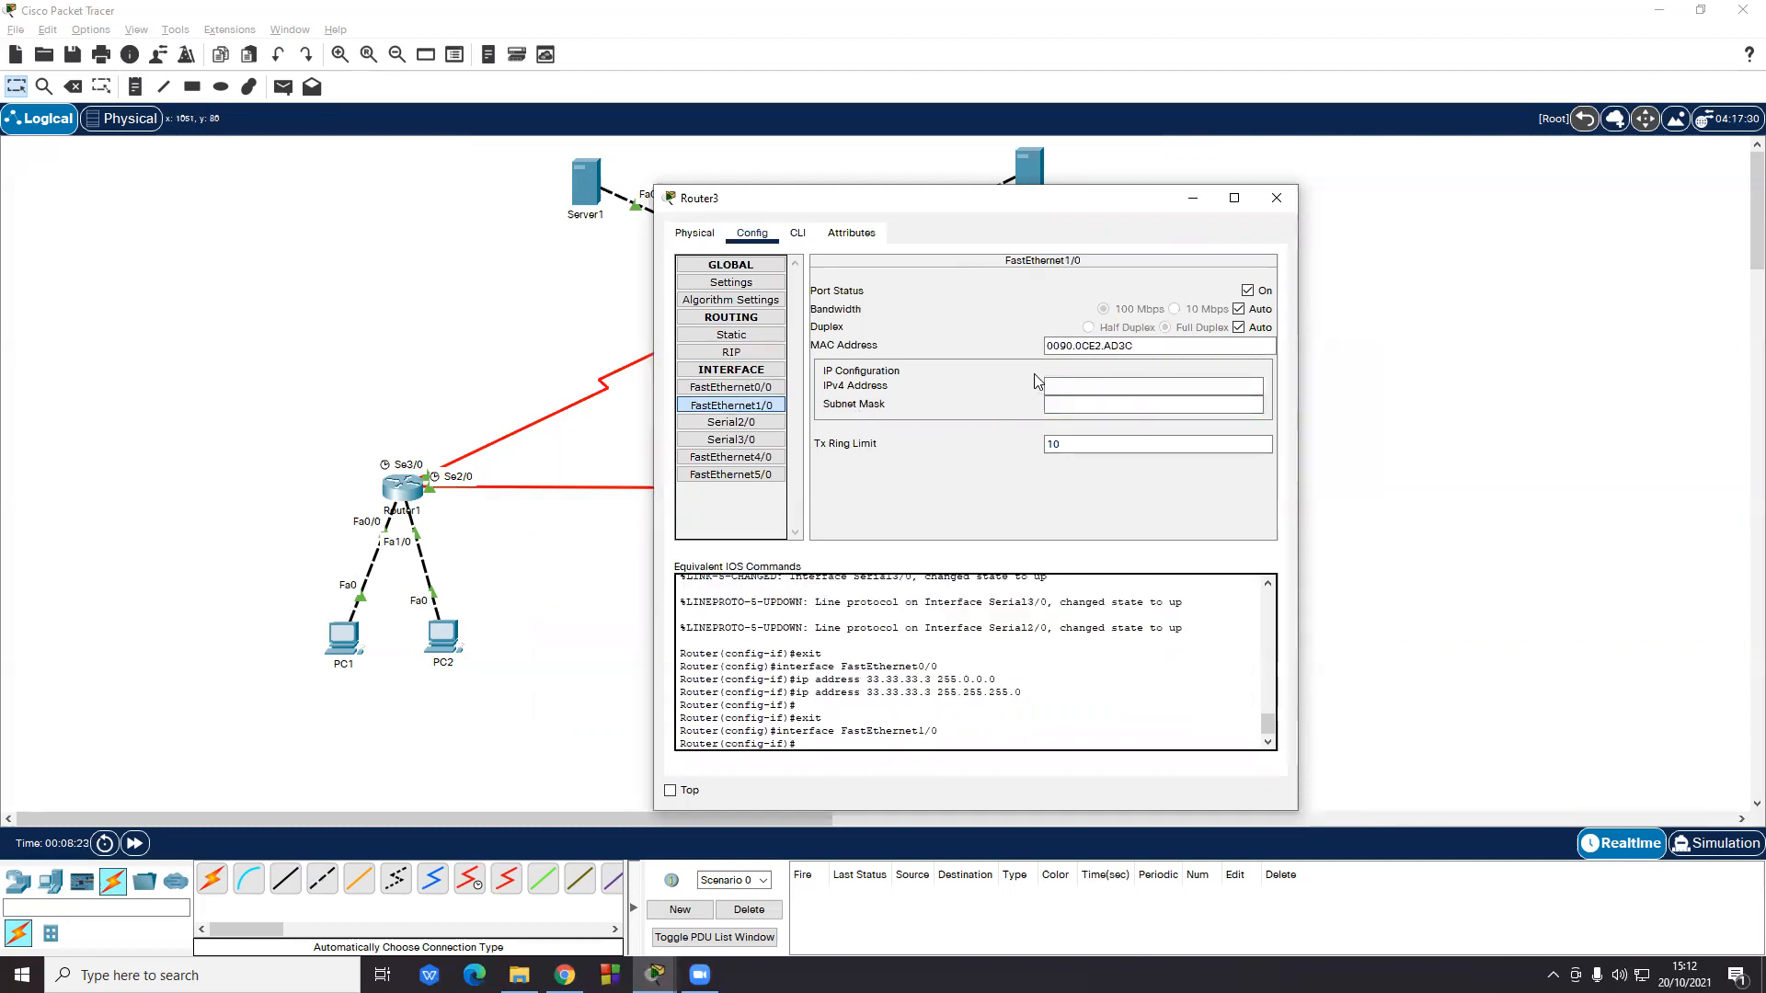
left_click(1080, 385)
type("43.43.43.3")
left_click(1061, 404)
key("ctrl+a")
type("255.255.255.0")
- Assign IPv4 address 13.13.13.3 with subnet mask 255.255.255.0 to Router3's Serial2/0 interface
left_click(767, 424)
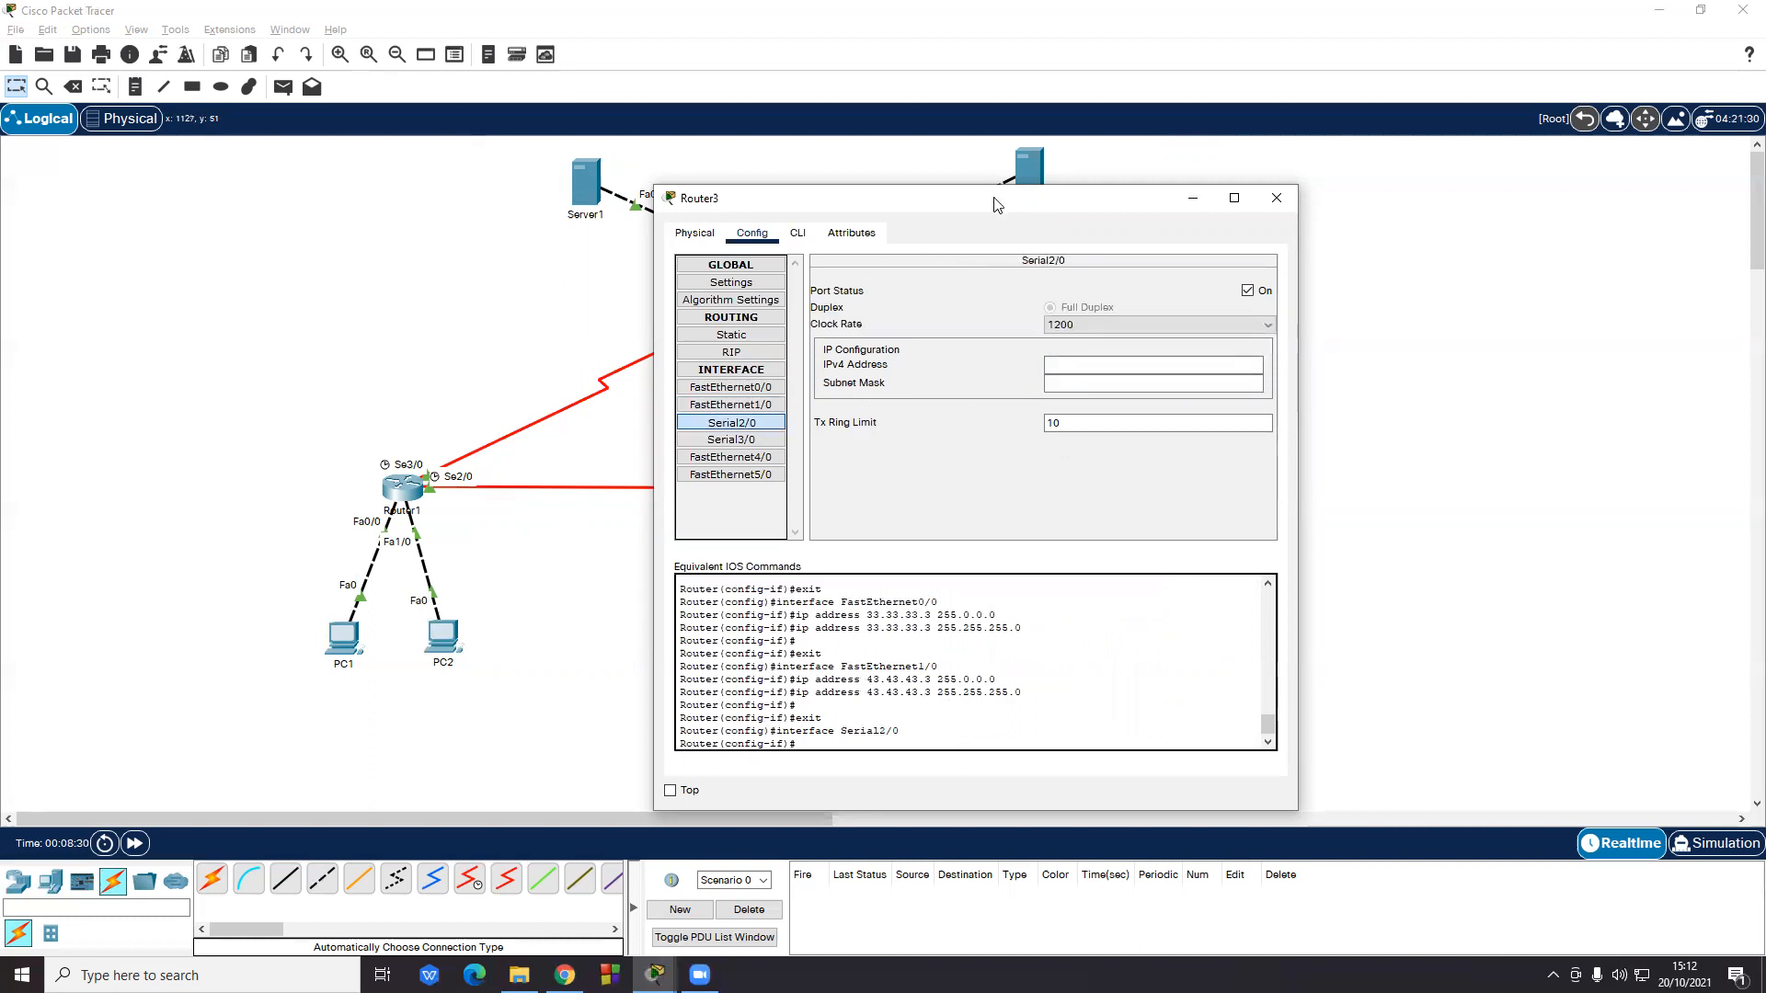
left_click_drag(996, 204, 950, 136)
left_click(1047, 298)
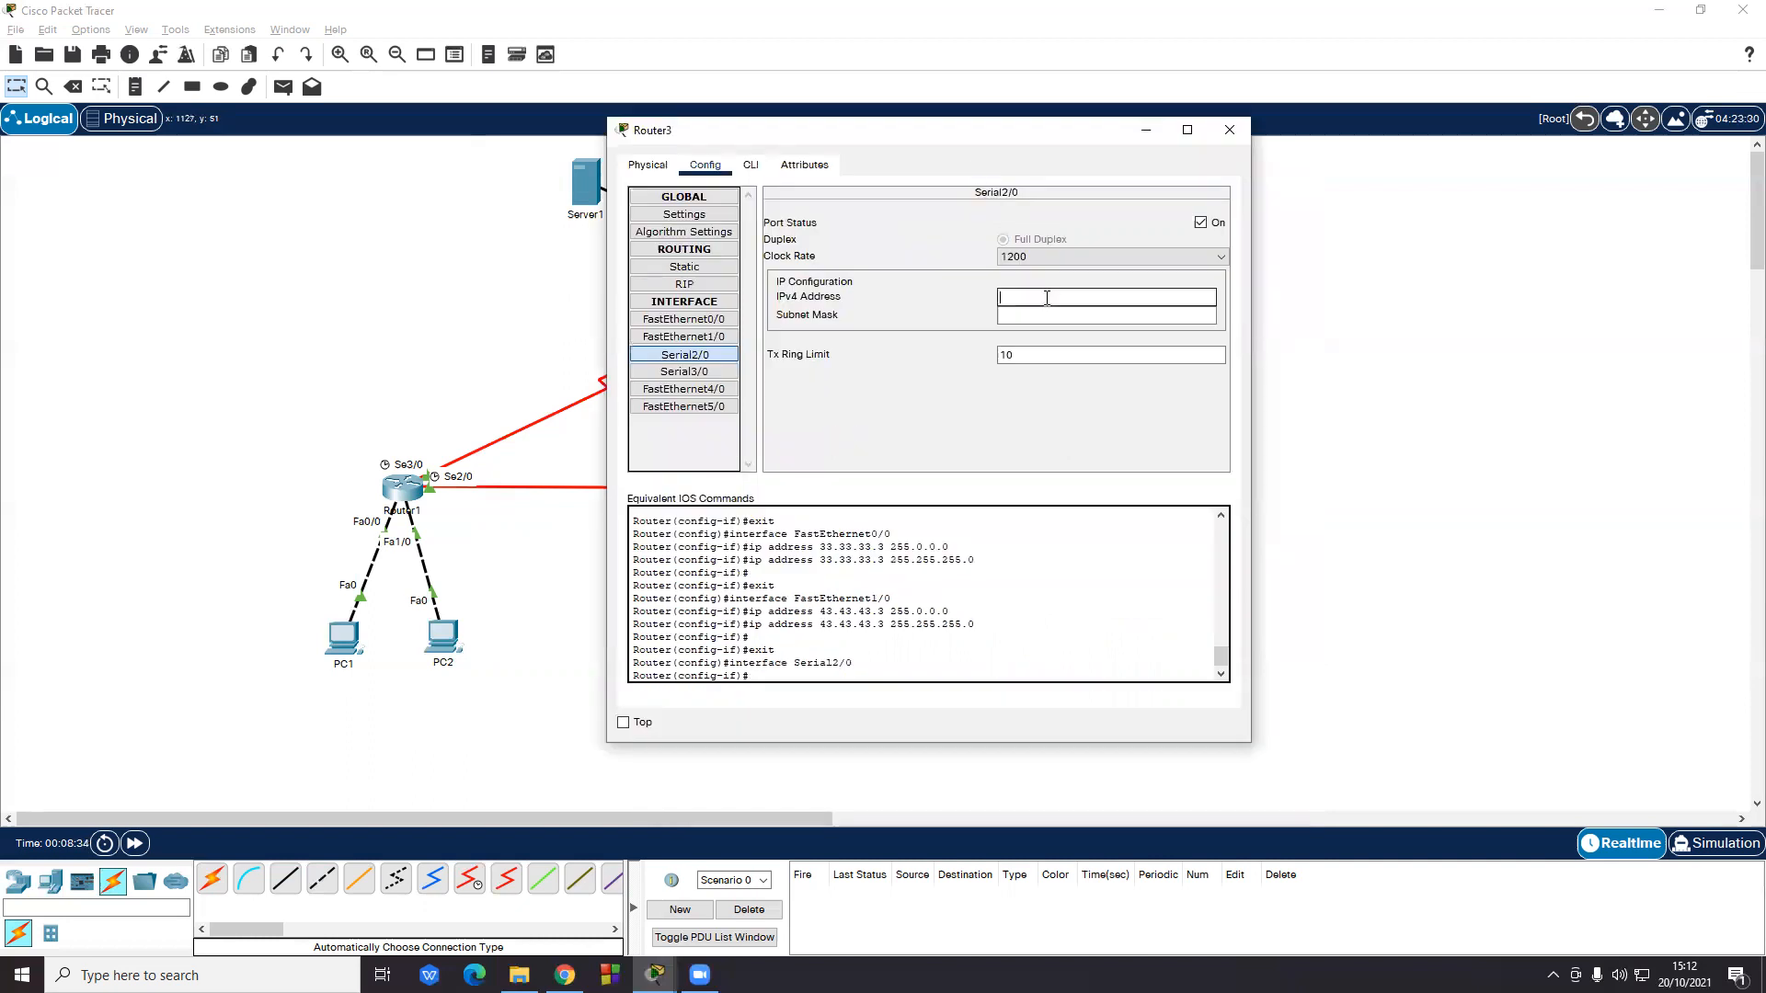
type("13.13.13.3")
left_click(1079, 313)
left_click_drag(1079, 313, 992, 317)
type("255.255.255.0")
- Assign IPv4 address 23.23.23.3 with subnet mask 255.255.255.0 to Router3's Serial3/0 interface and close its configuration window
left_click(699, 372)
left_click(1011, 297)
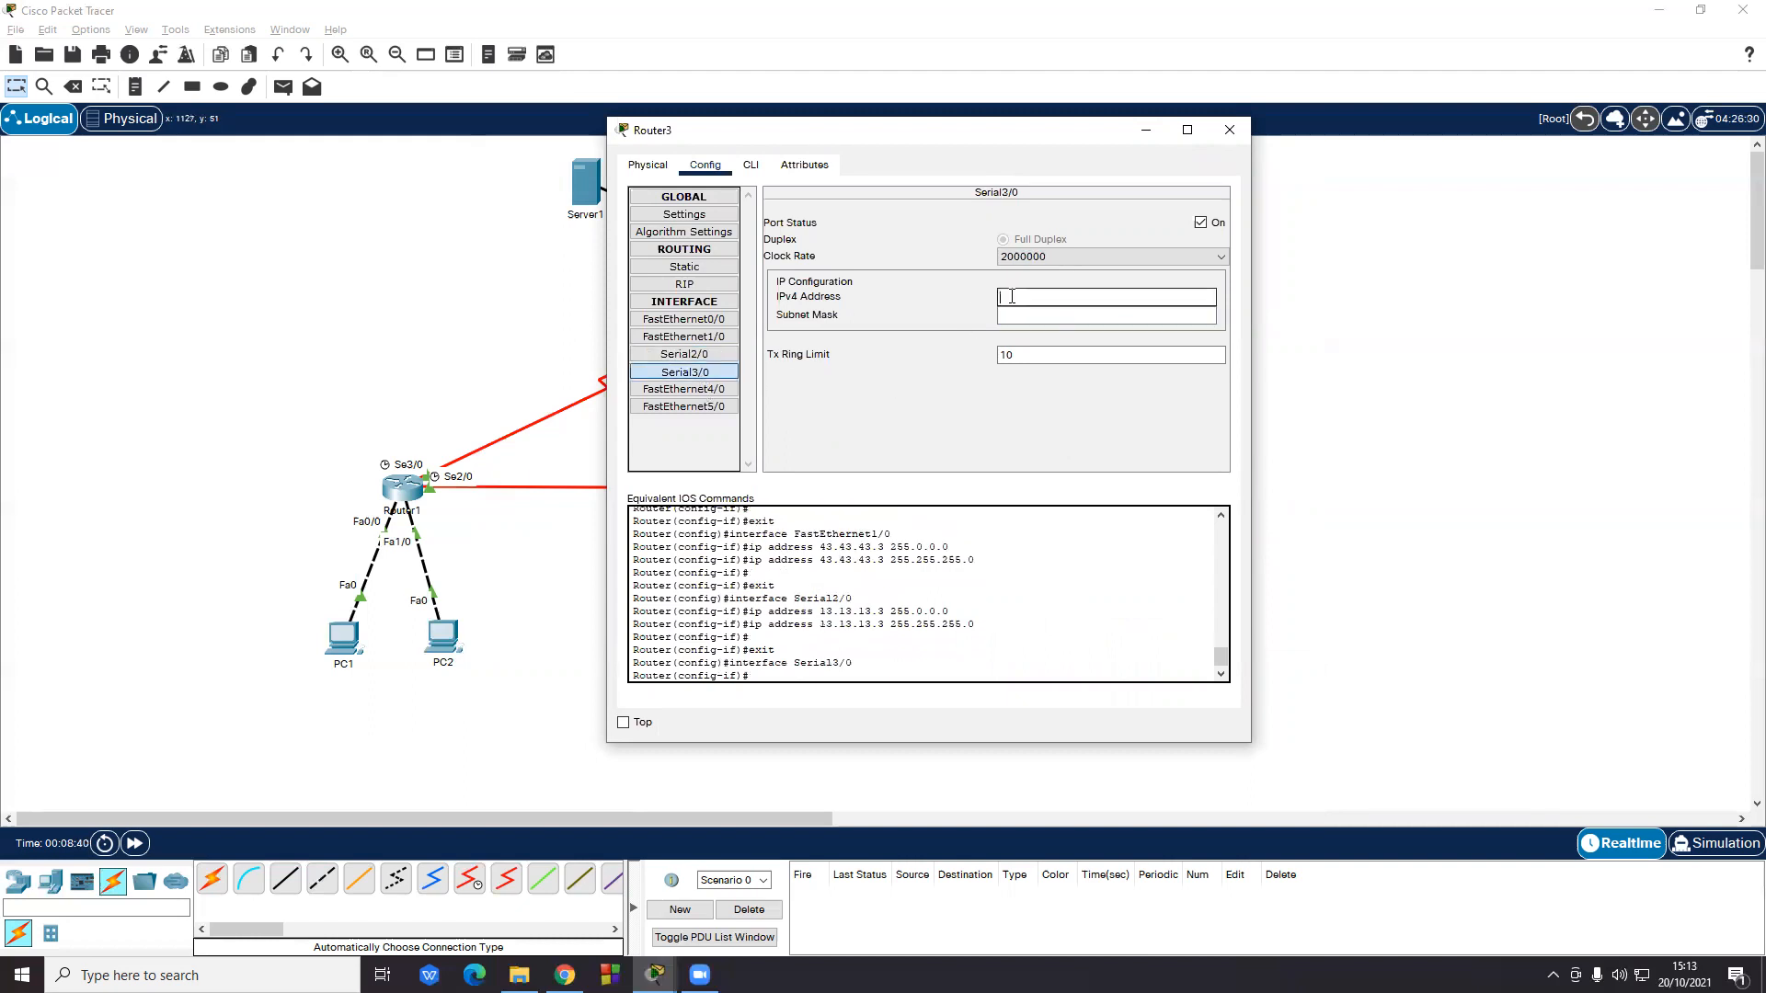
left_click_drag(1039, 146, 930, 208)
type("23.23.23.3")
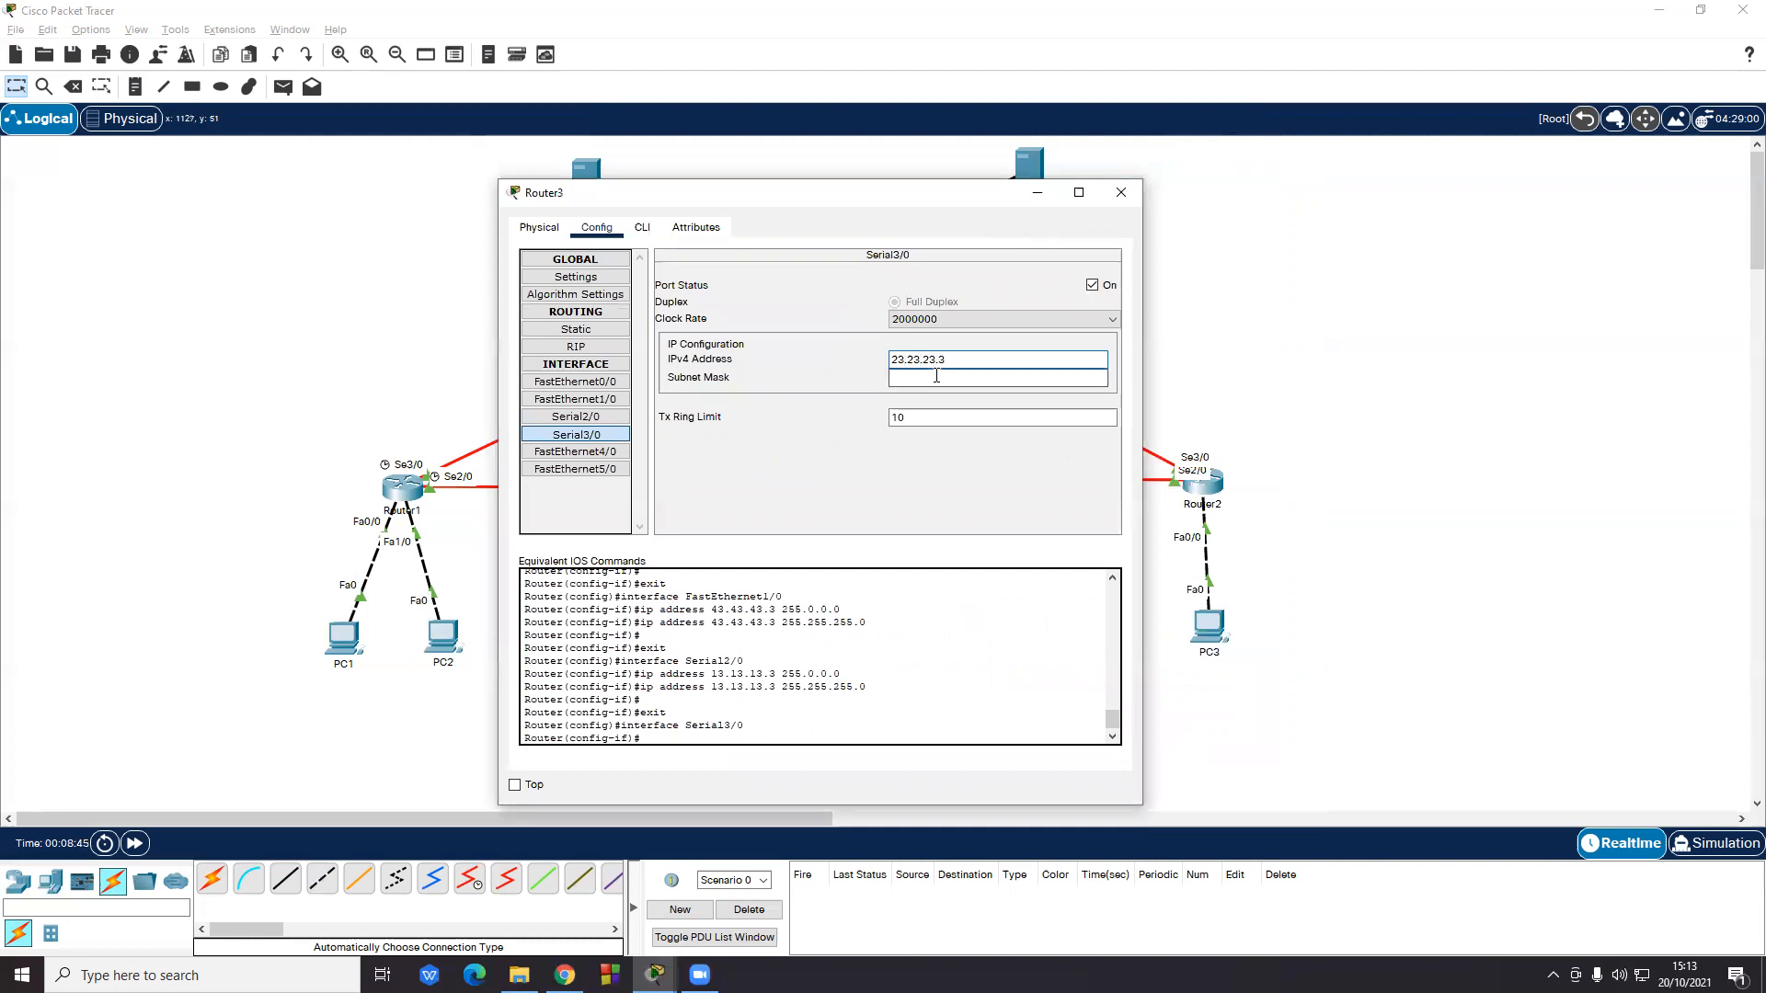
left_click(934, 379)
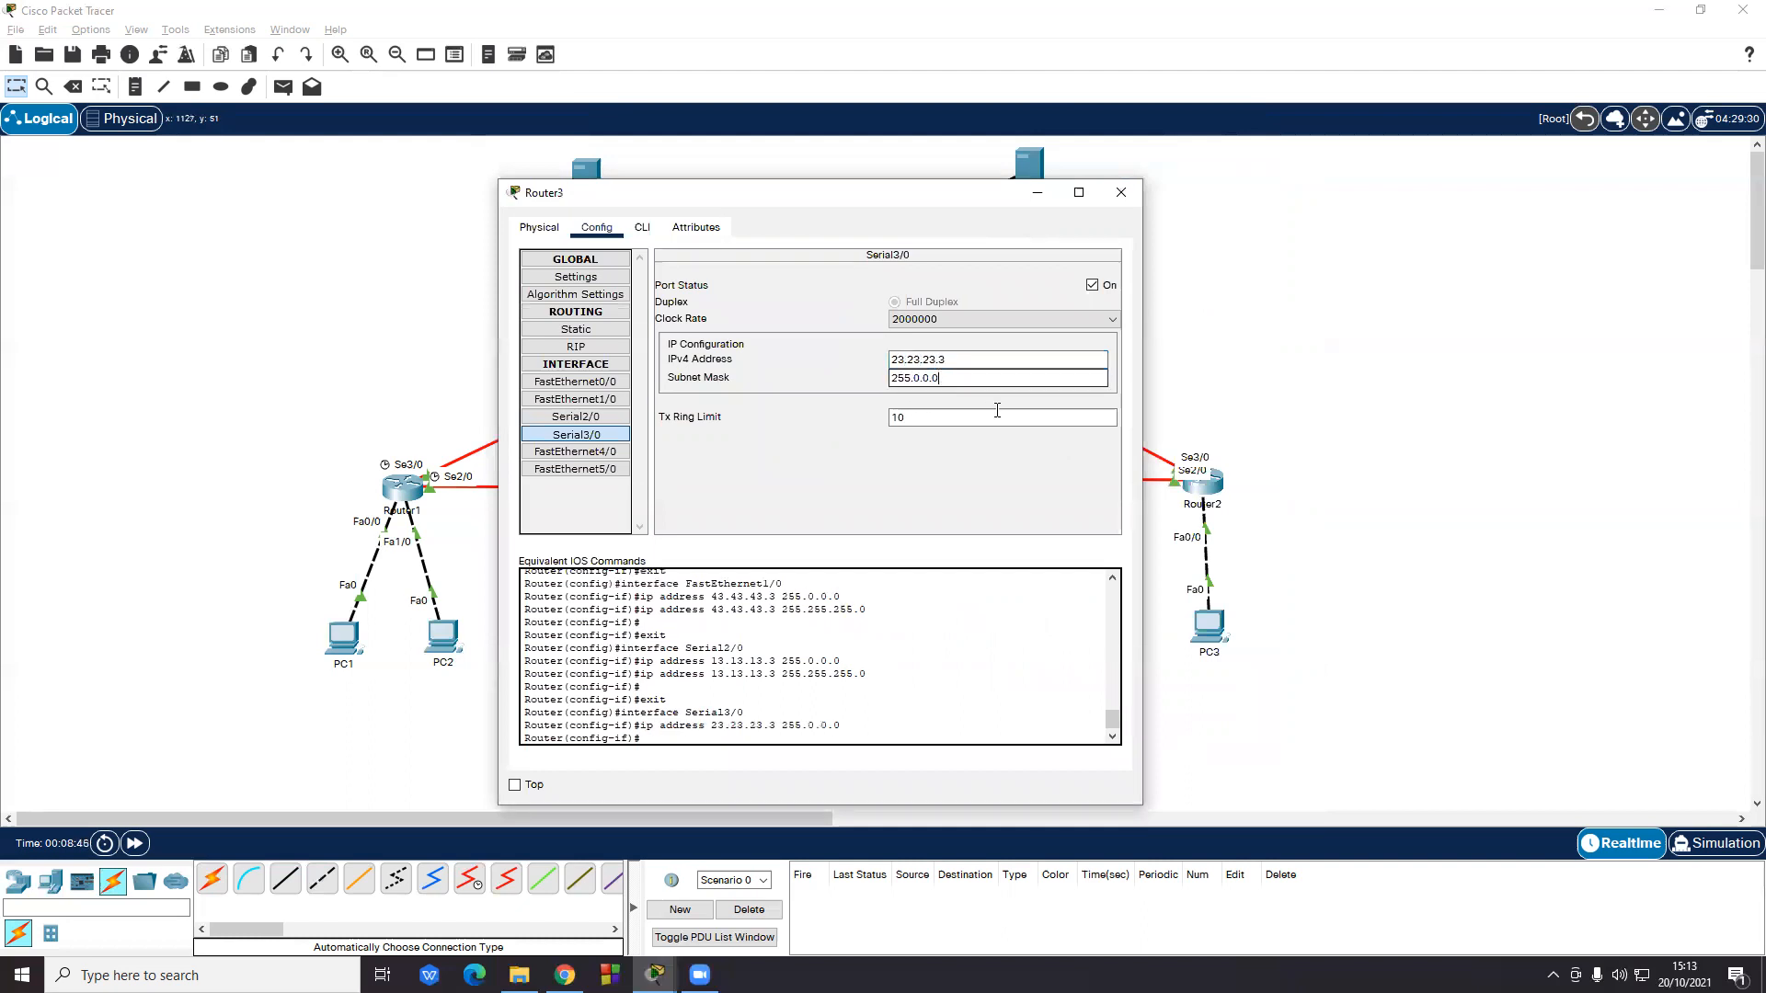
left_click_drag(960, 379, 858, 381)
type("255.255.255.0")
left_click(1121, 193)
- Give Server1 the static IPv4 address 33.33.33.1 with subnet mask 255.255.255.0
left_click(580, 188)
left_click(717, 200)
left_click(779, 200)
left_click(645, 276)
left_click(840, 304)
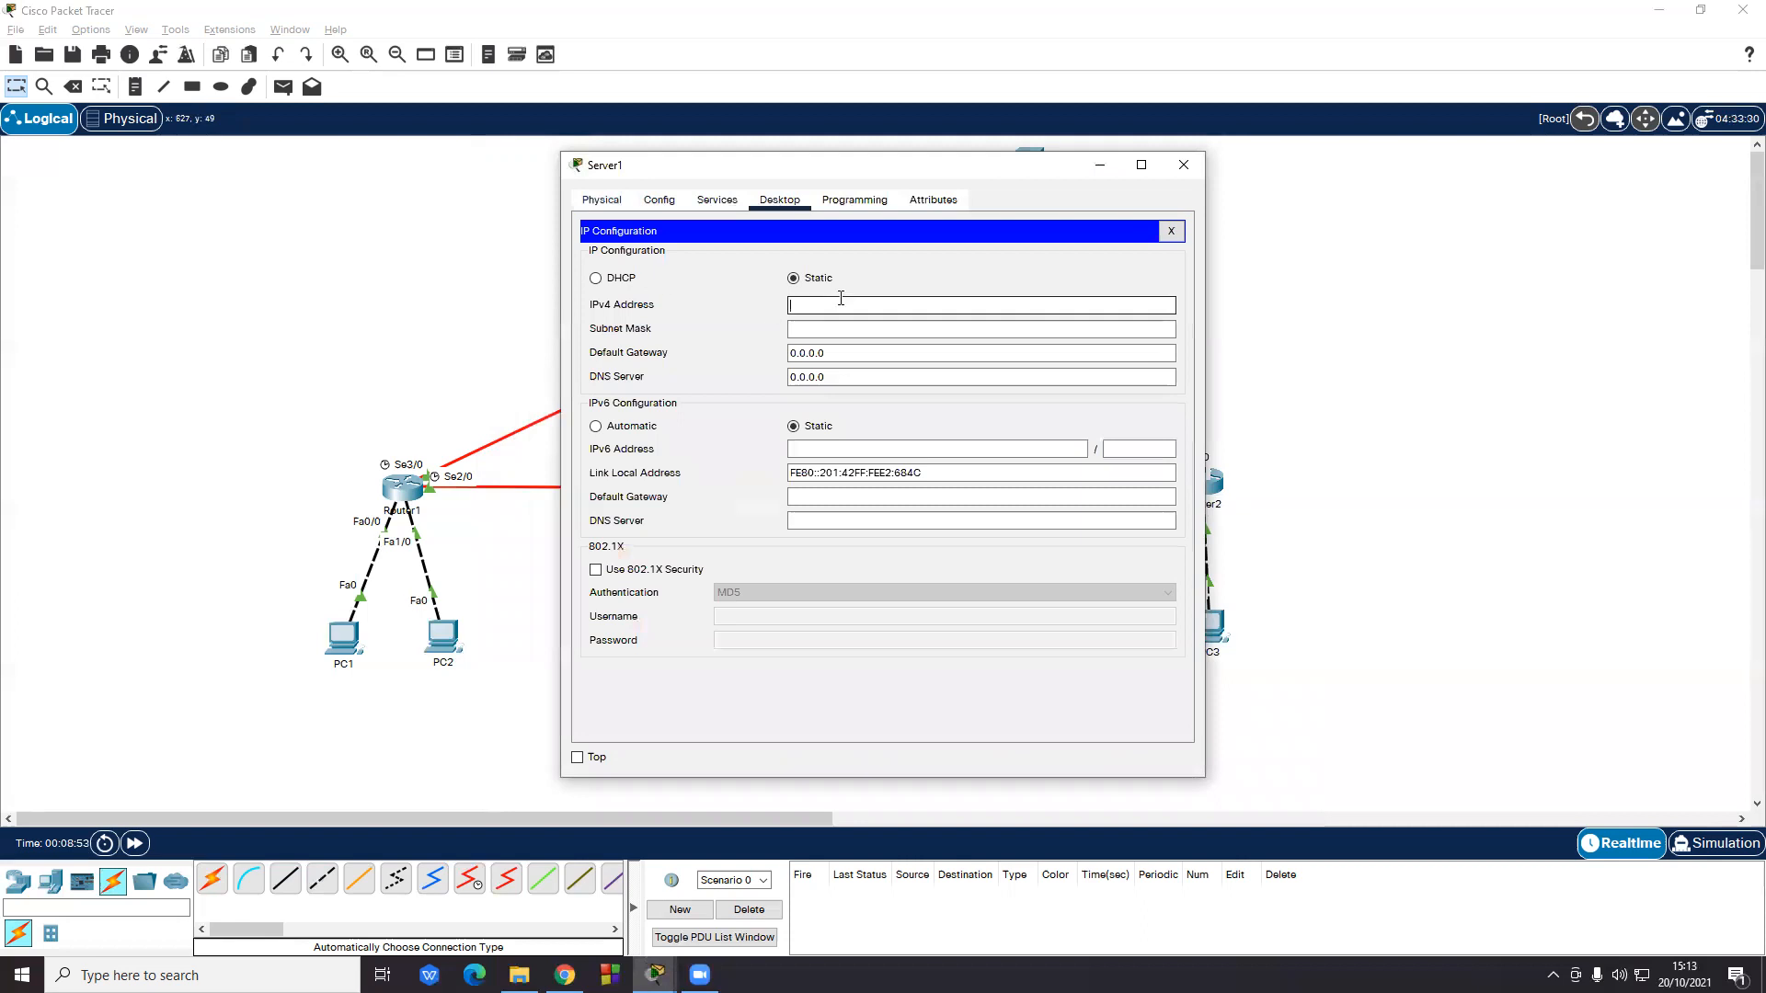
type("33.33.33.1")
left_click(846, 328)
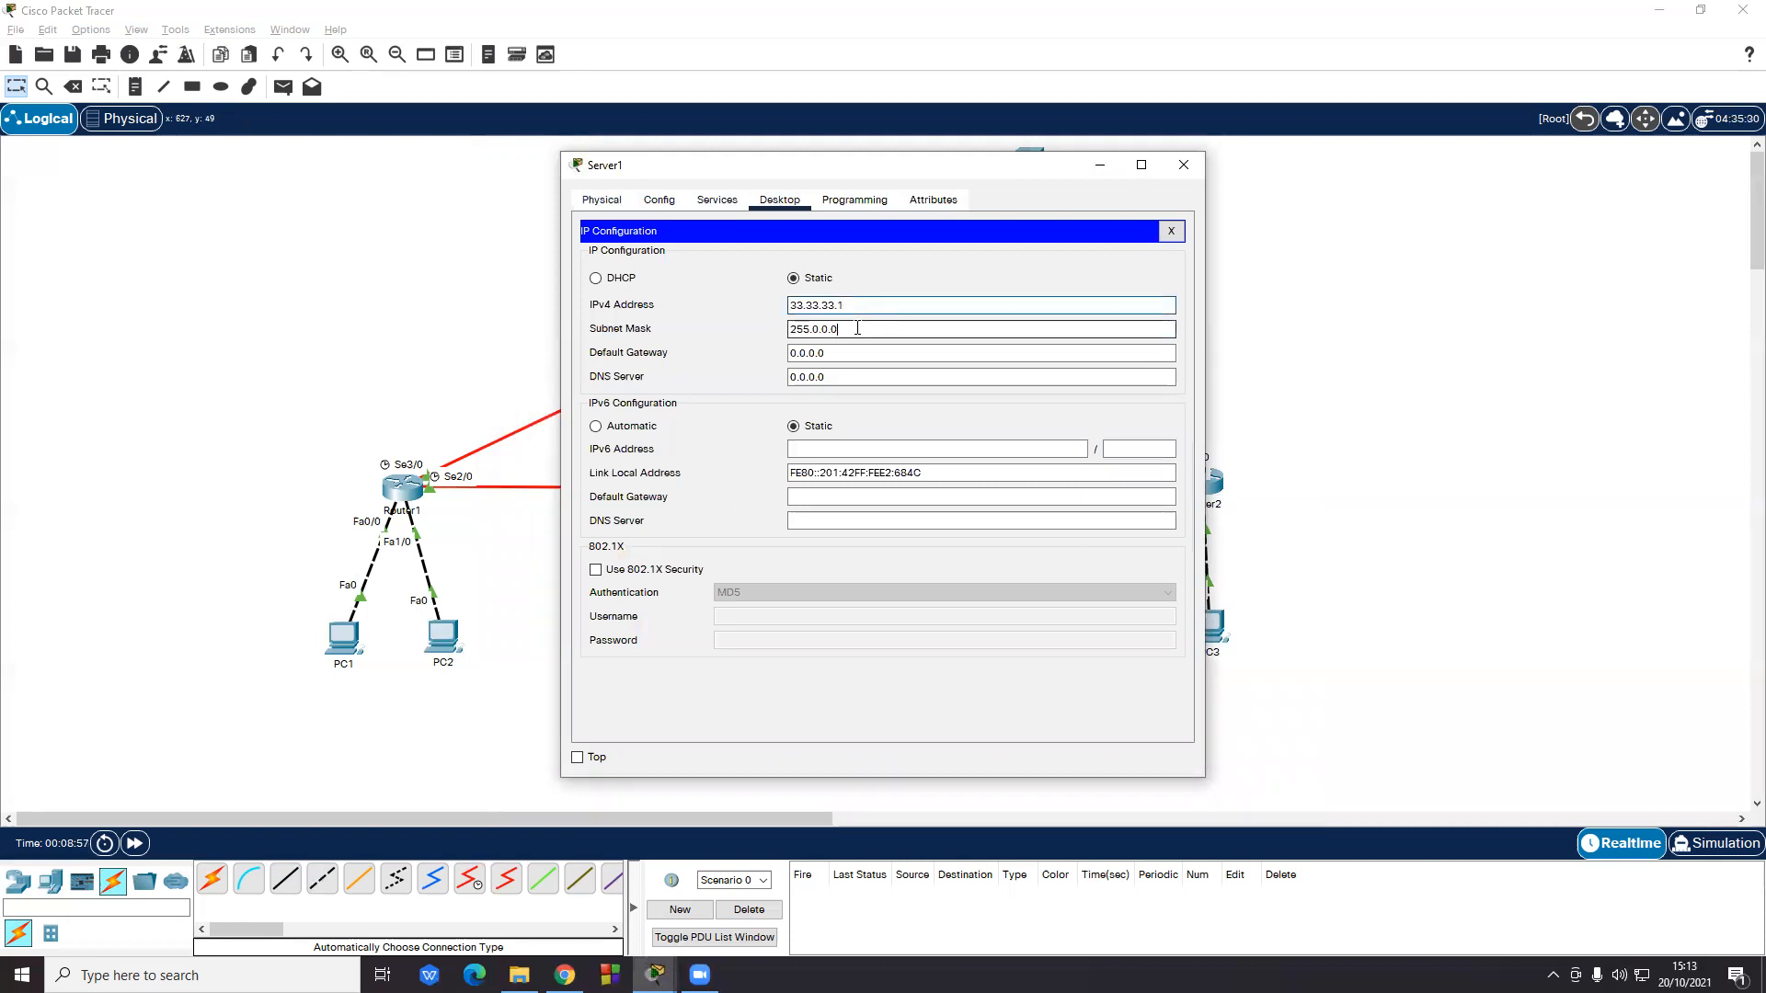
type("255.255.255.0")
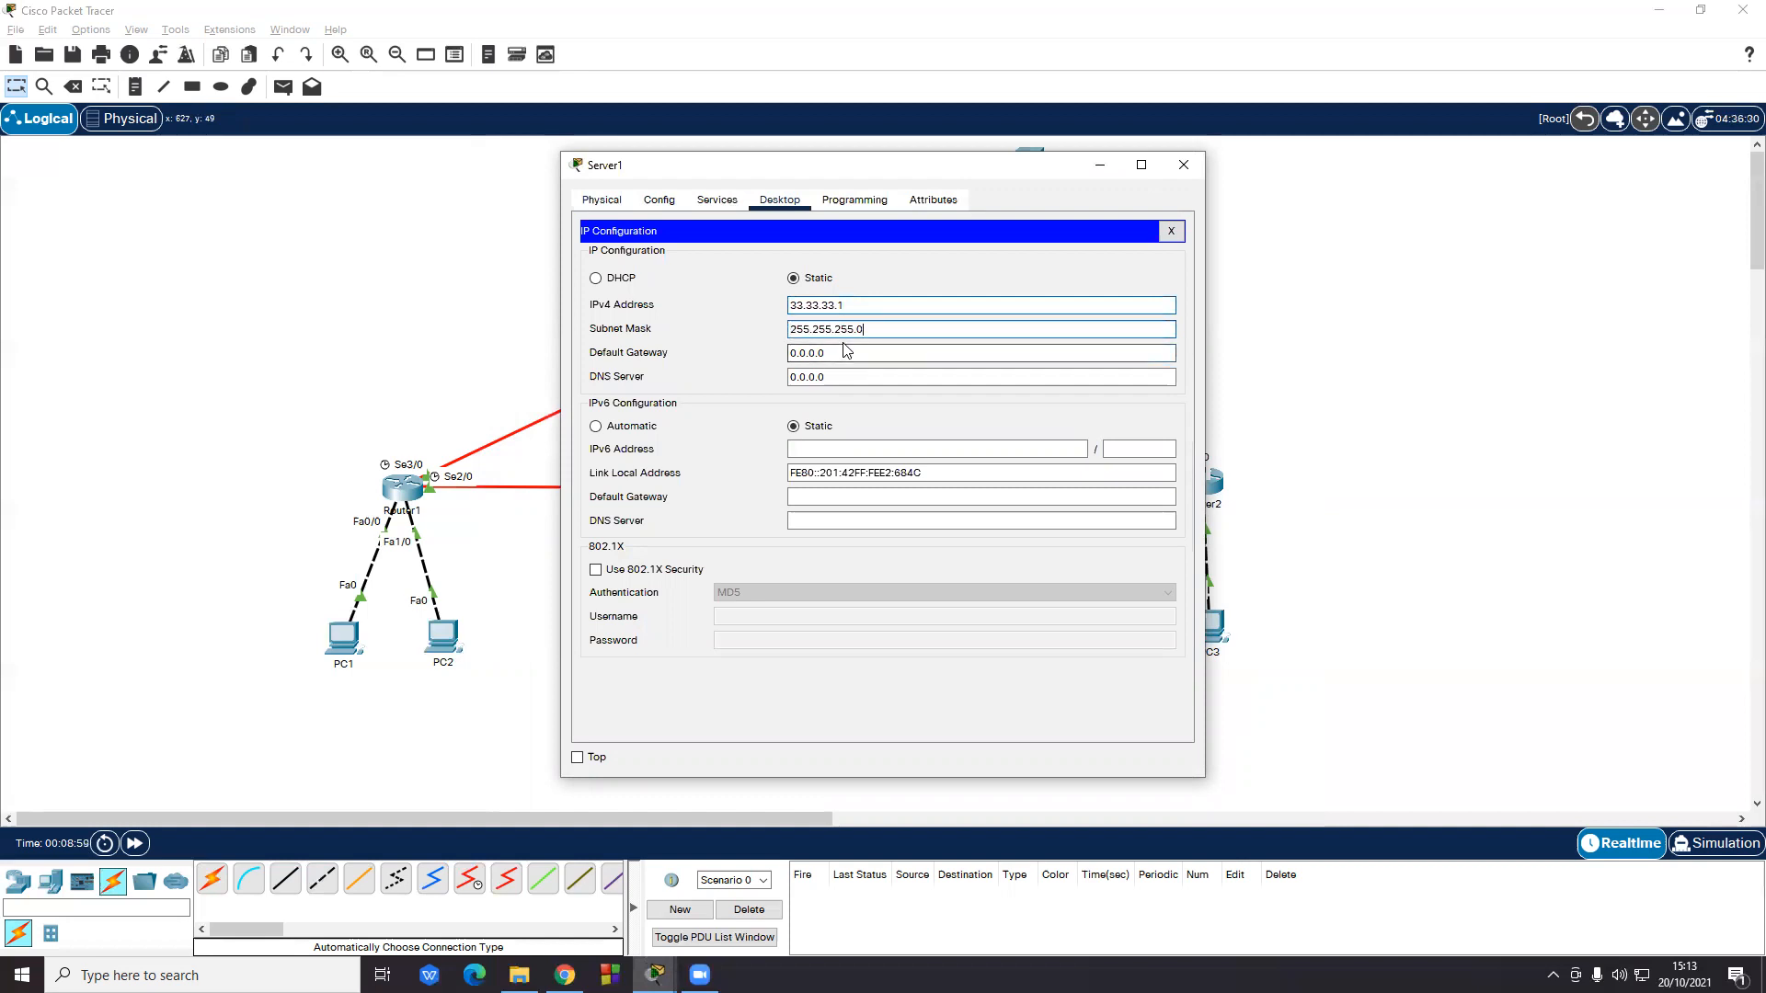
- Set Server1's default gateway to 33.33.33.3 and close its configuration window
left_click(914, 356)
type("33.33.33.3")
left_click(1184, 164)
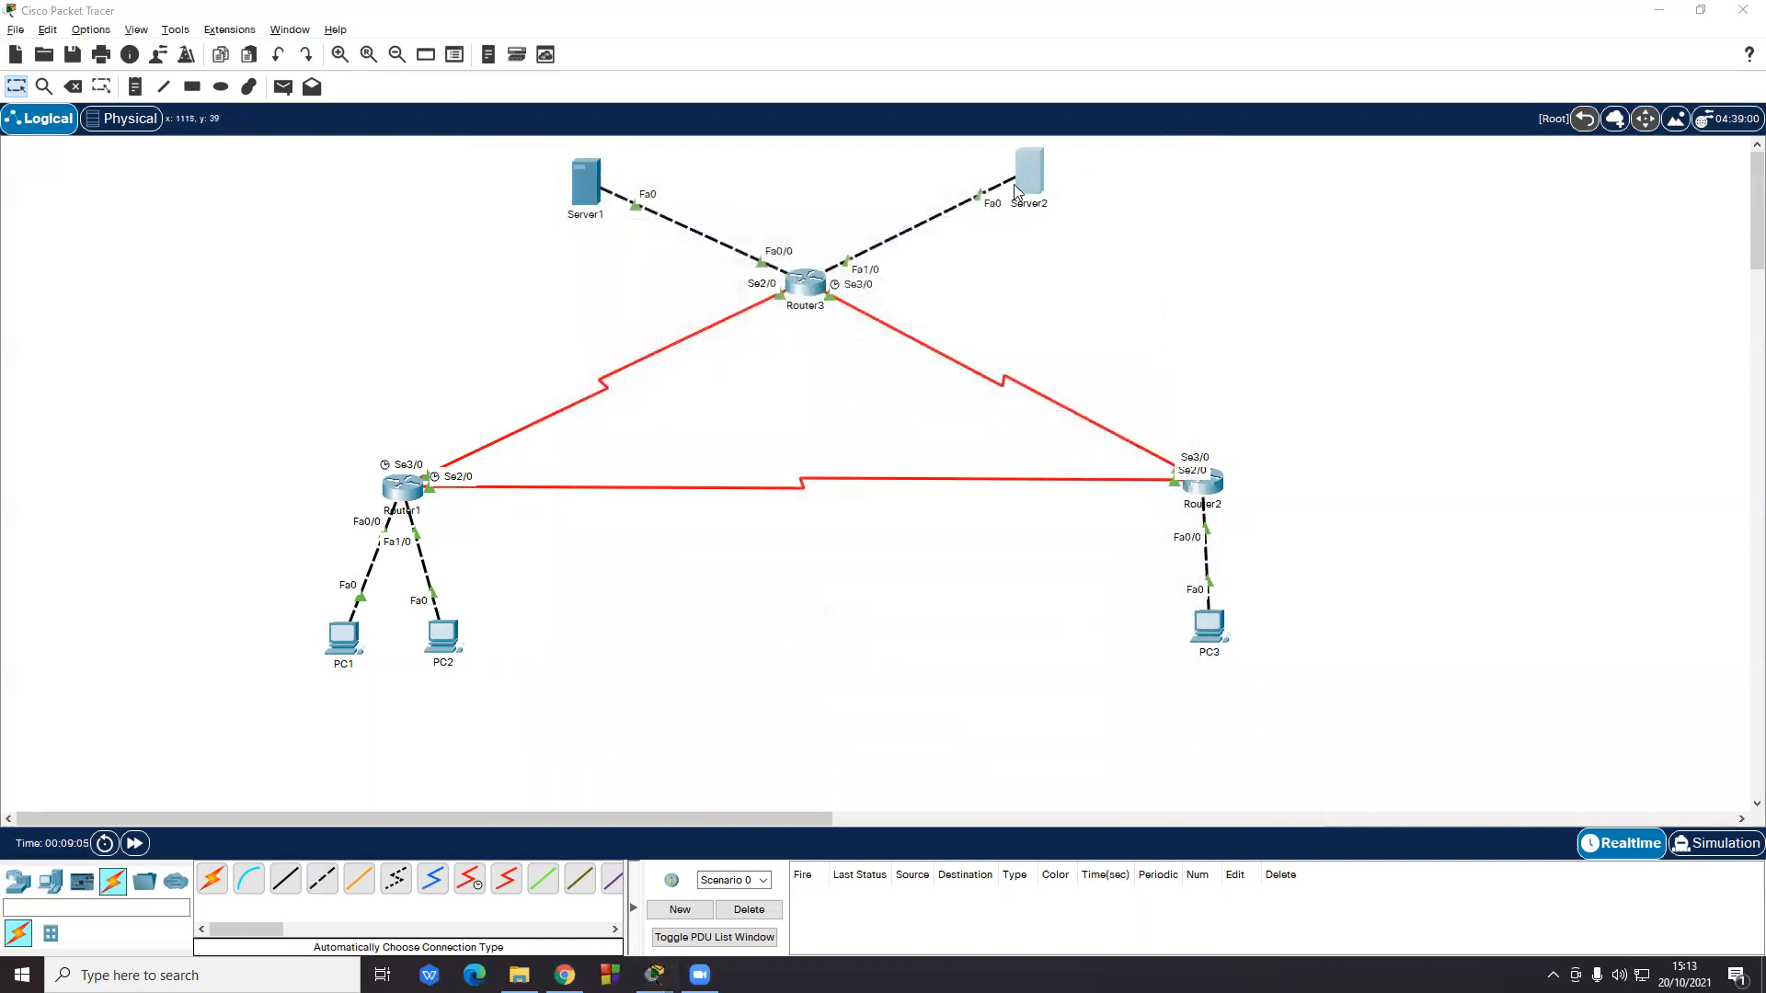
- Give Server2 the static IPv4 address 43.43.43.1 with subnet mask 255.255.255.0
left_click(1018, 192)
left_click(779, 199)
left_click(642, 274)
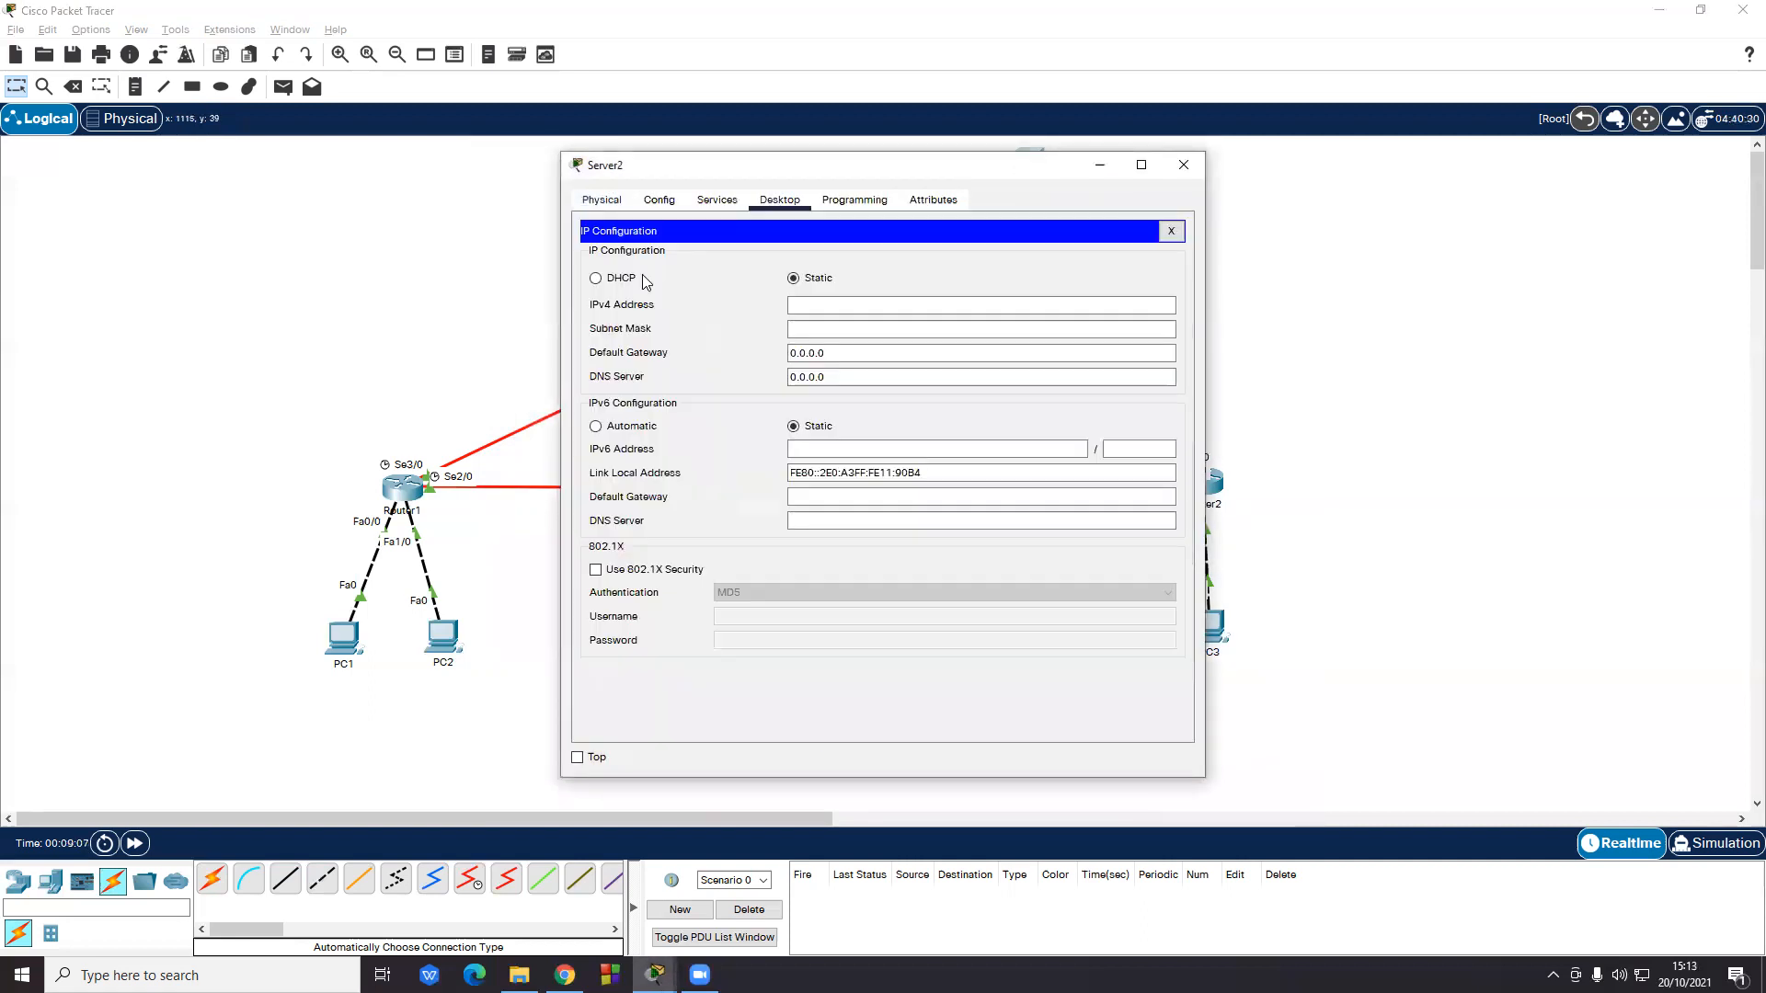
left_click(804, 303)
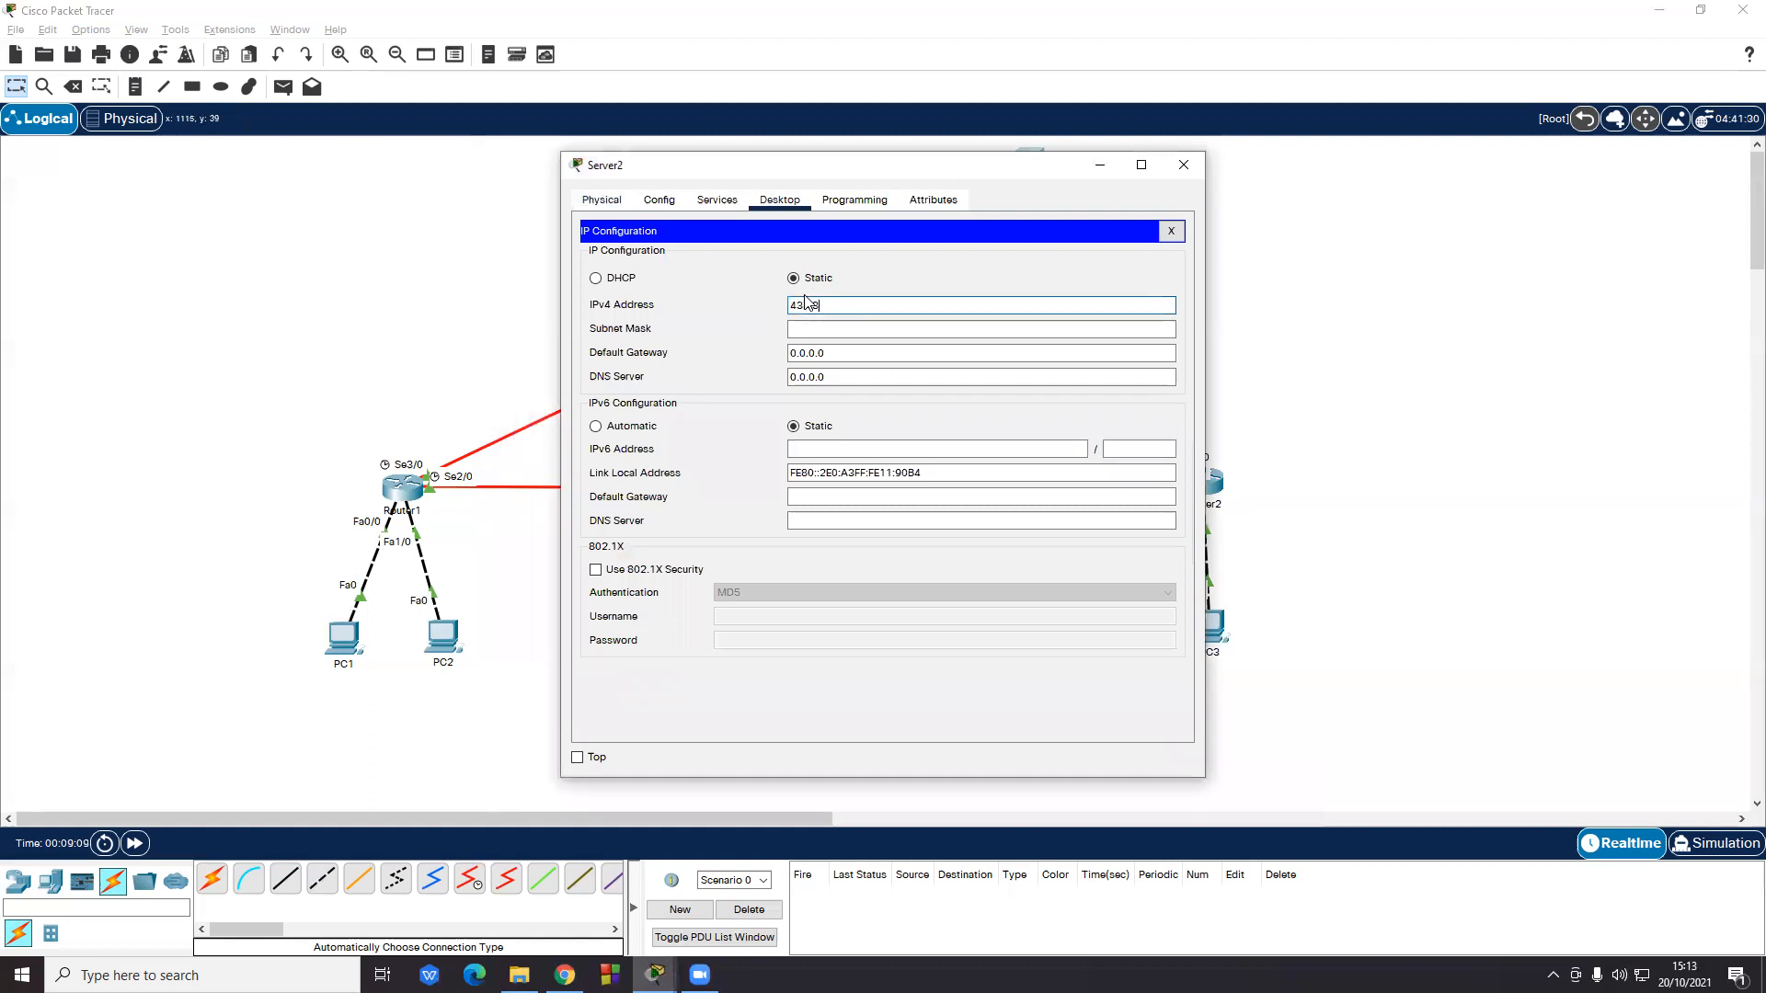
type(".43.1")
left_click(844, 328)
left_click_drag(849, 329, 750, 325)
type("255.255.255.0")
- Set Server2's default gateway to 43.43.43.3 and close its configuration window
left_click(863, 354)
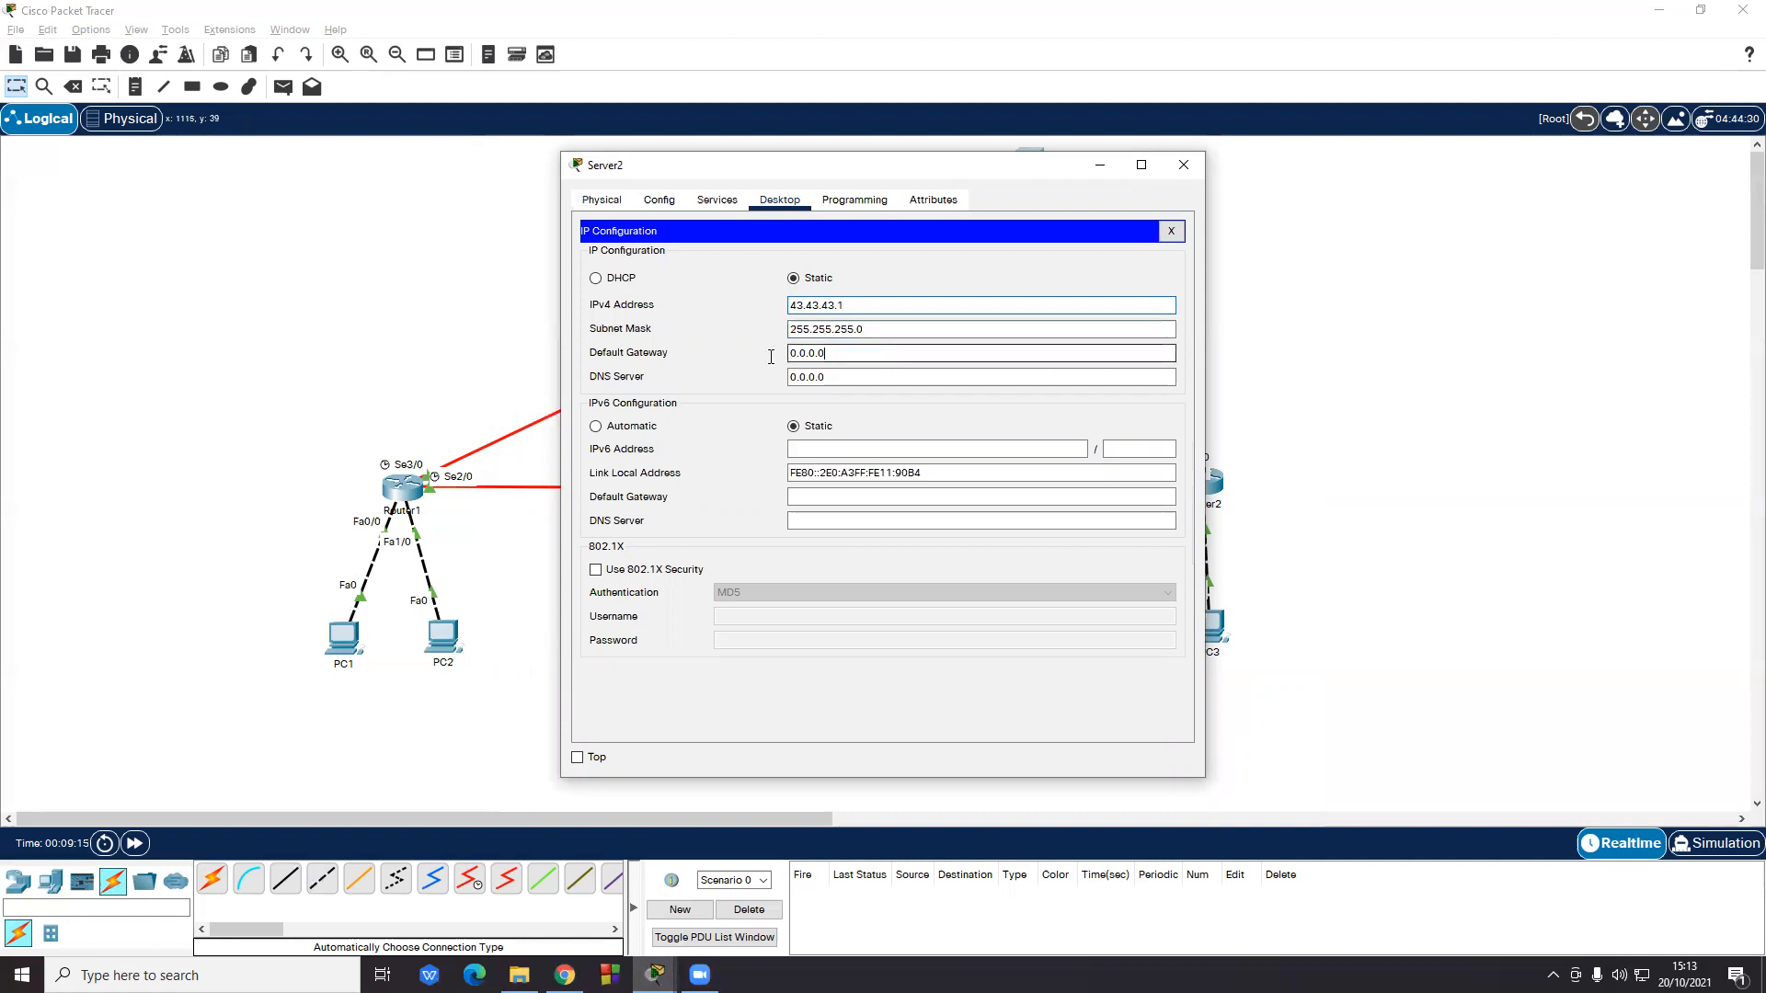
type("43.4")
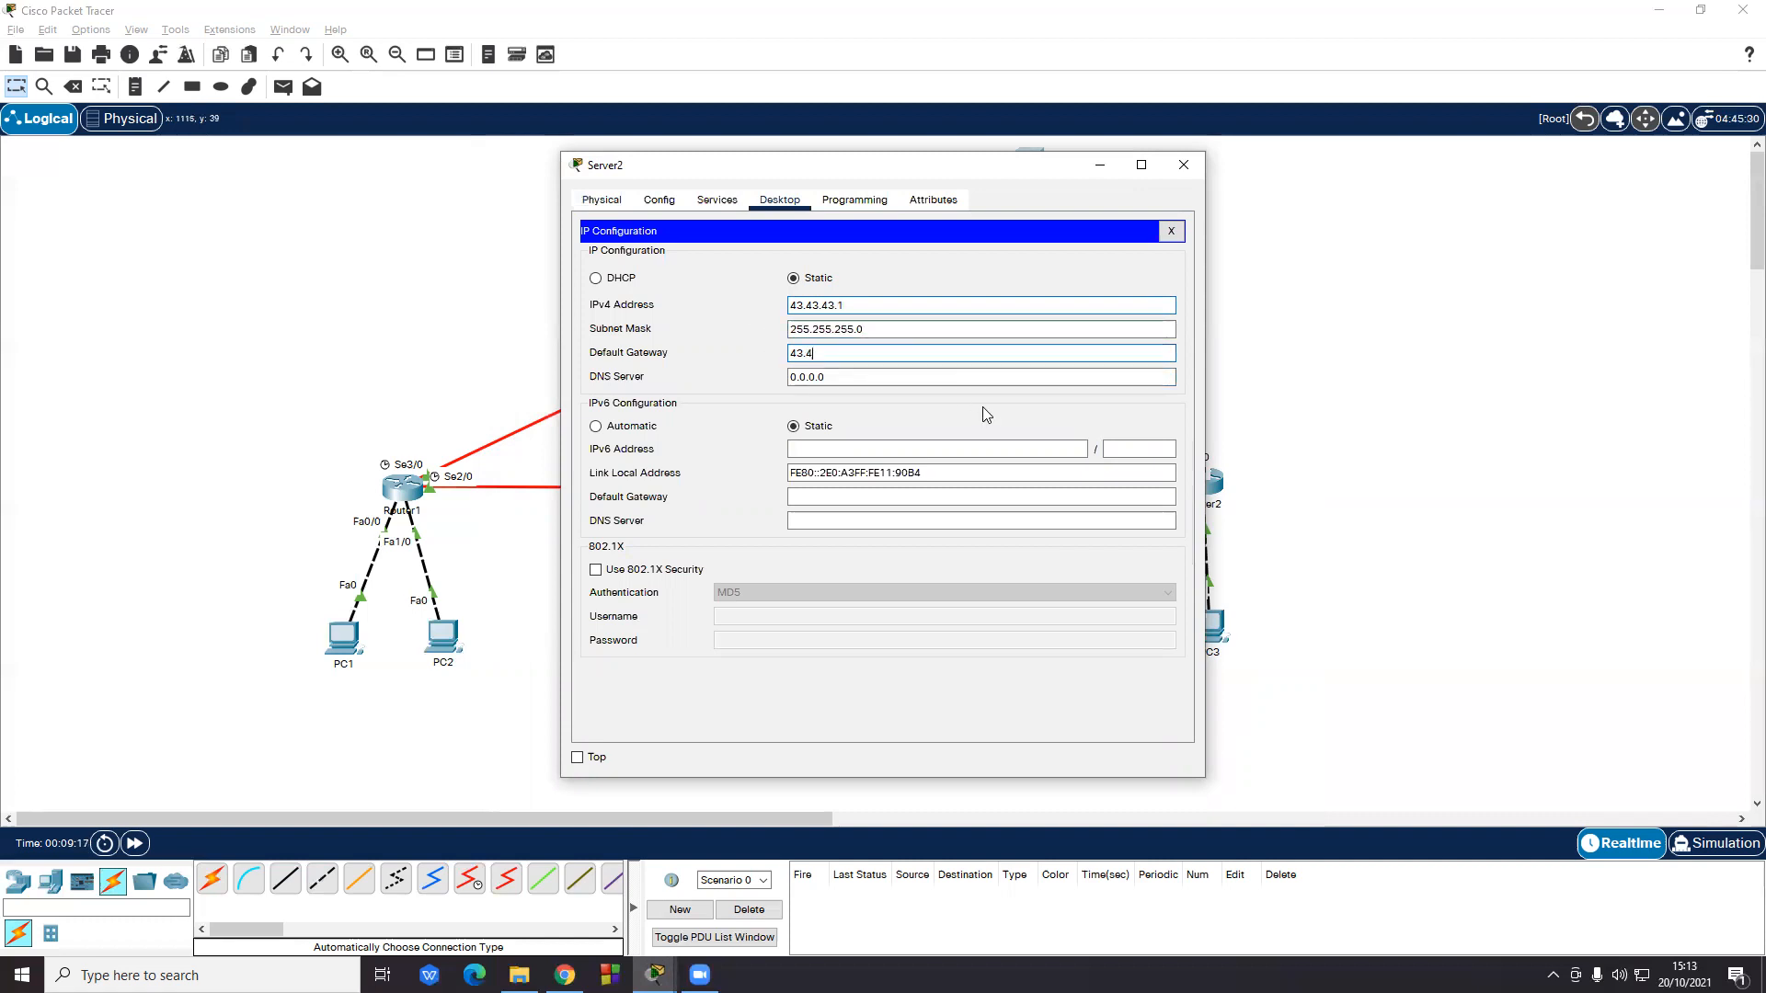
type("3.43.3")
left_click(1184, 168)
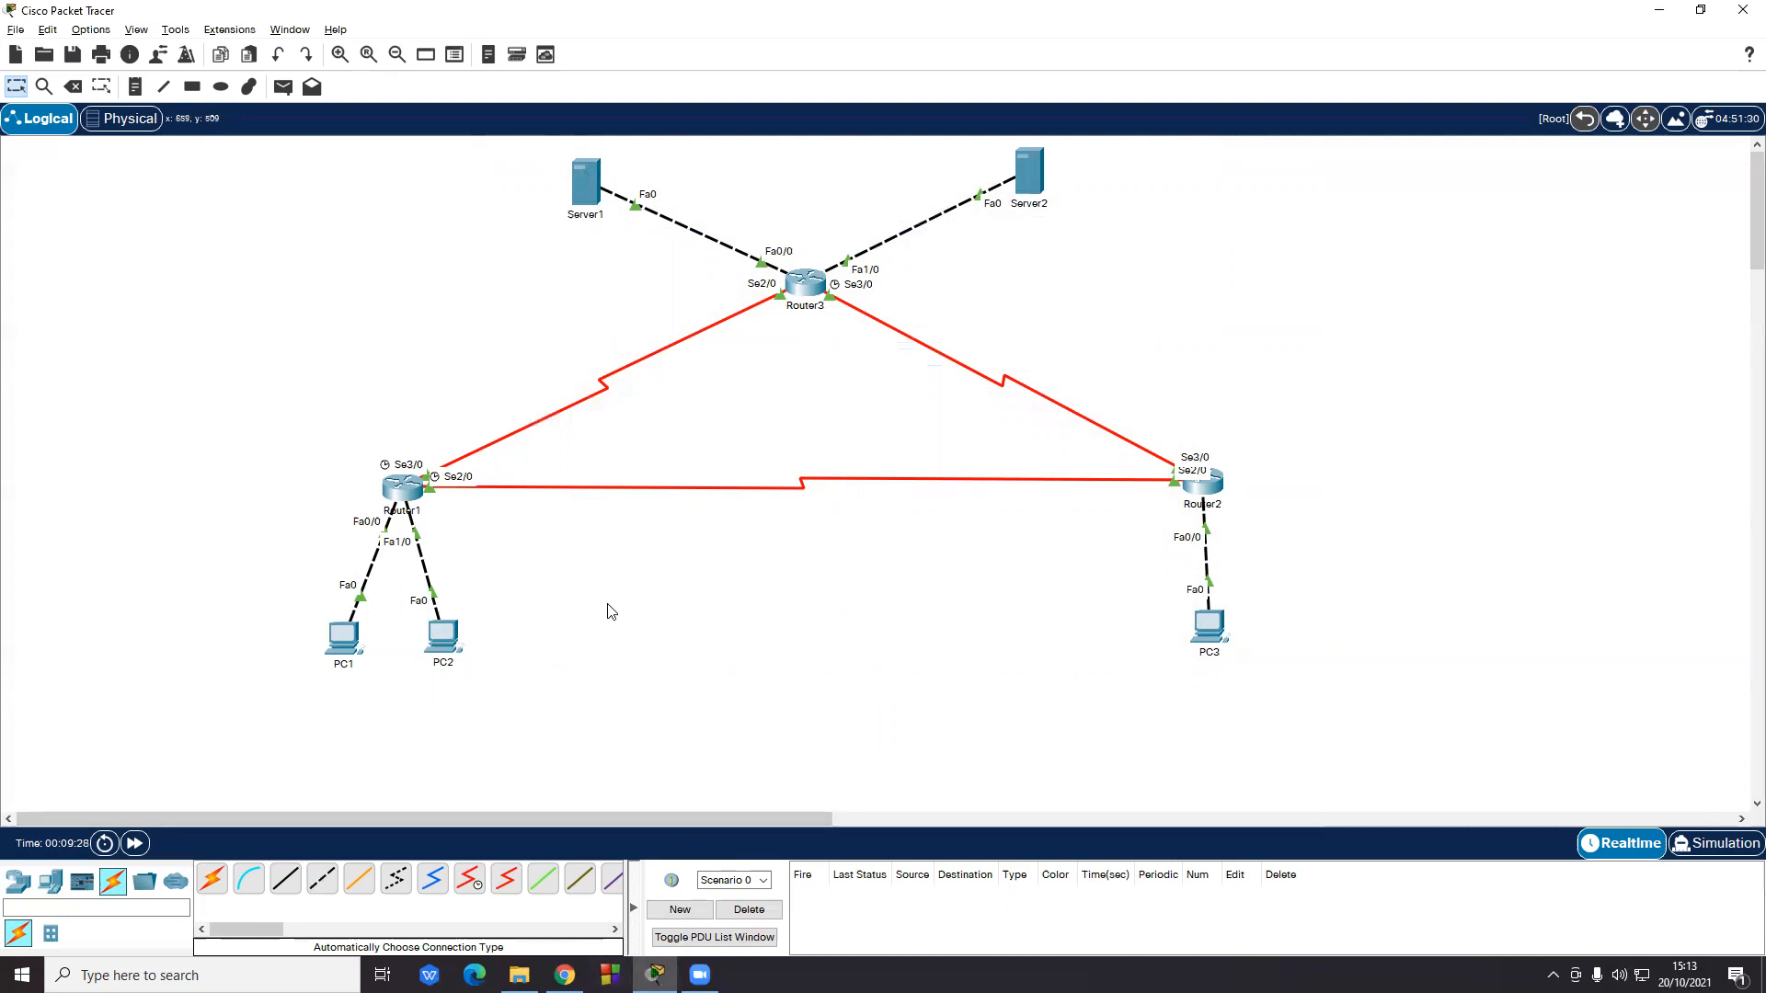
- Check the static routing table on the web page, open Router1's static routing settings and place that window beside the table
left_click(565, 975)
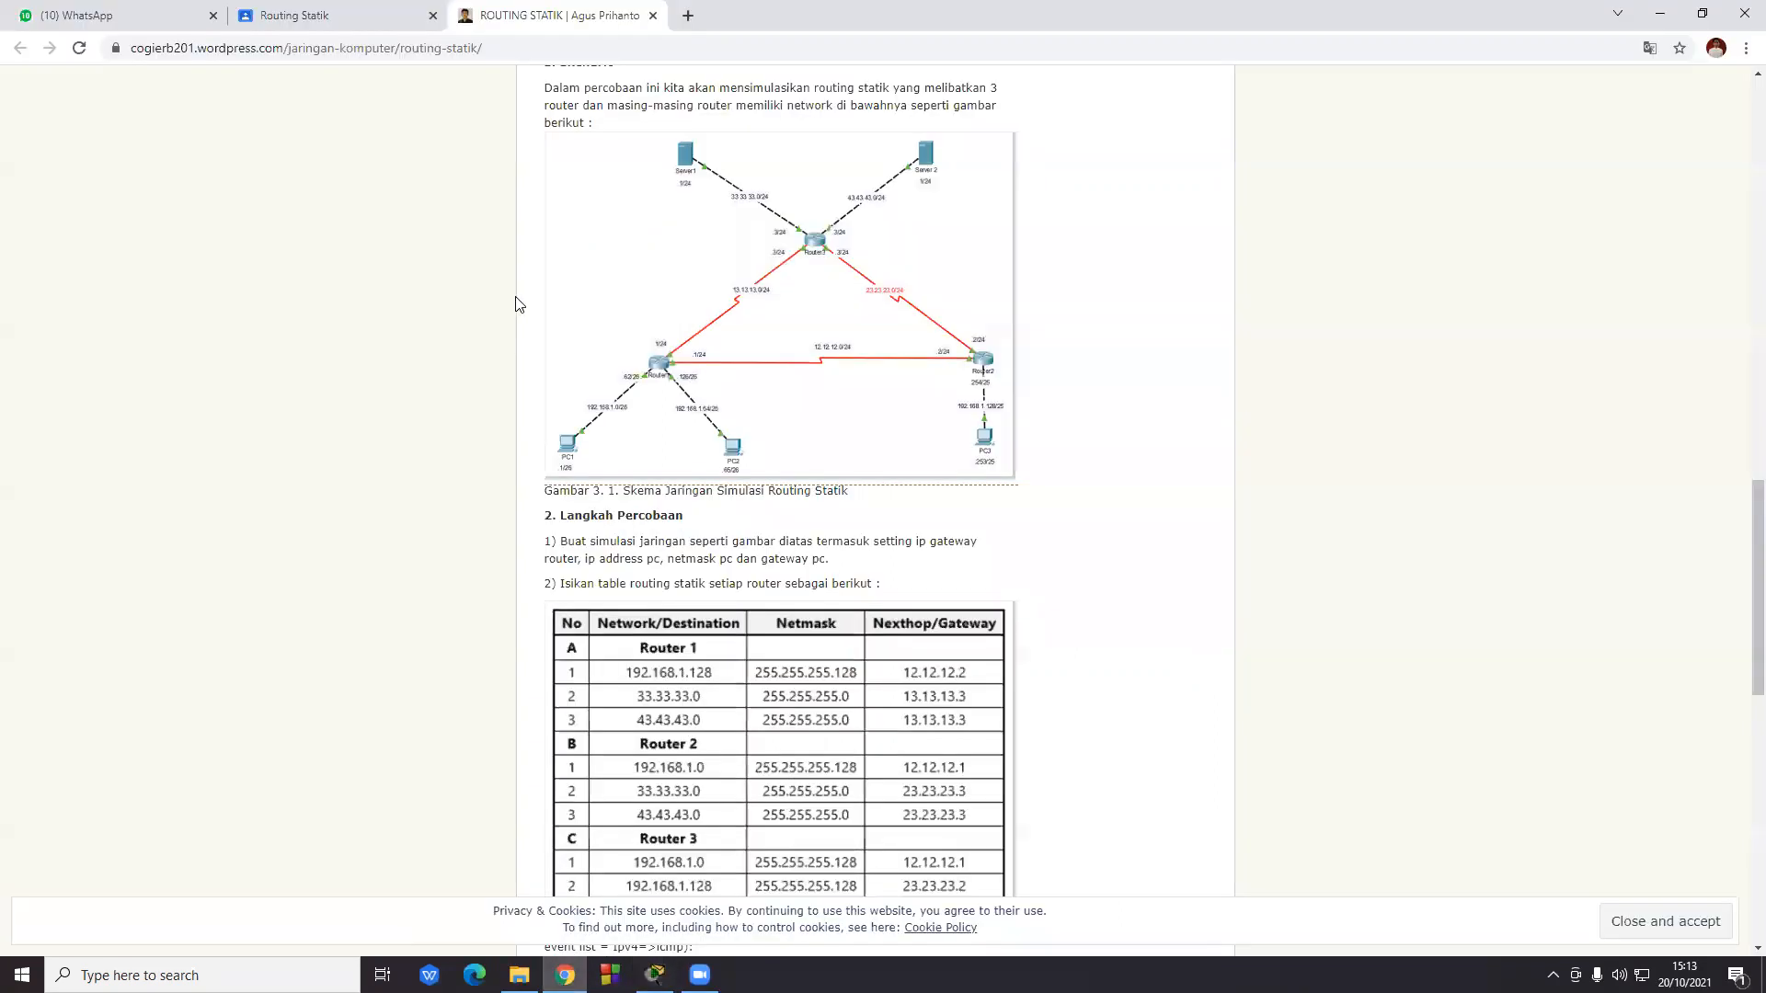
scroll(726, 646, "down", 1)
scroll(727, 647, "down", 2)
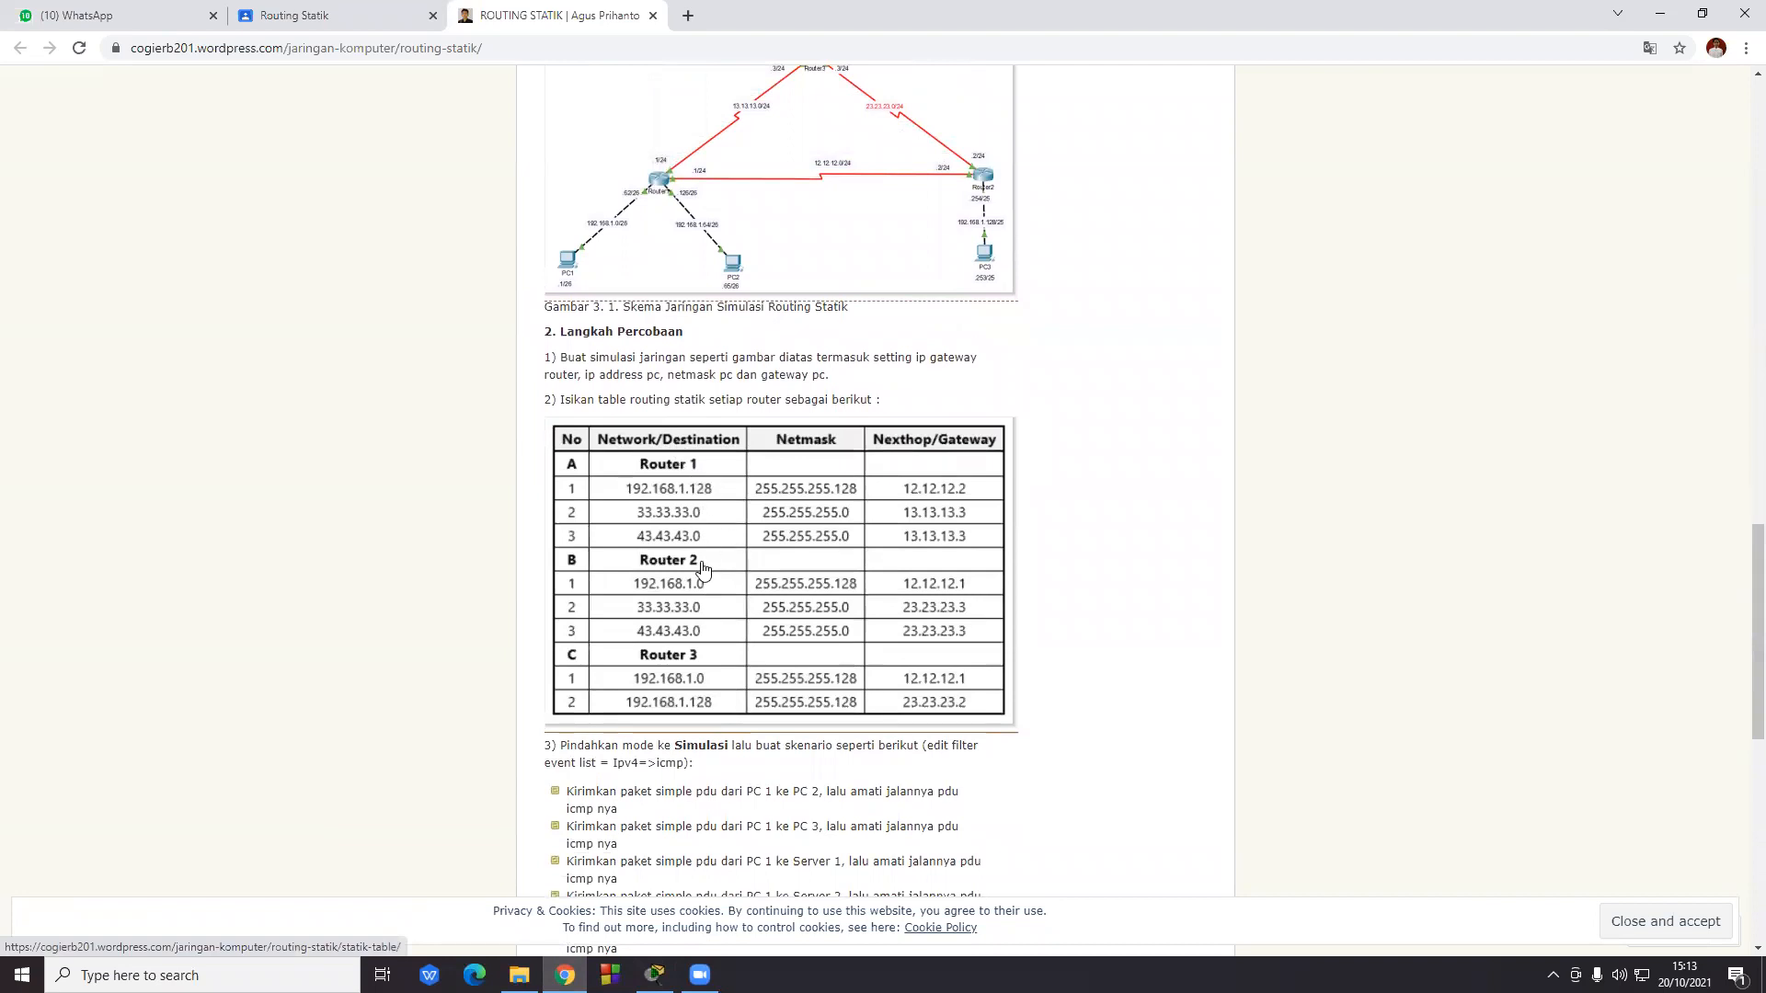
mouse_move(655, 975)
left_click(637, 894)
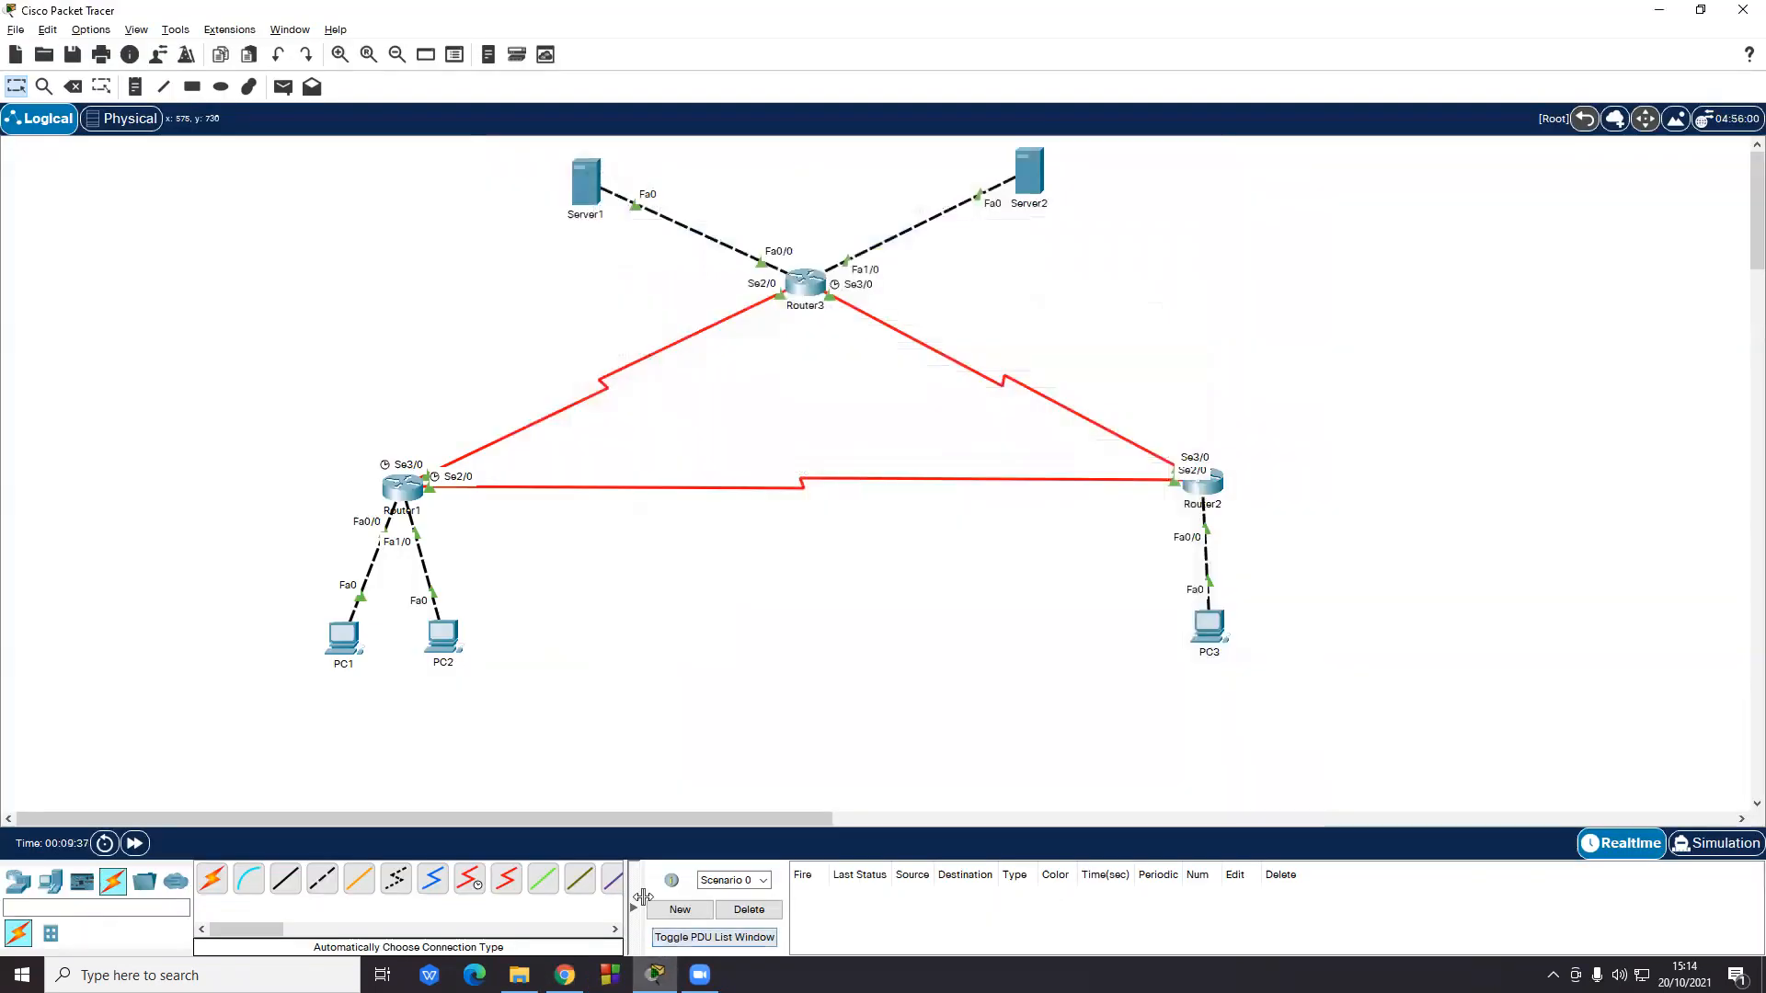
left_click(403, 498)
left_click(640, 302)
left_click(831, 267)
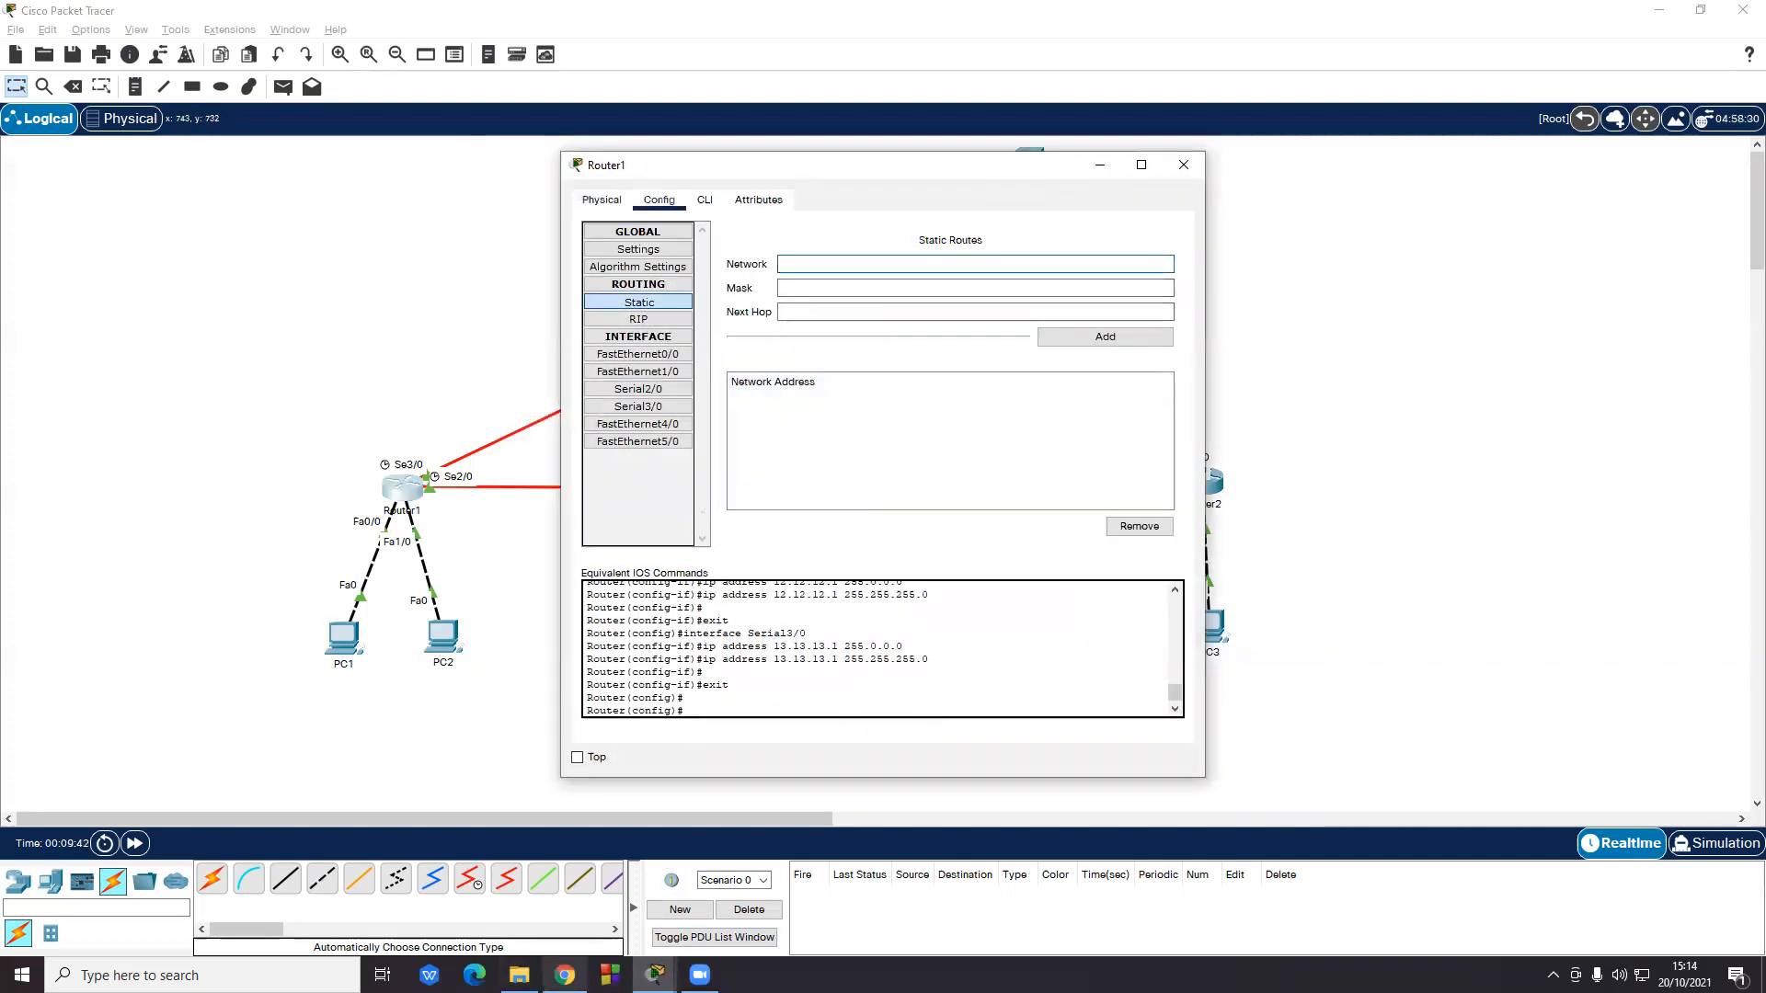
left_click(565, 975)
mouse_move(654, 975)
left_click(753, 894)
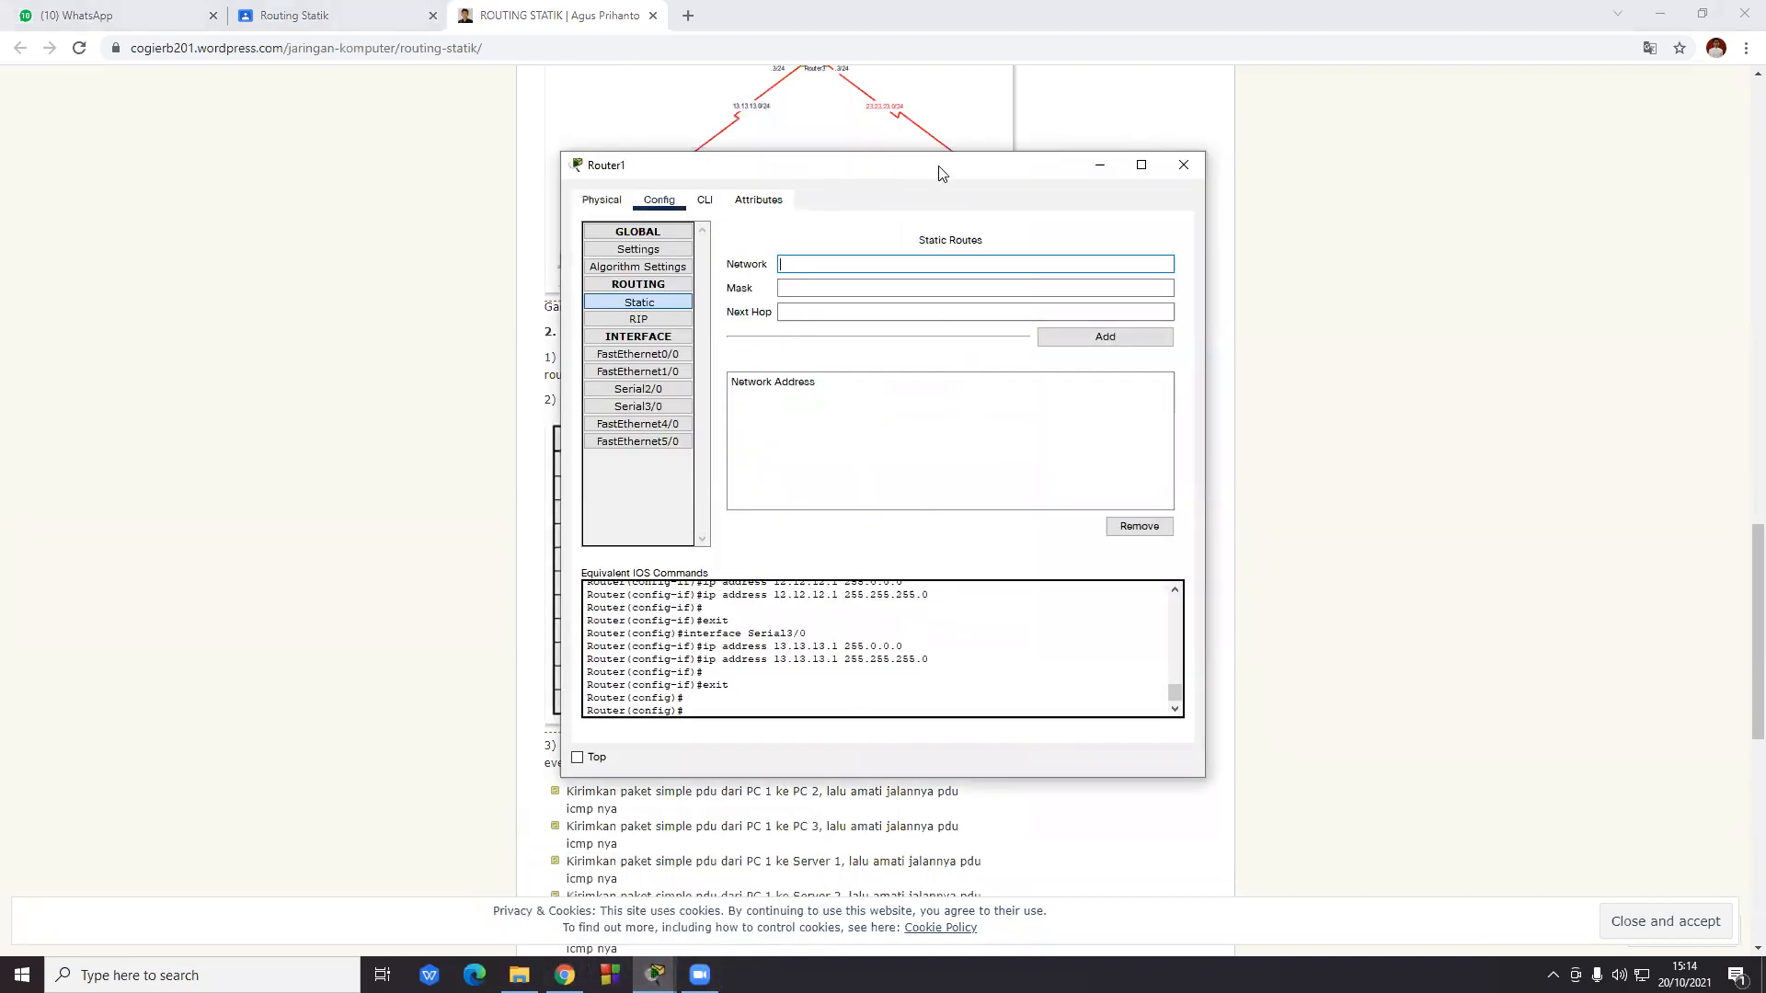
left_click_drag(941, 173, 1404, 238)
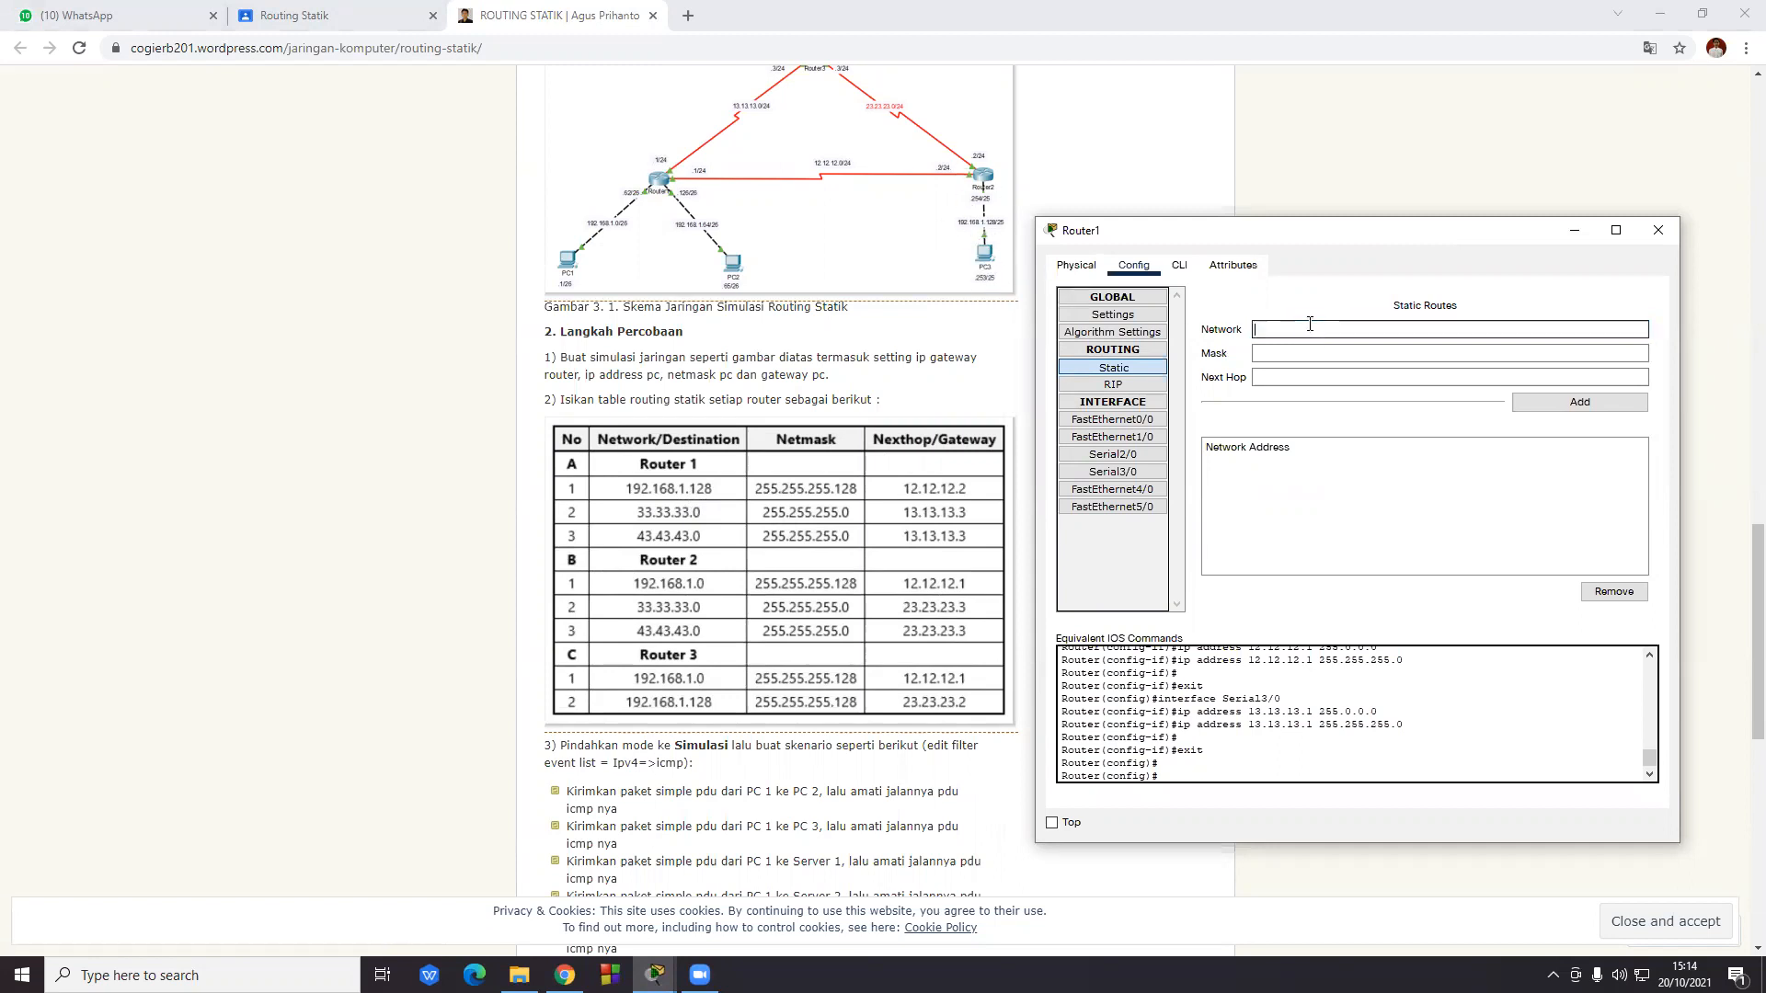
- Add a static route on Router1 to network 192.168.1.128 with mask 255.255.255.128 and next hop 12.12.12.2
type("168.1.128")
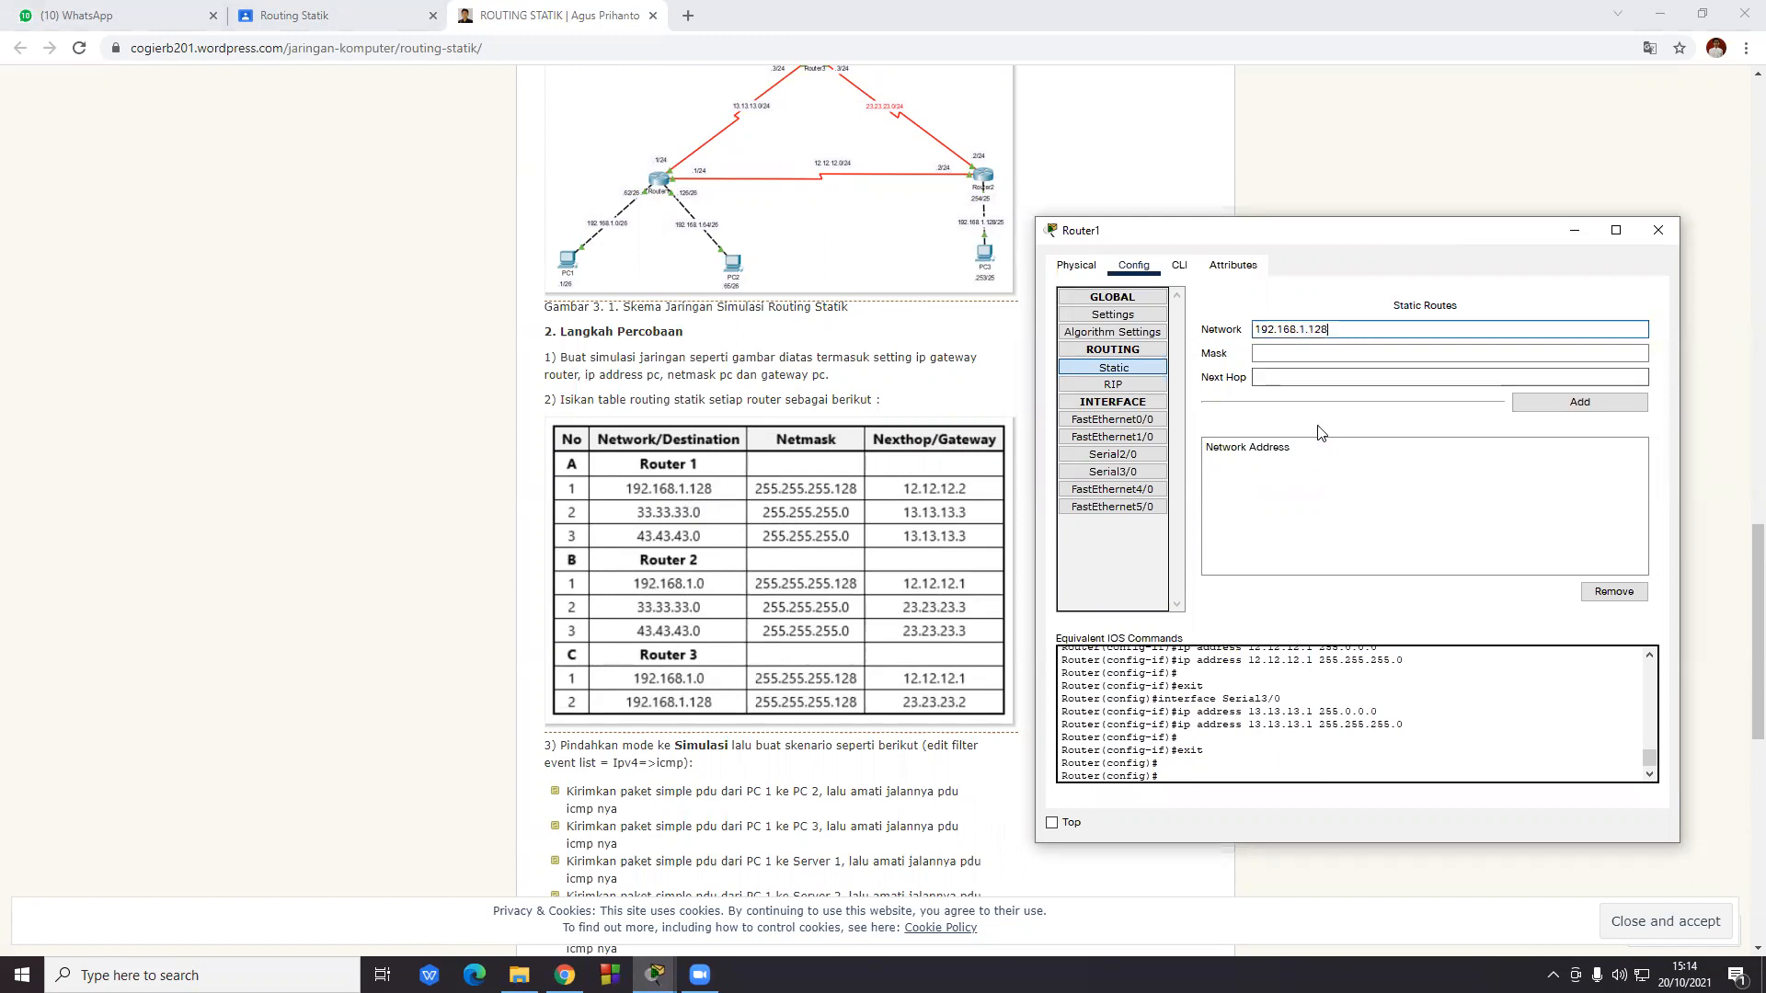
left_click(1322, 351)
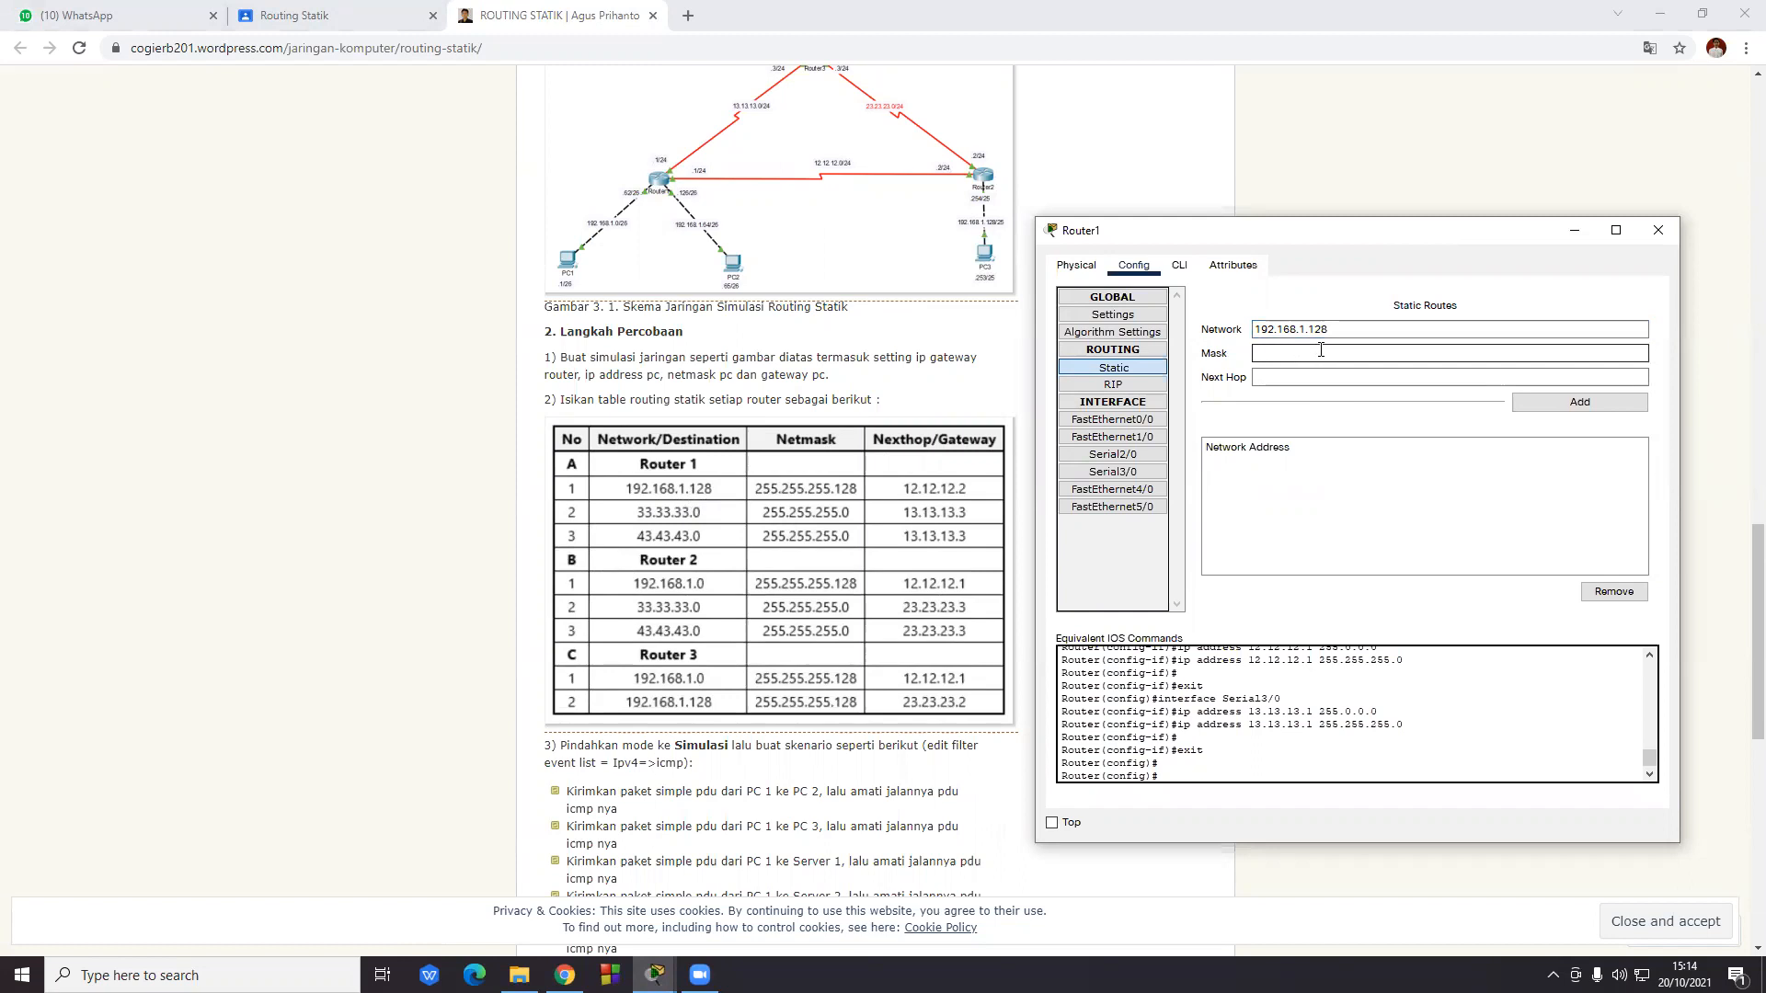
type("255.255.255.128")
left_click(1315, 378)
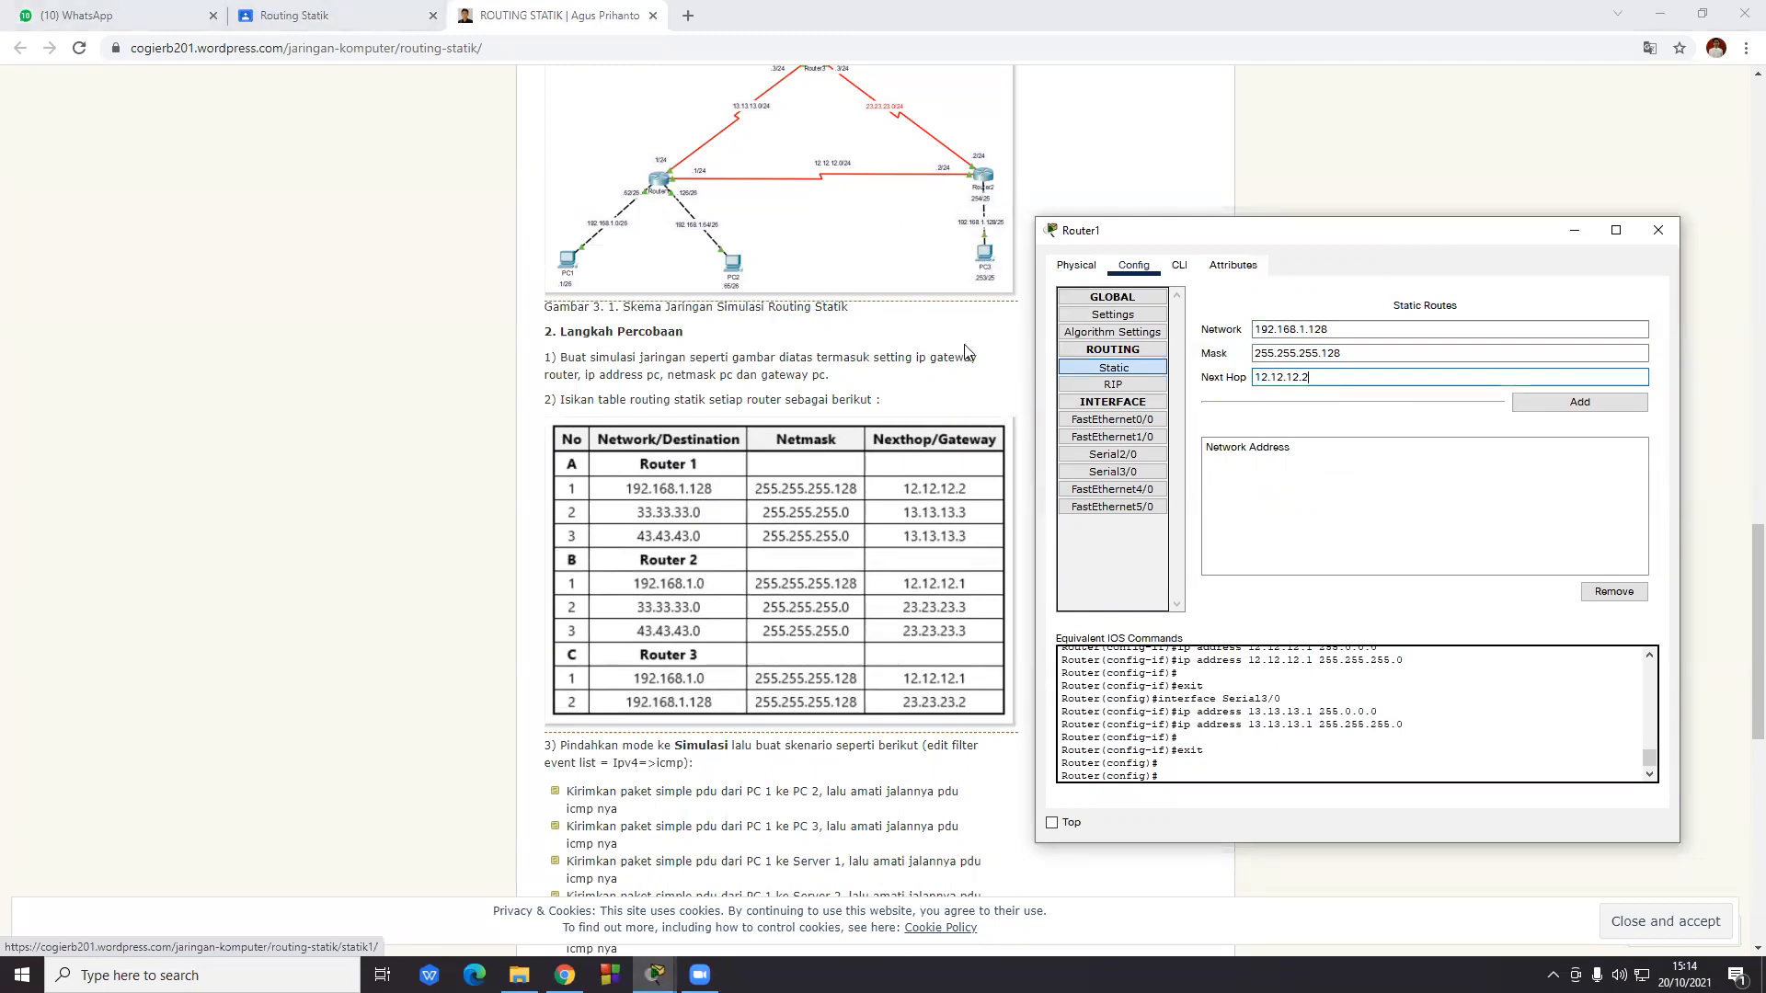
left_click(1592, 411)
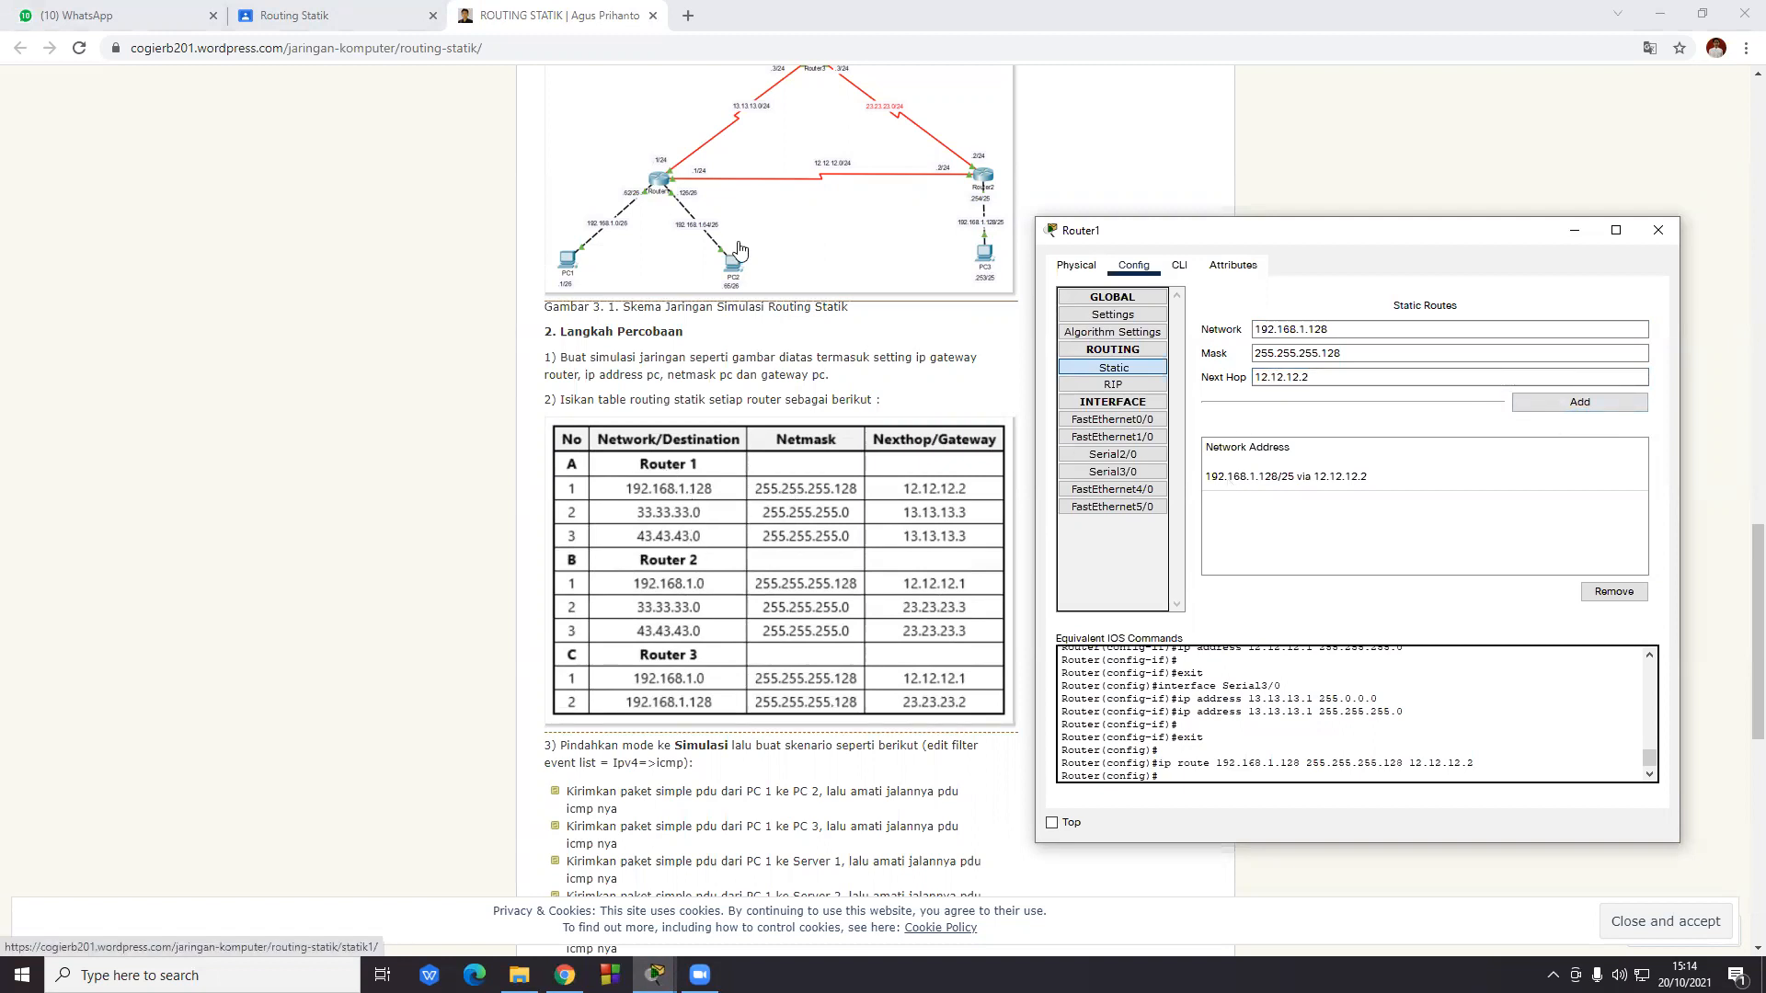
- Add a static route on Router1 to network 33.33.33.0 with mask 255.255.255.0 and next hop 13.13.13.3
scroll(720, 262, "up", 2)
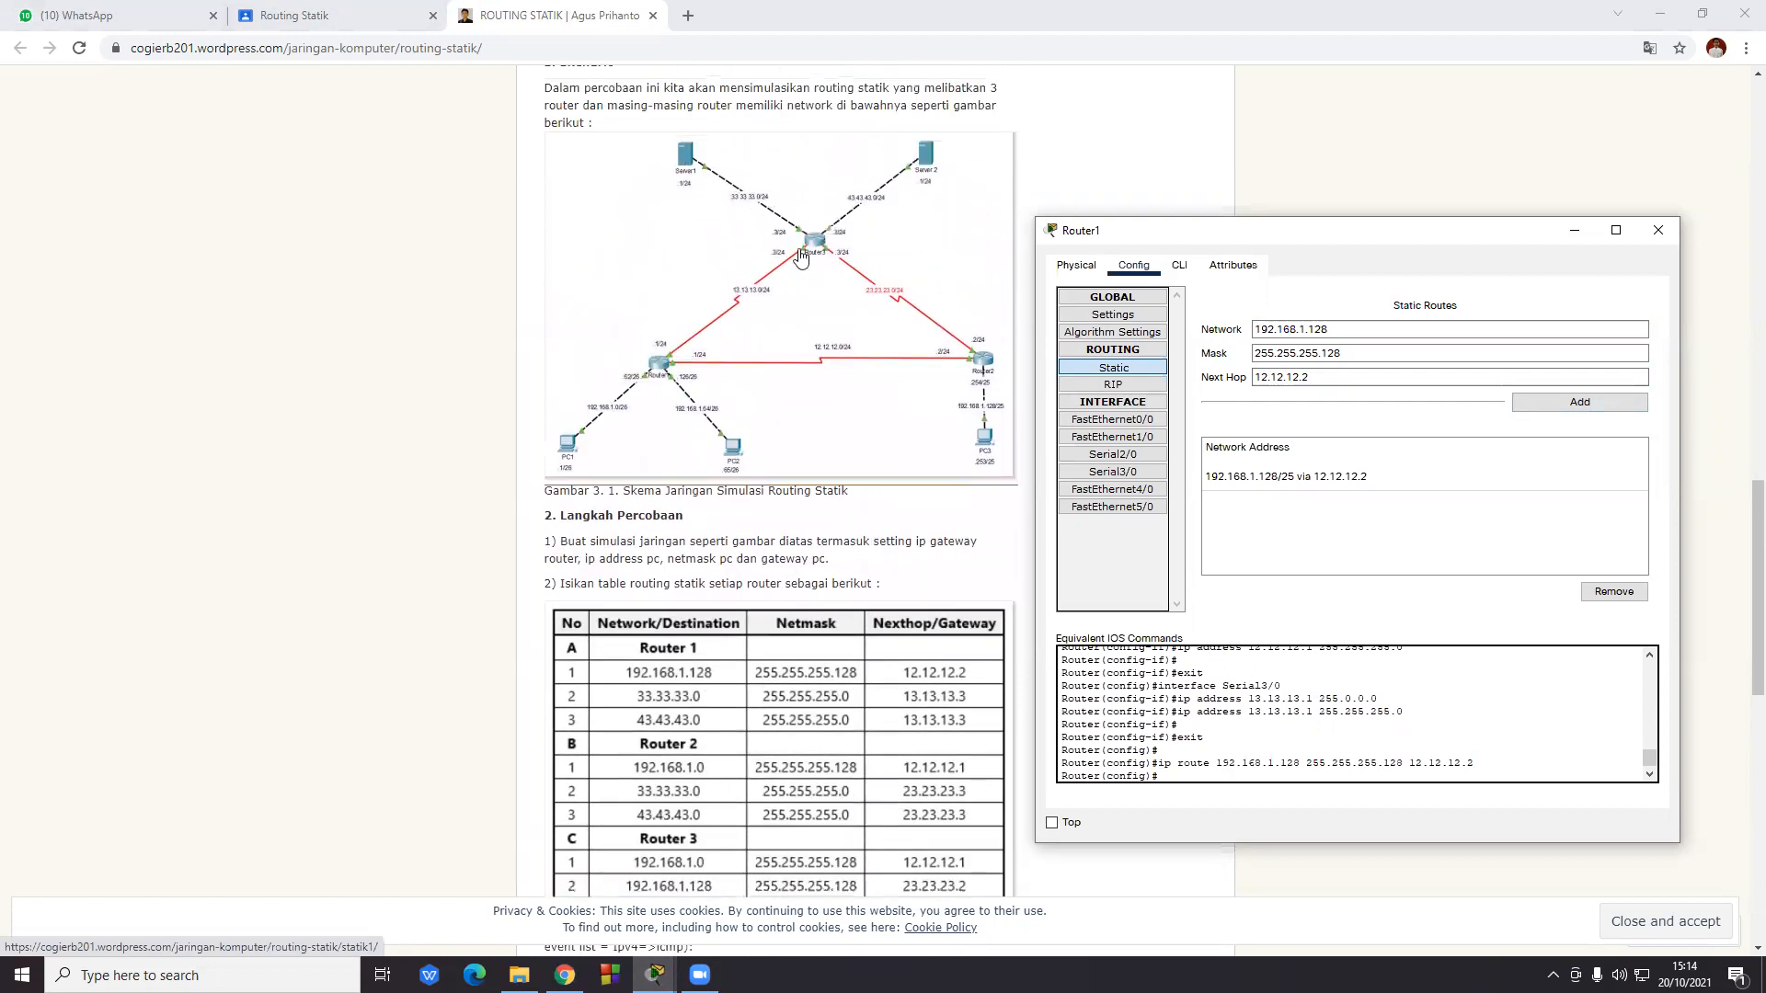
left_click_drag(1341, 335, 1244, 328)
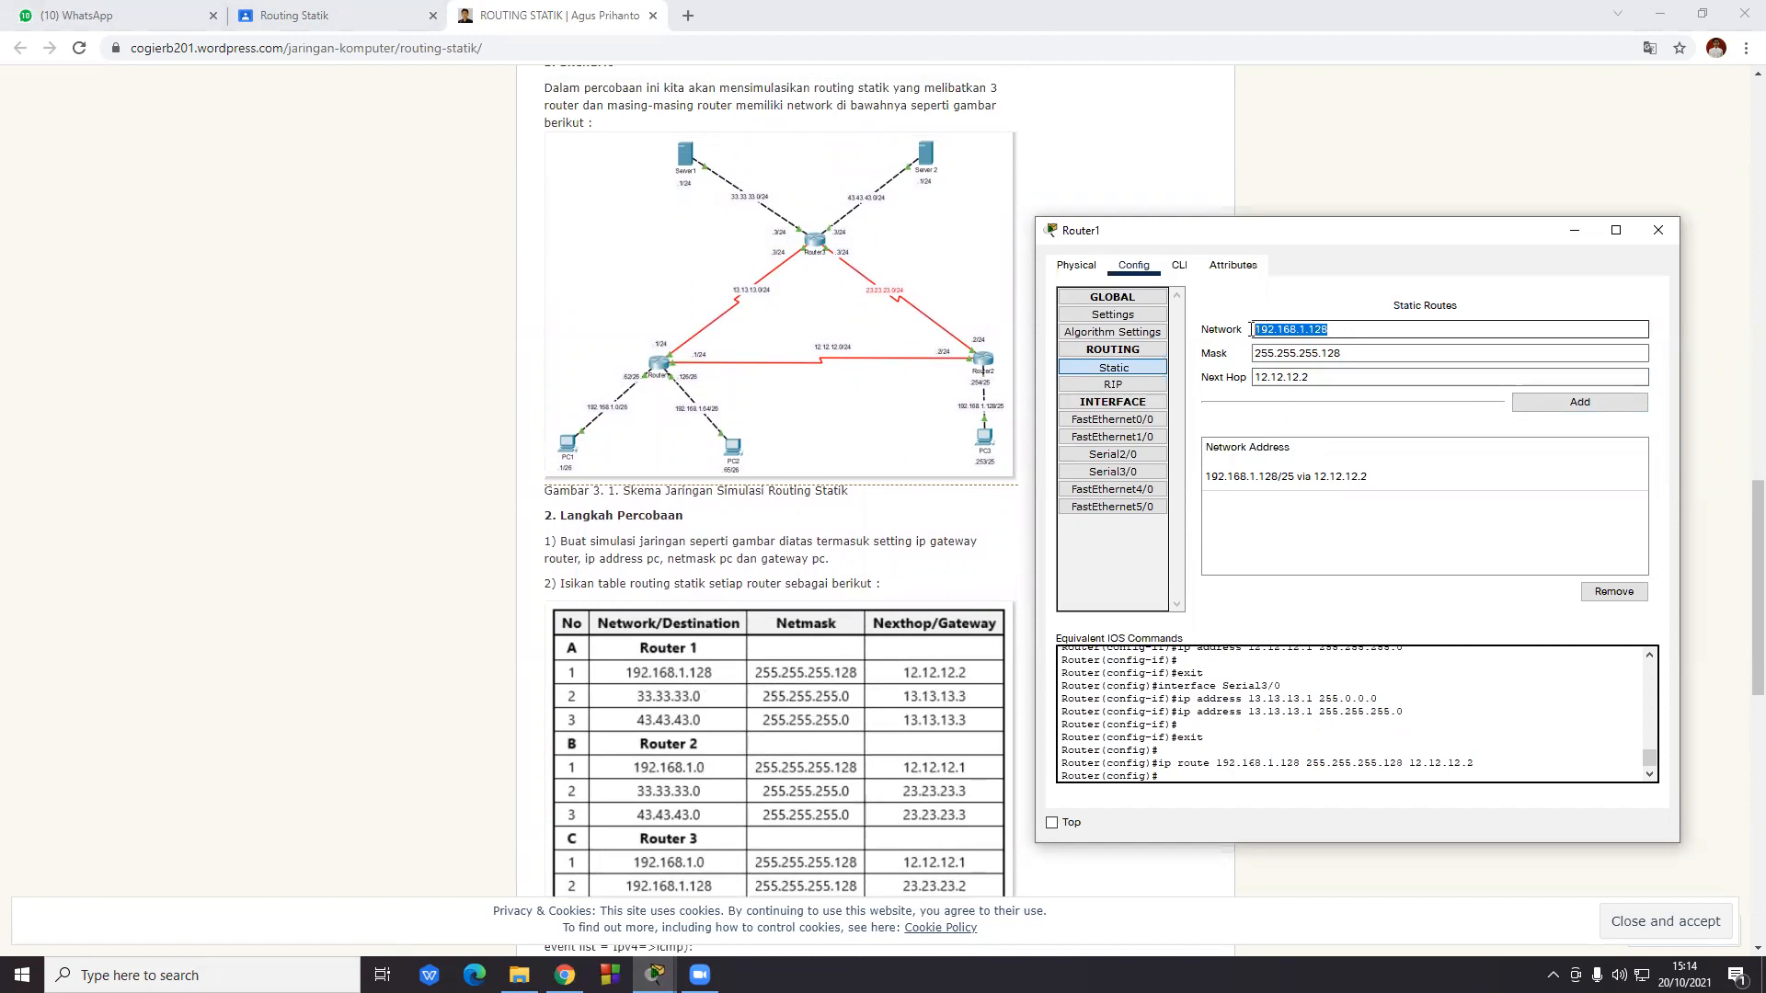
type("33.3")
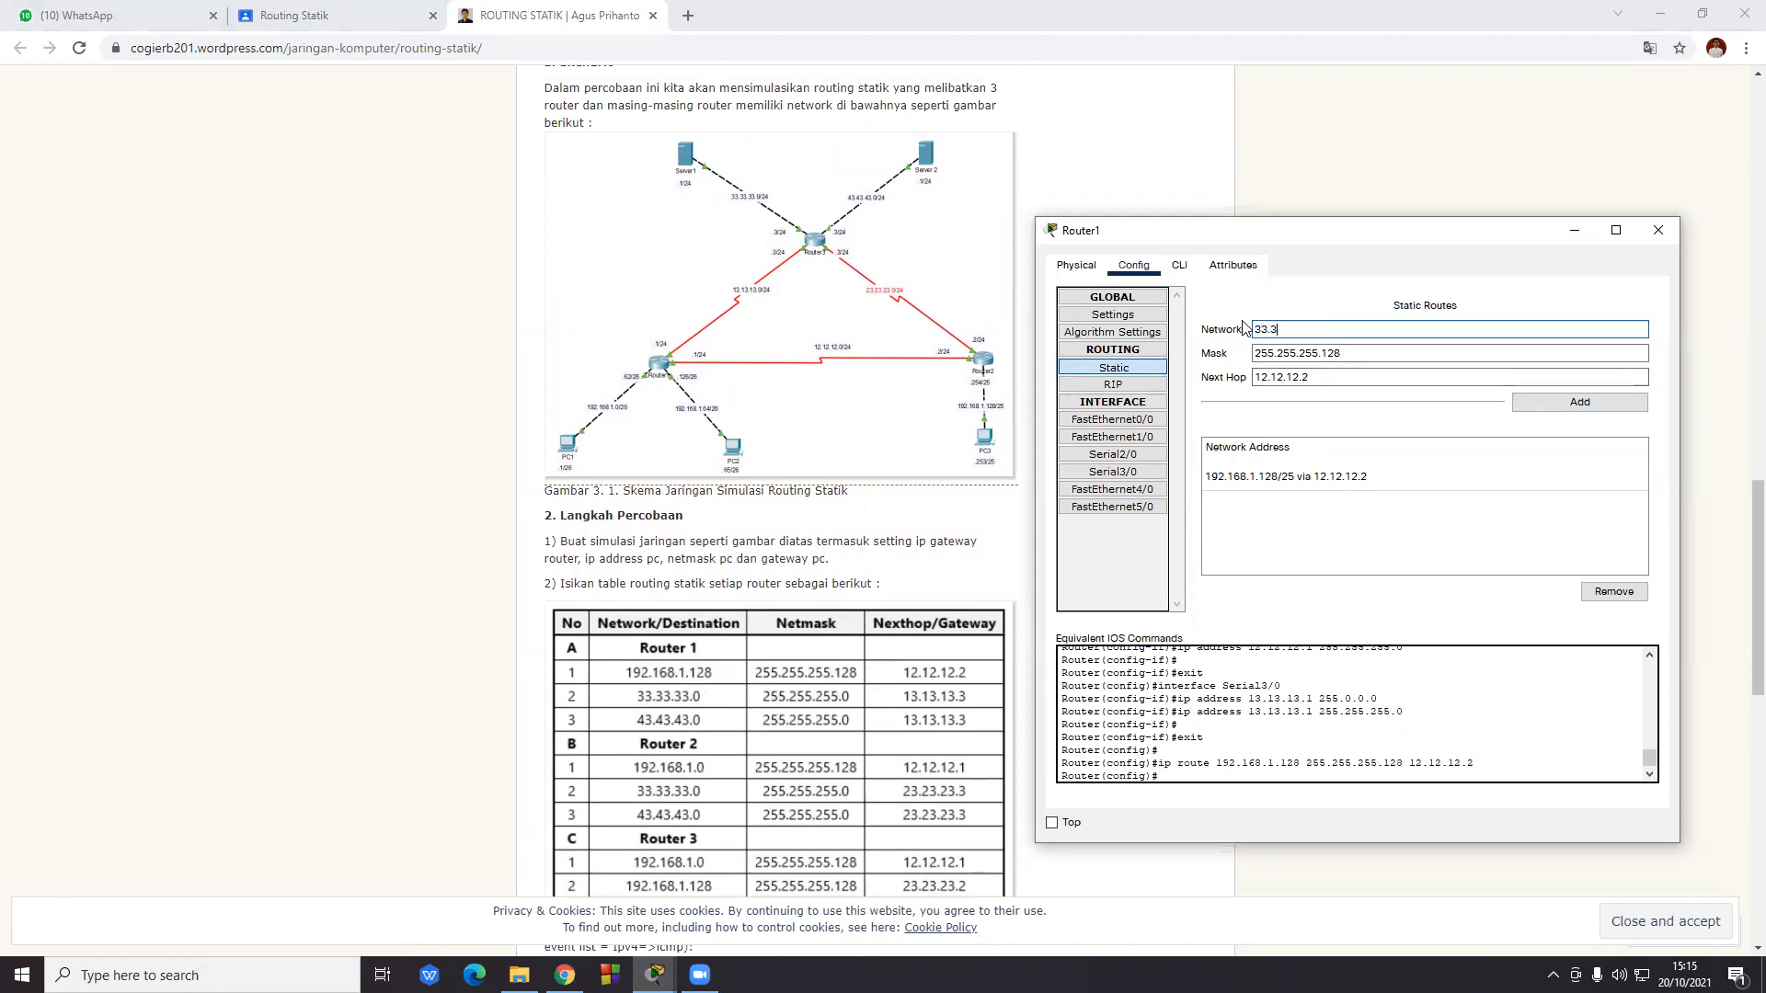
type("3.33.0")
left_click(1371, 354)
left_click_drag(1369, 354, 1323, 353)
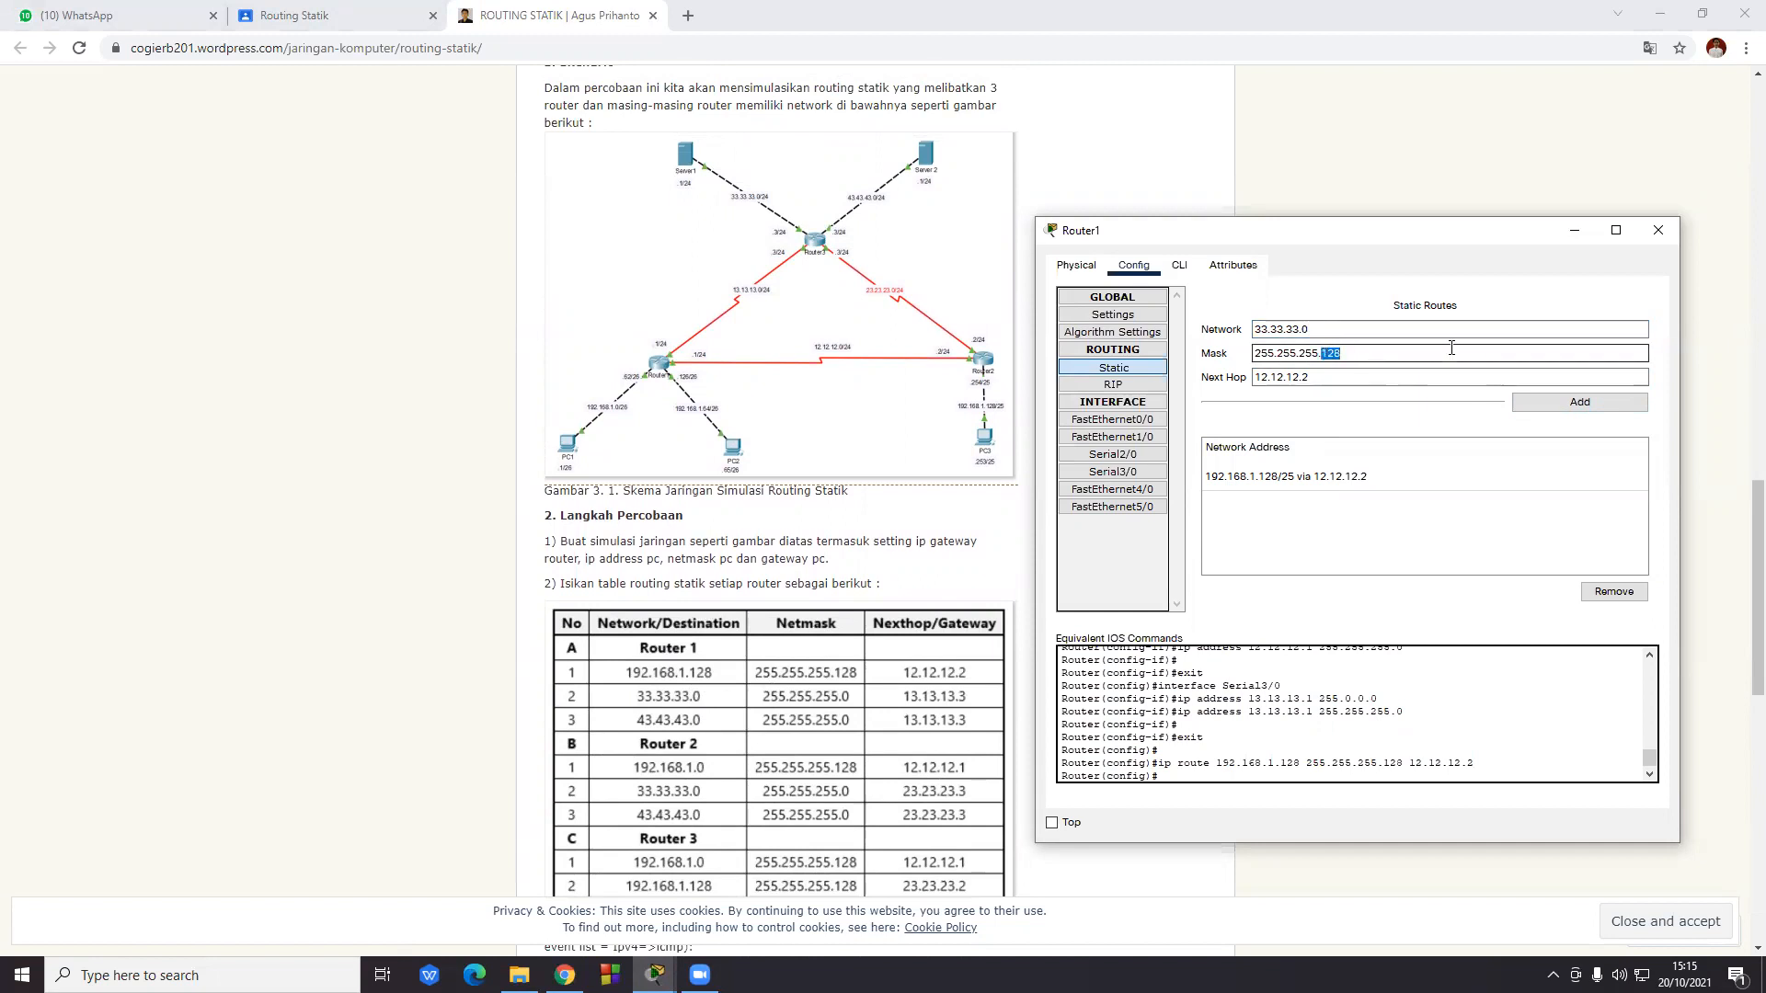
left_click_drag(1317, 377, 1229, 377)
type("13")
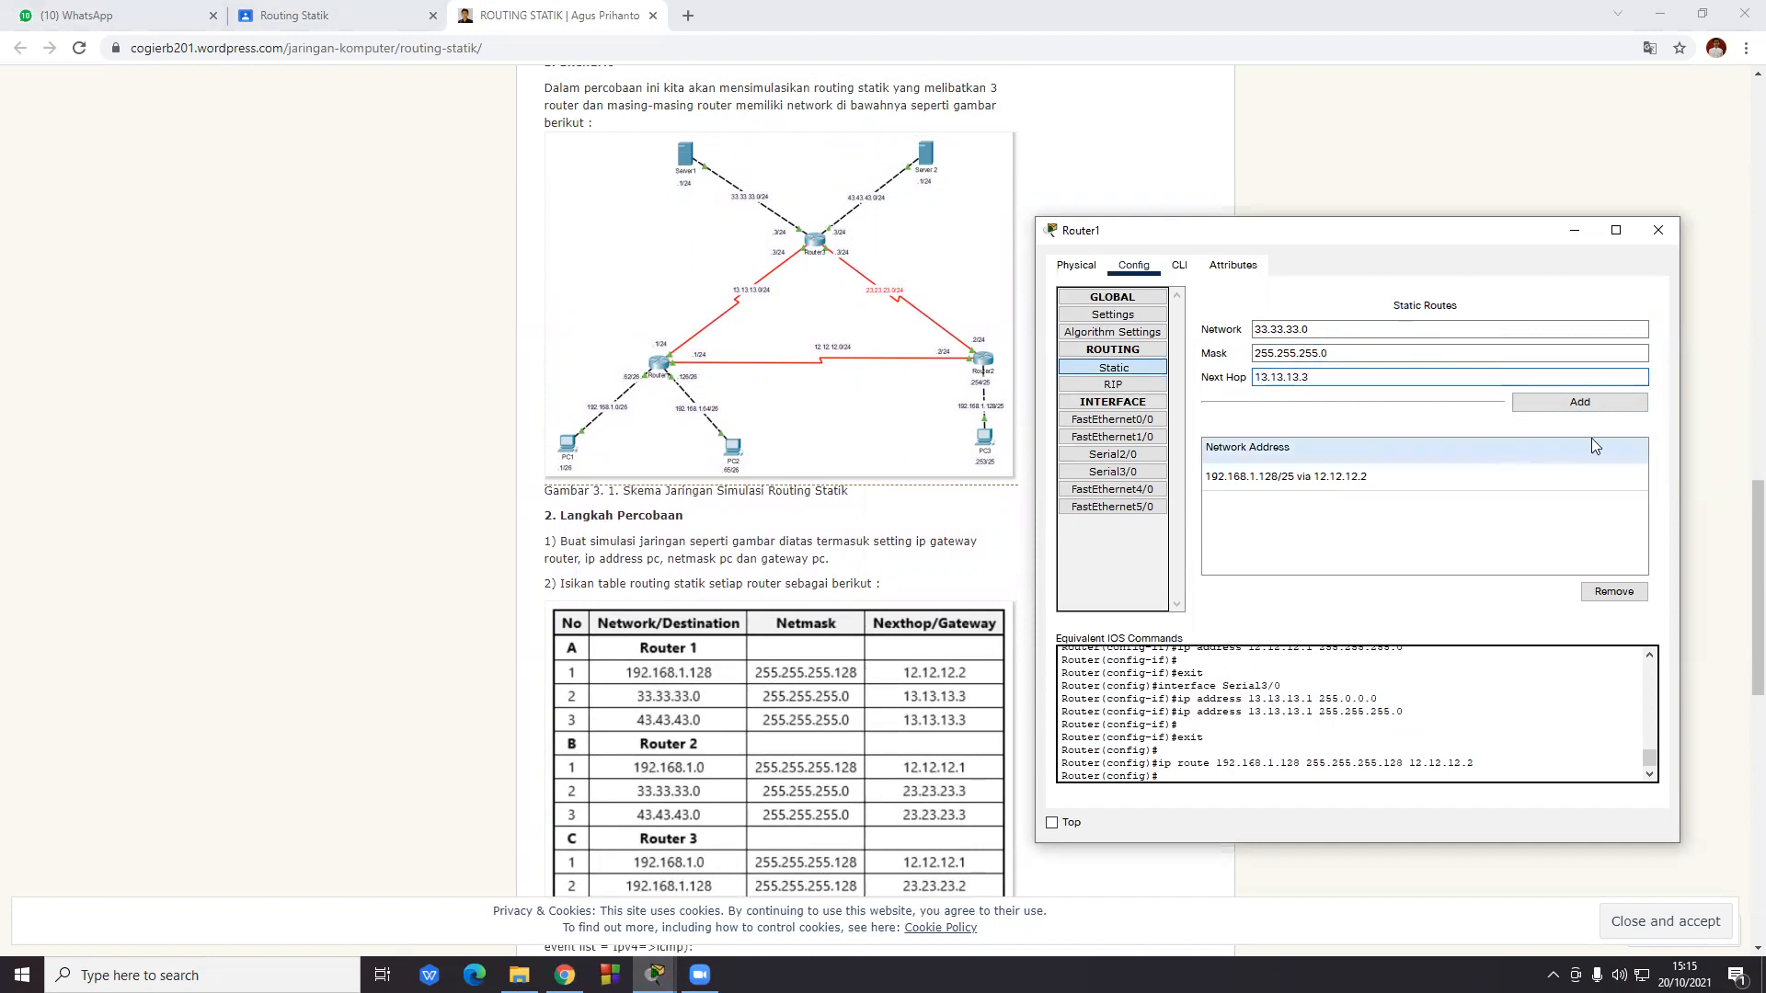
left_click(1579, 402)
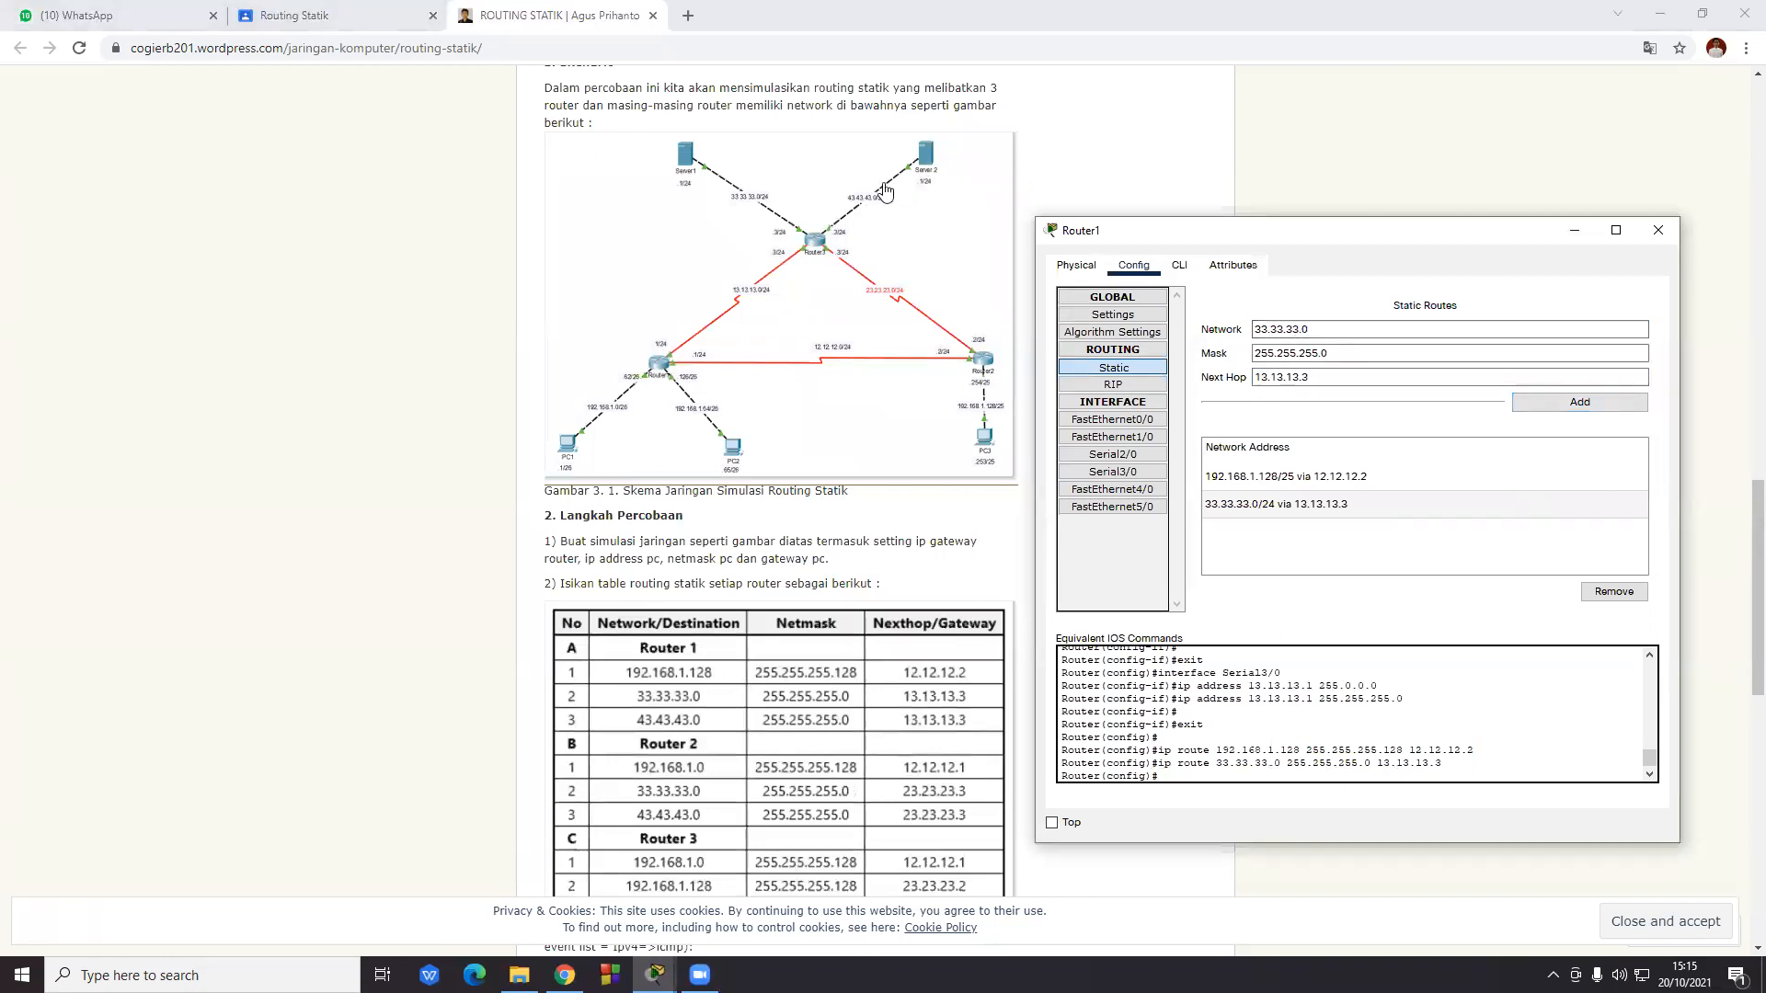
- Add a Router1 static route to network 43.43.43.0, keeping mask 255.255.255.0 and next hop 13.13.13.3, and close its configuration window
left_click_drag(1315, 330, 1252, 329)
type("43.")
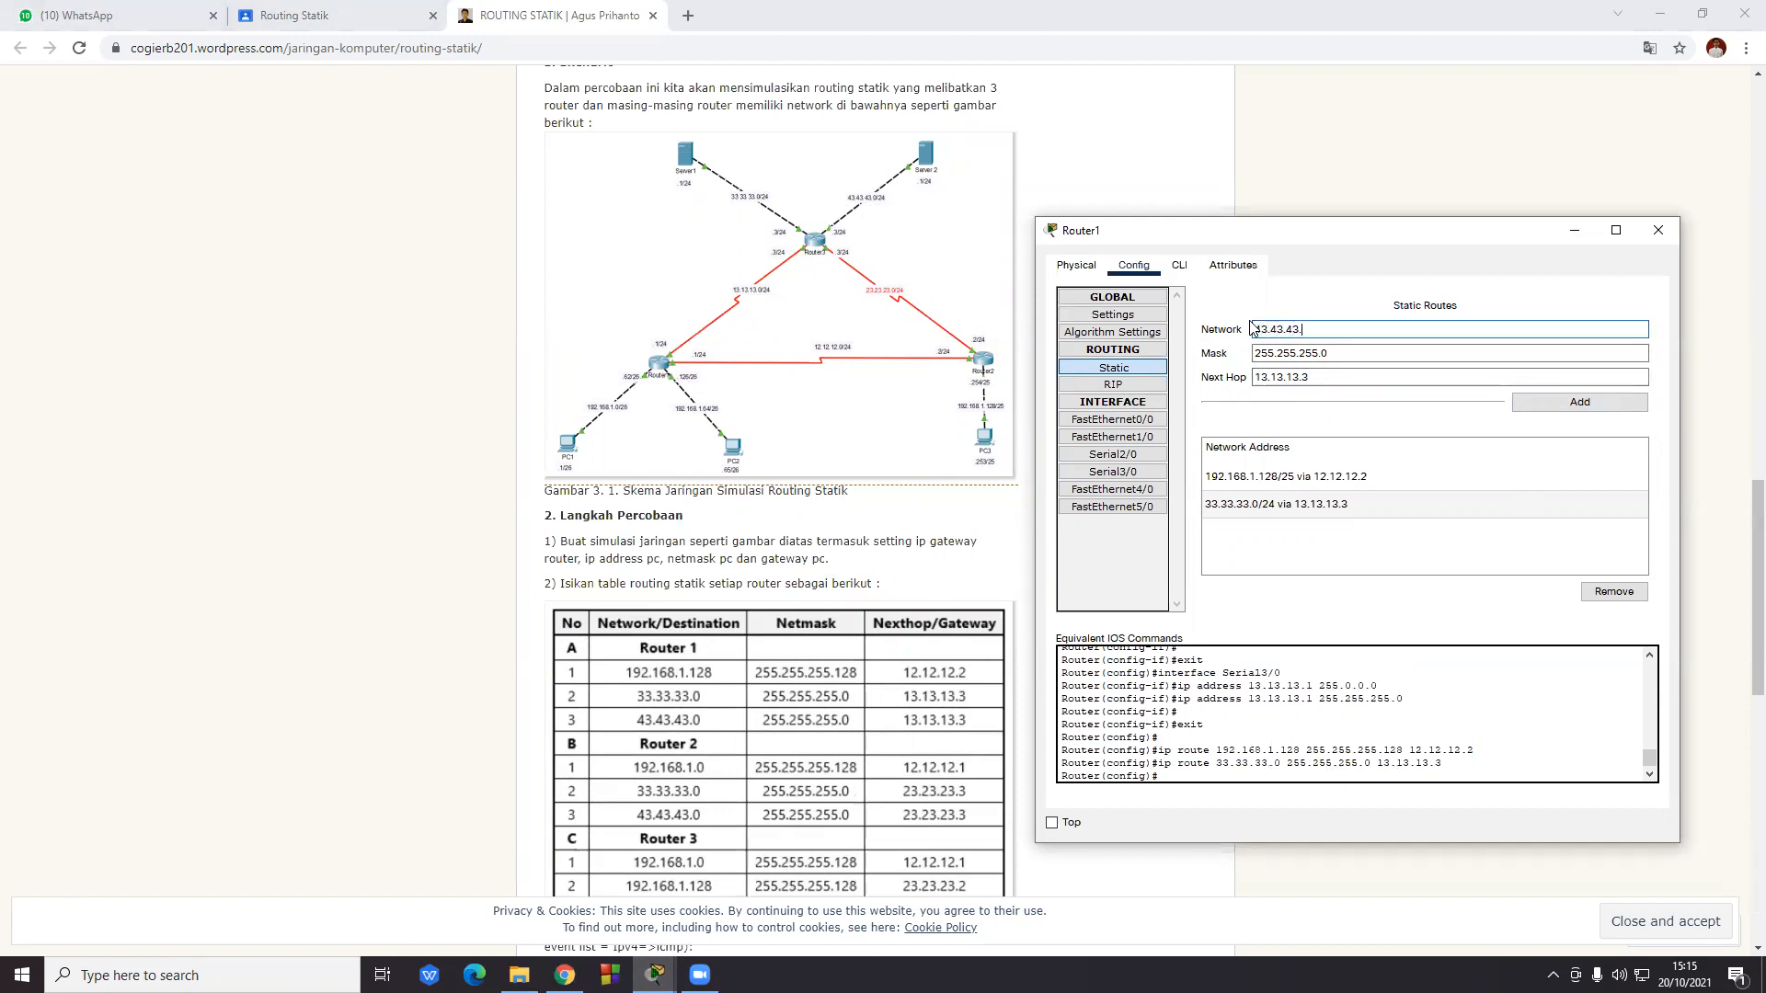
type("0")
left_click(1580, 402)
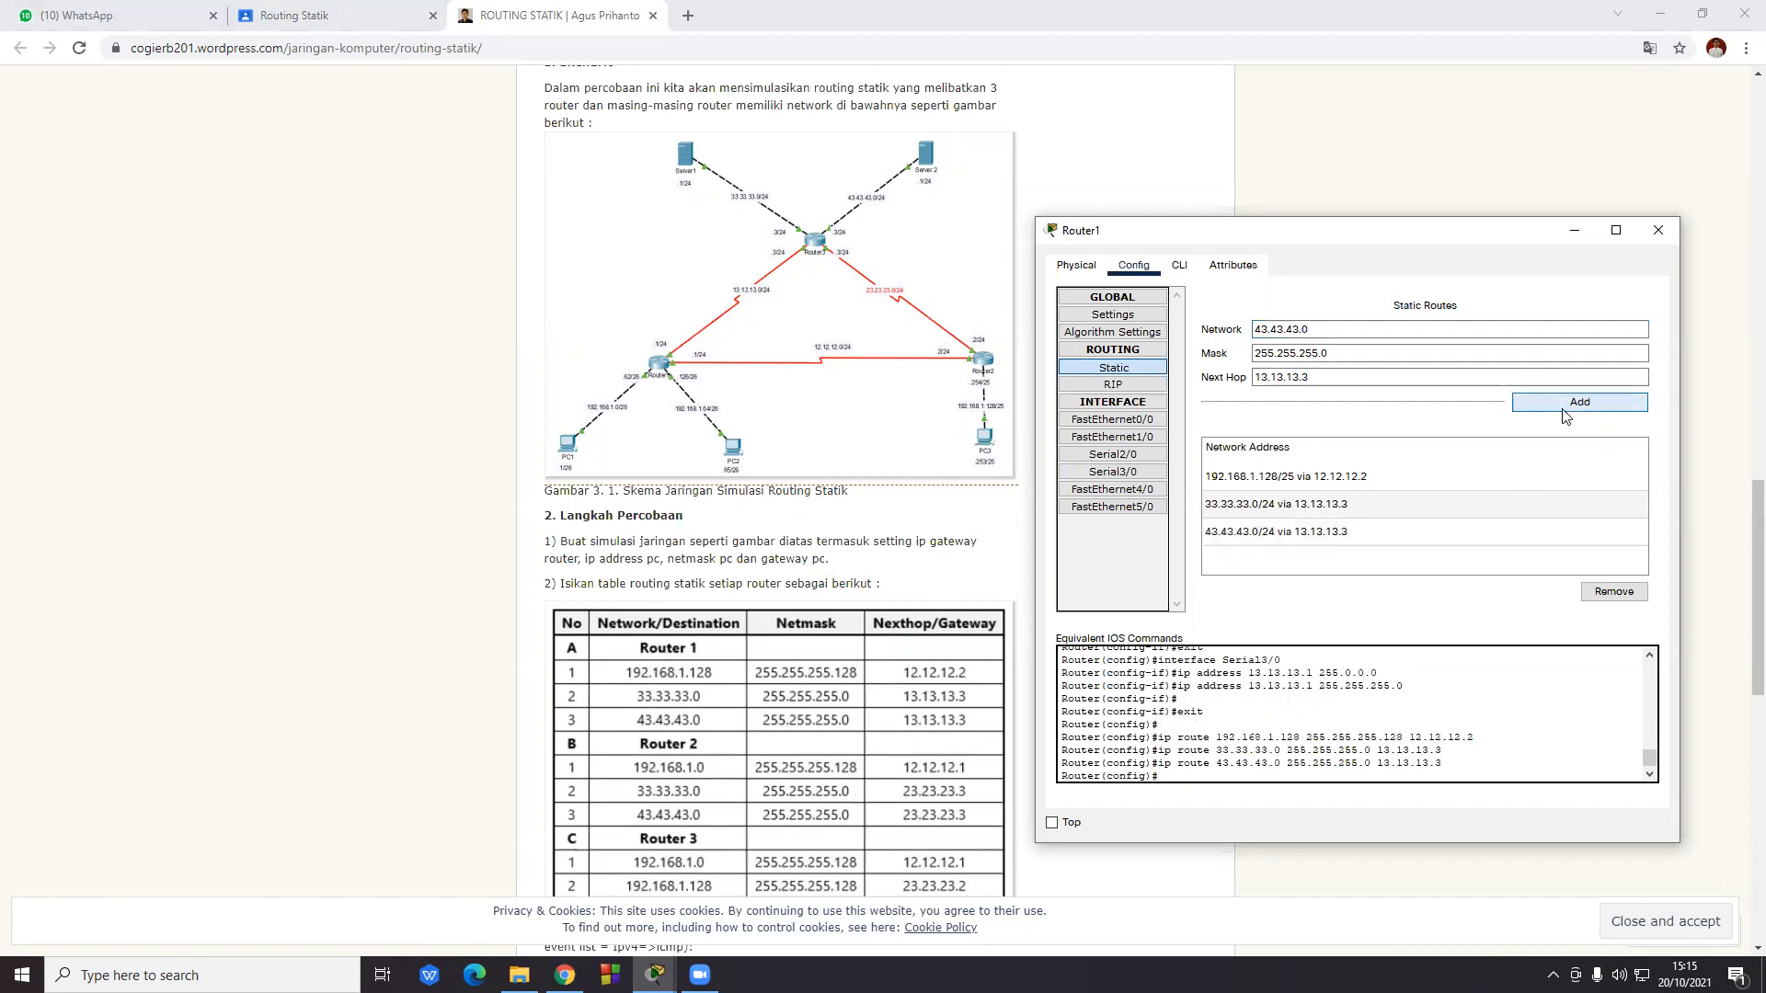
left_click(1655, 231)
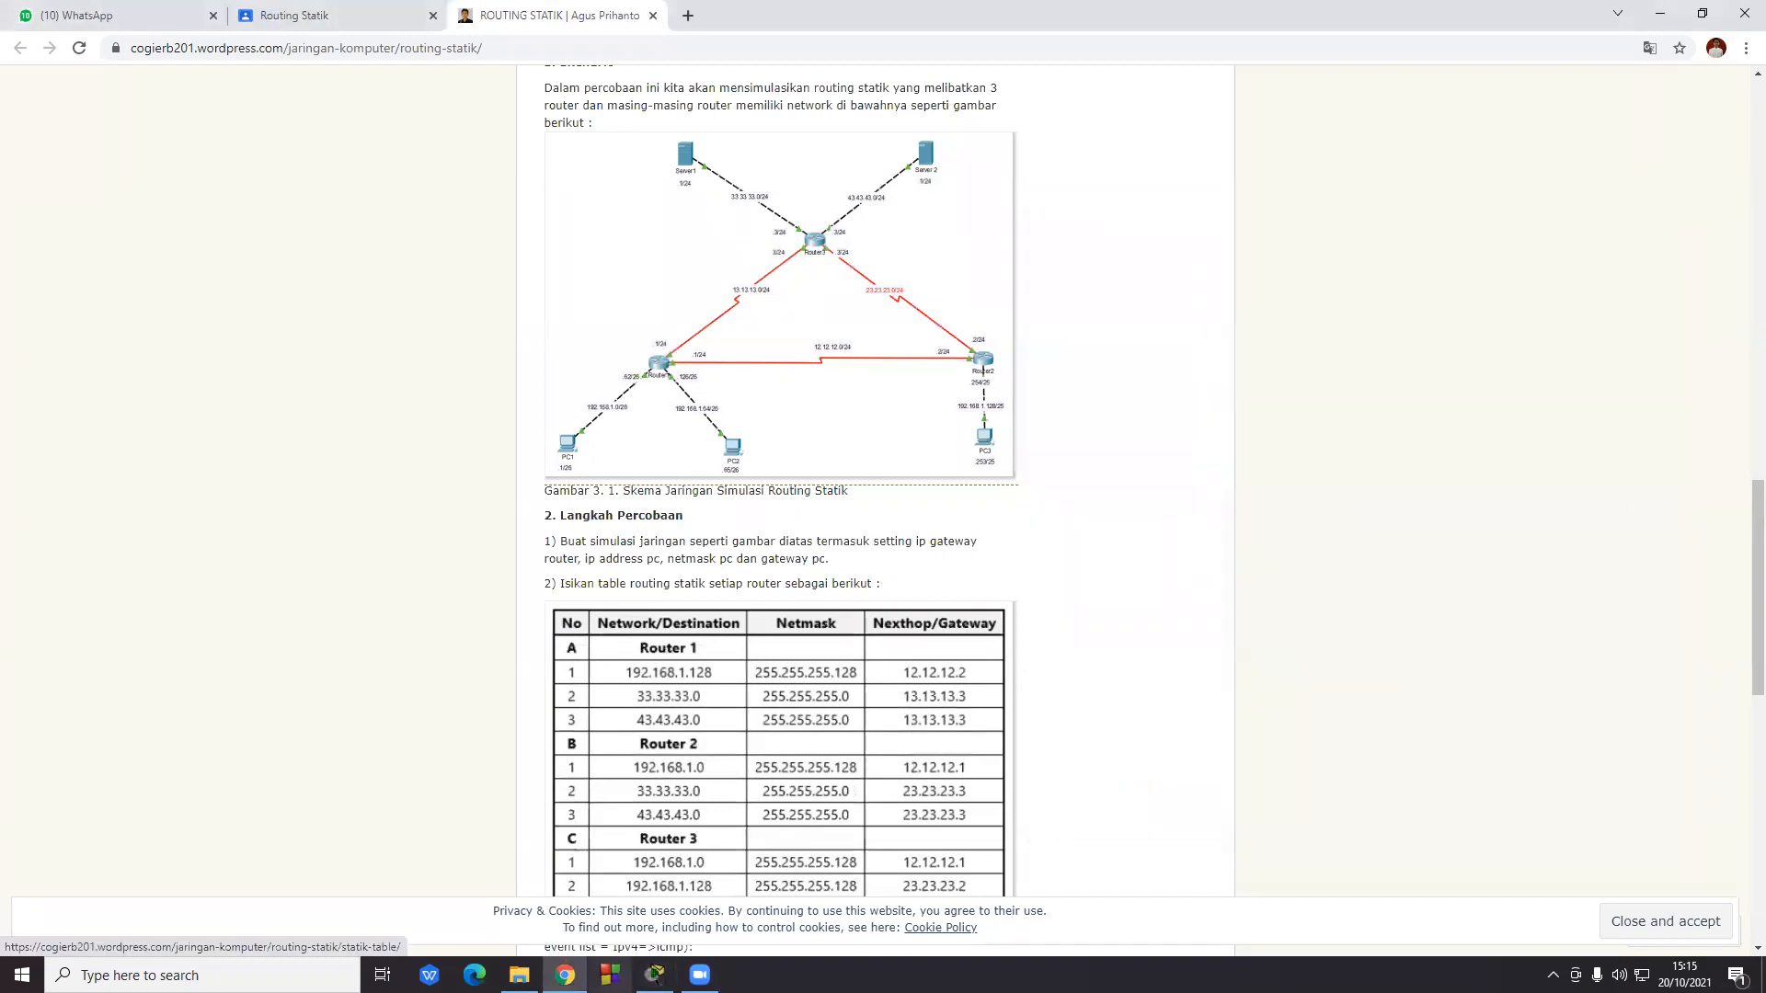
- Switch to Packet Tracer, open Router2's static routing settings and place the window beside the web page's routing table
left_click(655, 975)
left_click(1204, 482)
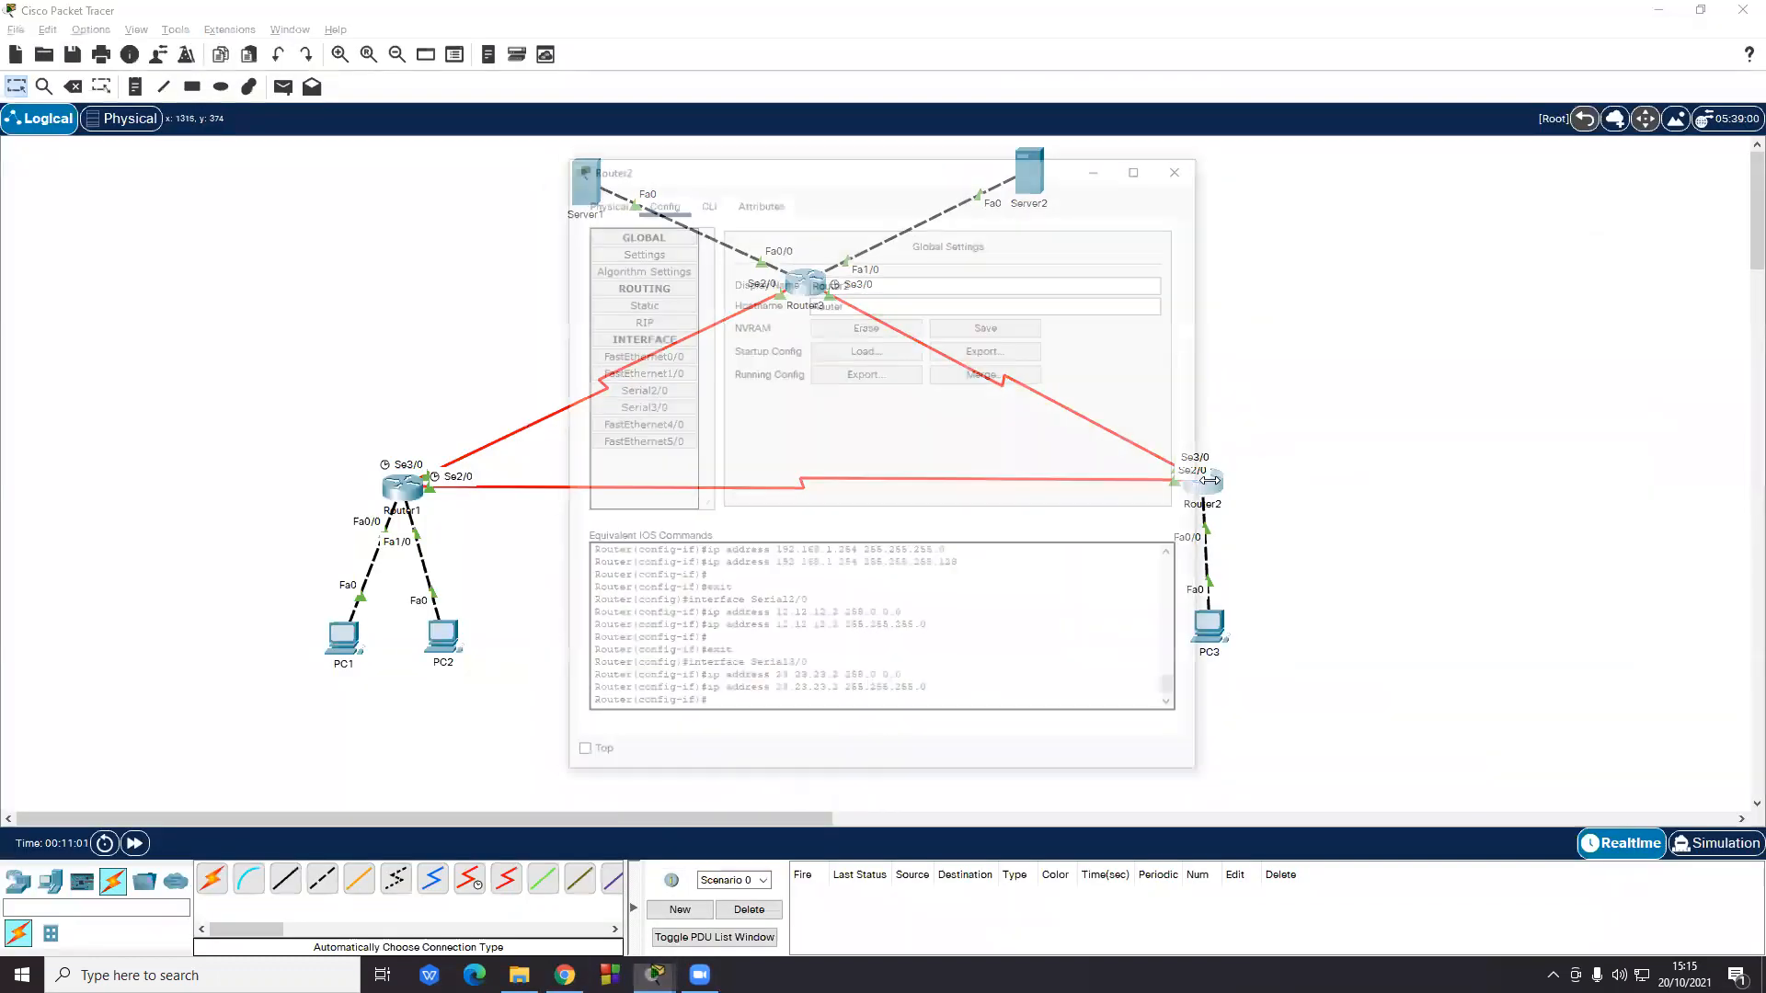
left_click(638, 302)
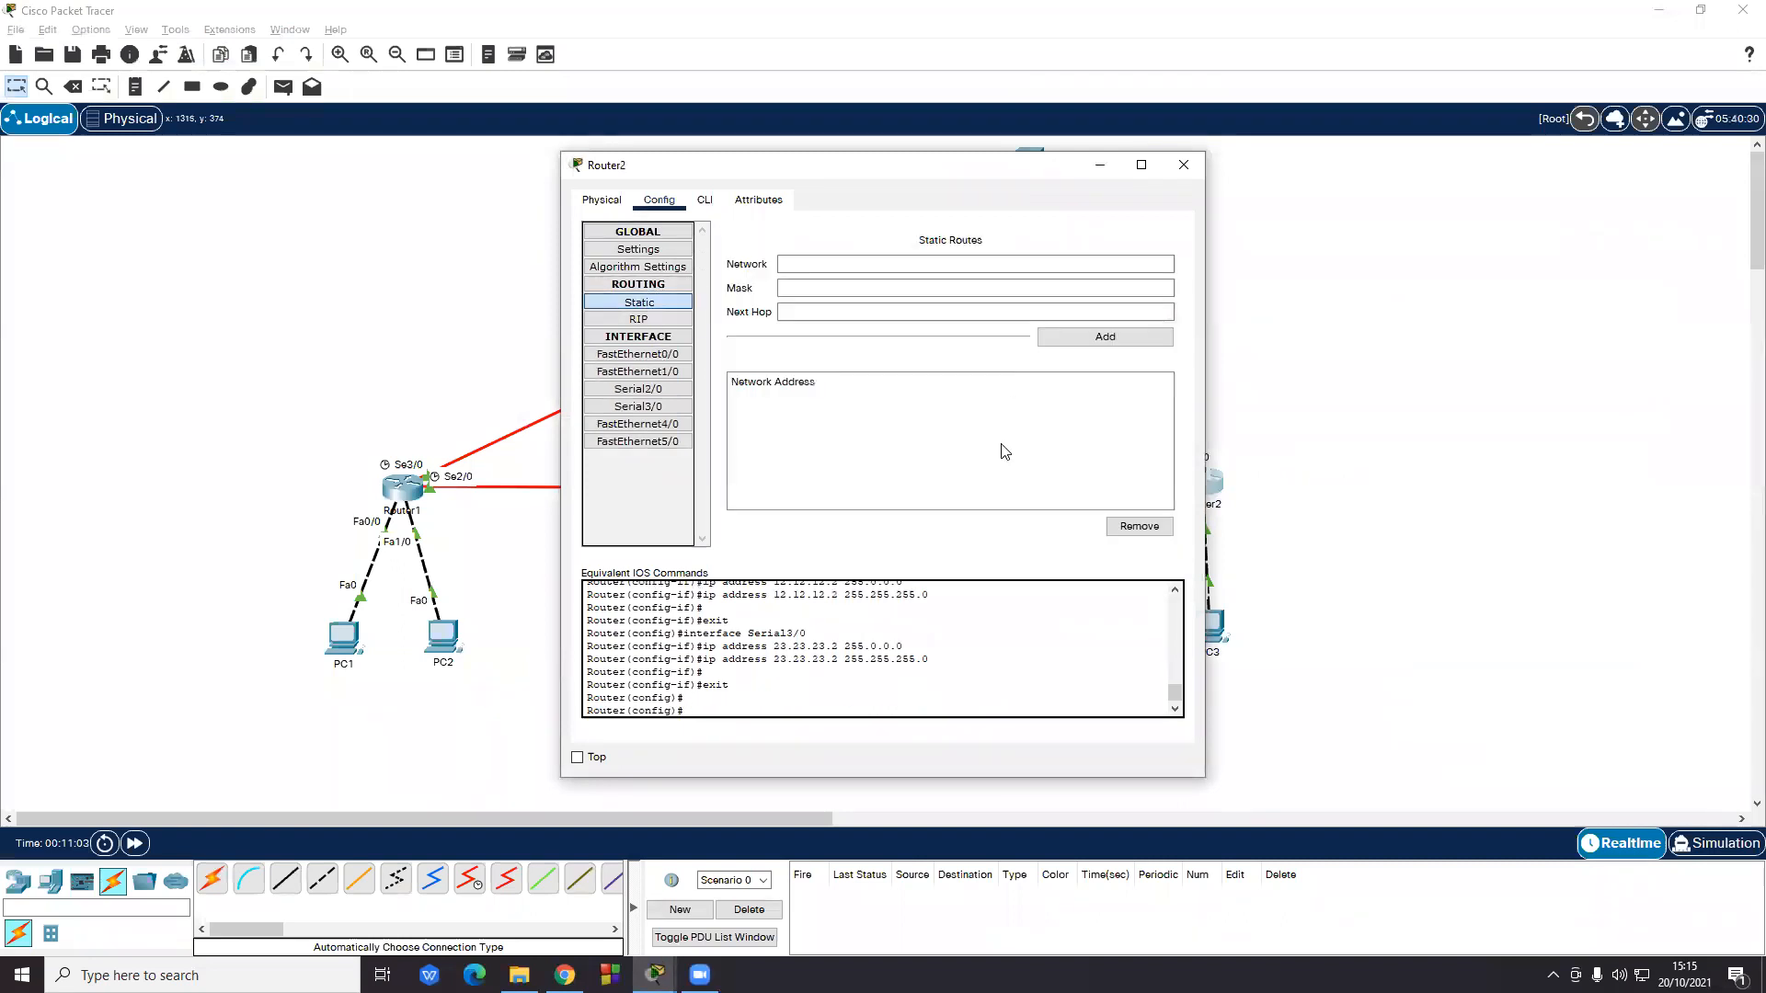
left_click(565, 975)
left_click(655, 975)
left_click(777, 848)
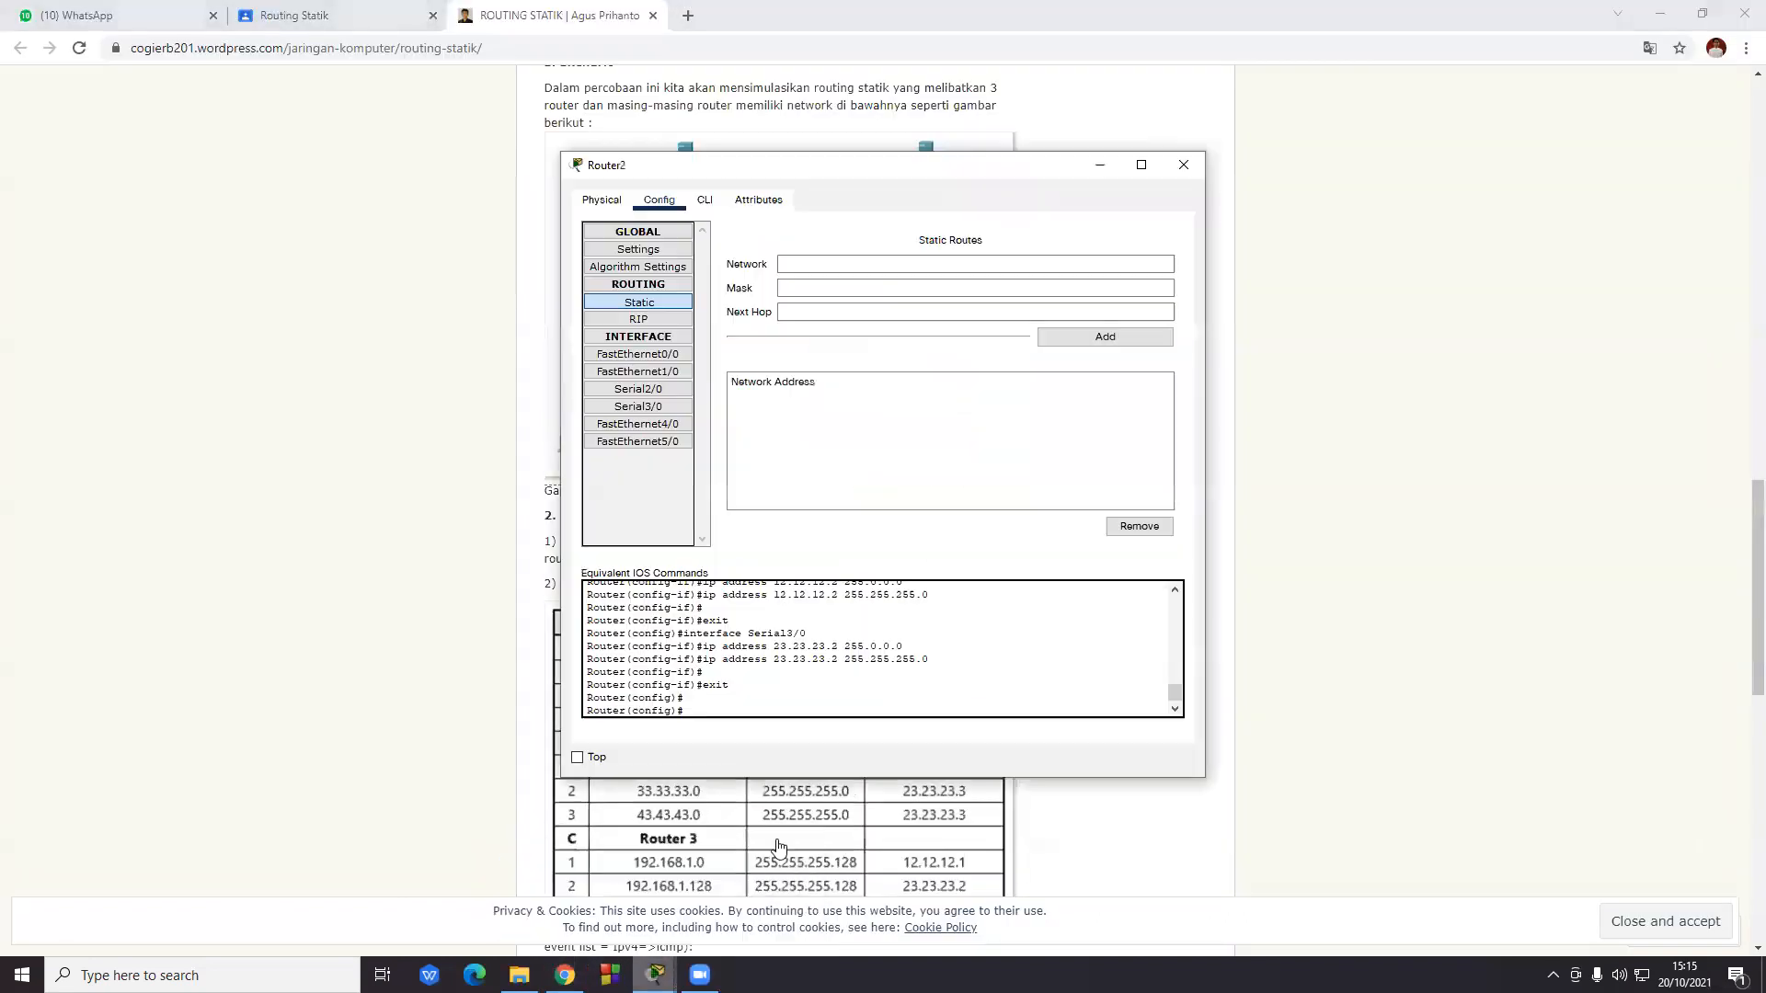
scroll(1092, 781, "down", 2)
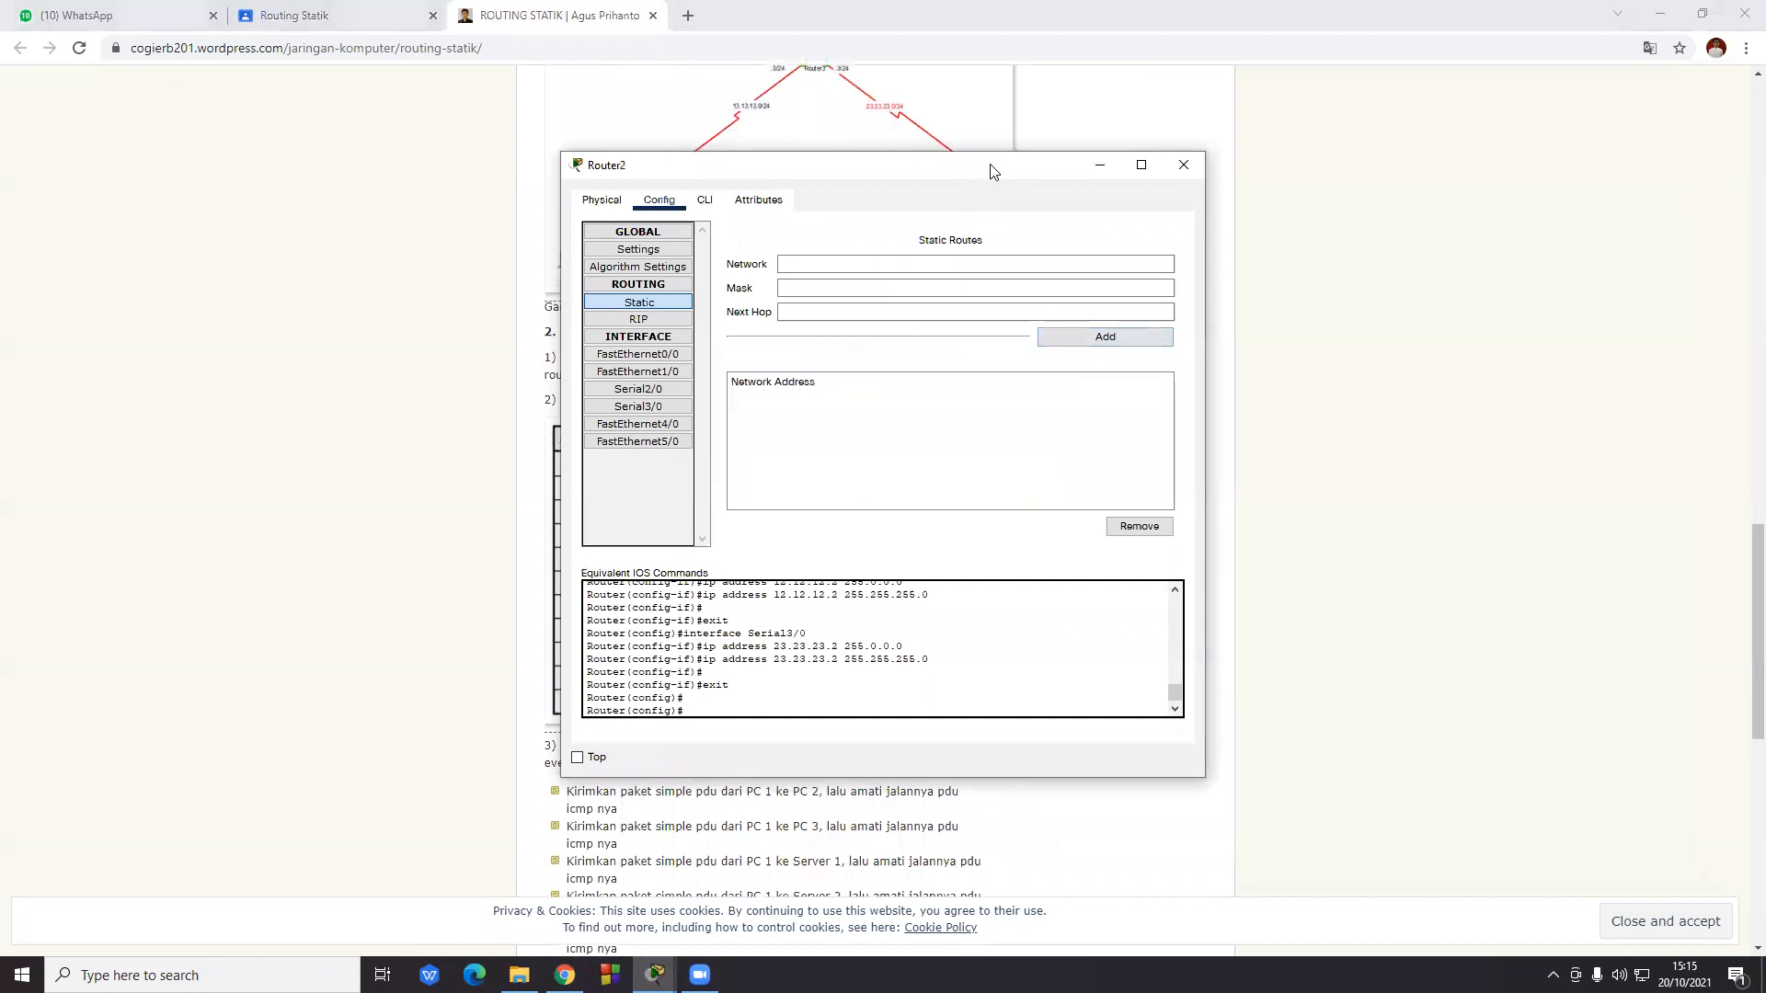
left_click_drag(979, 163, 1457, 246)
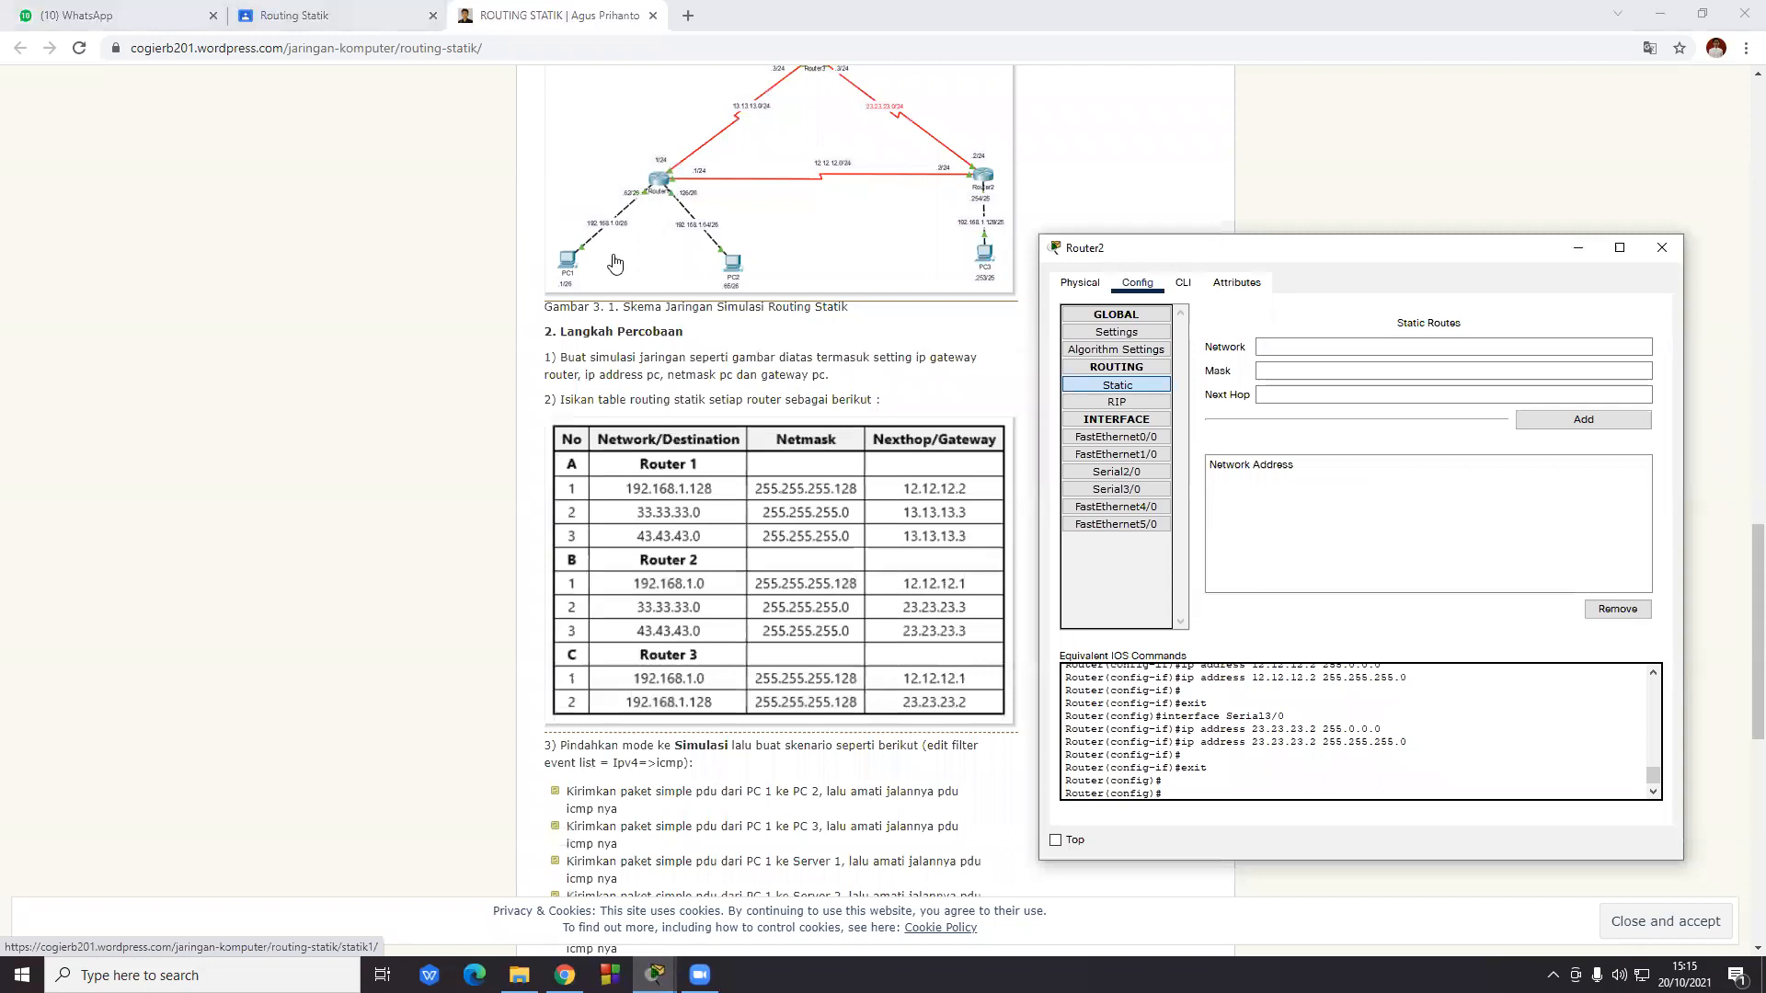
- Add a static route on Router2 to network 192.168.1.0 with mask 255.255.255.128 and next hop 12.12.12.1
left_click(1286, 346)
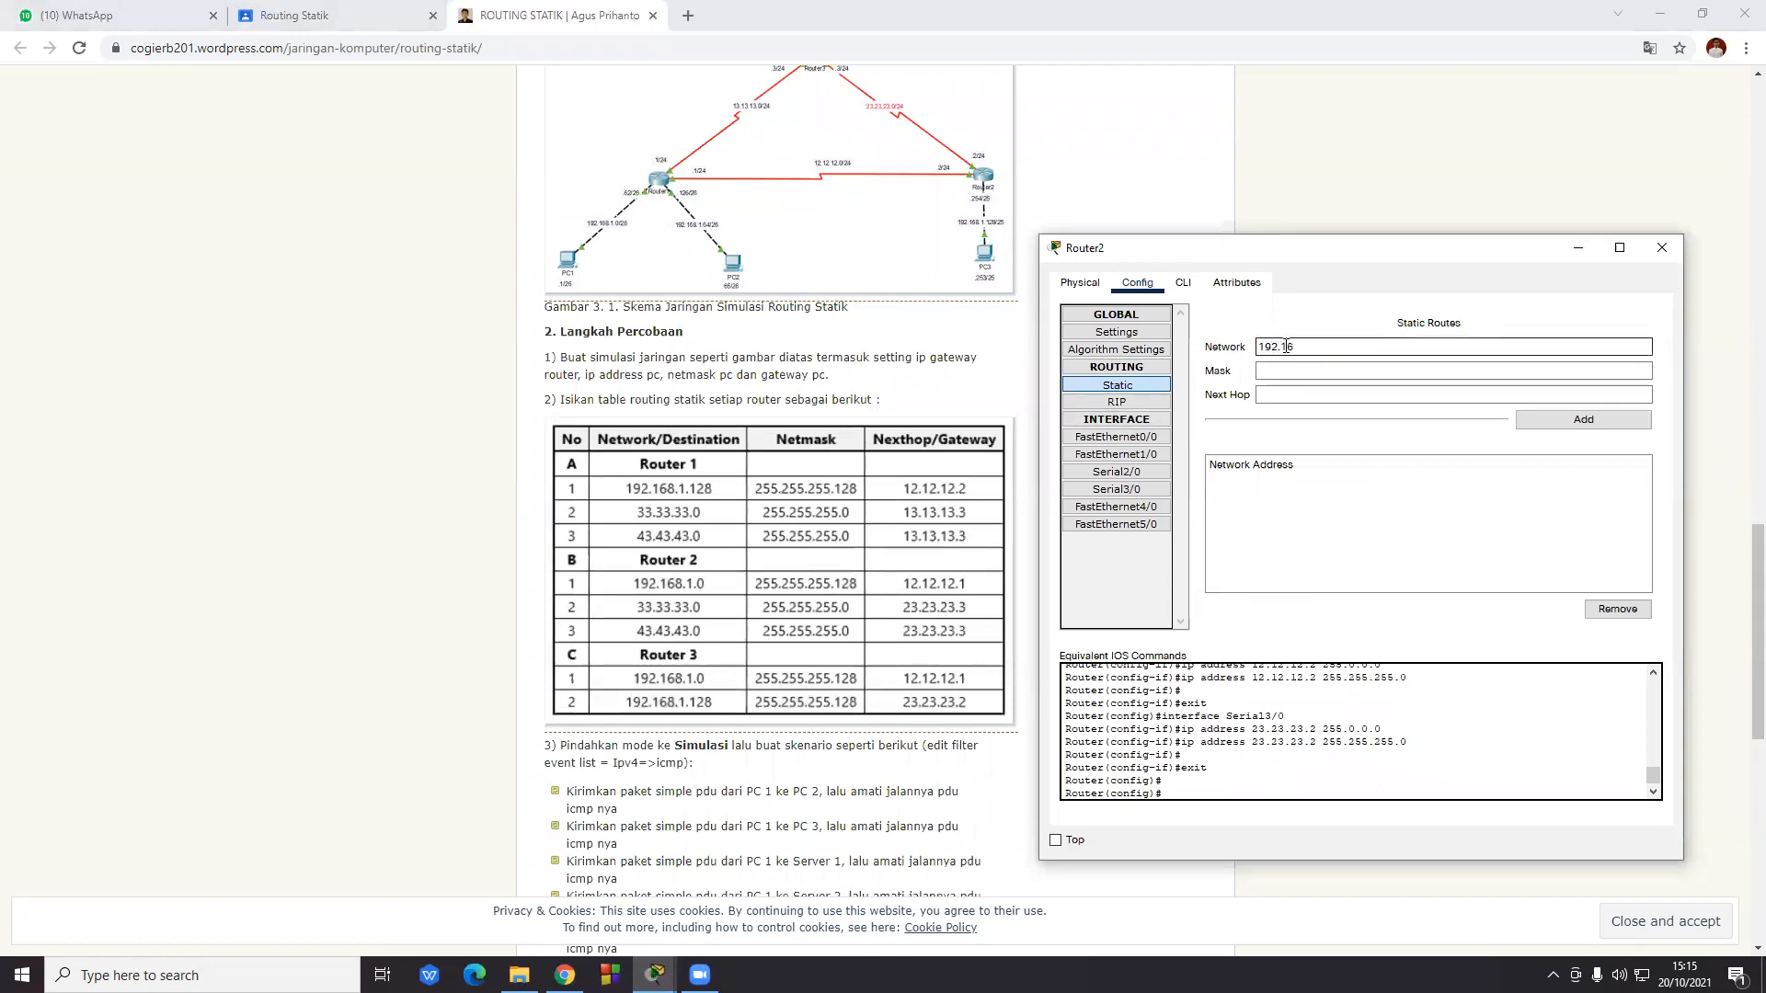
type("192.168.1.0")
left_click(1347, 370)
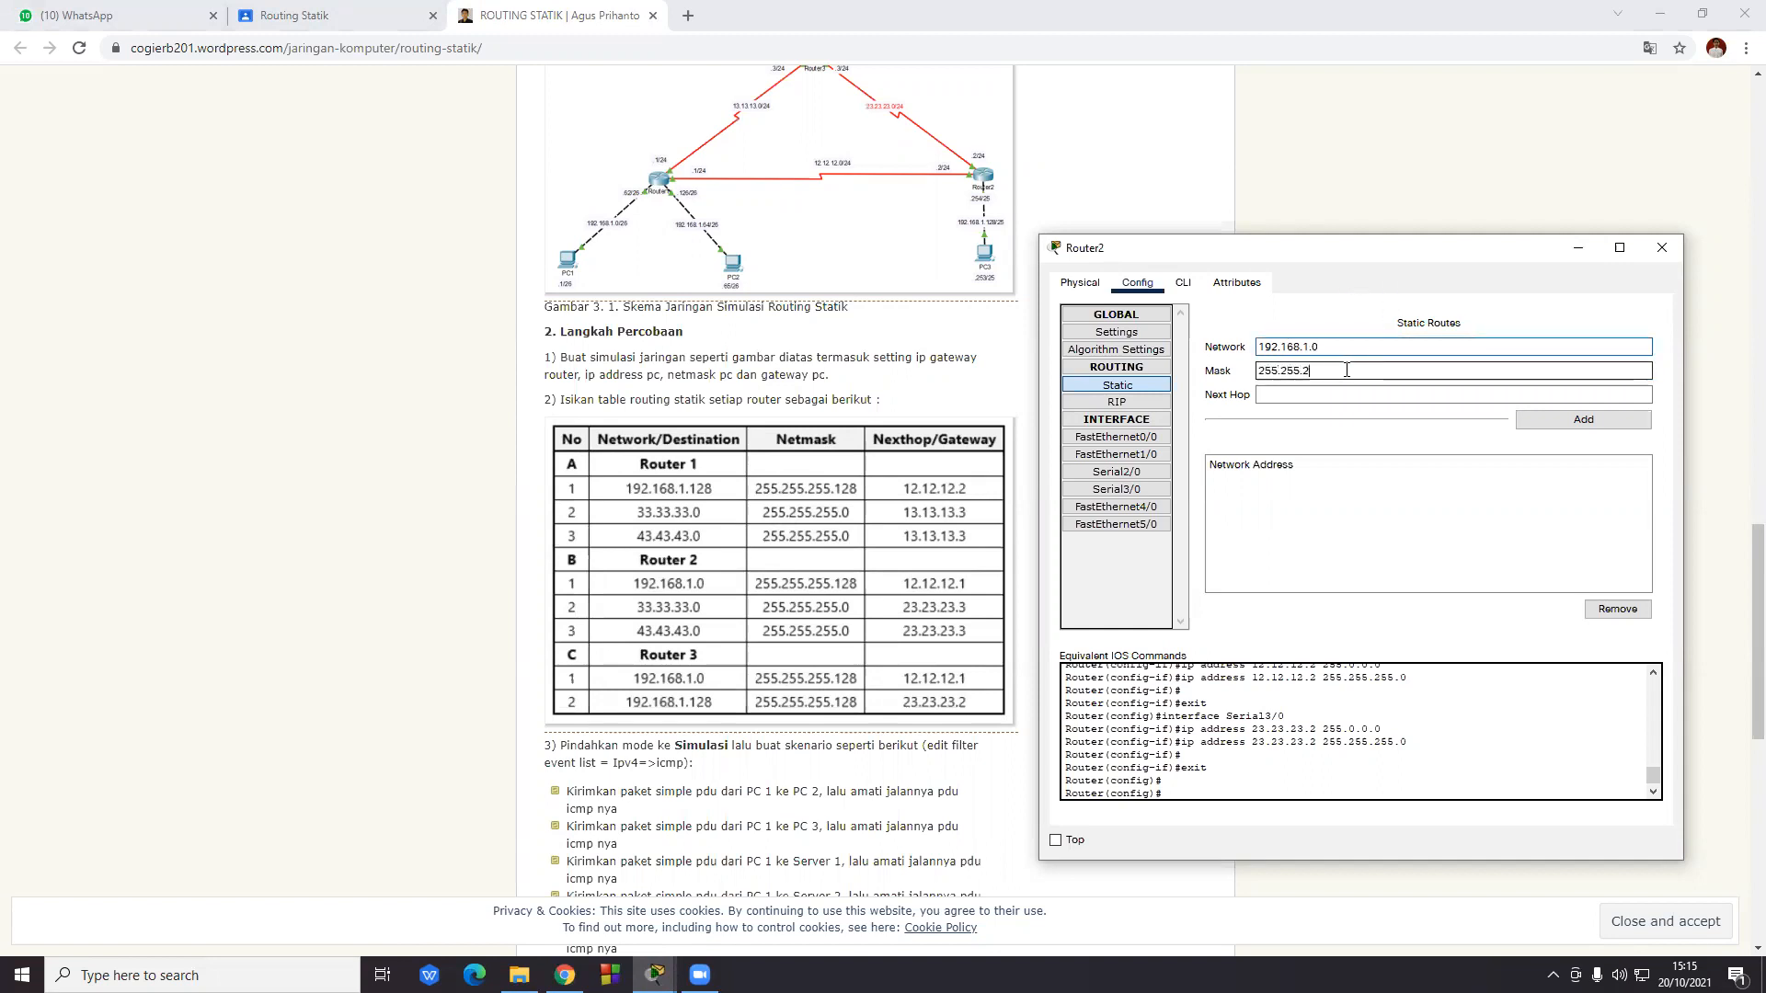
type("255.255.255.128")
left_click(1349, 394)
type("12.12.12.1")
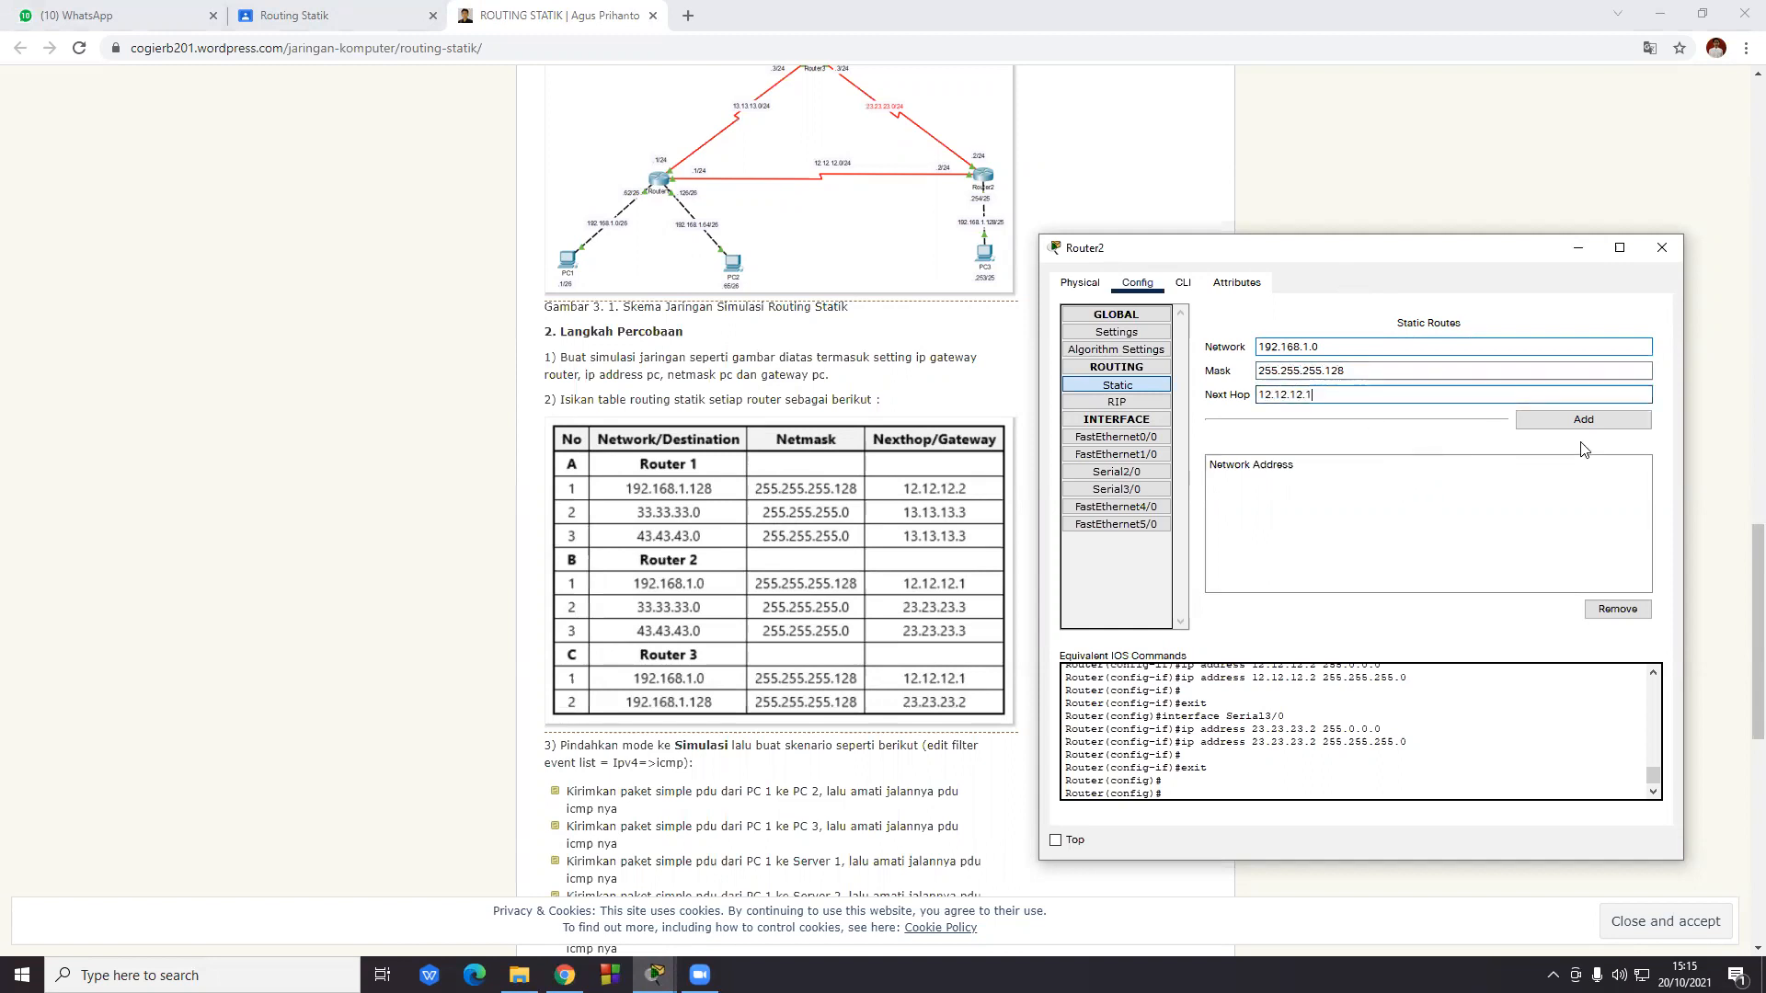
left_click(1583, 419)
- Add a static route on Router2 to network 33.33.33.0 with mask 255.255.255.0 and next hop 23.23.23.3
left_click_drag(1350, 349, 1253, 348)
scroll(910, 479, "up", 3)
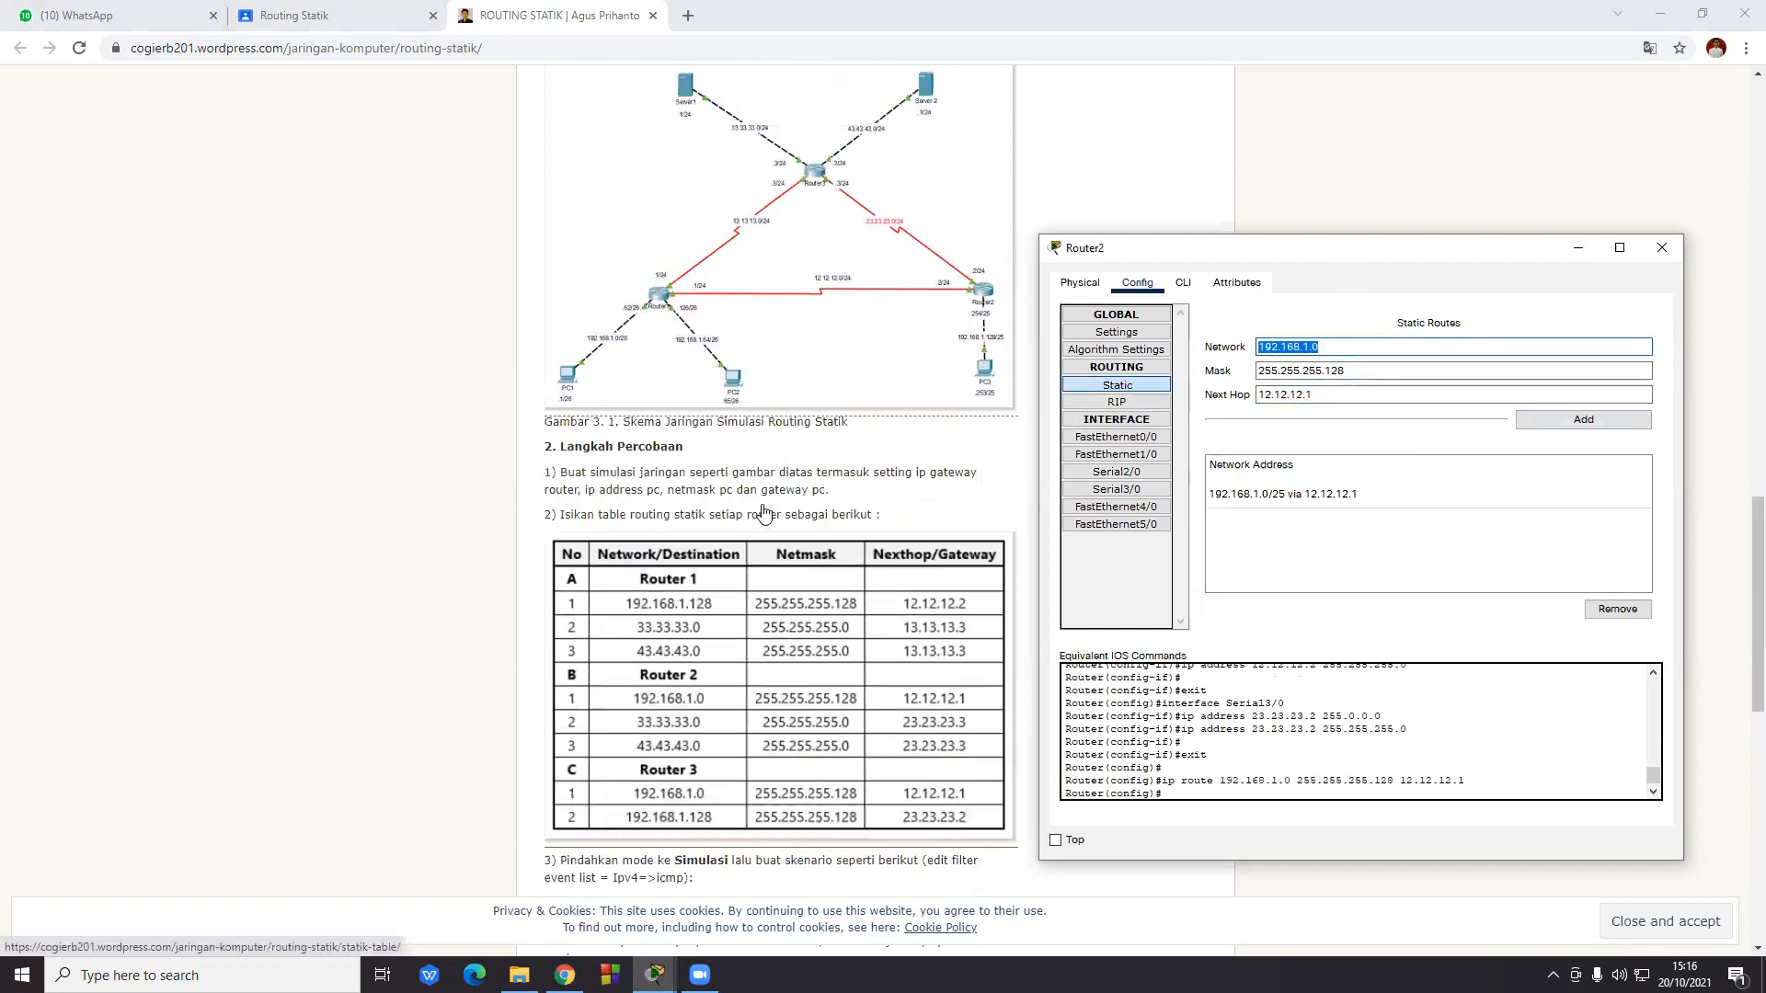
type("33.")
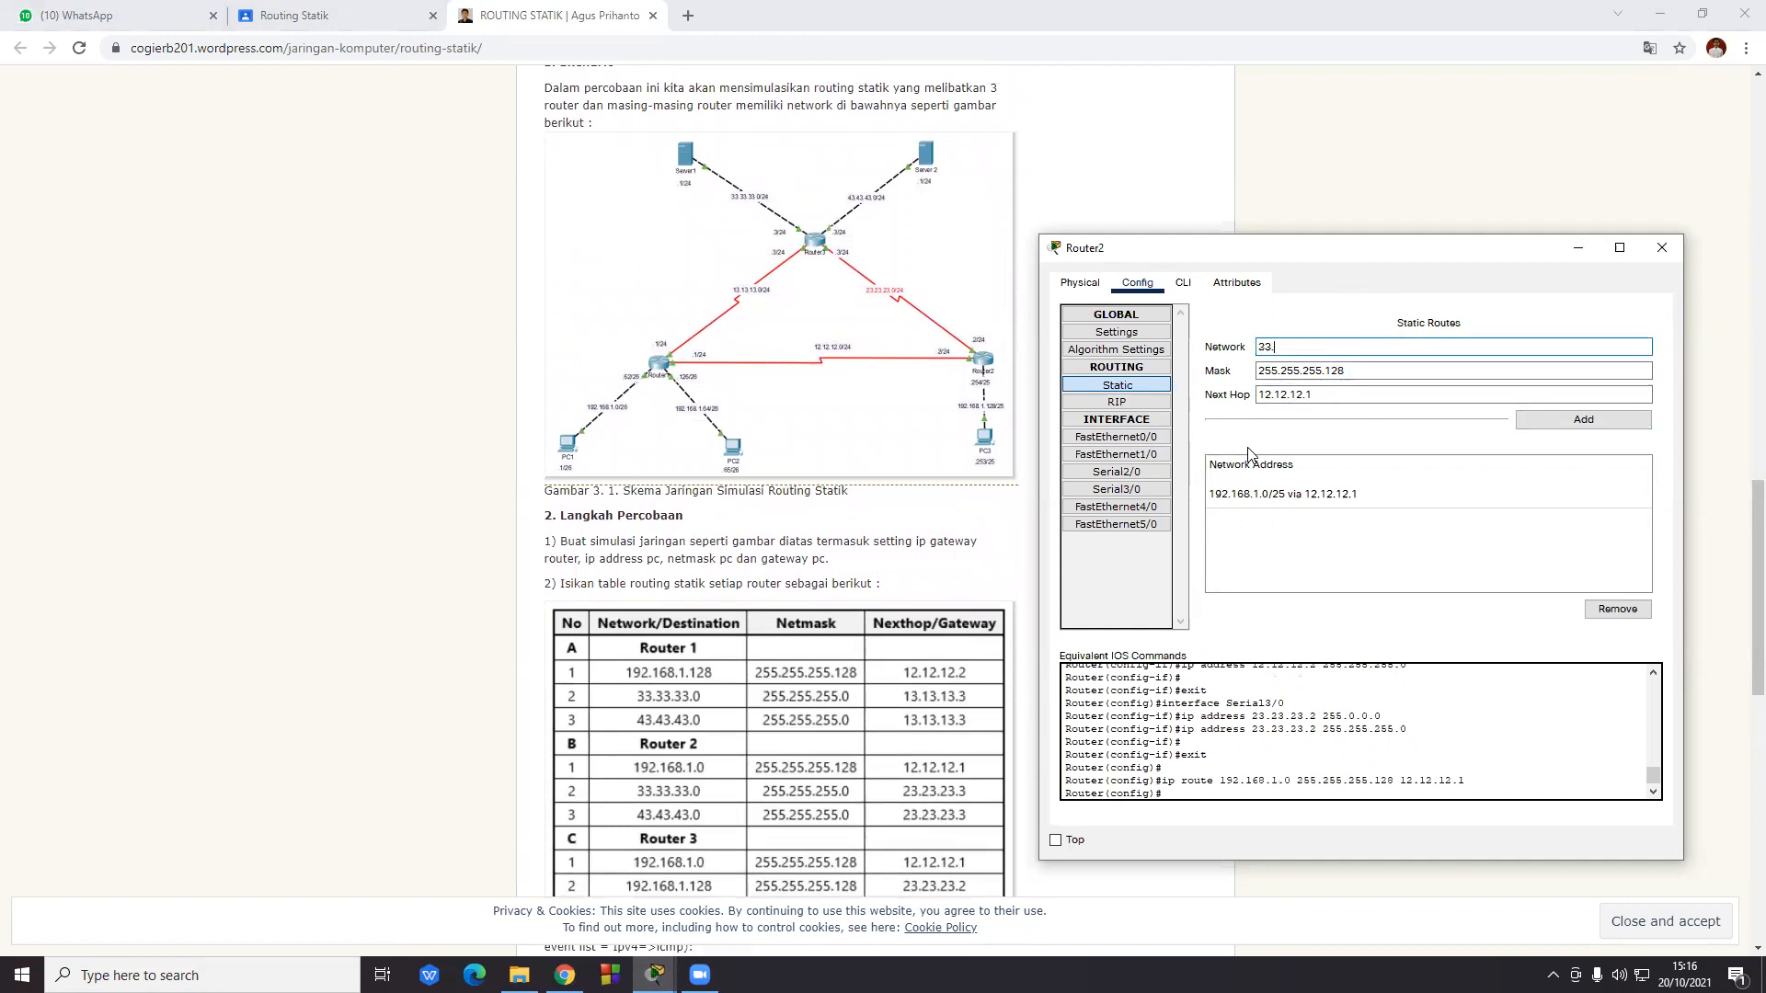
type("33.33.0")
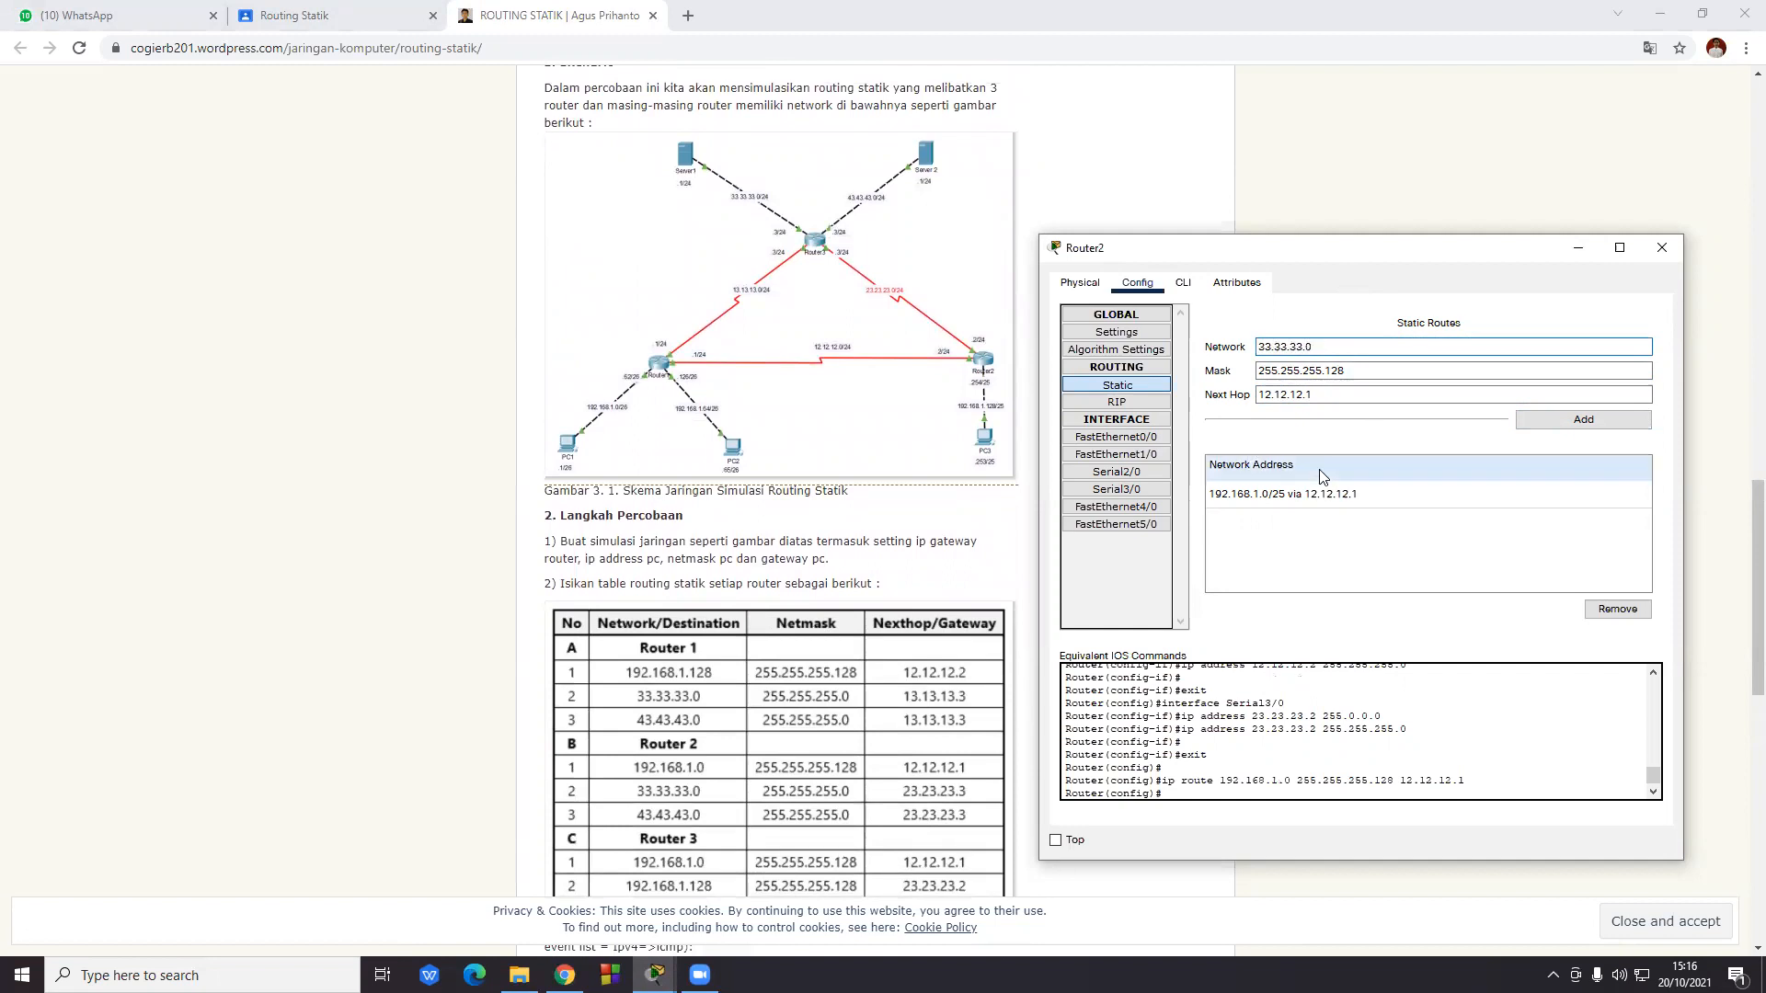
left_click(1358, 367)
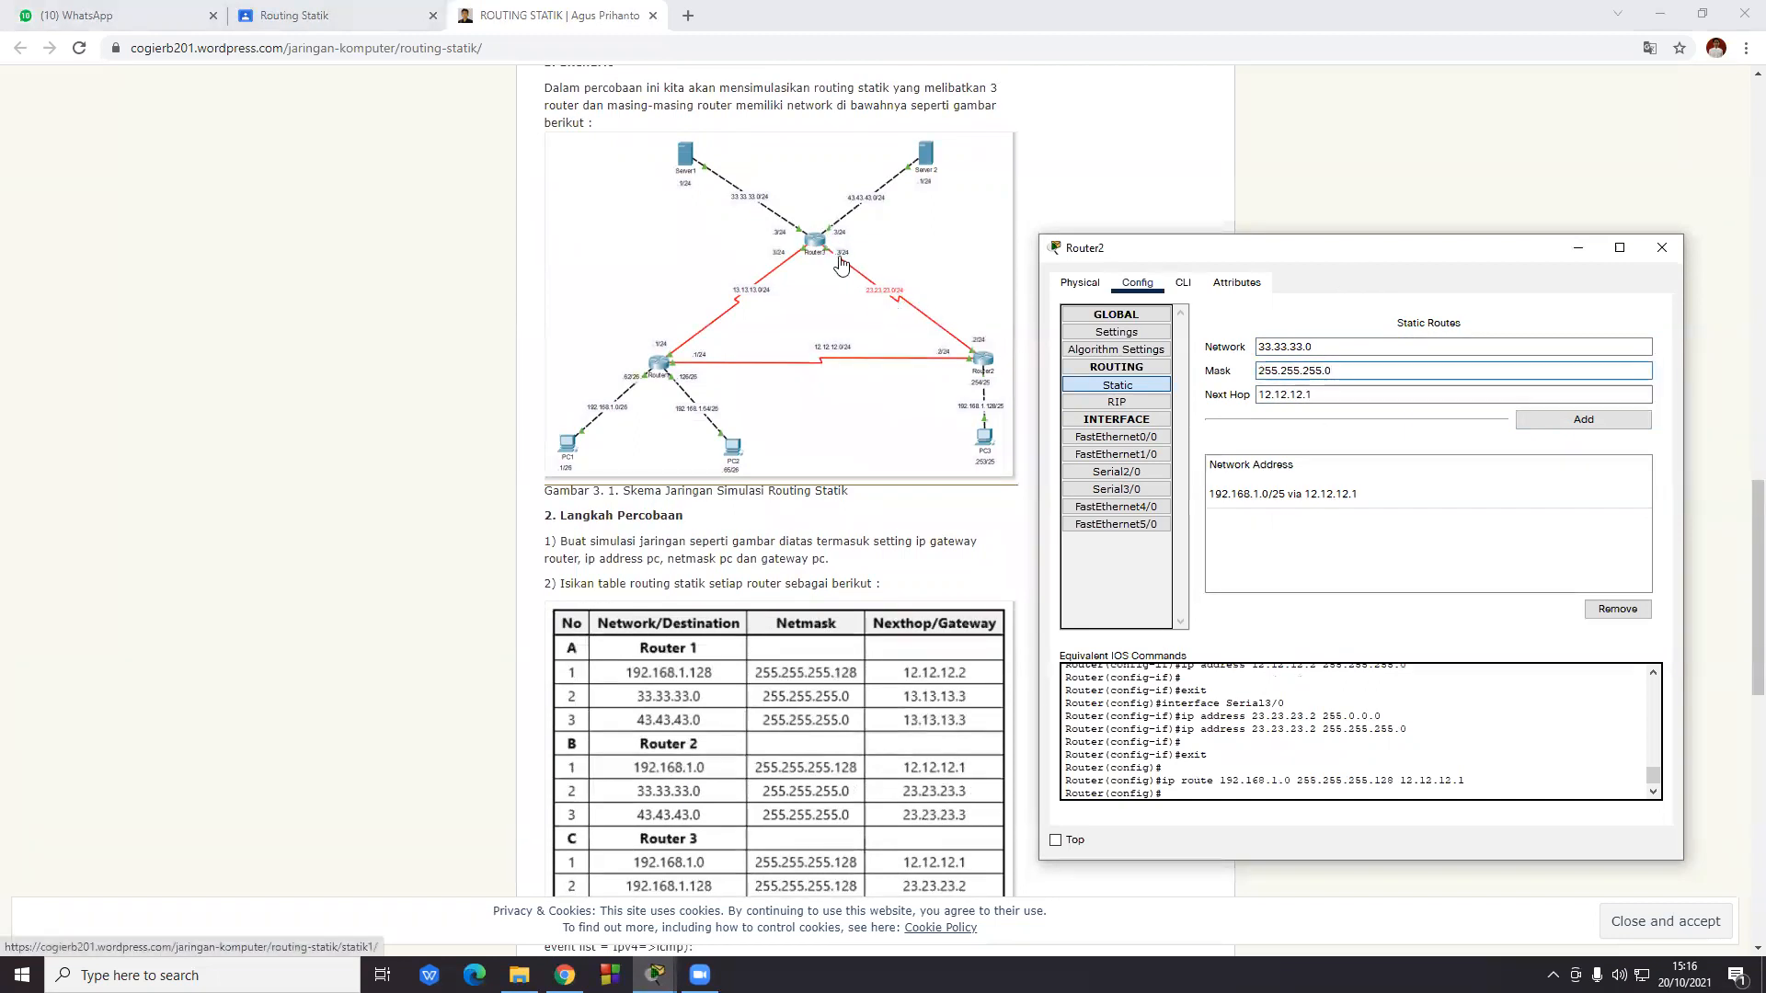
left_click_drag(1316, 395, 1262, 390)
type("33.")
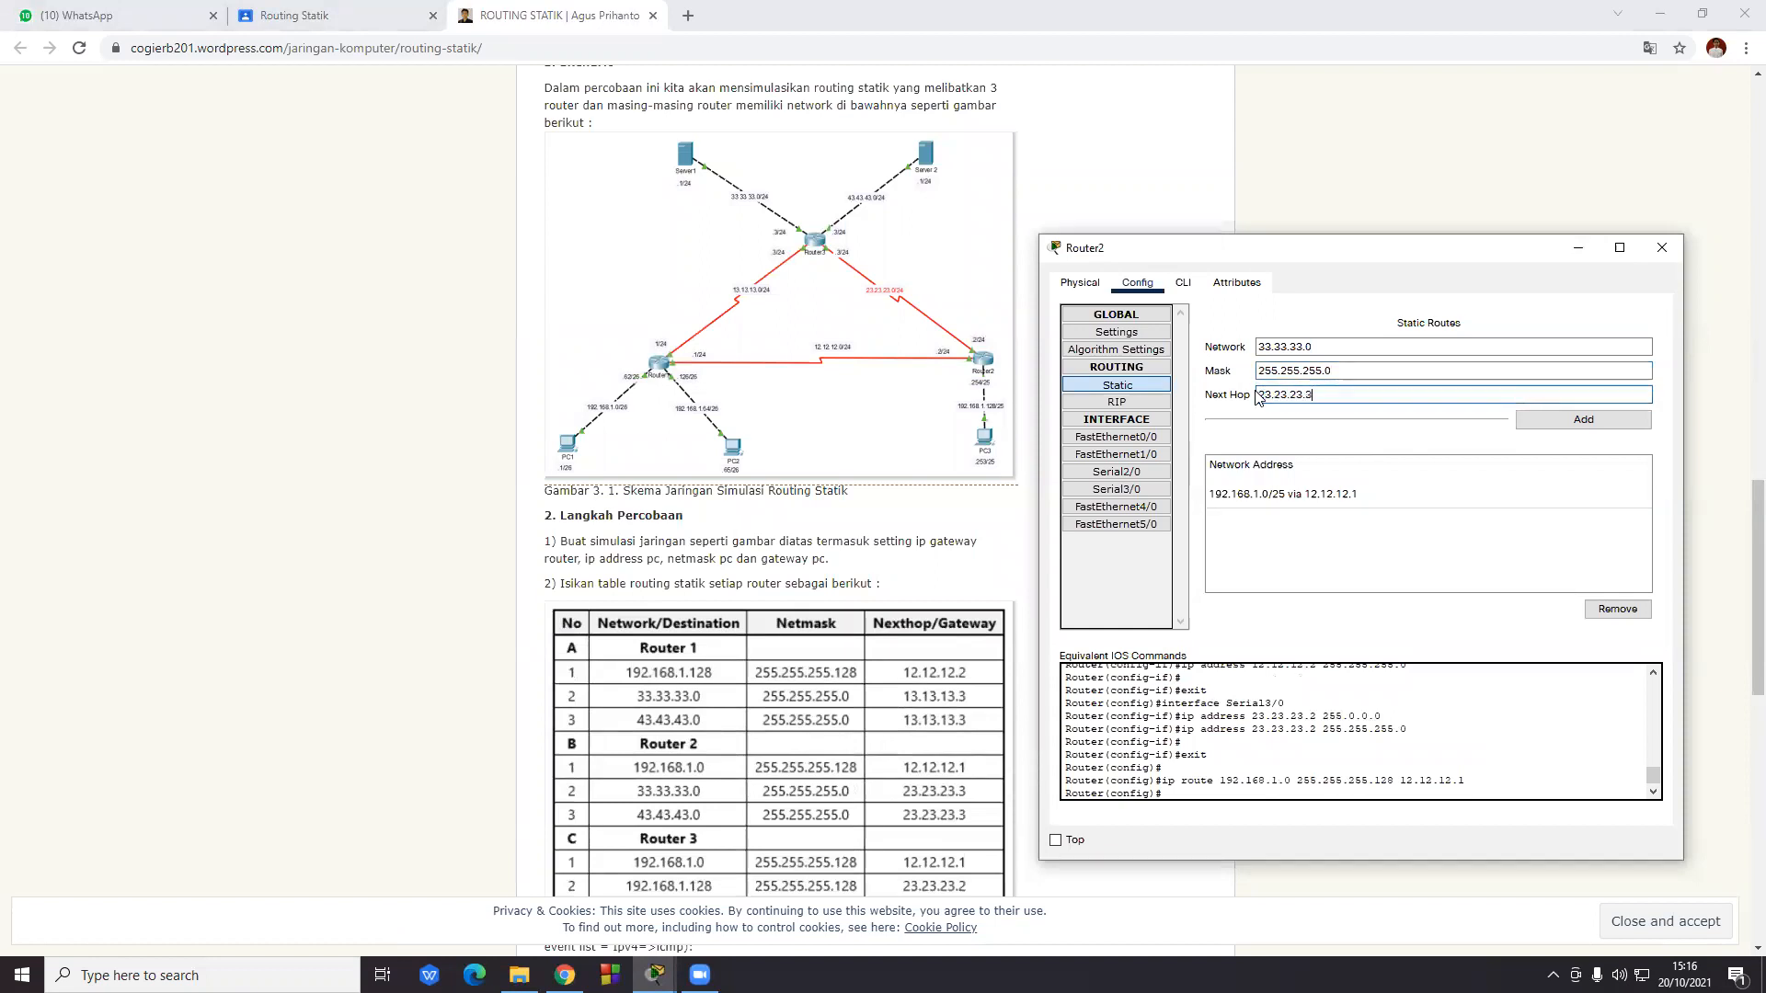
left_click(1583, 419)
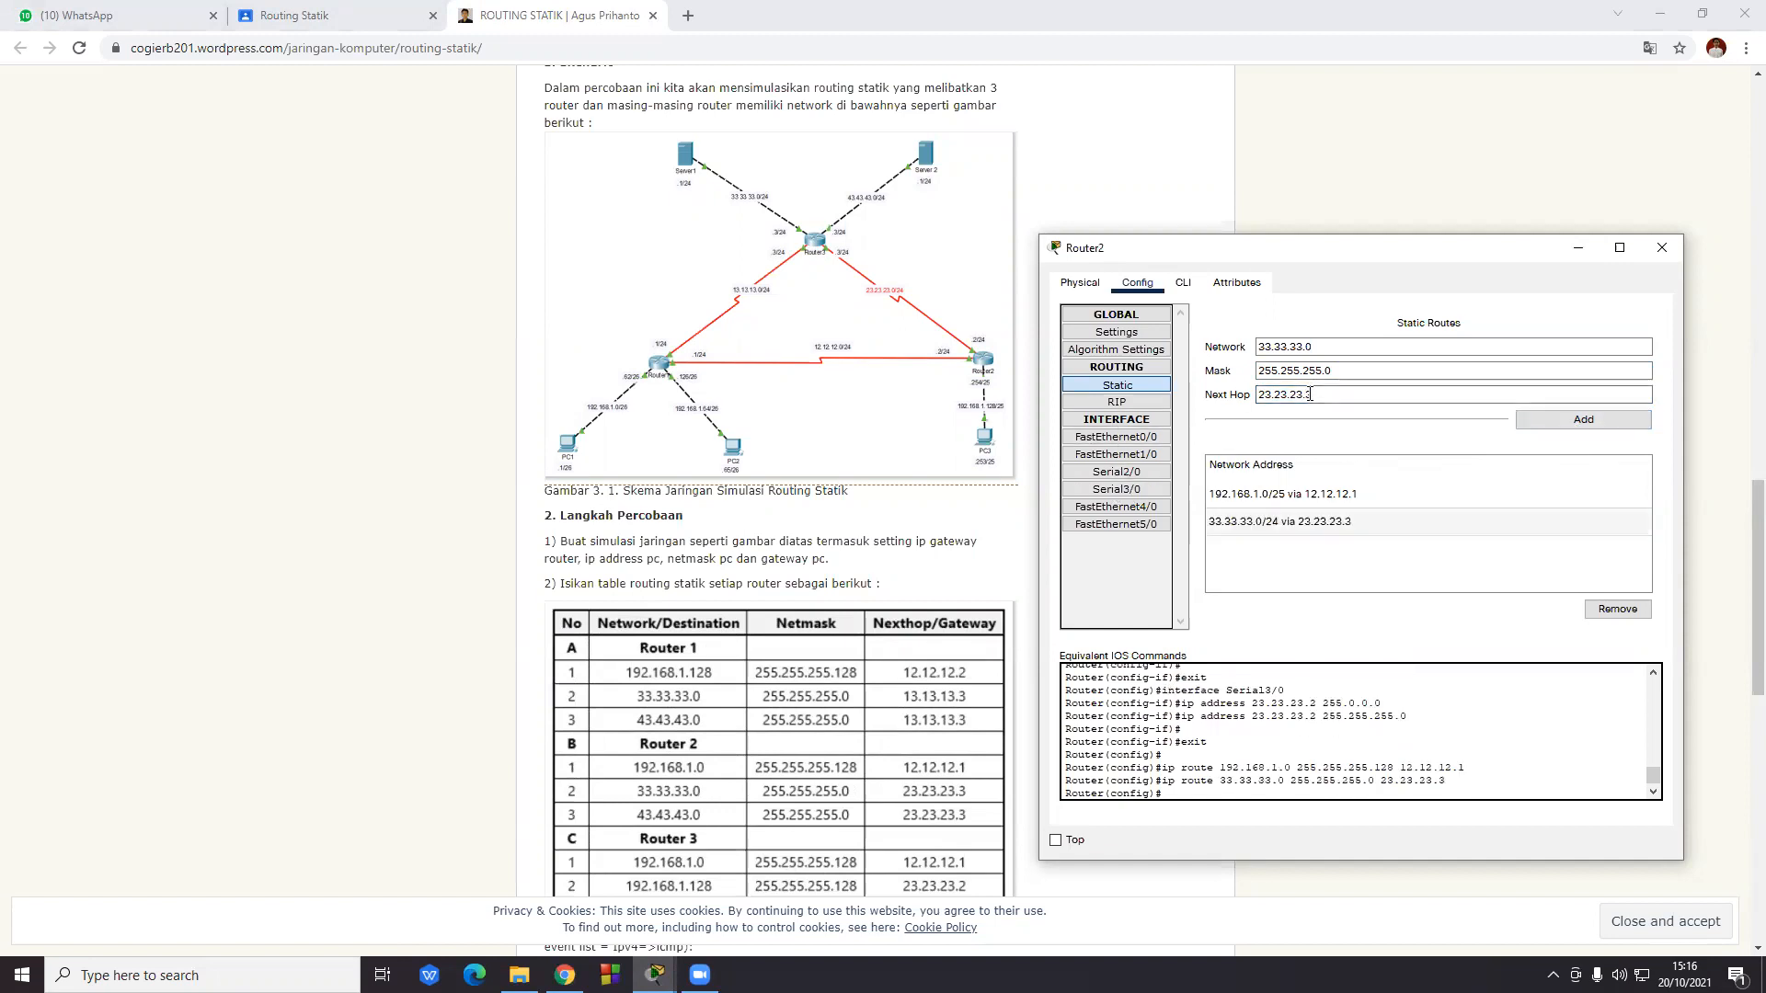
- Add a Router2 static route to network 43.43.43.0, keeping mask 255.255.255.0 and next hop 23.23.23.3, and close its configuration window
left_click_drag(1316, 346, 1241, 357)
type("43")
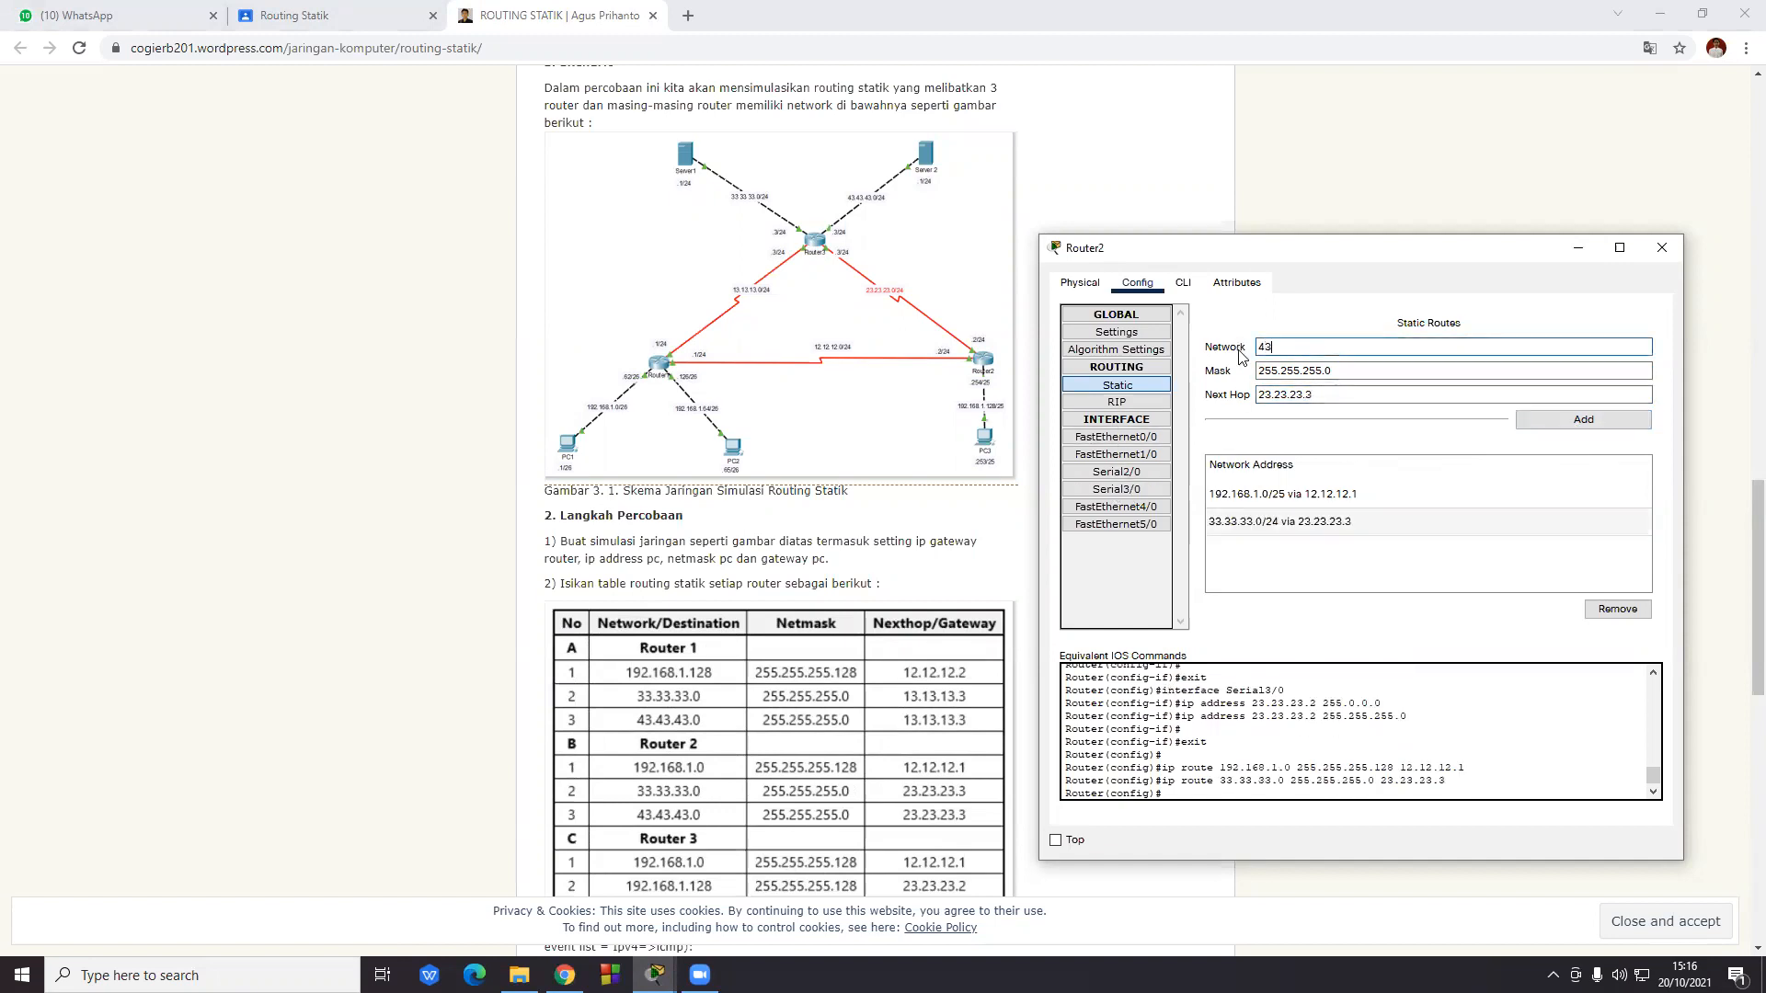
type(".43.43.0")
left_click(1560, 429)
scroll(1647, 175, "down", 2)
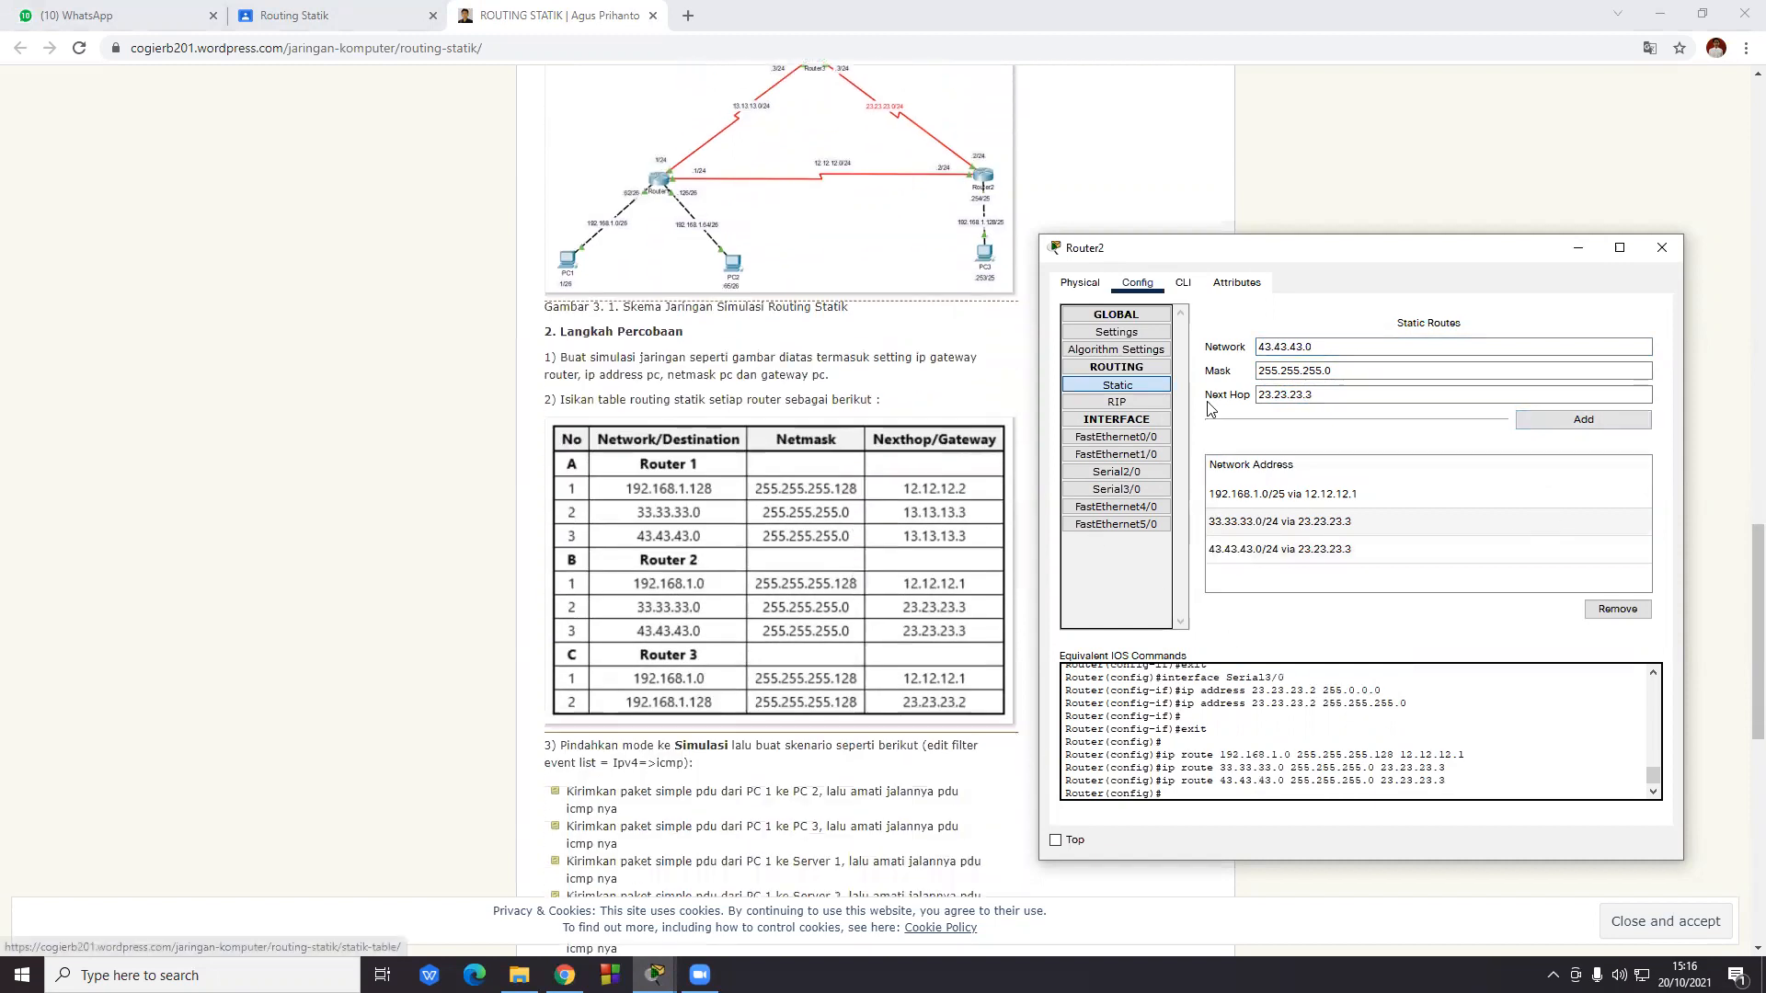
left_click(1662, 248)
- Switch to Packet Tracer, open Router3's static routing settings and place the window beside the web page's routing table
left_click(654, 974)
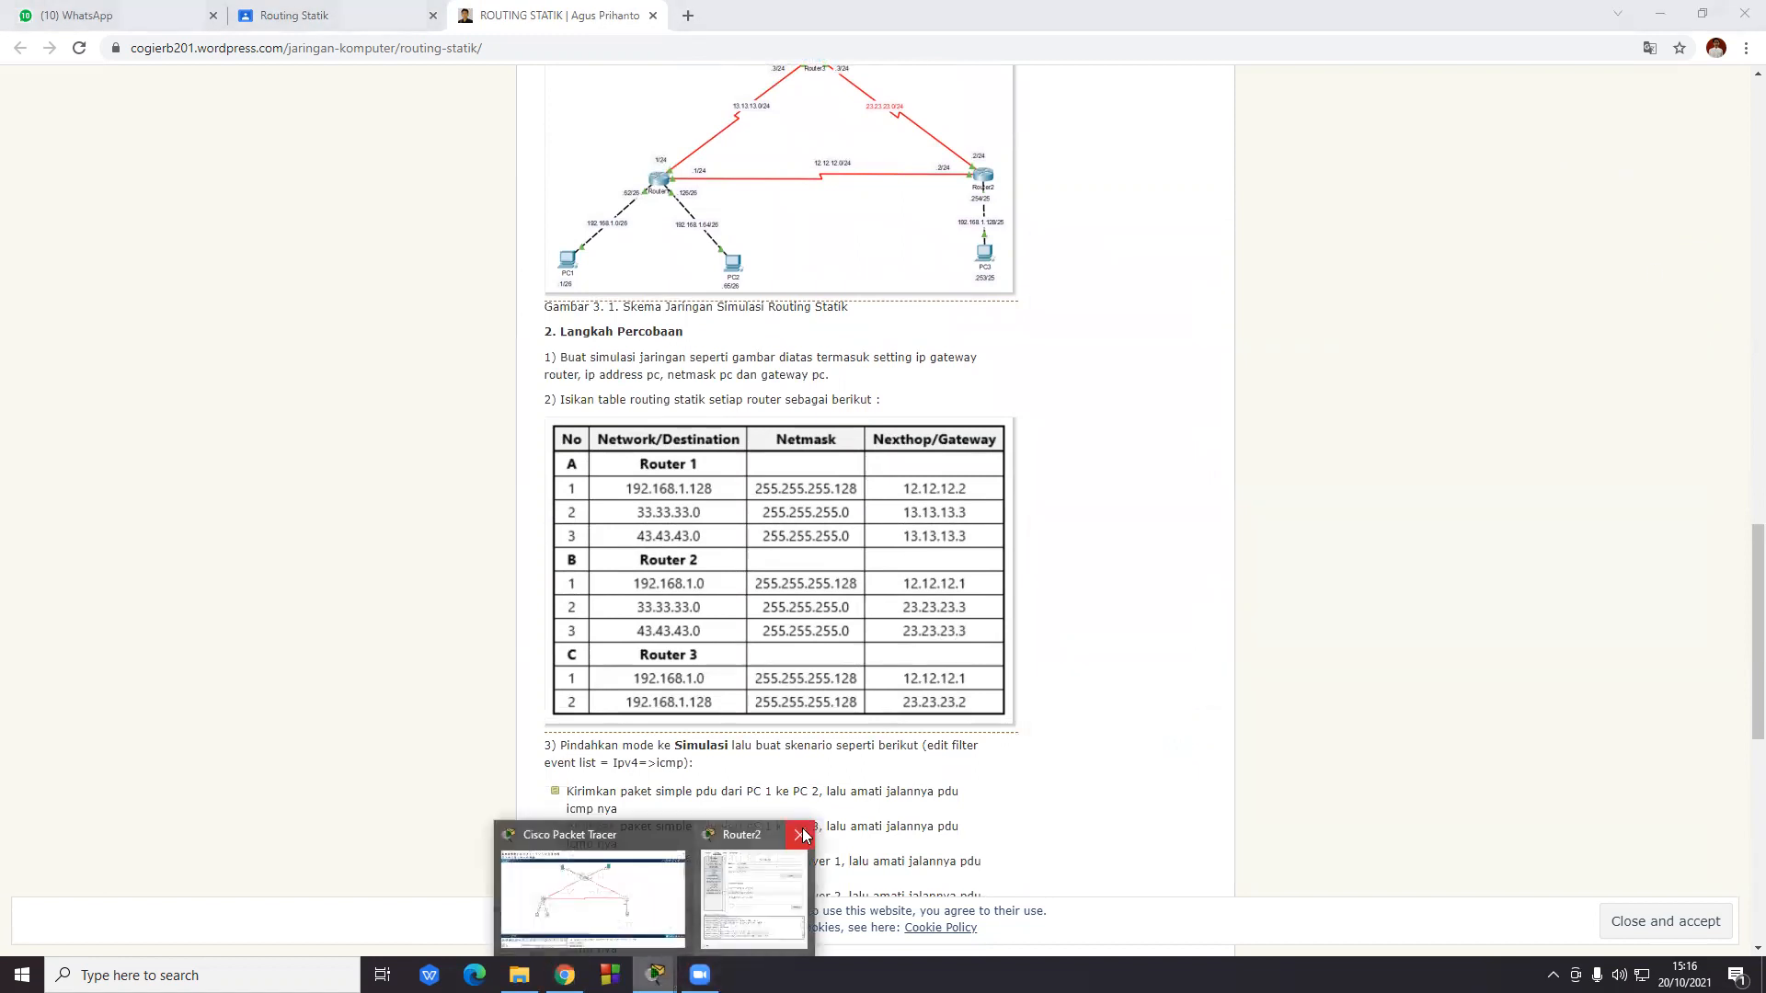
left_click(680, 832)
left_click(806, 281)
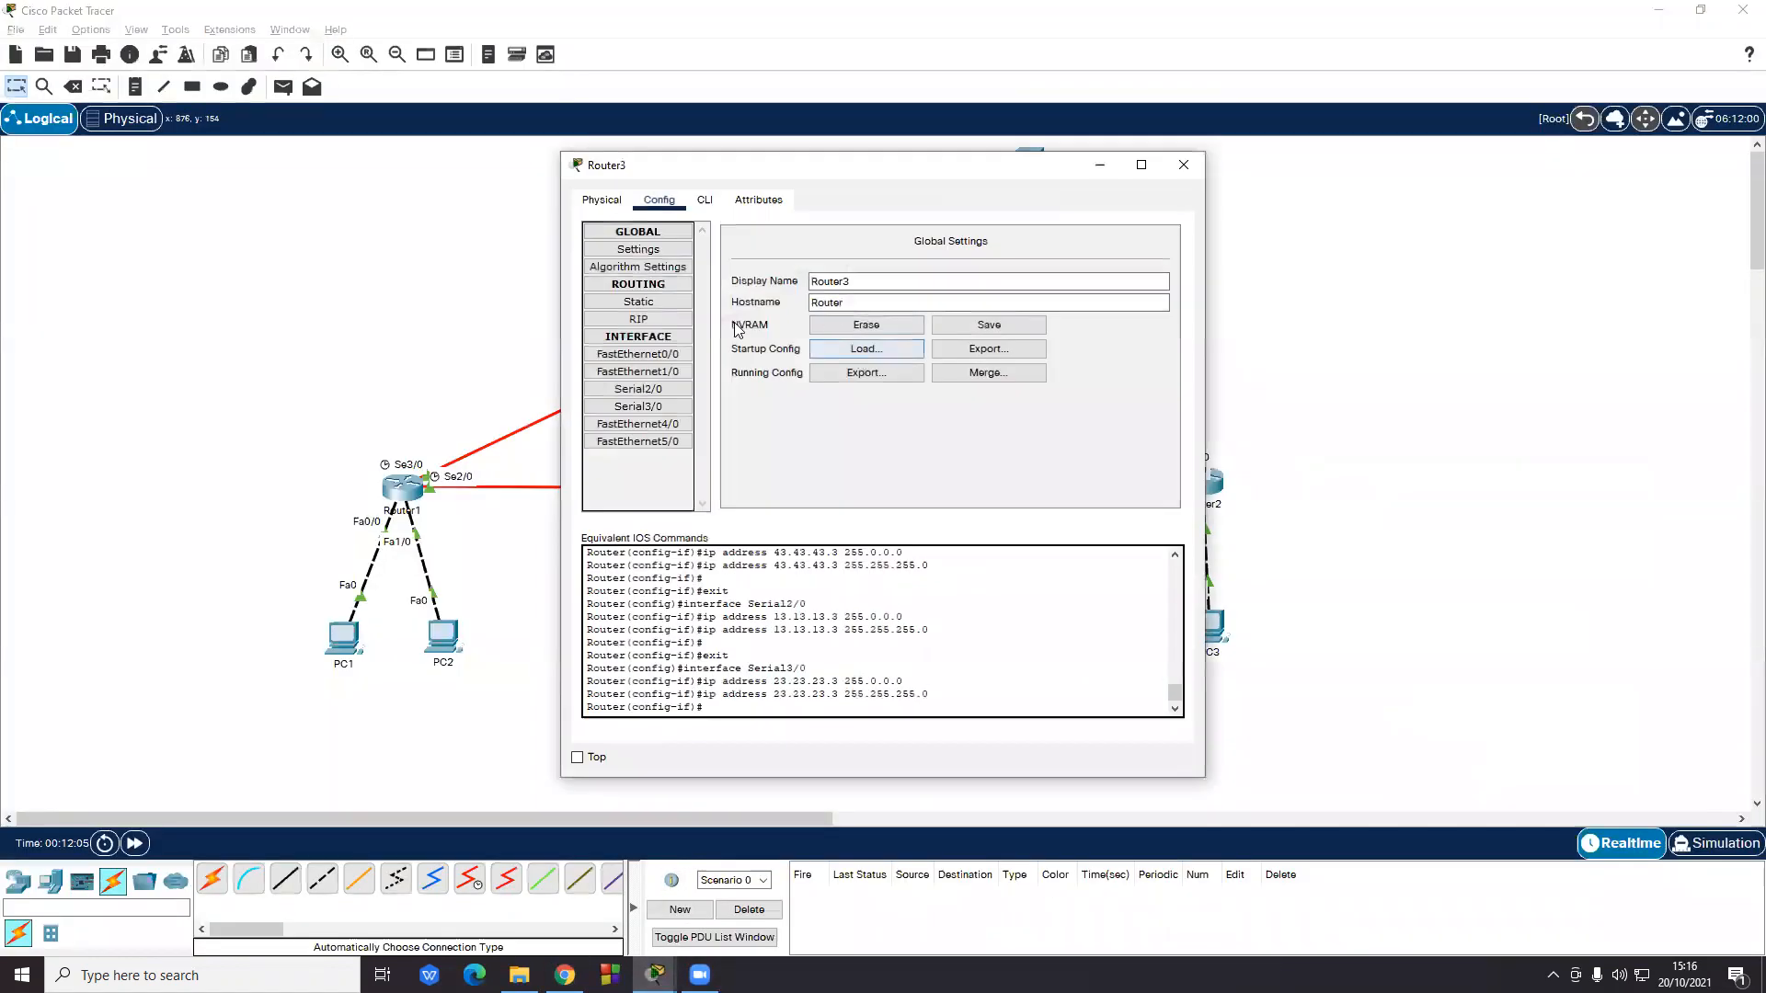
left_click(639, 301)
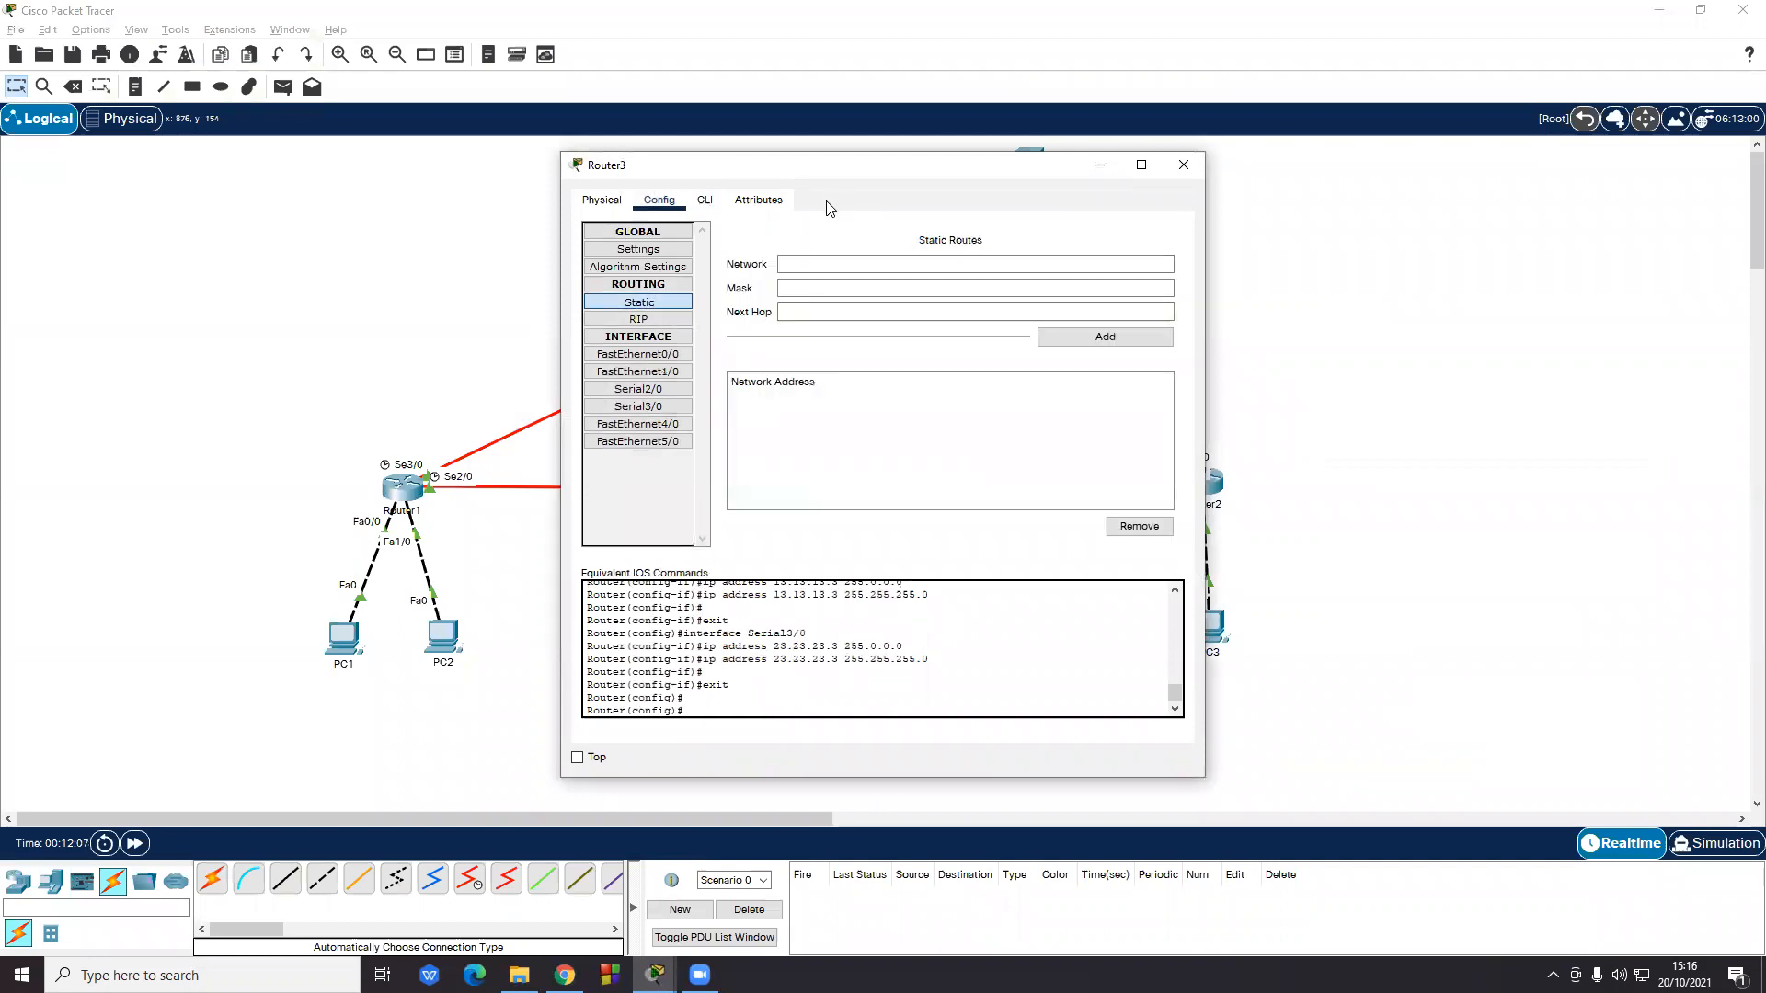
left_click(565, 974)
mouse_move(654, 974)
left_click(754, 883)
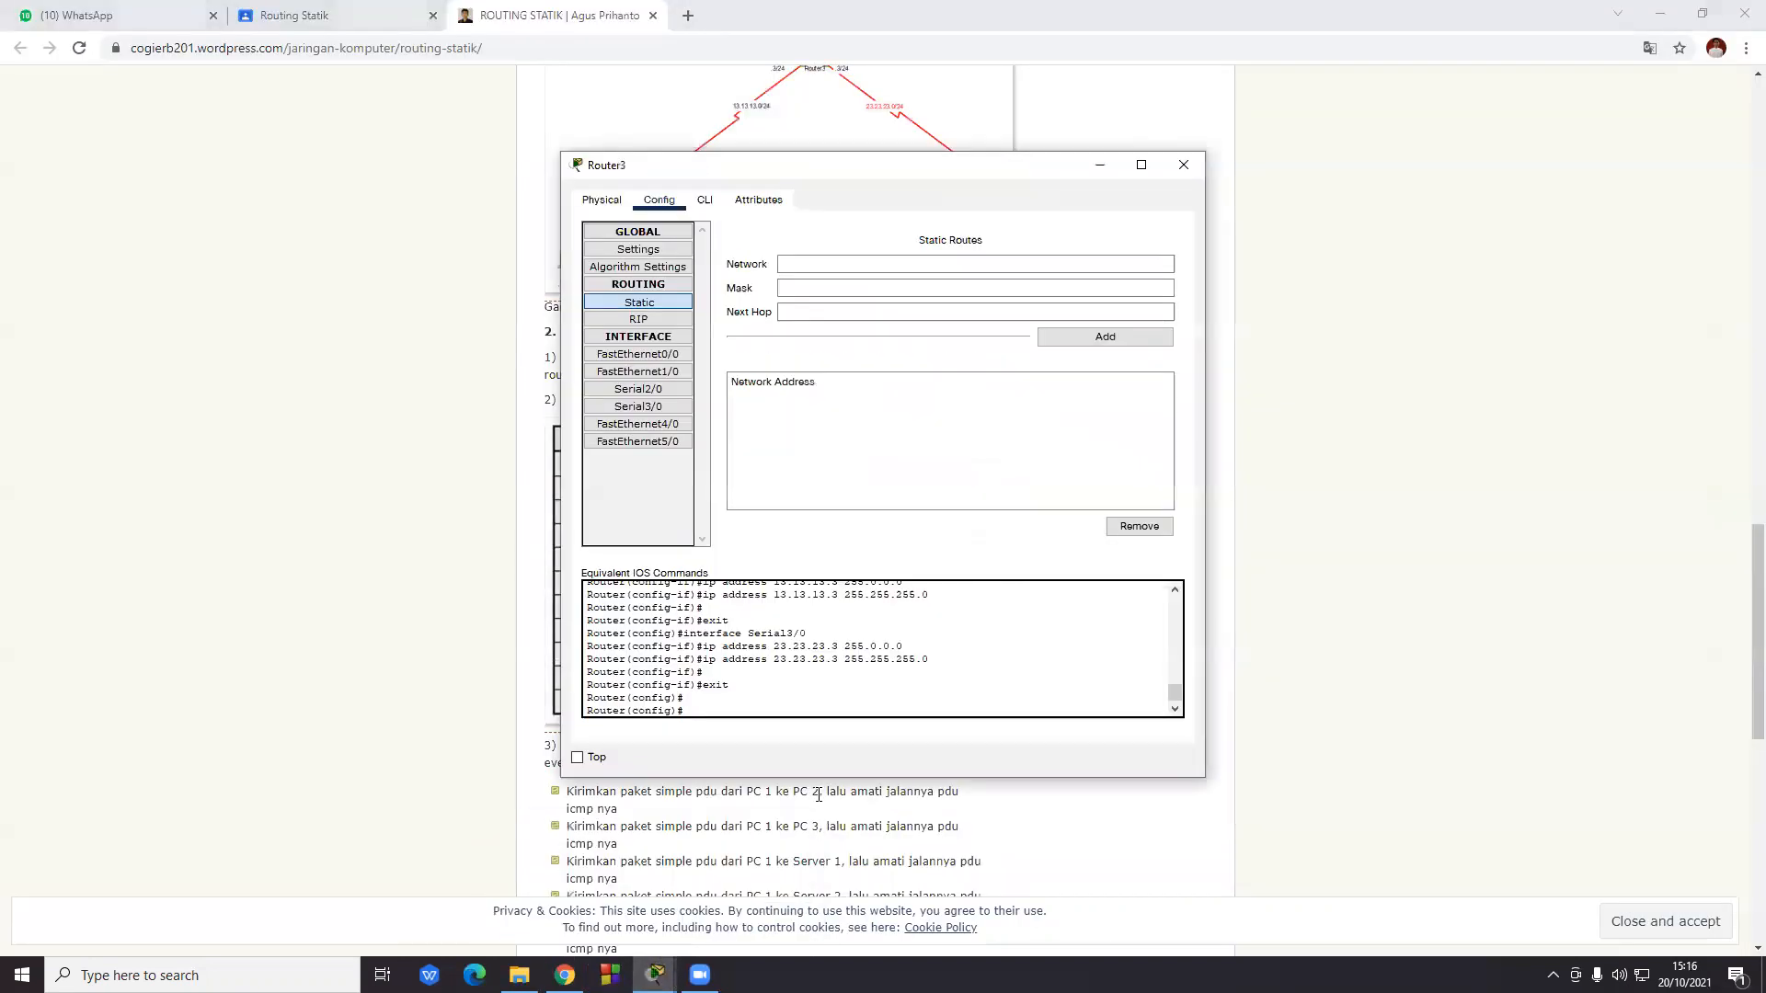
left_click_drag(961, 173, 1451, 228)
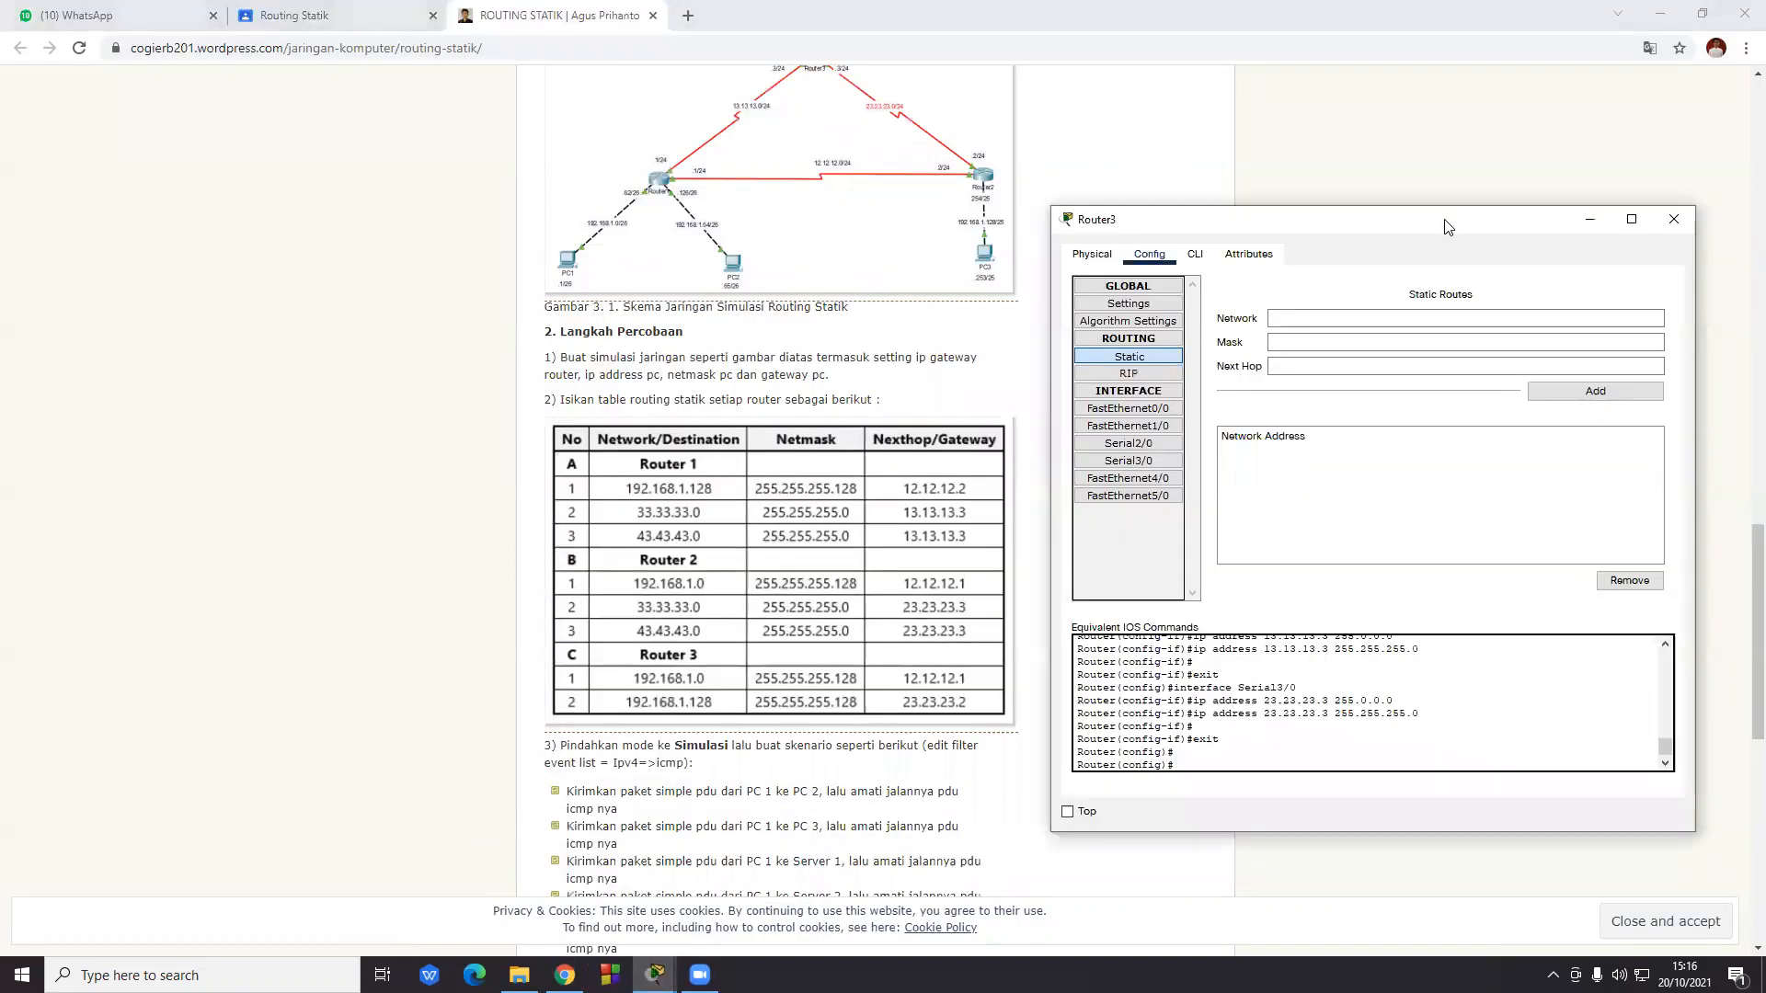
- Add a static route on Router3 to network 192.168.1.0 with mask 255.255.255.128 and next hop 13.13.13.1
scroll(809, 156, "up", 1)
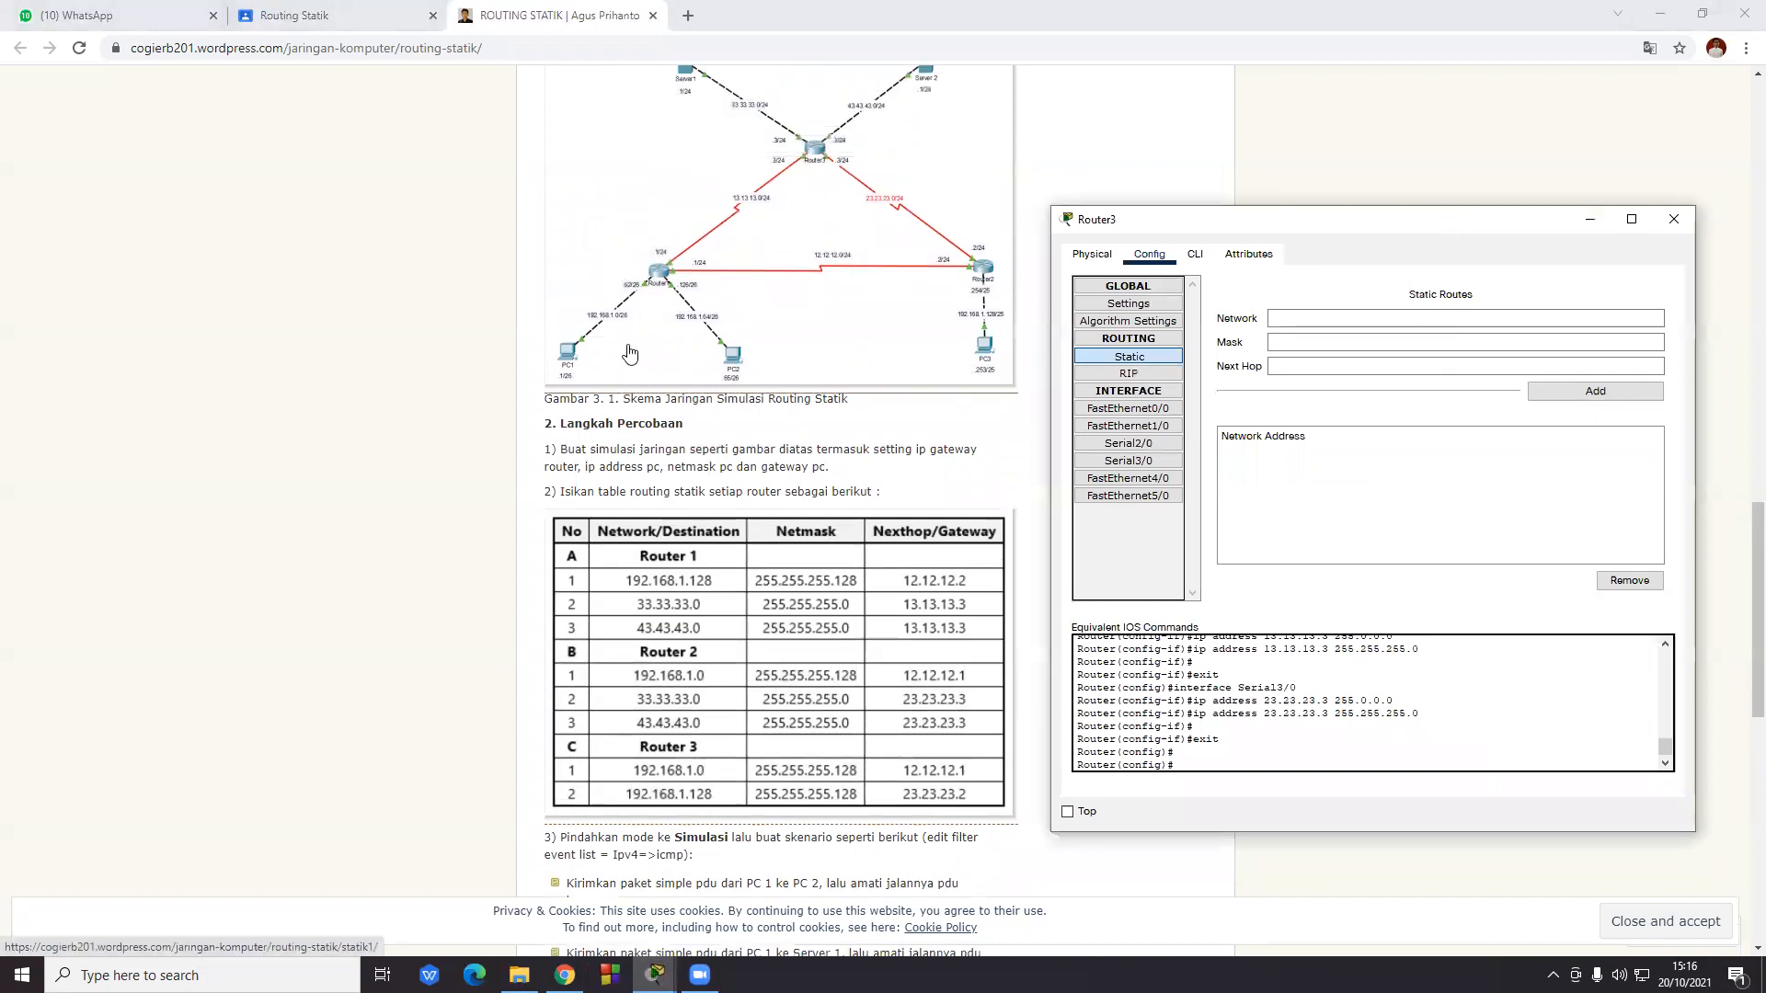
left_click(1298, 317)
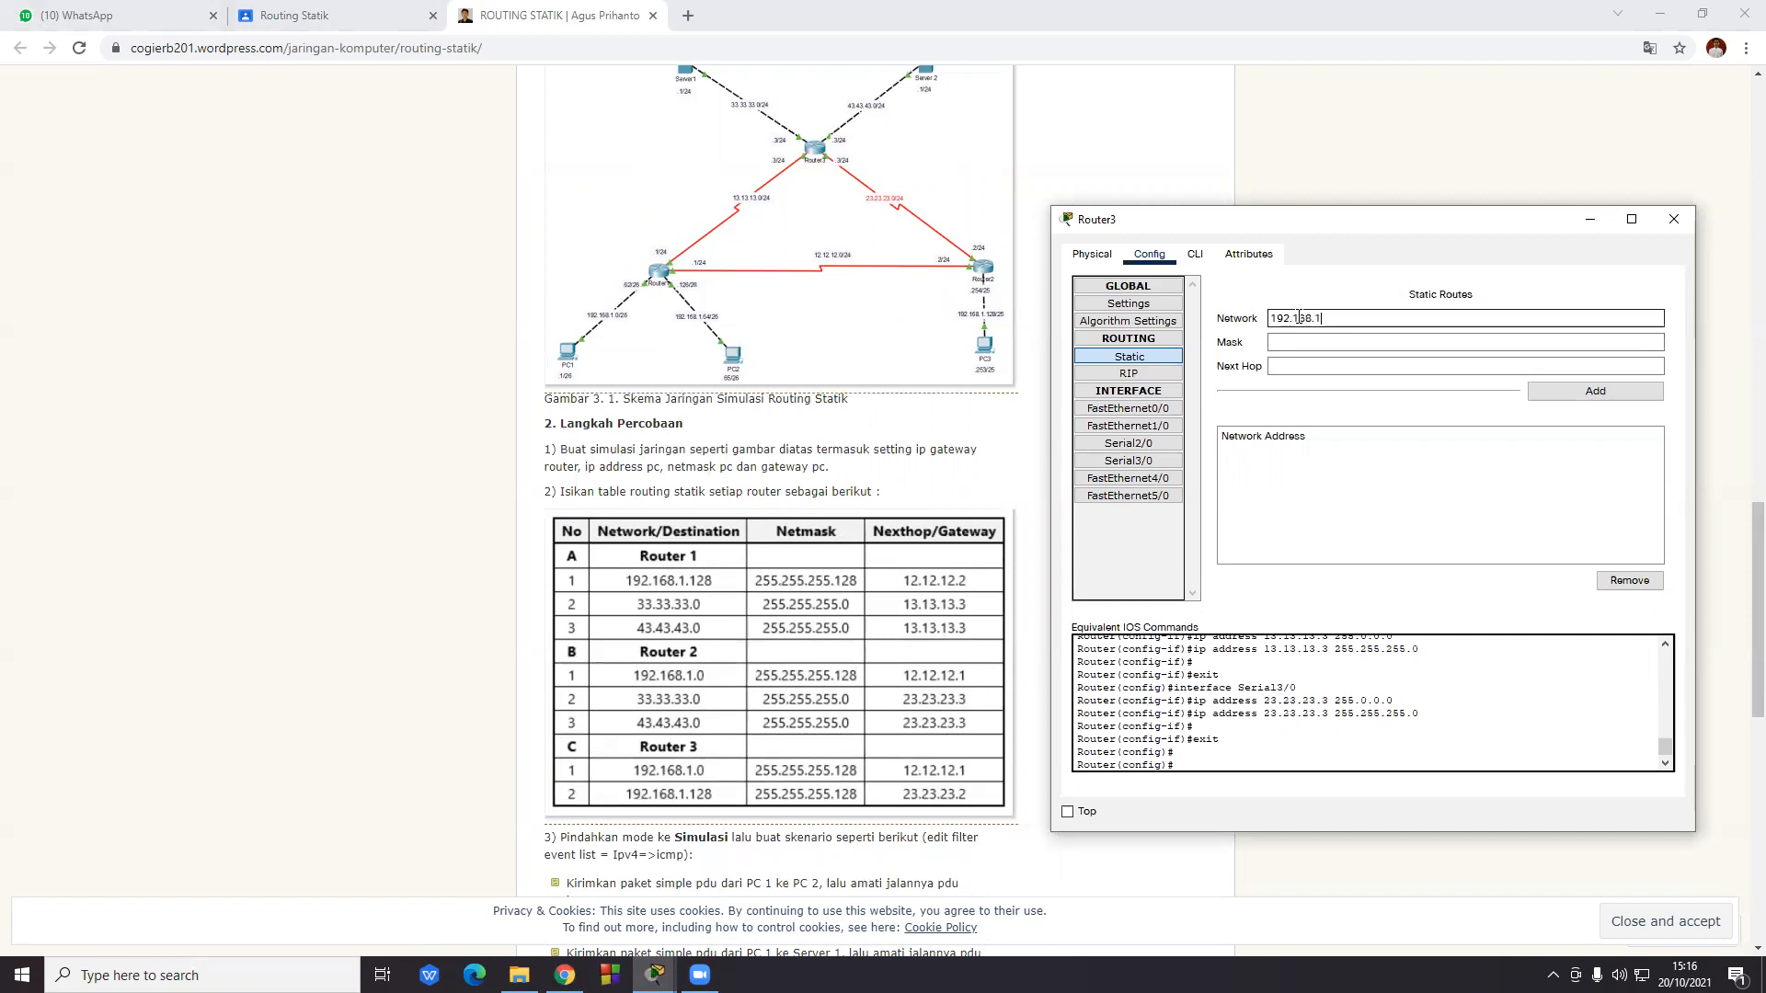
left_click(1310, 339)
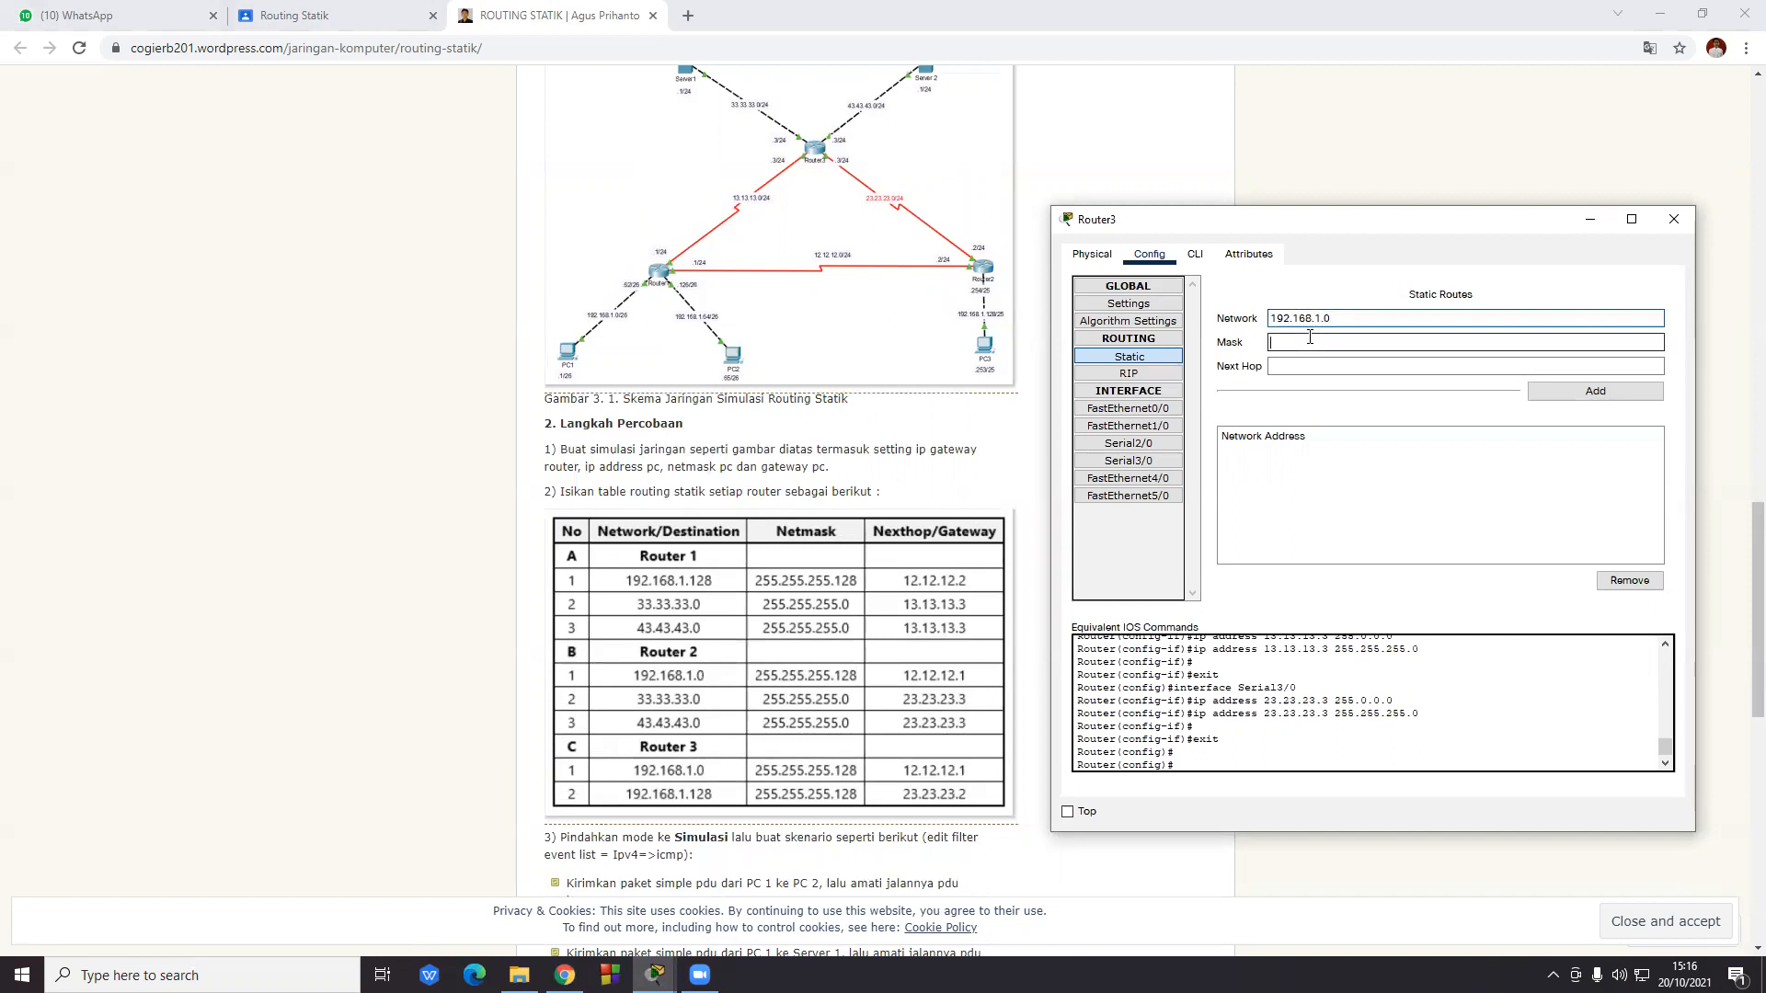
type("5.128")
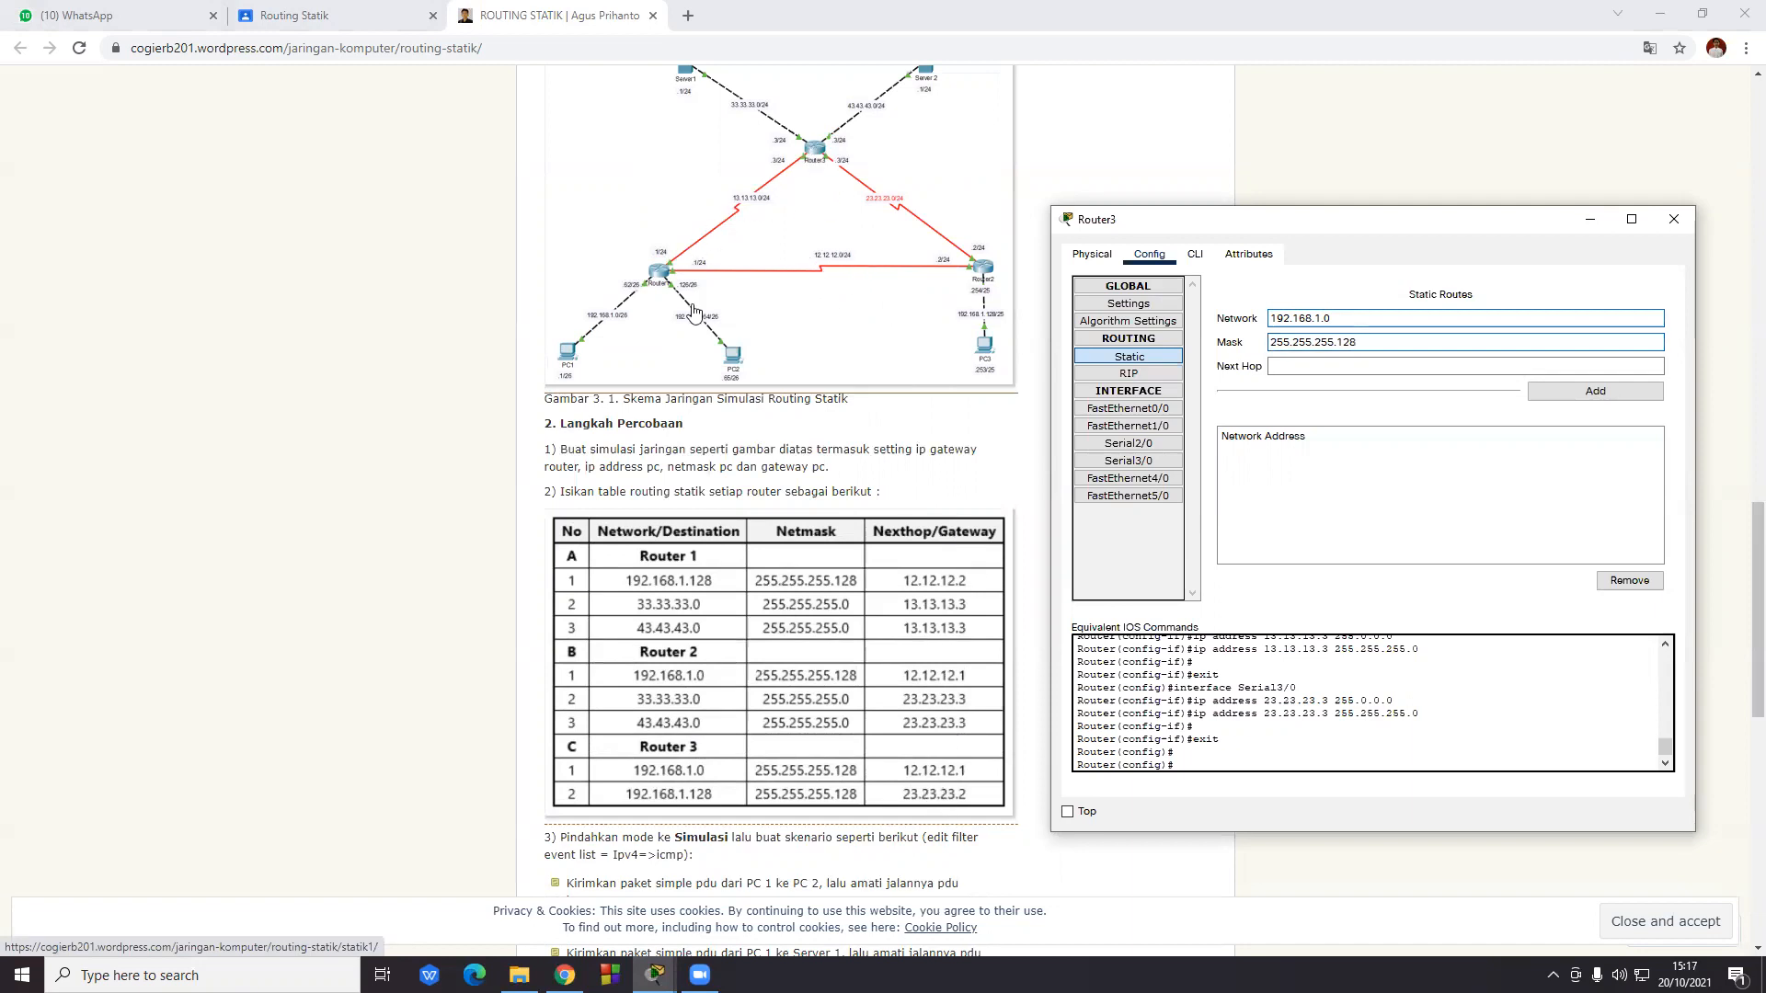
left_click(1355, 363)
type("13.13.13.1")
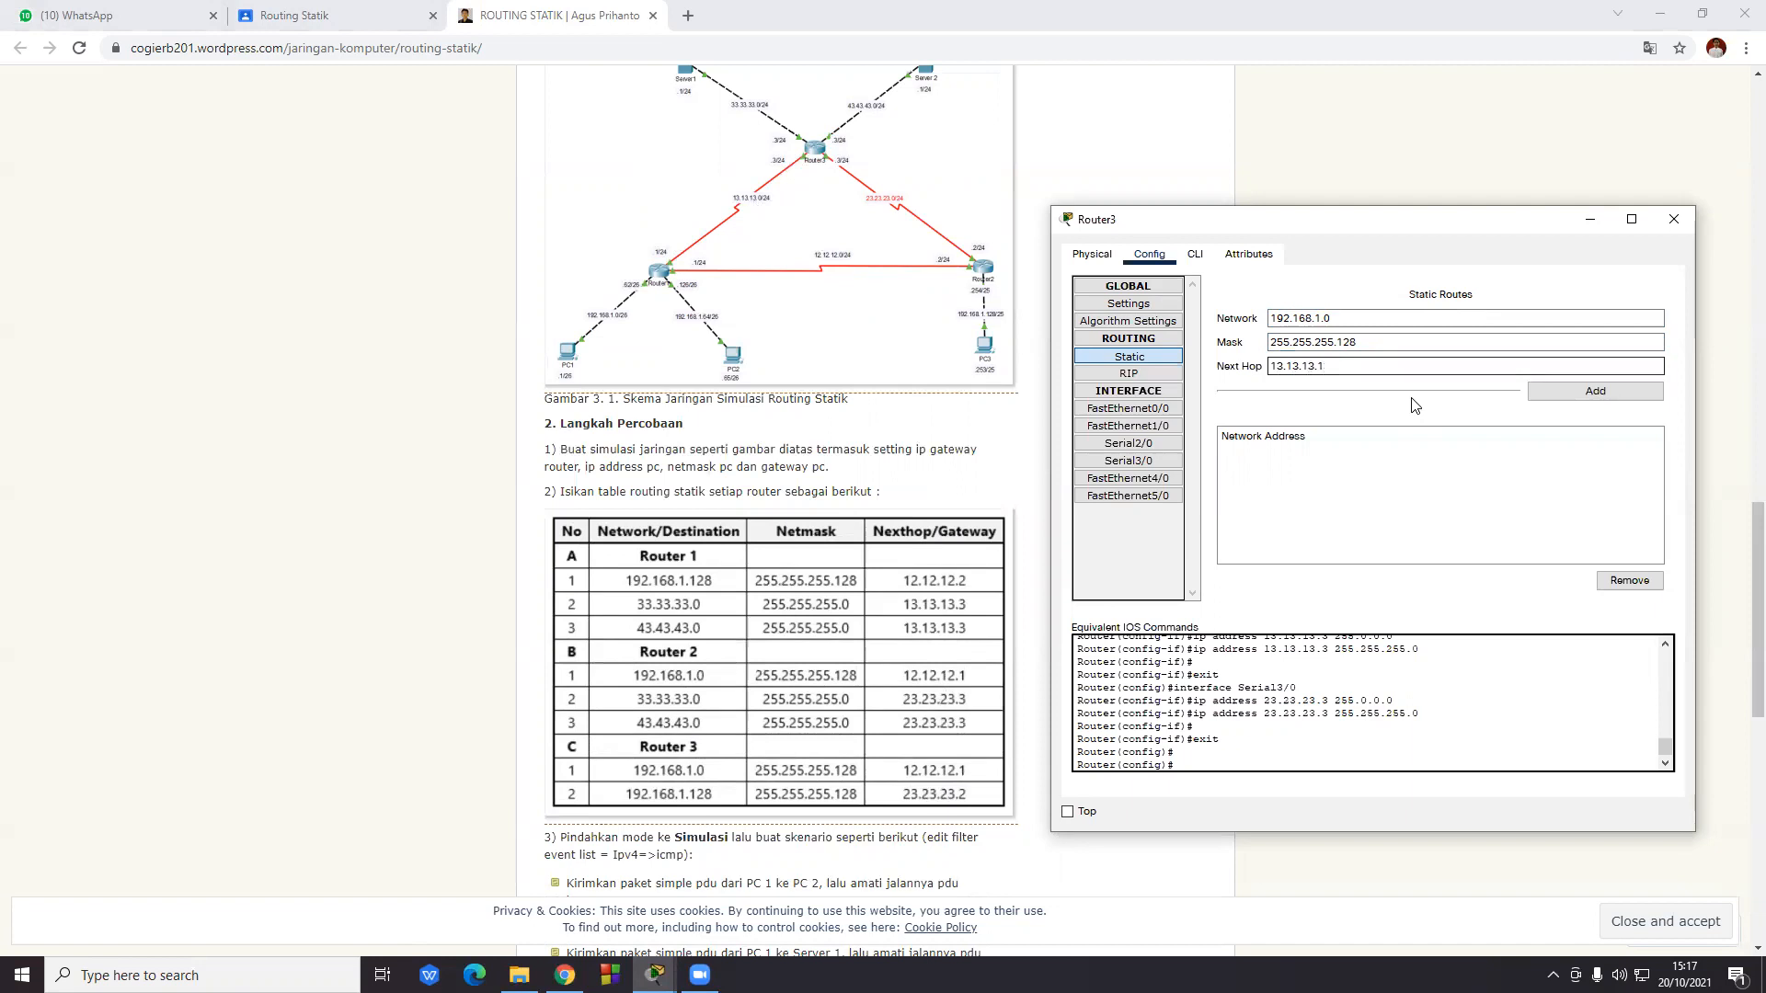
left_click(1582, 394)
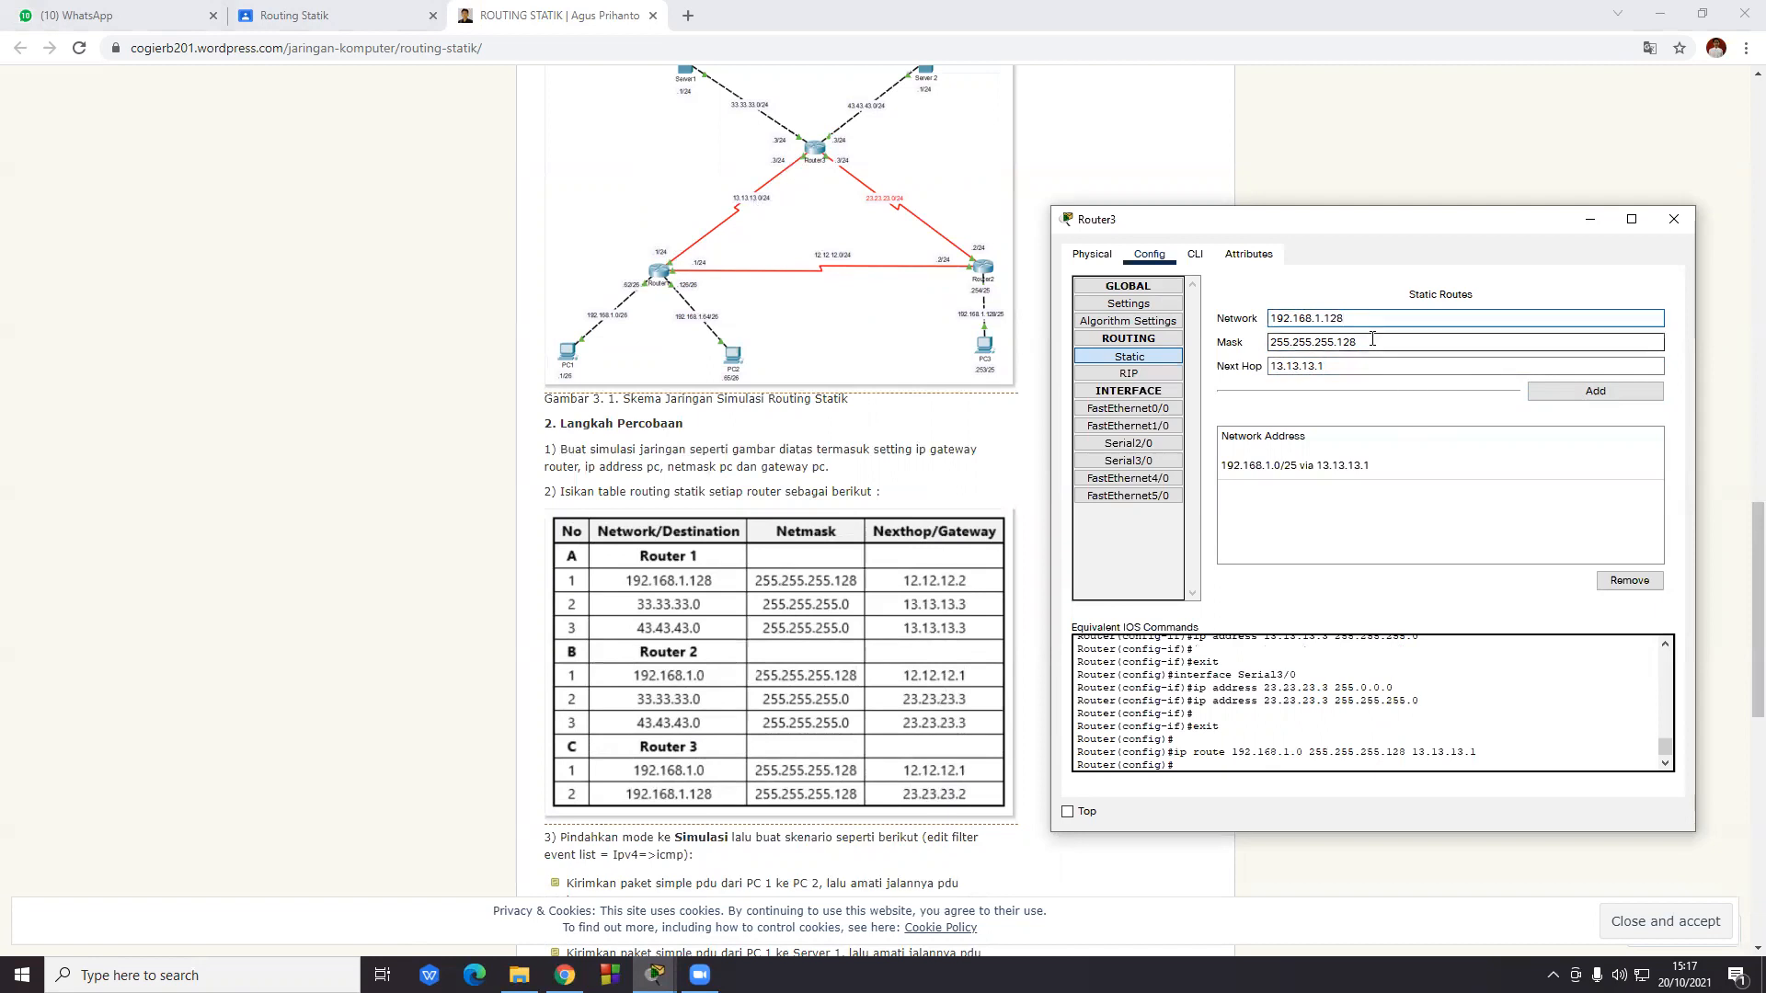
- Add a Router3 static route to network 192.168.1.128 with mask 255.255.255.128 and next hop 23.23.23.2, and close its configuration window
left_click_drag(1332, 366, 1278, 369)
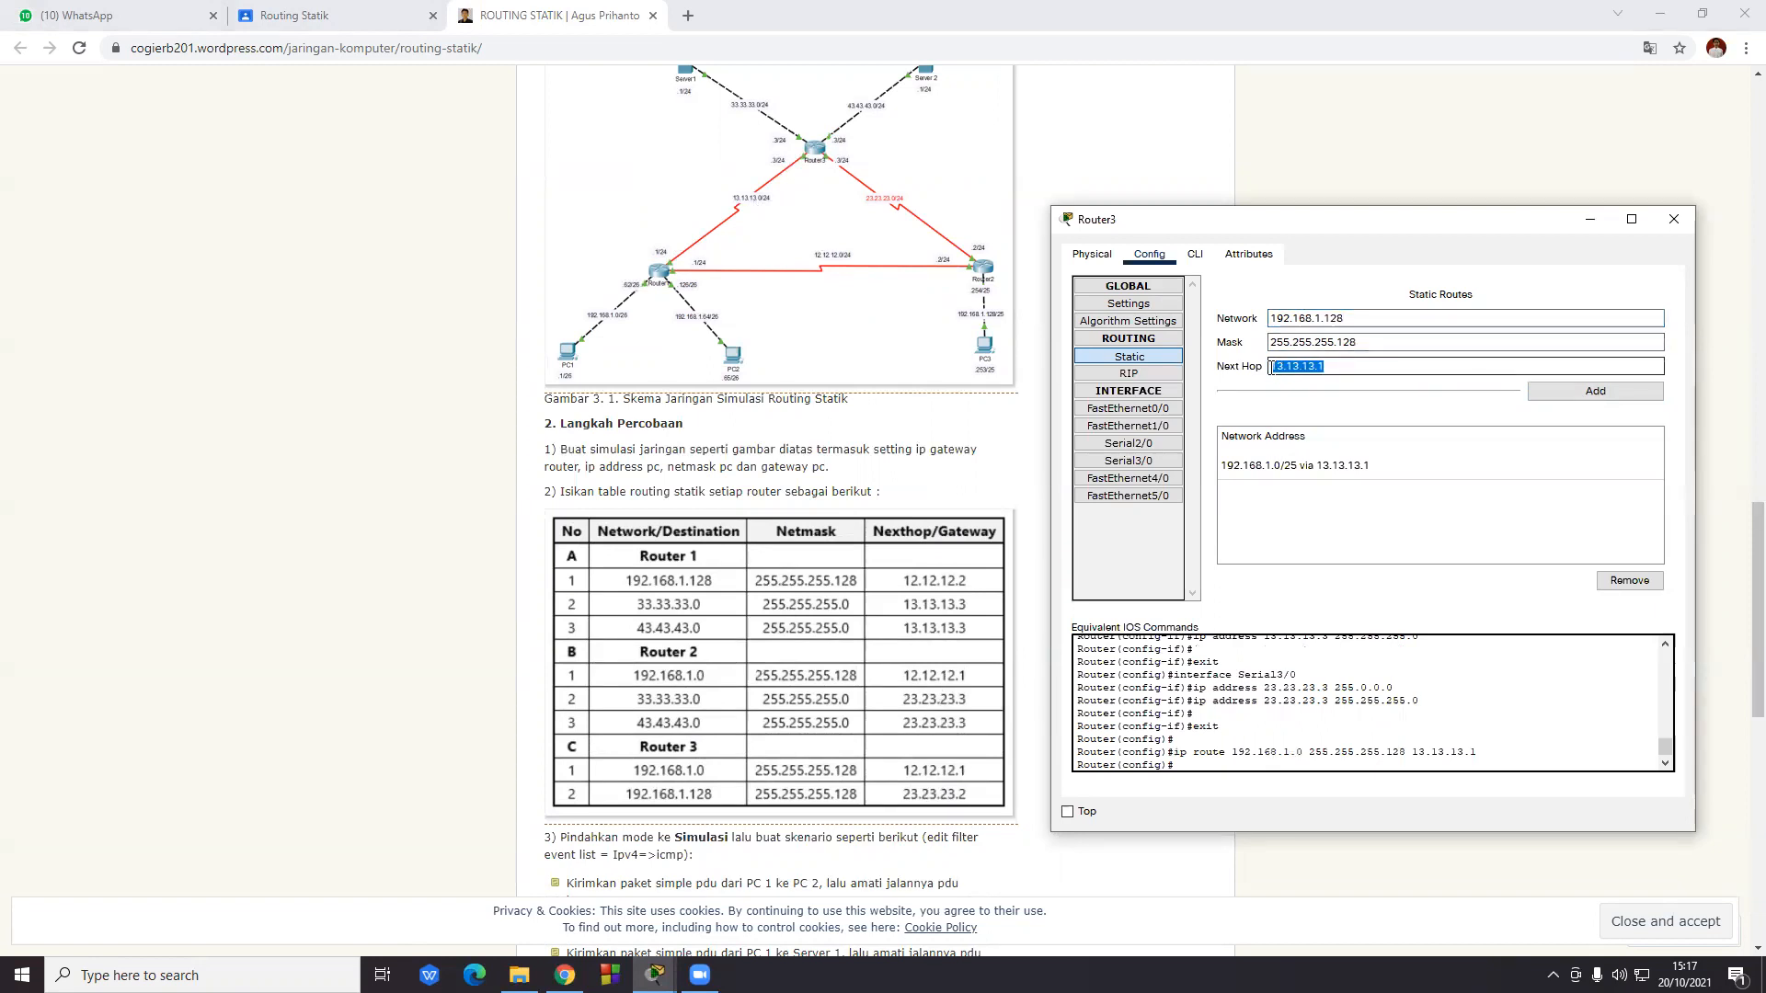
type("23")
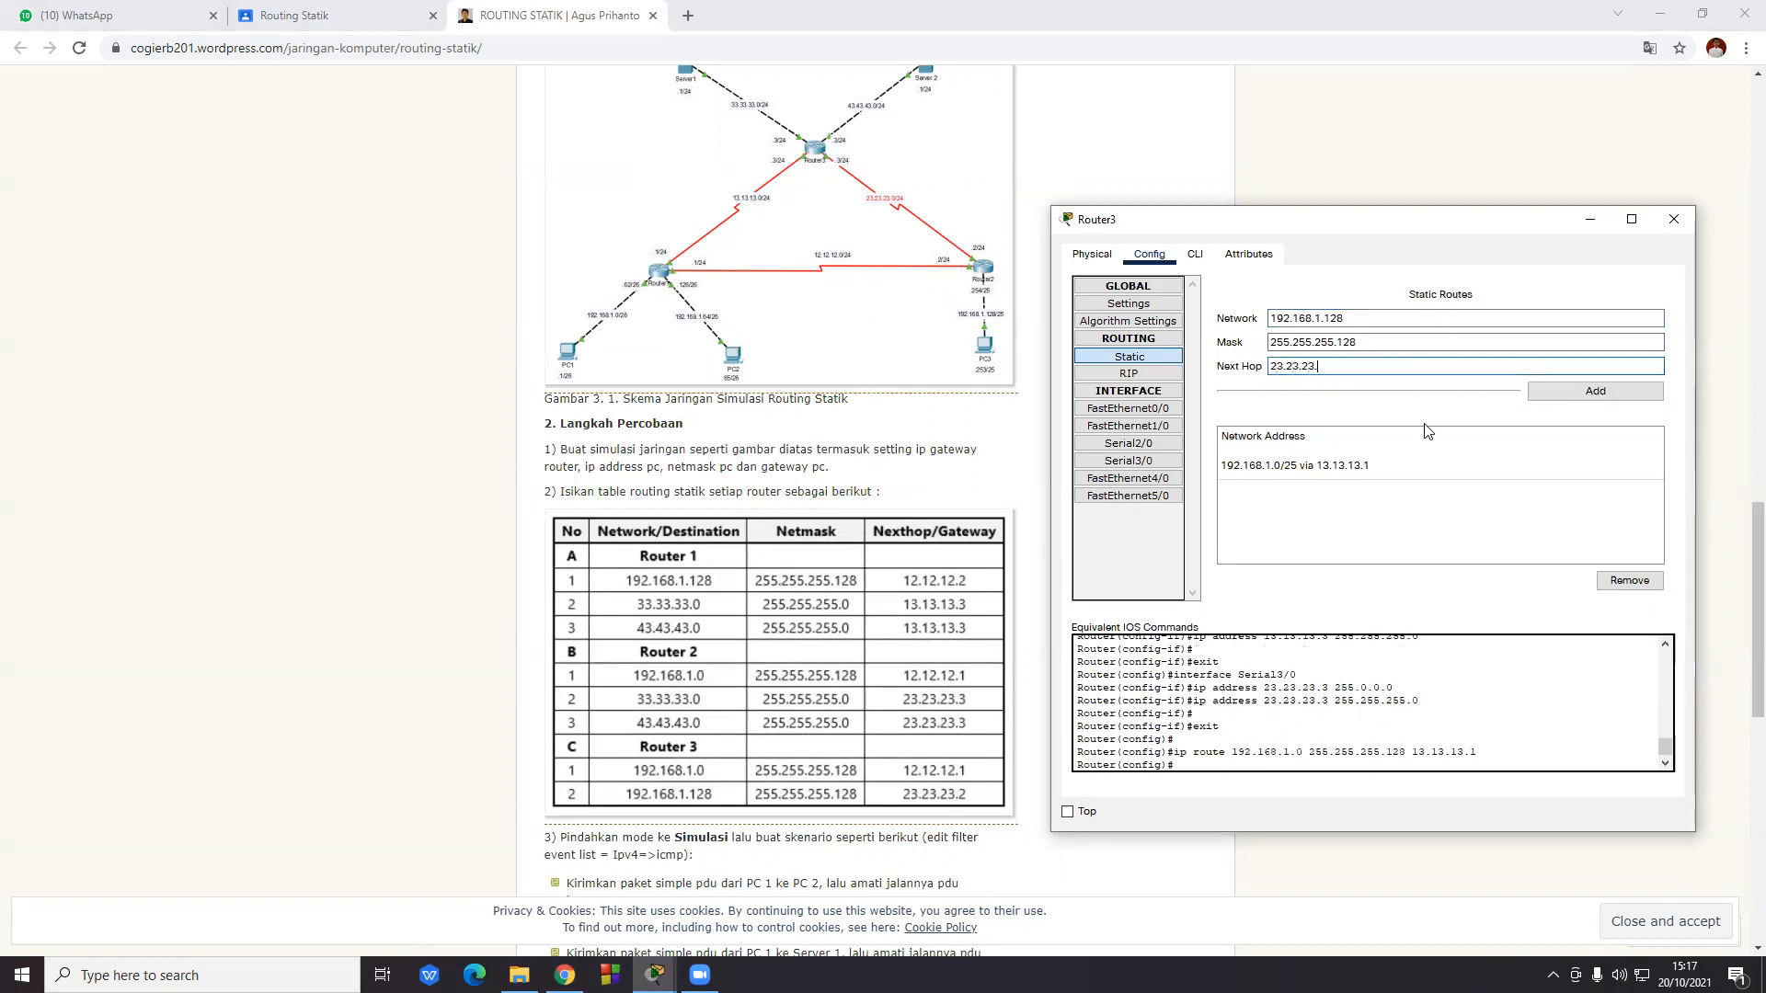
left_click(1564, 392)
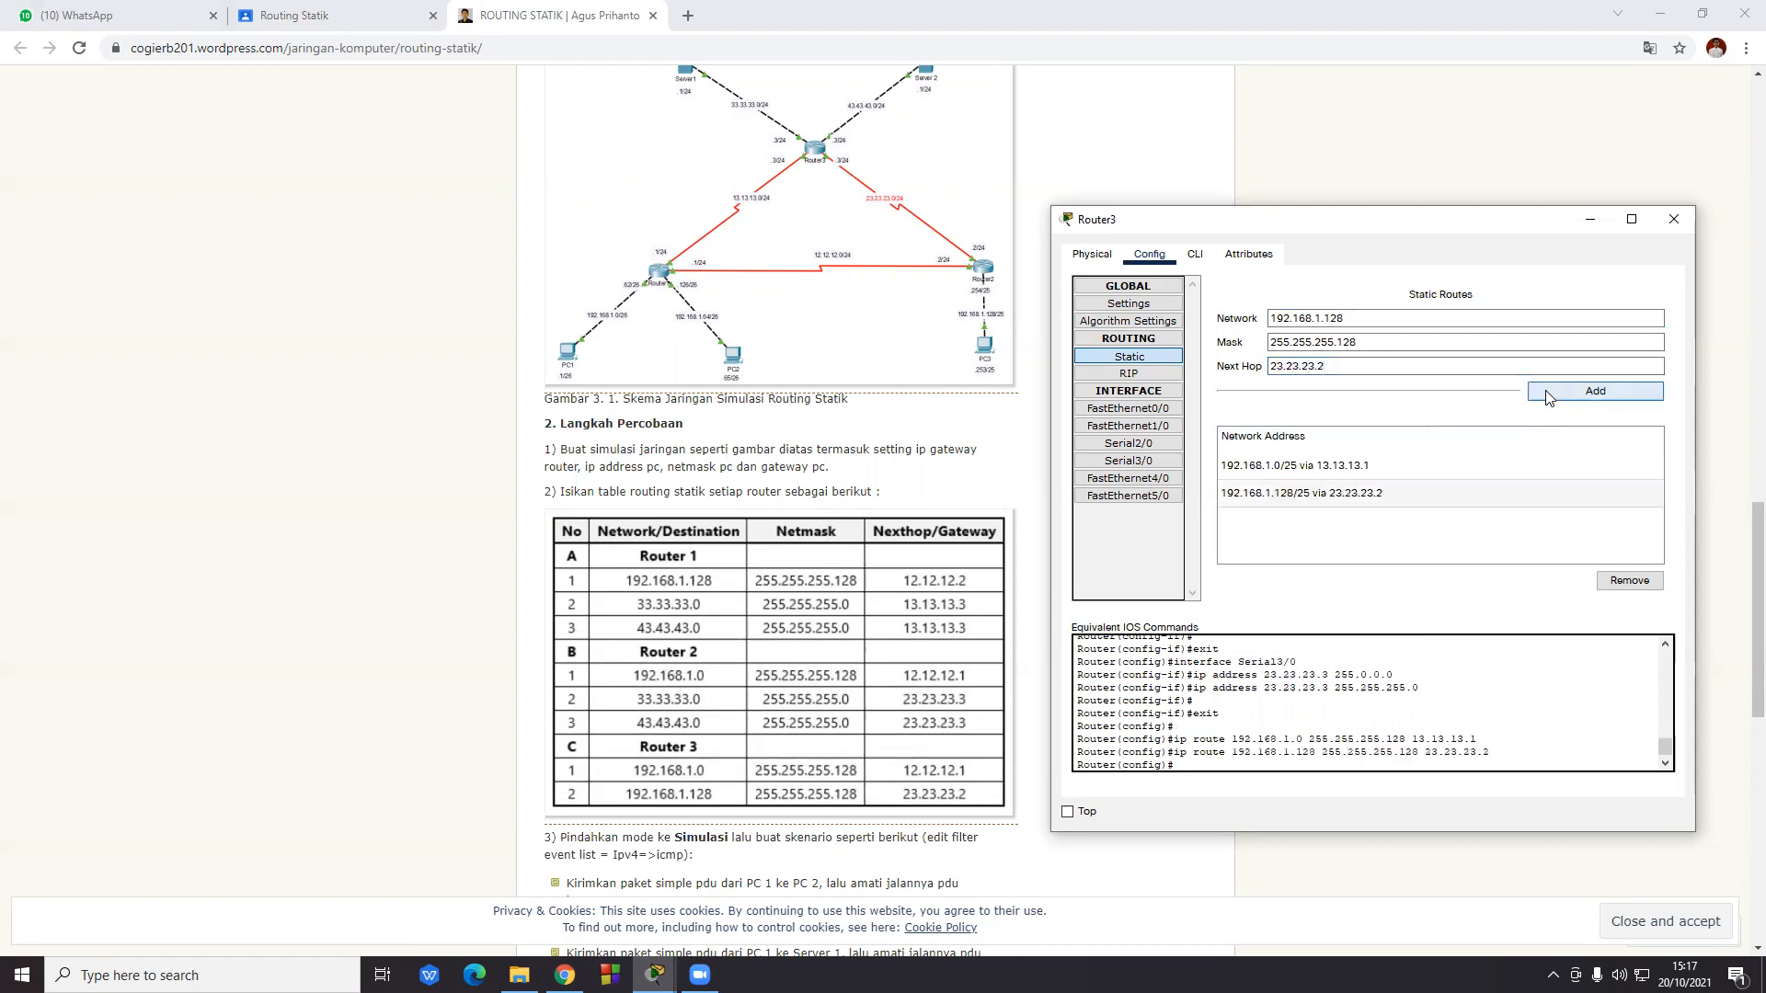
left_click(1676, 220)
- Check the web page's simulation scenarios, then switch Packet Tracer to Simulation mode with only ICMP events shown
scroll(1019, 756, "down", 4)
scroll(916, 672, "down", 2)
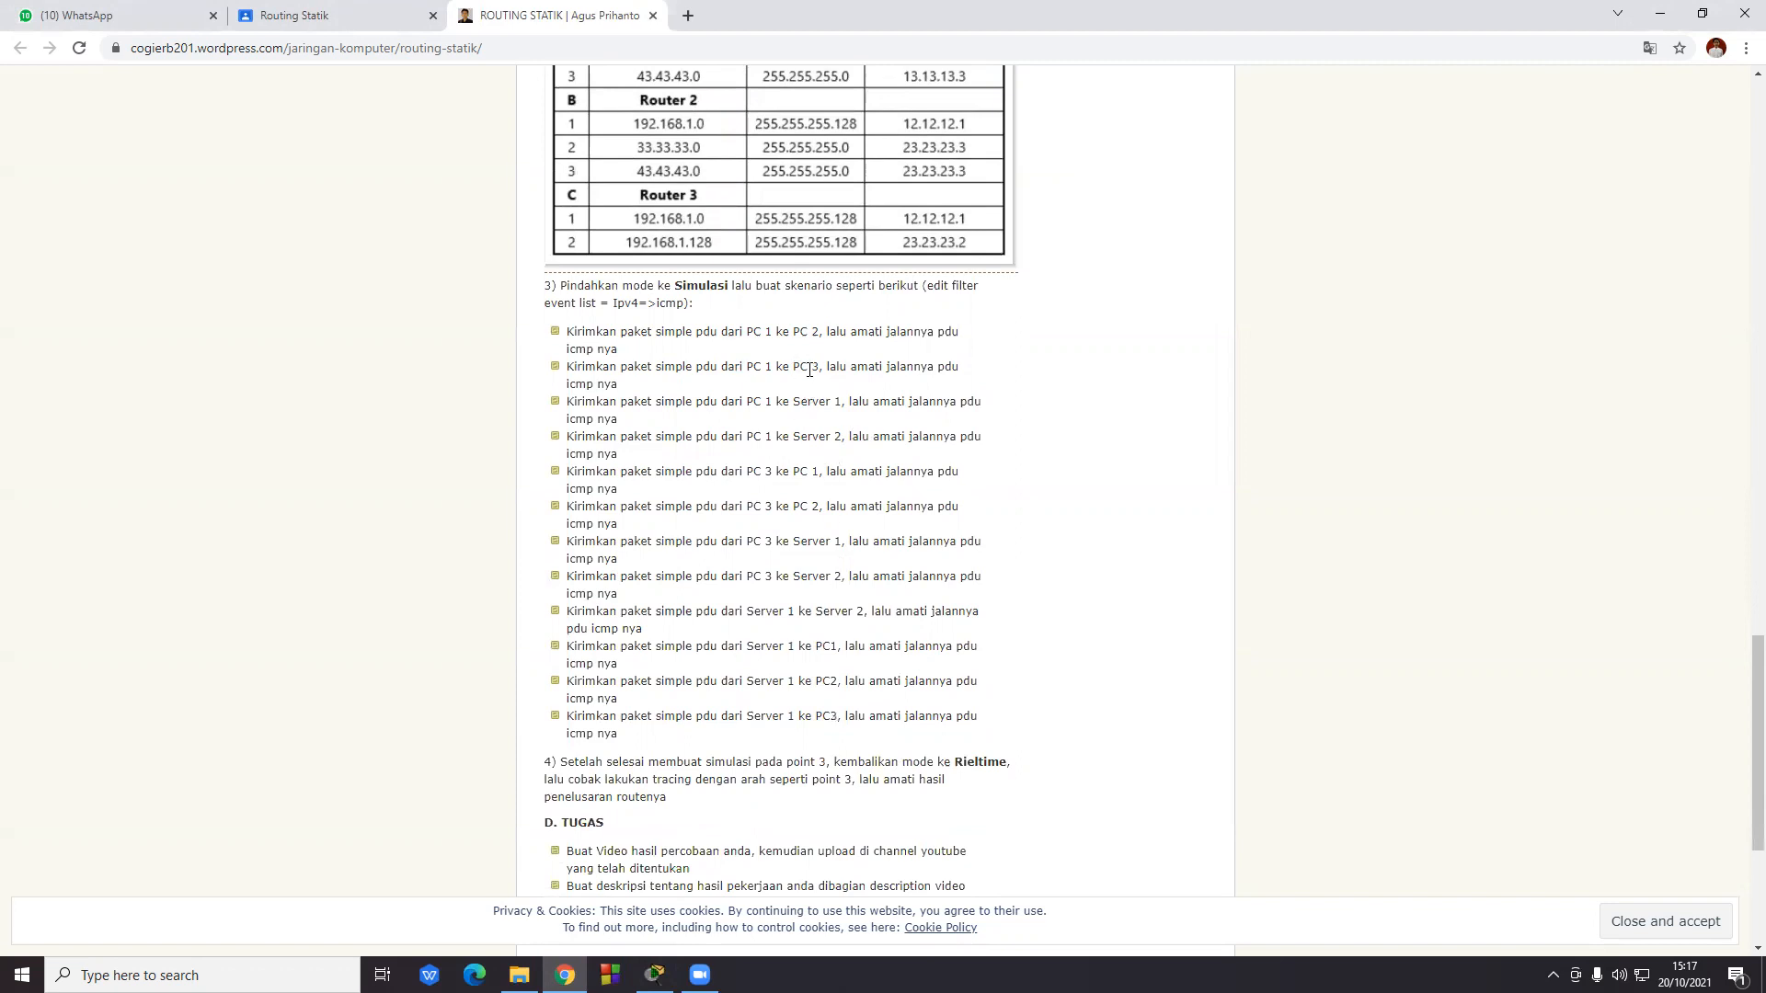
left_click(655, 976)
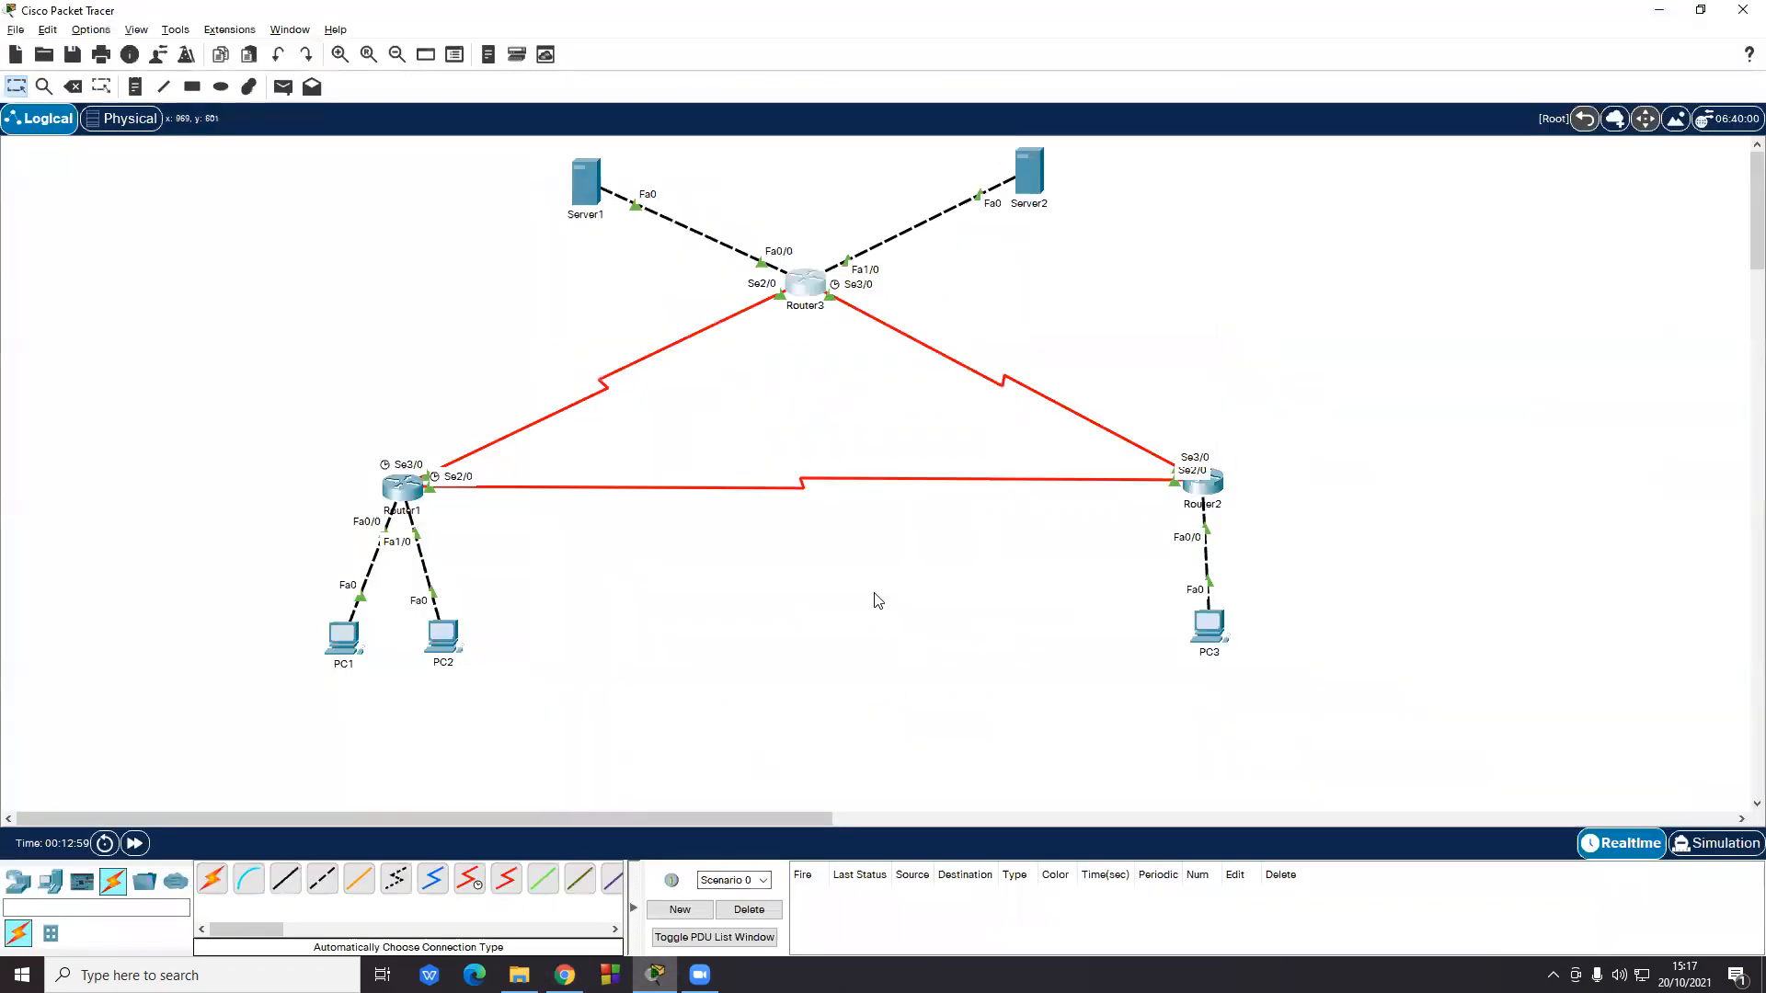
left_click(1717, 844)
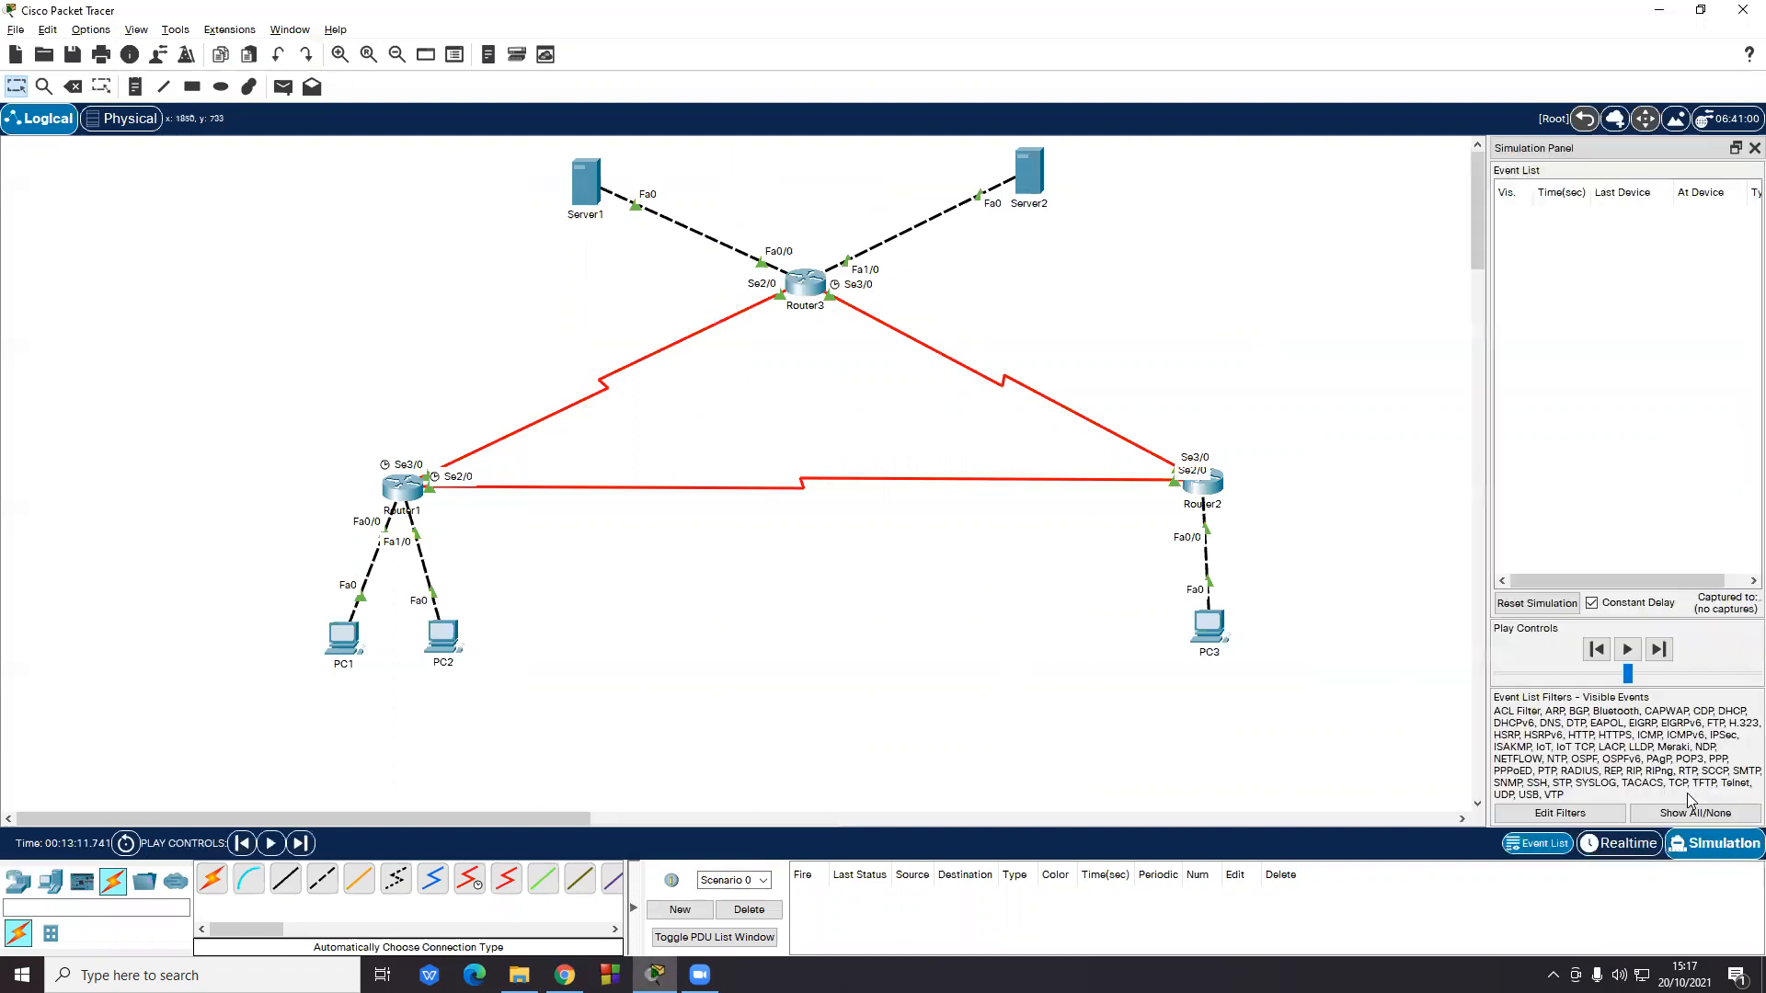
left_click(1693, 813)
left_click(1560, 813)
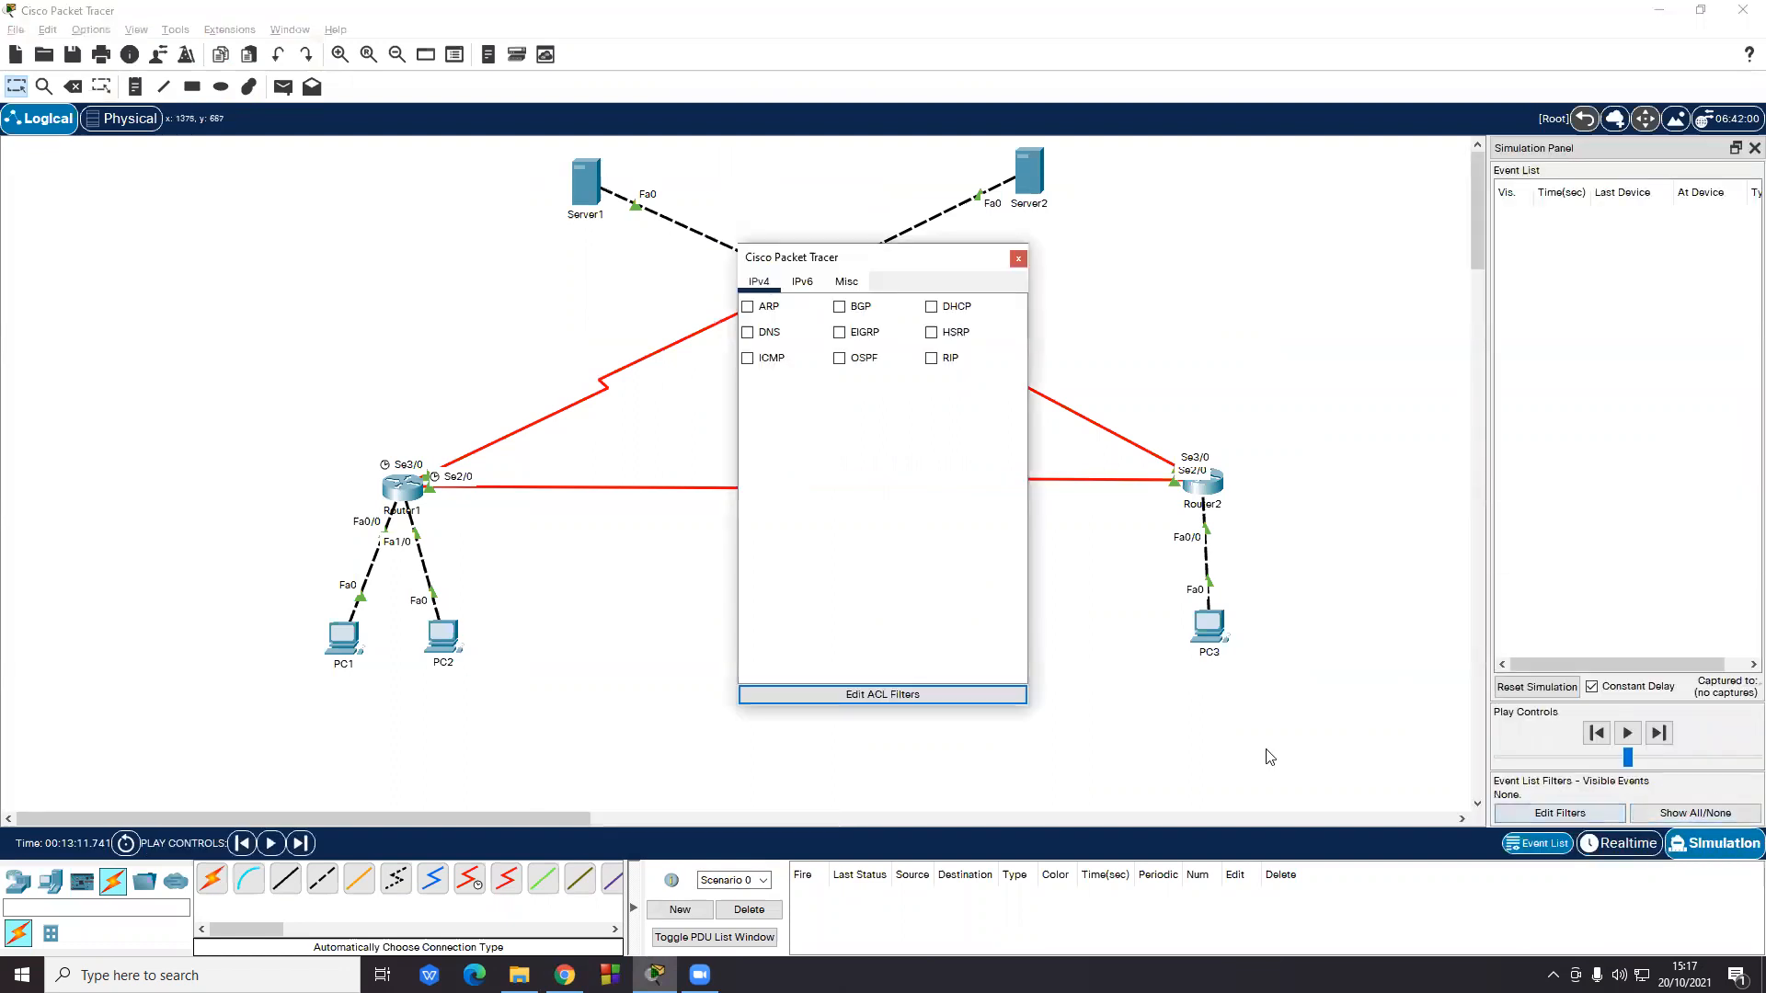
left_click(1020, 261)
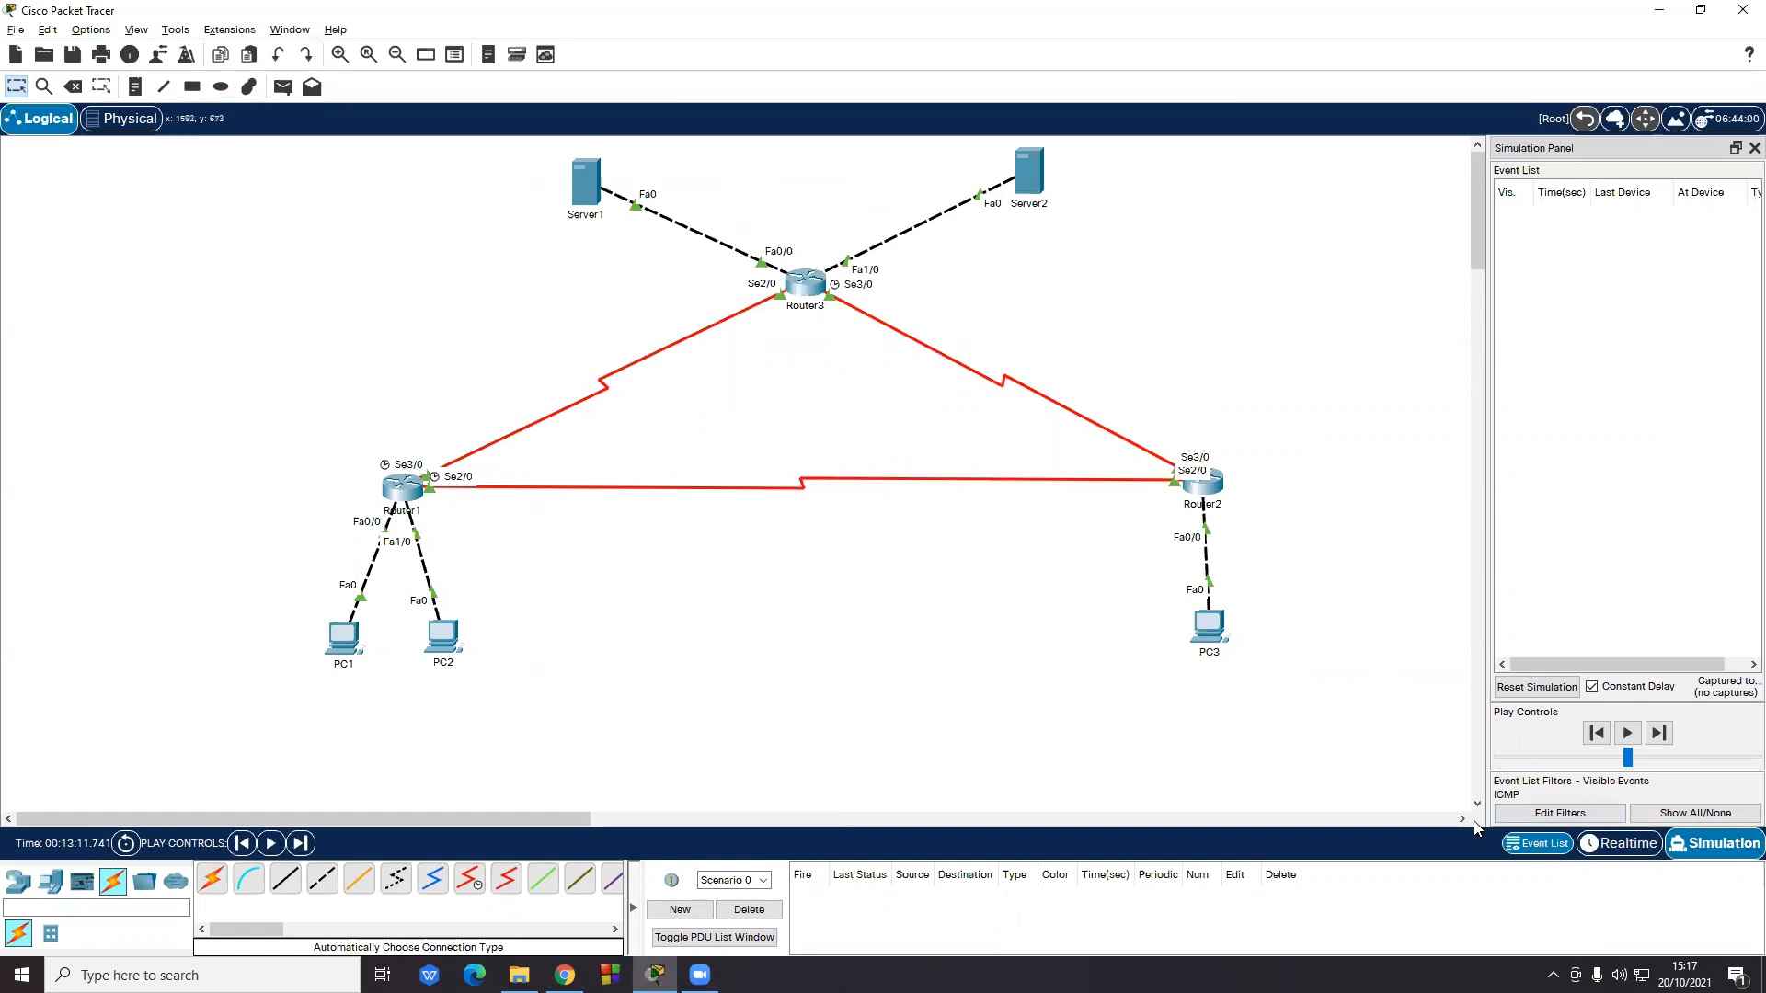
- Send a simple PDU from PC1 to PC2 and advance the simulation event by event
left_click(283, 87)
left_click(344, 636)
left_click(455, 642)
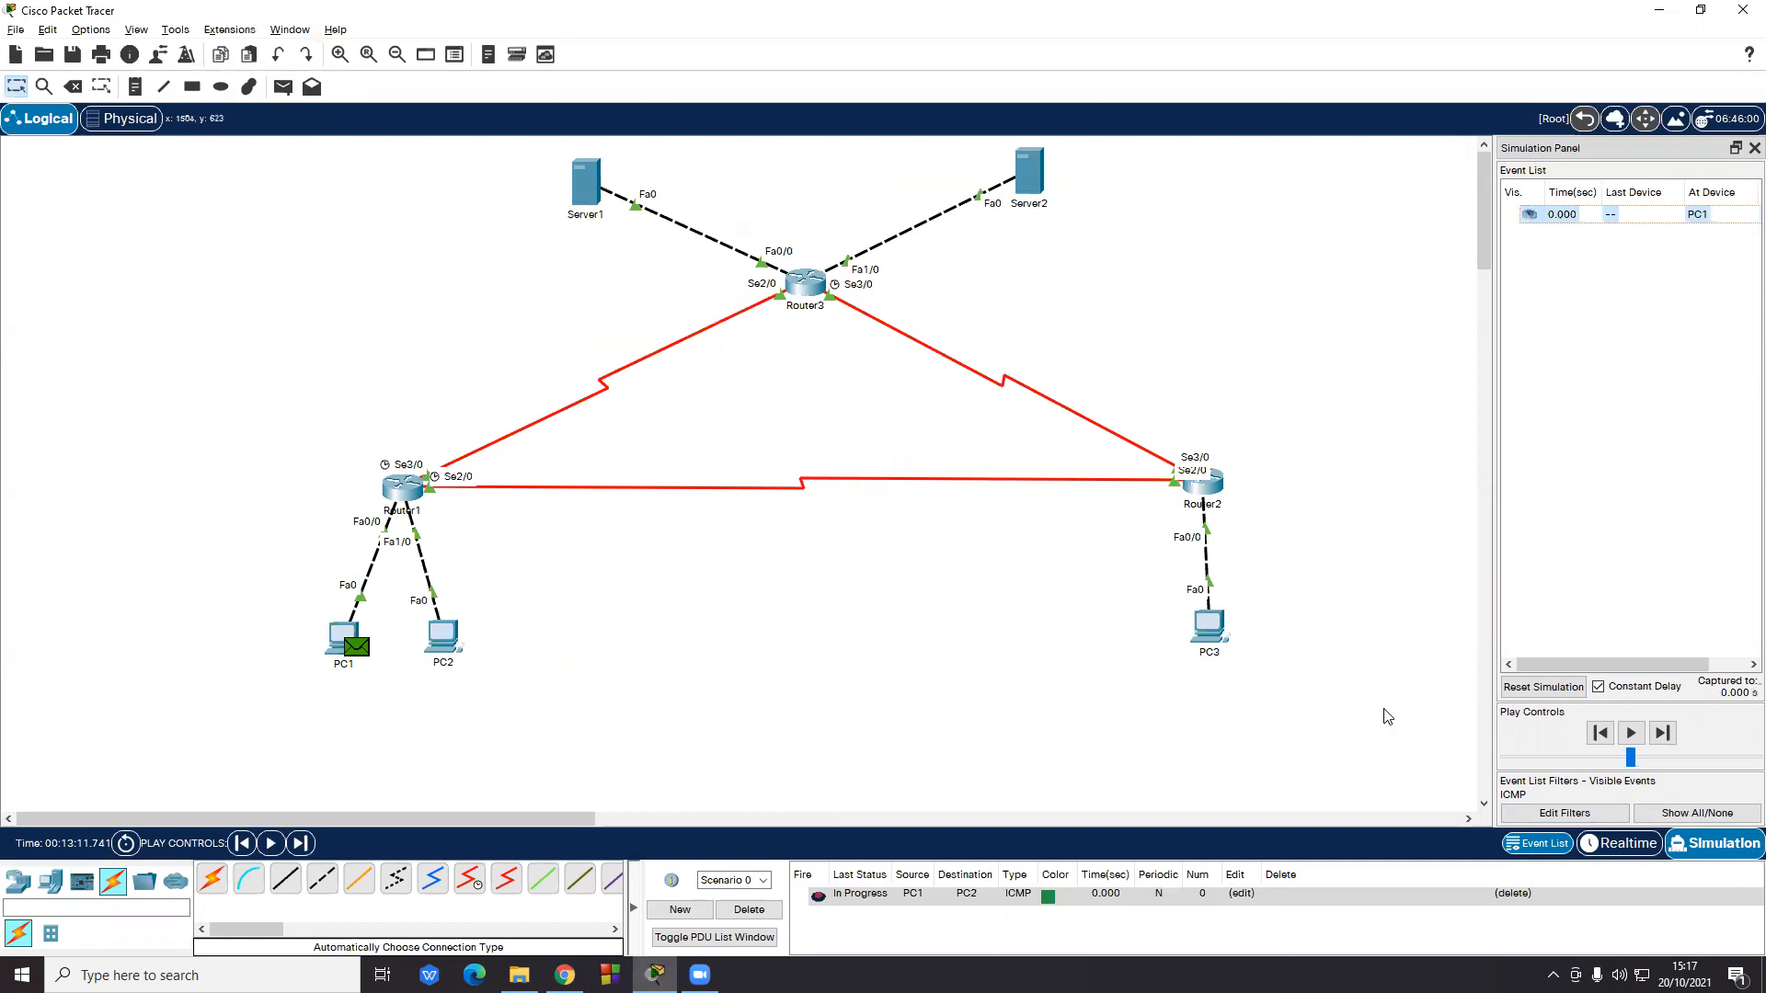
left_click(1665, 734)
left_click(1665, 734)
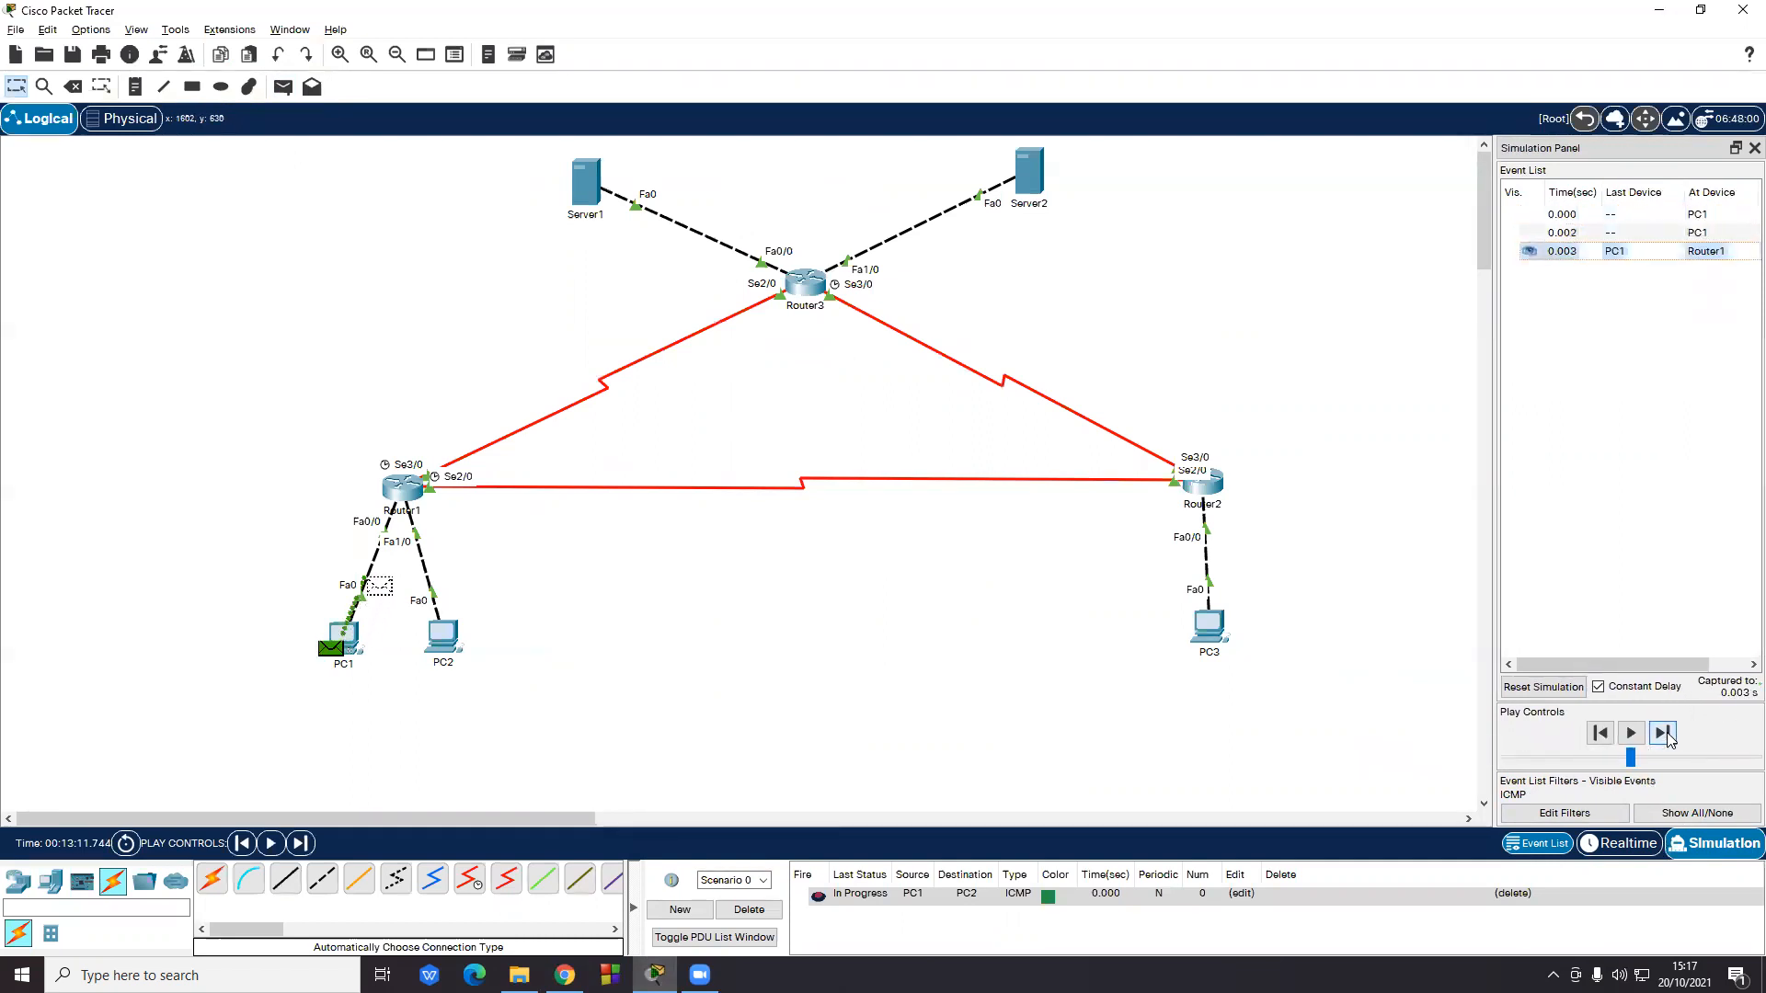
left_click(1665, 734)
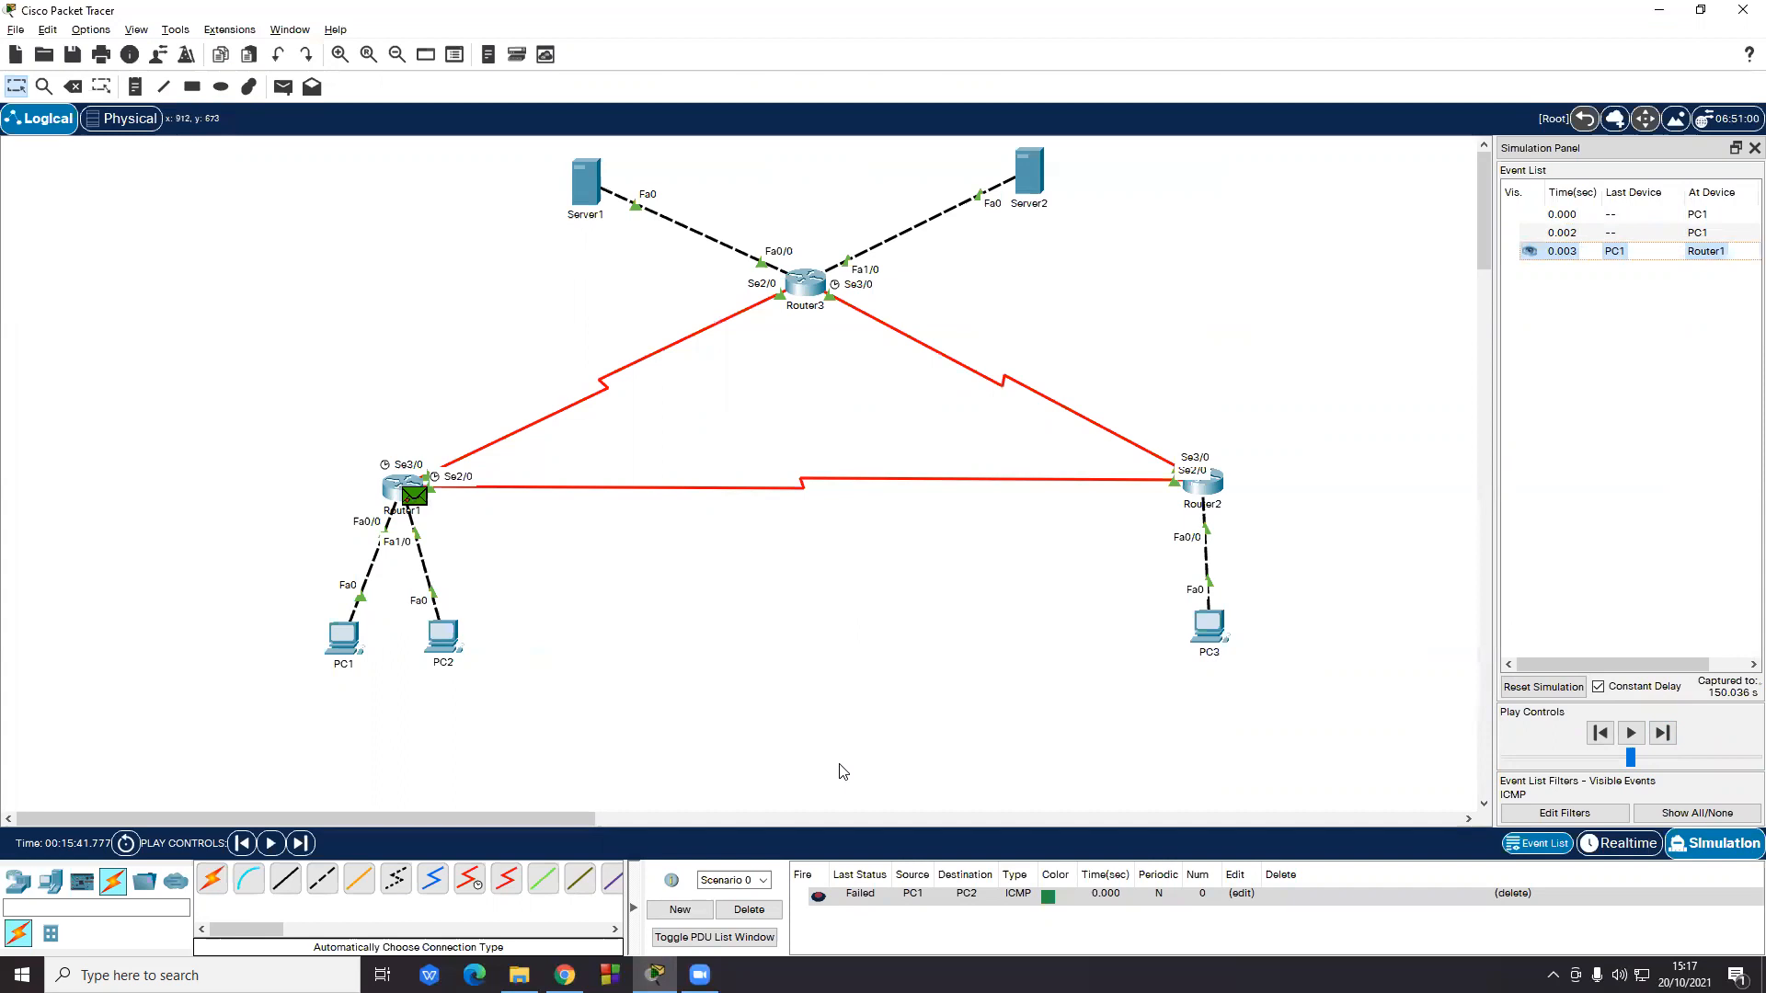
- Delete the current PDU scenario, send a new simple PDU from PC1 to PC2 and follow it to PC2 and back
left_click(749, 910)
left_click(283, 87)
left_click(344, 634)
left_click(449, 638)
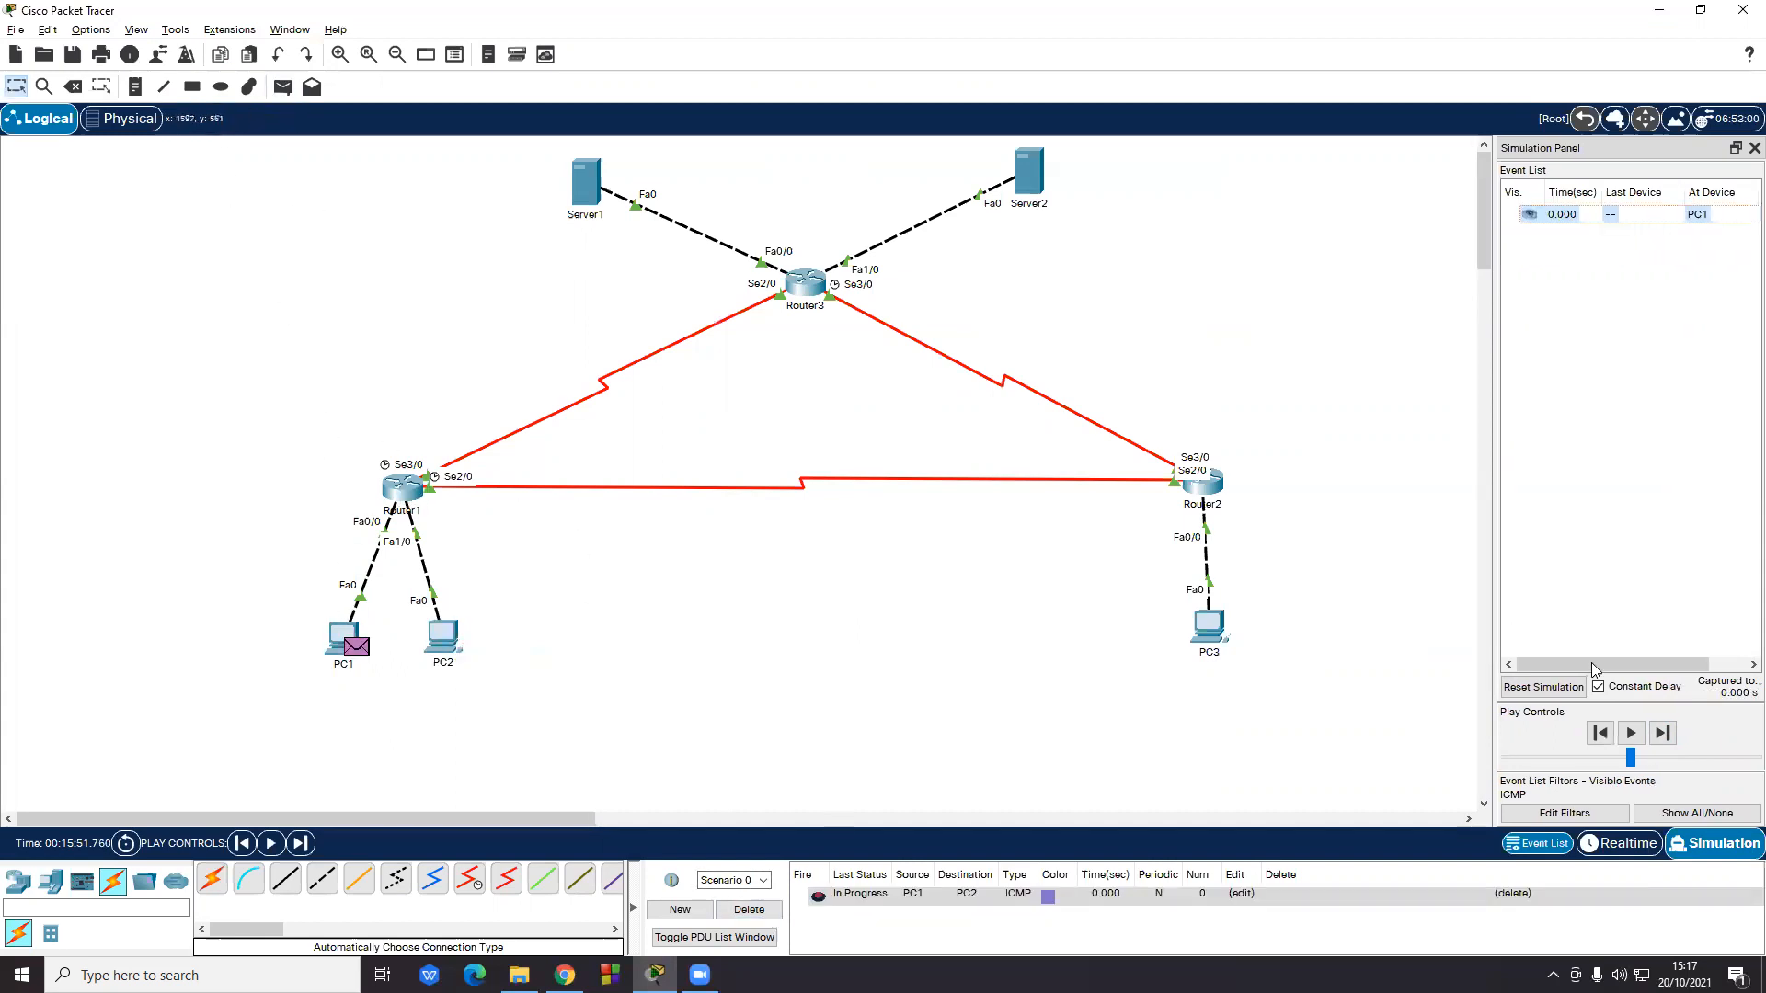
left_click(1673, 739)
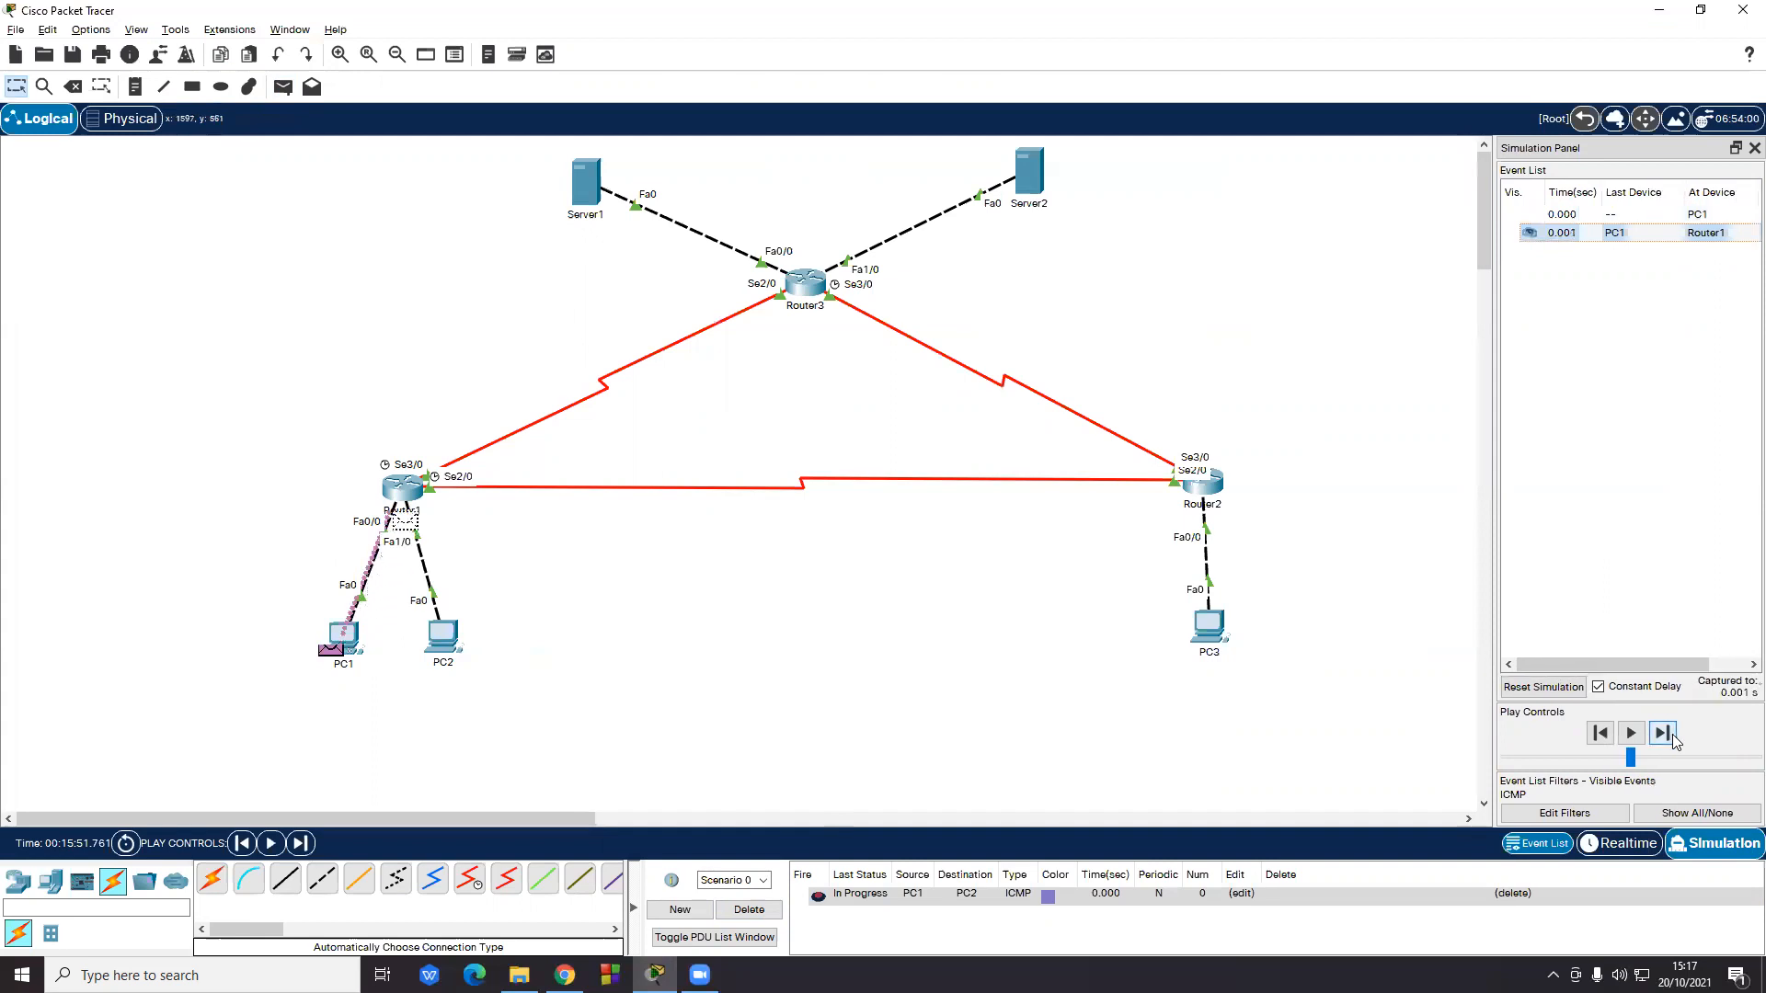
left_click(1672, 737)
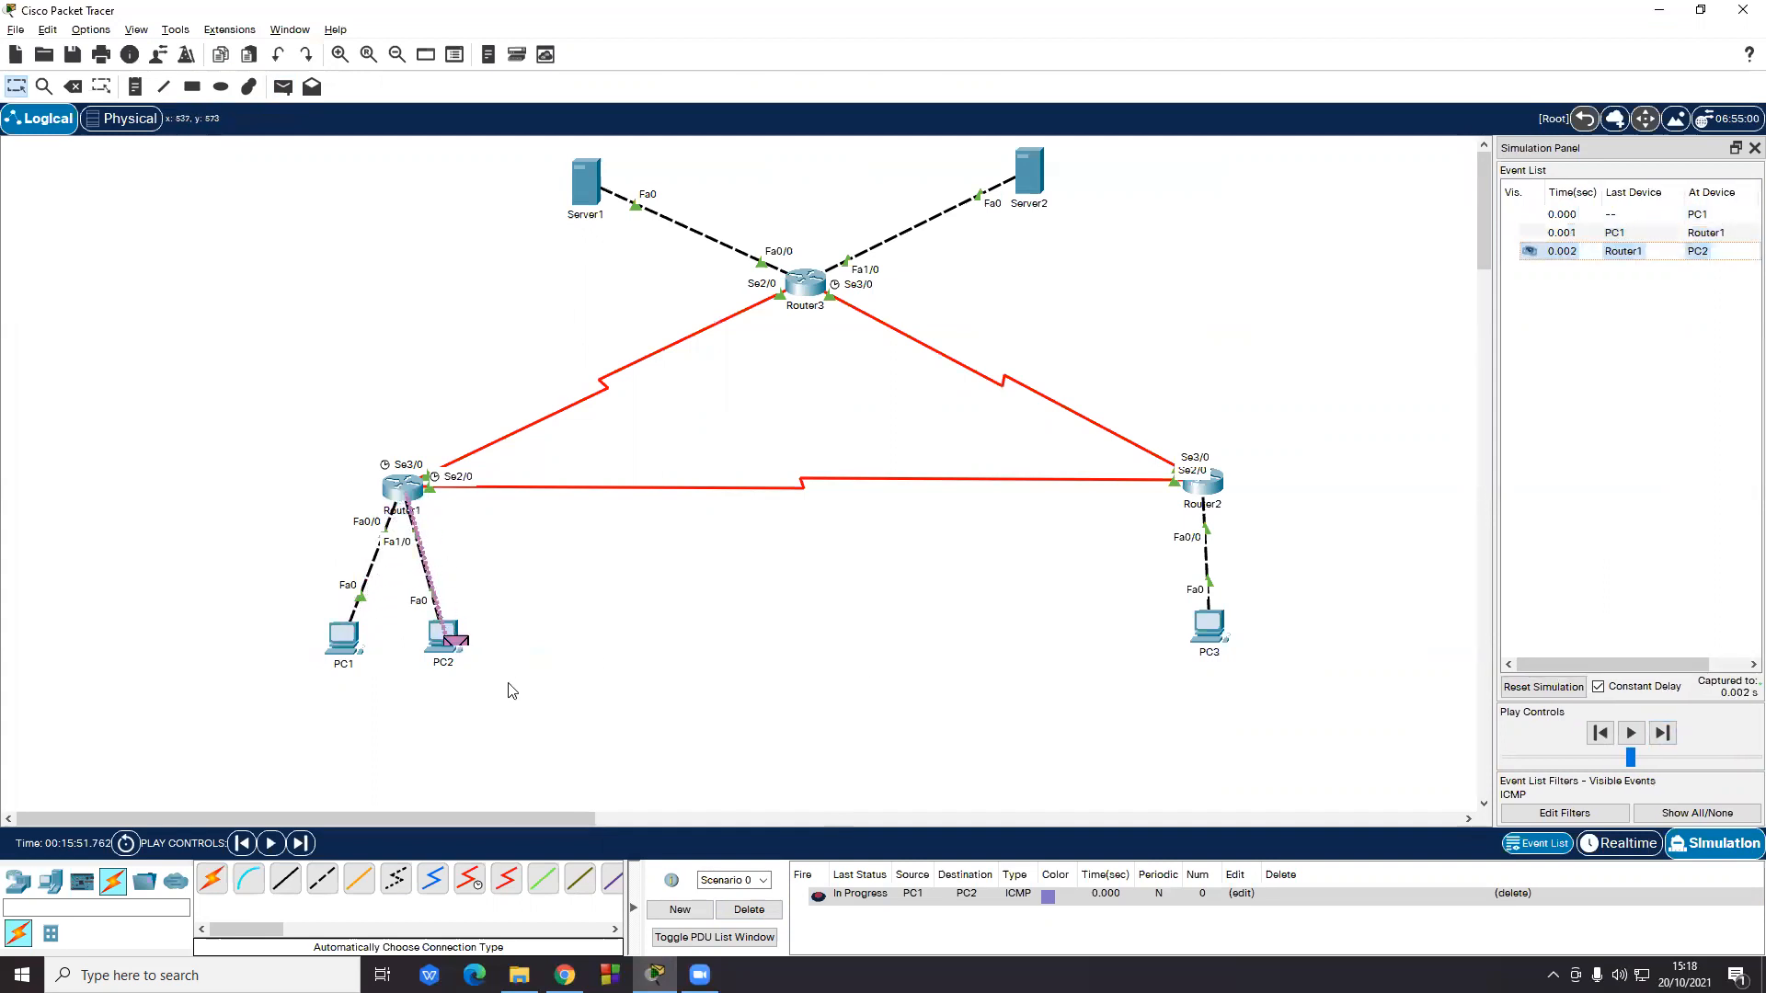
left_click(1663, 734)
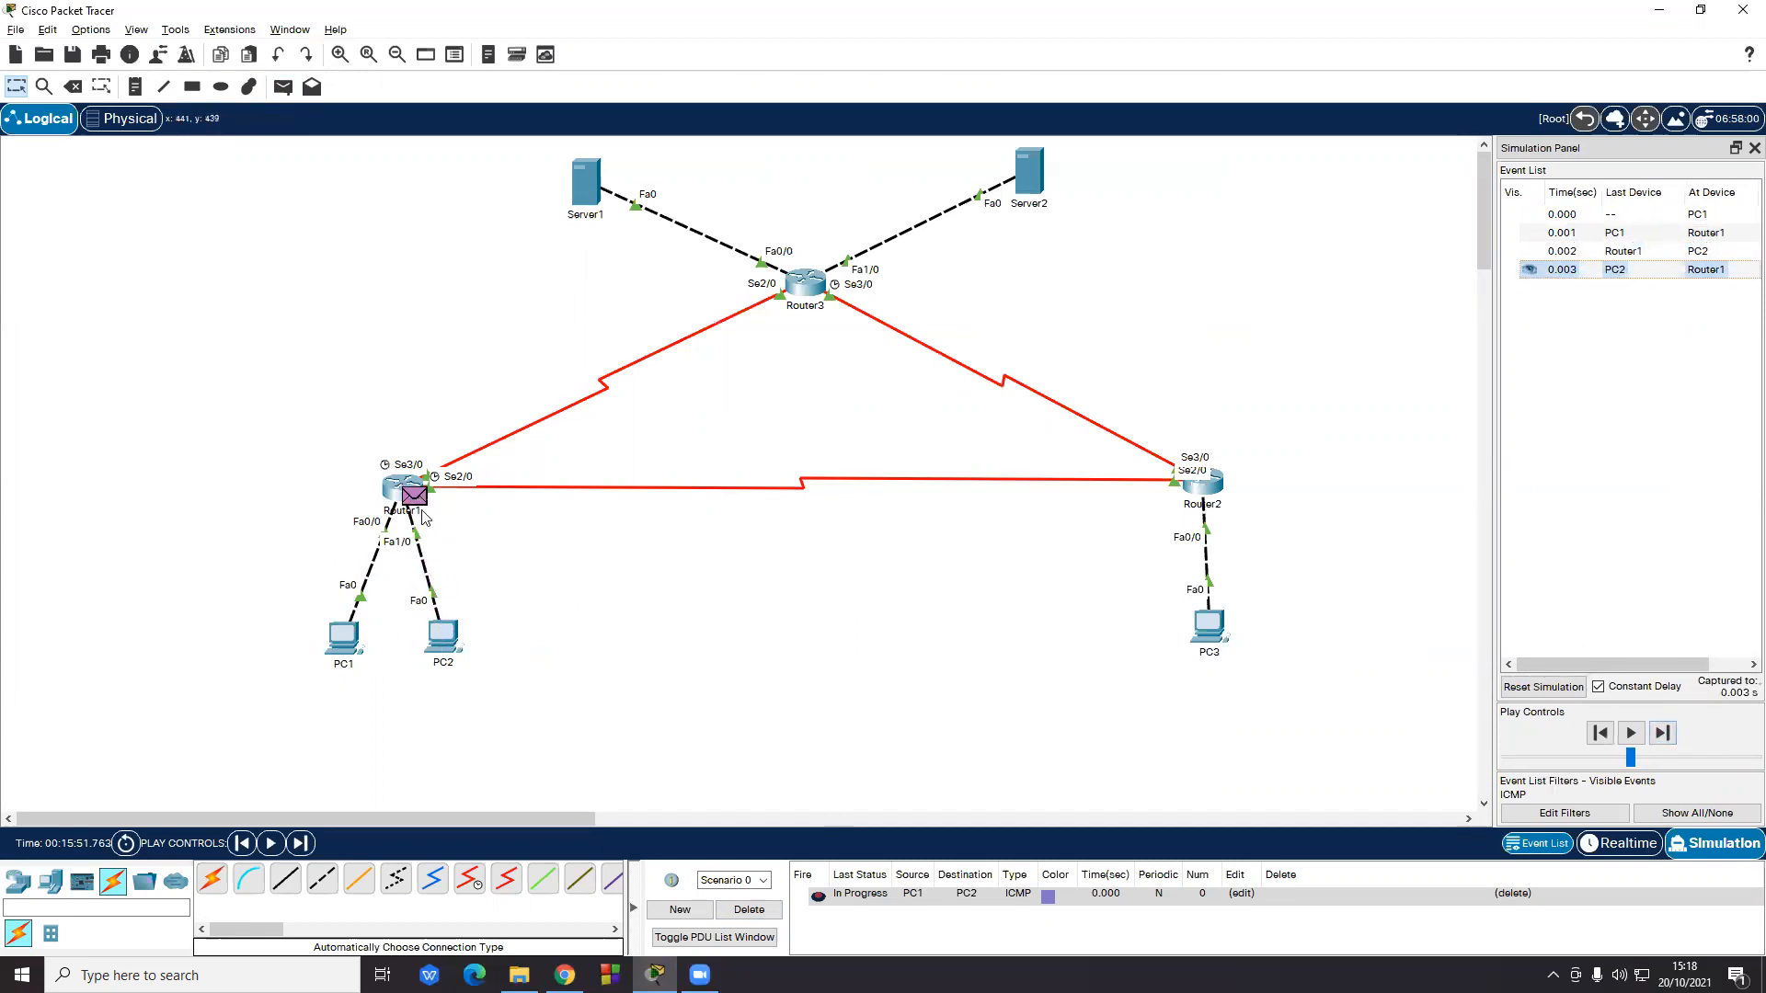
left_click(1663, 733)
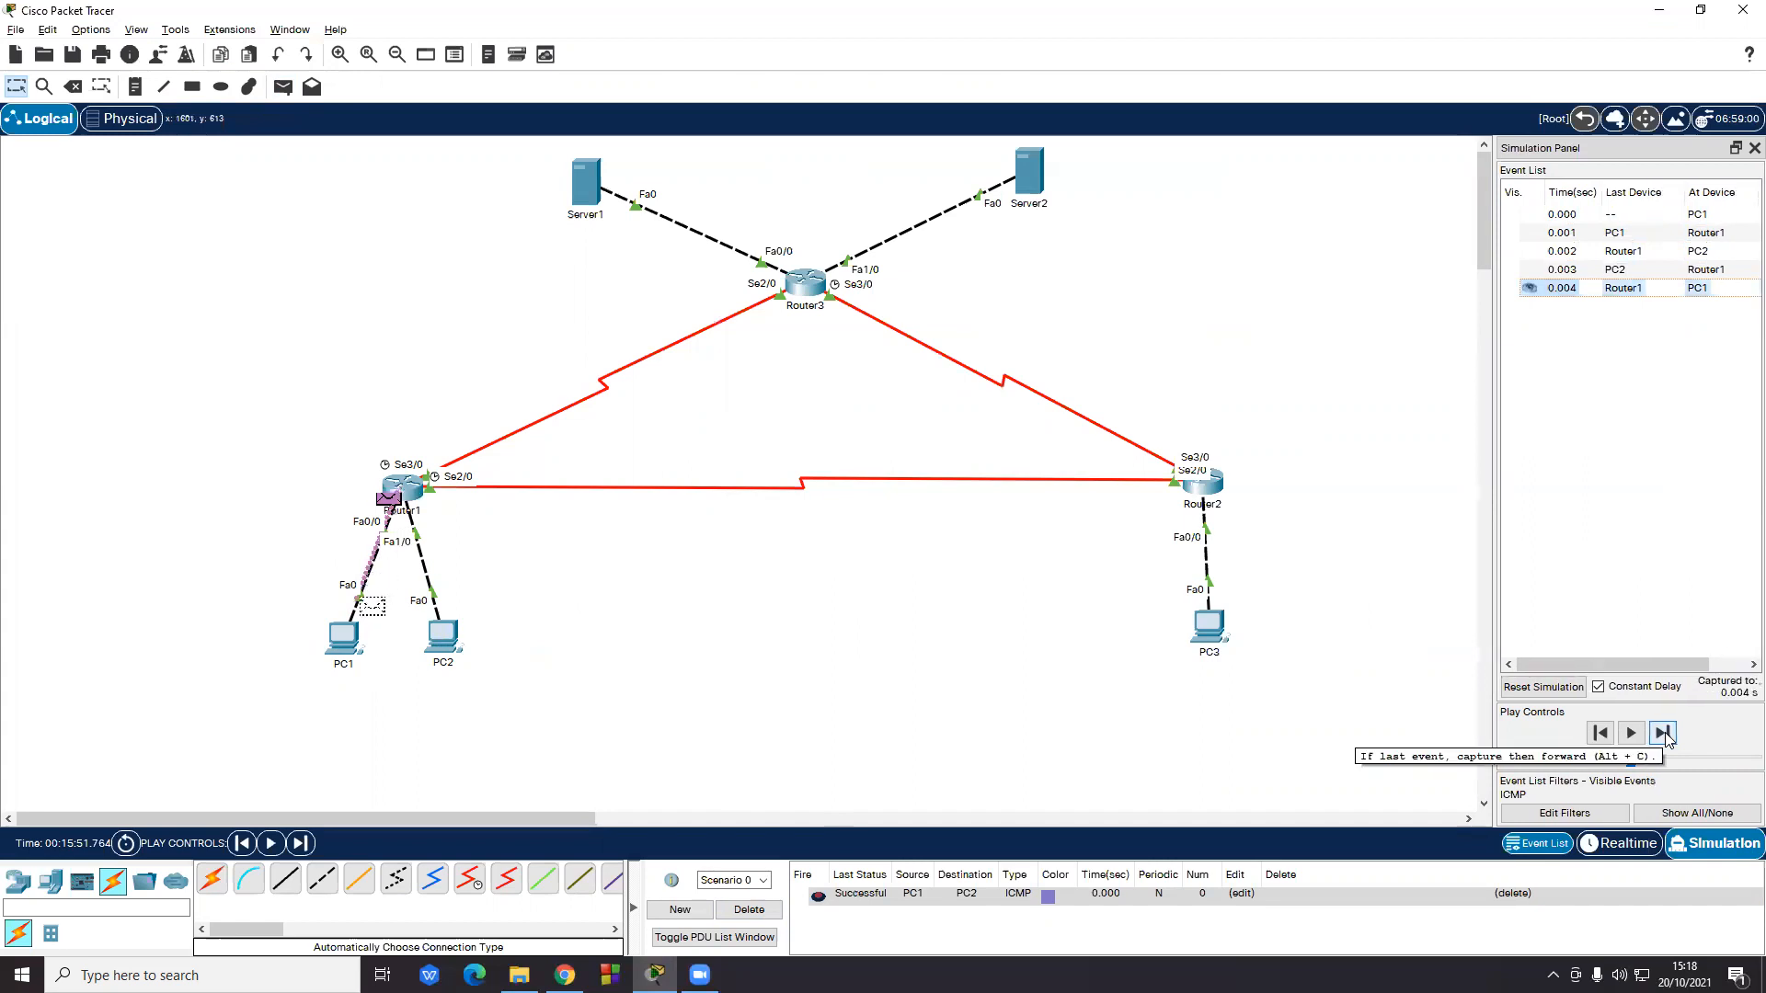
- Replace the finished PC1-to-PC2 scenario with a simple PDU from PC1 to PC3 and advance the simulation event by event
left_click(1664, 733)
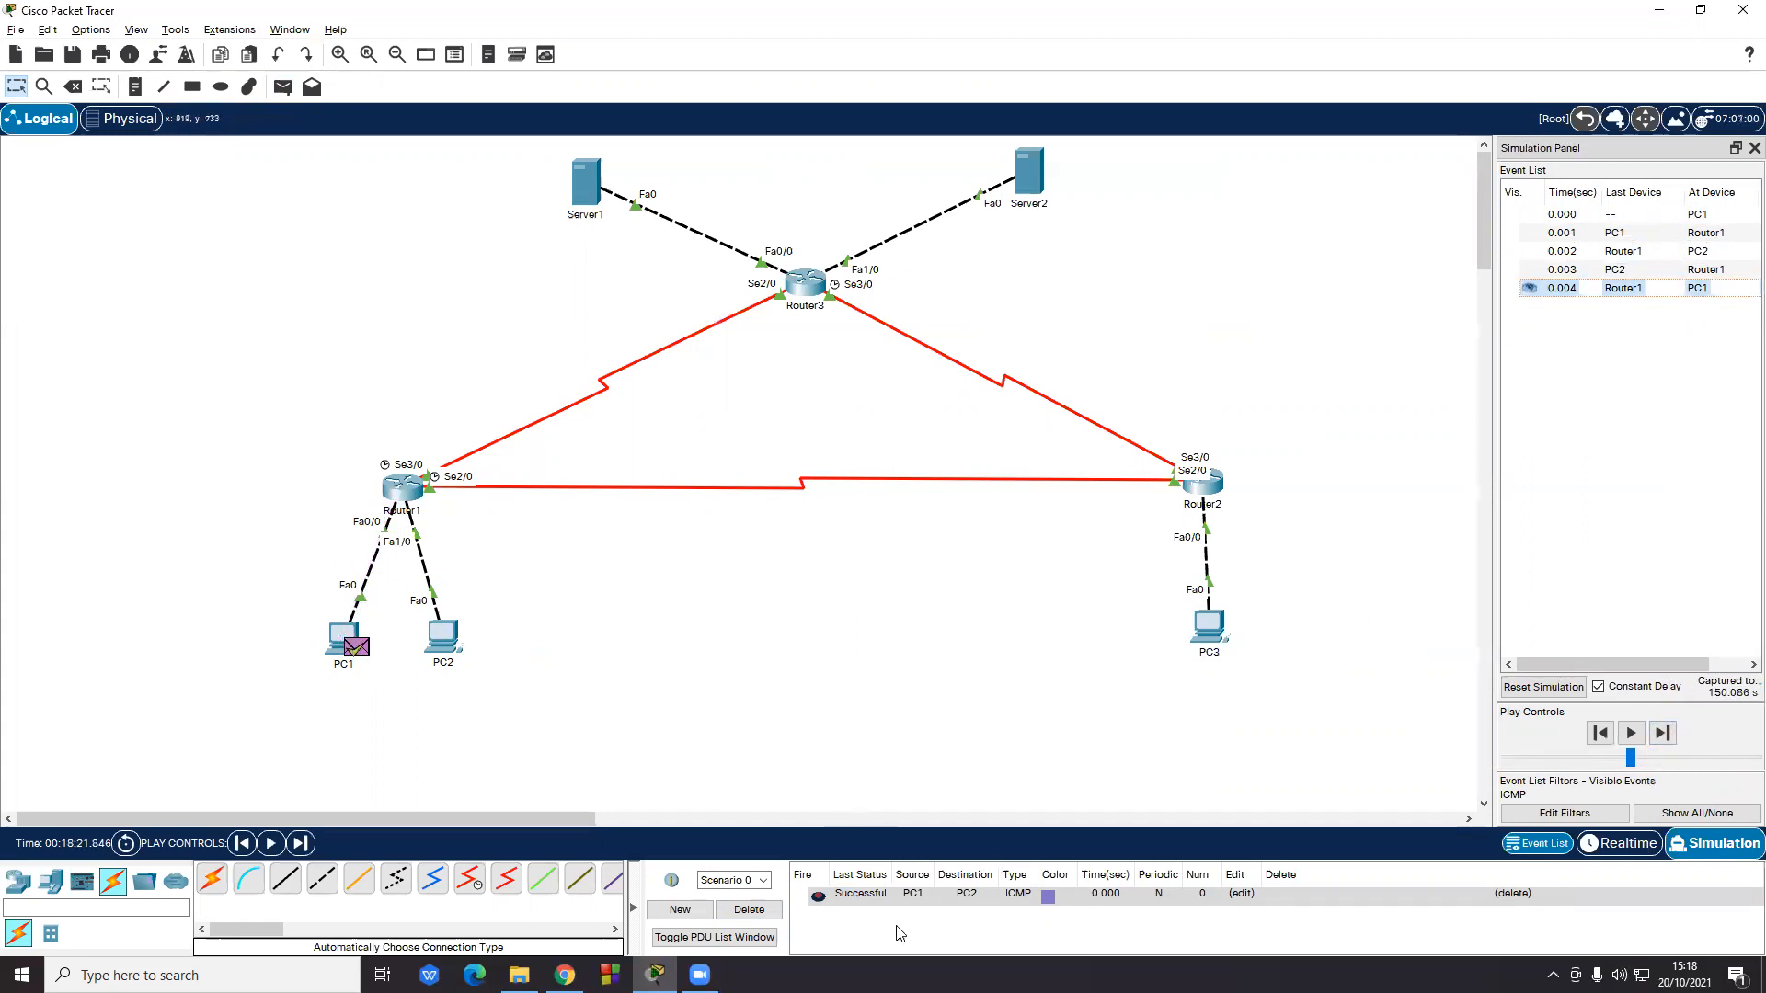
left_click(759, 912)
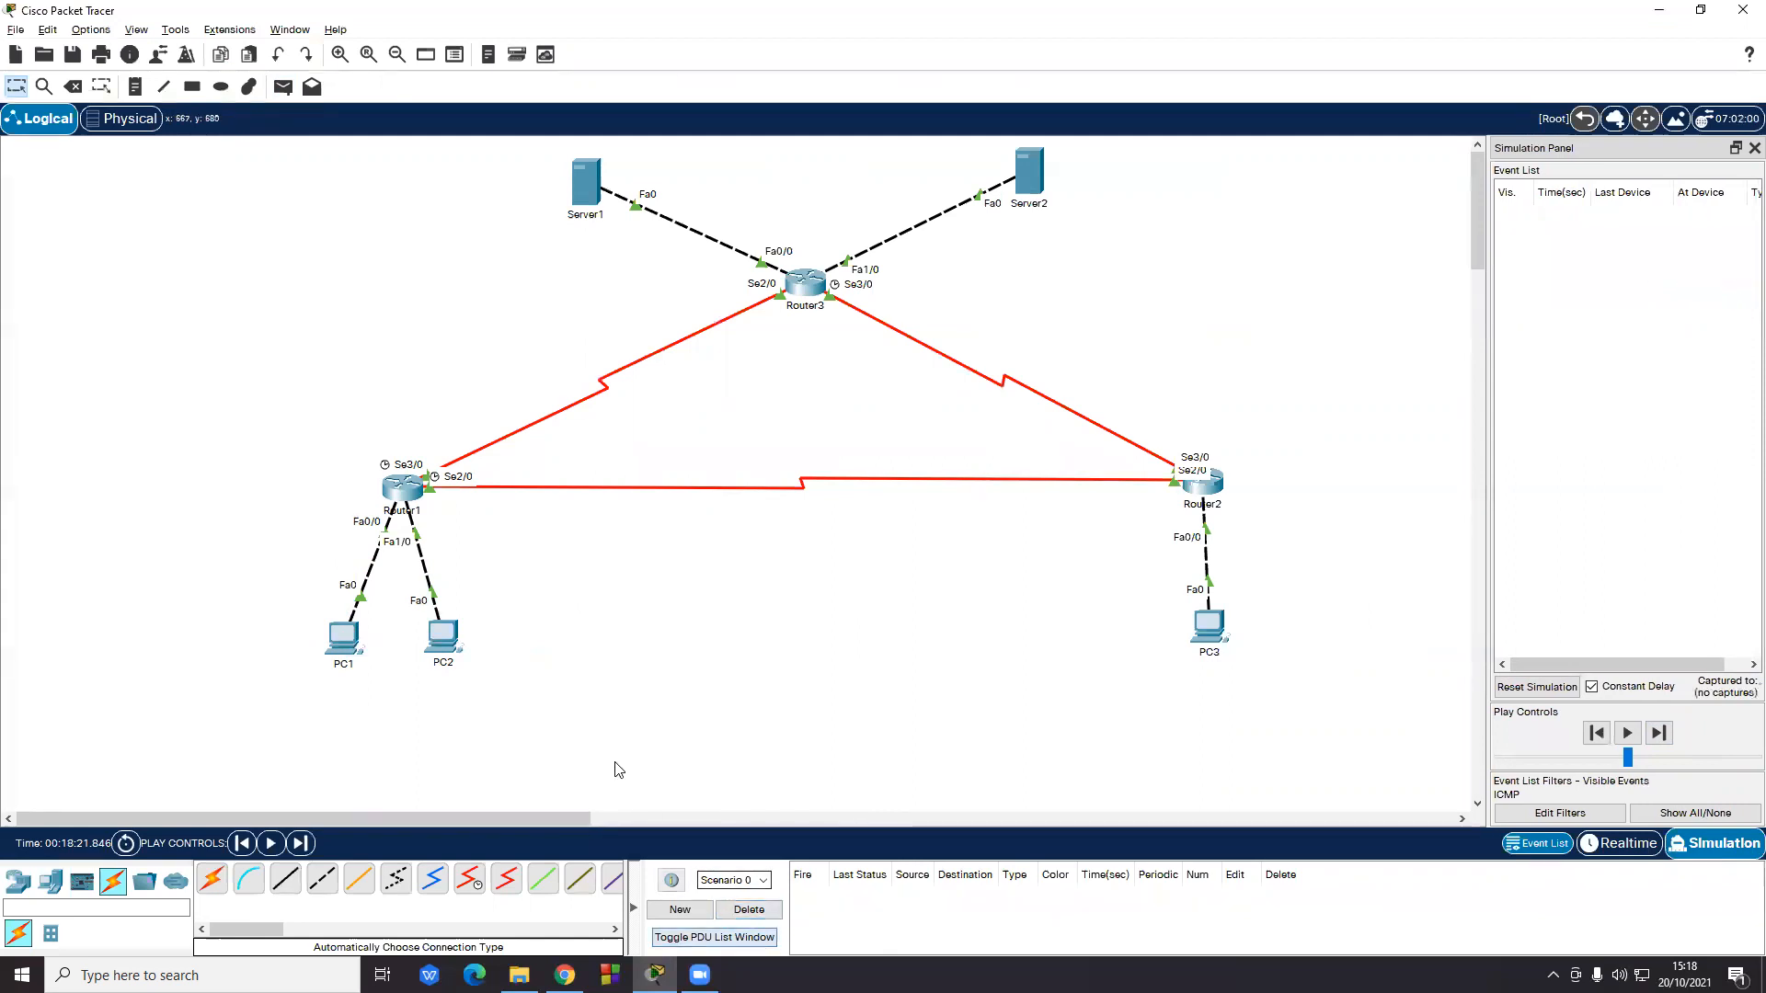
left_click(346, 637)
left_click(1228, 634)
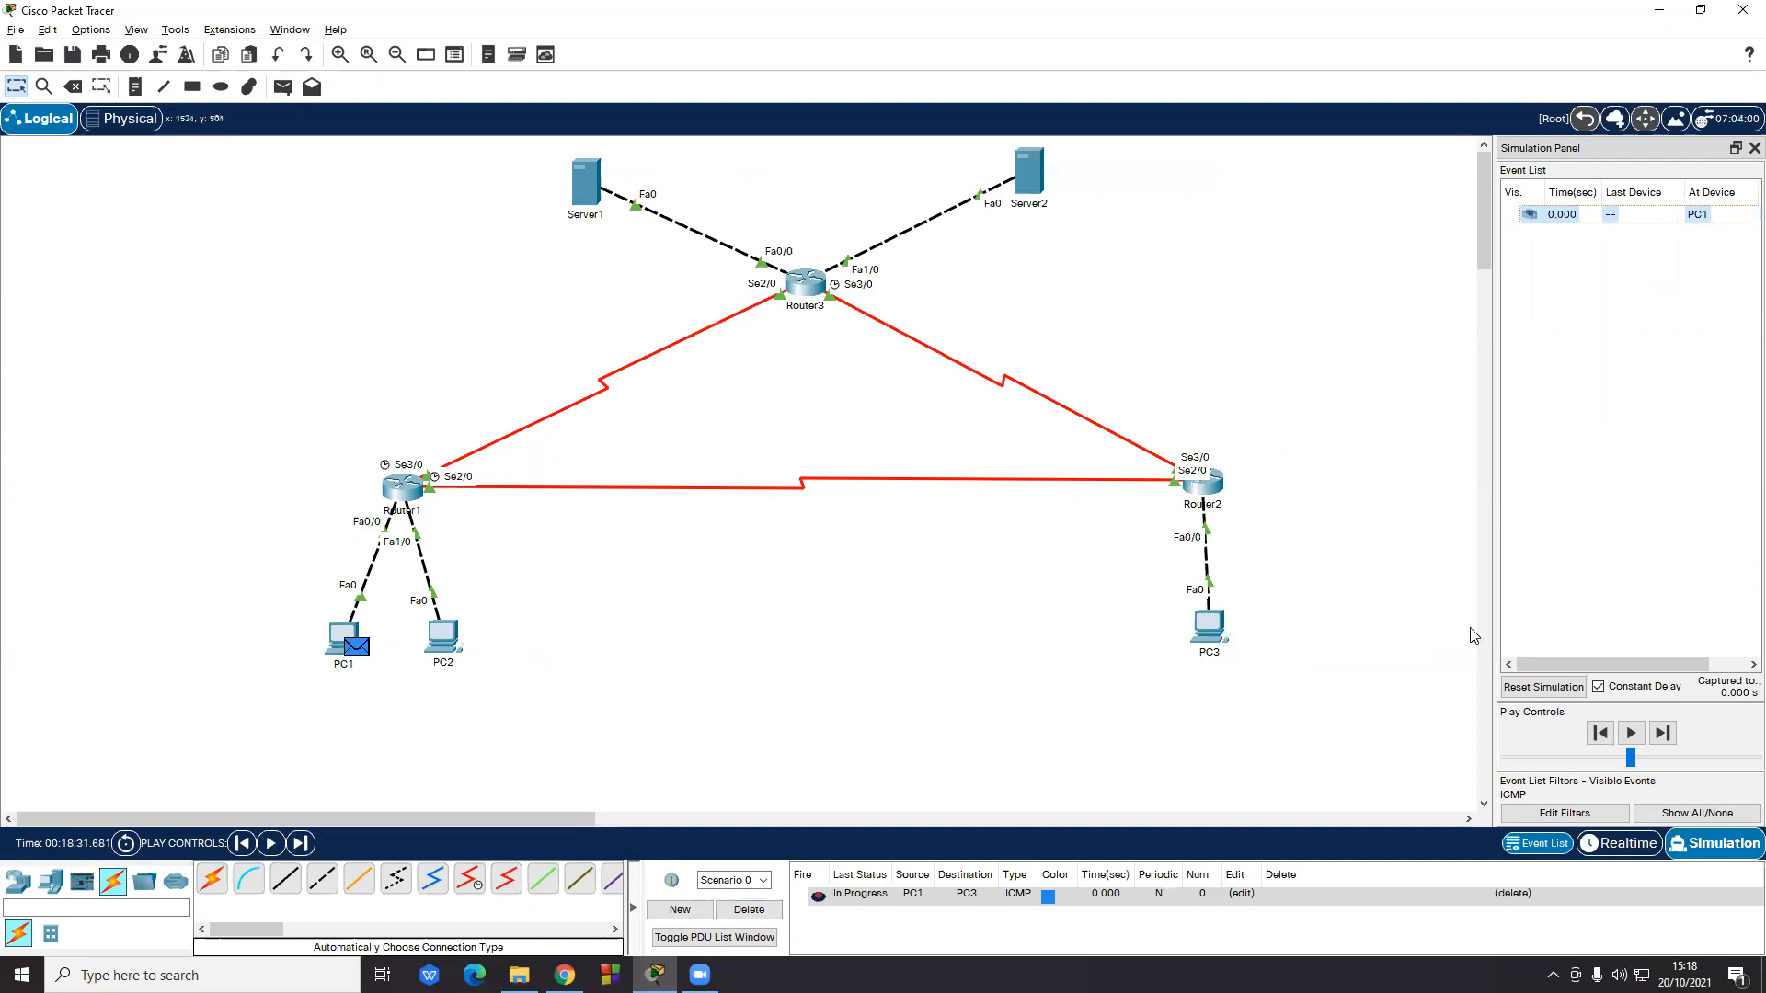
left_click(1664, 734)
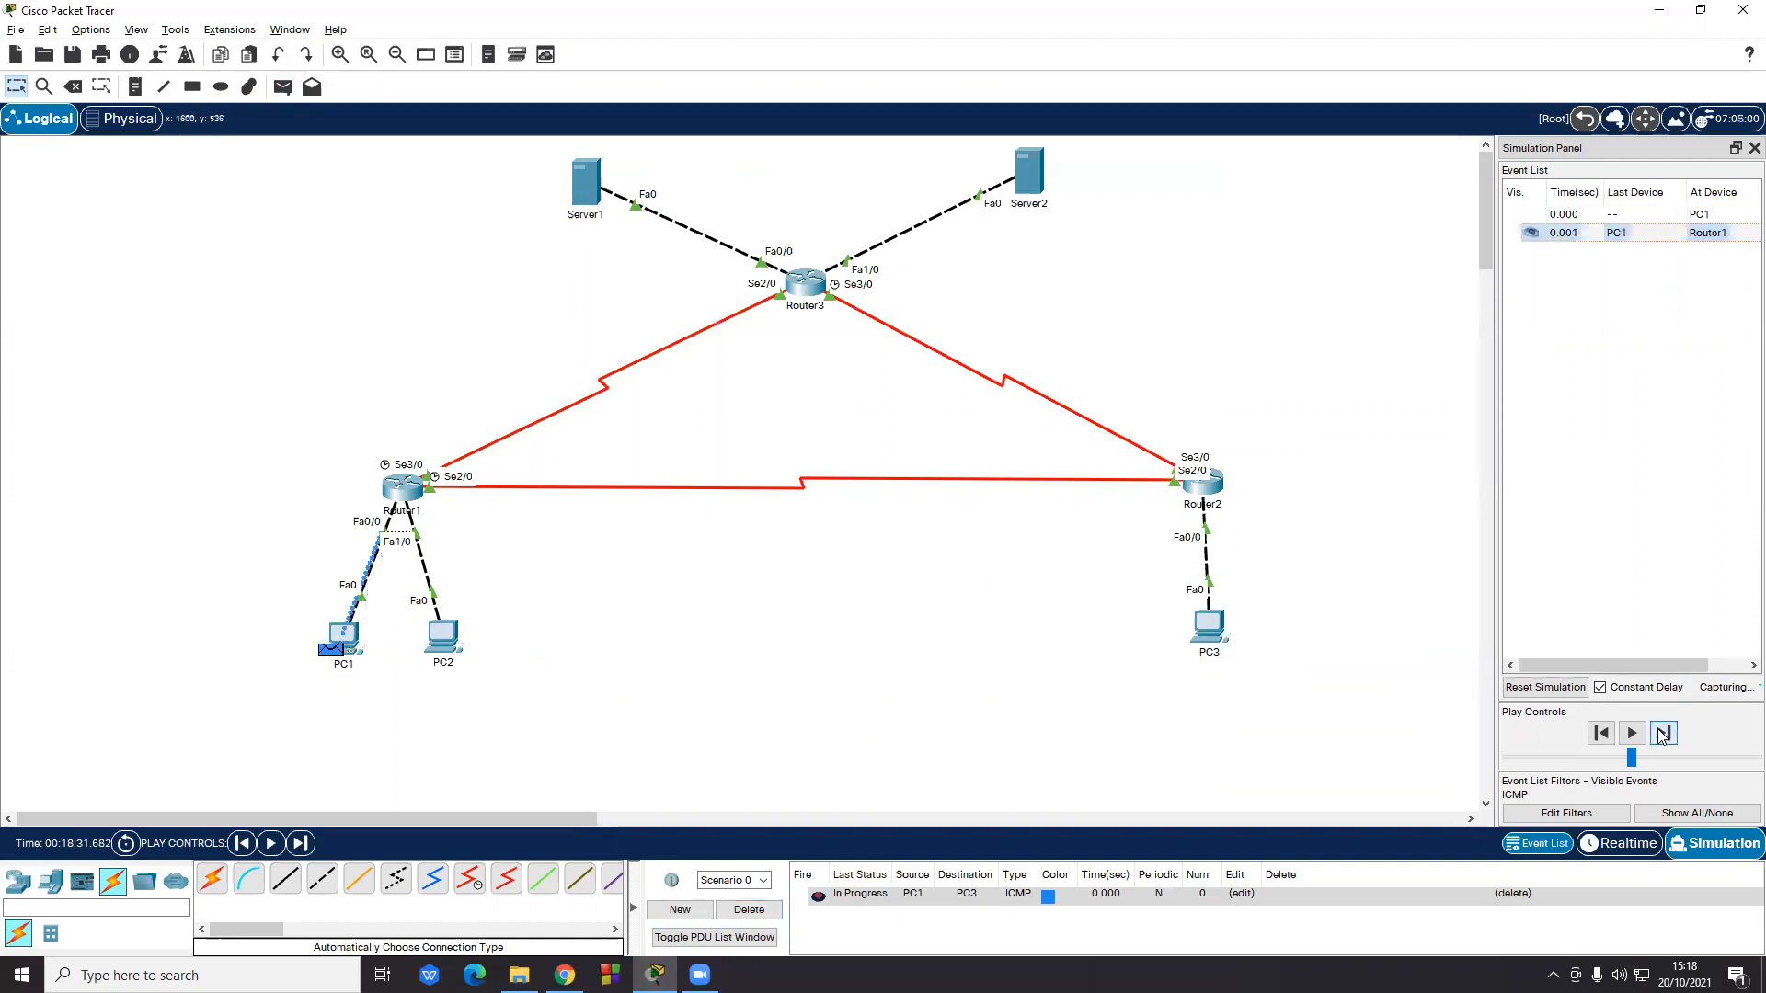
left_click(1664, 734)
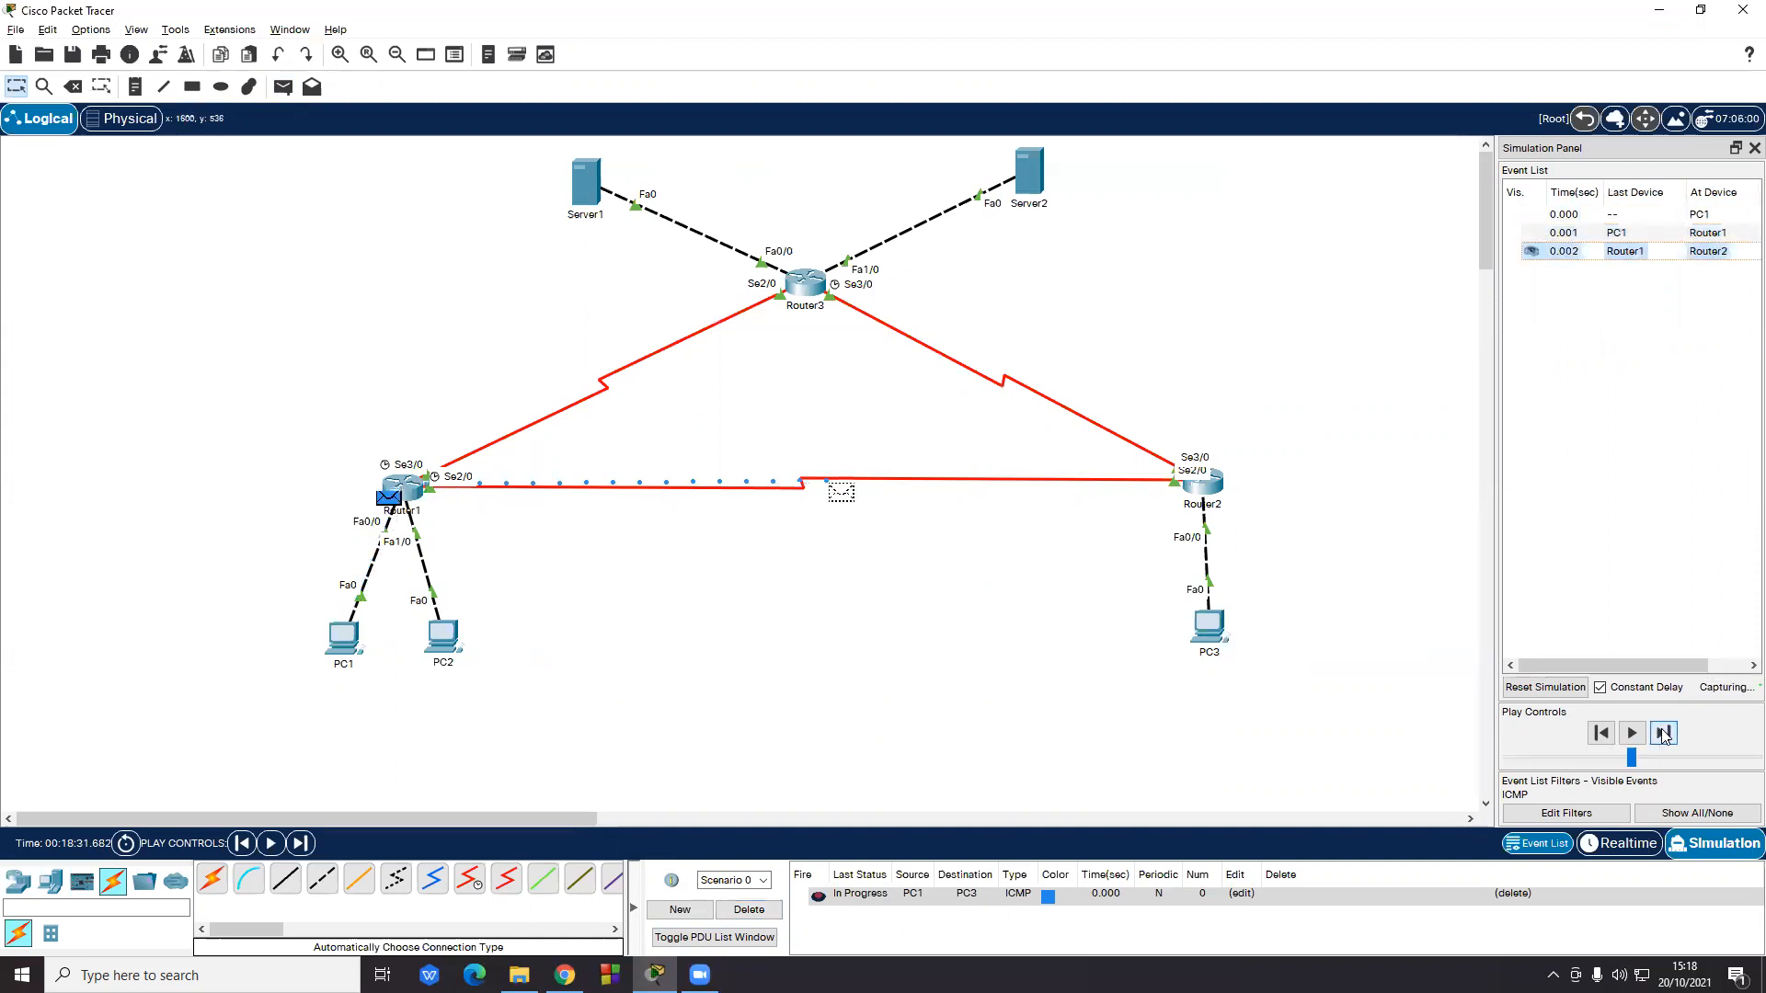
left_click(1664, 734)
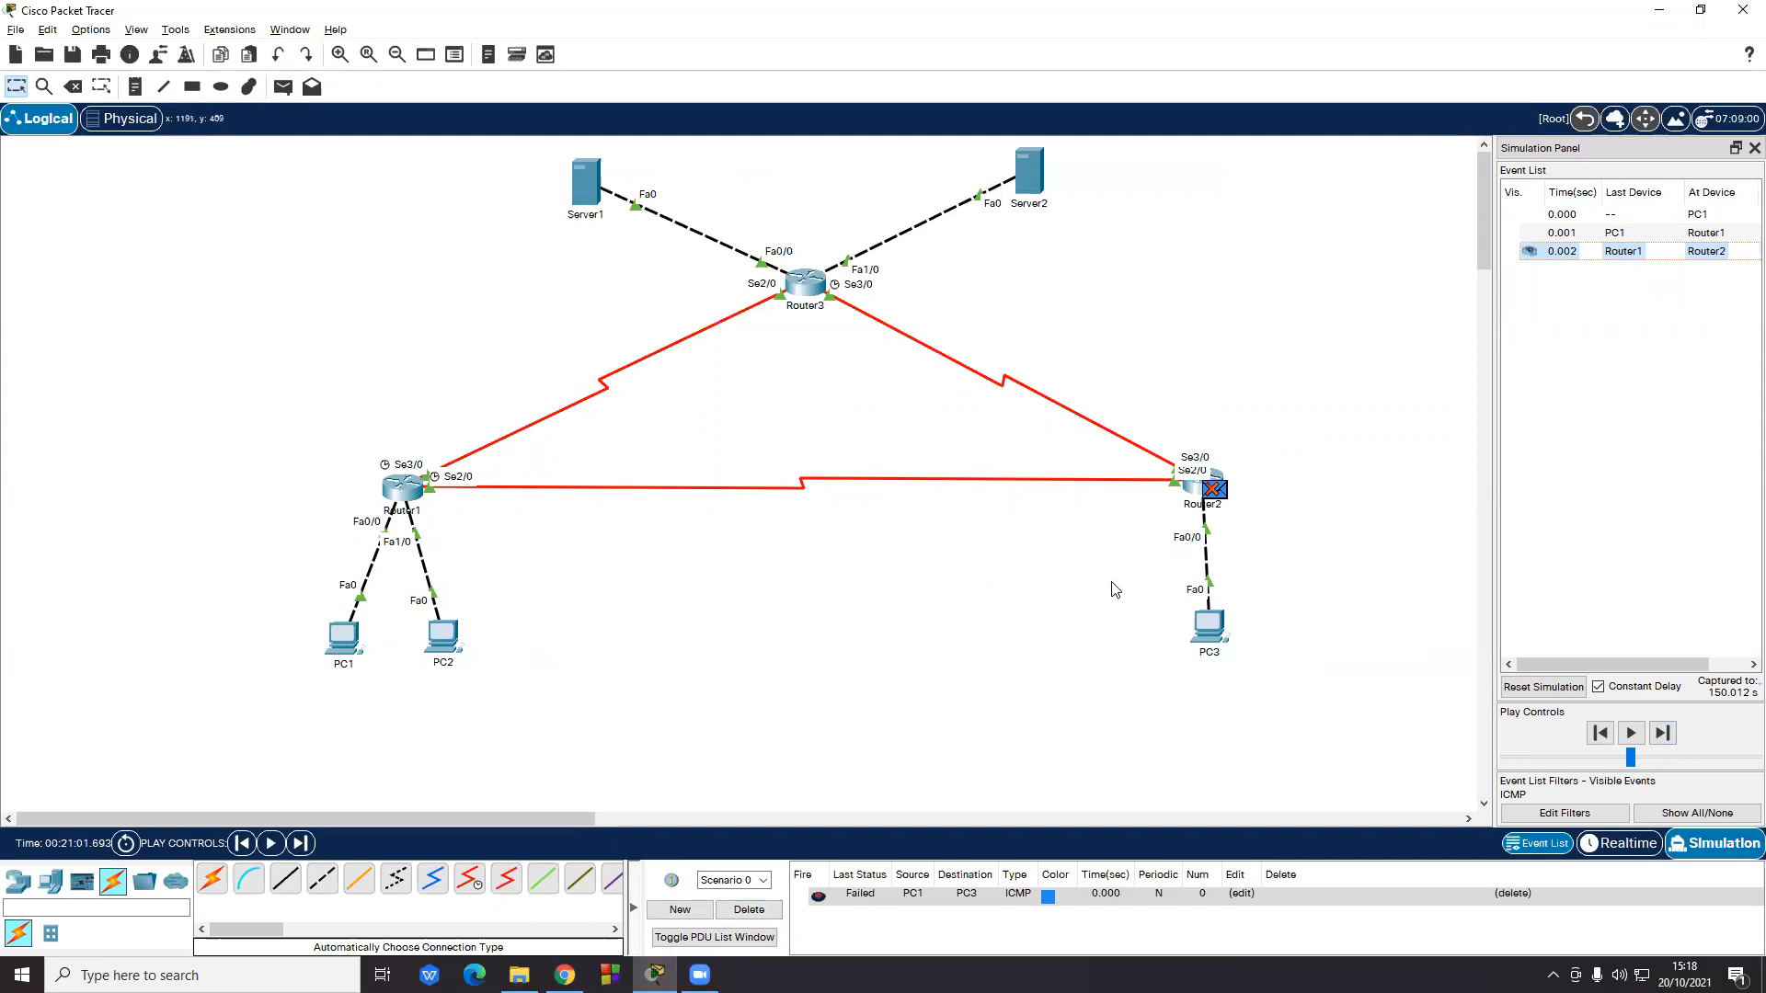
- Delete the current PDU scenario, send a new simple PDU from PC1 to PC3 and follow it to PC3 and back
left_click(752, 910)
key("p")
left_click(348, 641)
left_click(1209, 629)
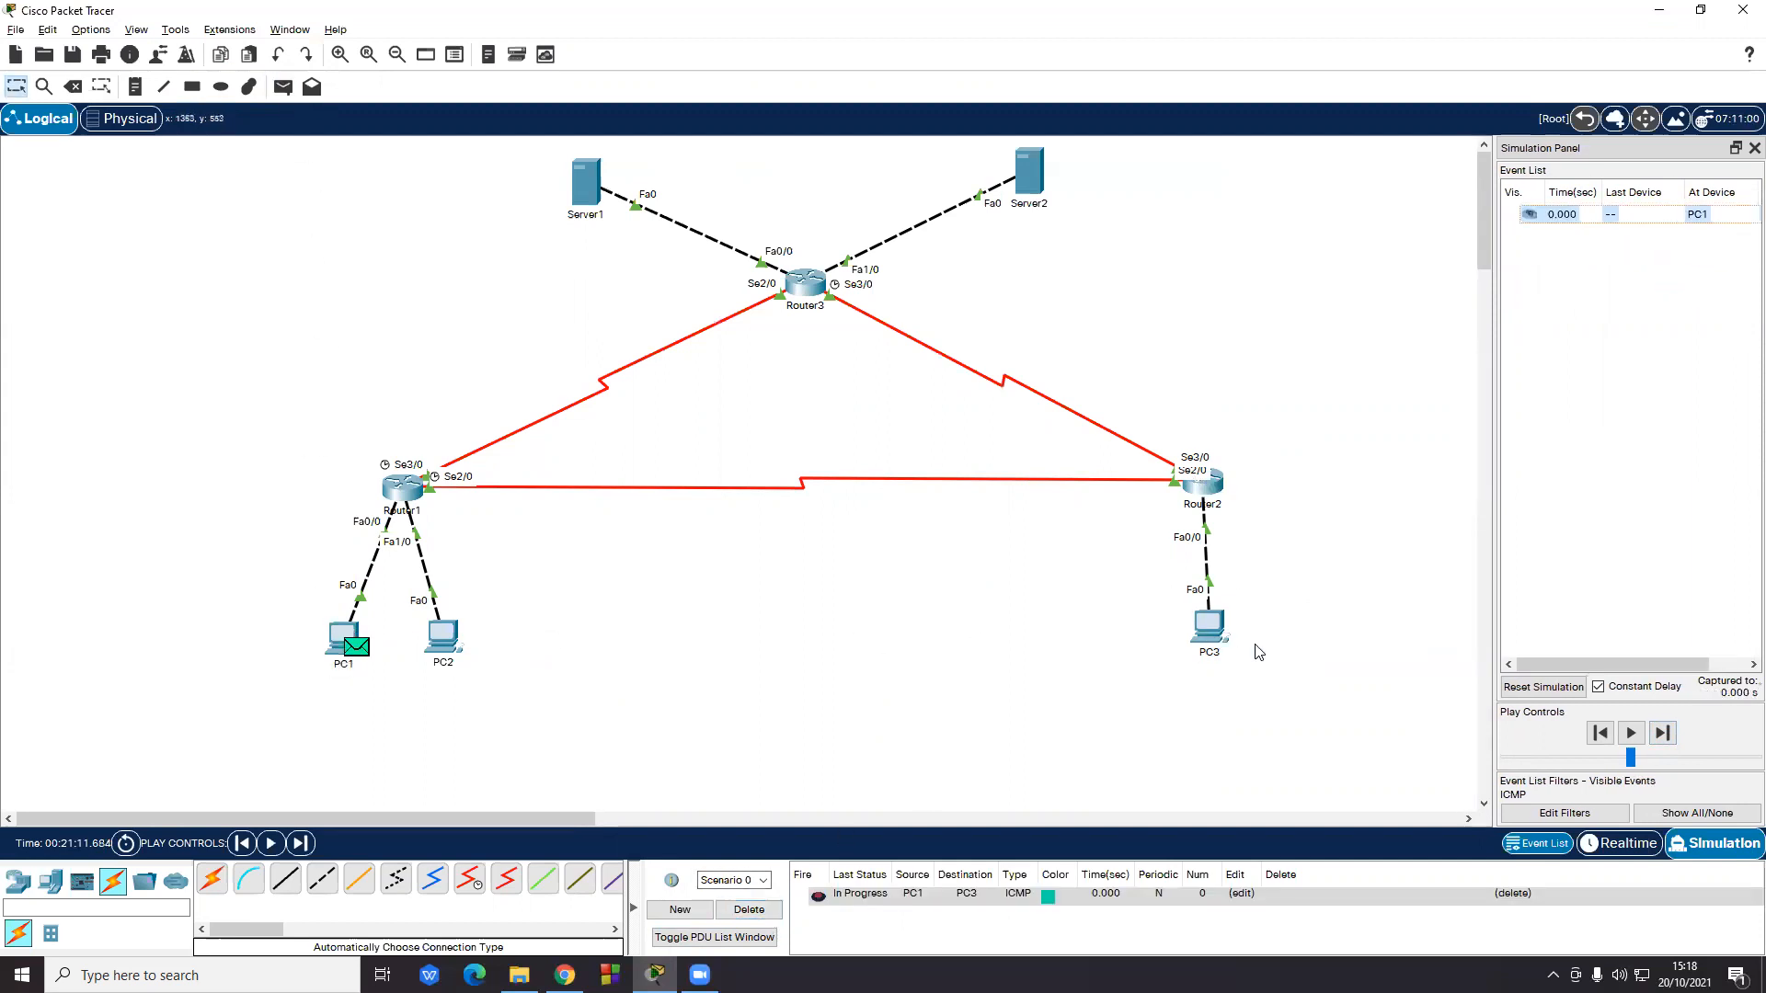
left_click(1665, 735)
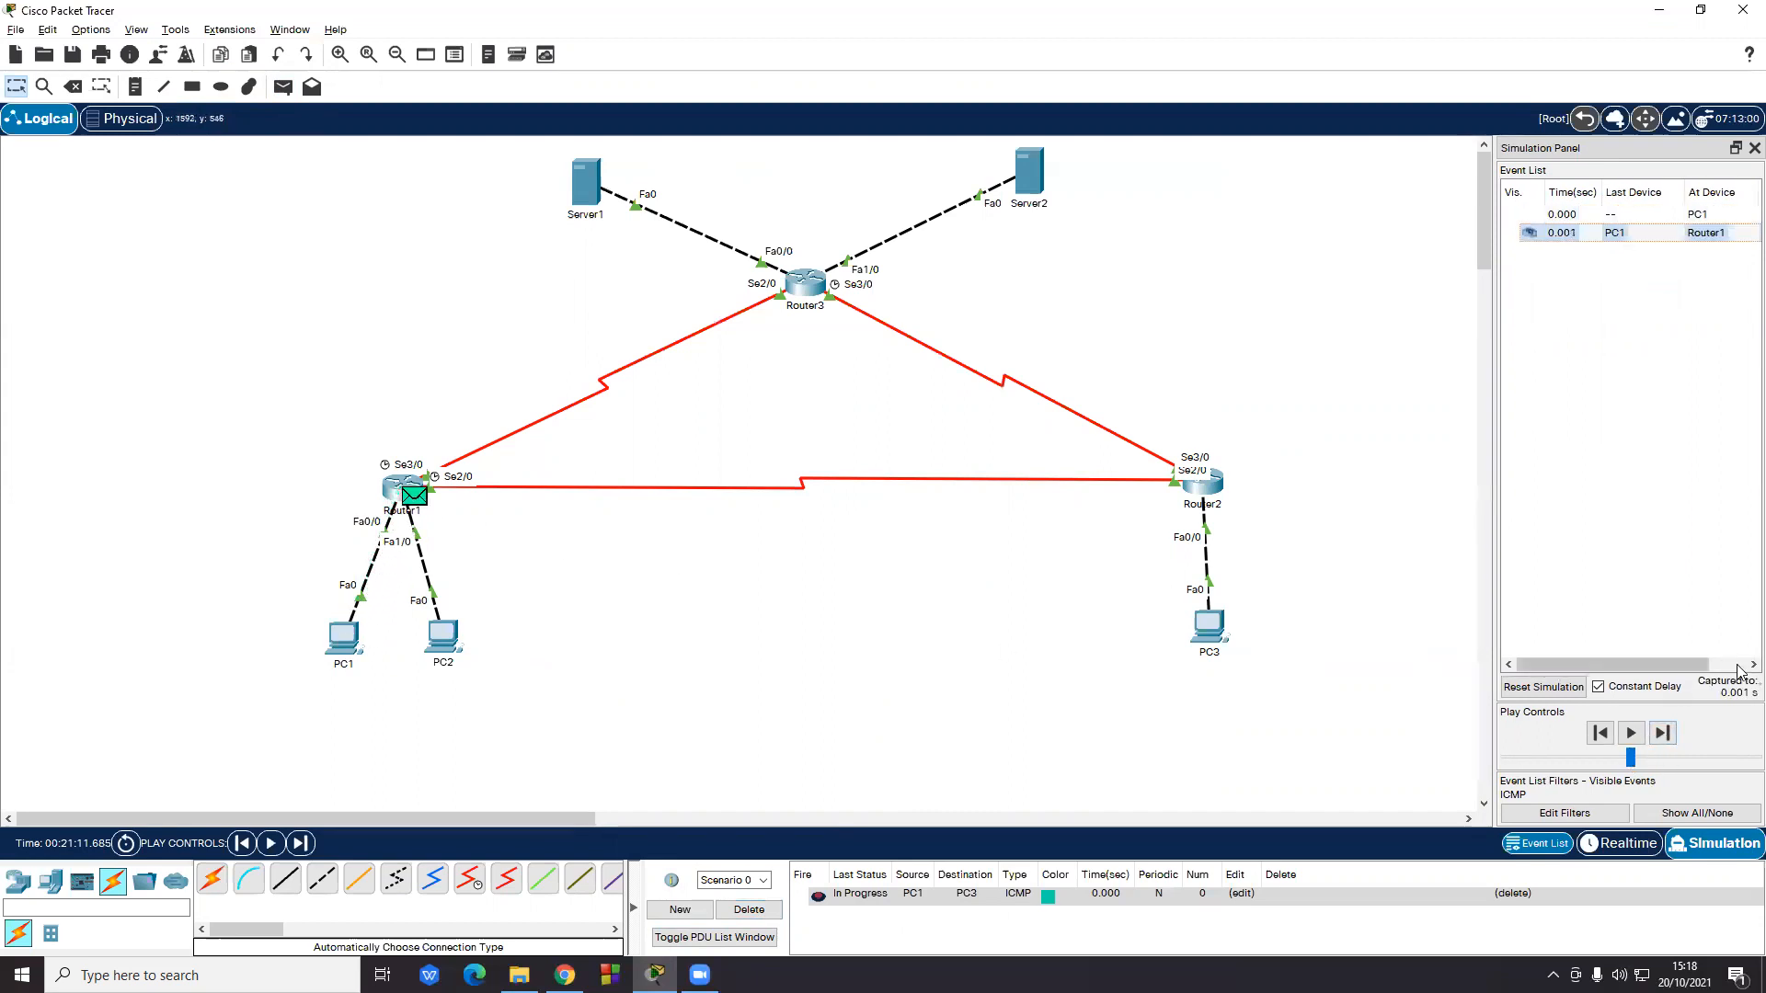
left_click(1663, 733)
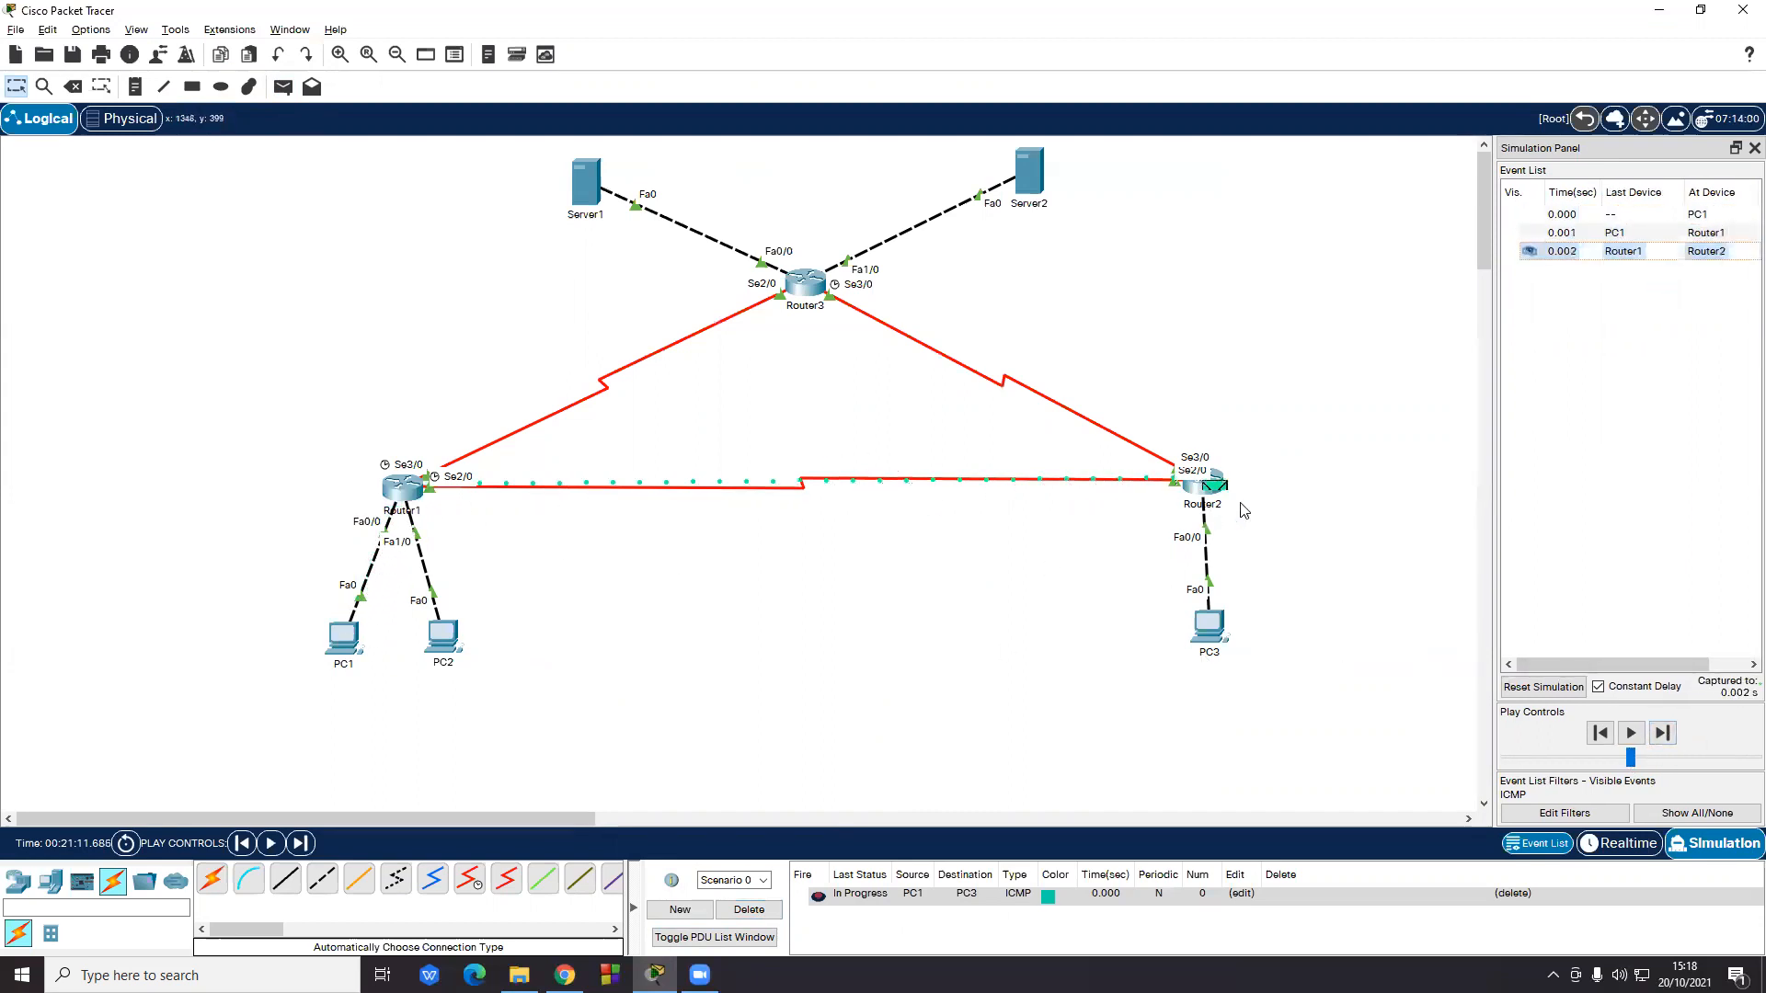
left_click(1665, 733)
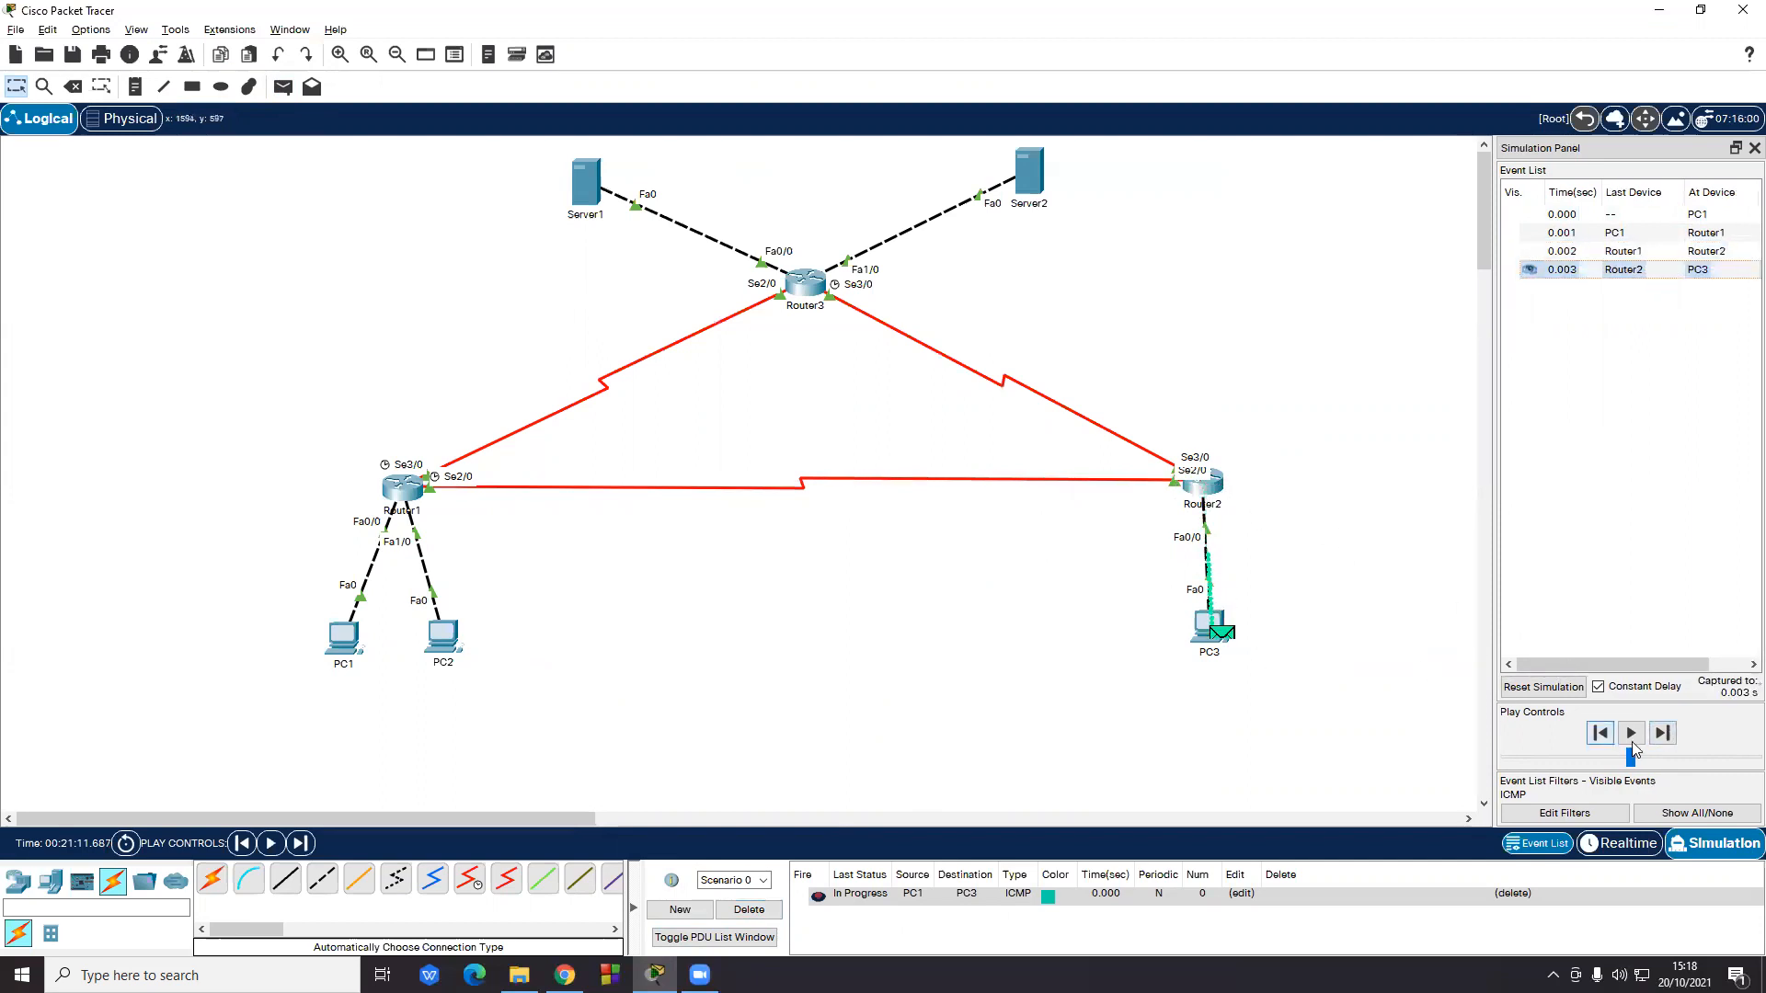
left_click(1663, 733)
left_click(1663, 733)
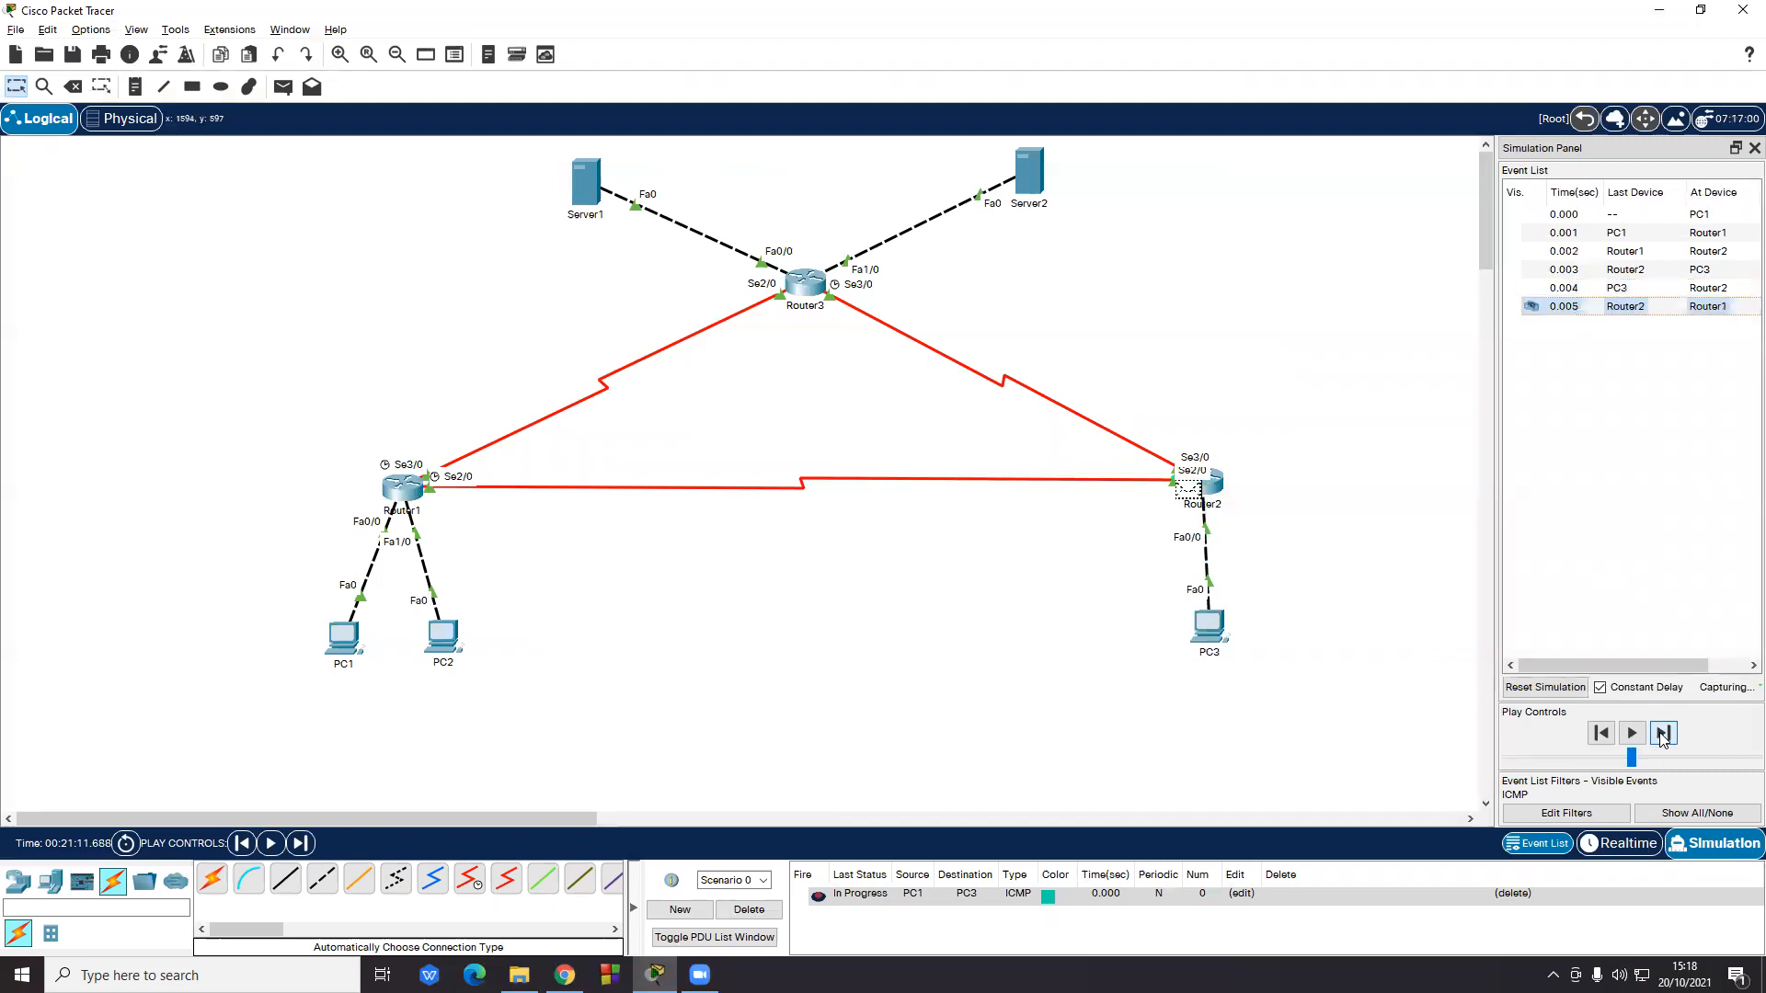
left_click(1663, 733)
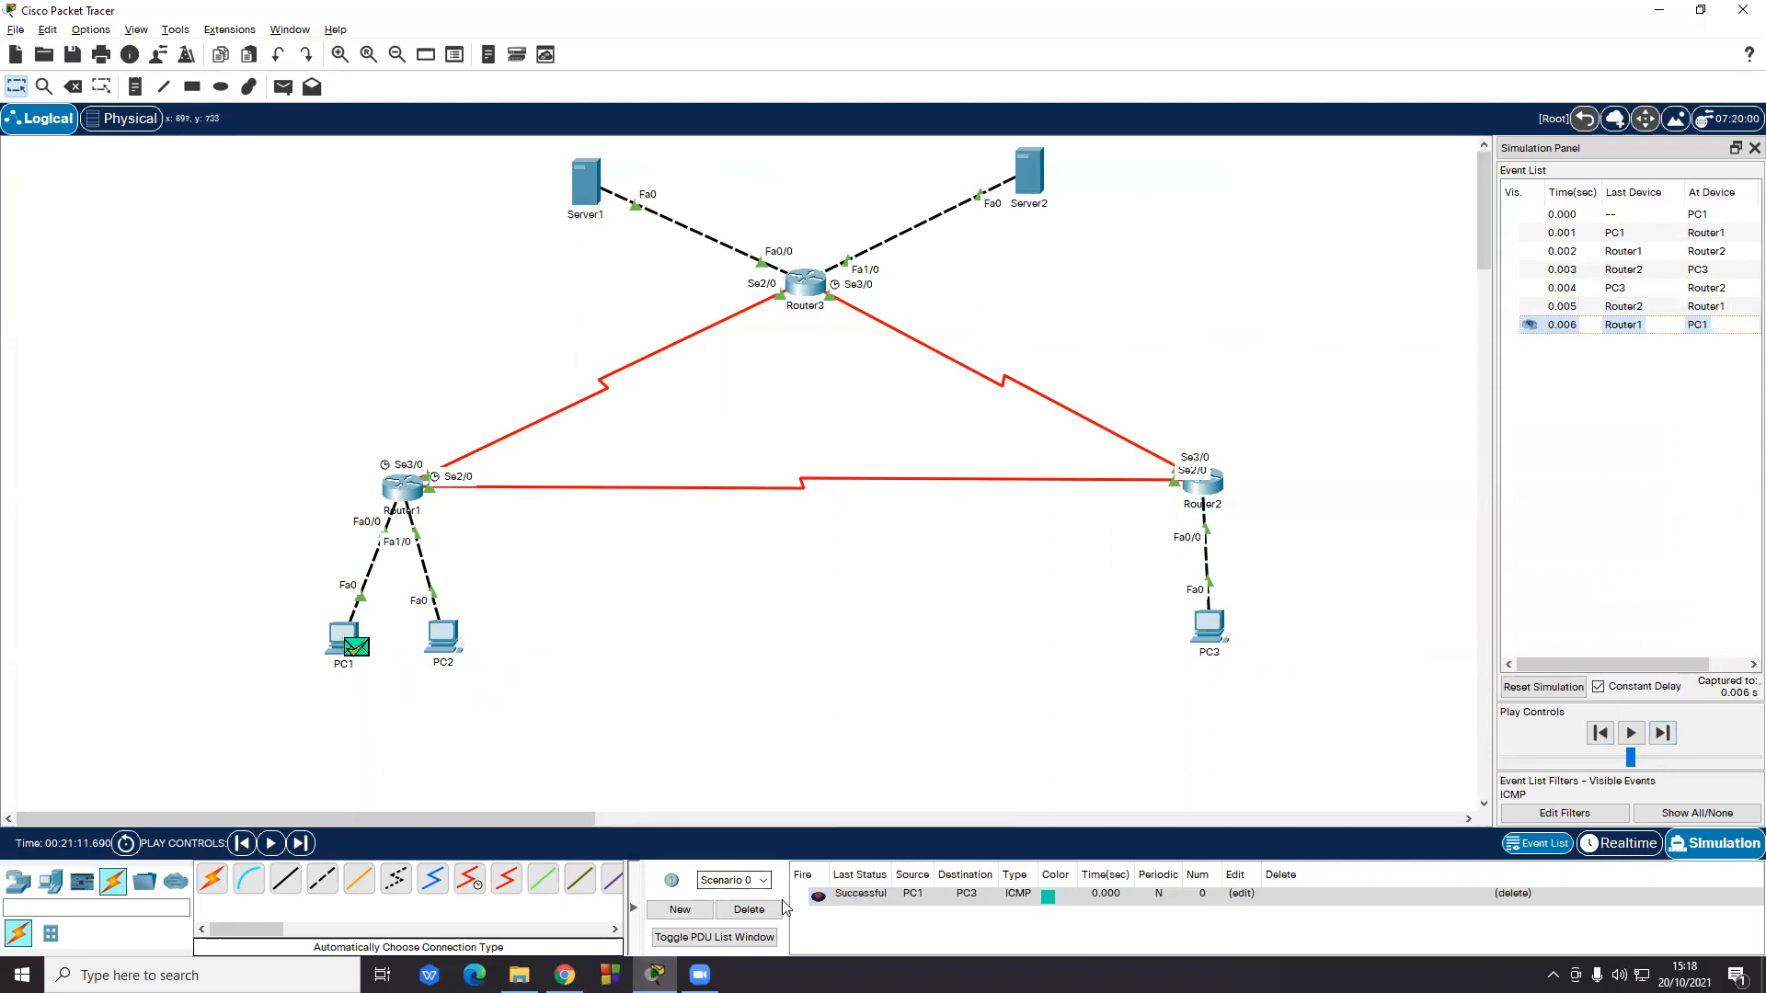
- Delete the PC1-to-PC3 scenario and check the simulation scenario list on the Routing Statik web page in Chrome
left_click(752, 910)
left_click(564, 975)
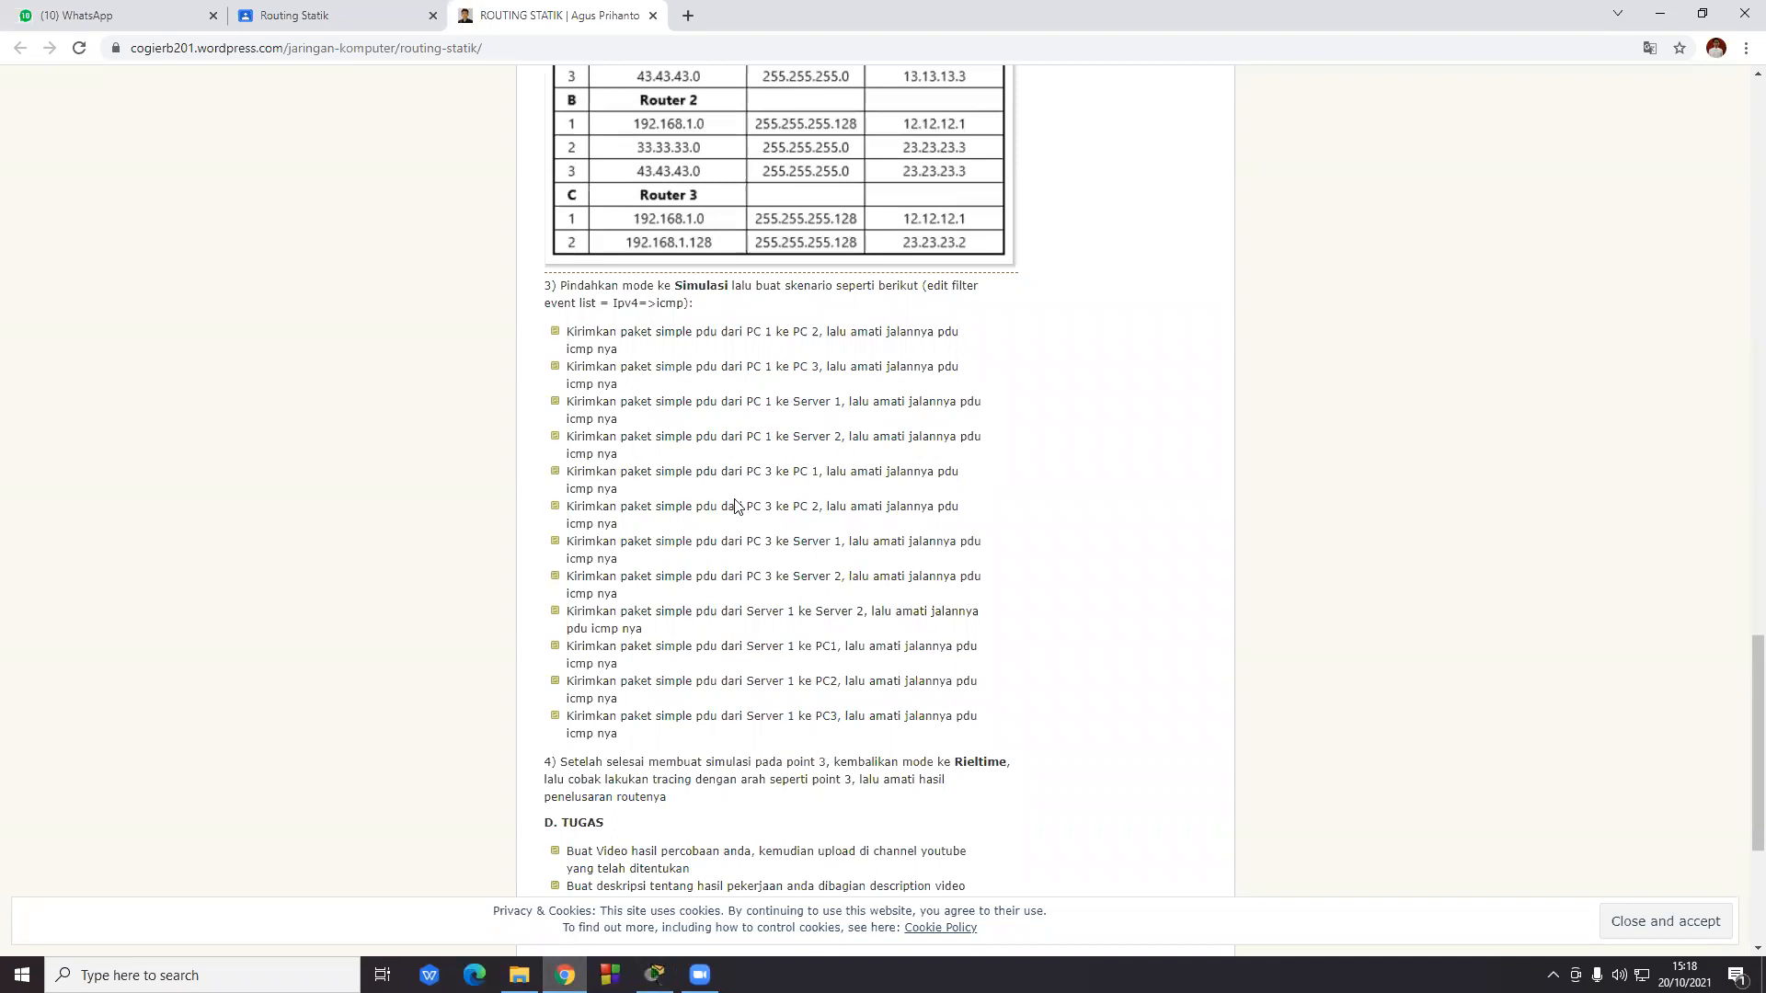
left_click(654, 975)
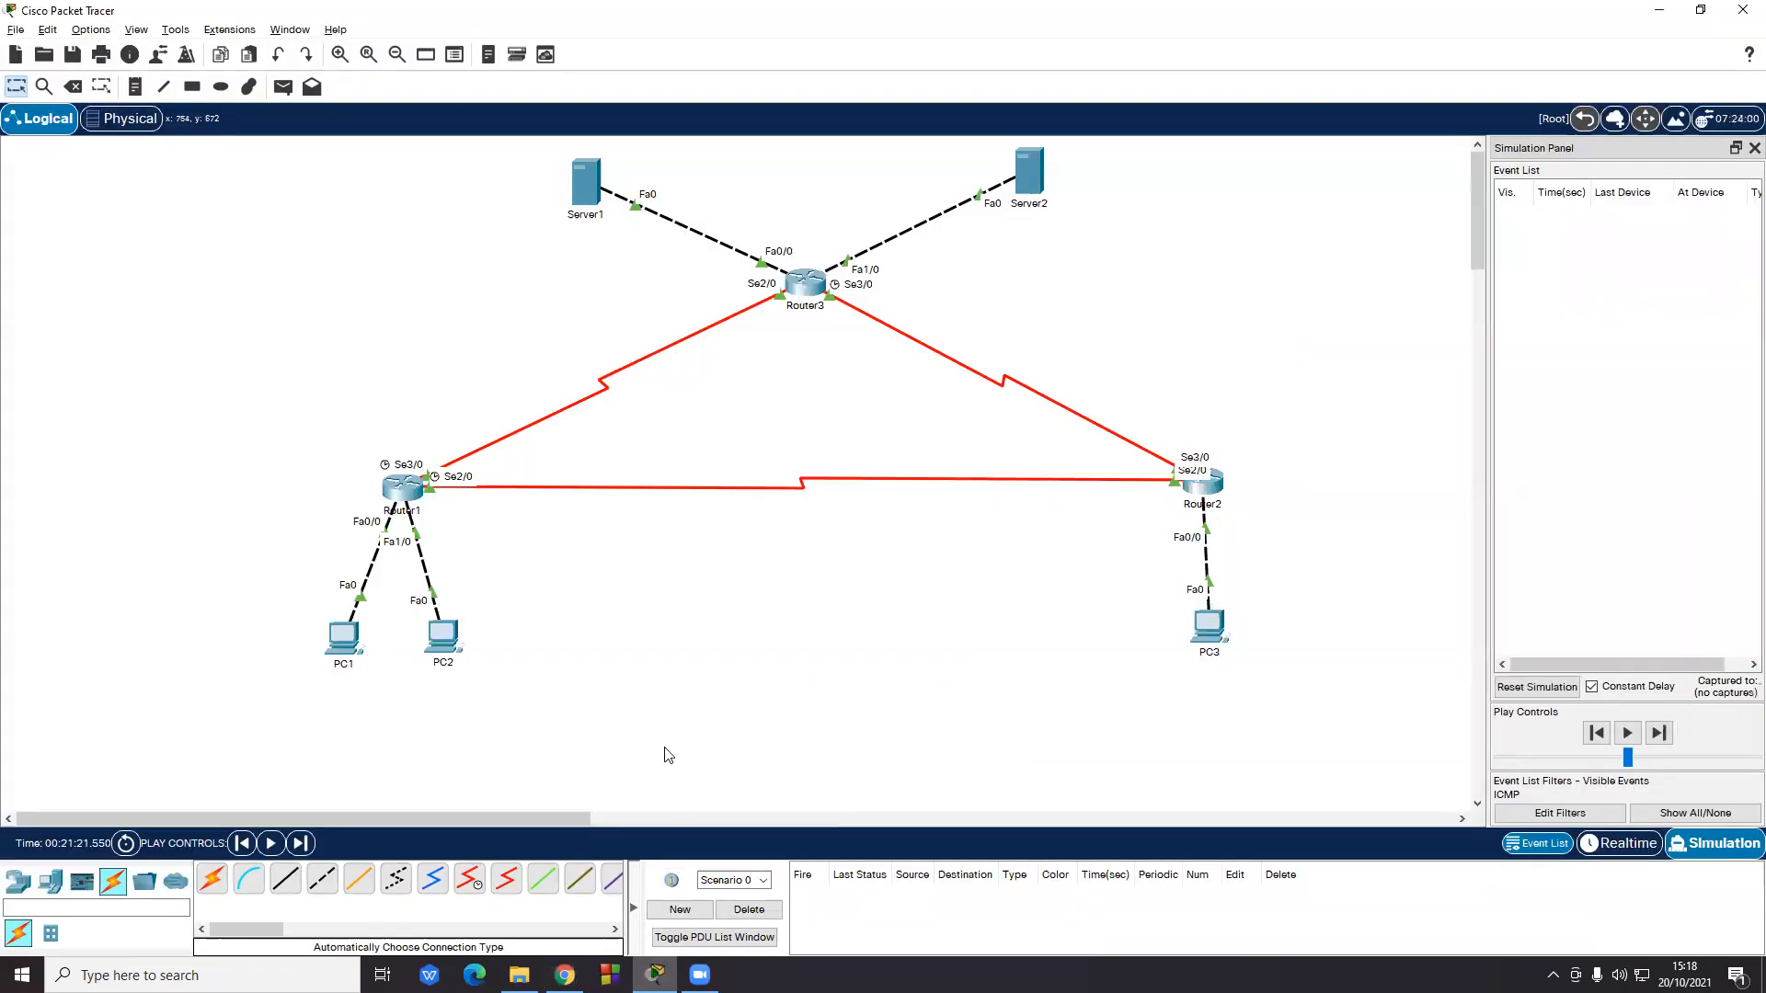
- Send a simple PDU from PC1 to Server1 in Packet Tracer and advance the simulation as far as Router3
left_click(282, 86)
left_click(345, 637)
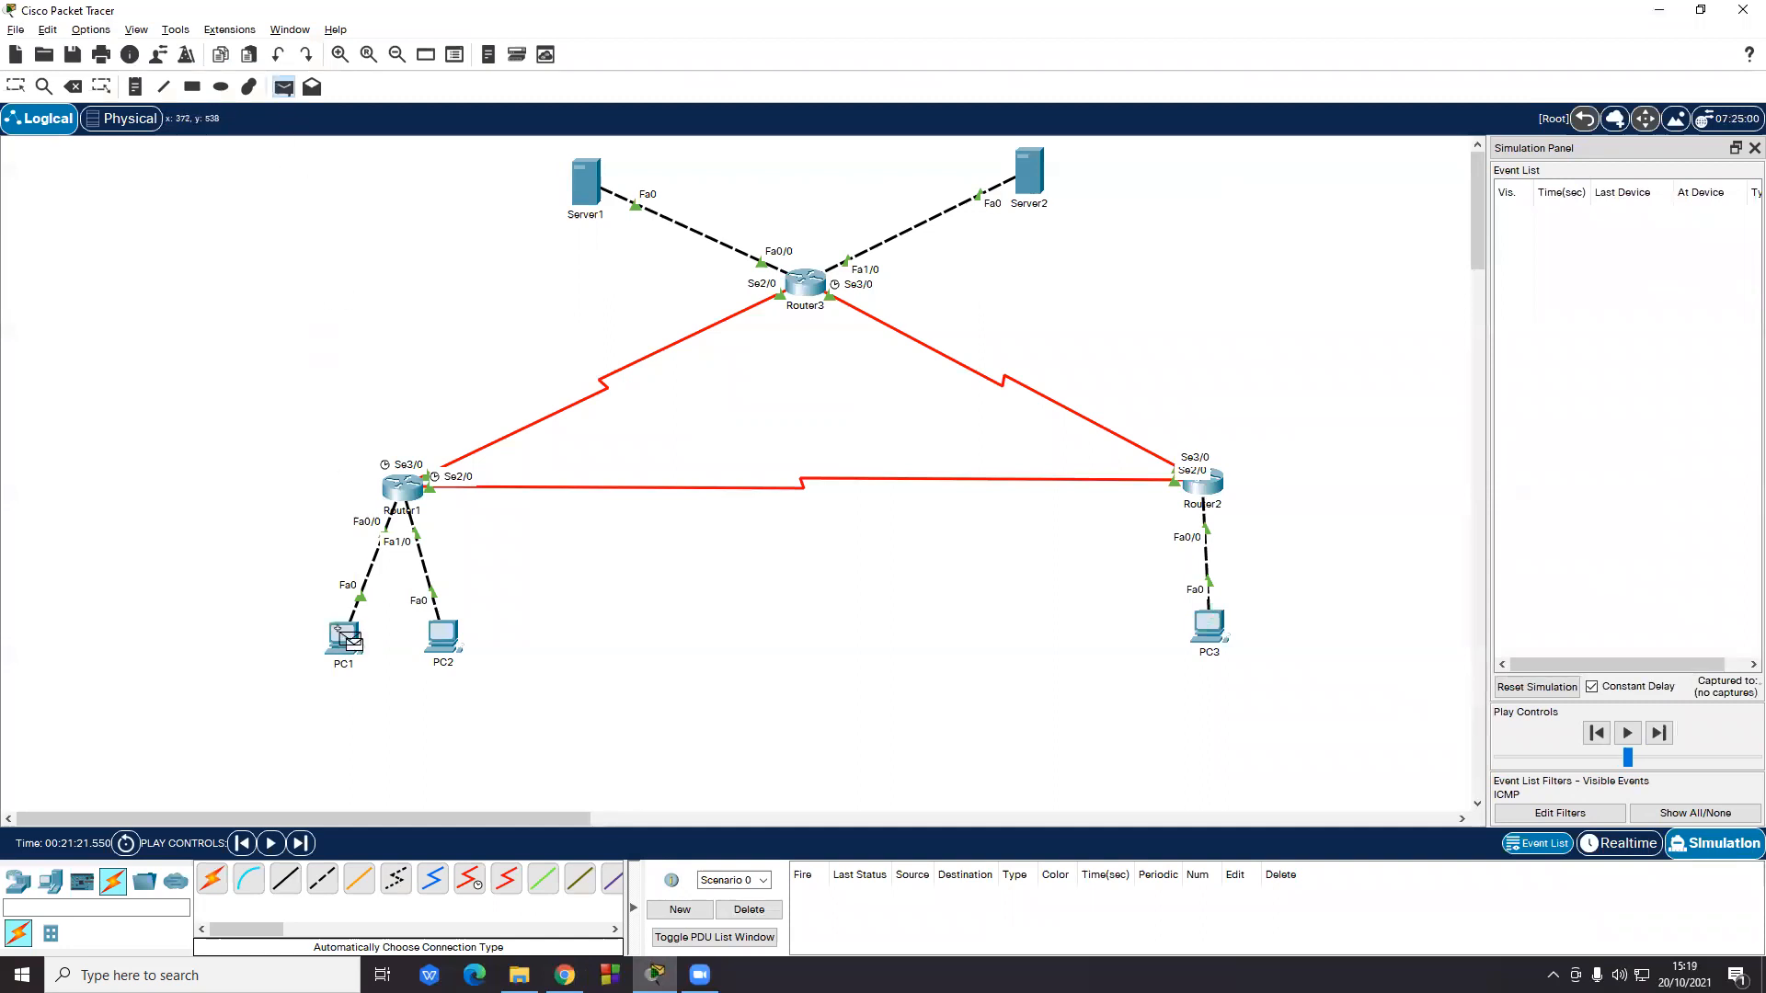
left_click(585, 184)
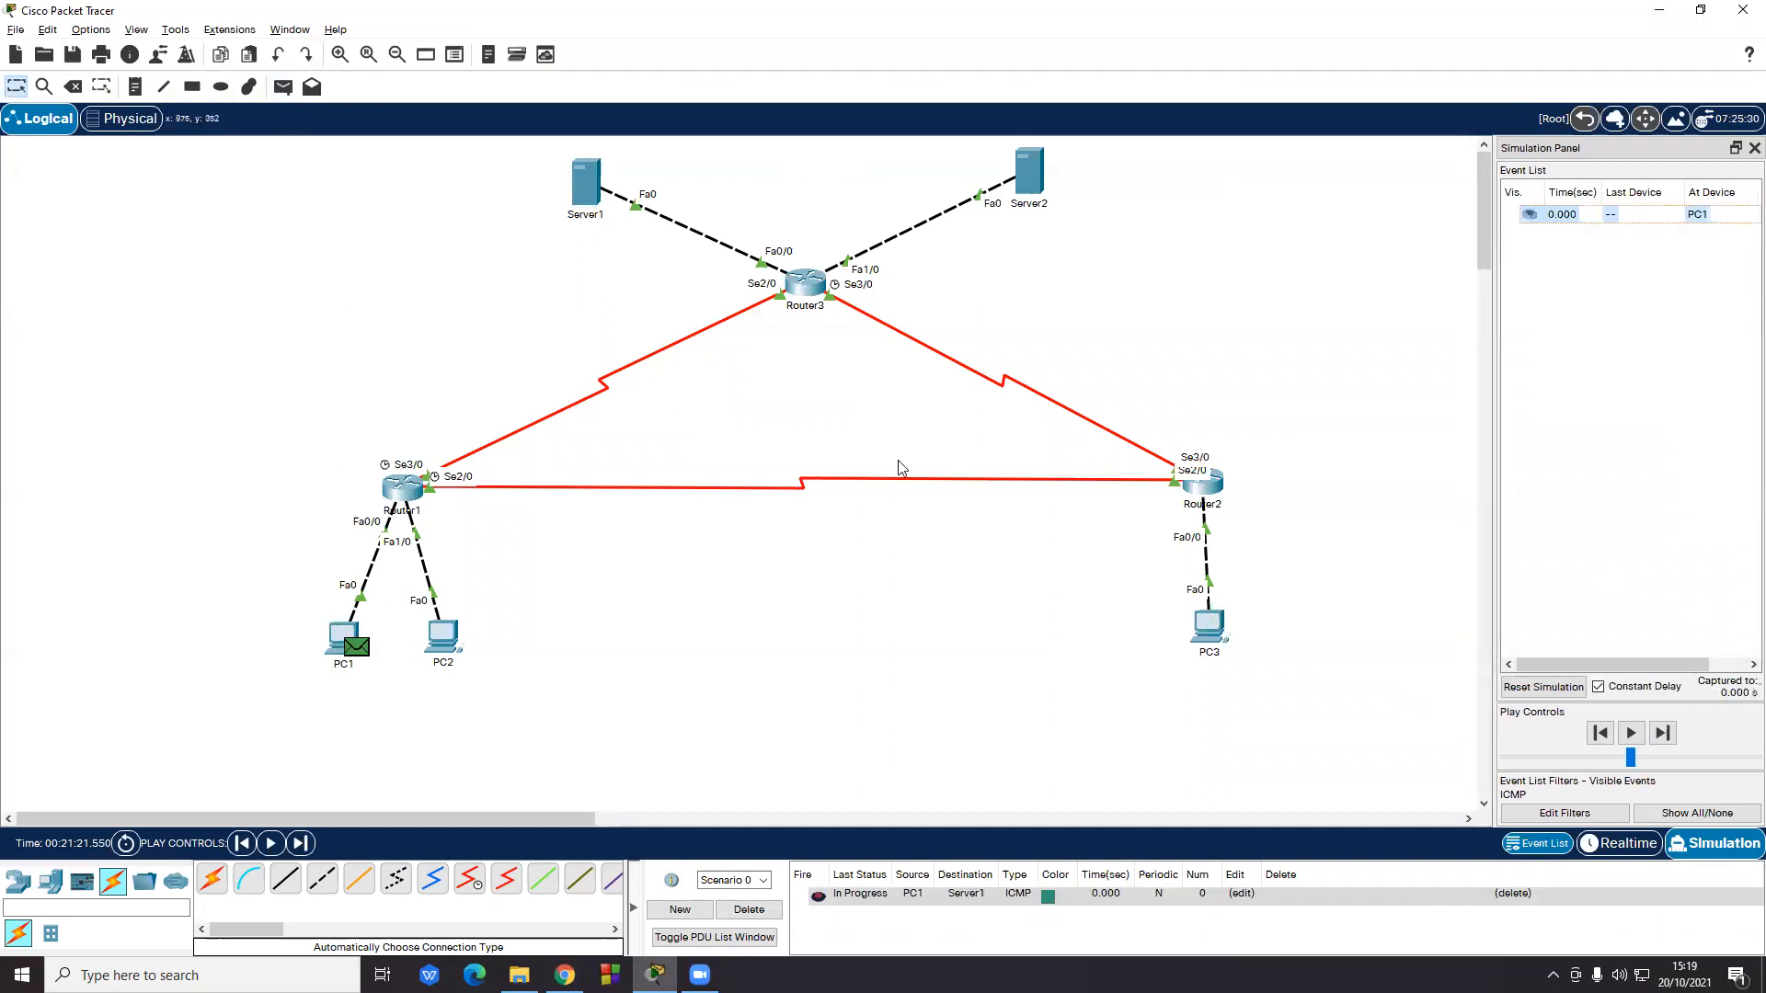
left_click(1665, 734)
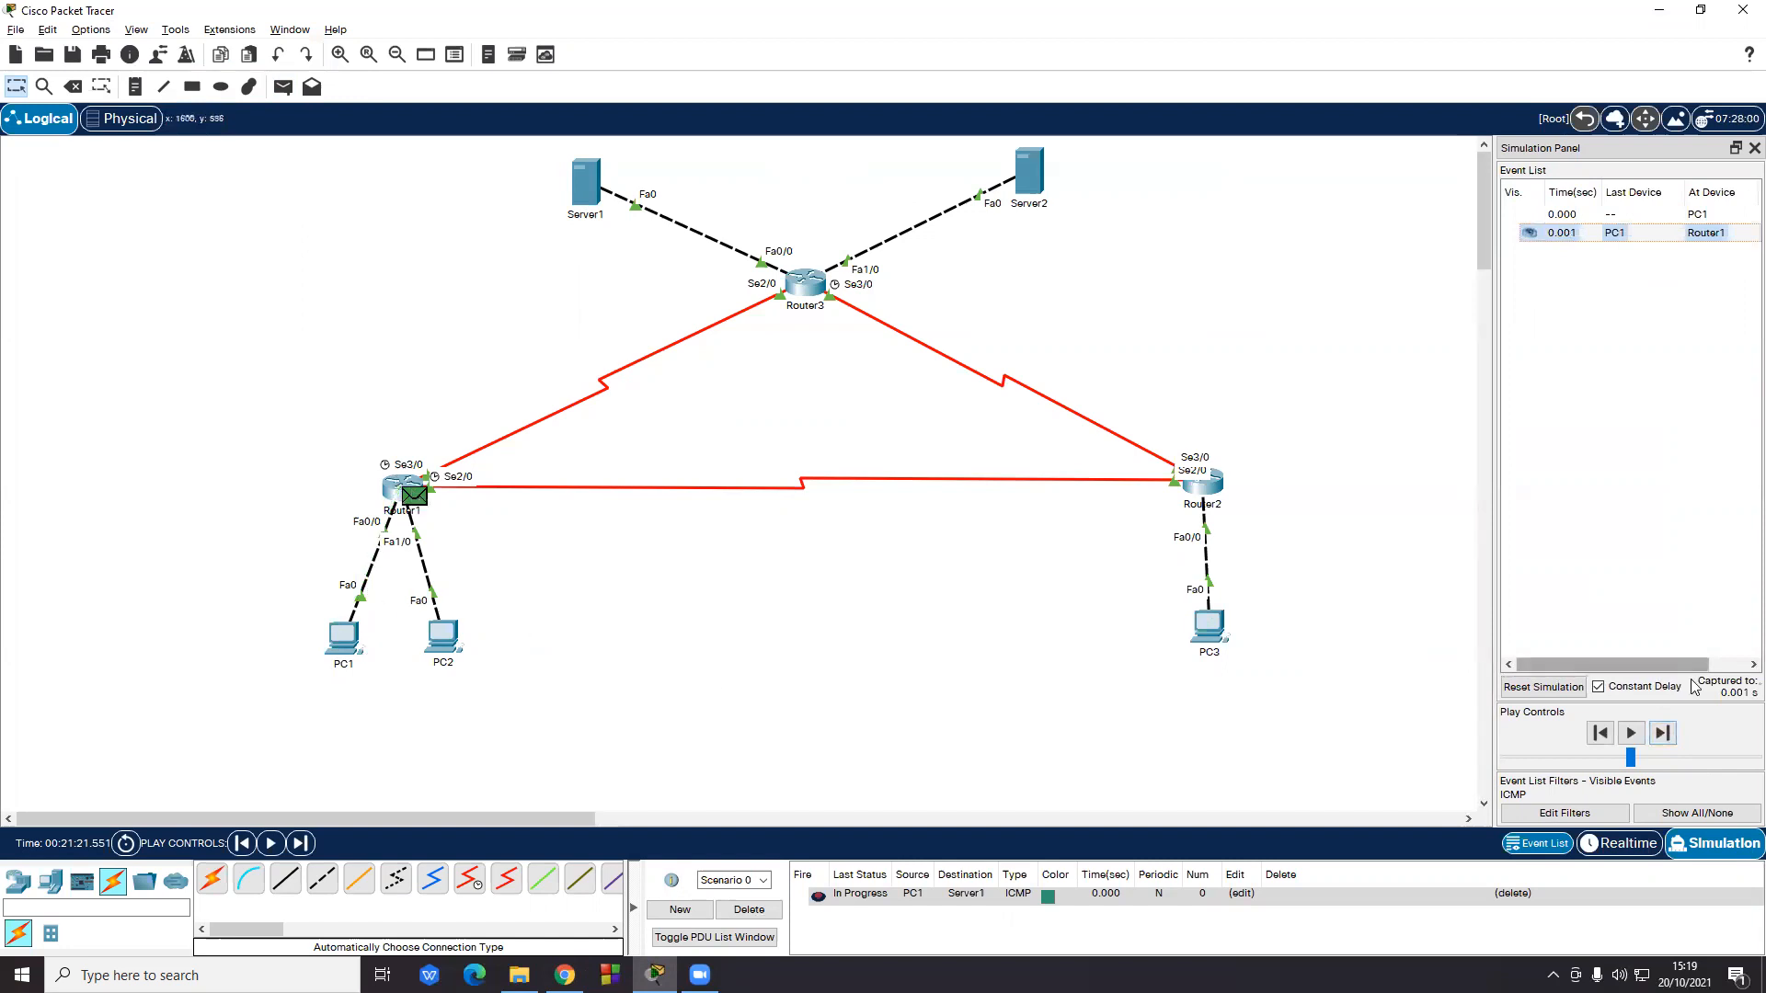
left_click(1664, 733)
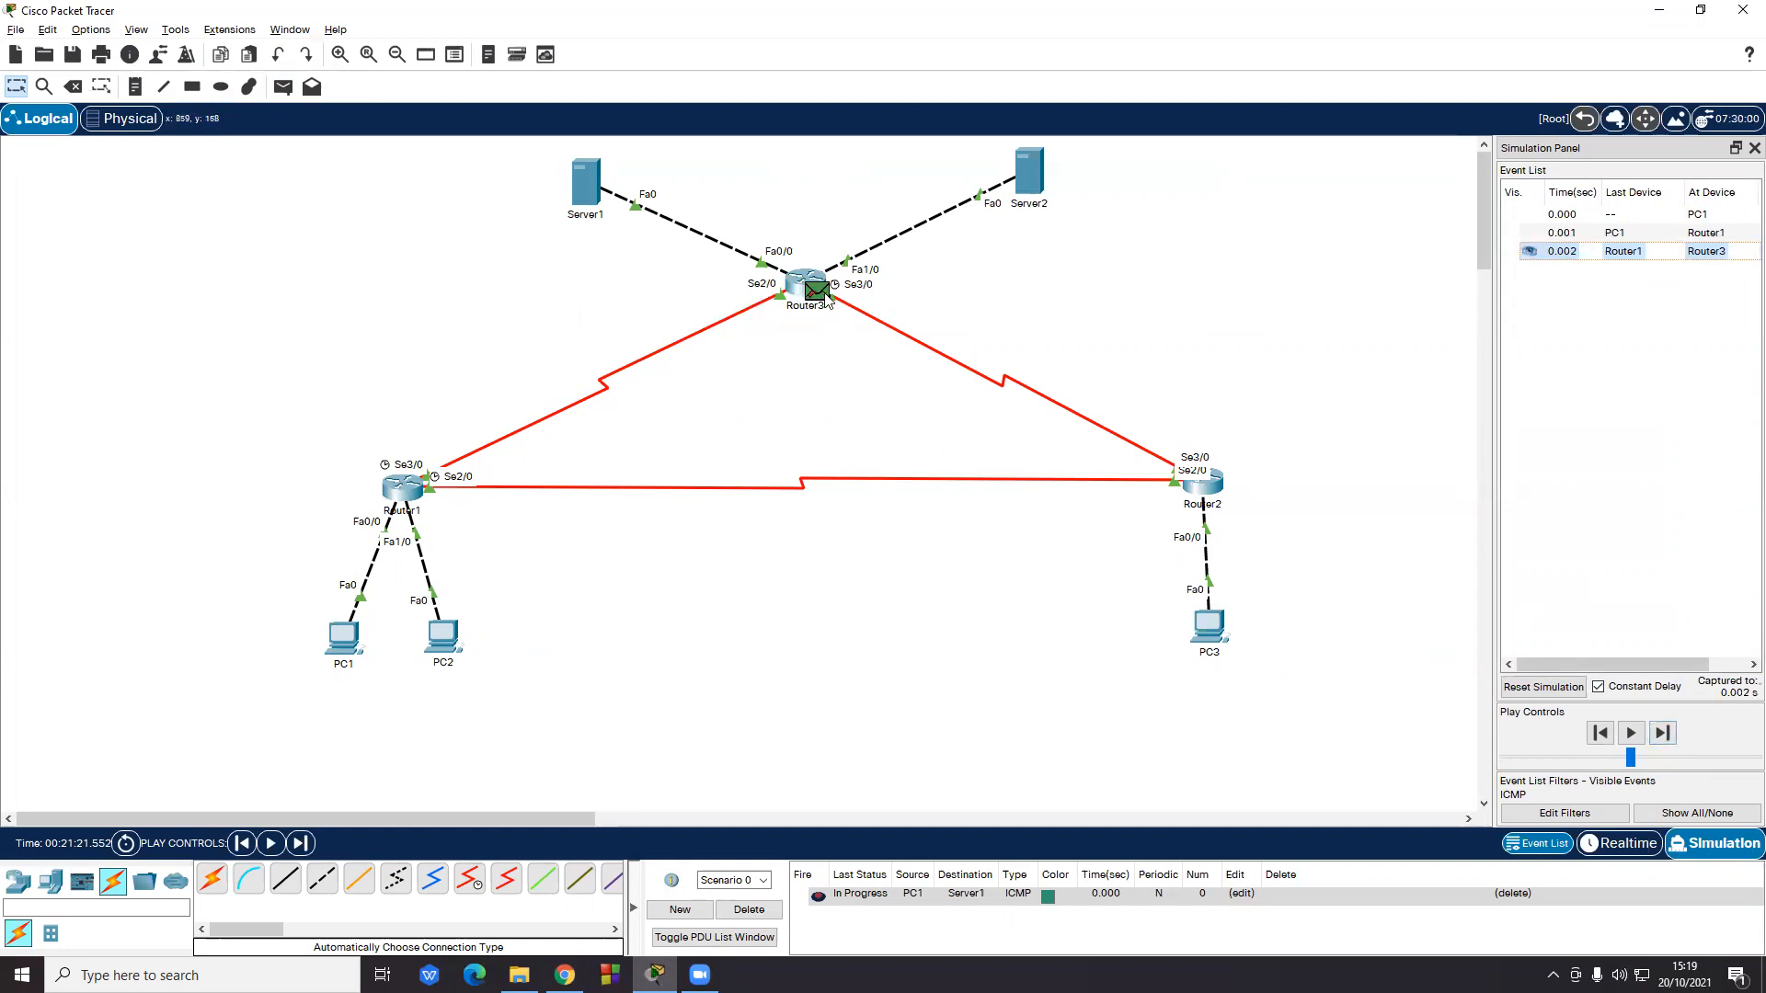
- Delete the current PDU scenario, send a new simple PDU from PC1 to Server1 and follow it to Server1 and back
left_click(747, 910)
left_click(284, 86)
left_click(349, 641)
left_click(586, 181)
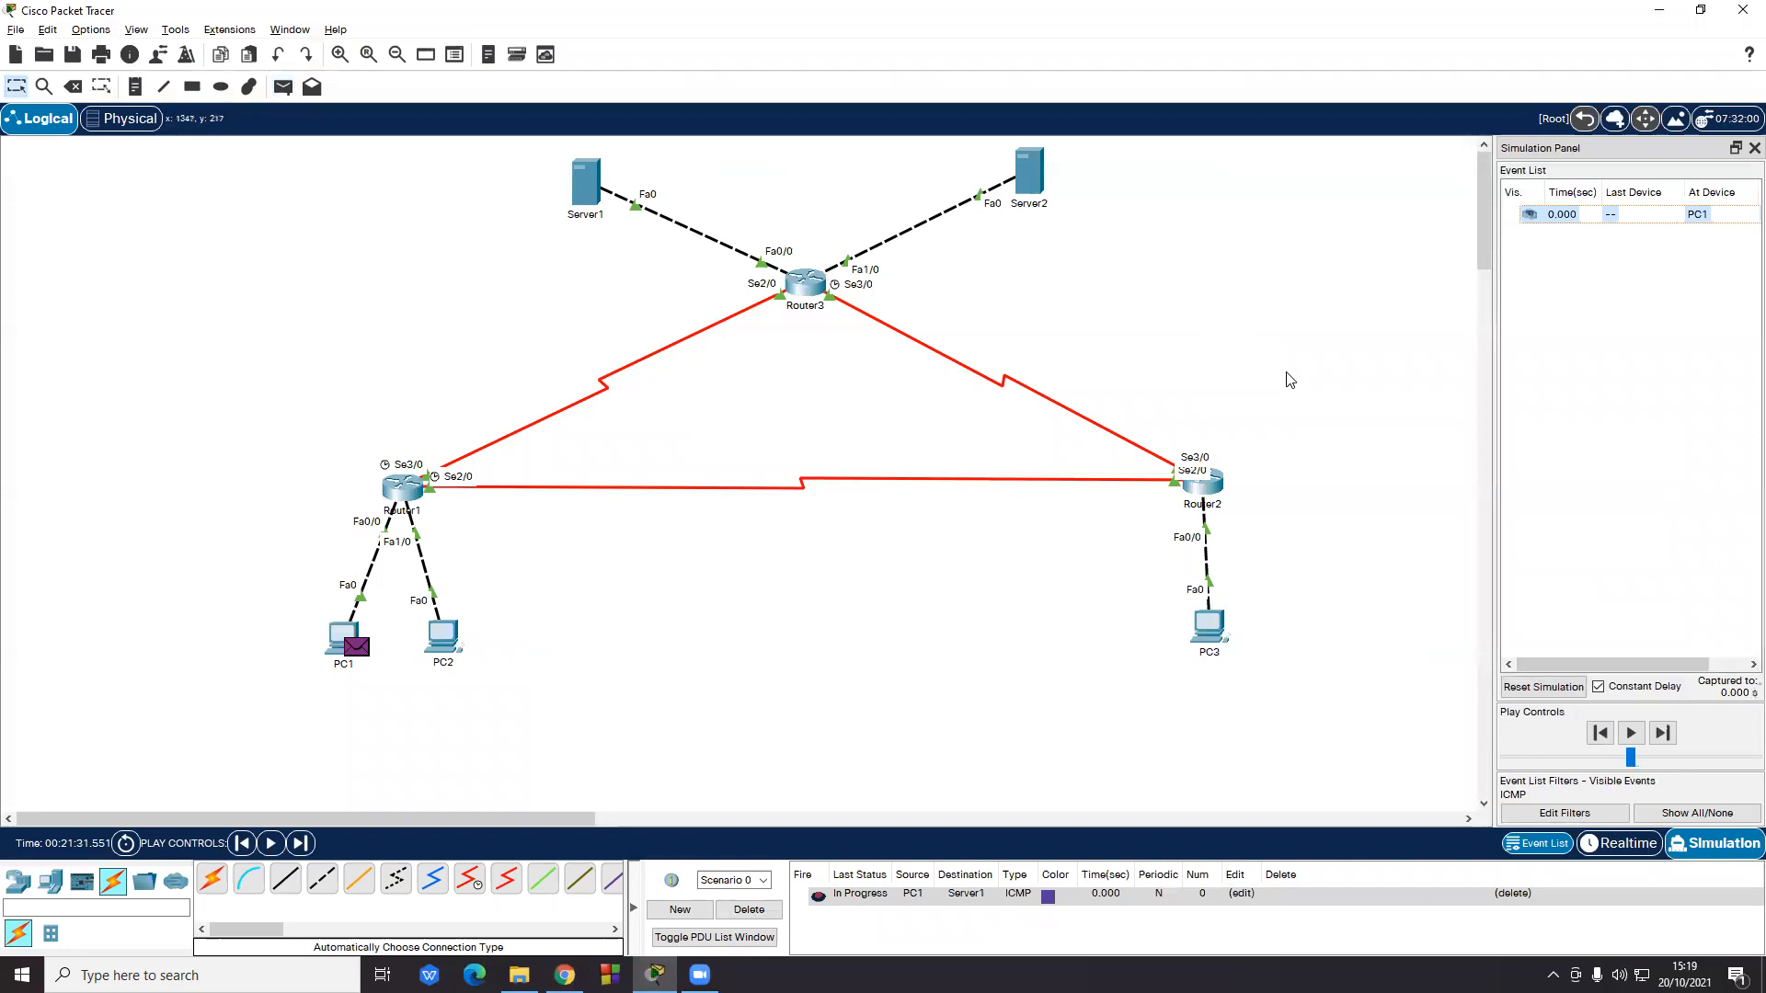
left_click(1667, 736)
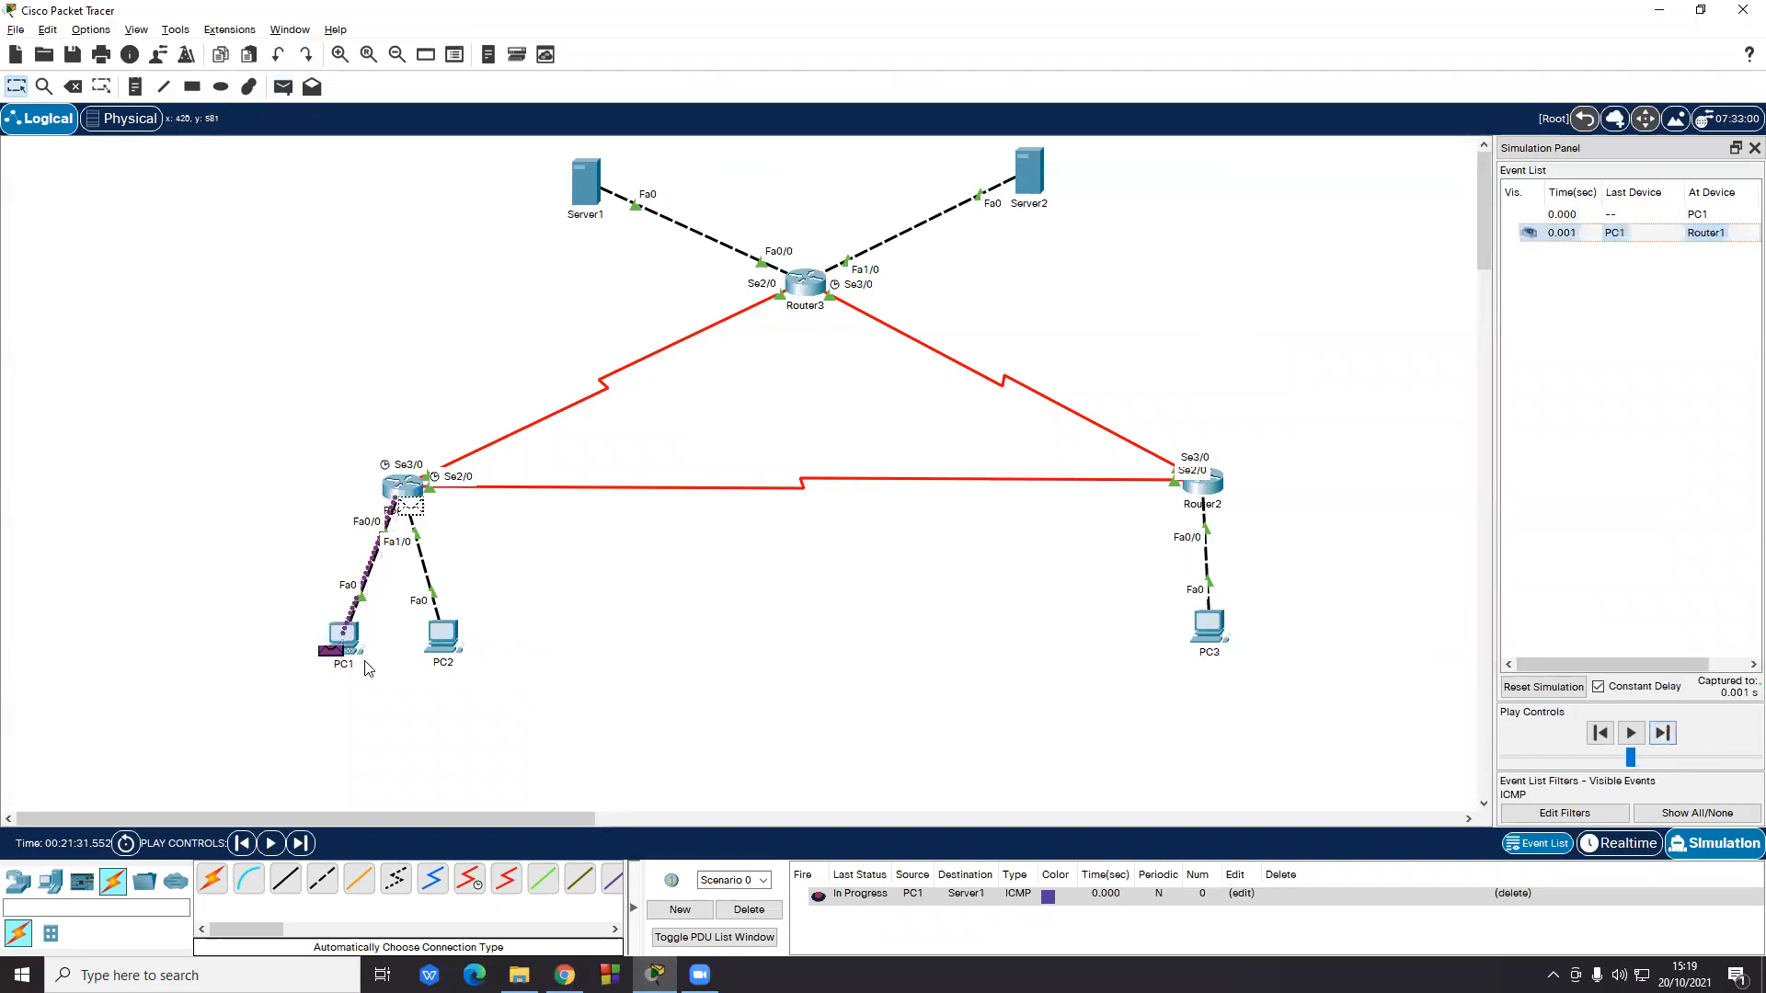
left_click(1667, 736)
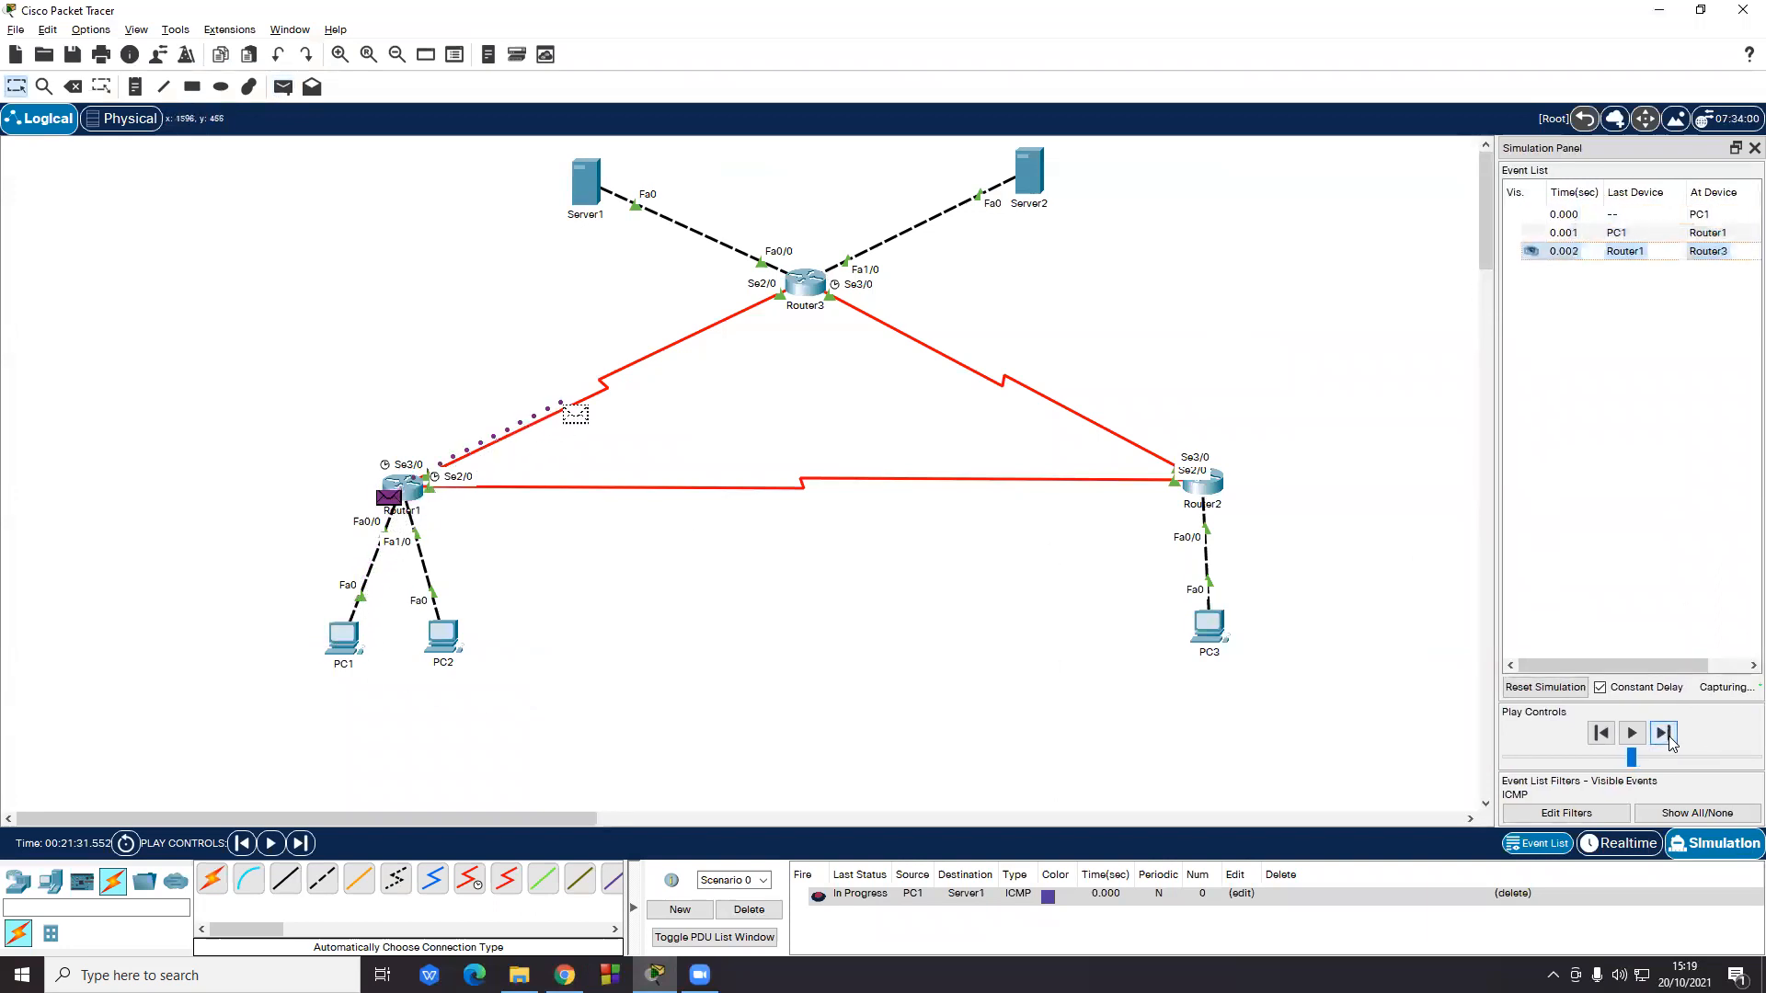
left_click(1667, 735)
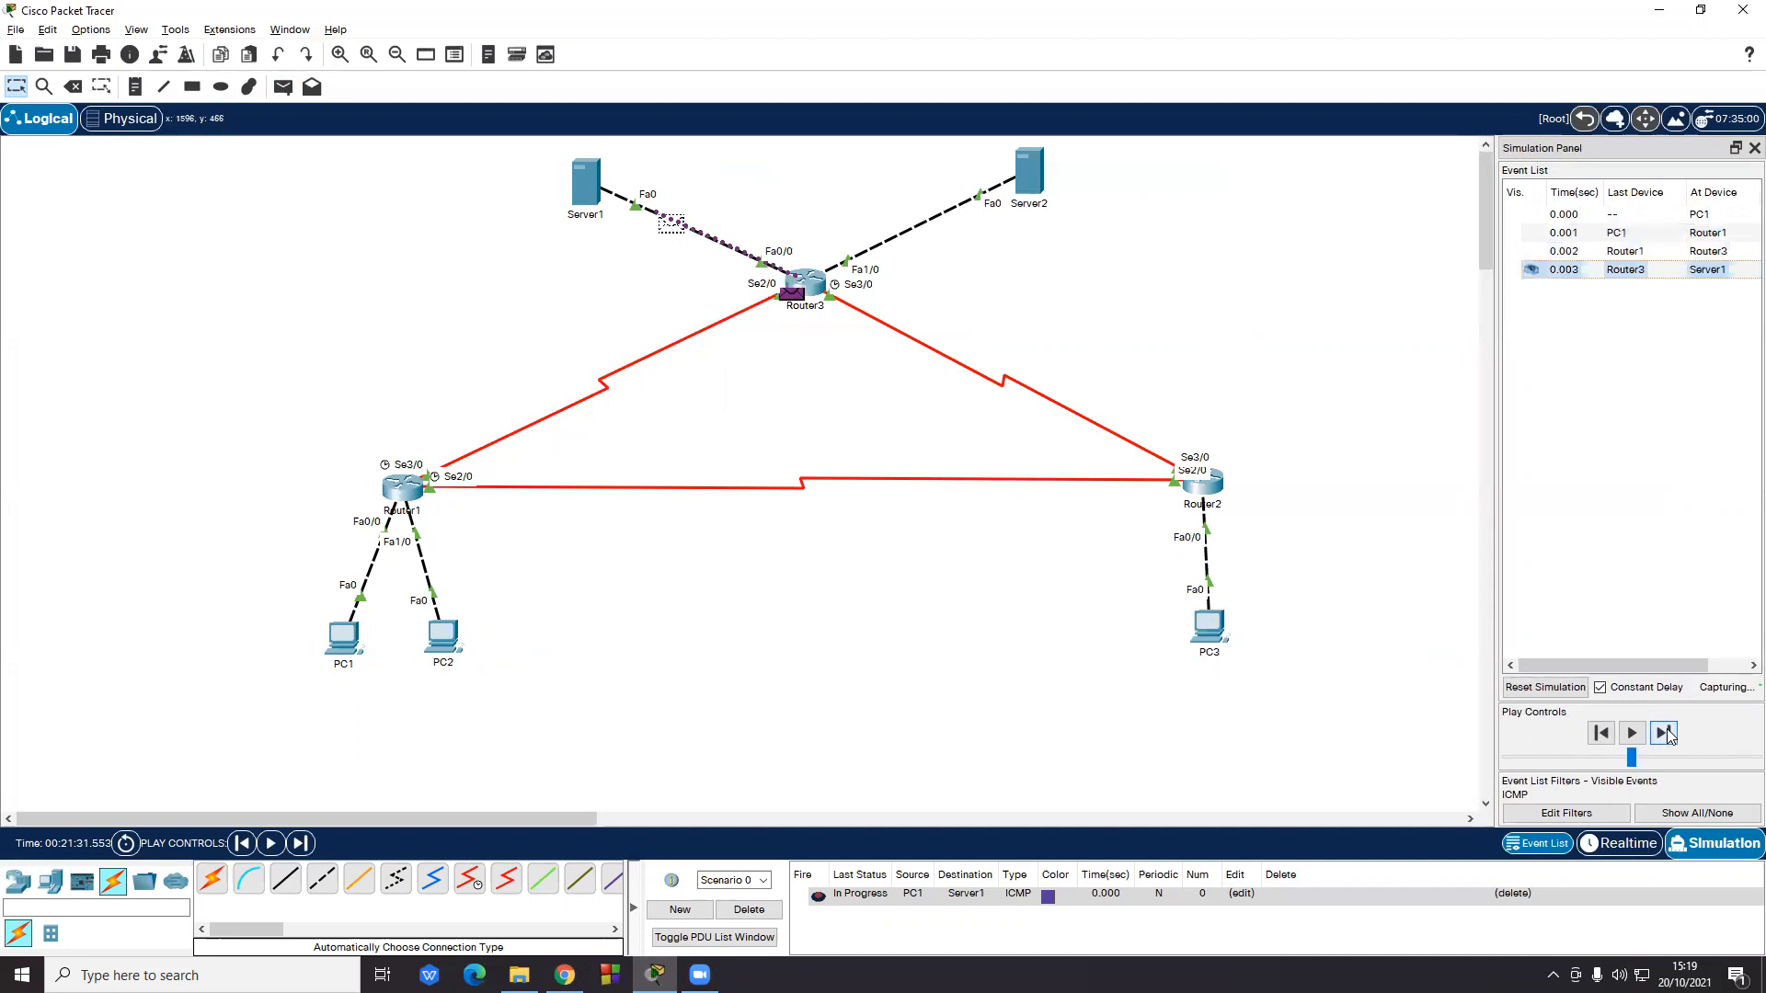
left_click(1667, 735)
left_click(1666, 735)
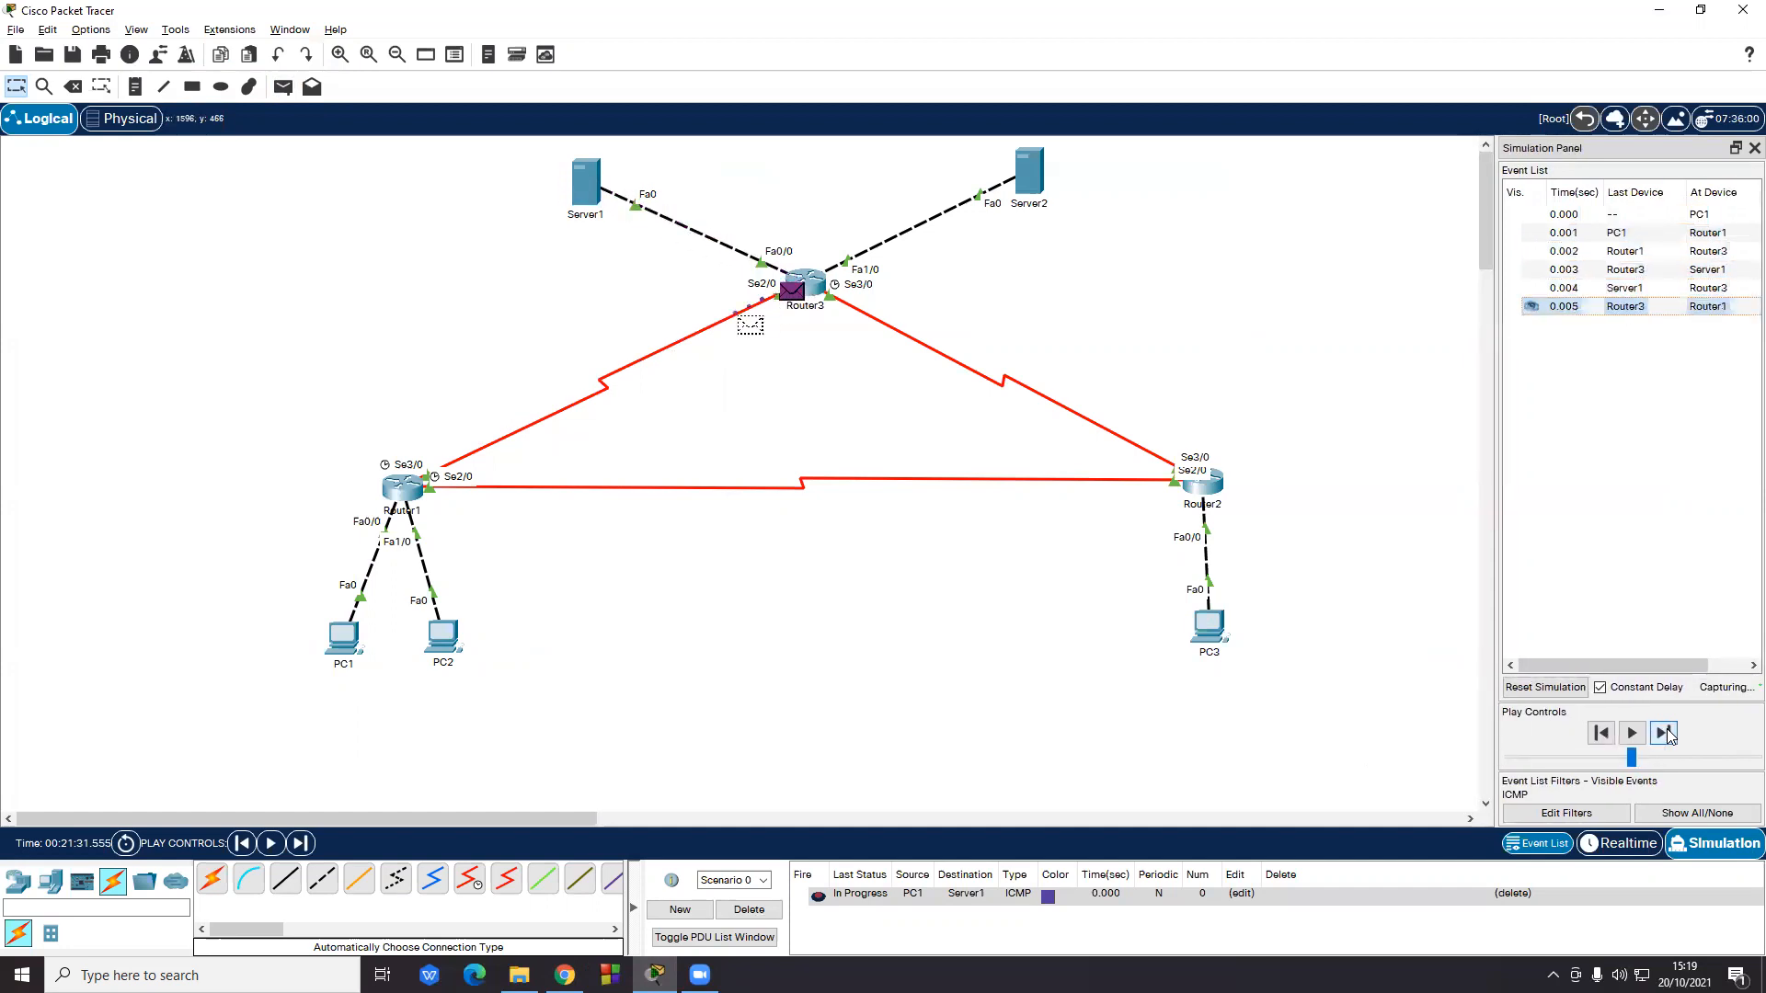
left_click(1667, 735)
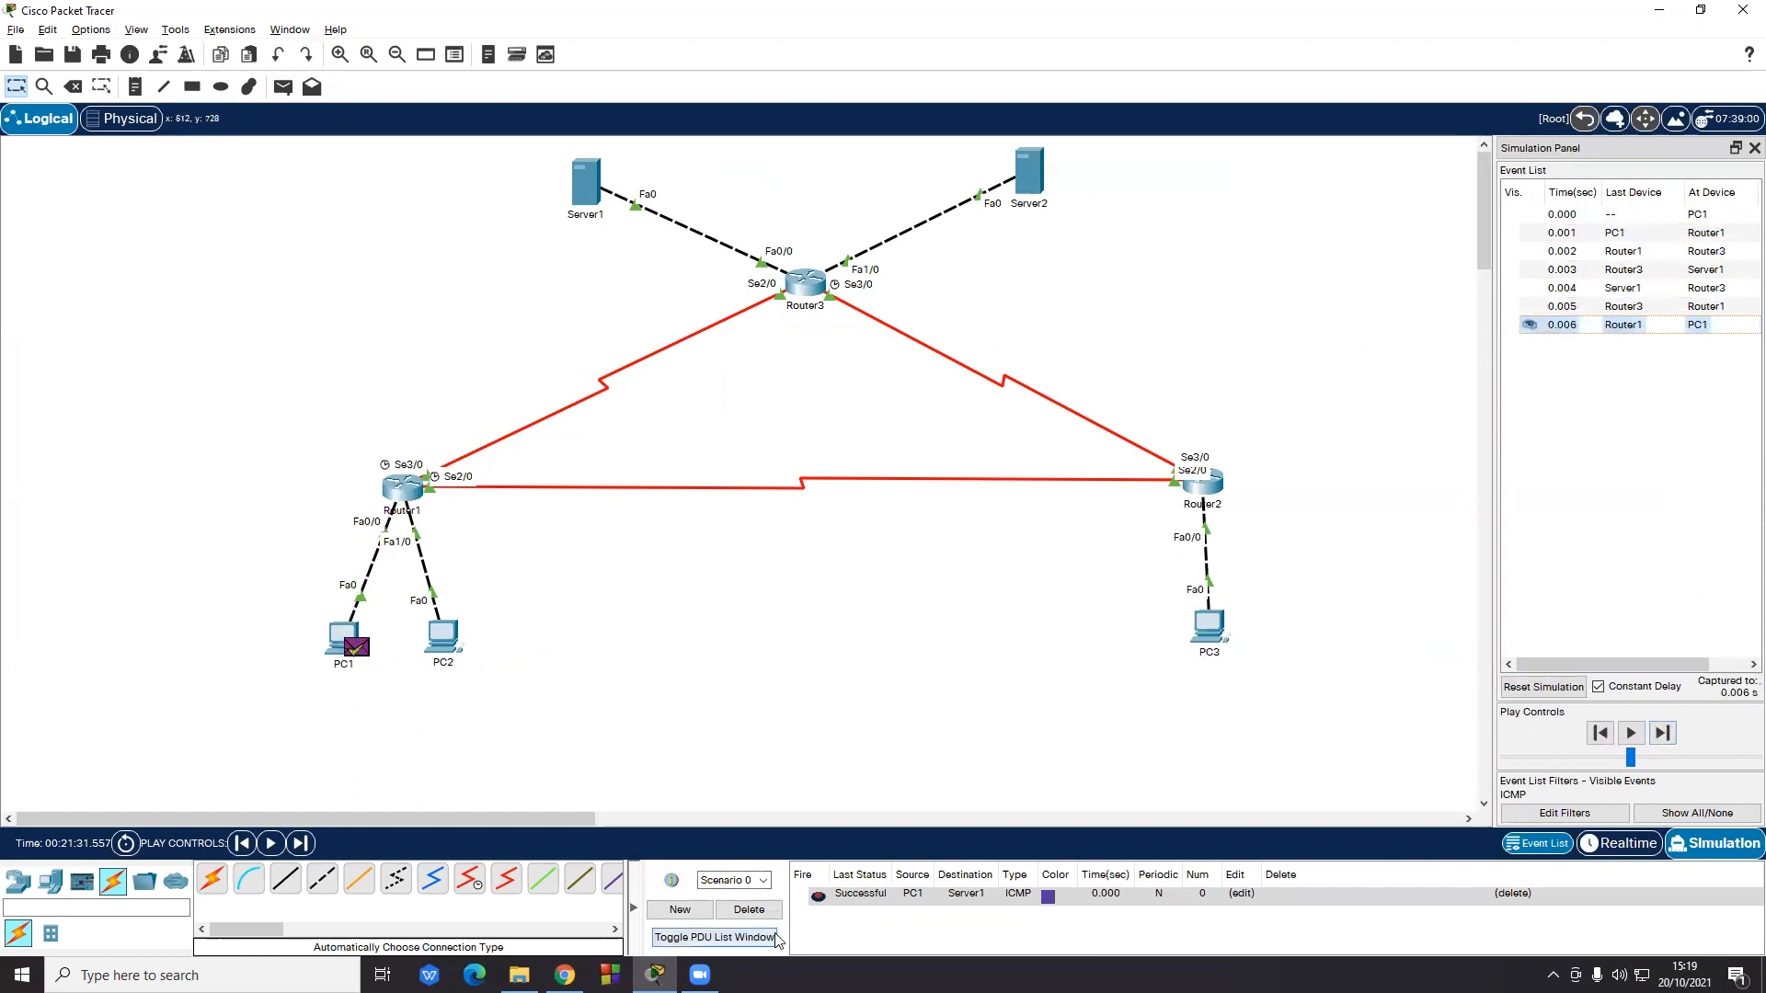
- Replace the PC1-to-Server1 scenario with a simple PDU from PC1 to Server2 and advance the simulation as far as Router3
left_click(749, 910)
left_click(283, 86)
left_click(344, 637)
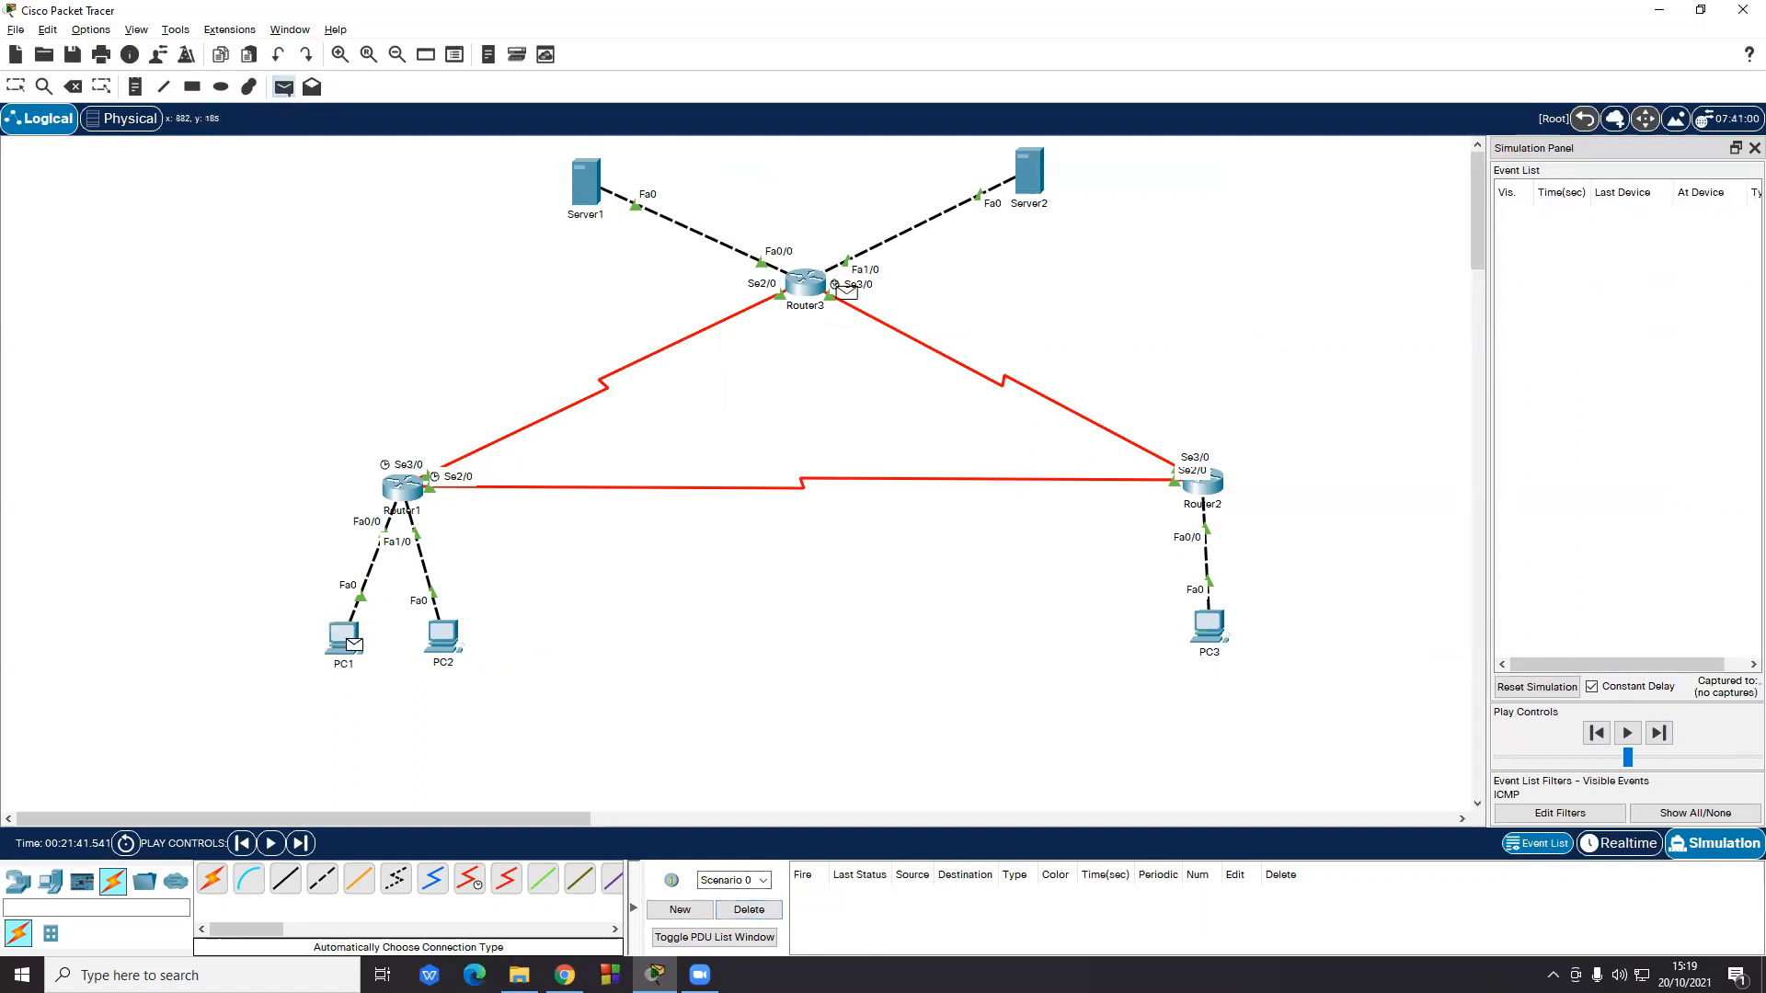
left_click(1023, 185)
left_click(1662, 733)
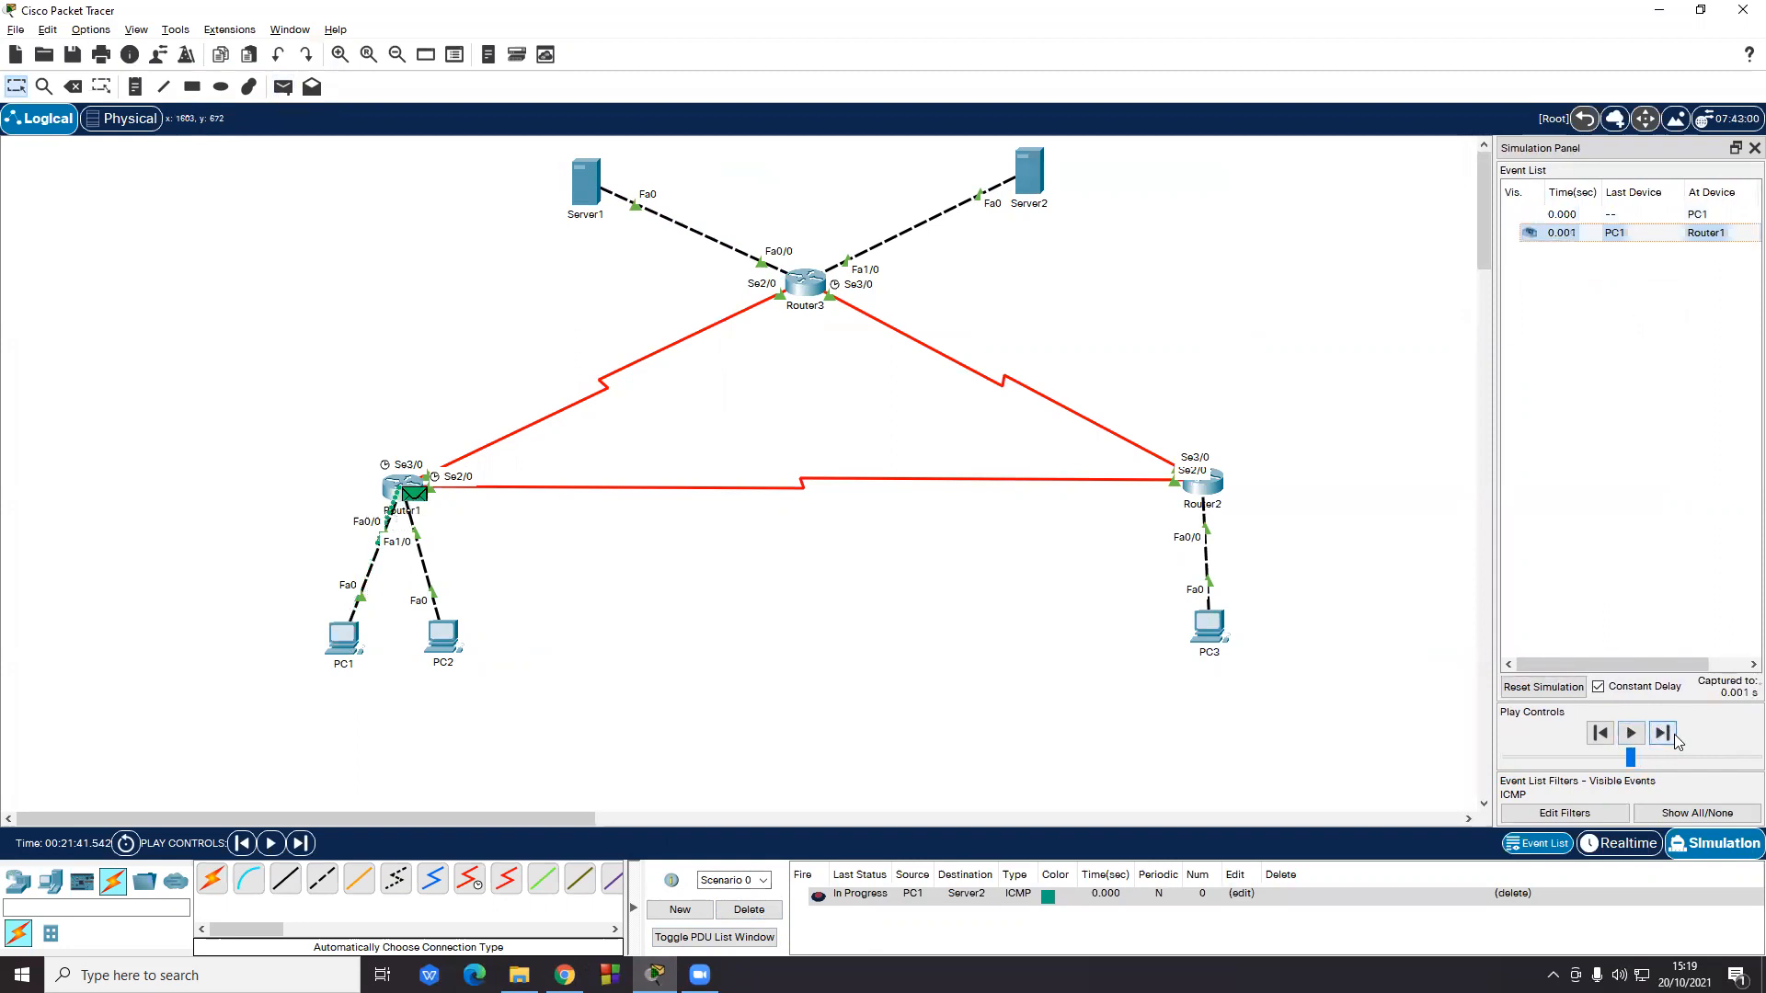
left_click(1667, 735)
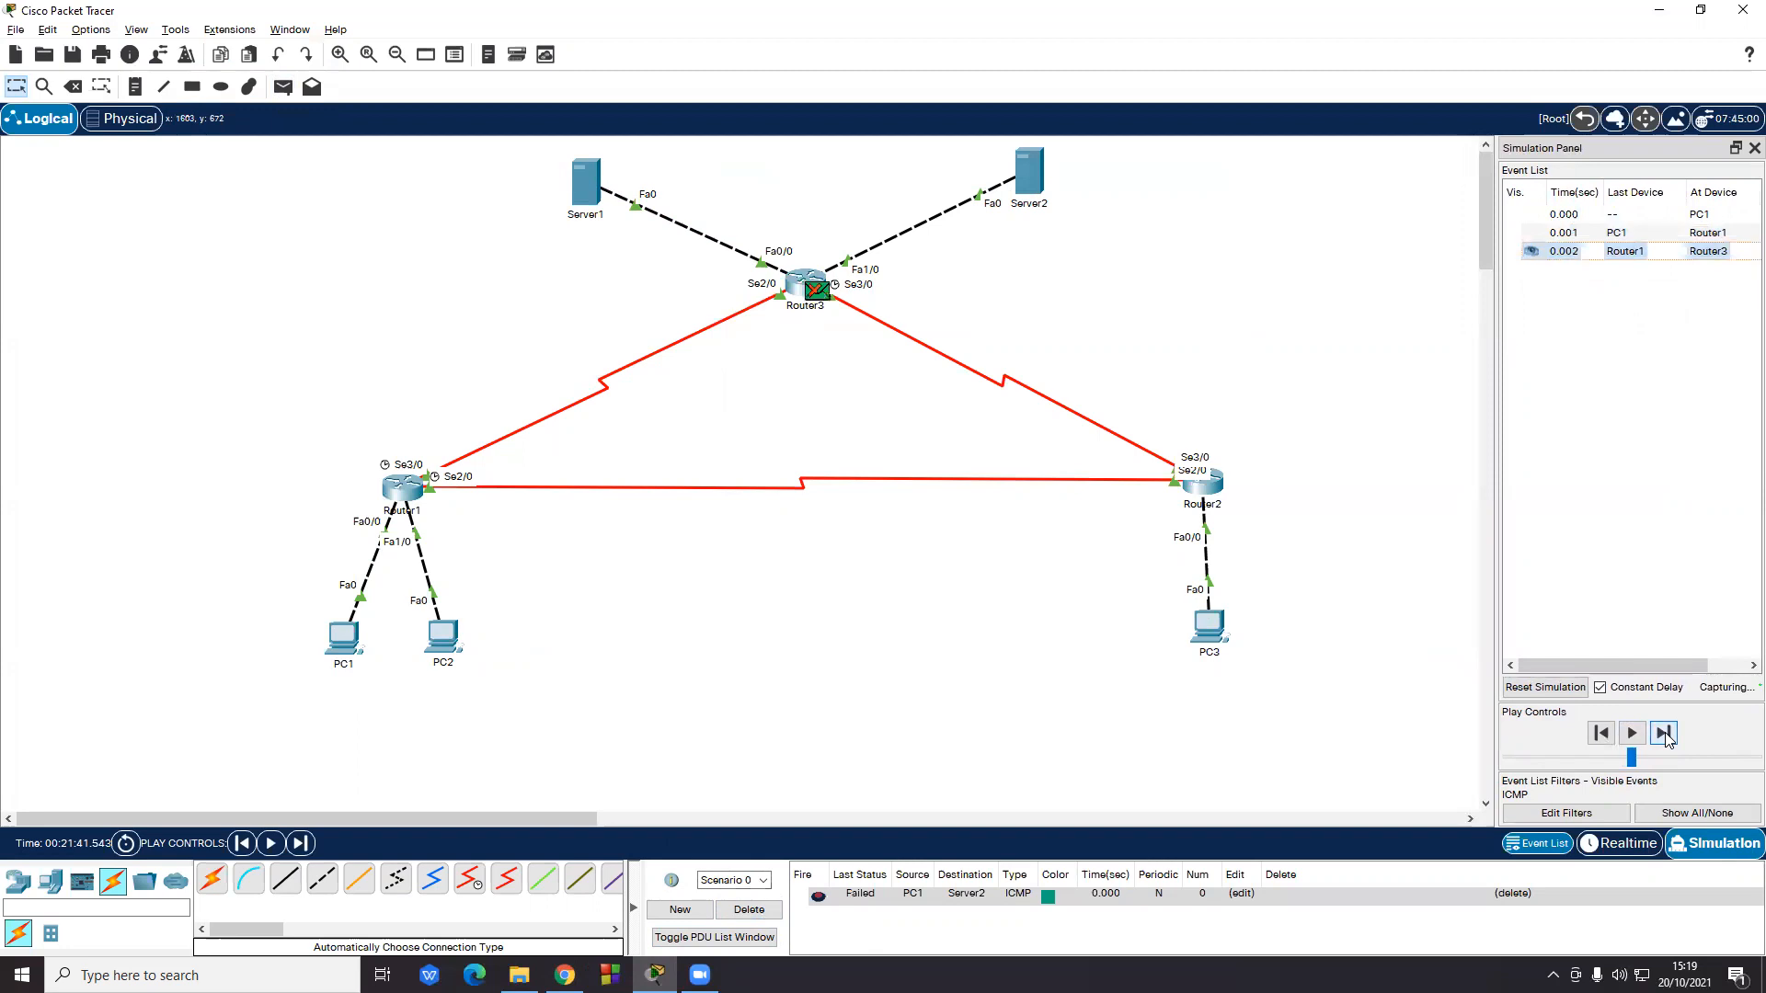
- Delete the current PDU scenario, send a new simple PDU from PC1 to Server2 and follow it to Server2 and back
left_click(748, 910)
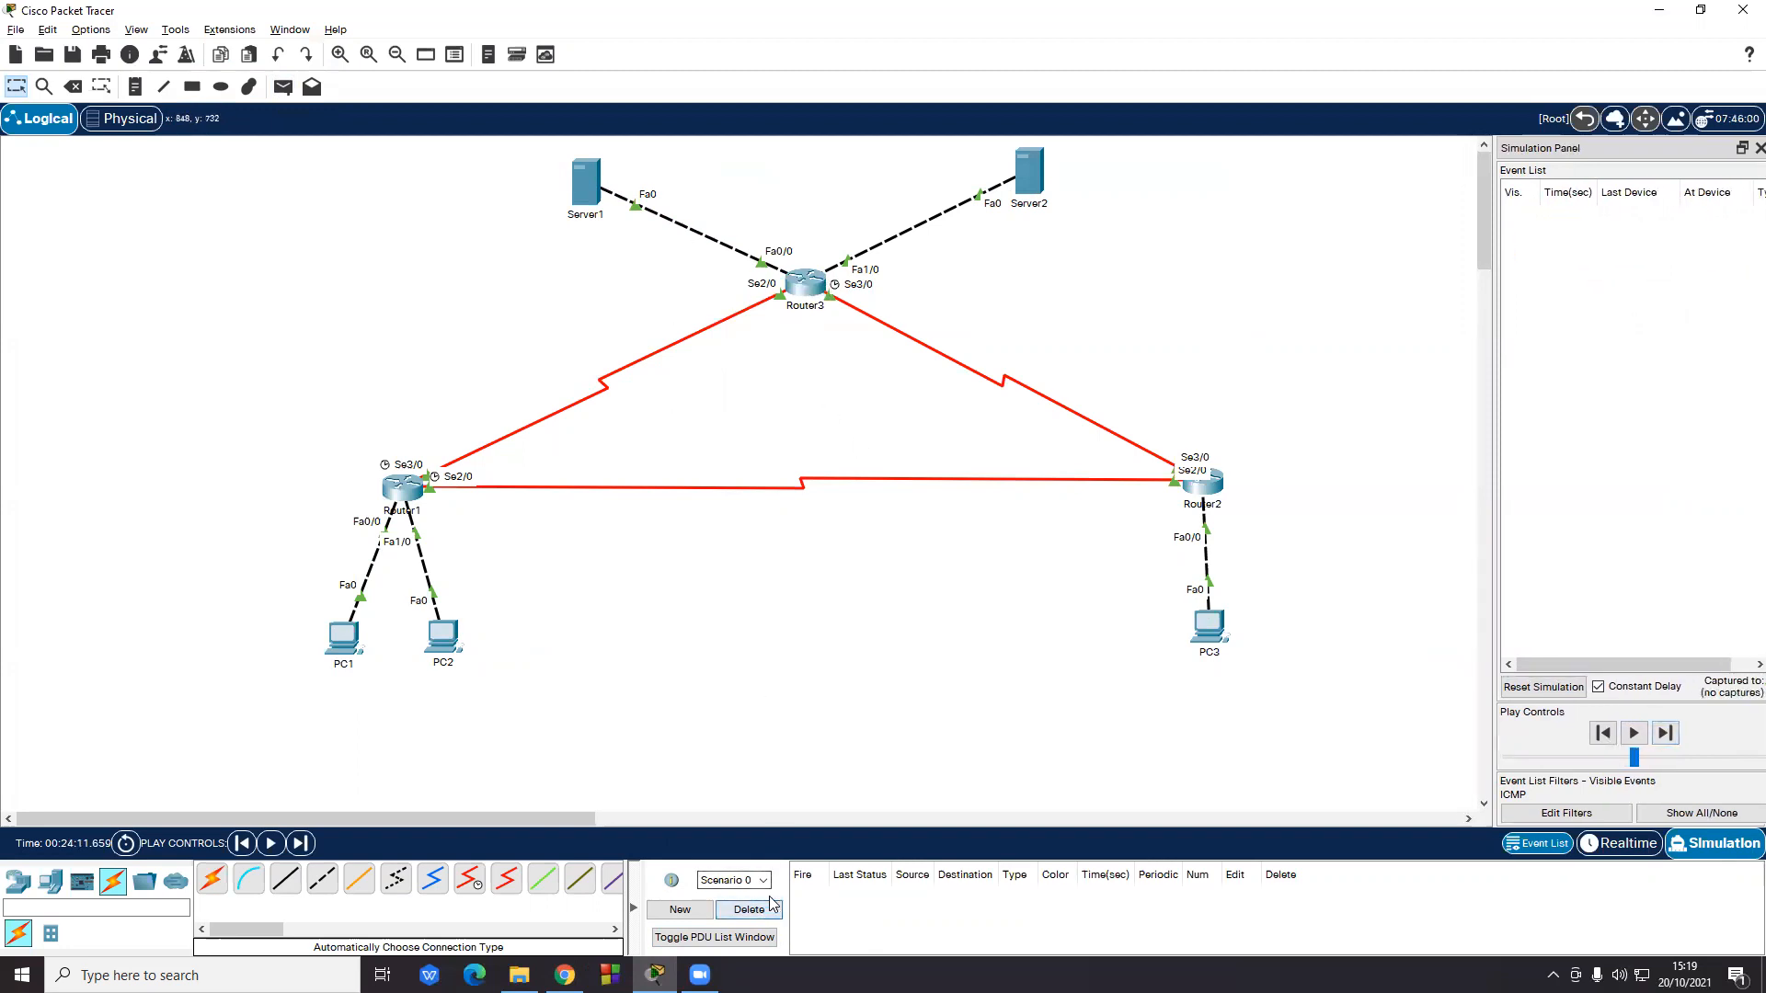
left_click(283, 87)
left_click(344, 637)
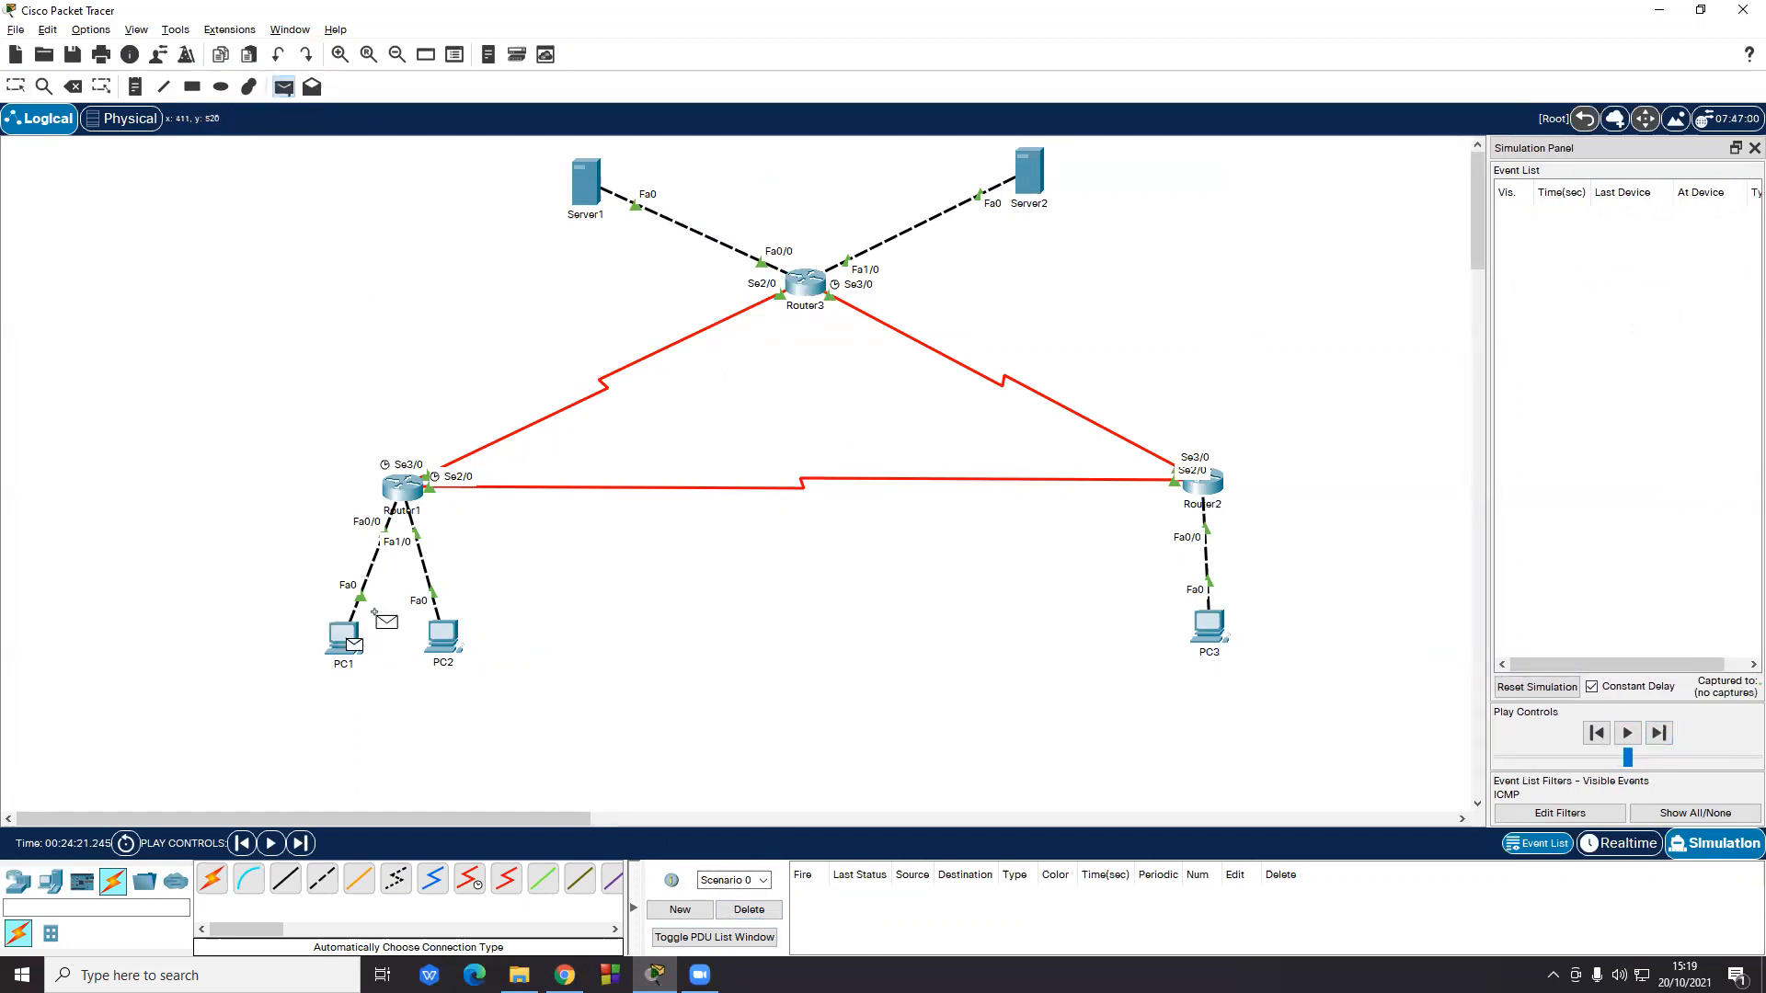
left_click(1030, 175)
left_click(1662, 733)
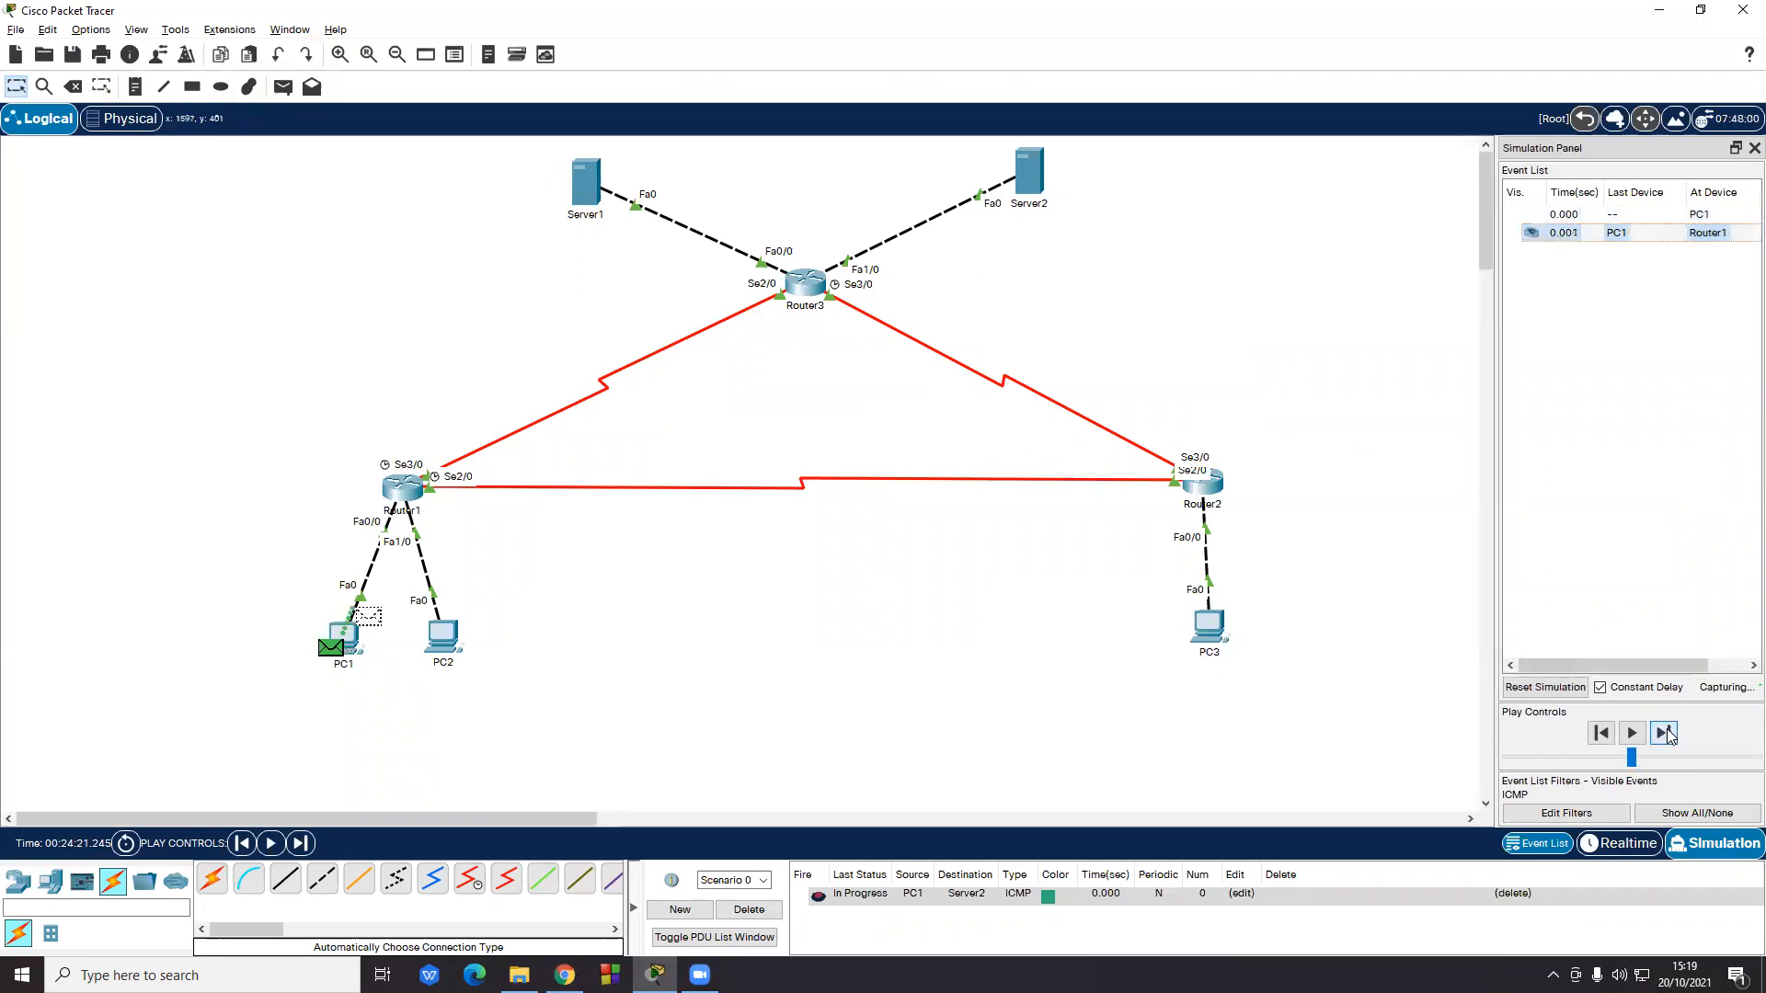
left_click(1663, 733)
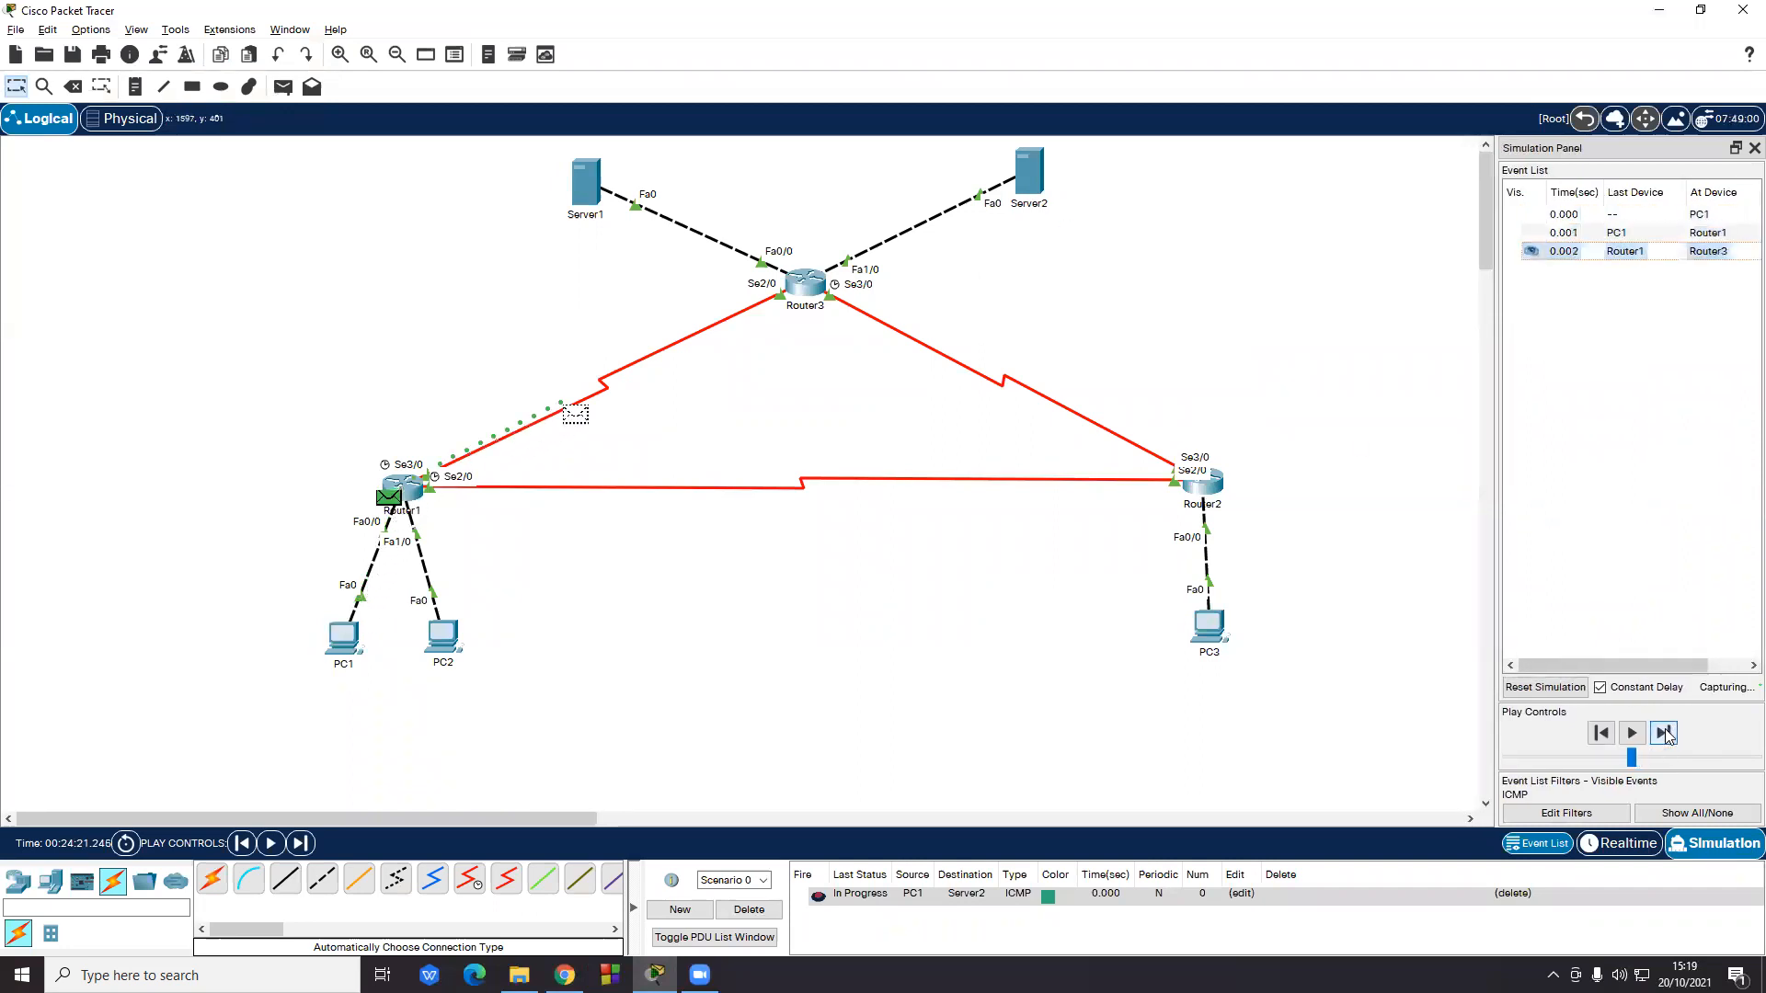
left_click(1663, 734)
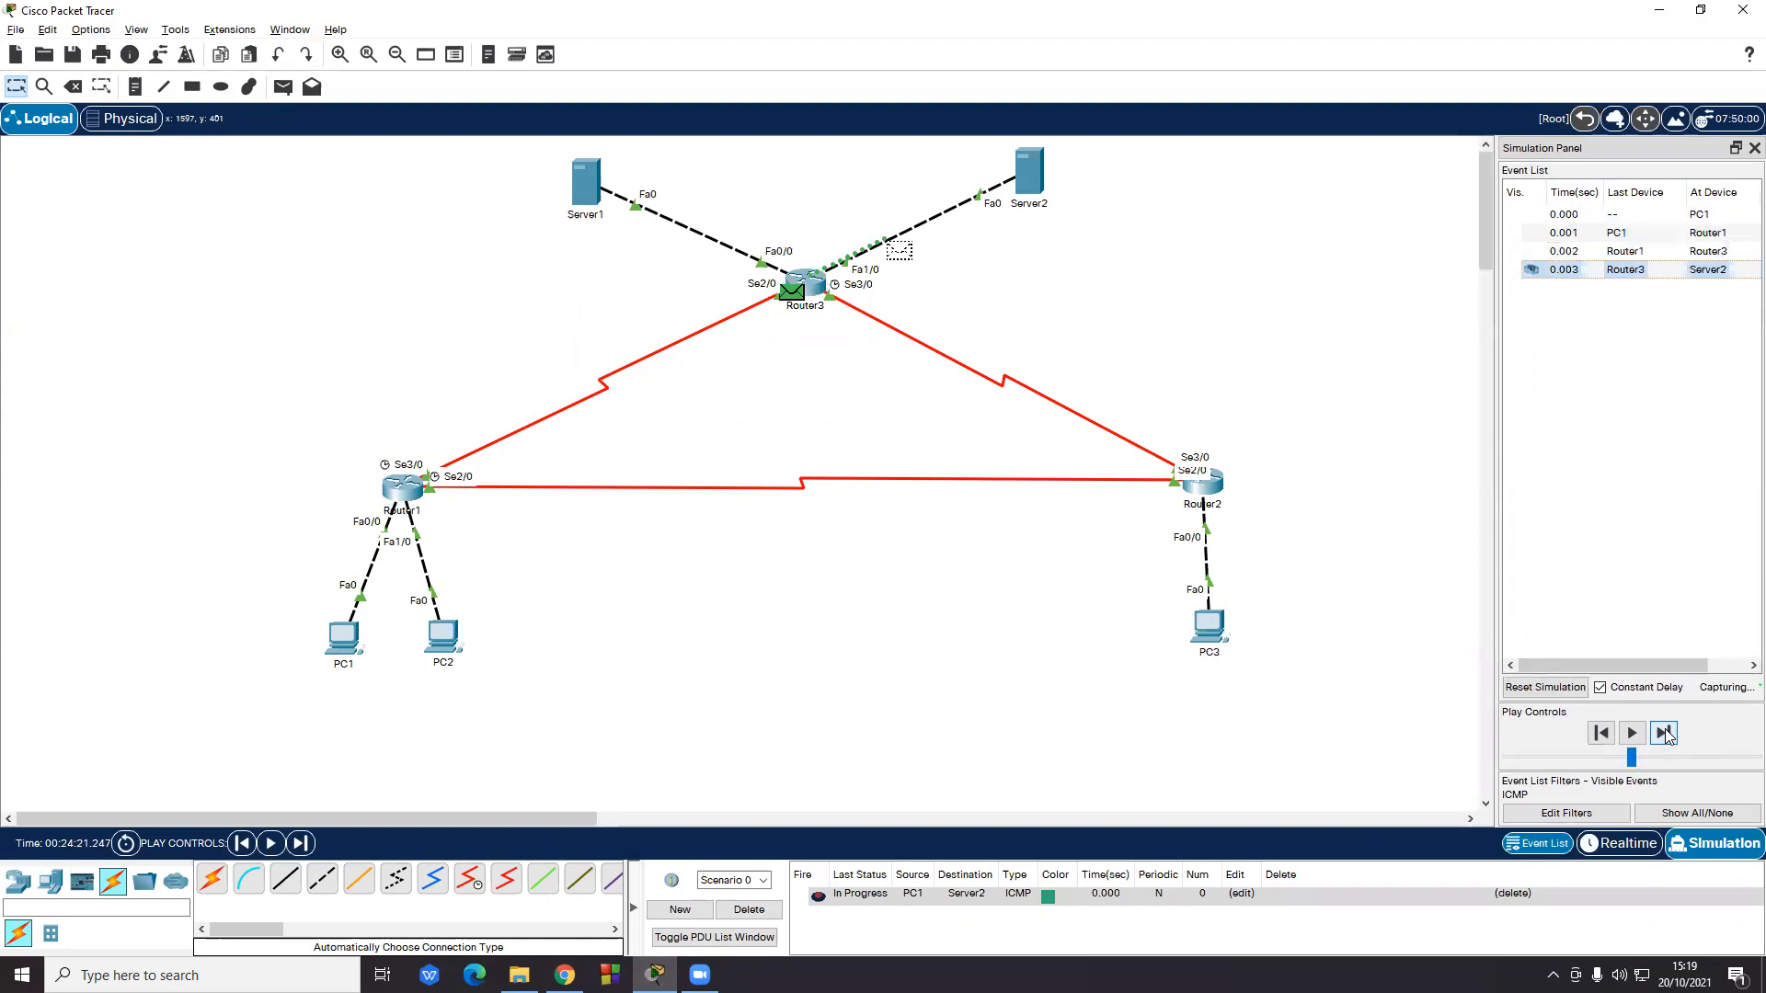
left_click(1669, 732)
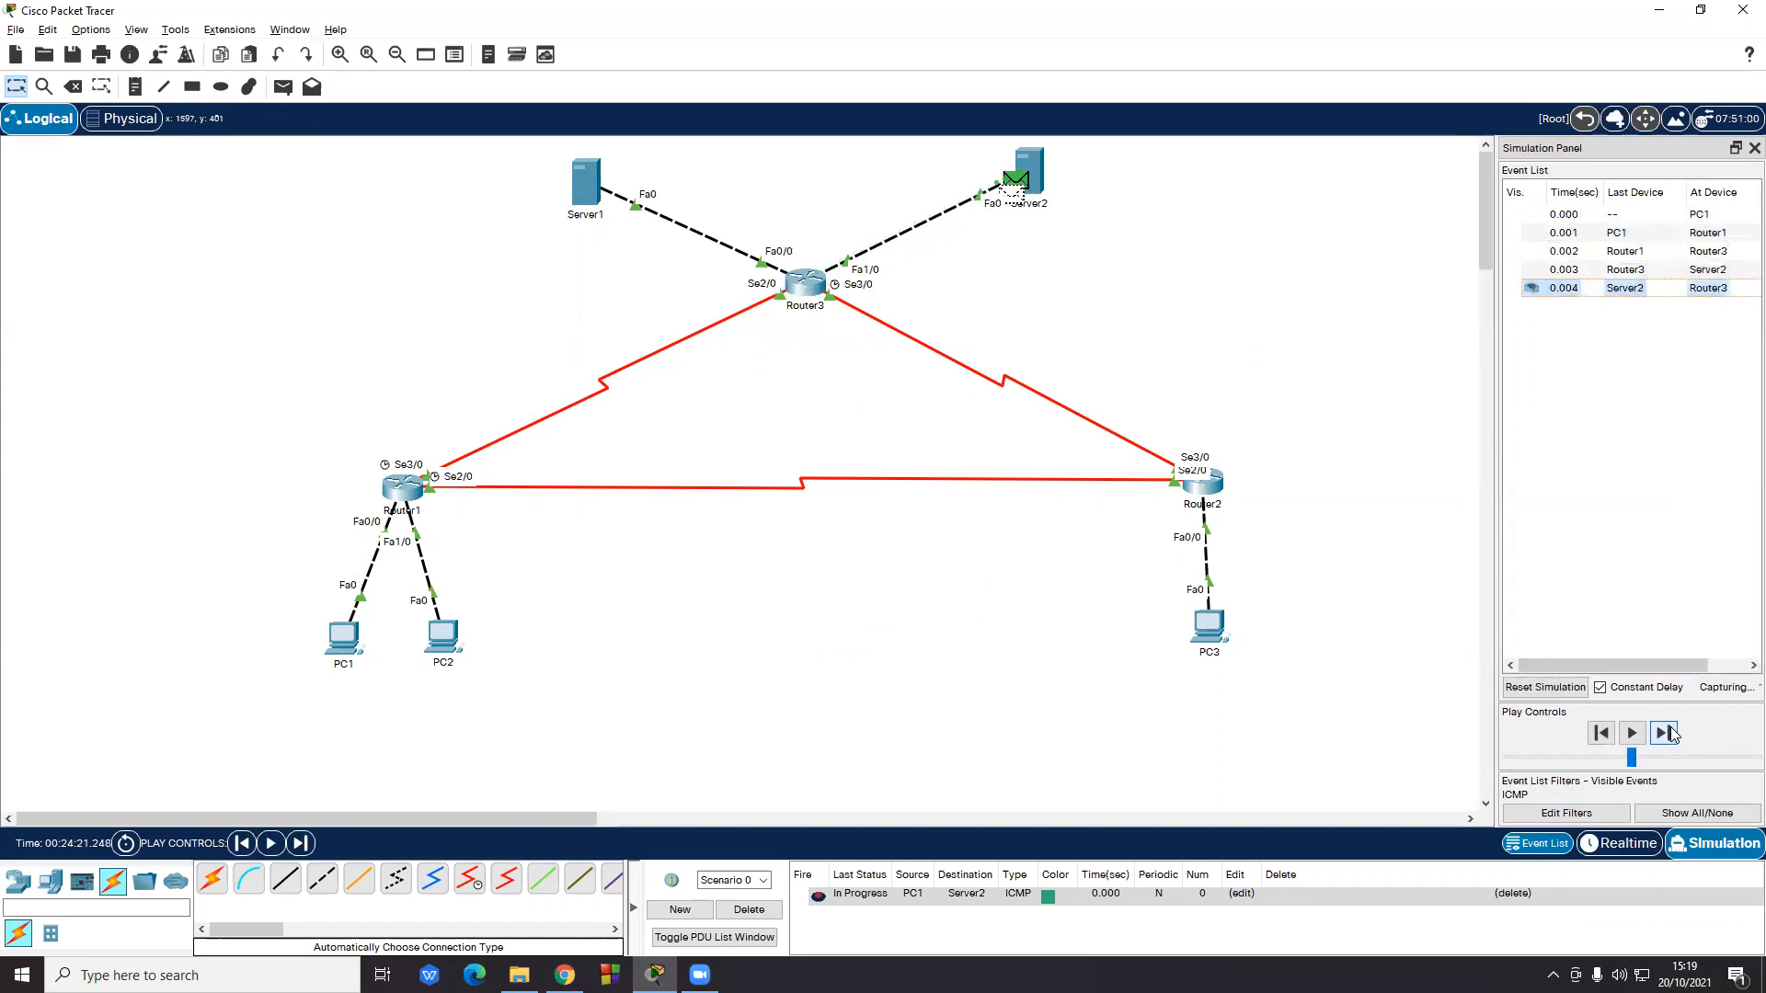
left_click(1670, 731)
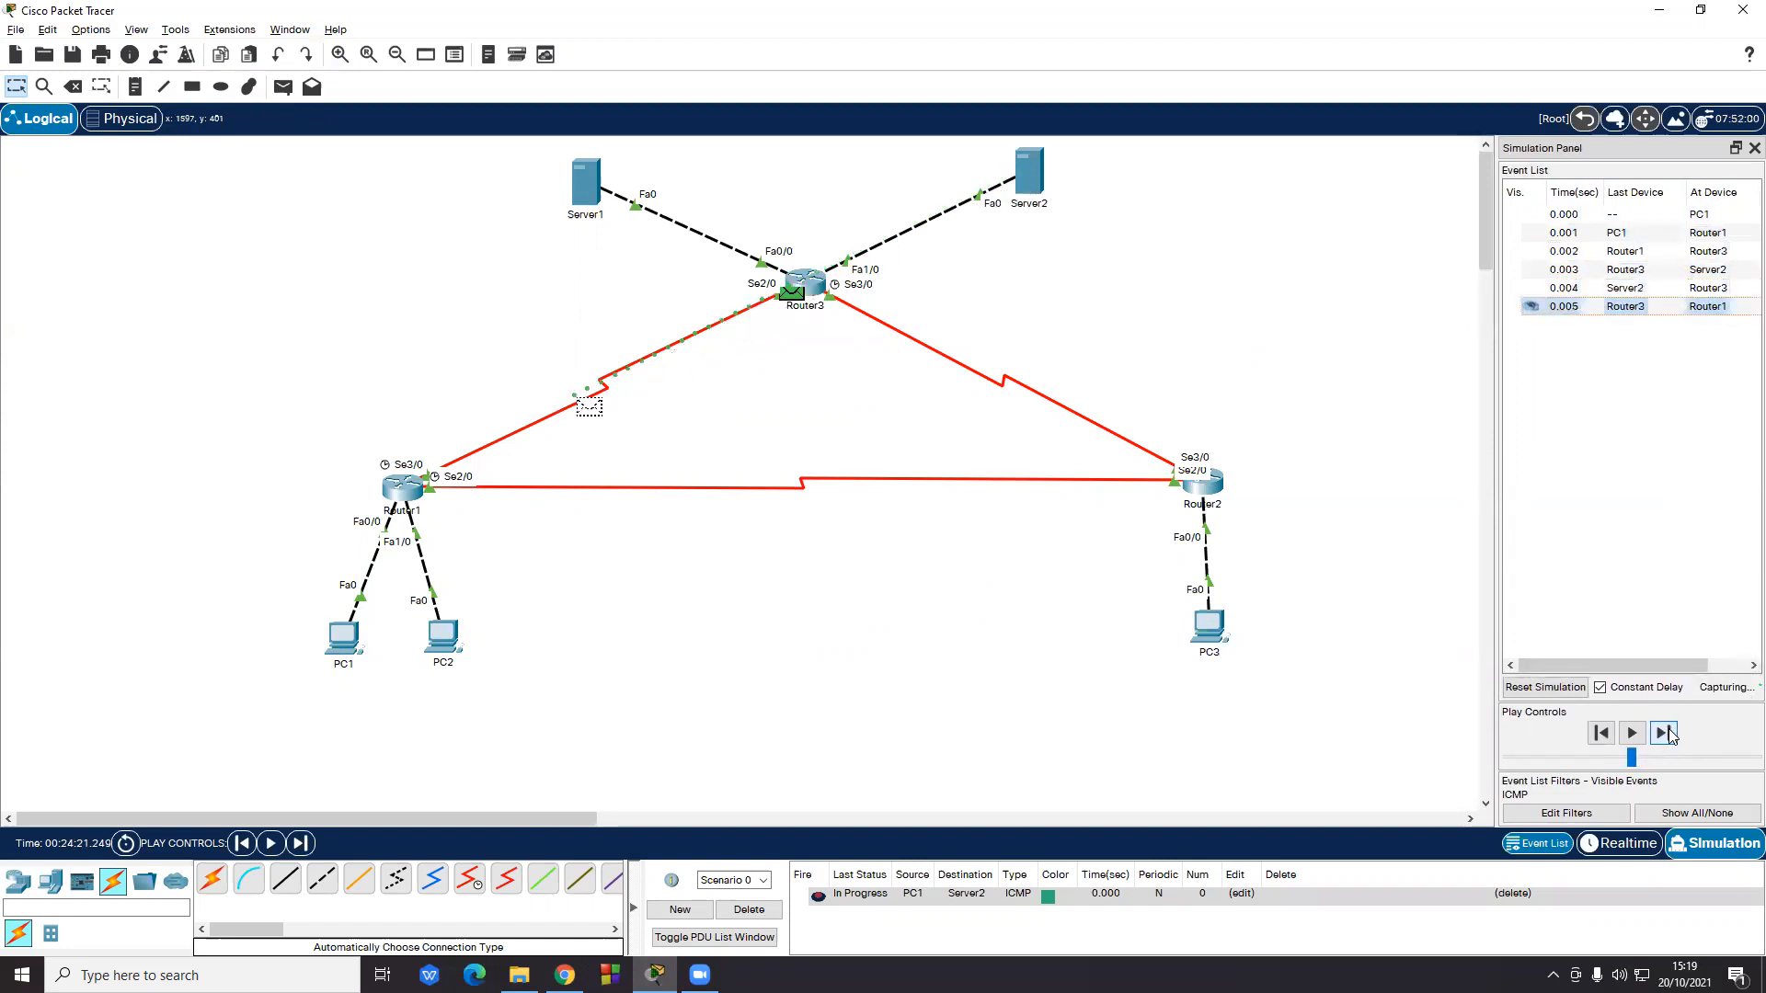
left_click(1670, 733)
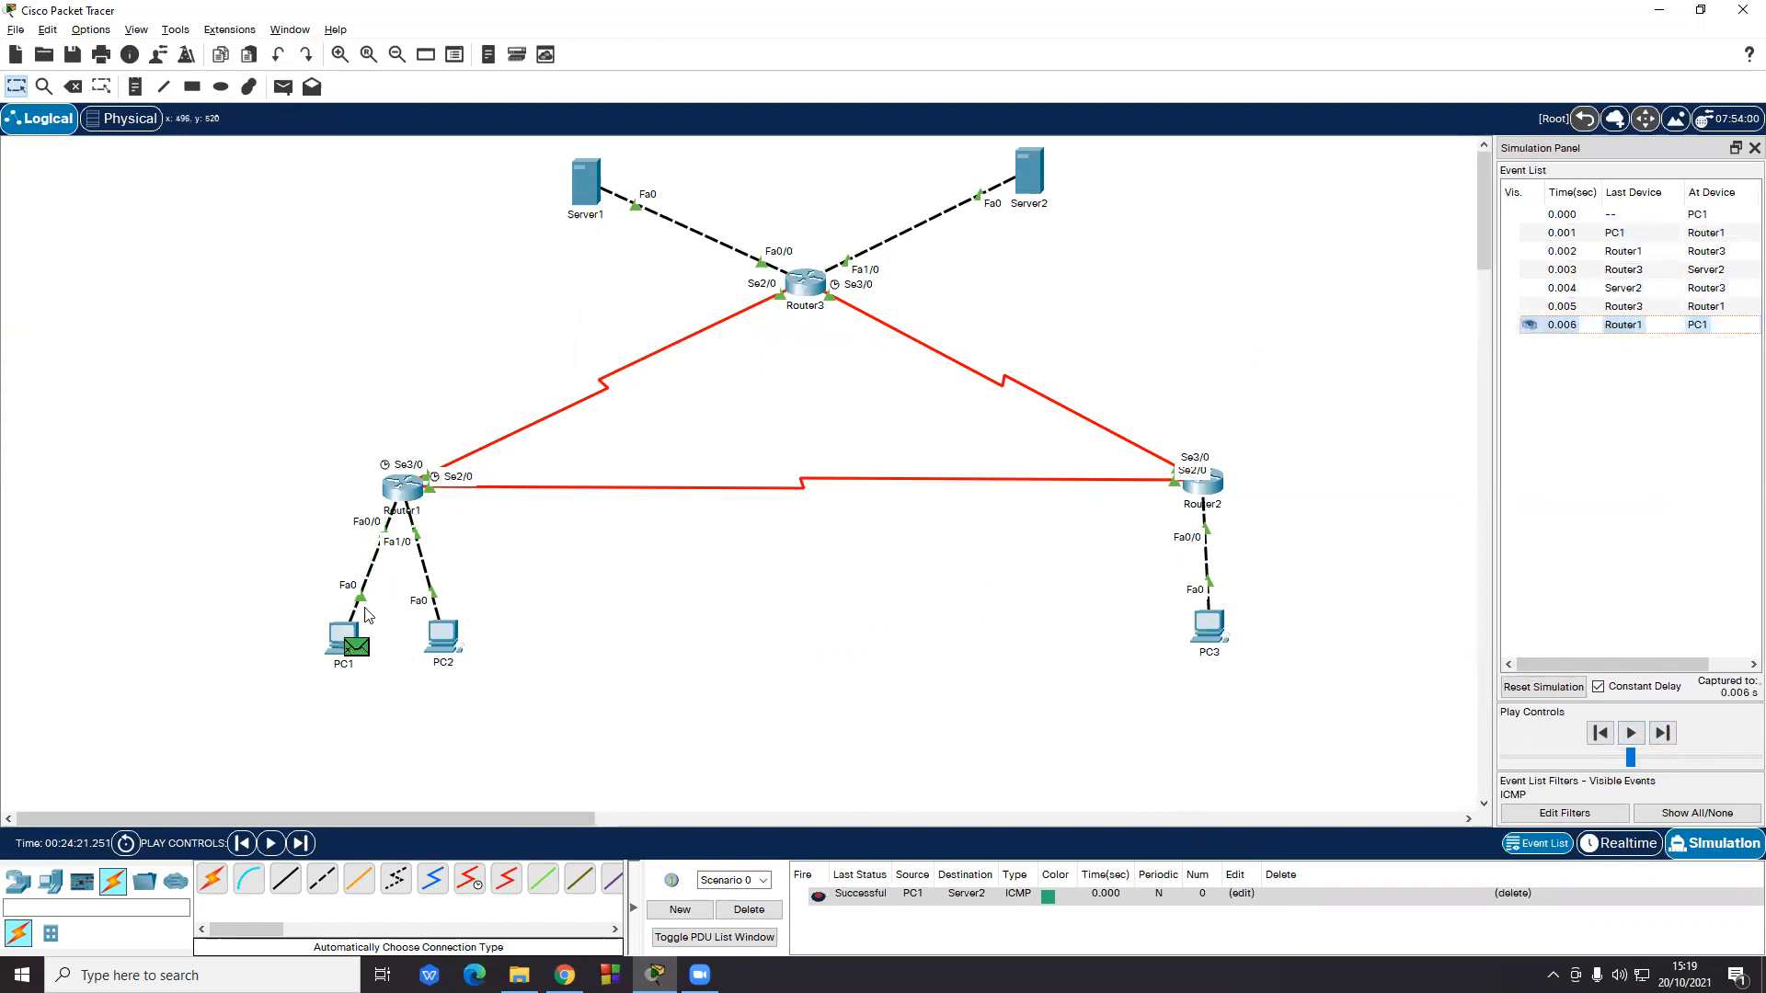
- Delete the current PDU scenario, check the assignment's scenario list in Chrome, and add a simple PDU from PC3 to PC1 in Packet Tracer
left_click(748, 910)
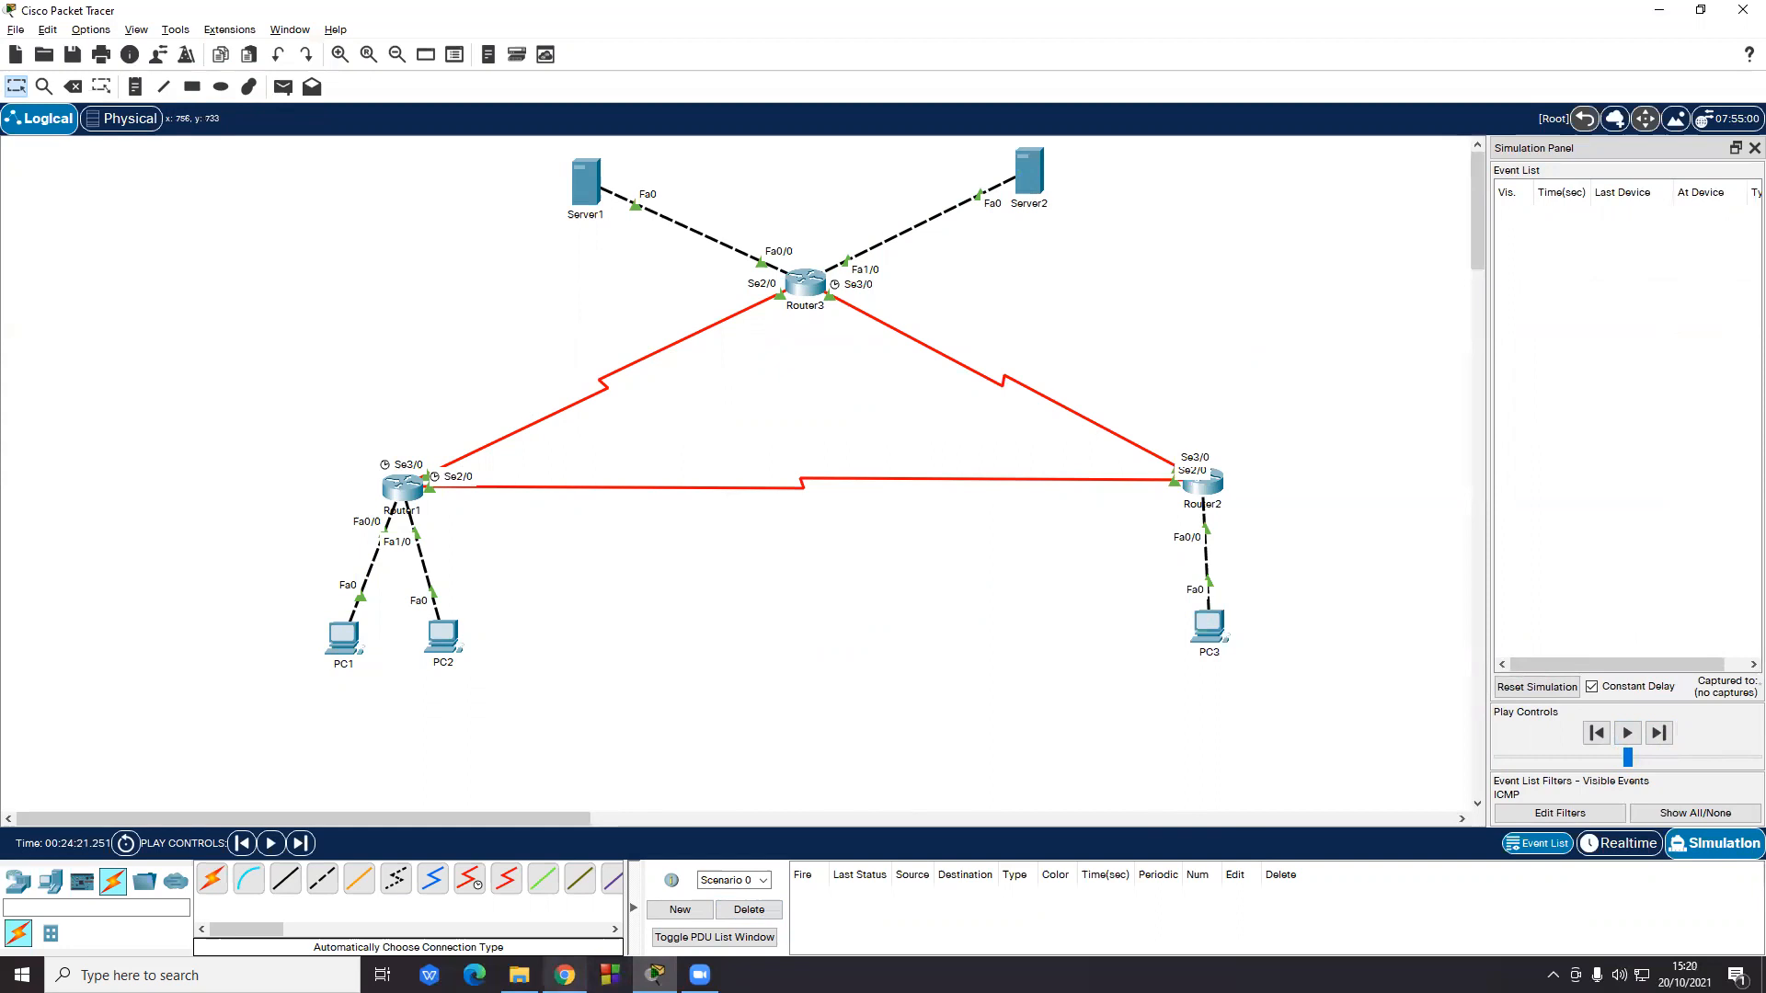
left_click(564, 975)
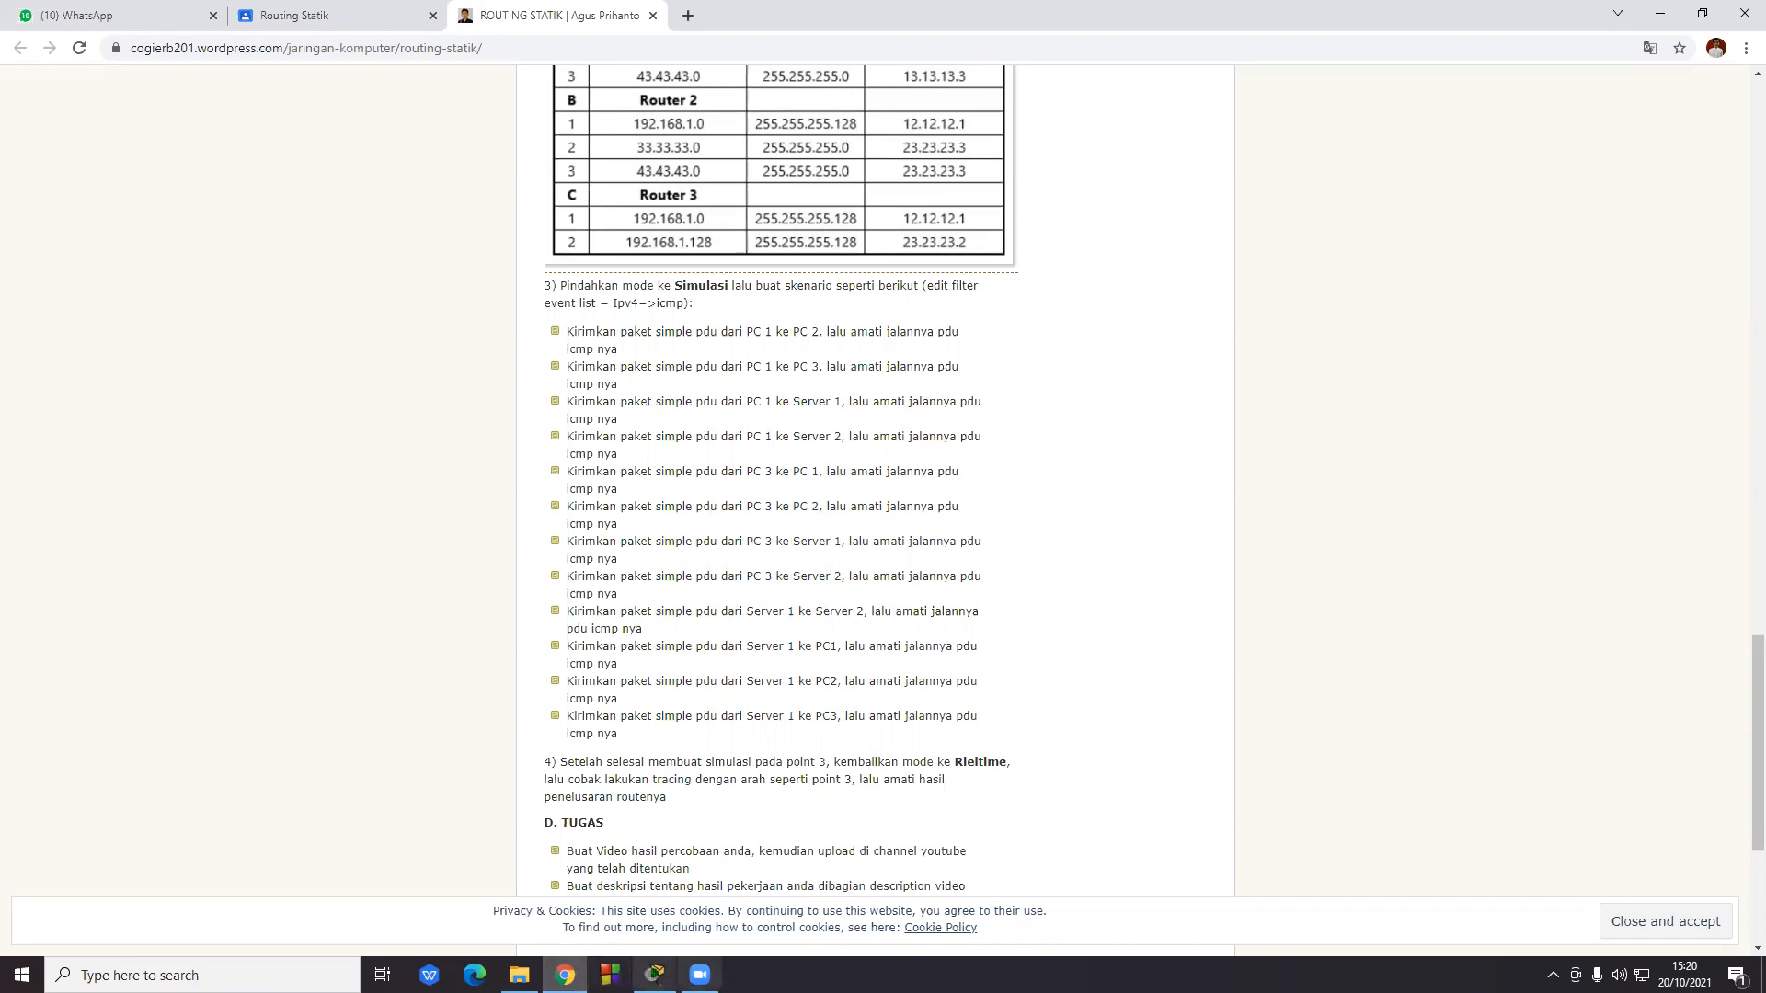
mouse_move(654, 976)
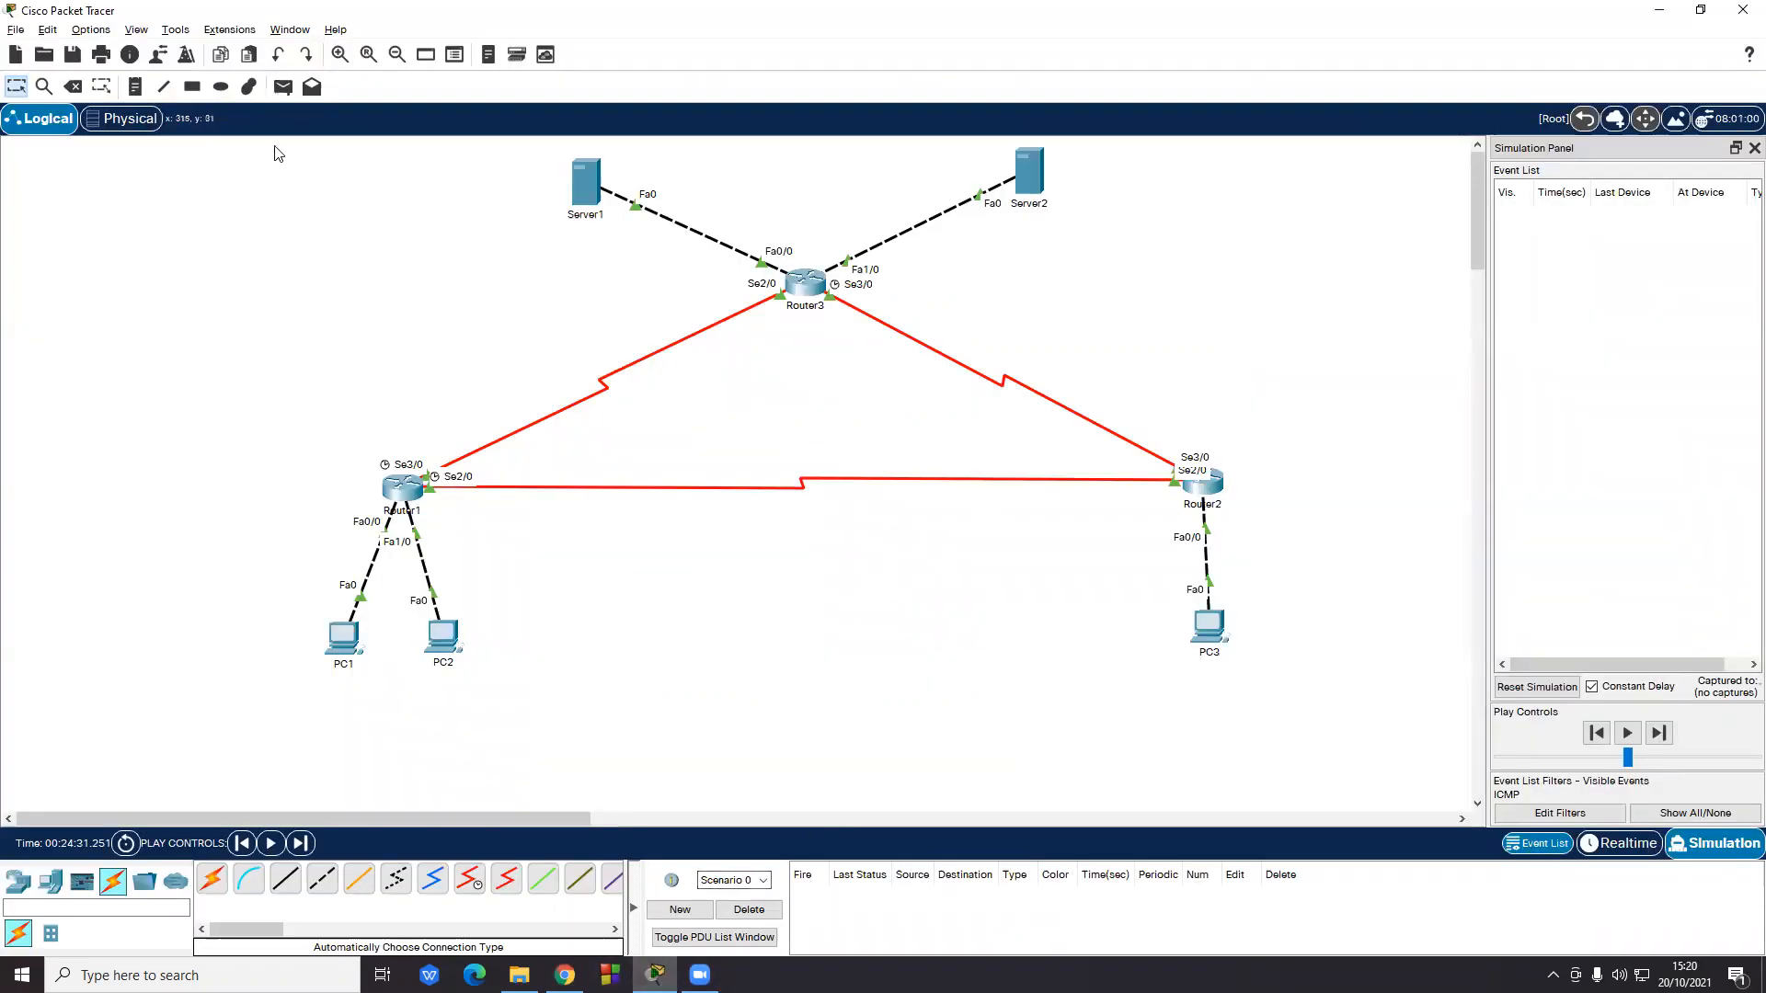
left_click(1196, 607)
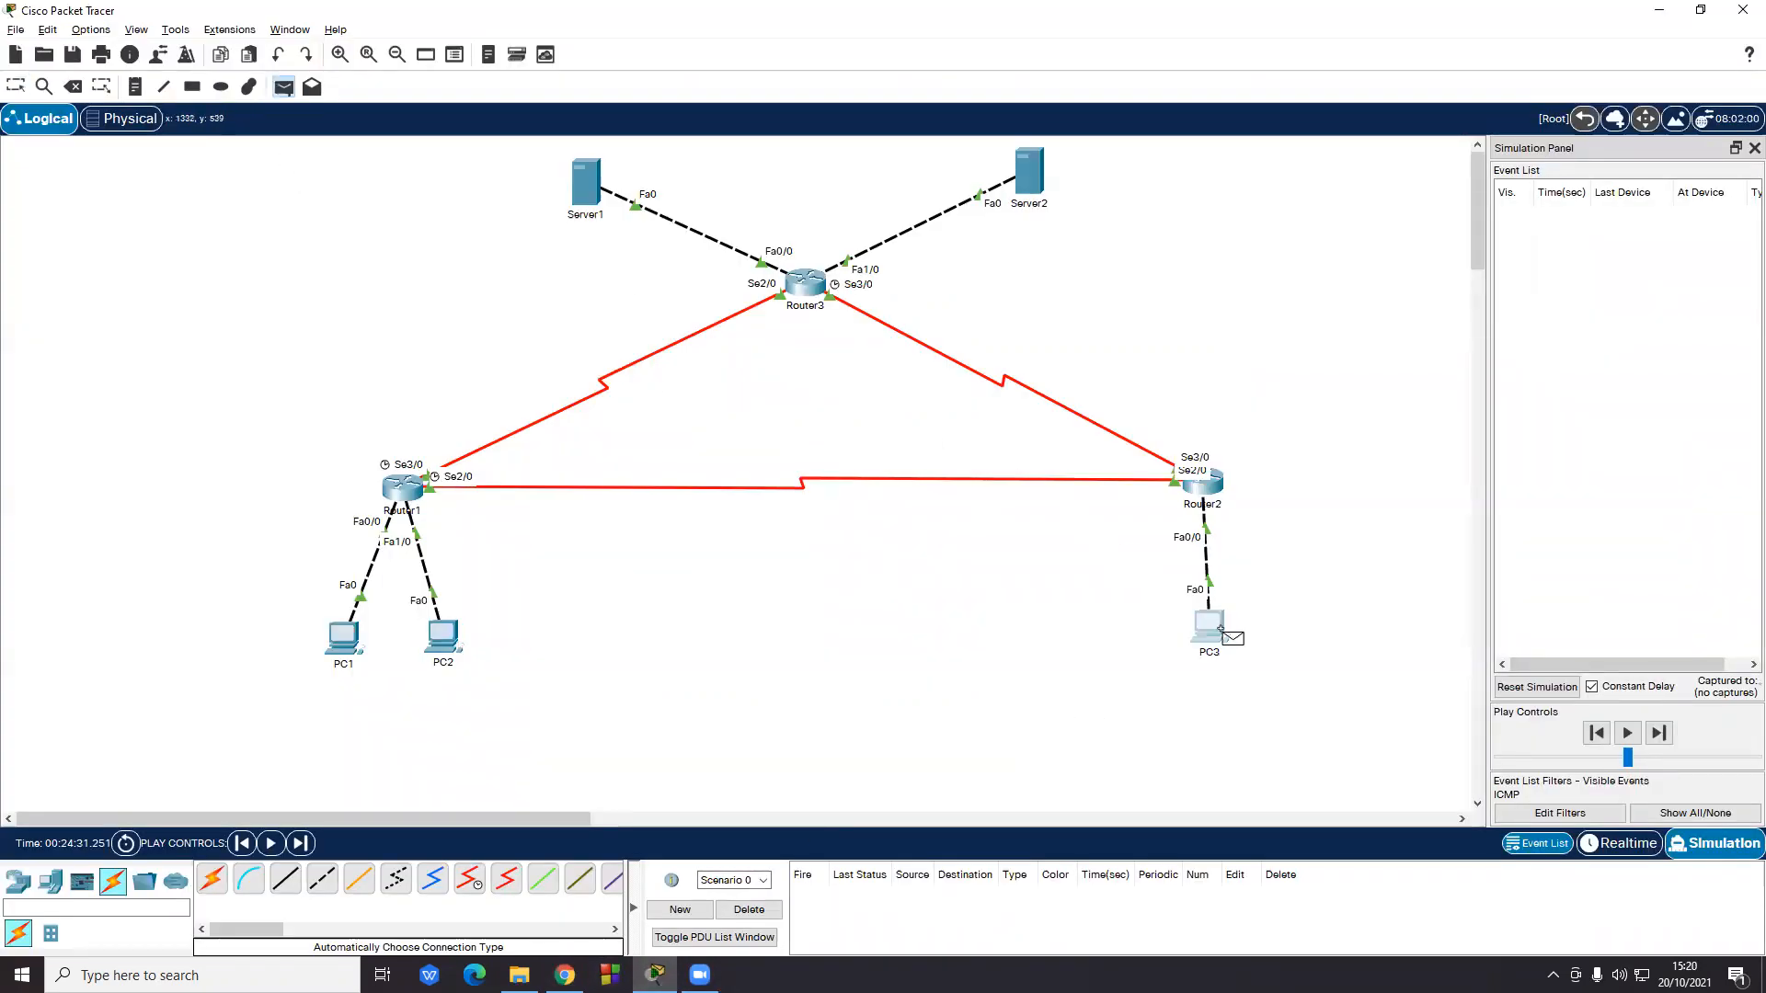
left_click(354, 641)
- Advance the simulation event by event to follow the PDU from PC3 to PC1 and back to PC3
left_click(1662, 733)
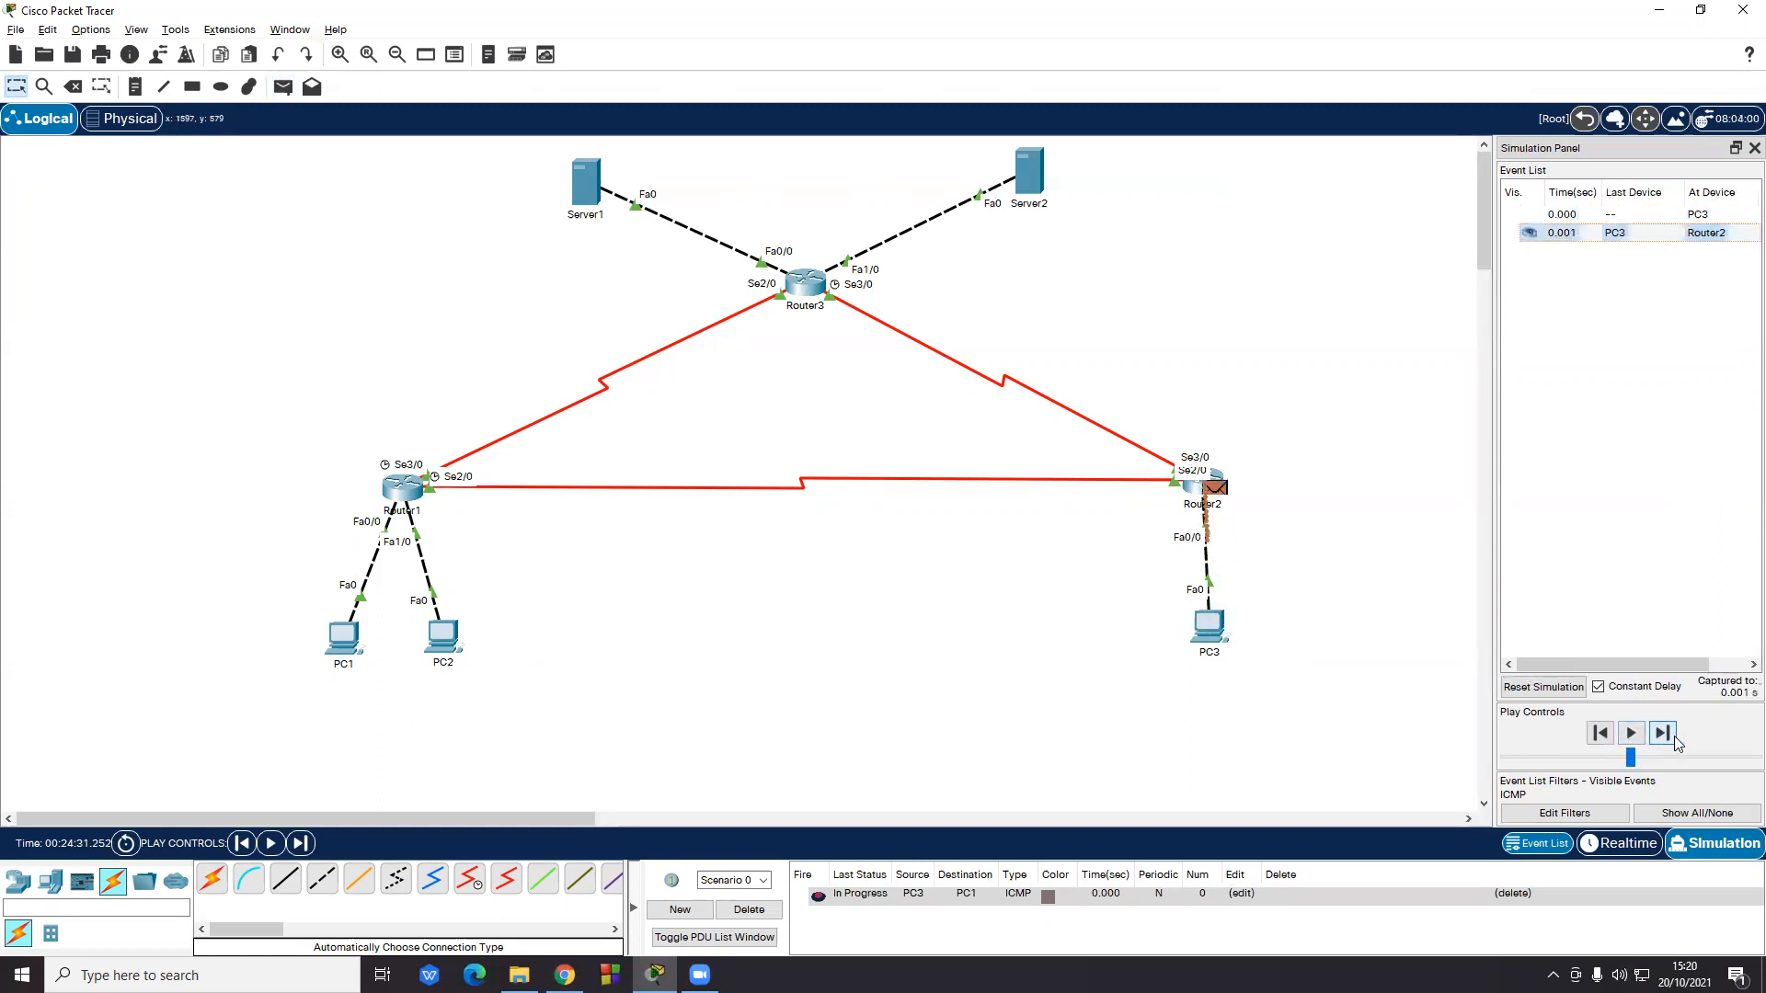
left_click(1662, 733)
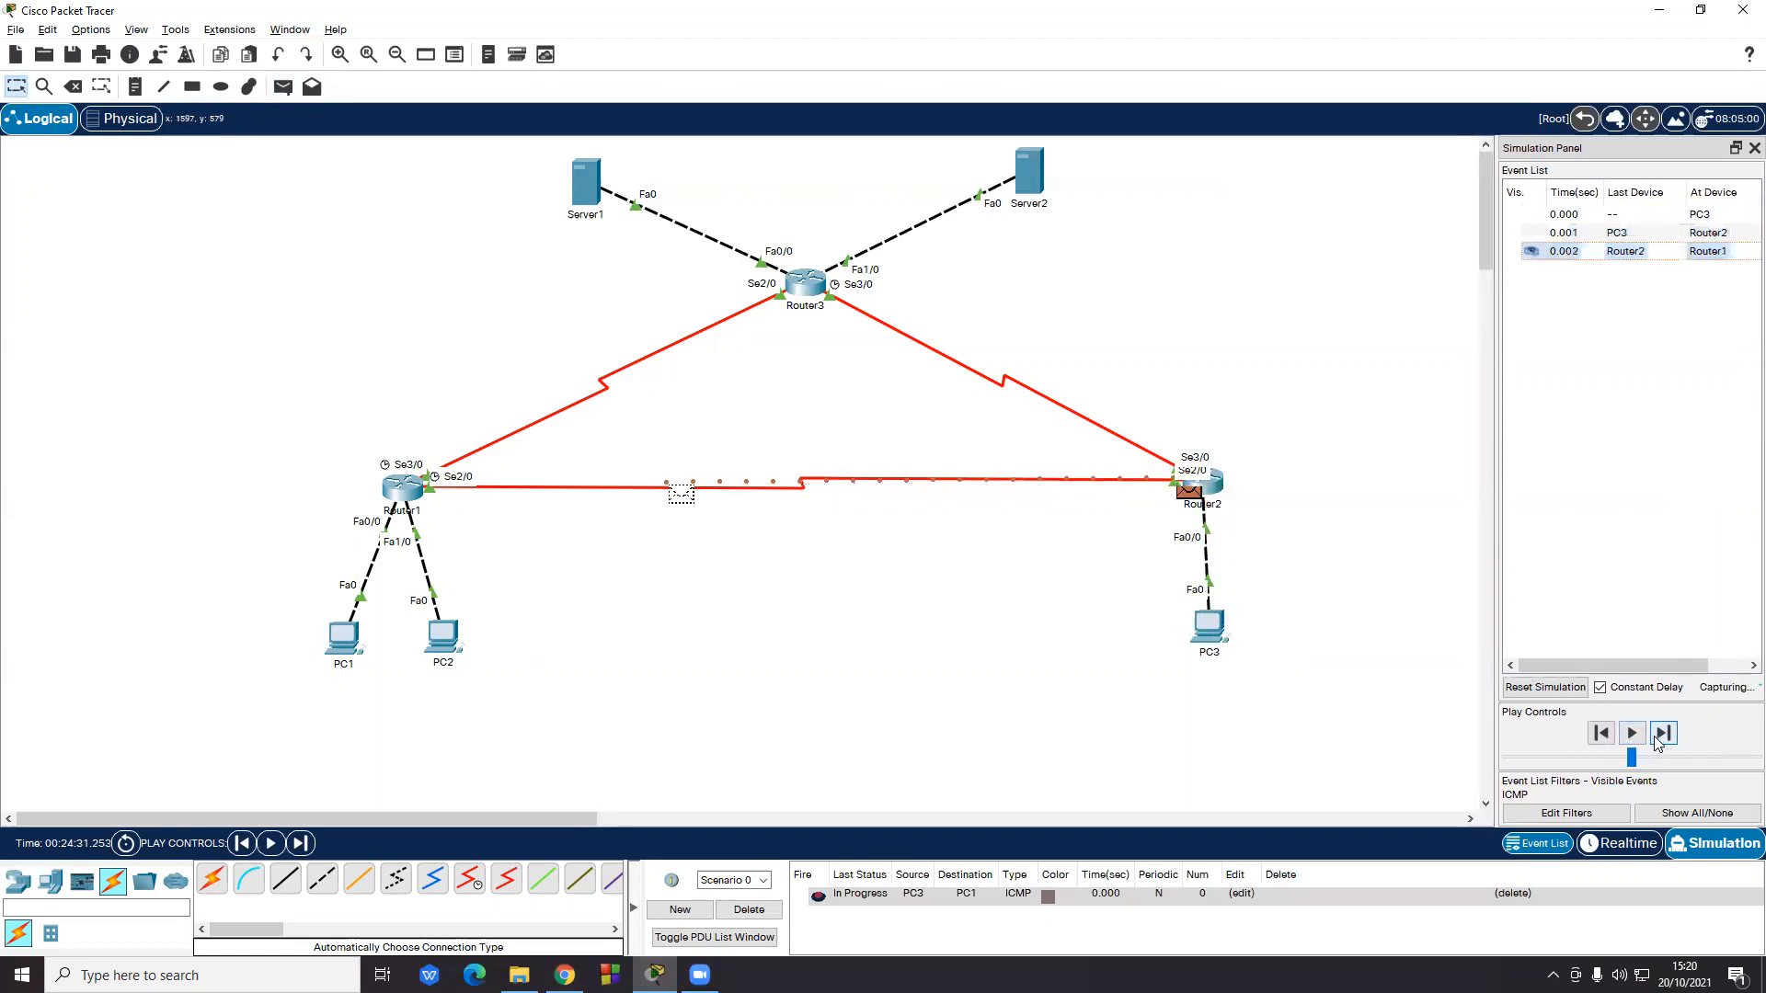
left_click(1662, 733)
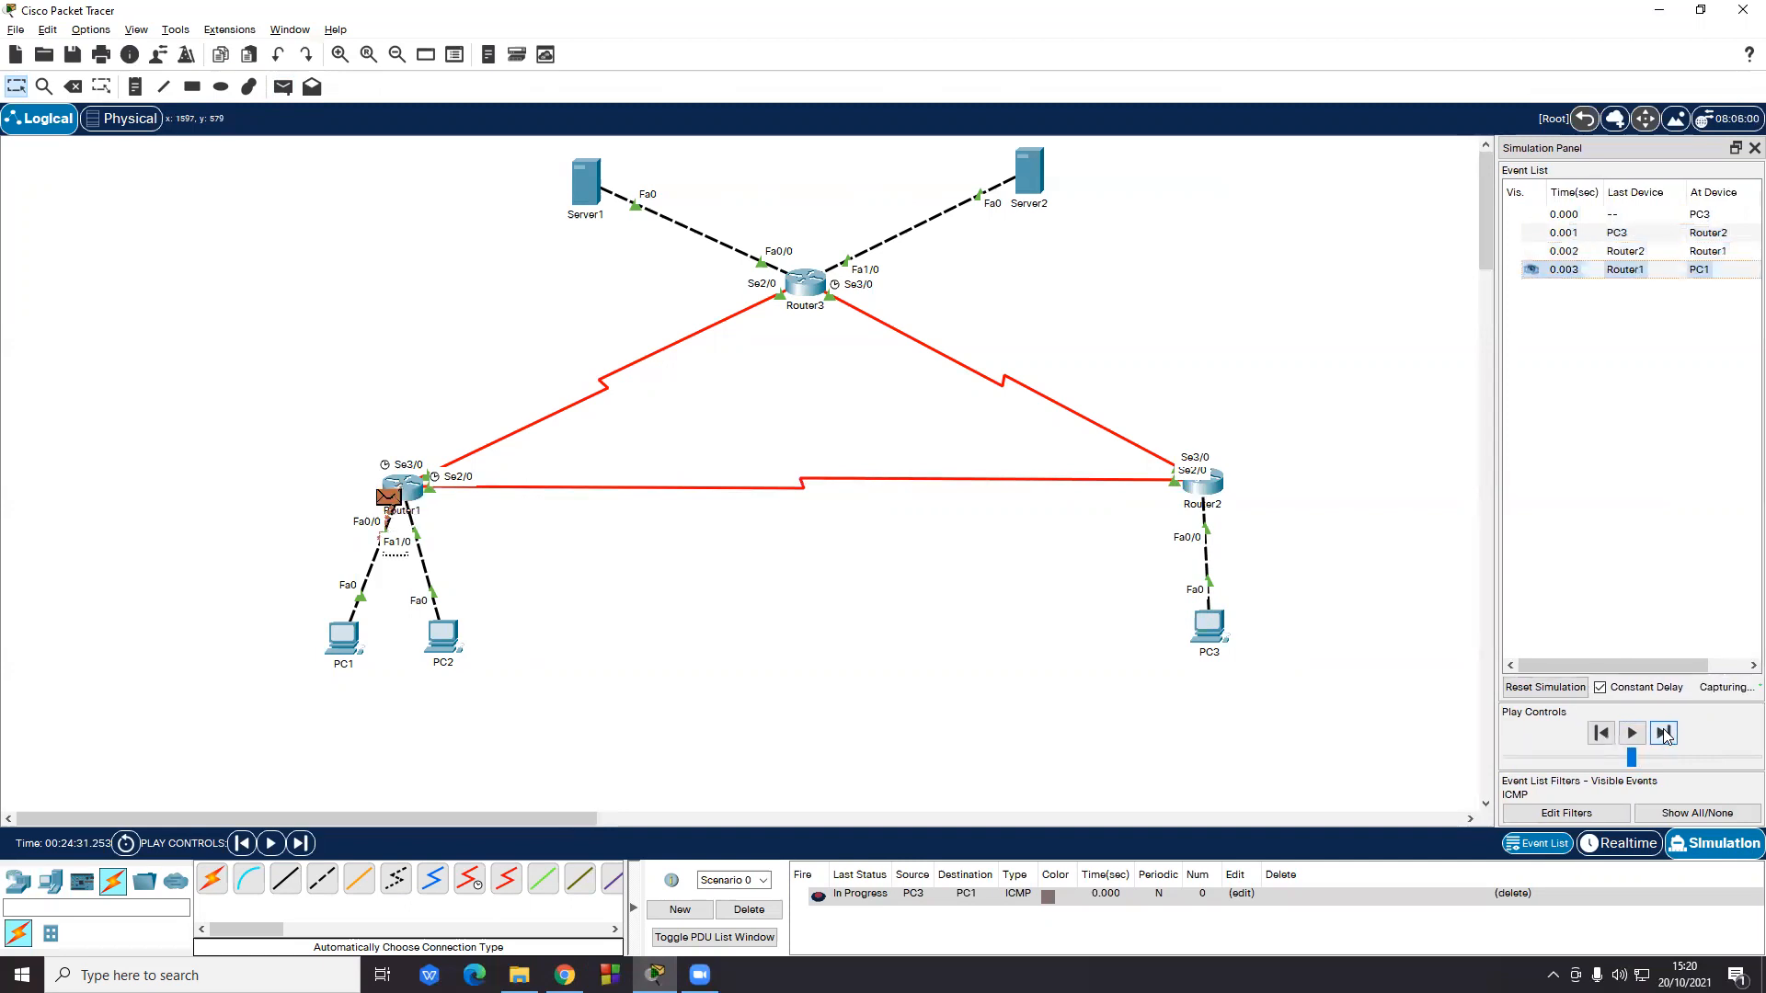
left_click(1662, 733)
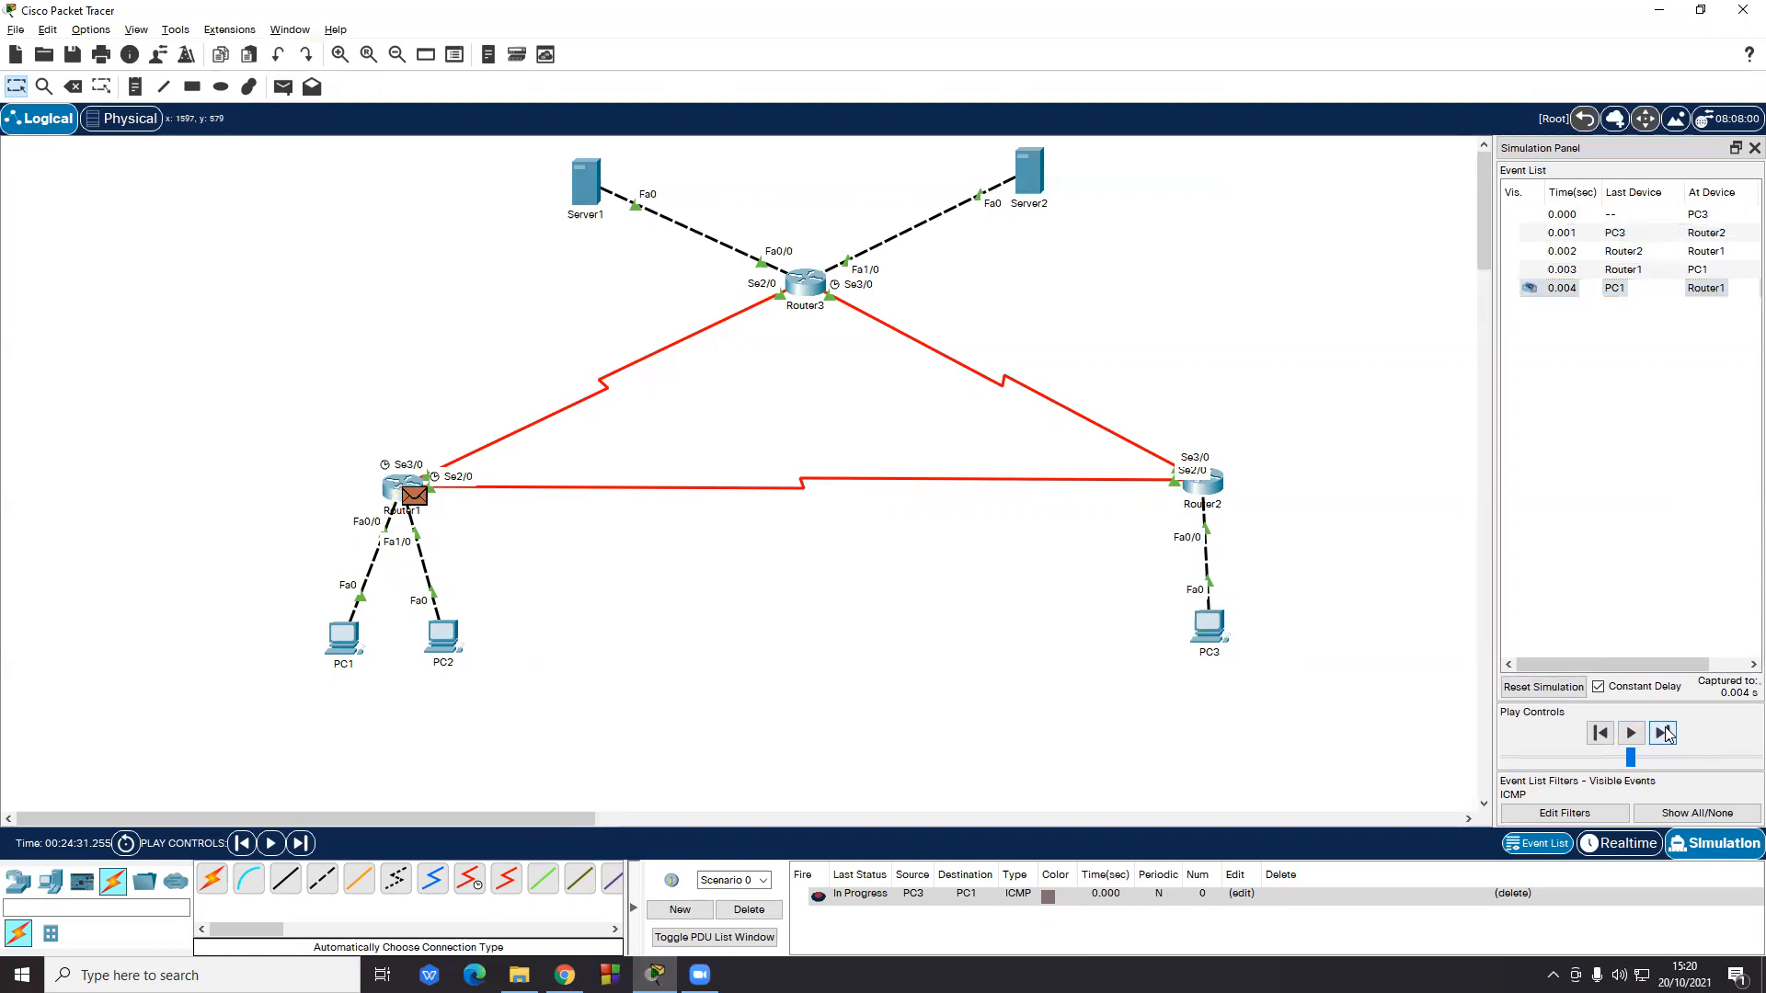
left_click(1663, 733)
left_click(1663, 733)
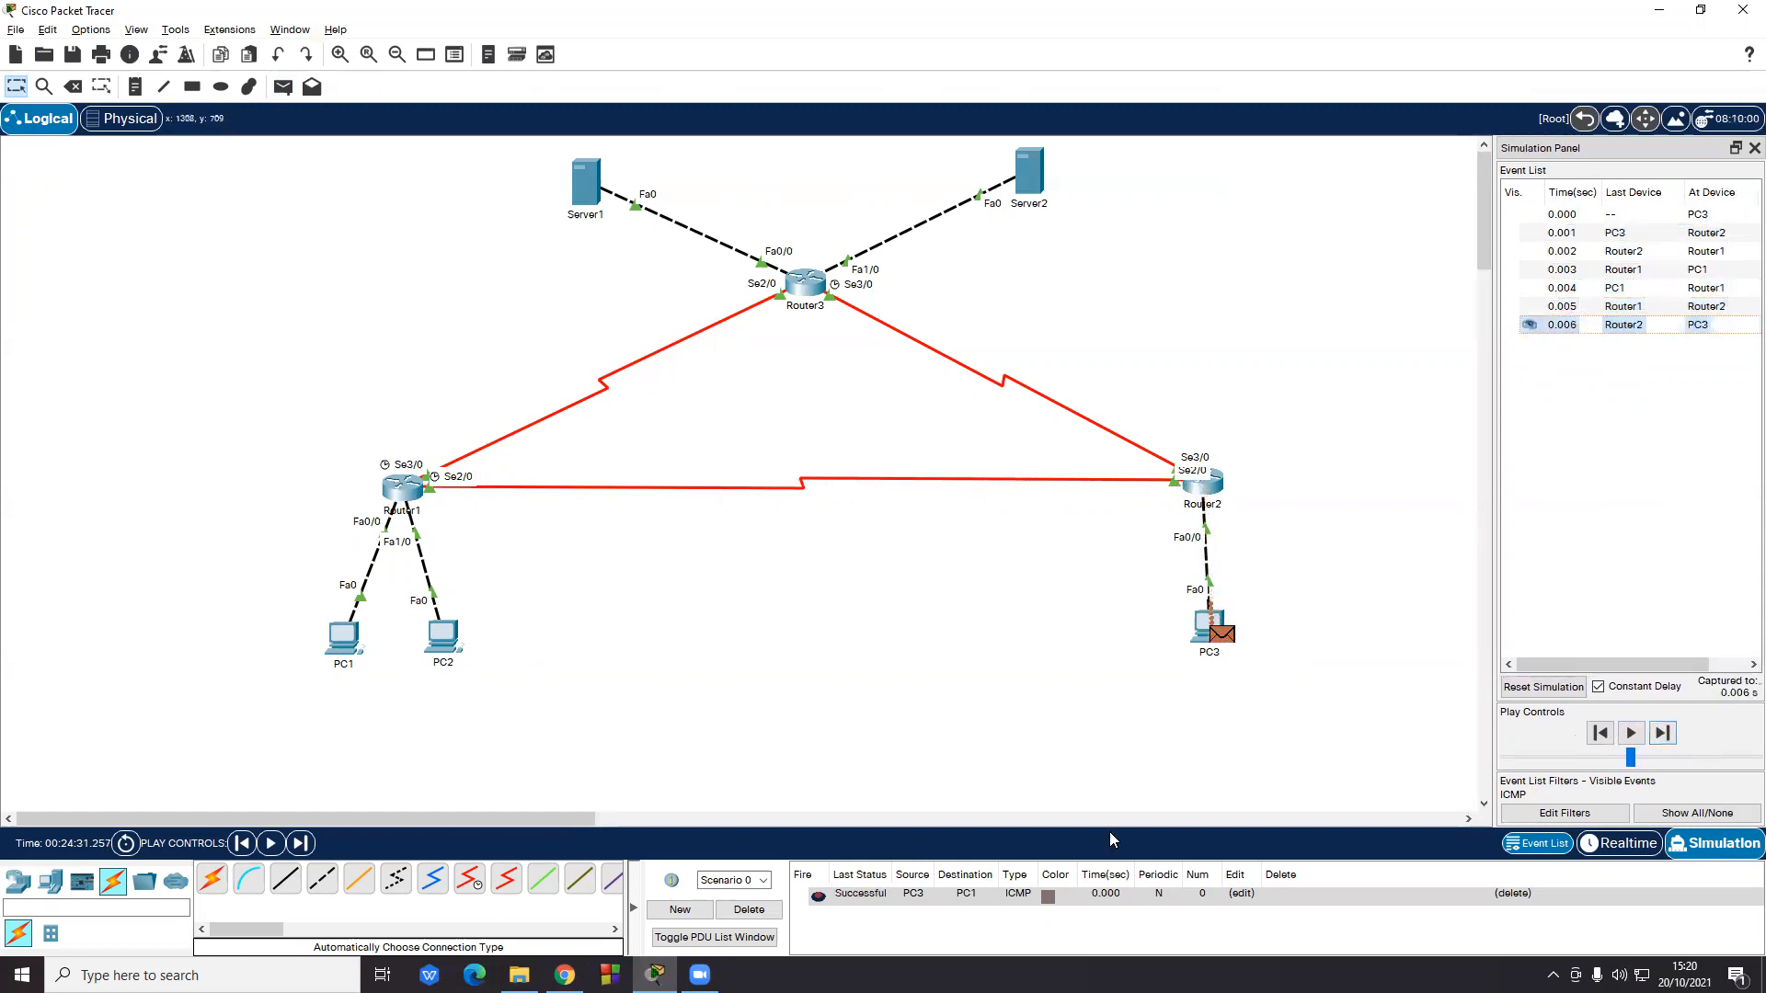
- Delete the PC3-to-PC1 scenario and add a simple PDU from PC3 to PC2
left_click(733, 914)
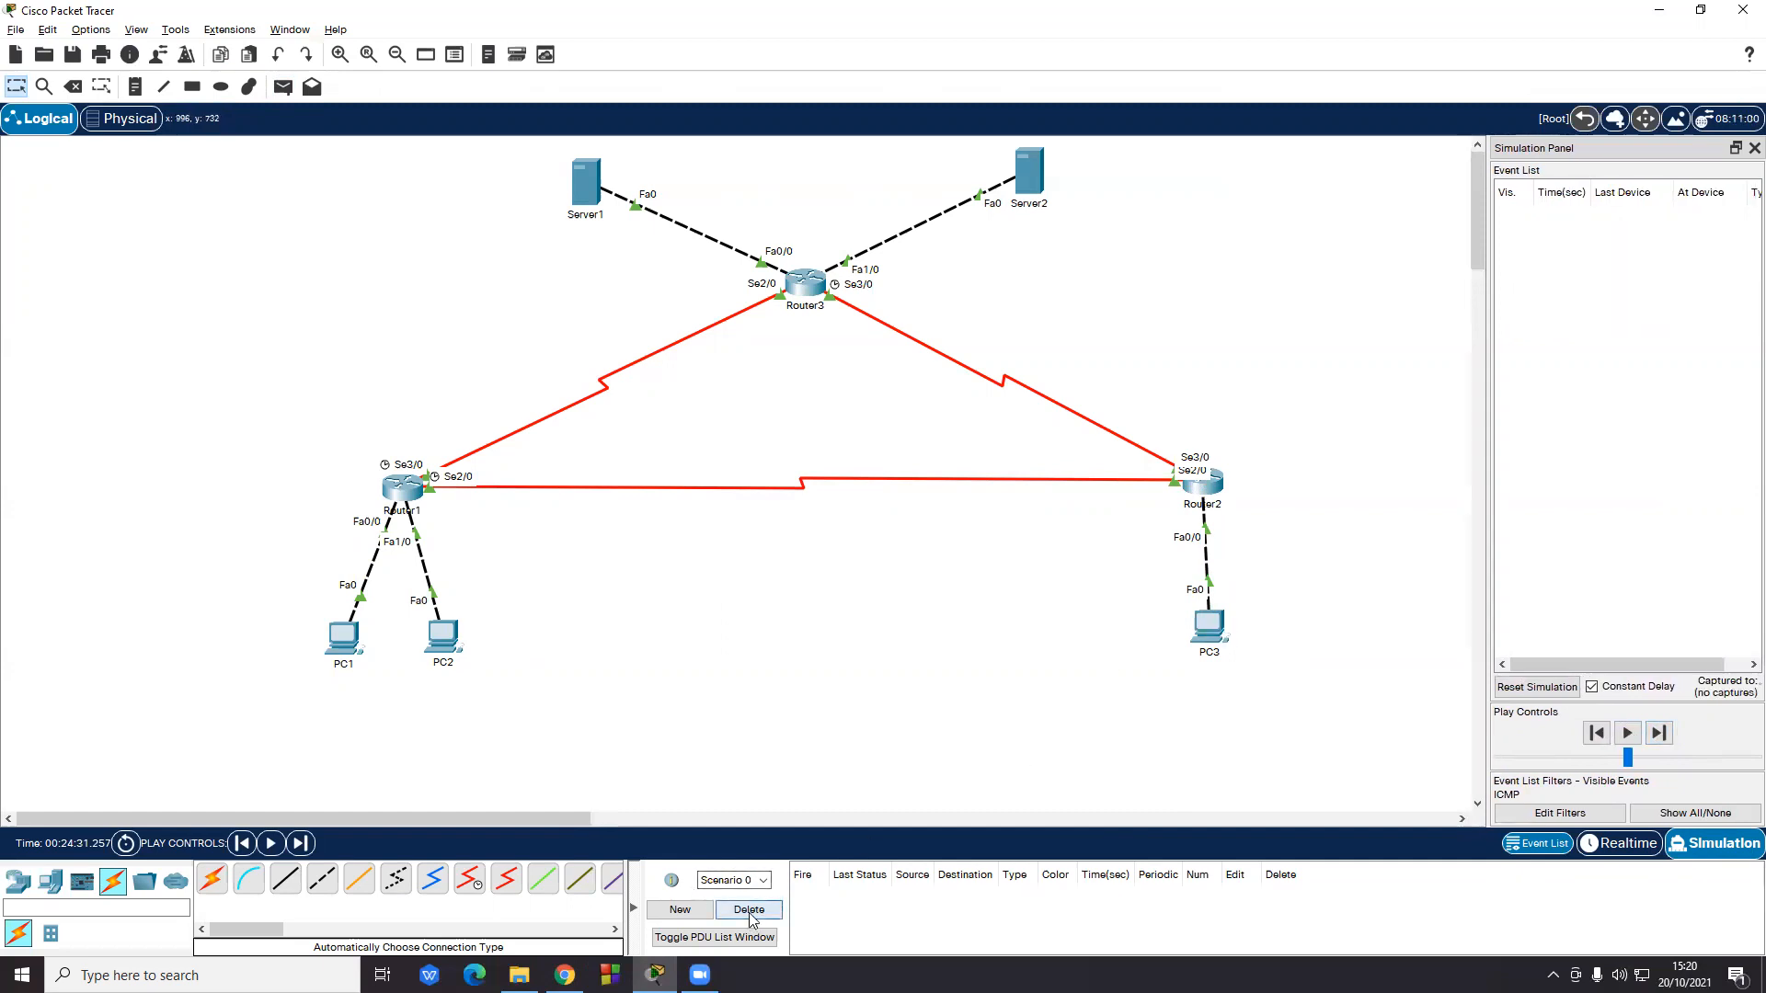
left_click(1209, 633)
left_click(442, 634)
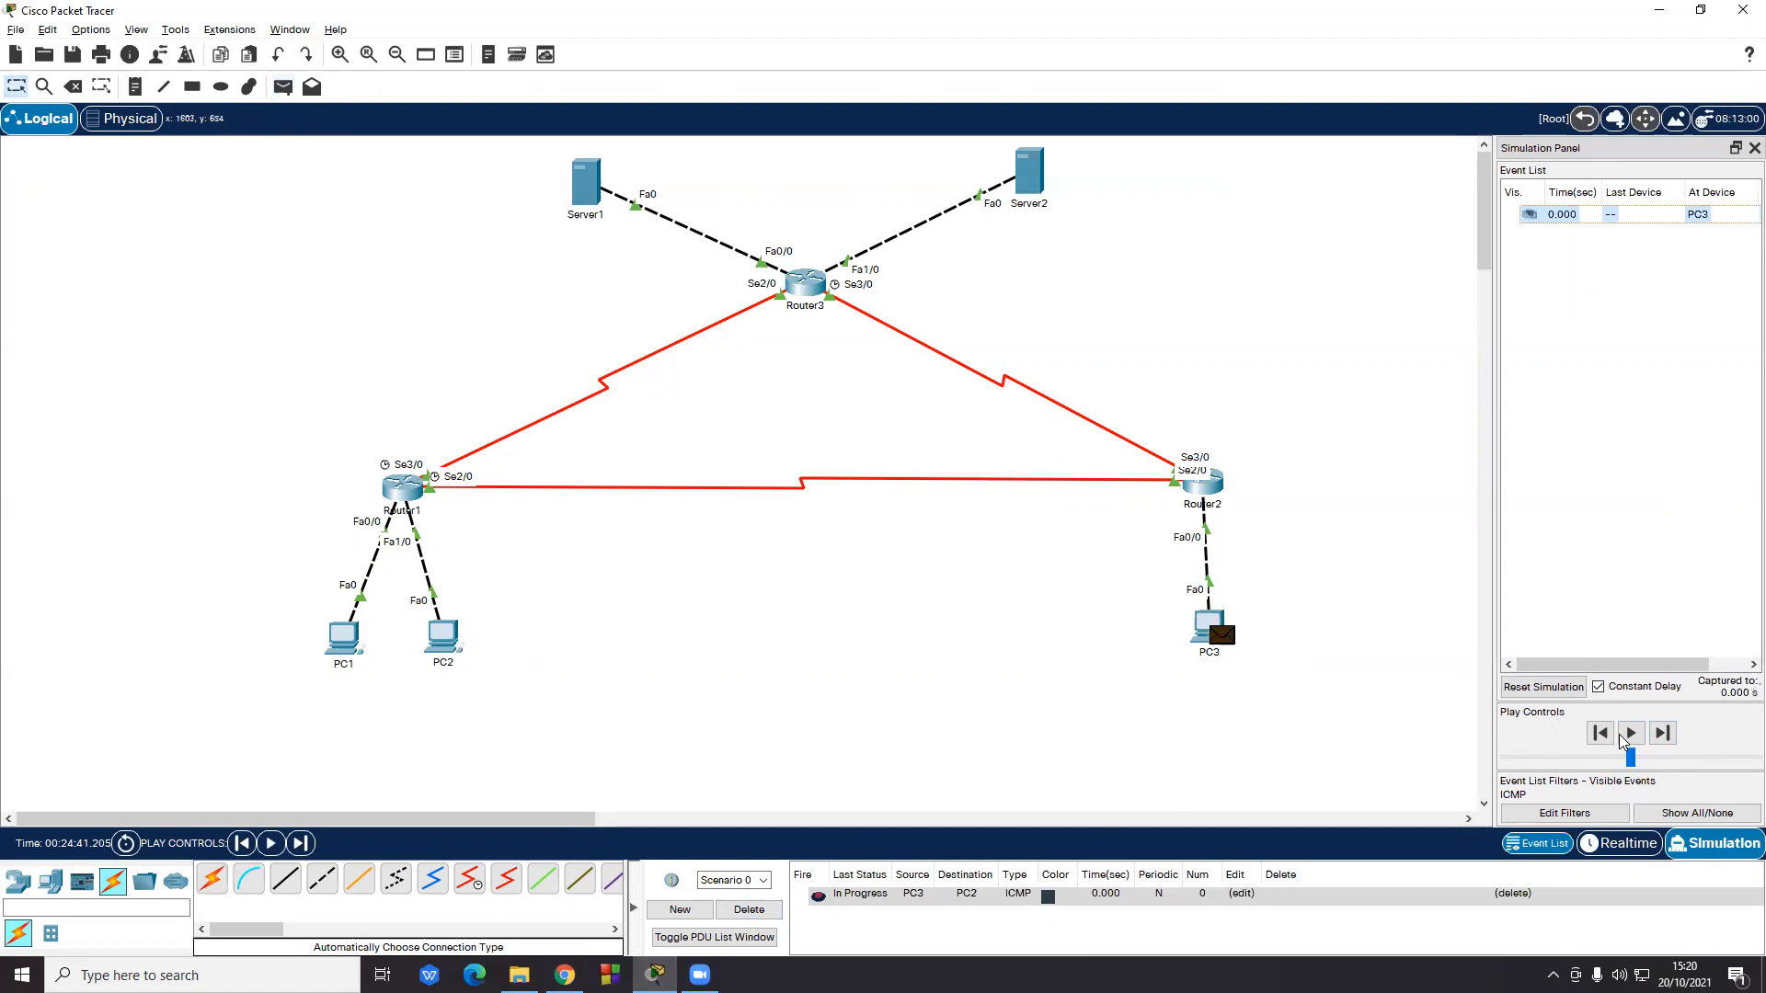
- Advance the simulation event by event to follow the PDU from PC3 to PC2 and back to PC3
left_click(1663, 733)
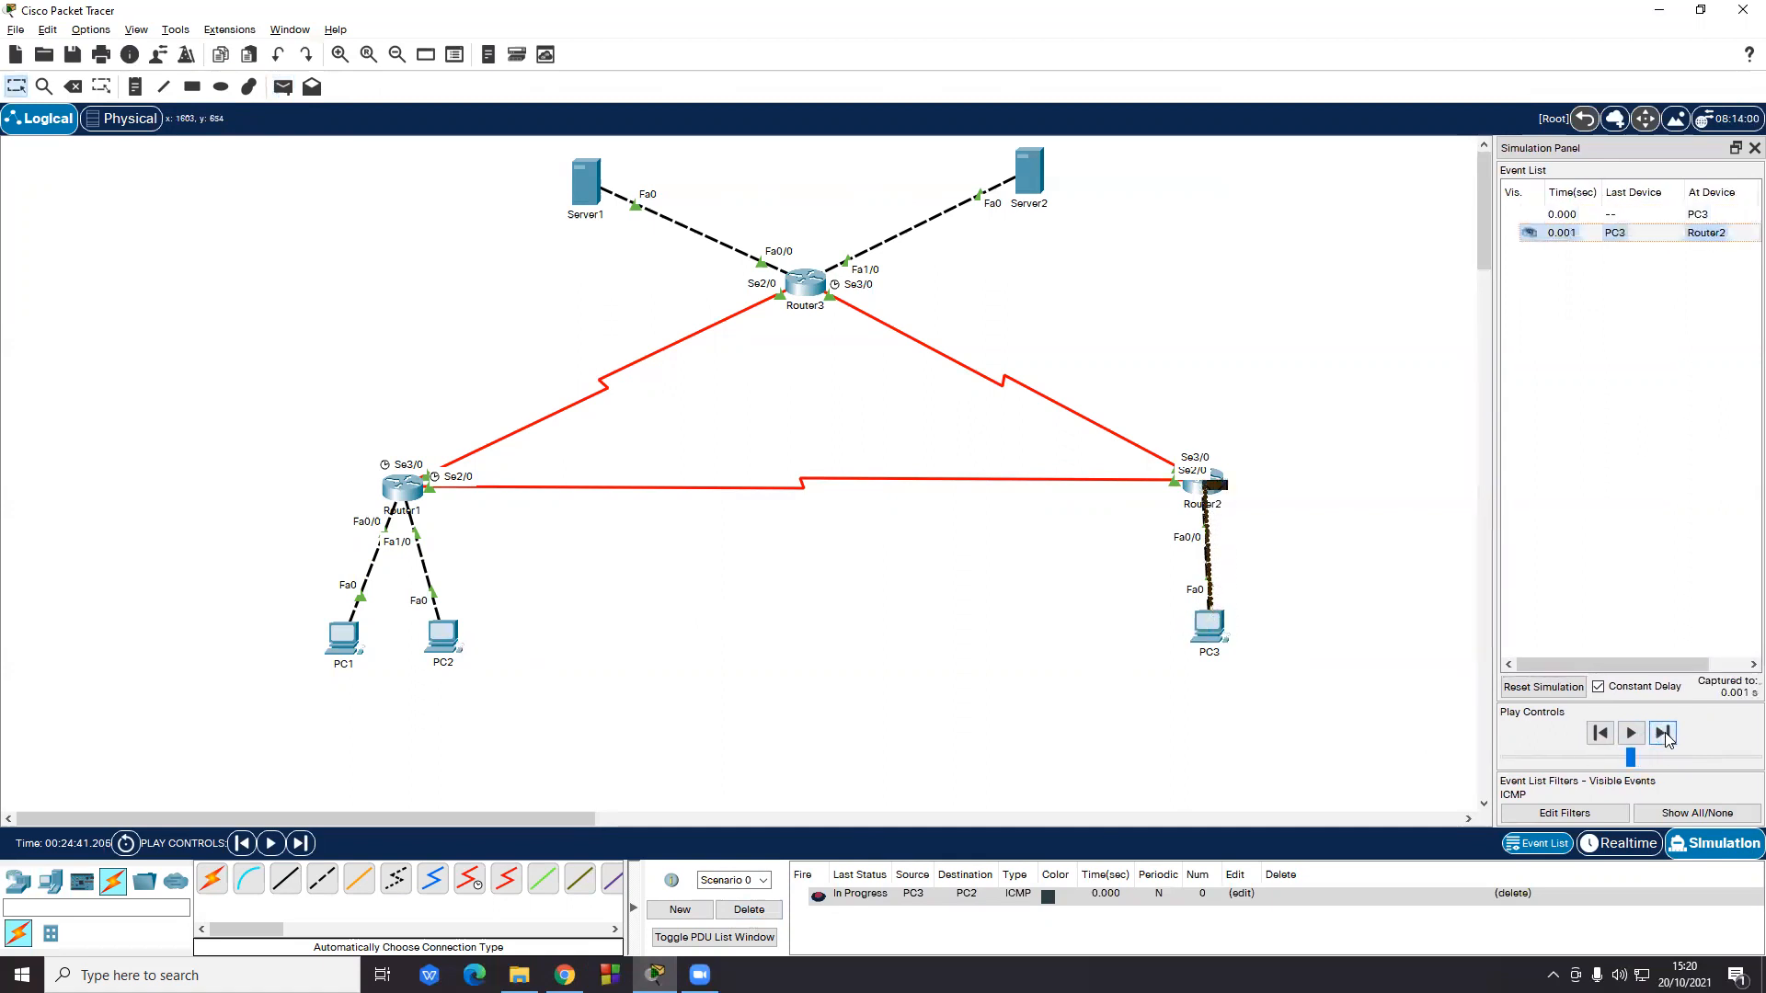
left_click(1663, 733)
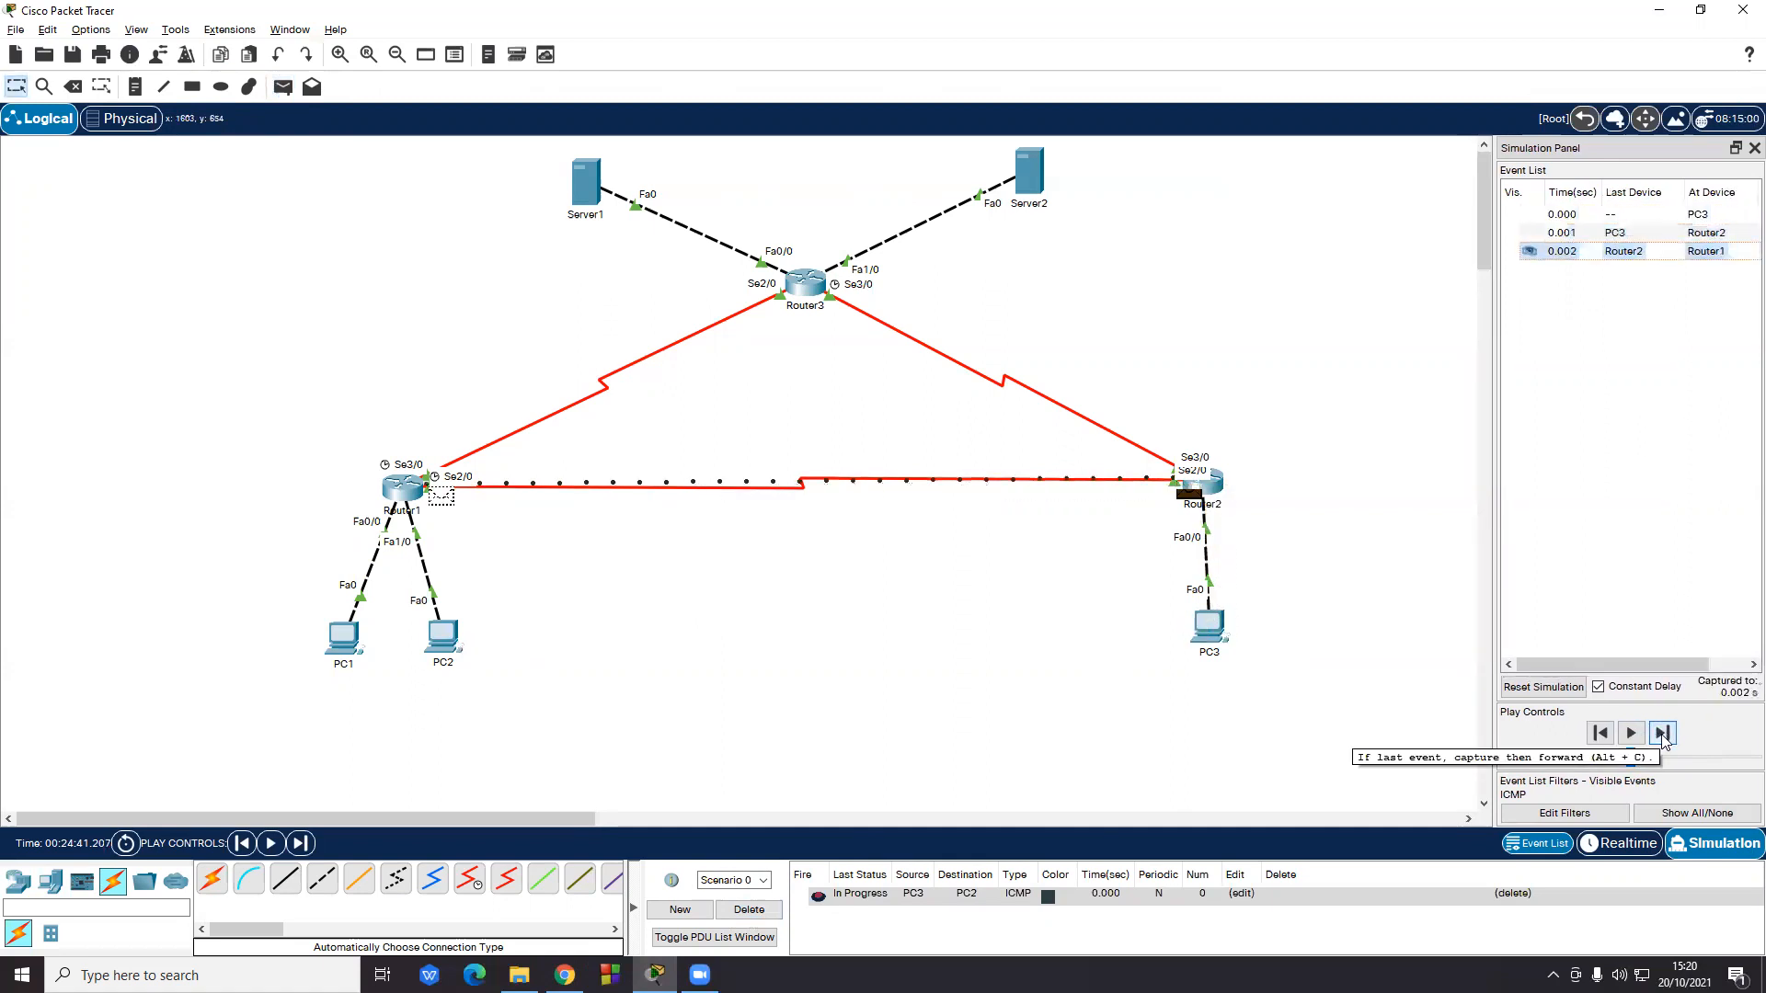
left_click(1664, 735)
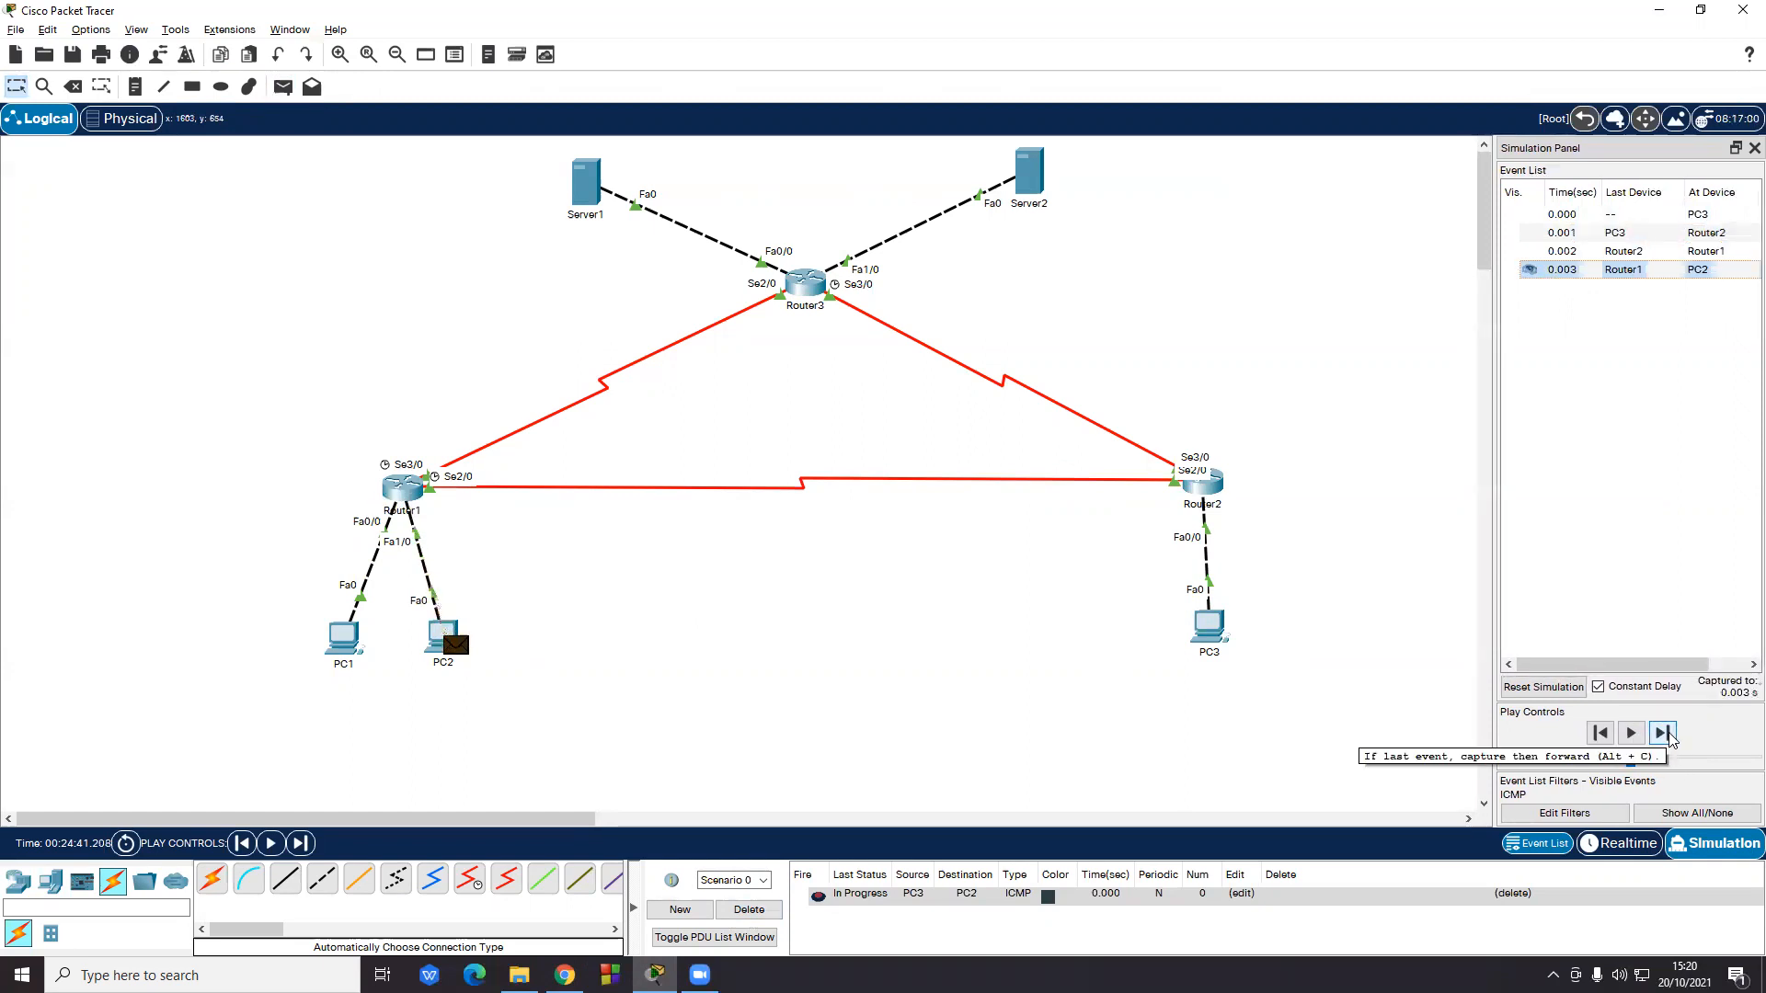
left_click(1664, 735)
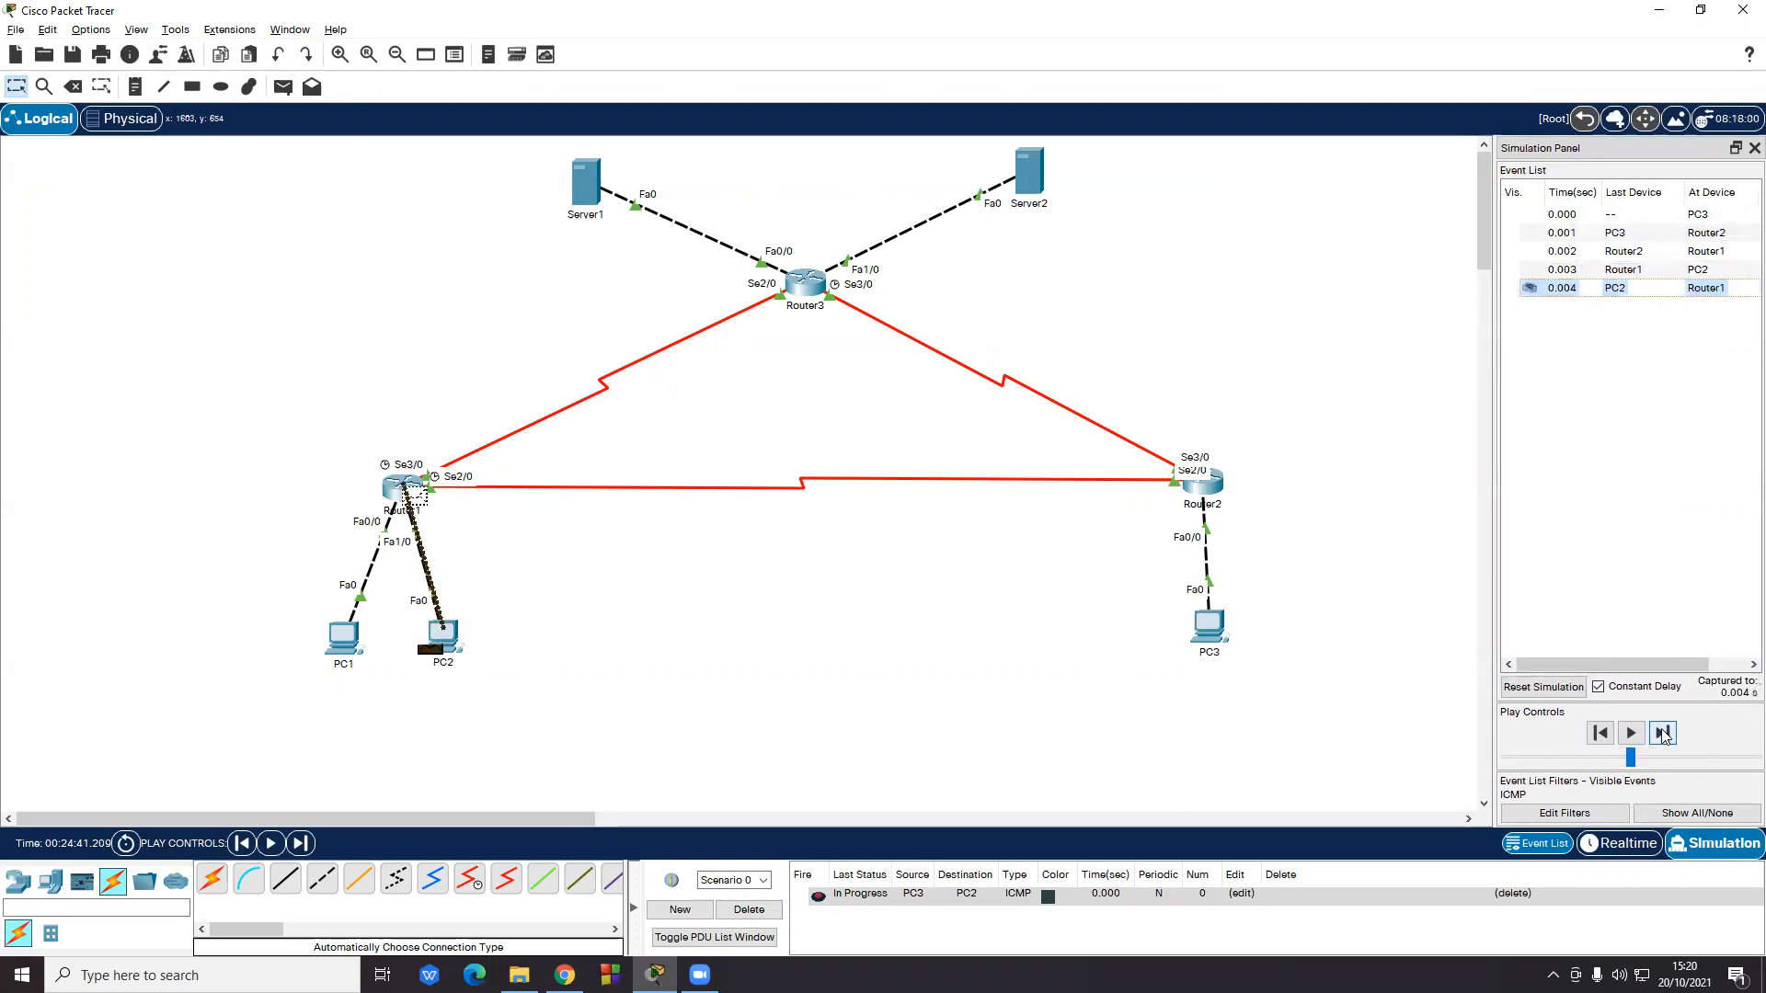
left_click(1664, 735)
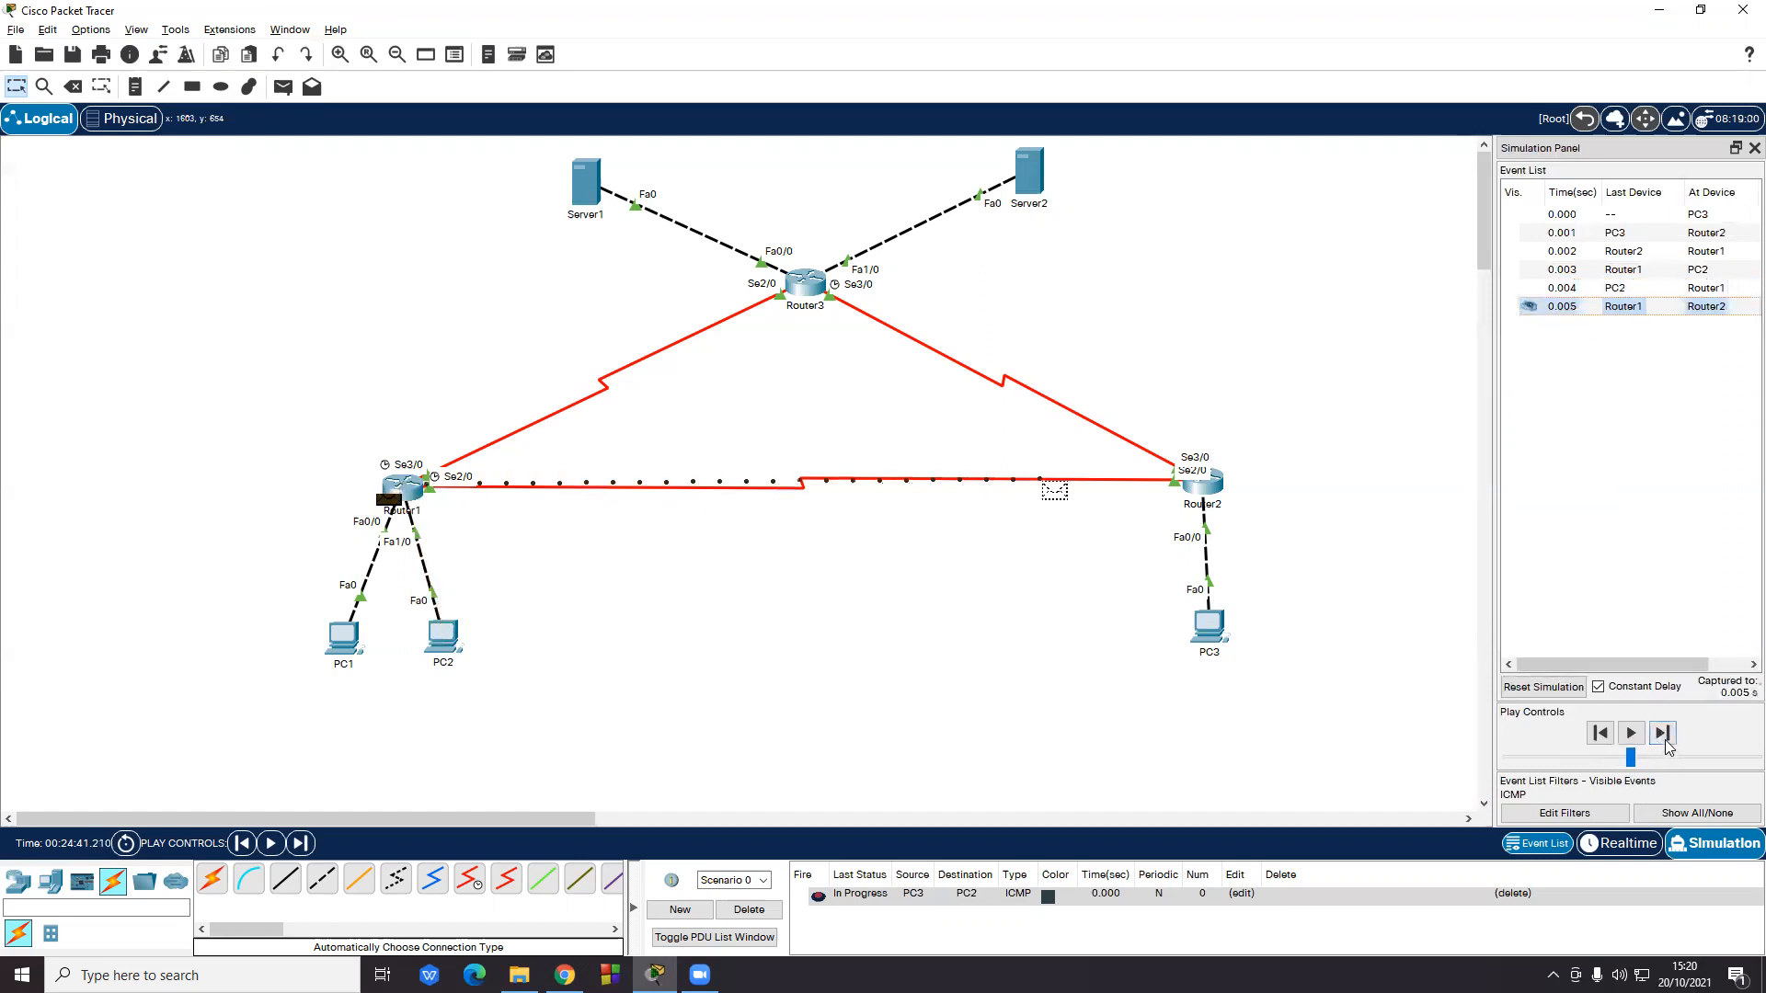
left_click(1664, 735)
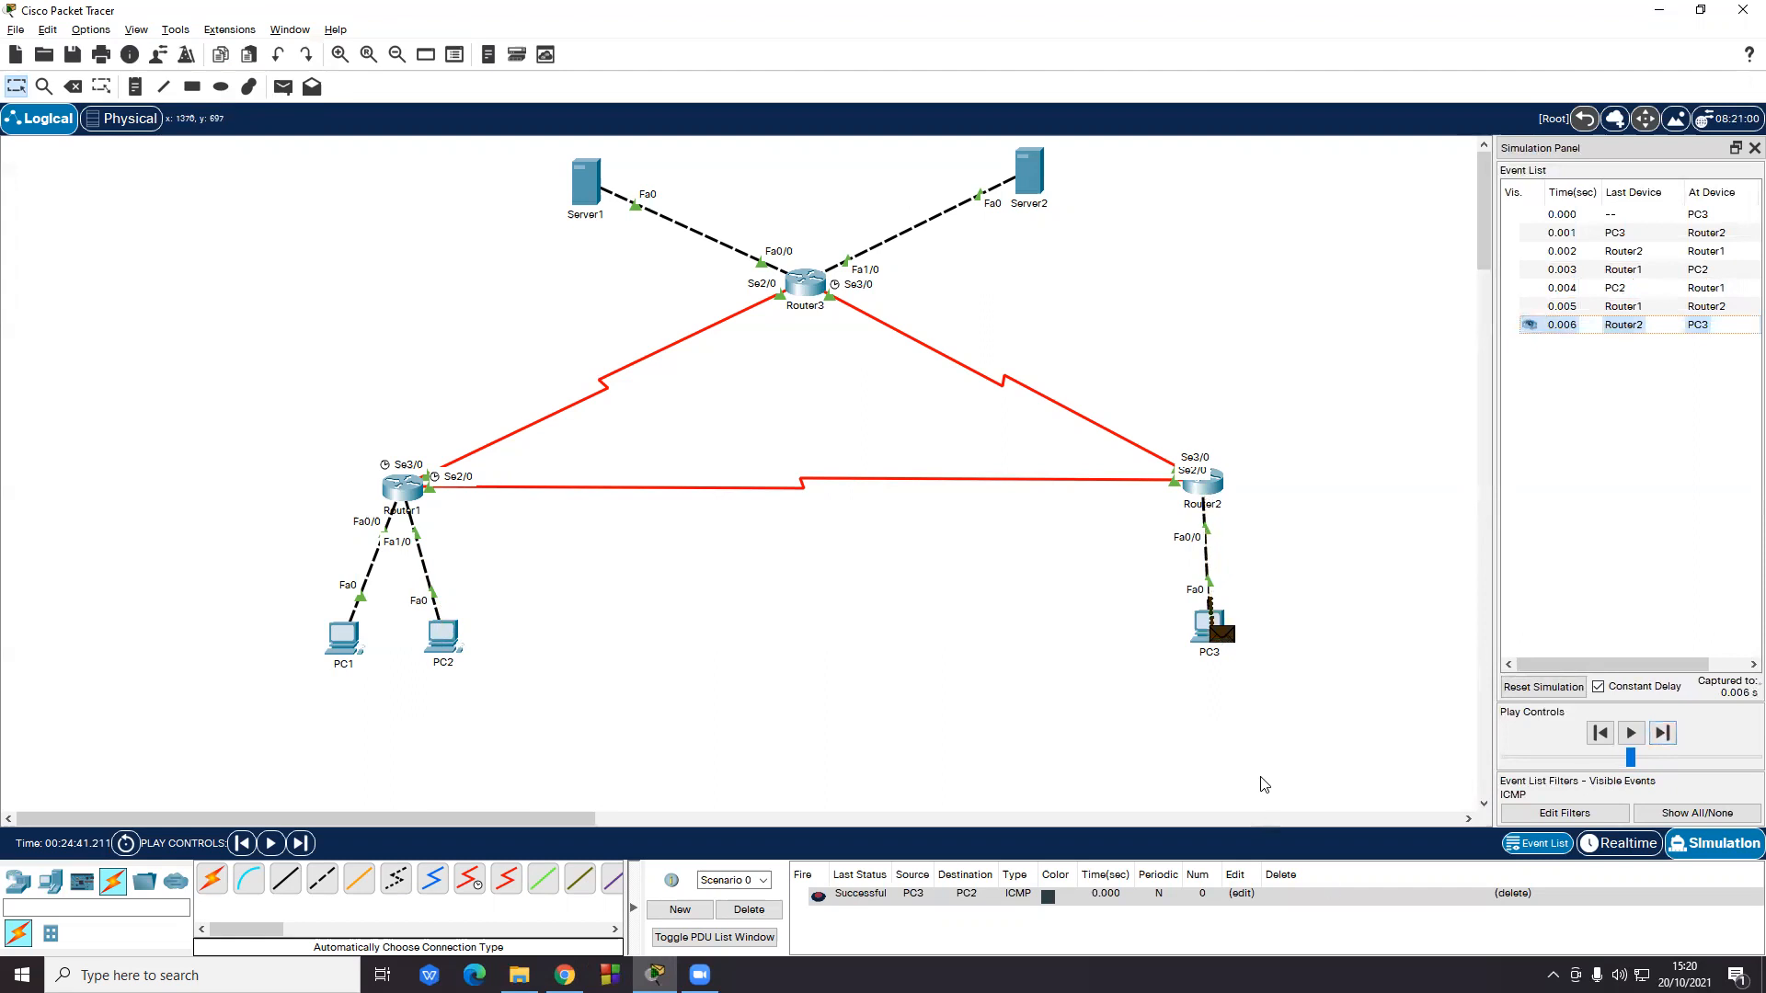
- Delete the PC3-to-PC2 scenario and add a simple PDU from PC3 to Server1
left_click(769, 910)
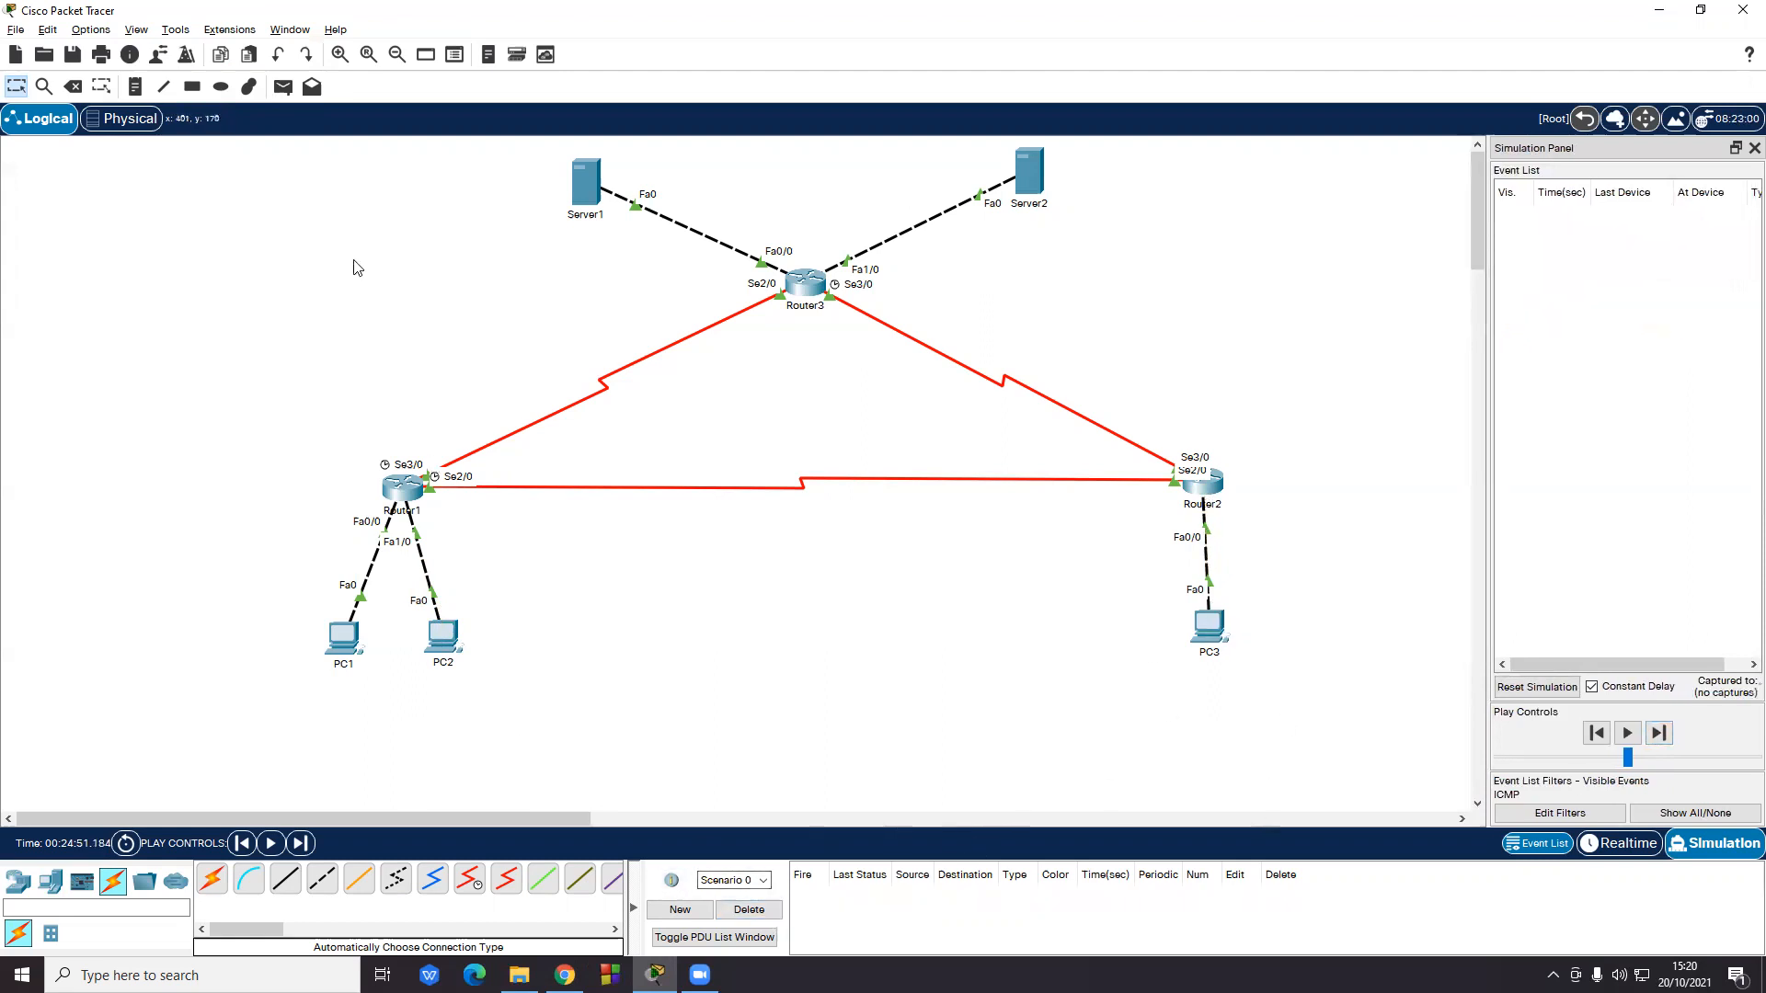
left_click(287, 91)
left_click(1212, 630)
left_click(586, 184)
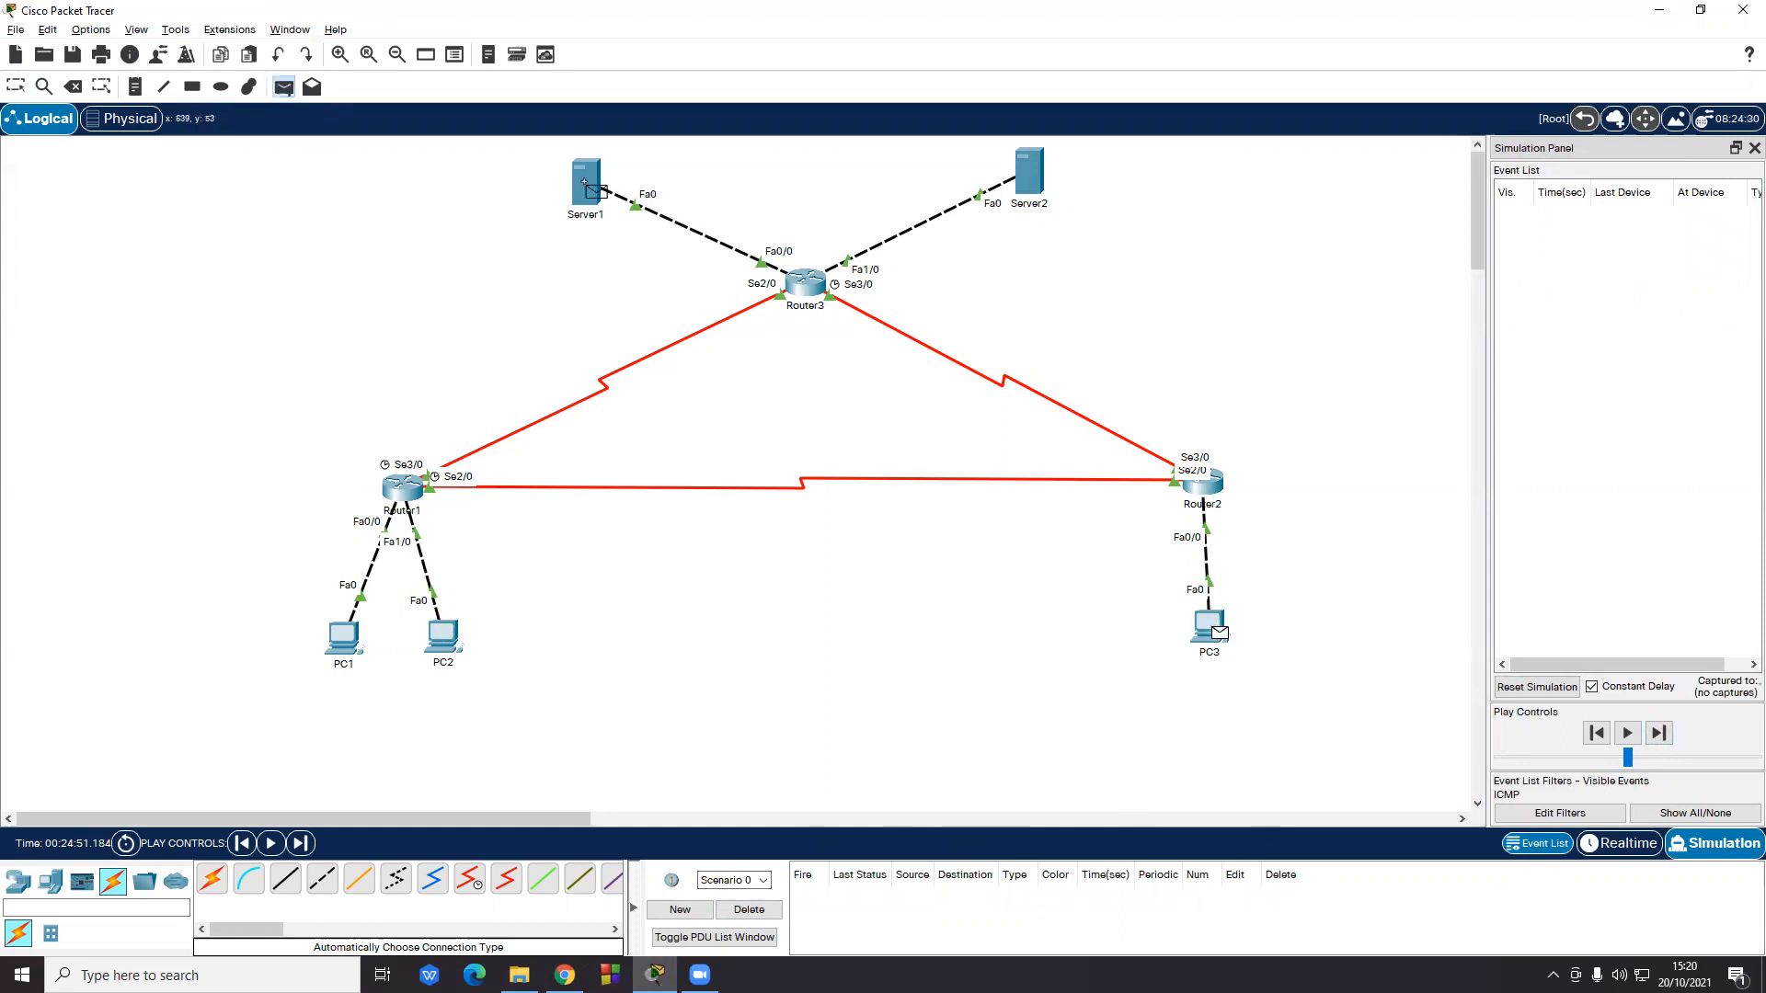
- Advance the simulation event by event to follow the PDU from PC3 to Server1 and back to PC3
left_click(1667, 736)
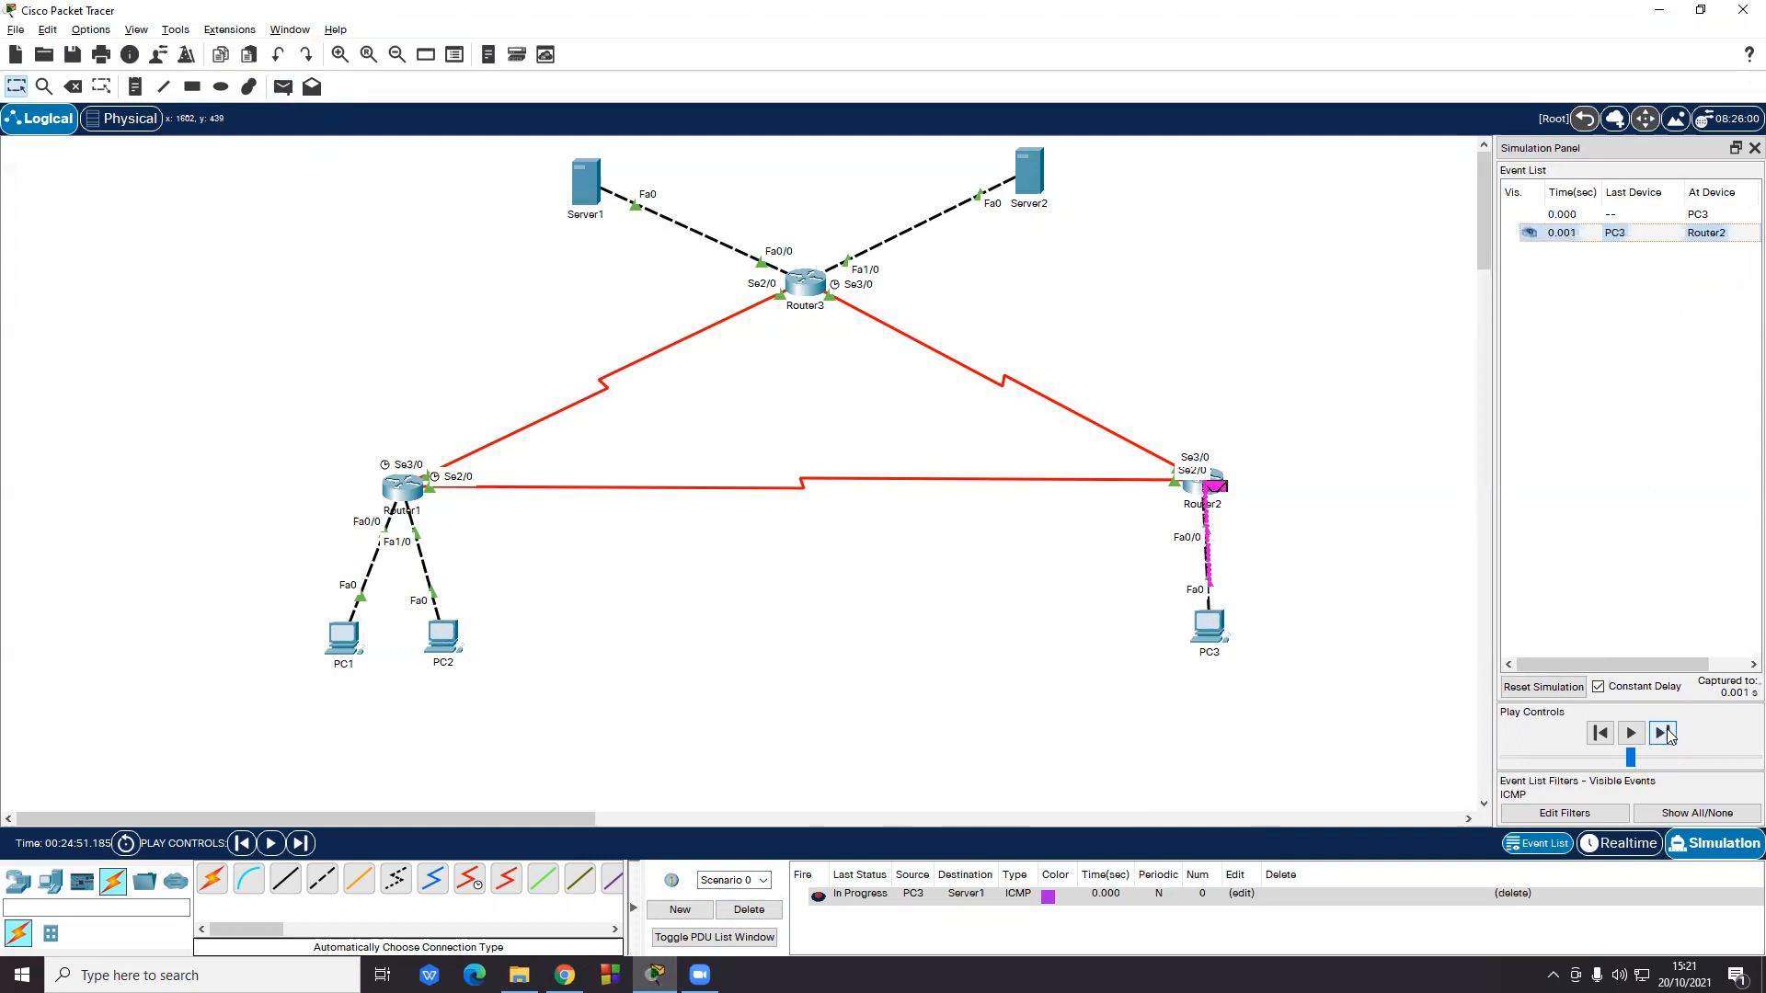
left_click(1662, 733)
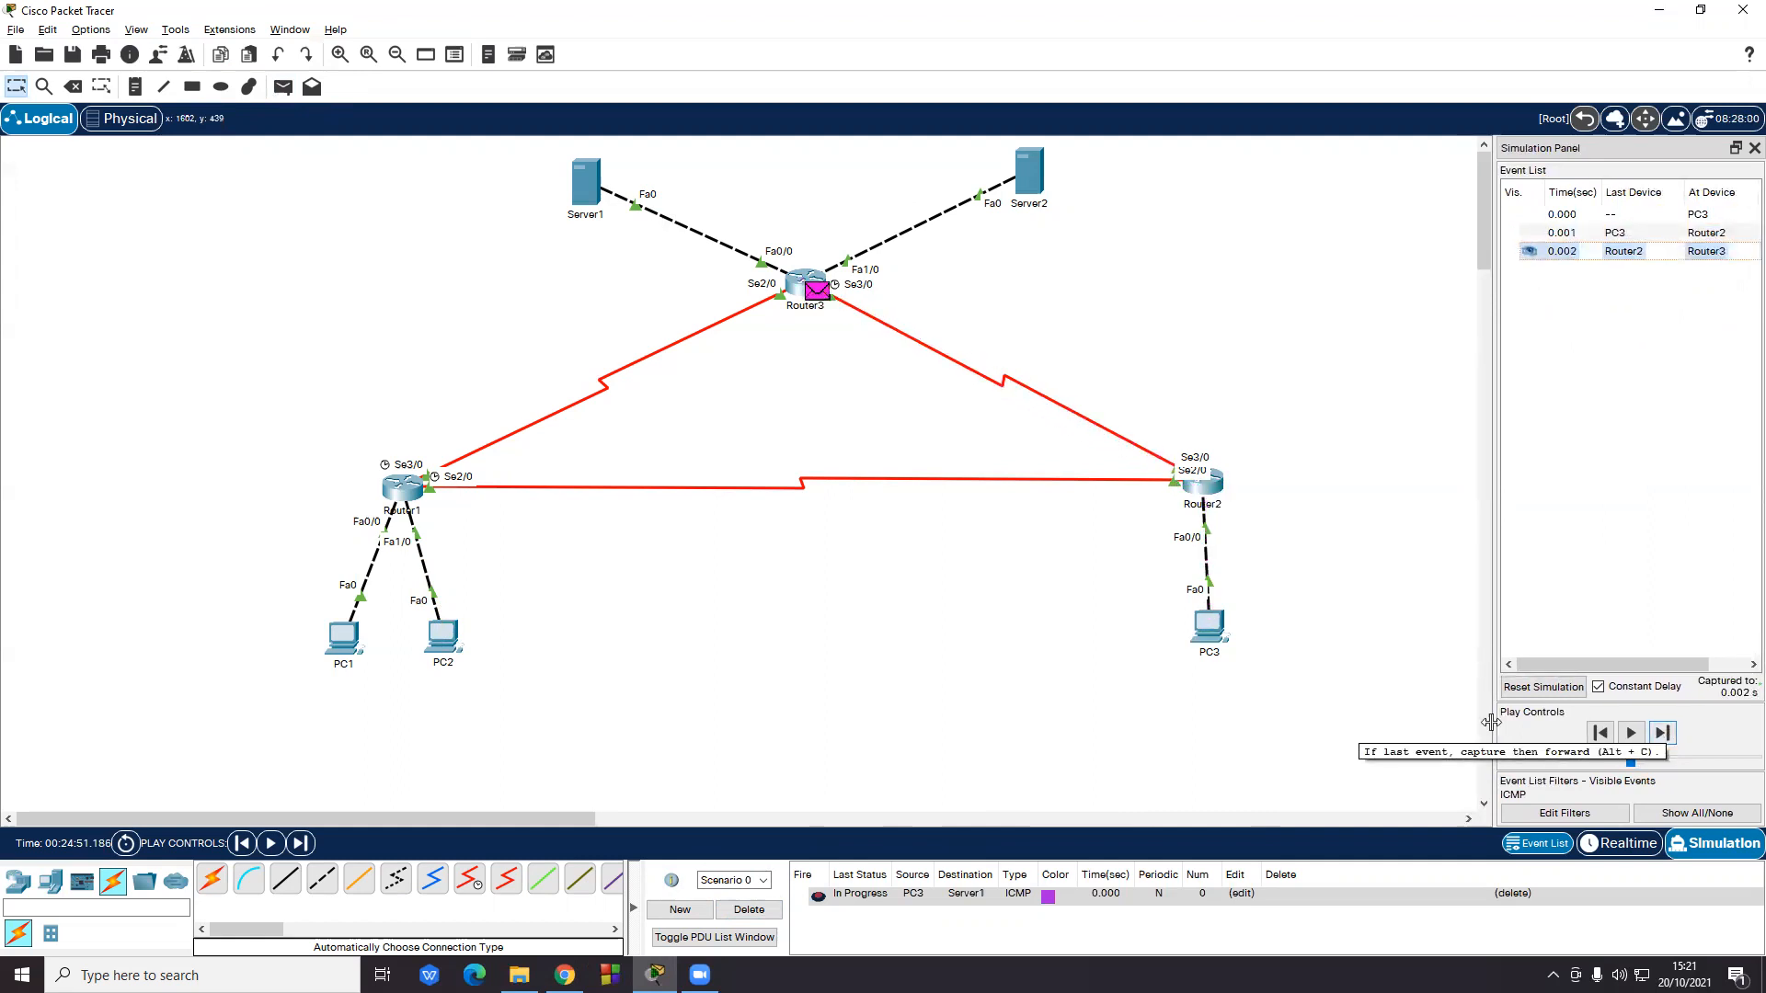
left_click(1660, 734)
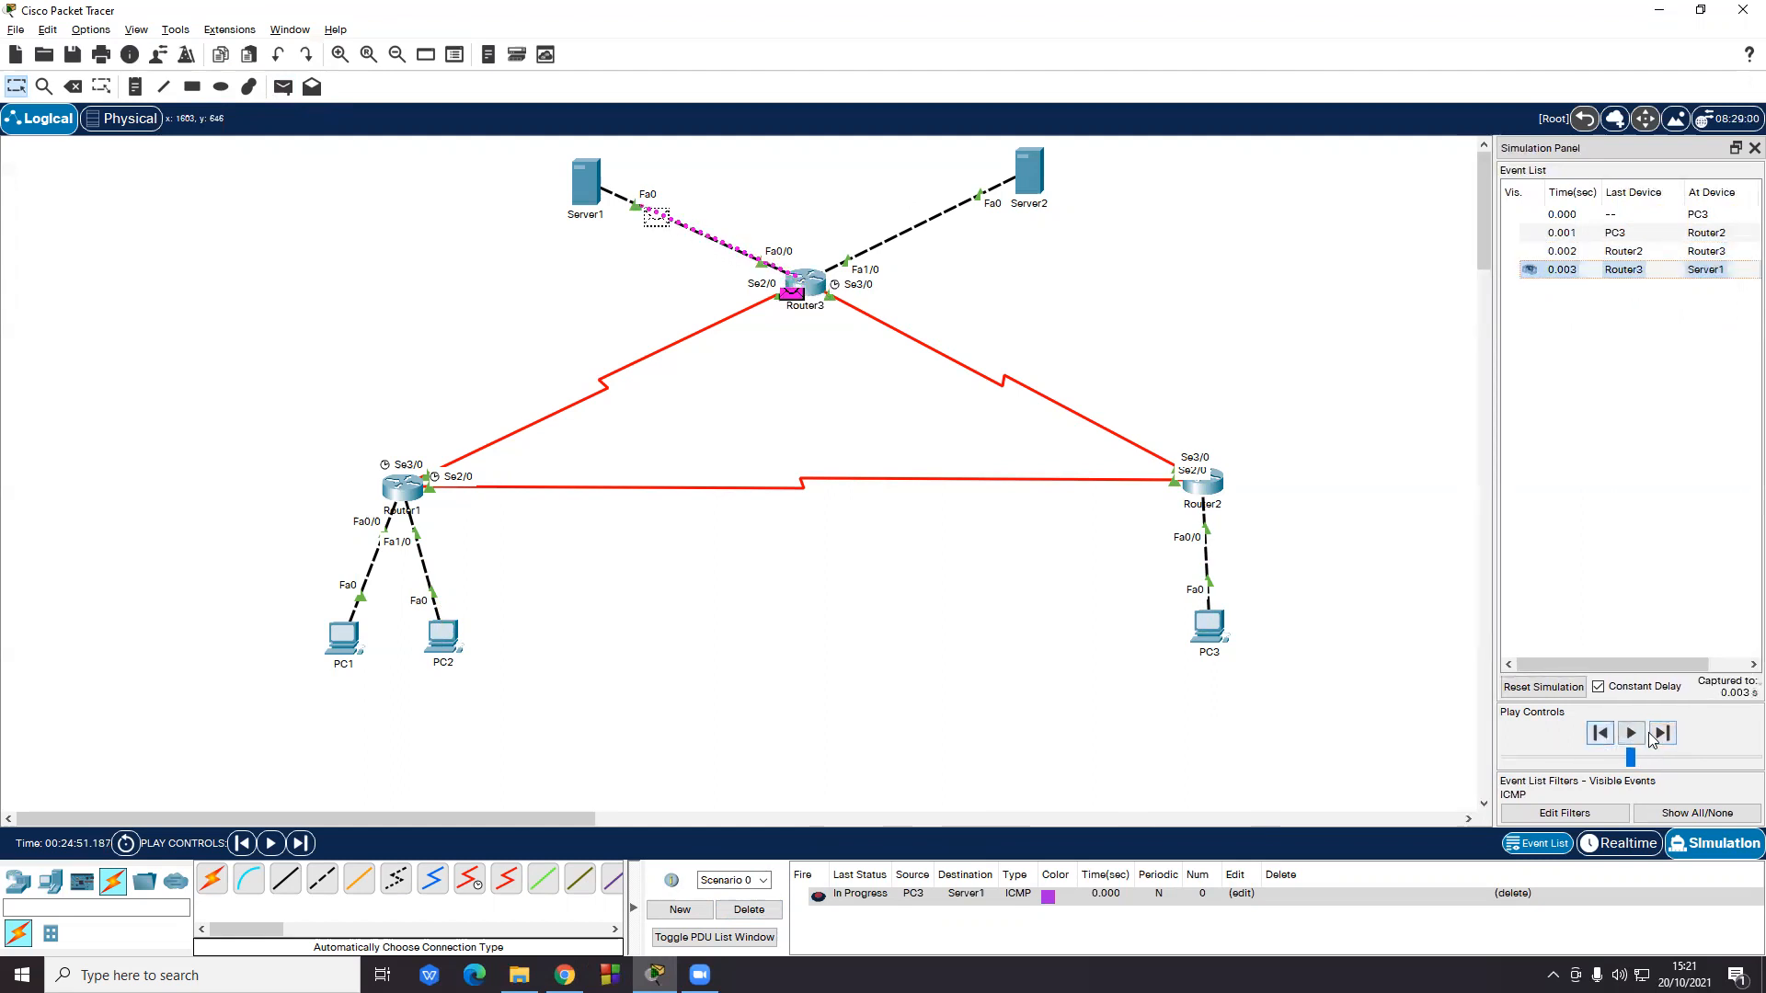
left_click(1663, 734)
left_click(1663, 734)
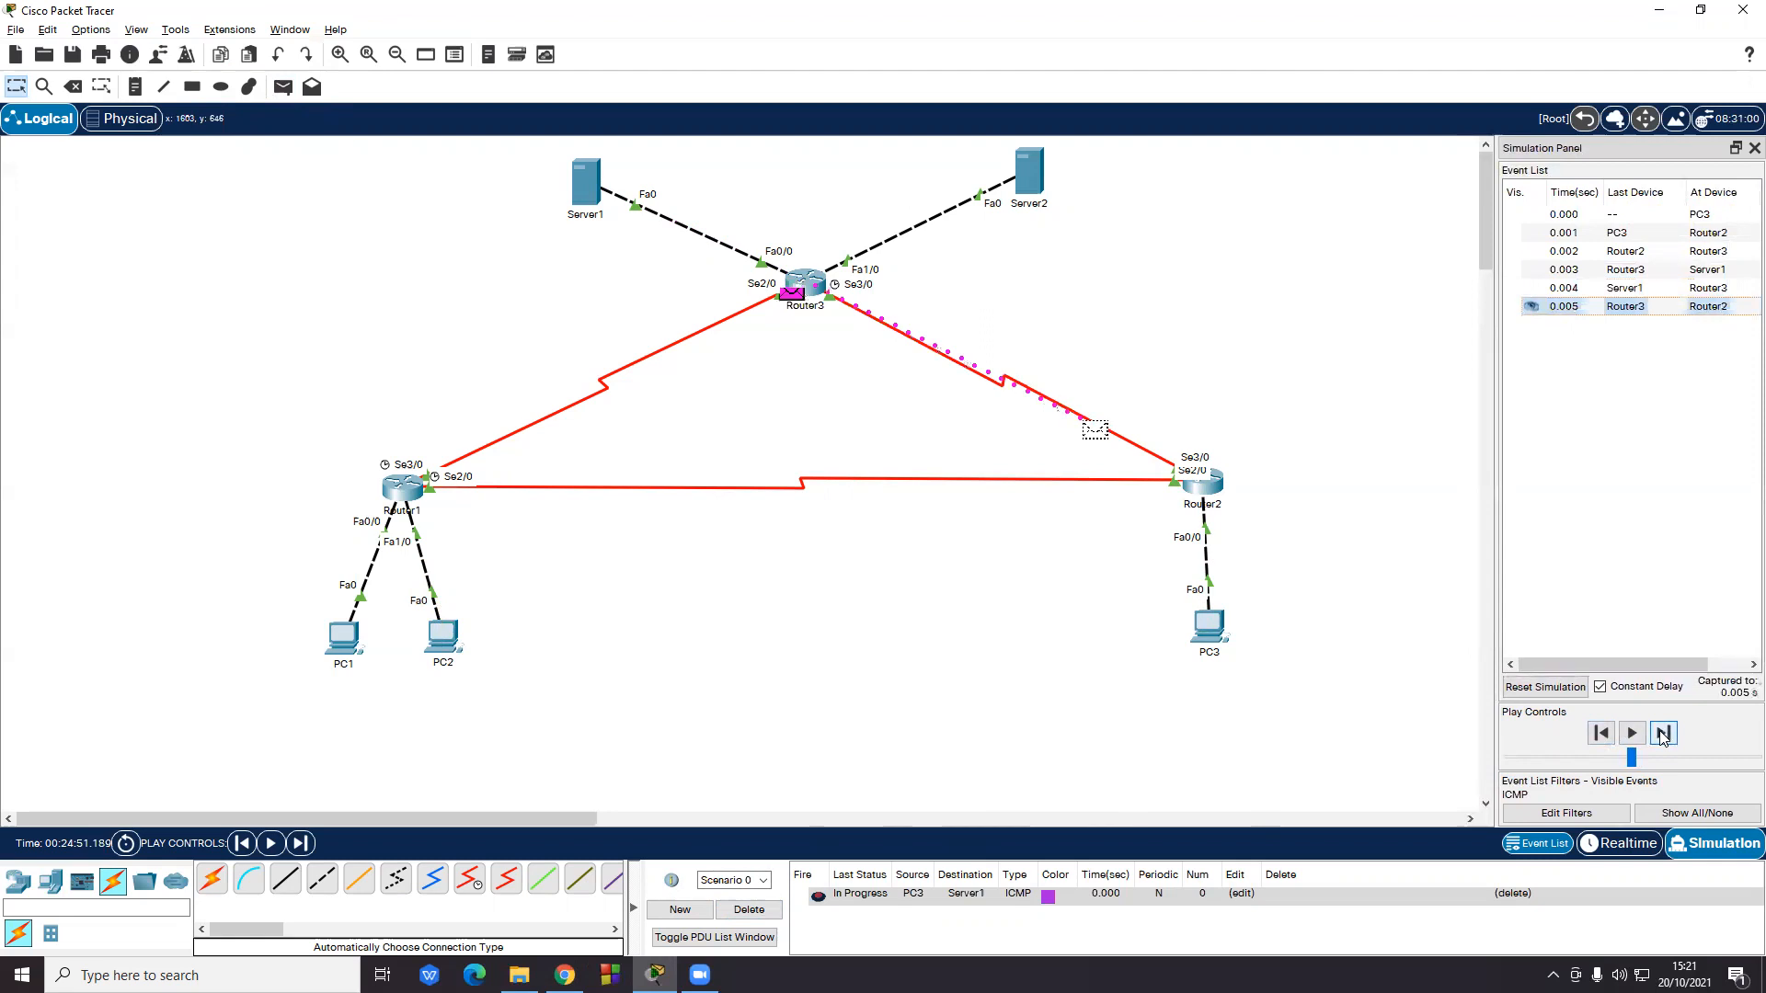
left_click(1663, 735)
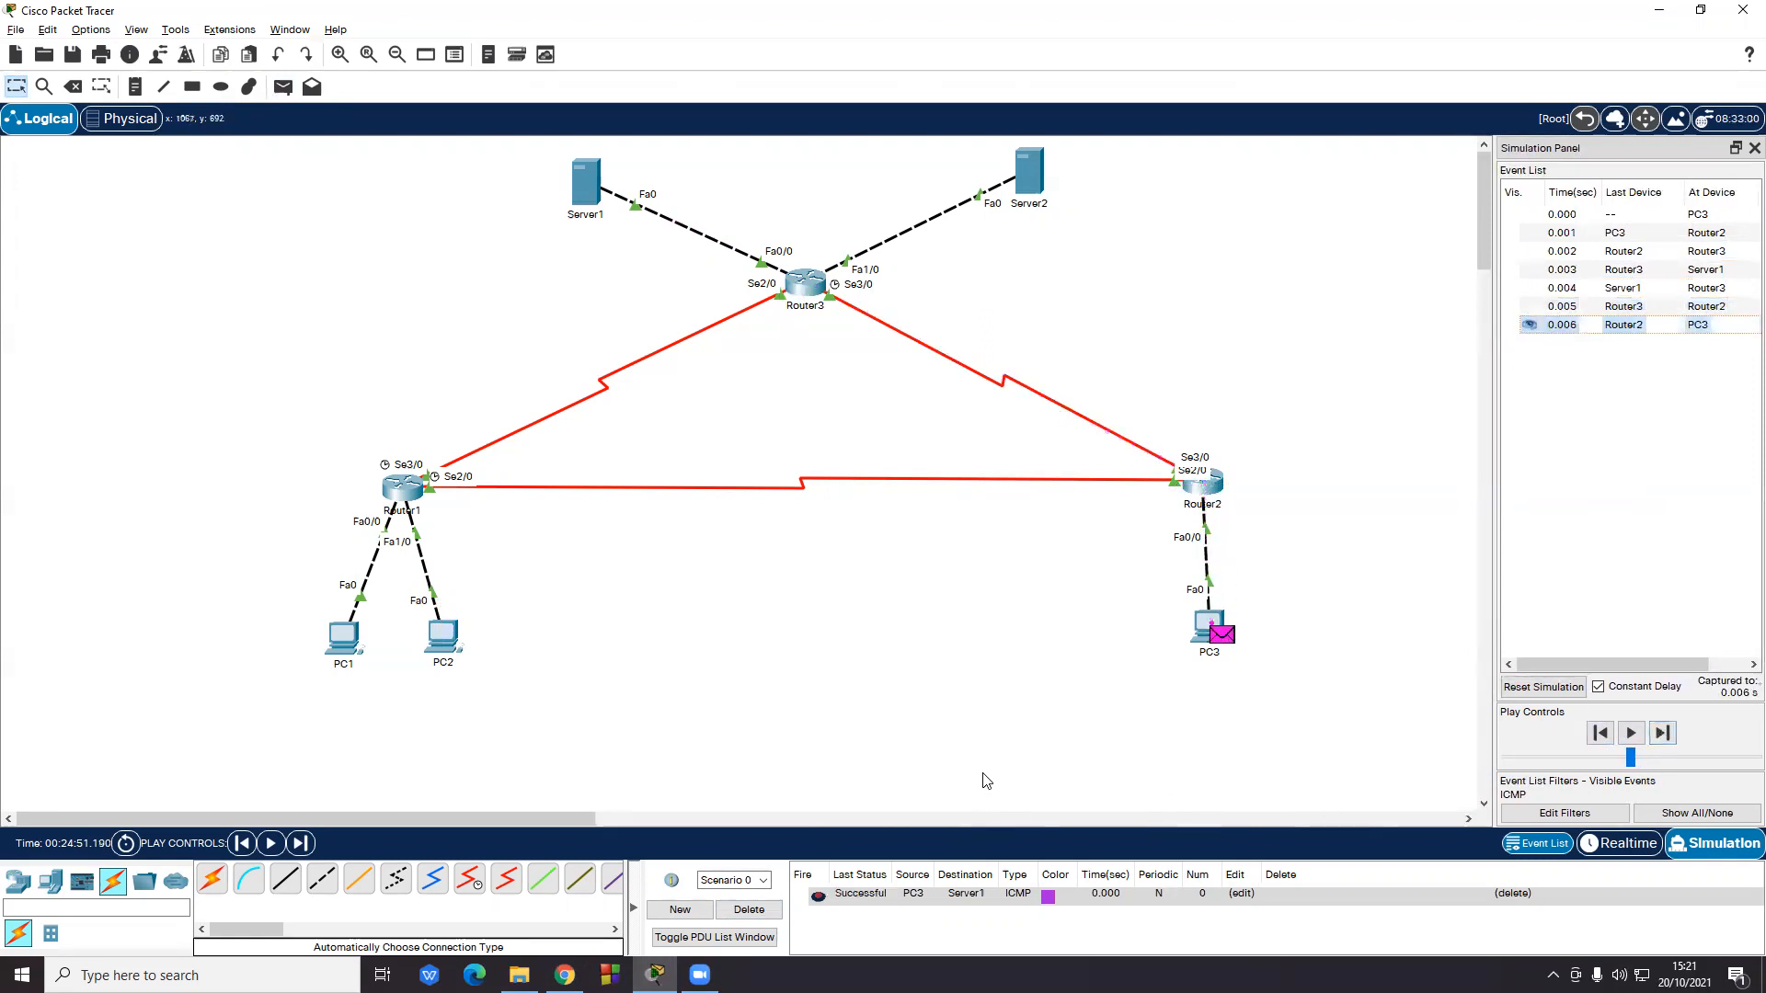
- Delete the PC3-to-Server1 scenario and add a simple PDU from PC3 to Server2
left_click(749, 909)
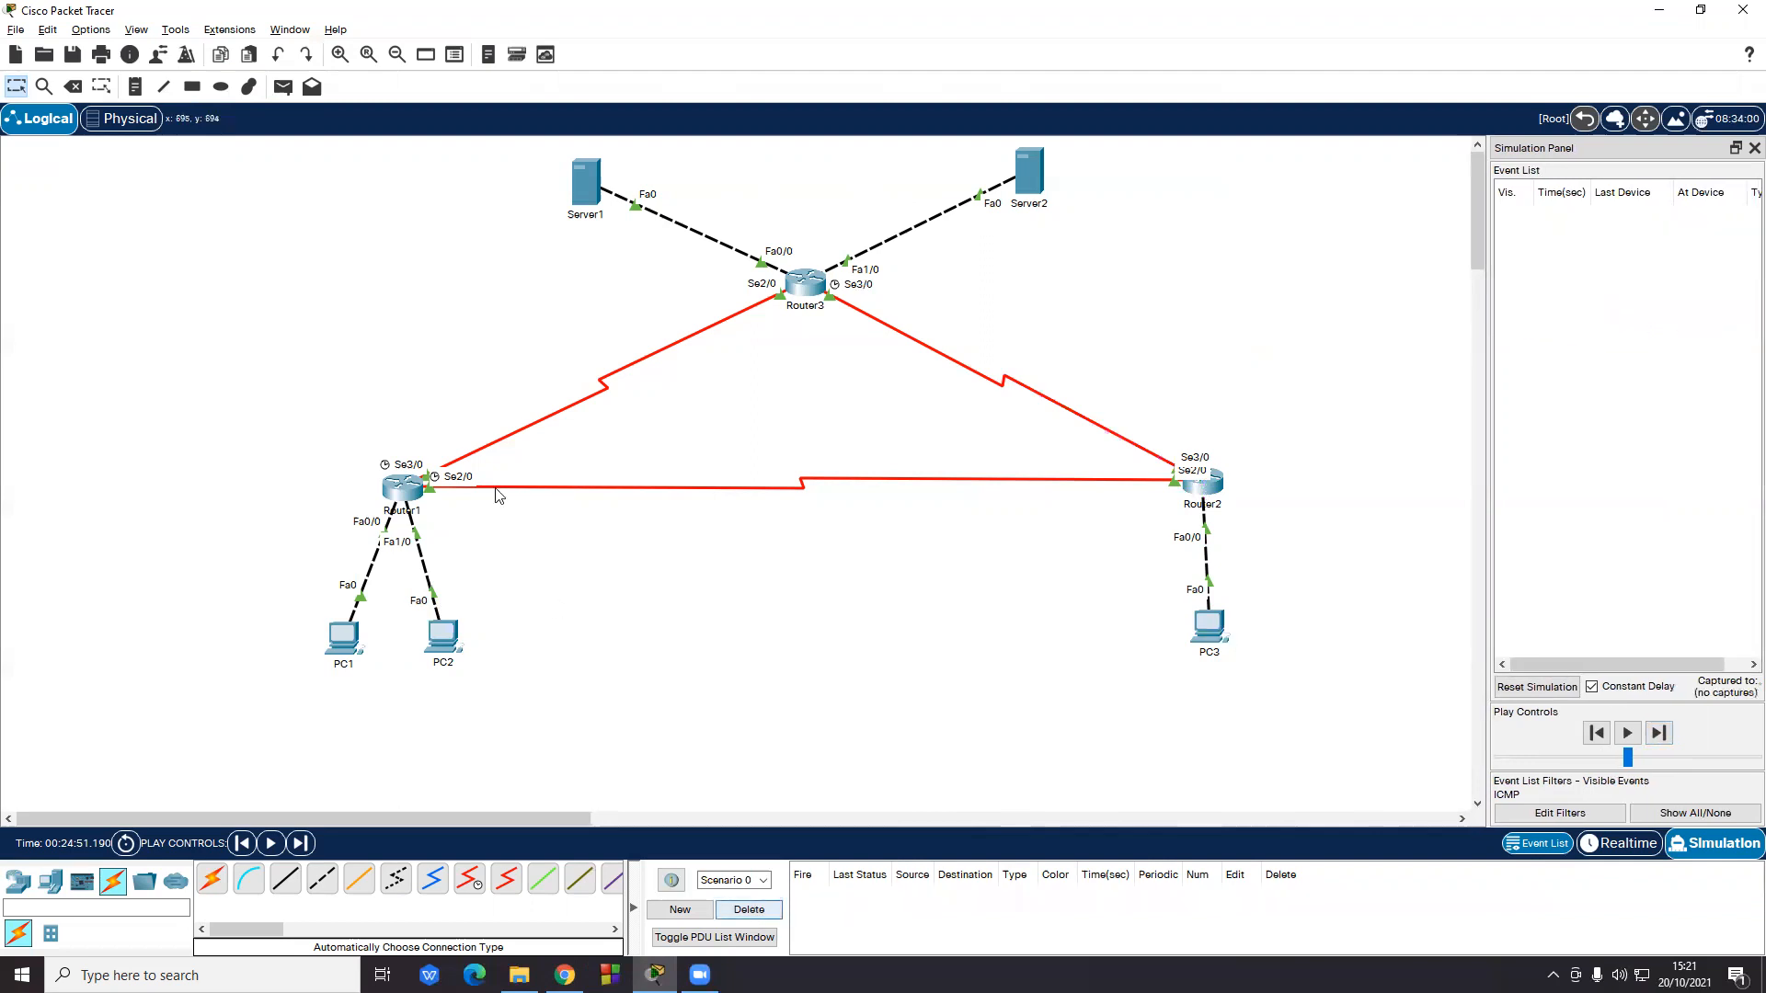
left_click(282, 86)
left_click(1206, 635)
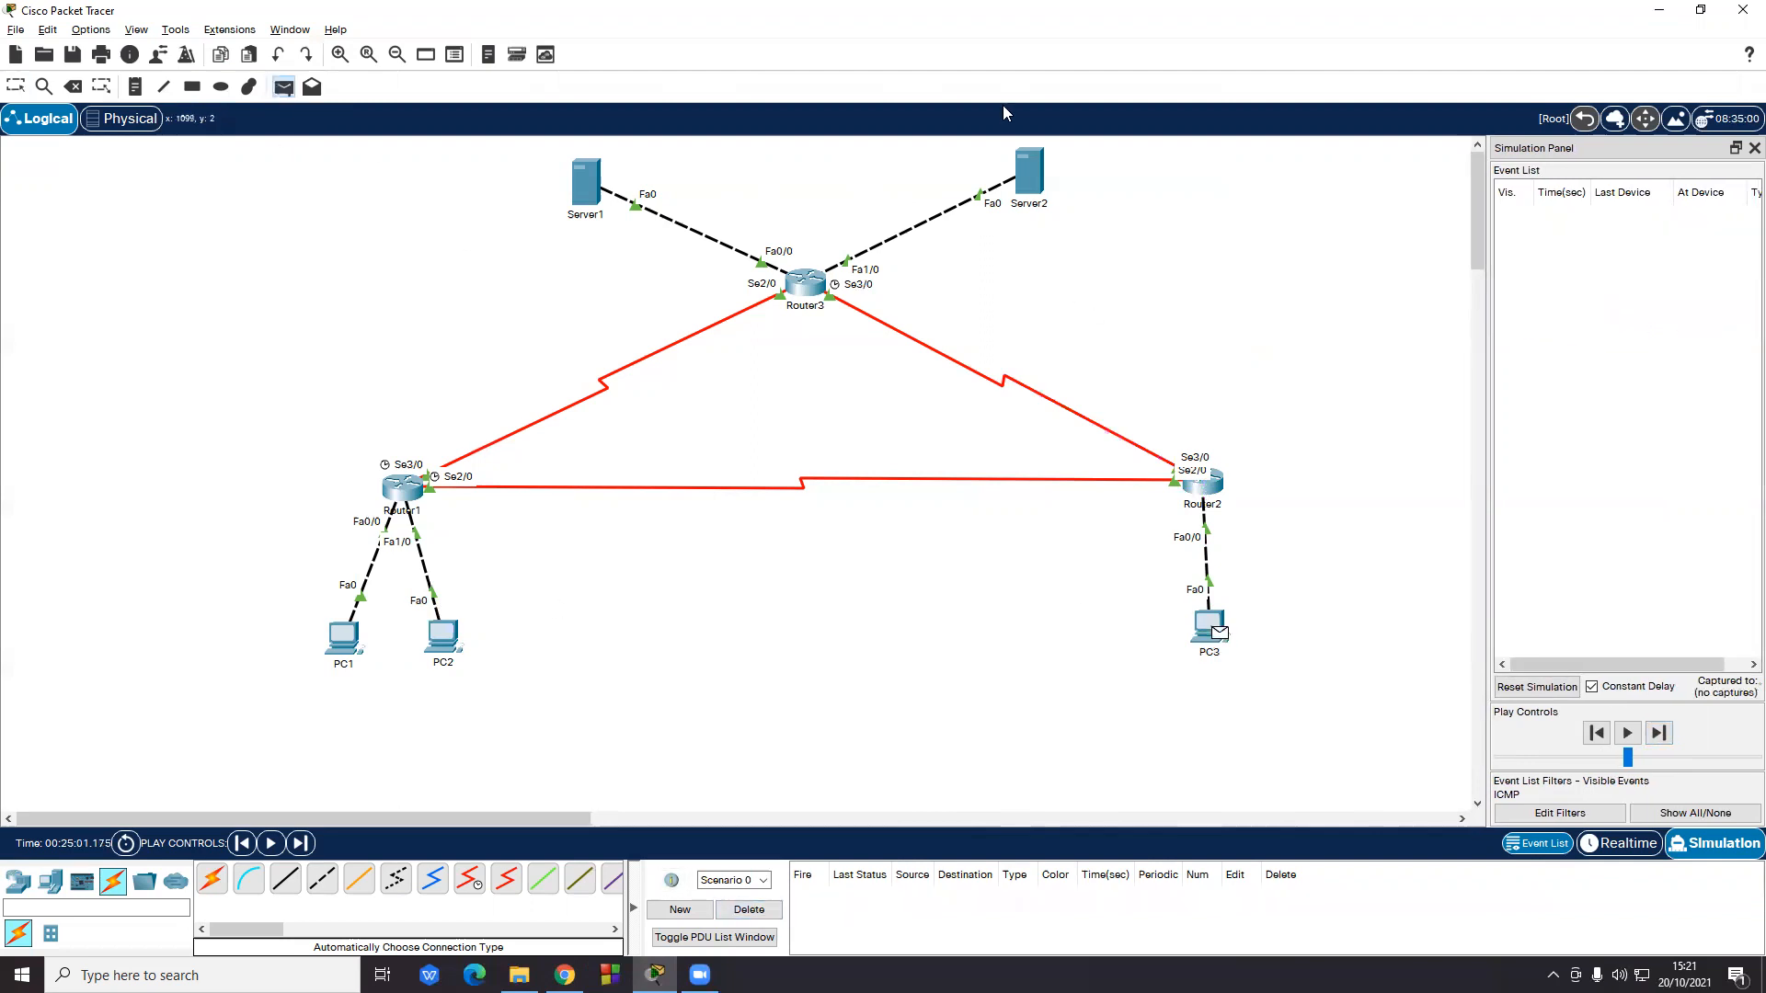
left_click(1041, 177)
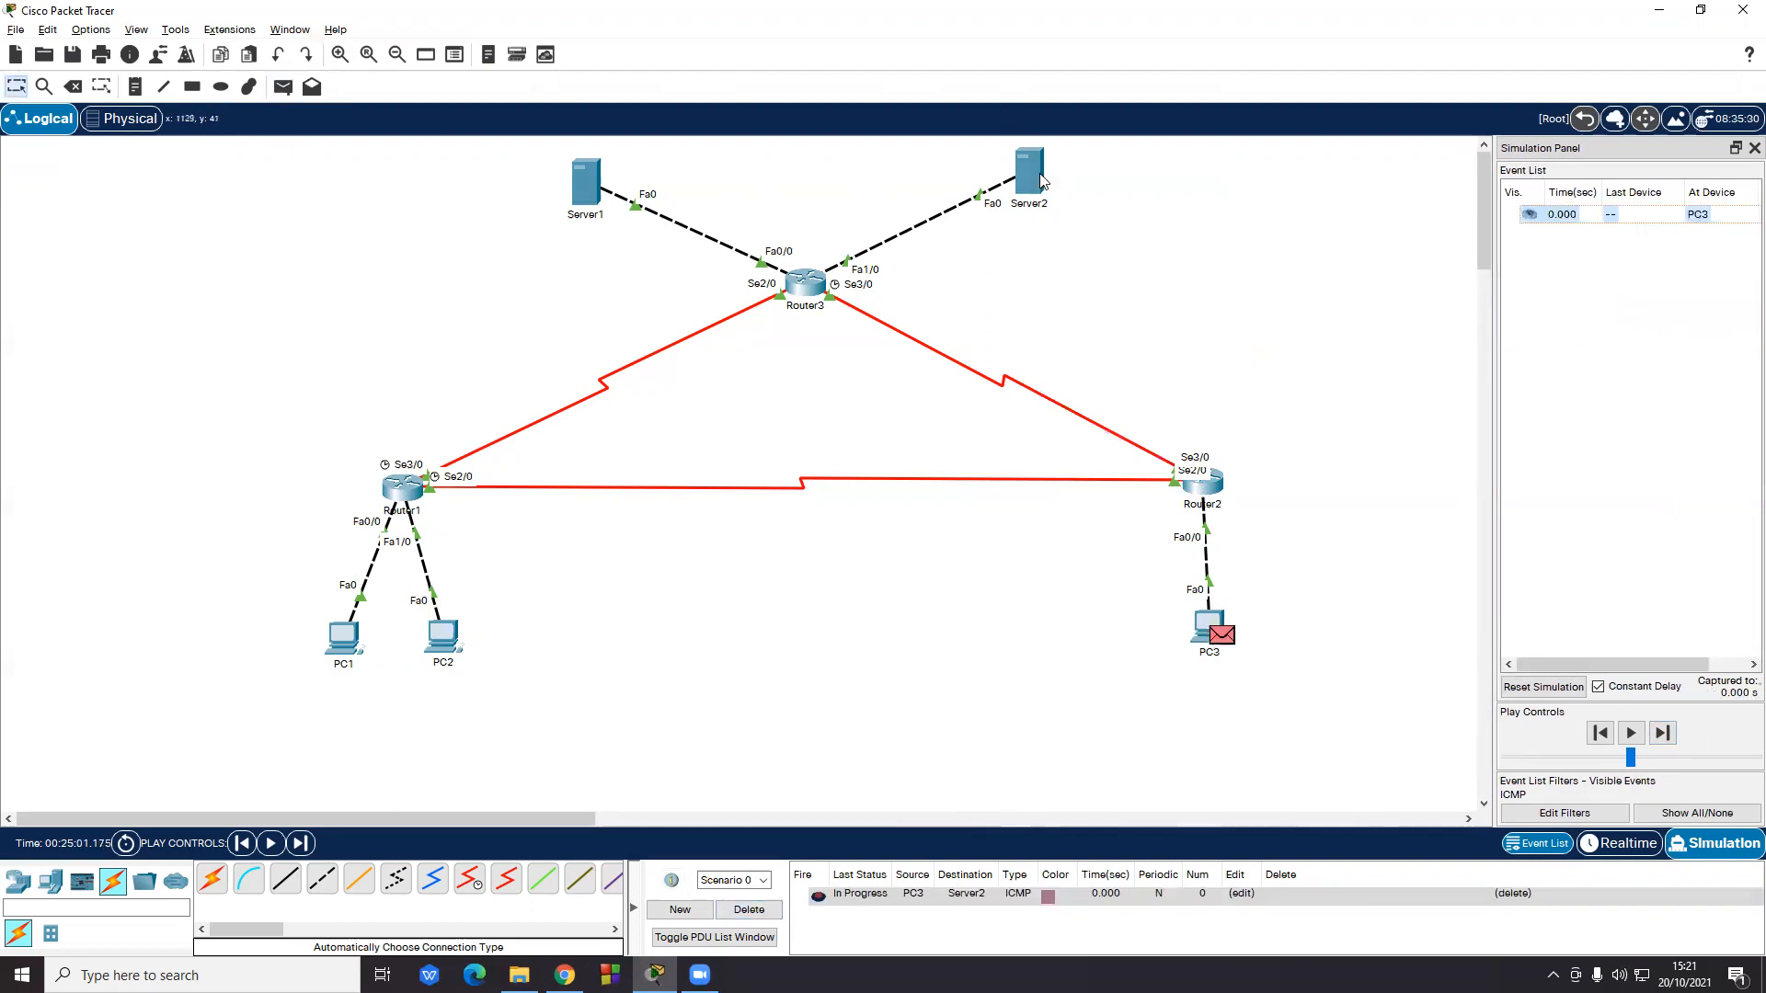
- Advance the simulation event by event to follow the PDU from PC3 to Server2 and back to PC3
left_click(1673, 740)
left_click(1665, 733)
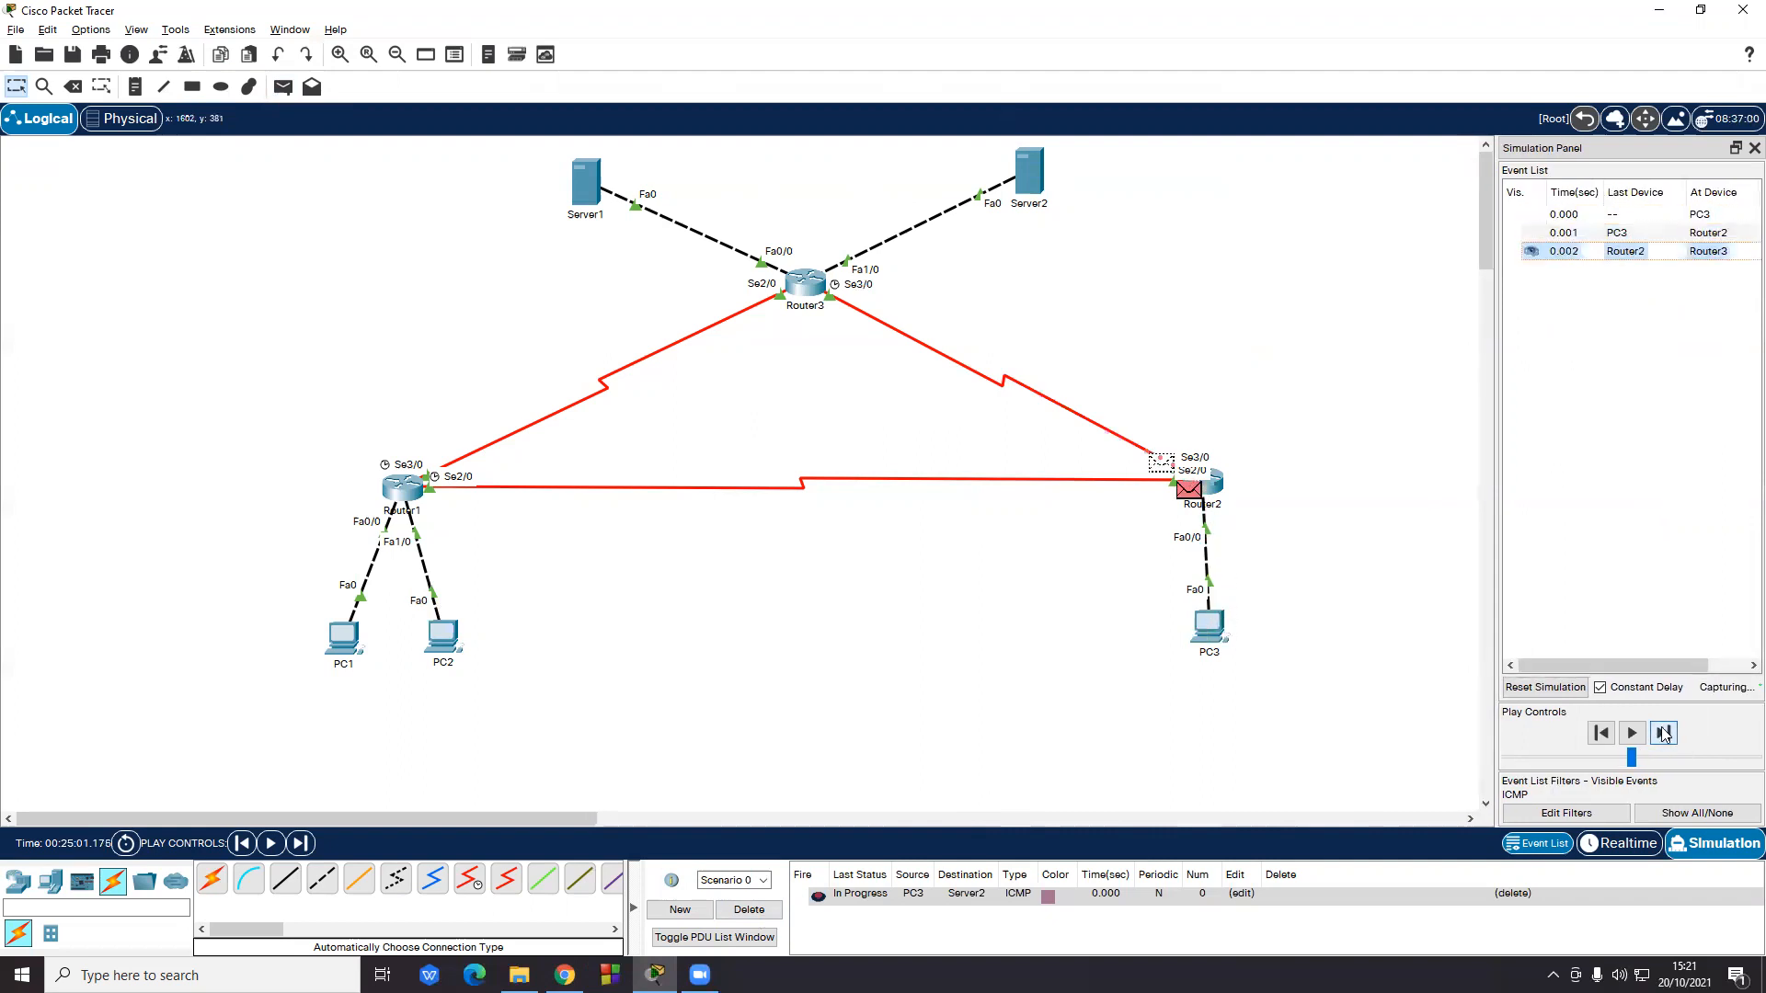
left_click(1665, 733)
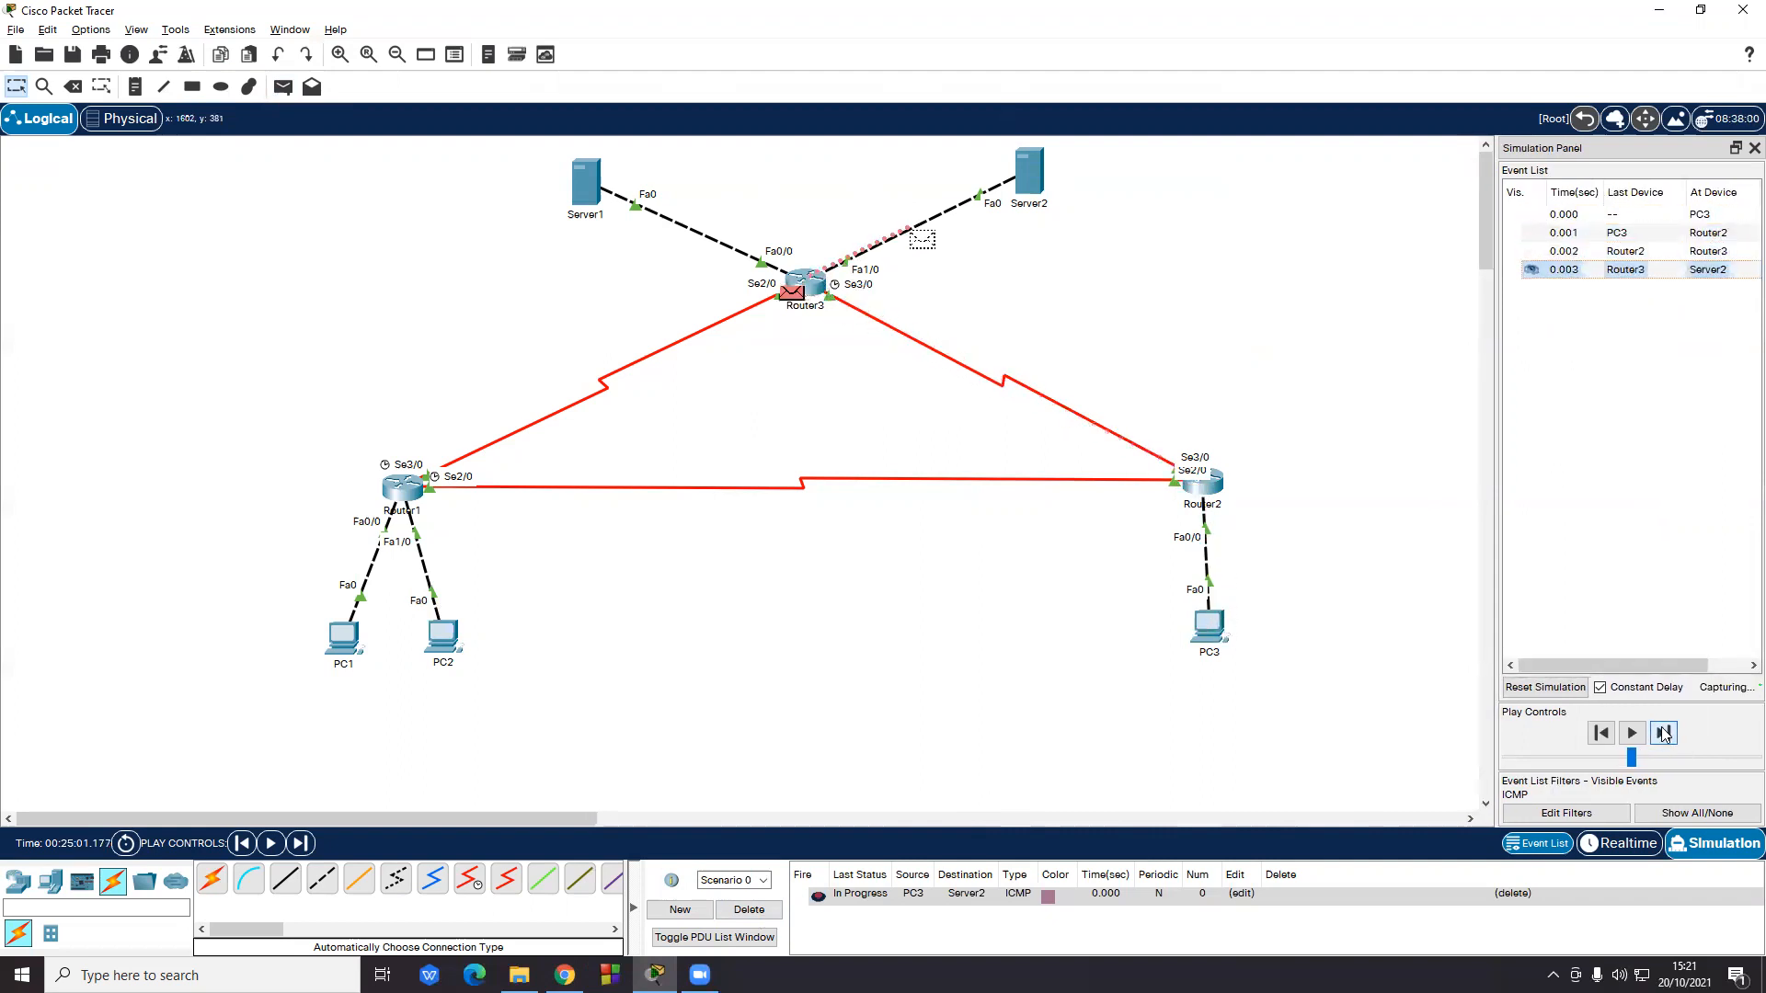
left_click(1665, 734)
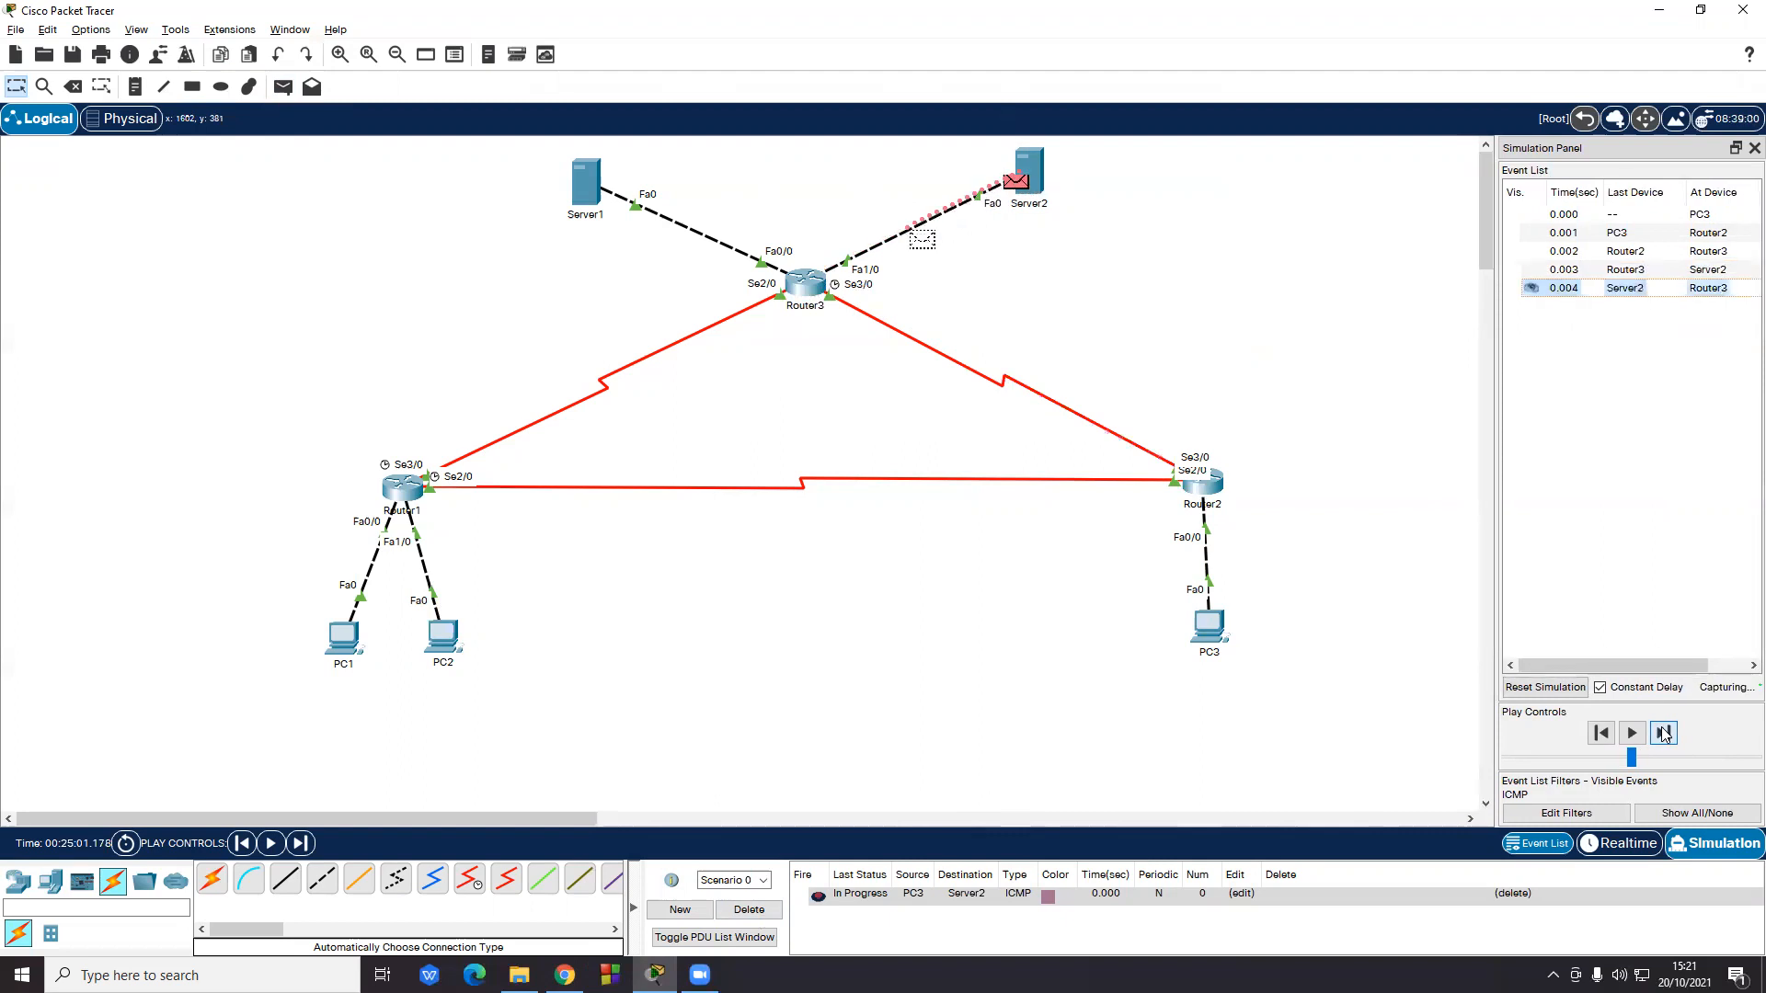
left_click(1665, 733)
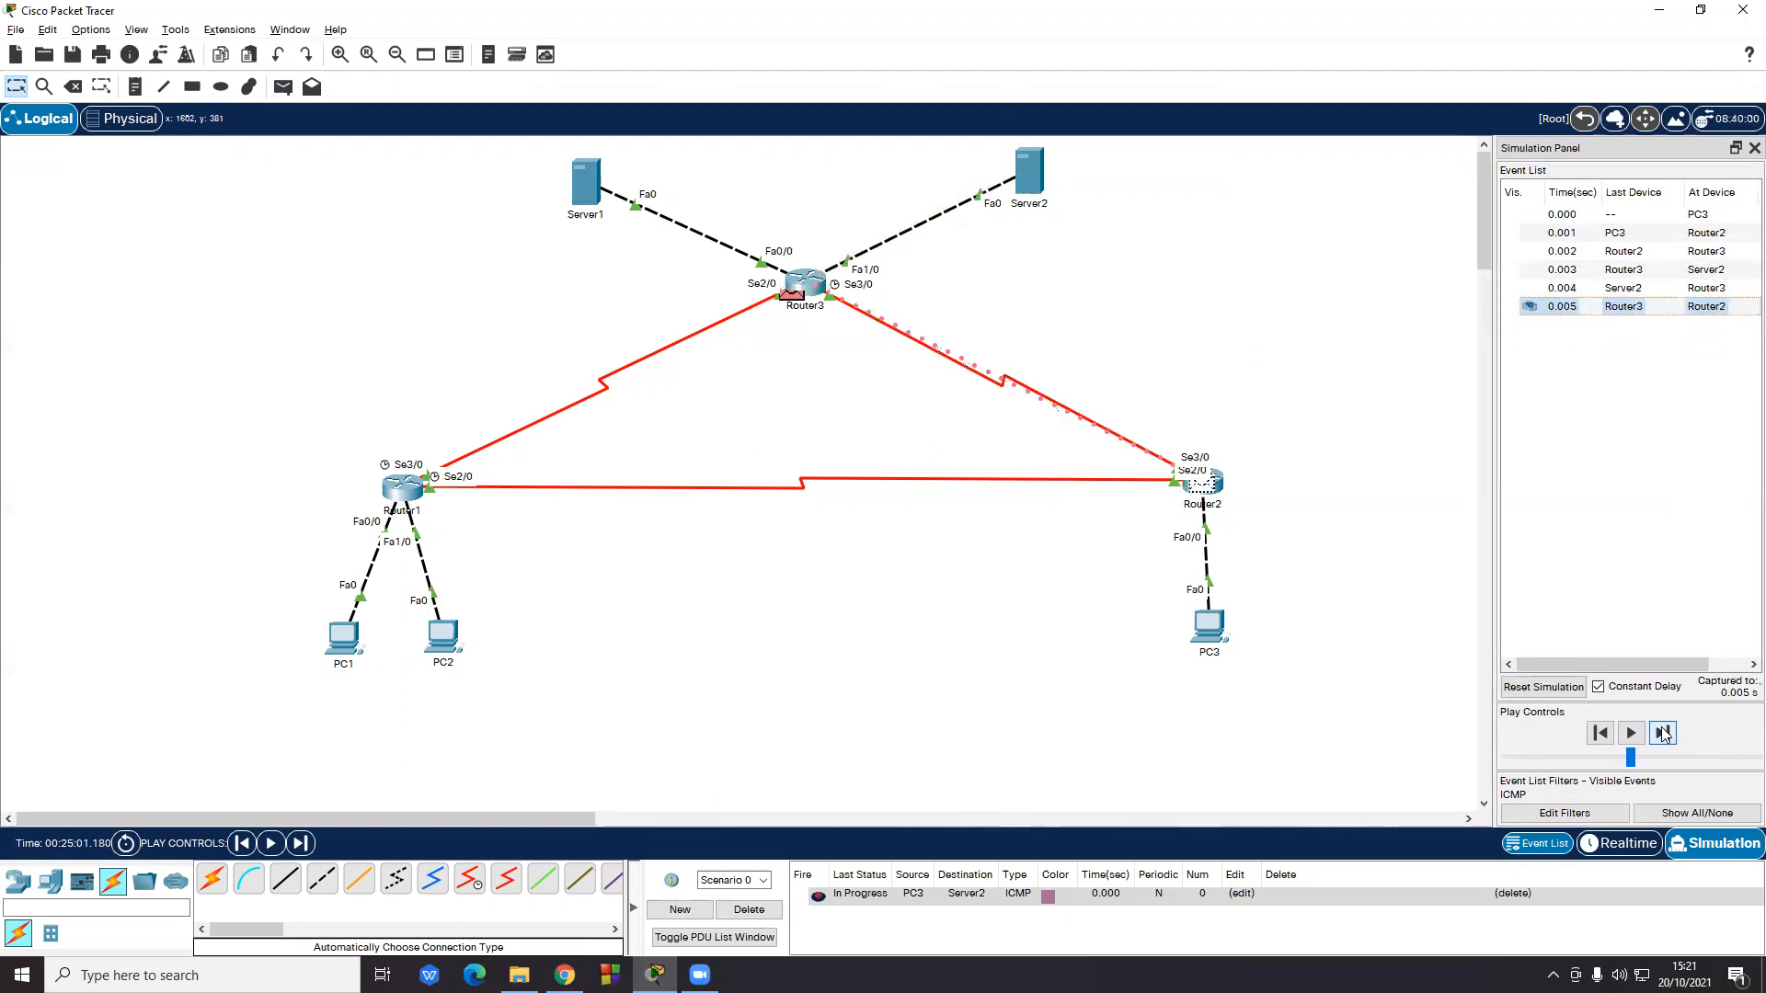
left_click(1666, 736)
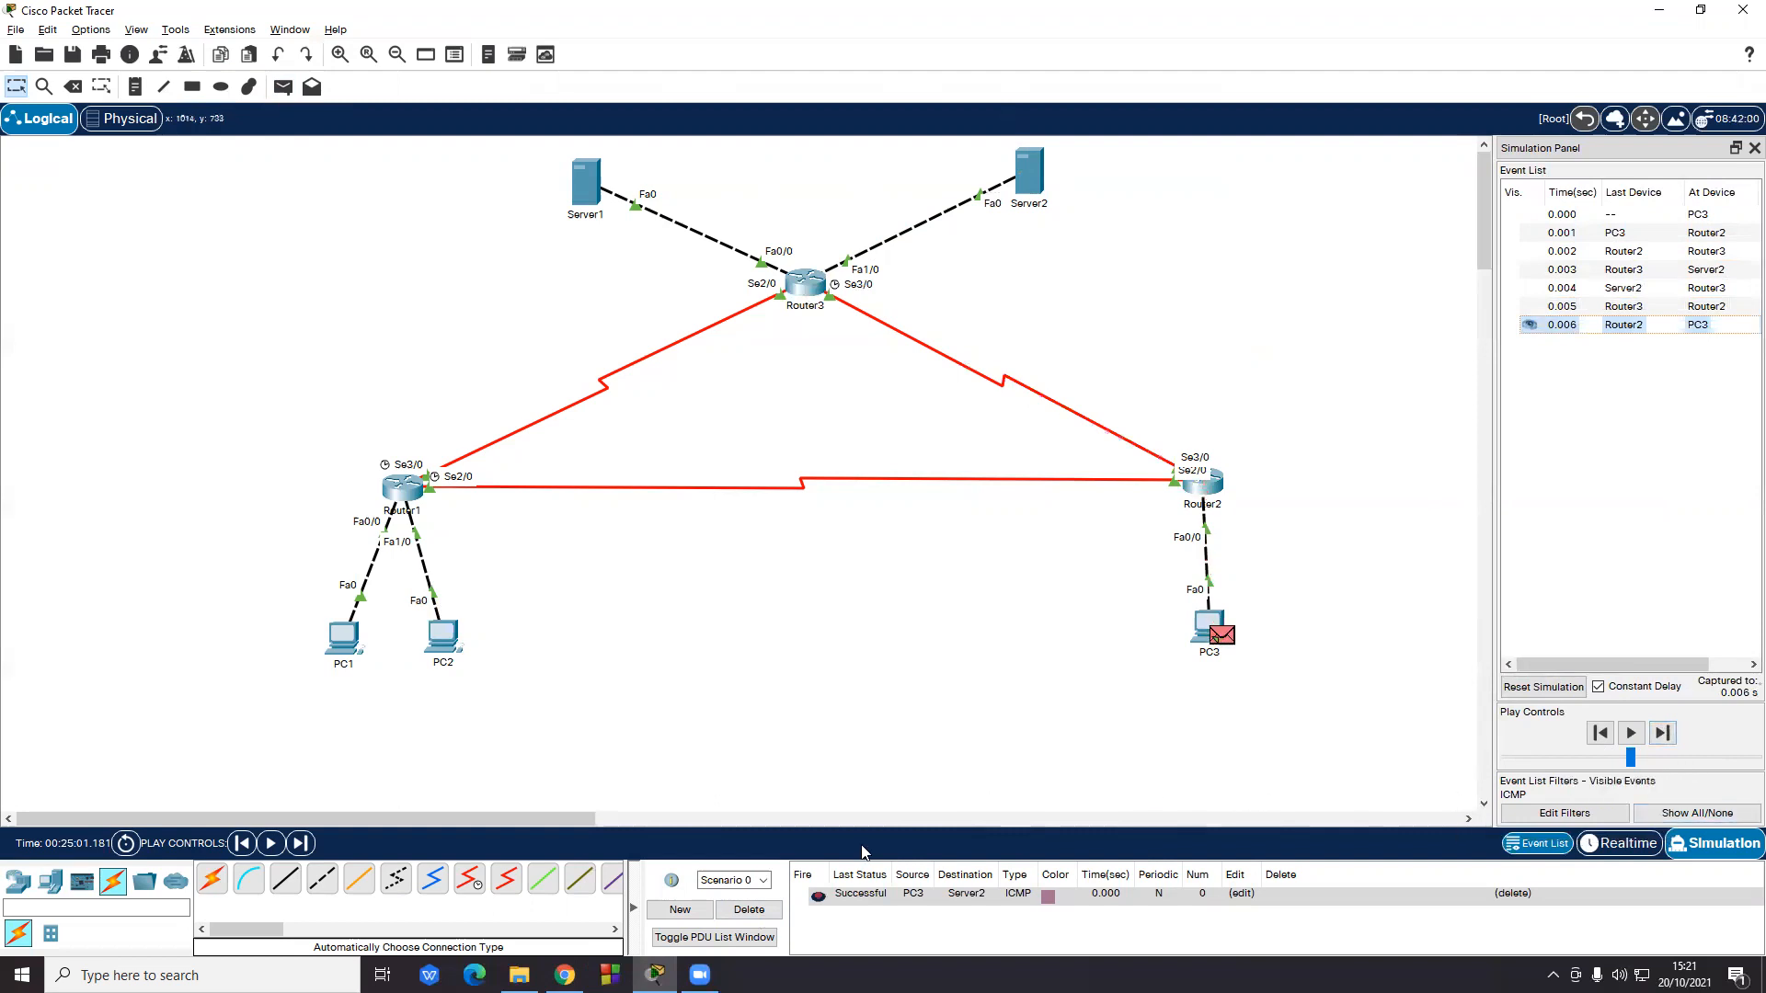
- Check the scenario list in Chrome, then in Packet Tracer replace the PC3-to-Server2 scenario with a simple PDU from Server1 to Server2
left_click(564, 976)
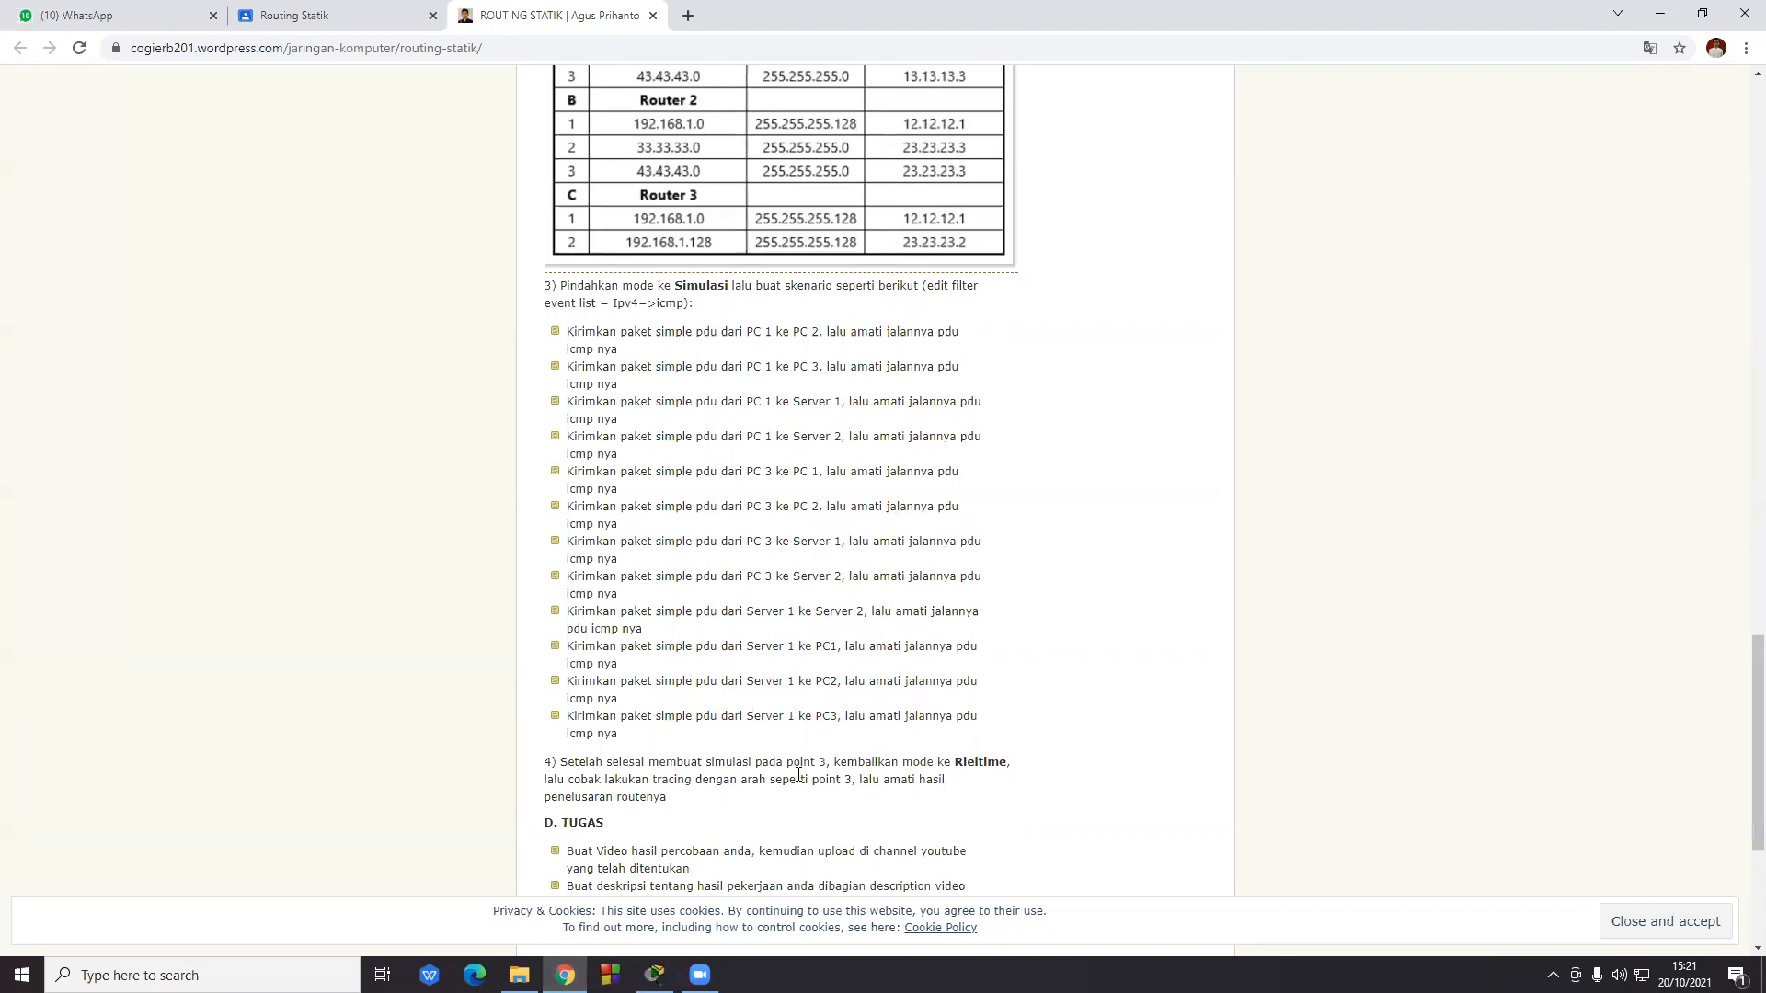
left_click(654, 976)
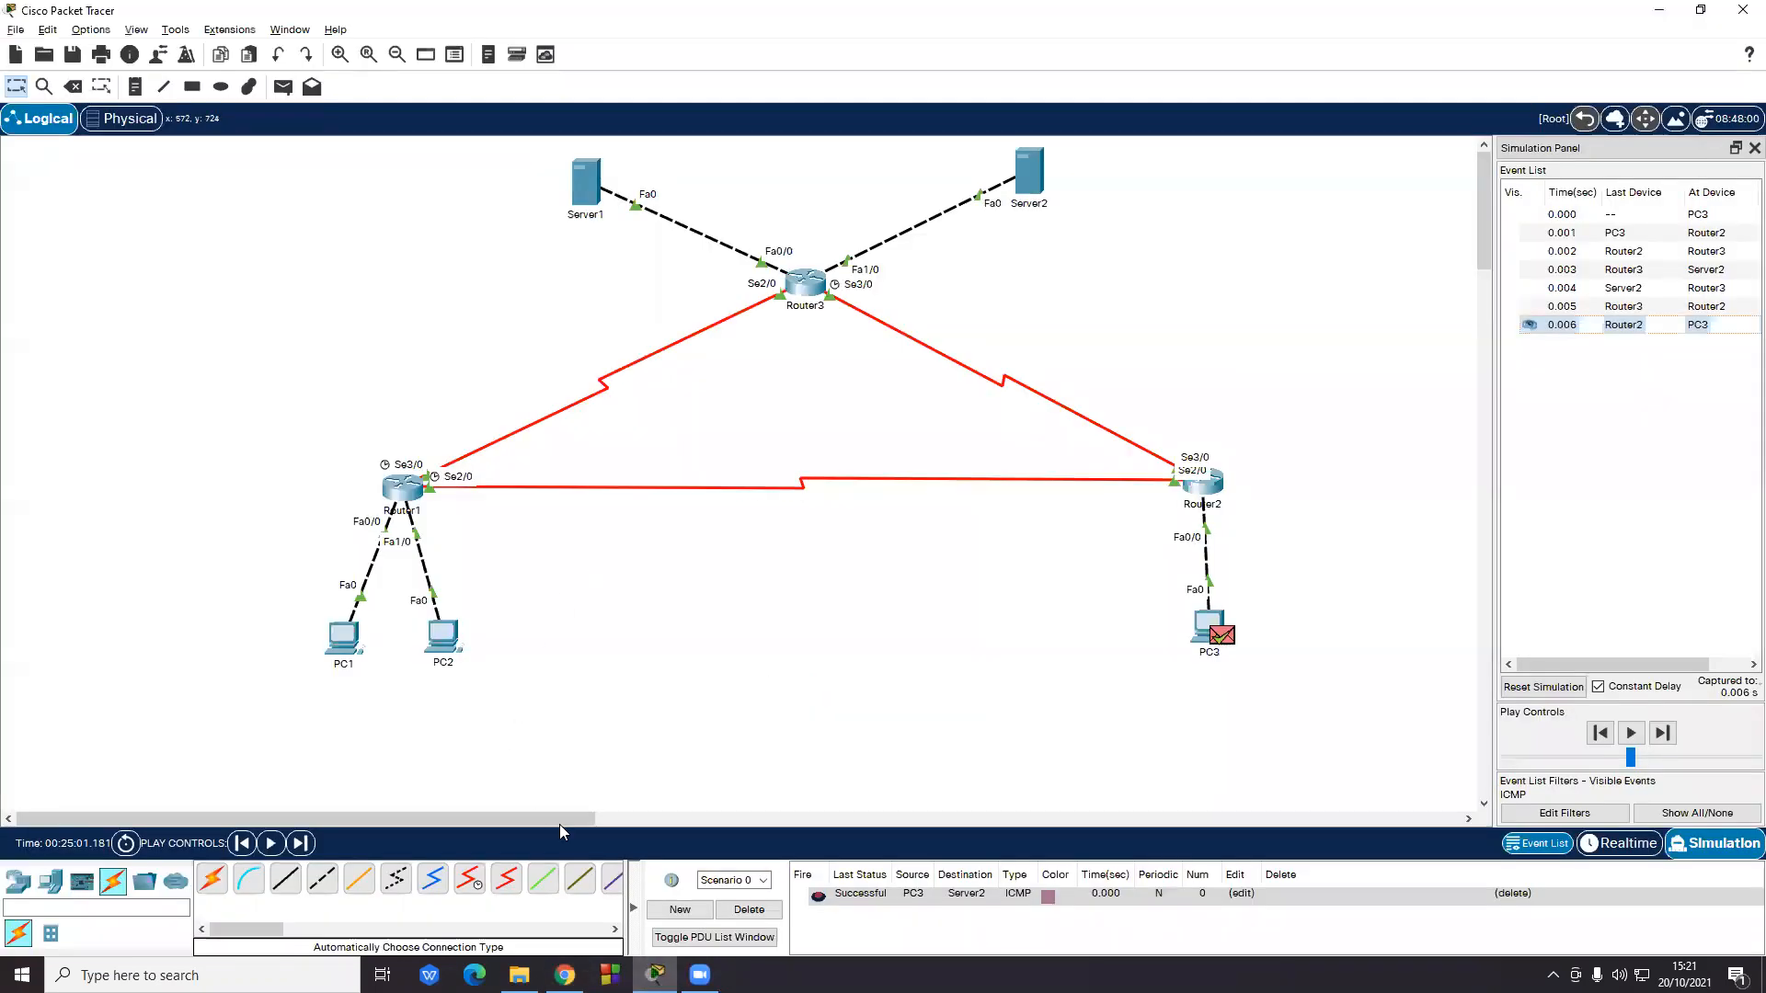
left_click(749, 910)
left_click(283, 87)
left_click(588, 184)
left_click(1029, 175)
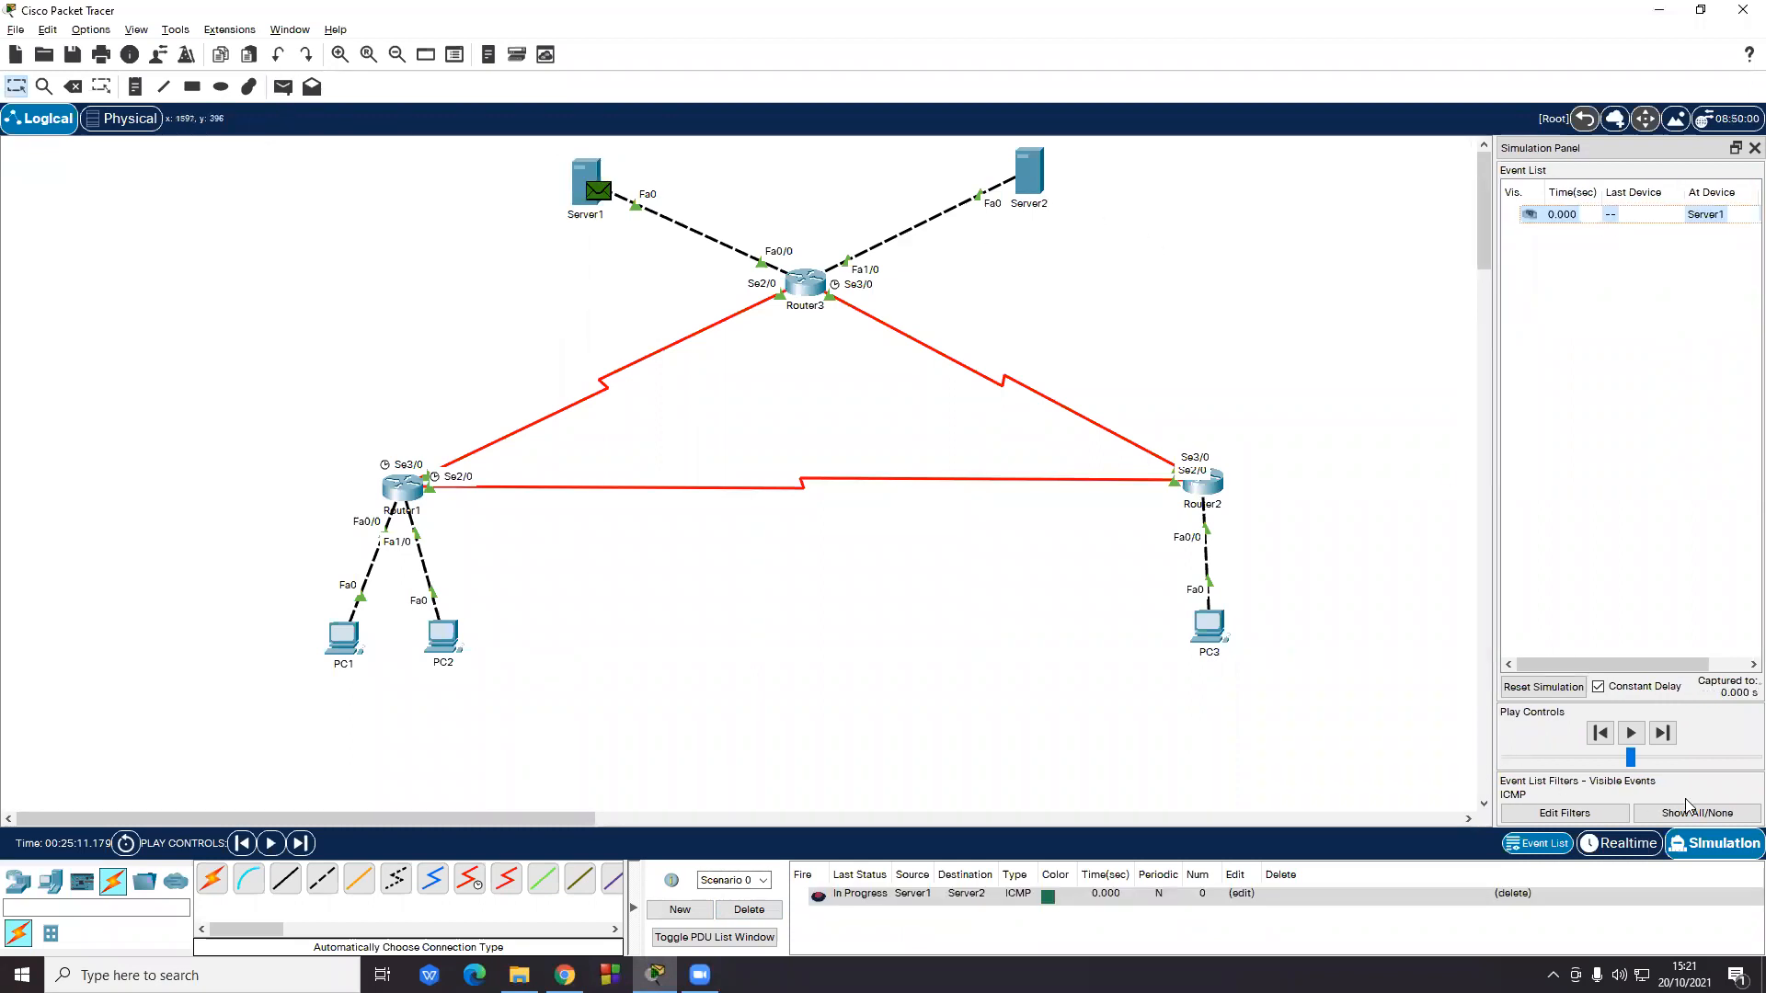
- Advance the simulation event by event to follow the PDU from Server1 to Server2 and back to Server1
left_click(1664, 733)
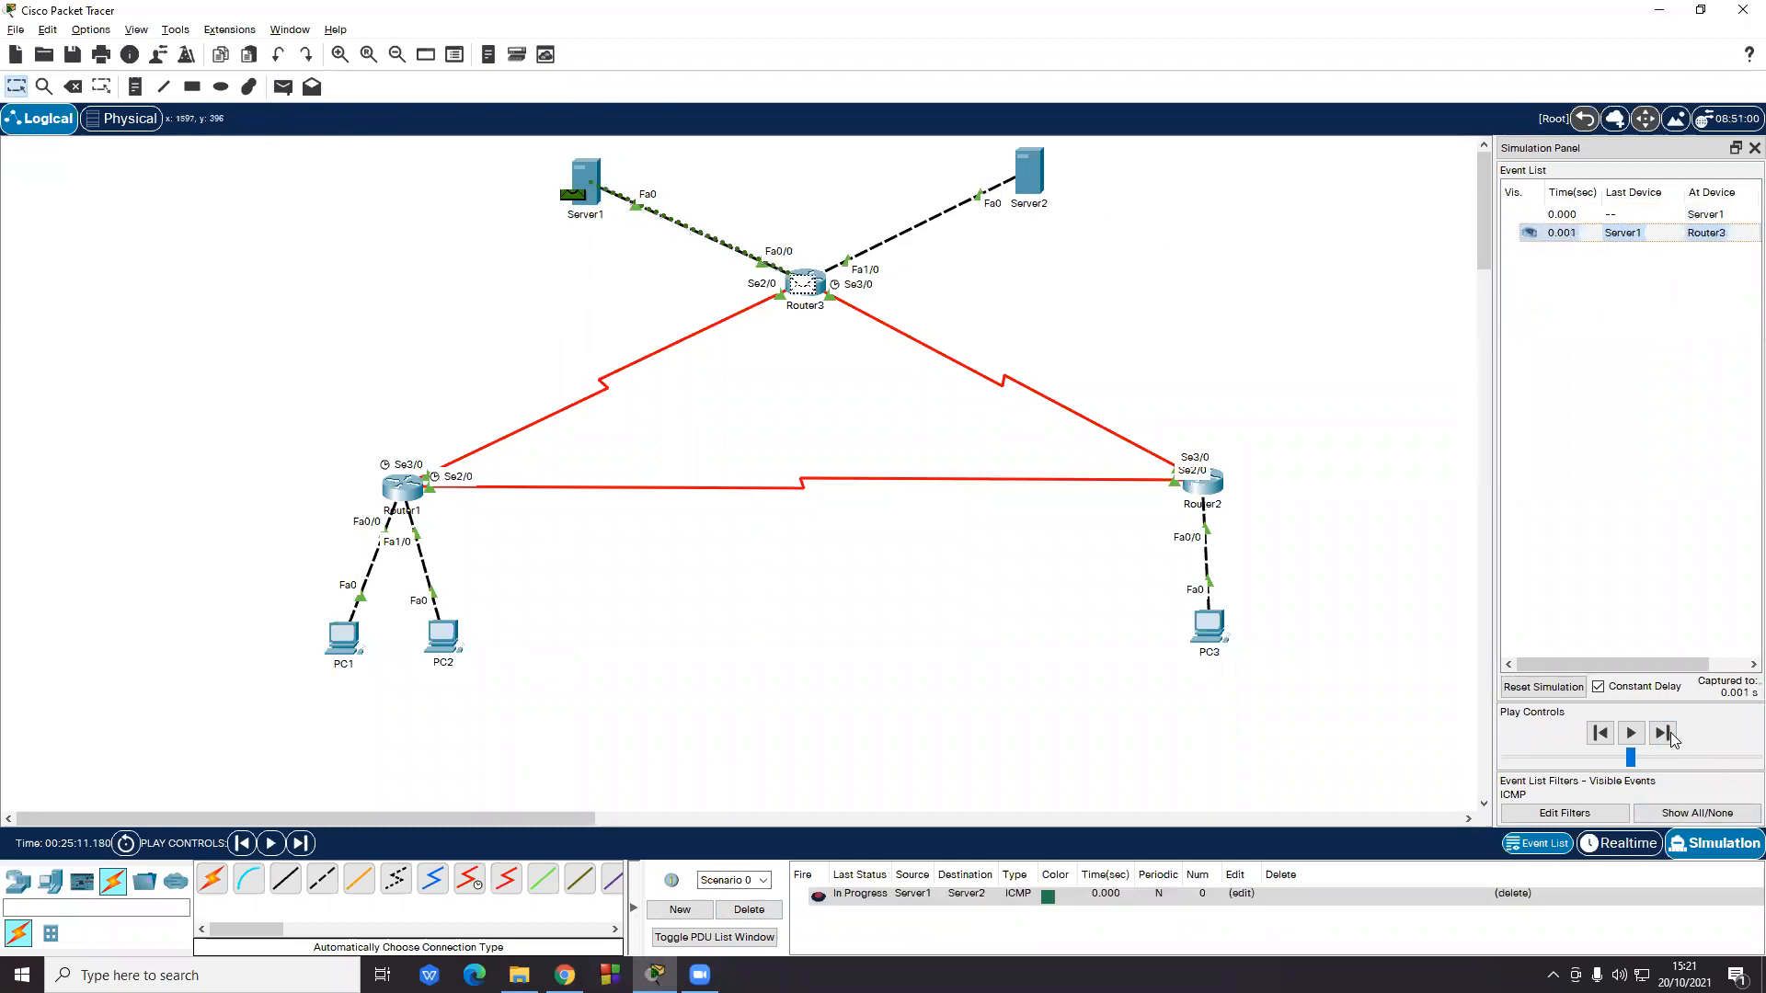
left_click(1664, 733)
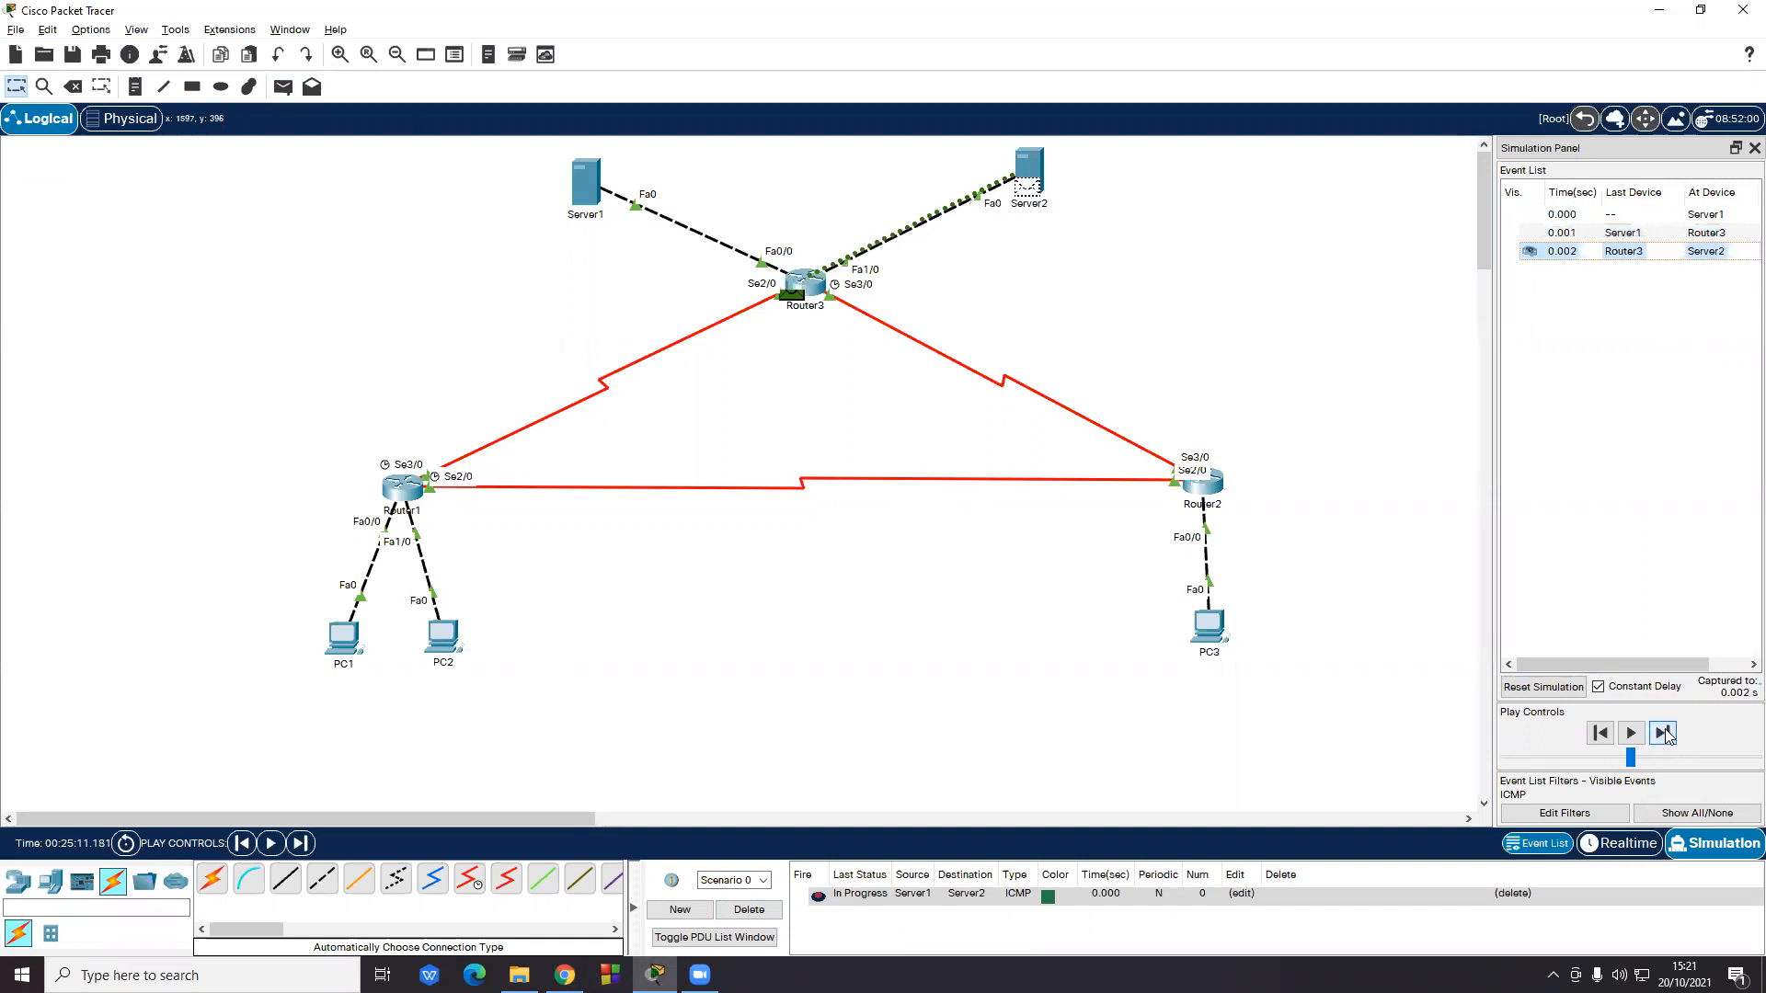
left_click(1664, 733)
left_click(1664, 734)
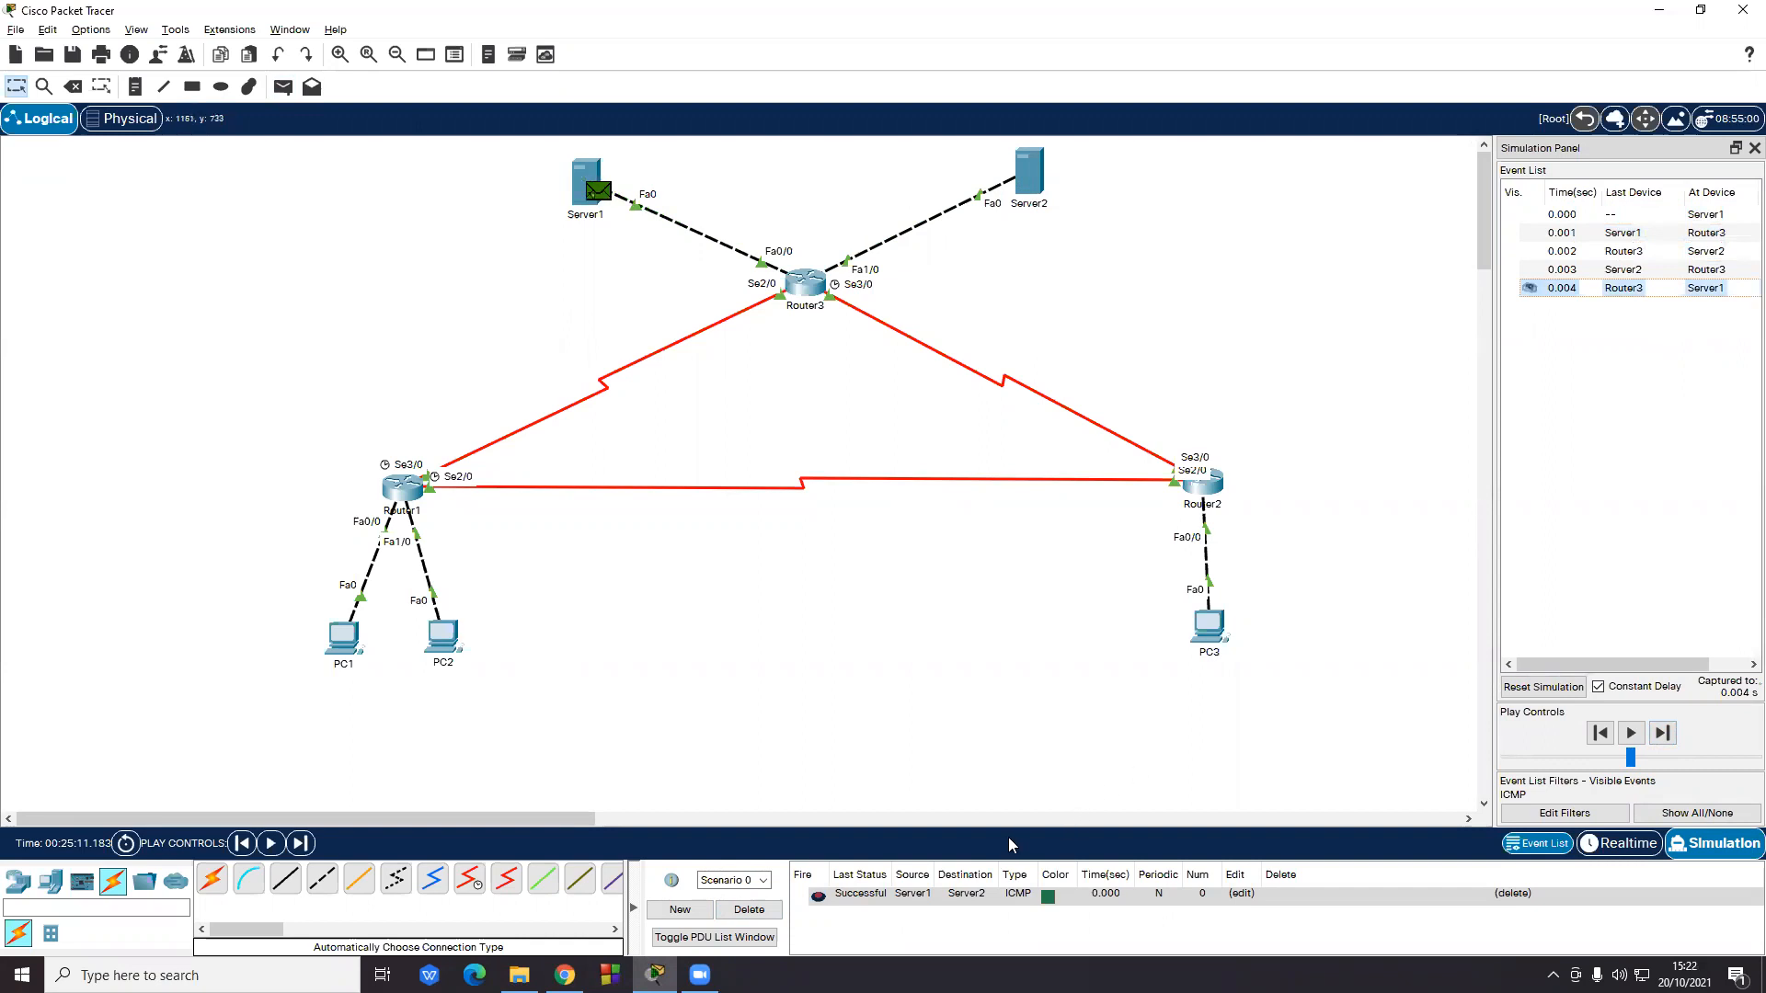
- Delete the Server1-to-Server2 scenario and add a simple PDU from Server1 to PC1
left_click(749, 910)
left_click(283, 87)
left_click(588, 184)
left_click(346, 637)
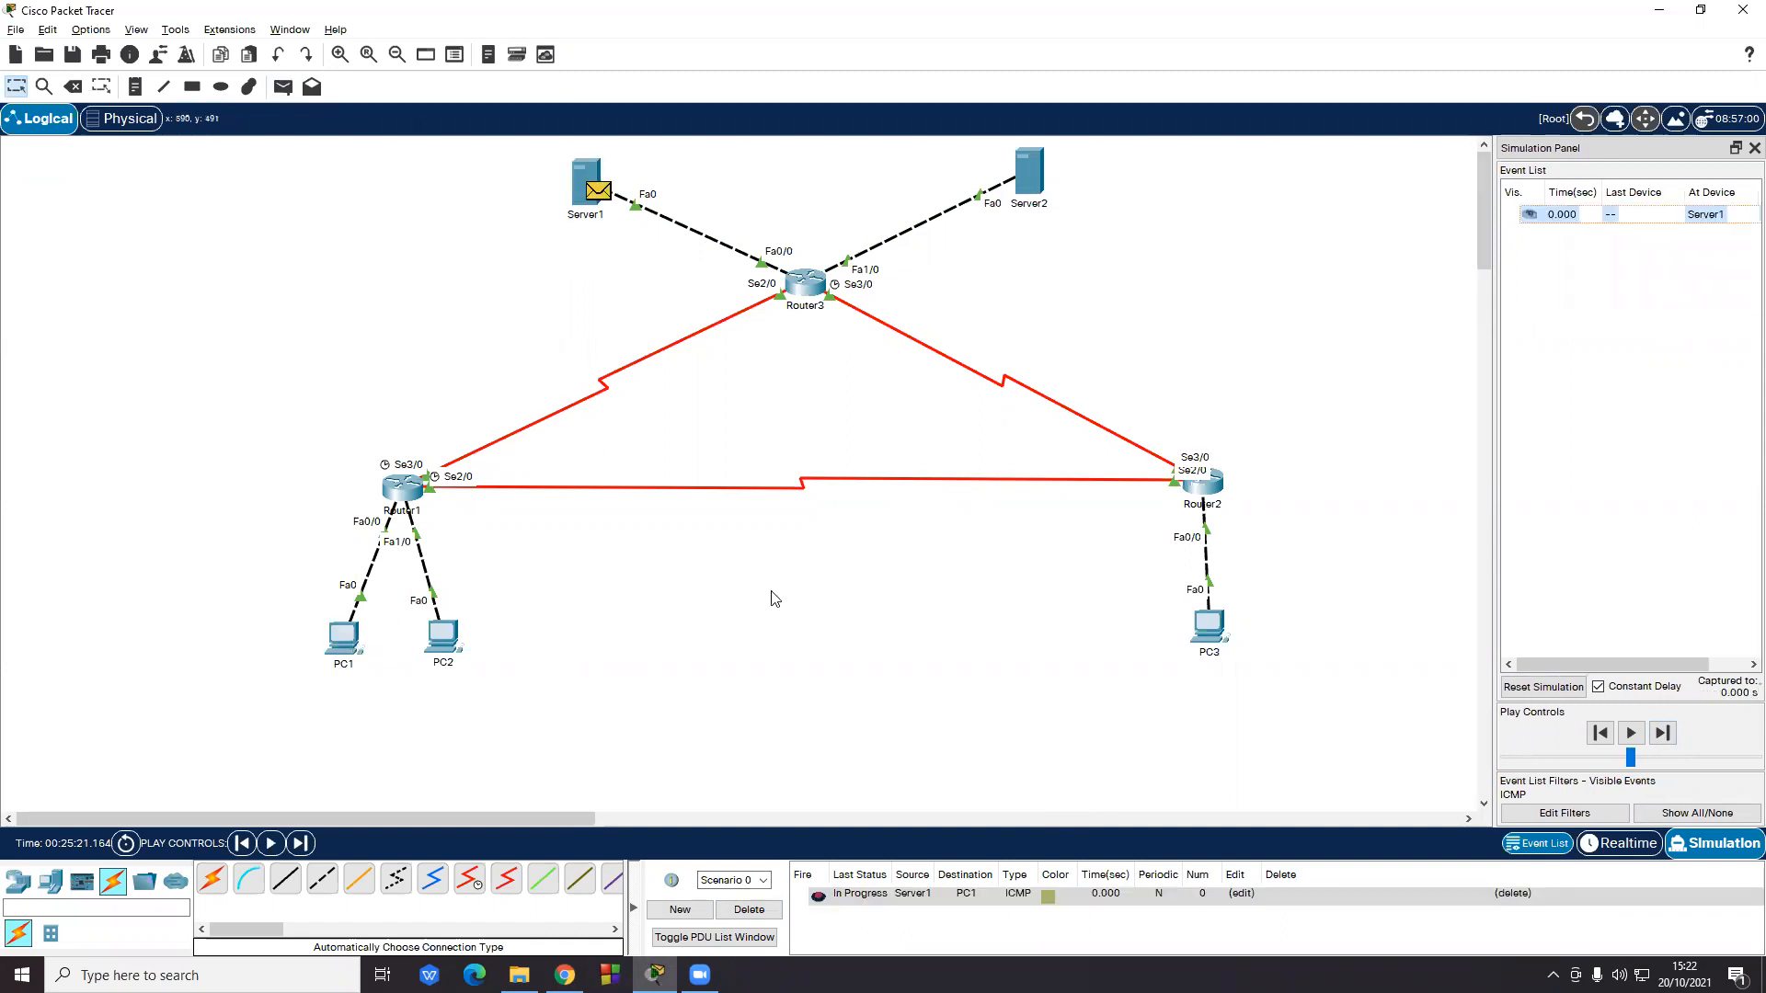
- Advance the simulation event by event to follow the PDU from Server1 to PC1 and back to Server1
left_click(1663, 733)
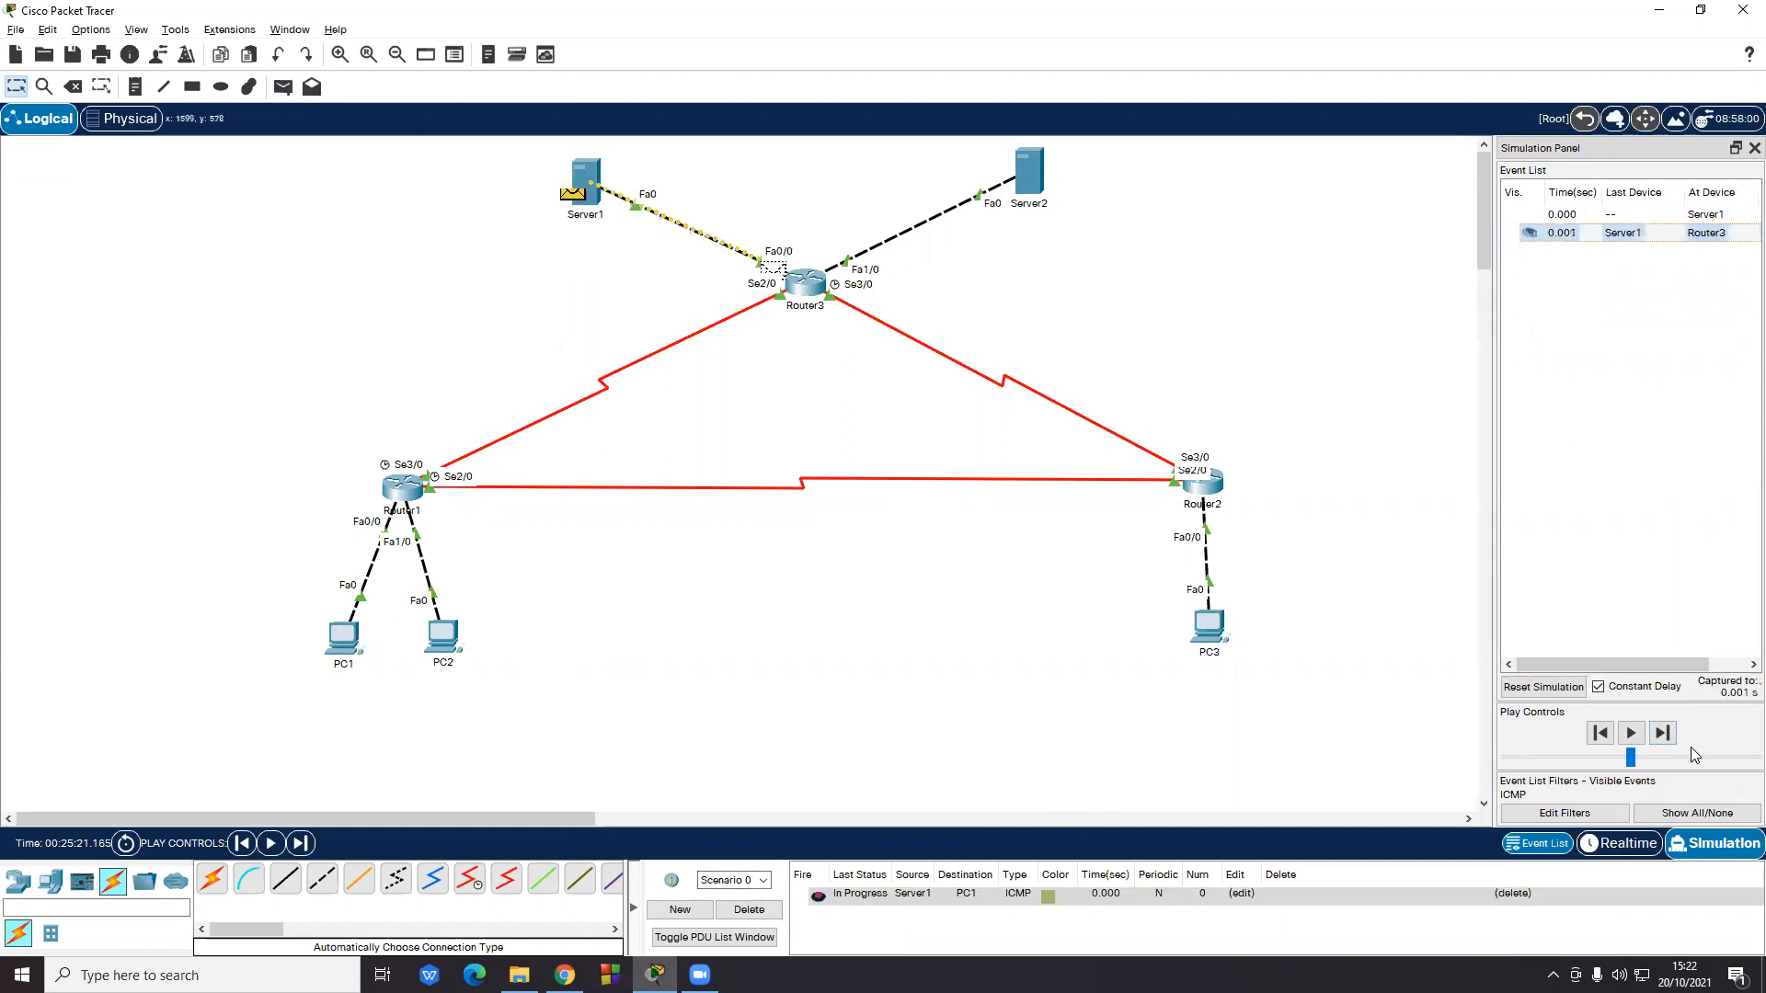
left_click(1663, 733)
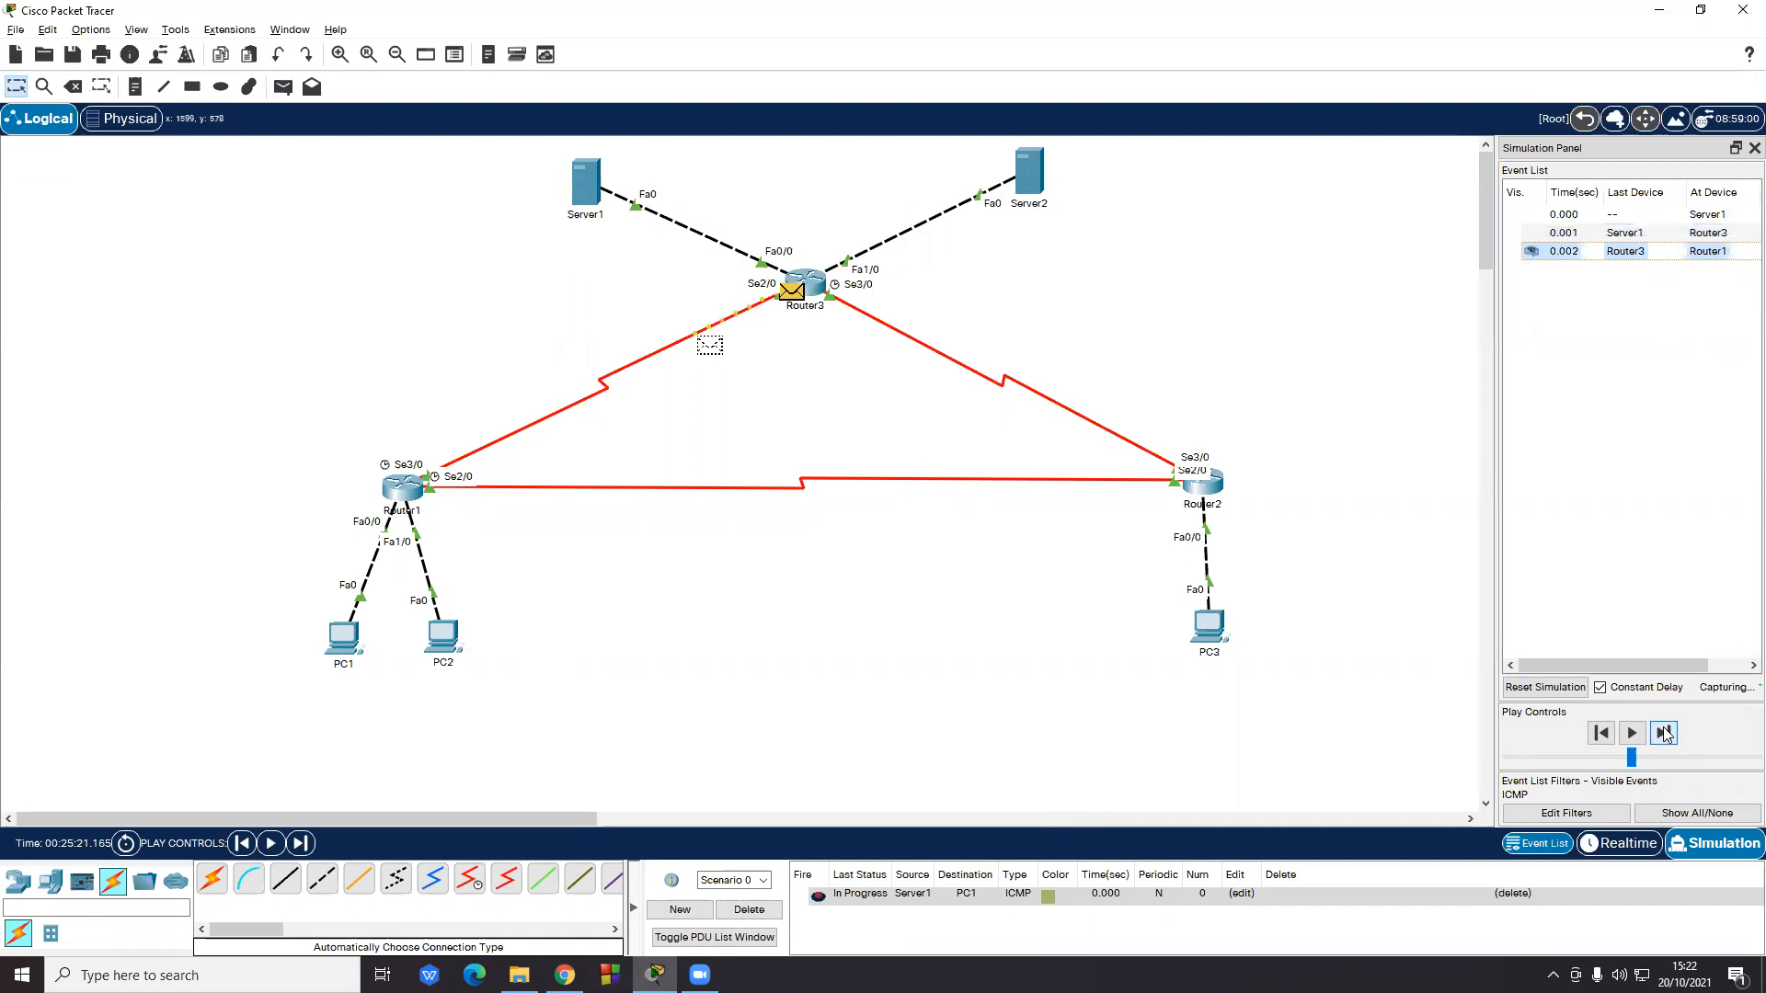
left_click(1662, 733)
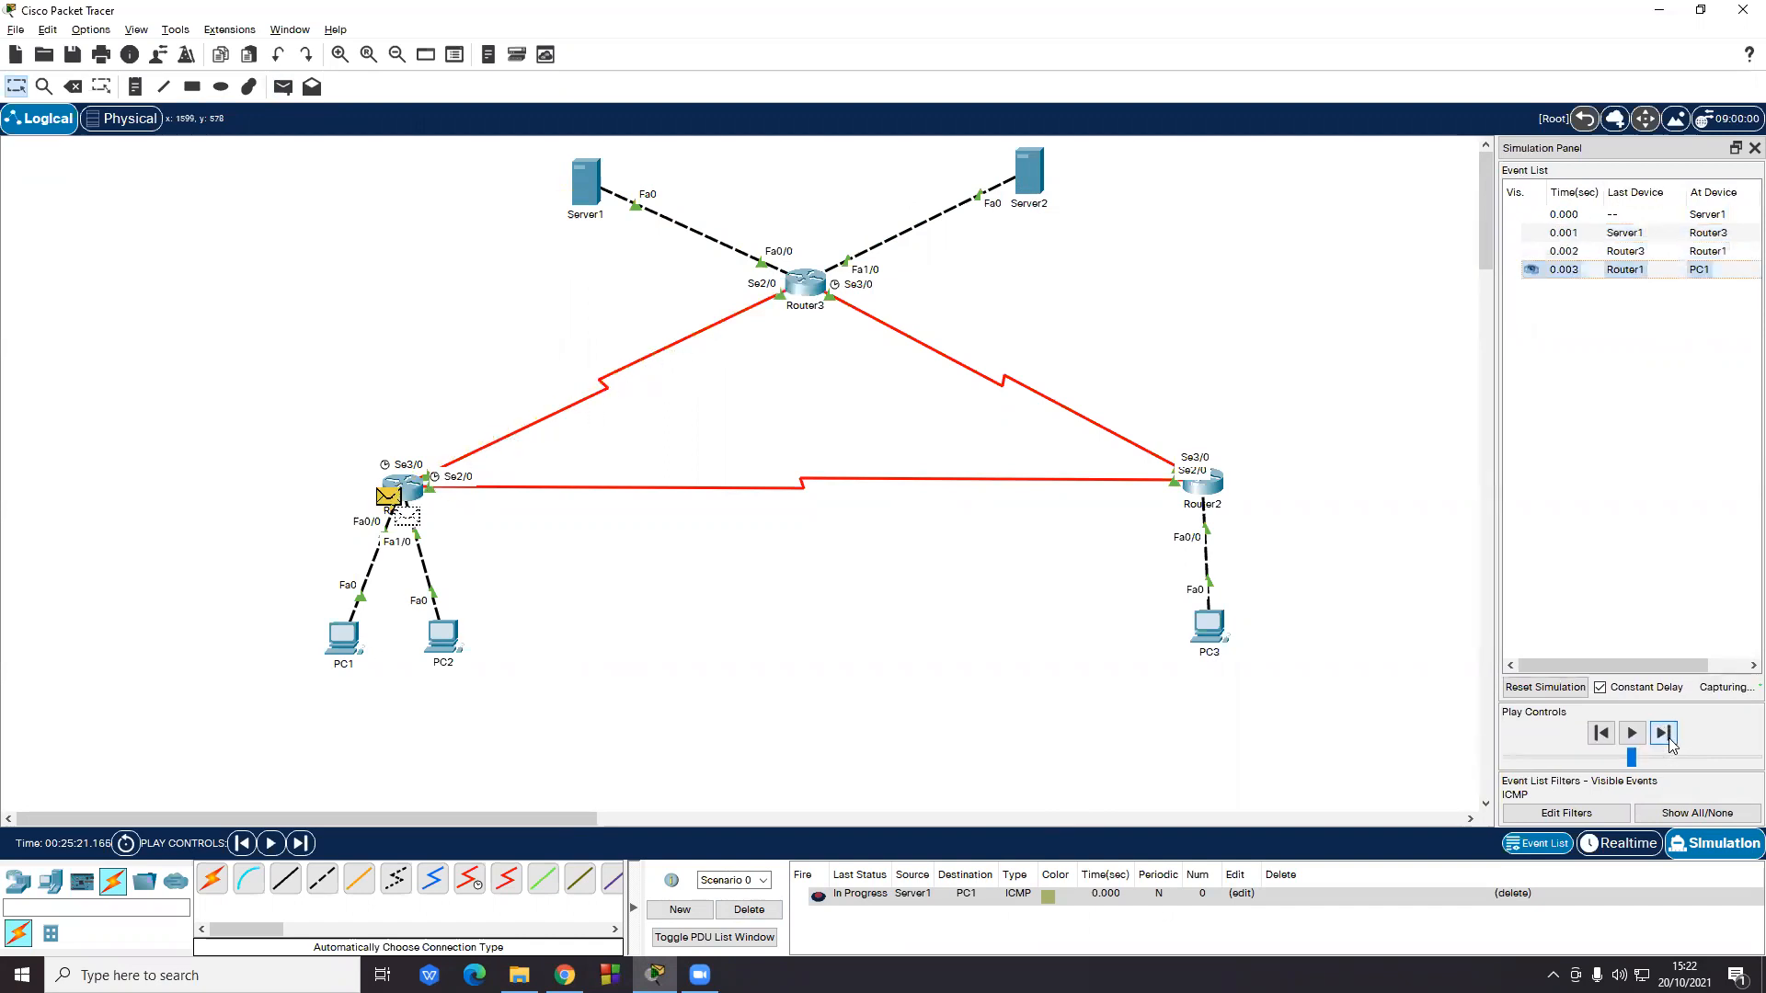
left_click(1662, 733)
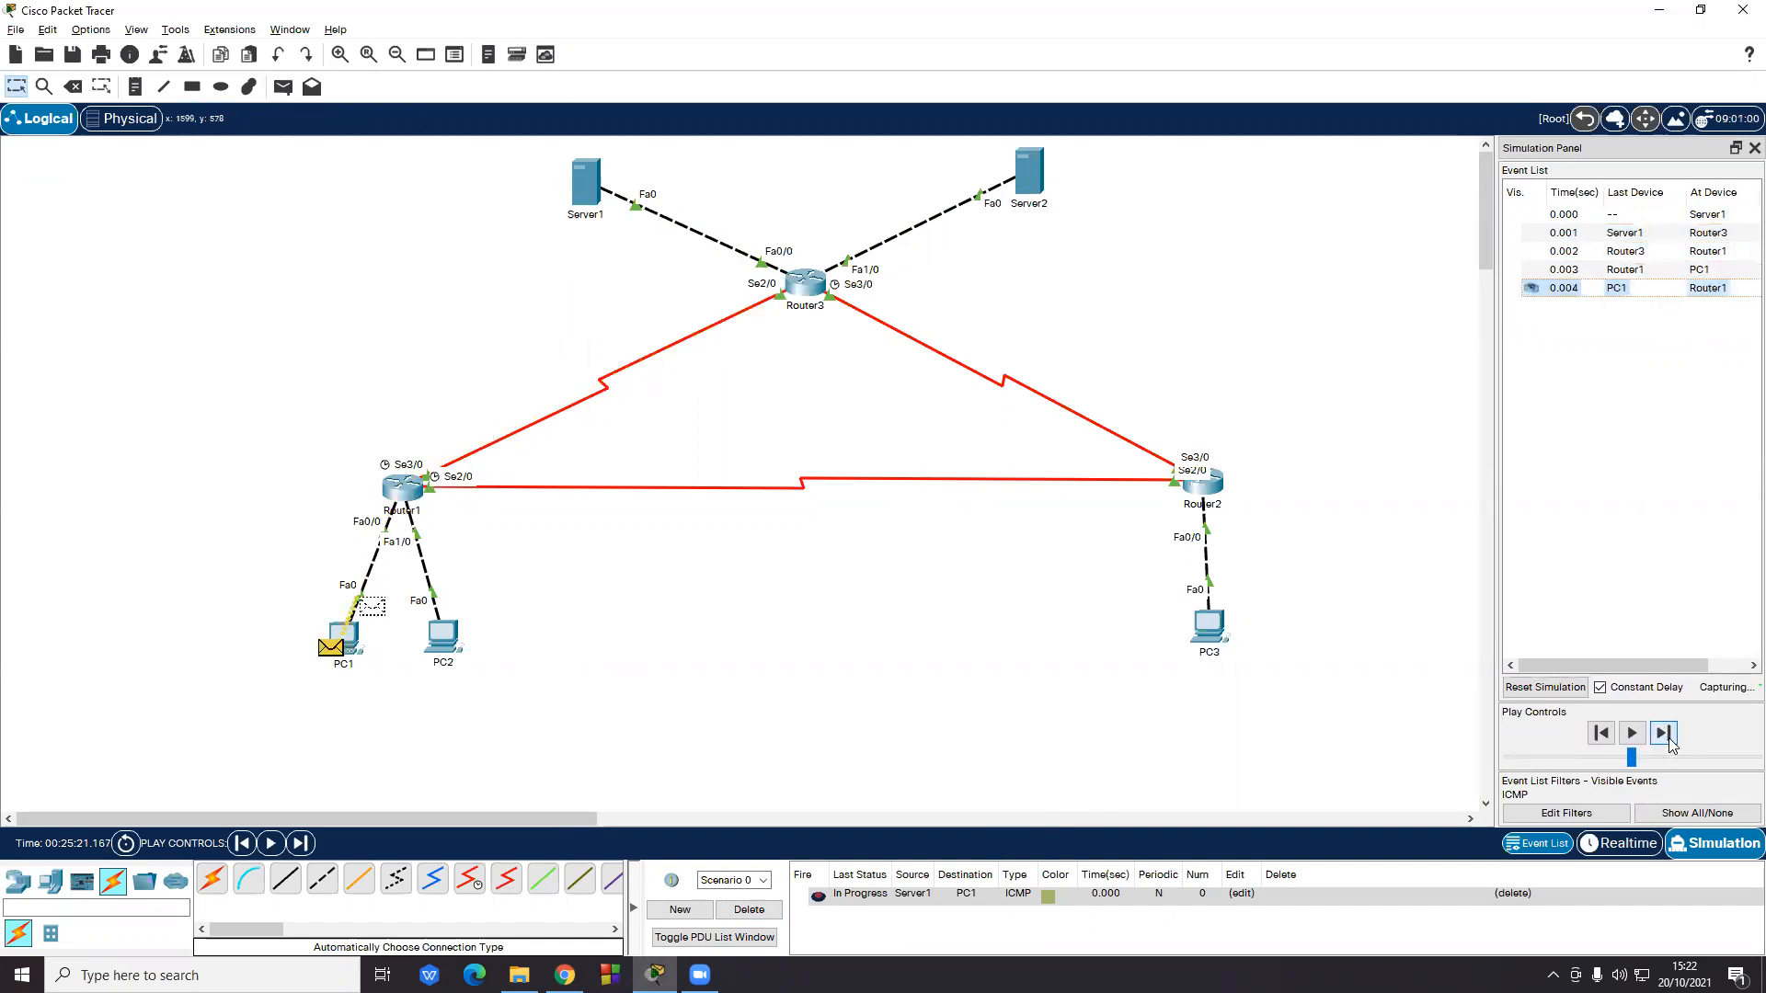
left_click(1662, 733)
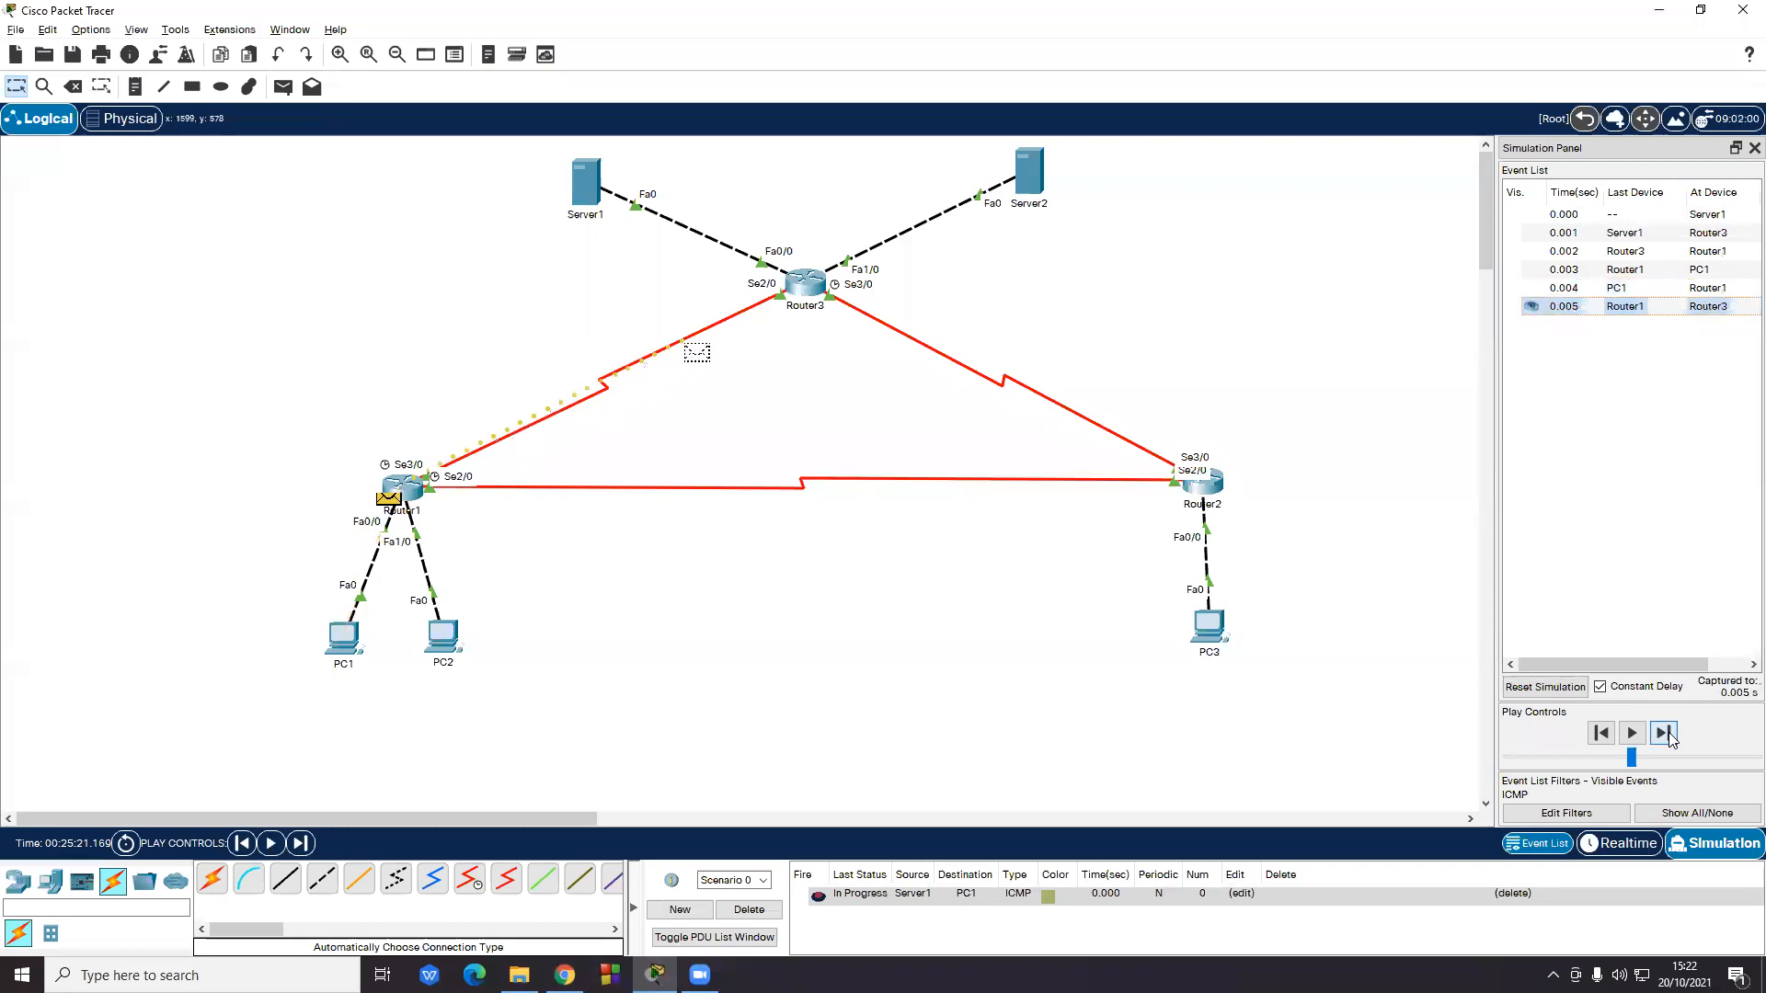
left_click(1667, 734)
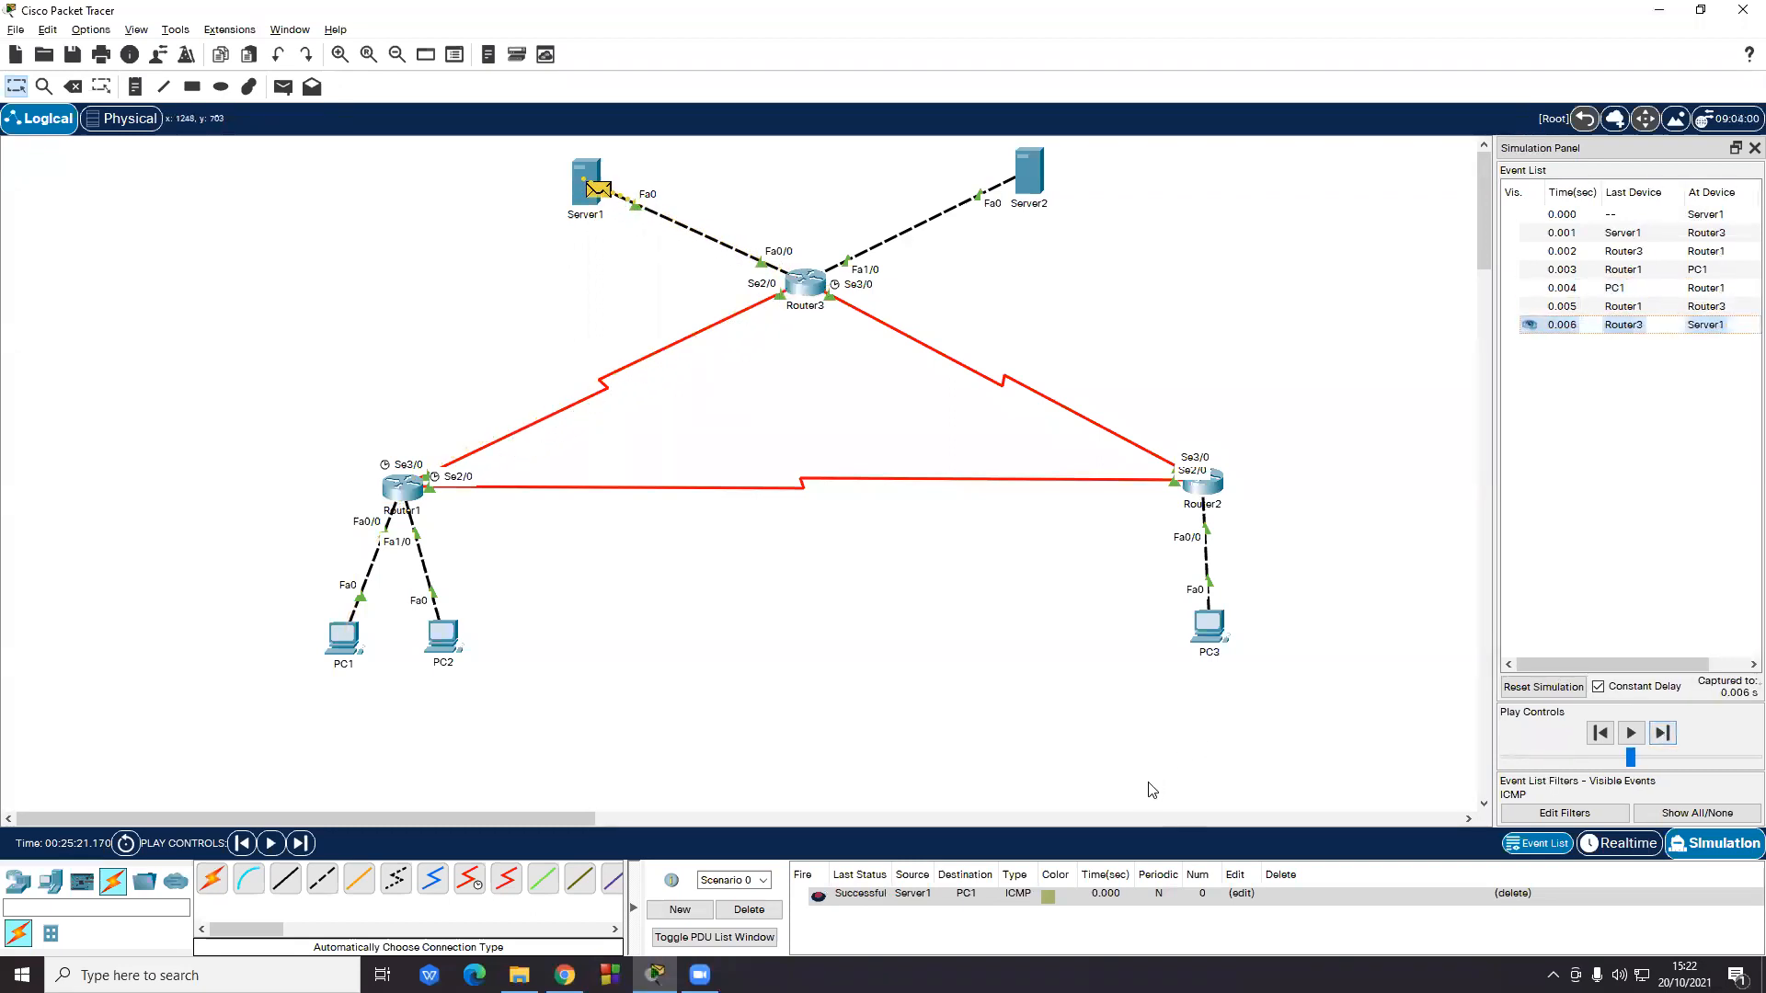
- Delete the Server1-to-PC1 scenario and add a simple PDU from Server1 to PC2
left_click(748, 910)
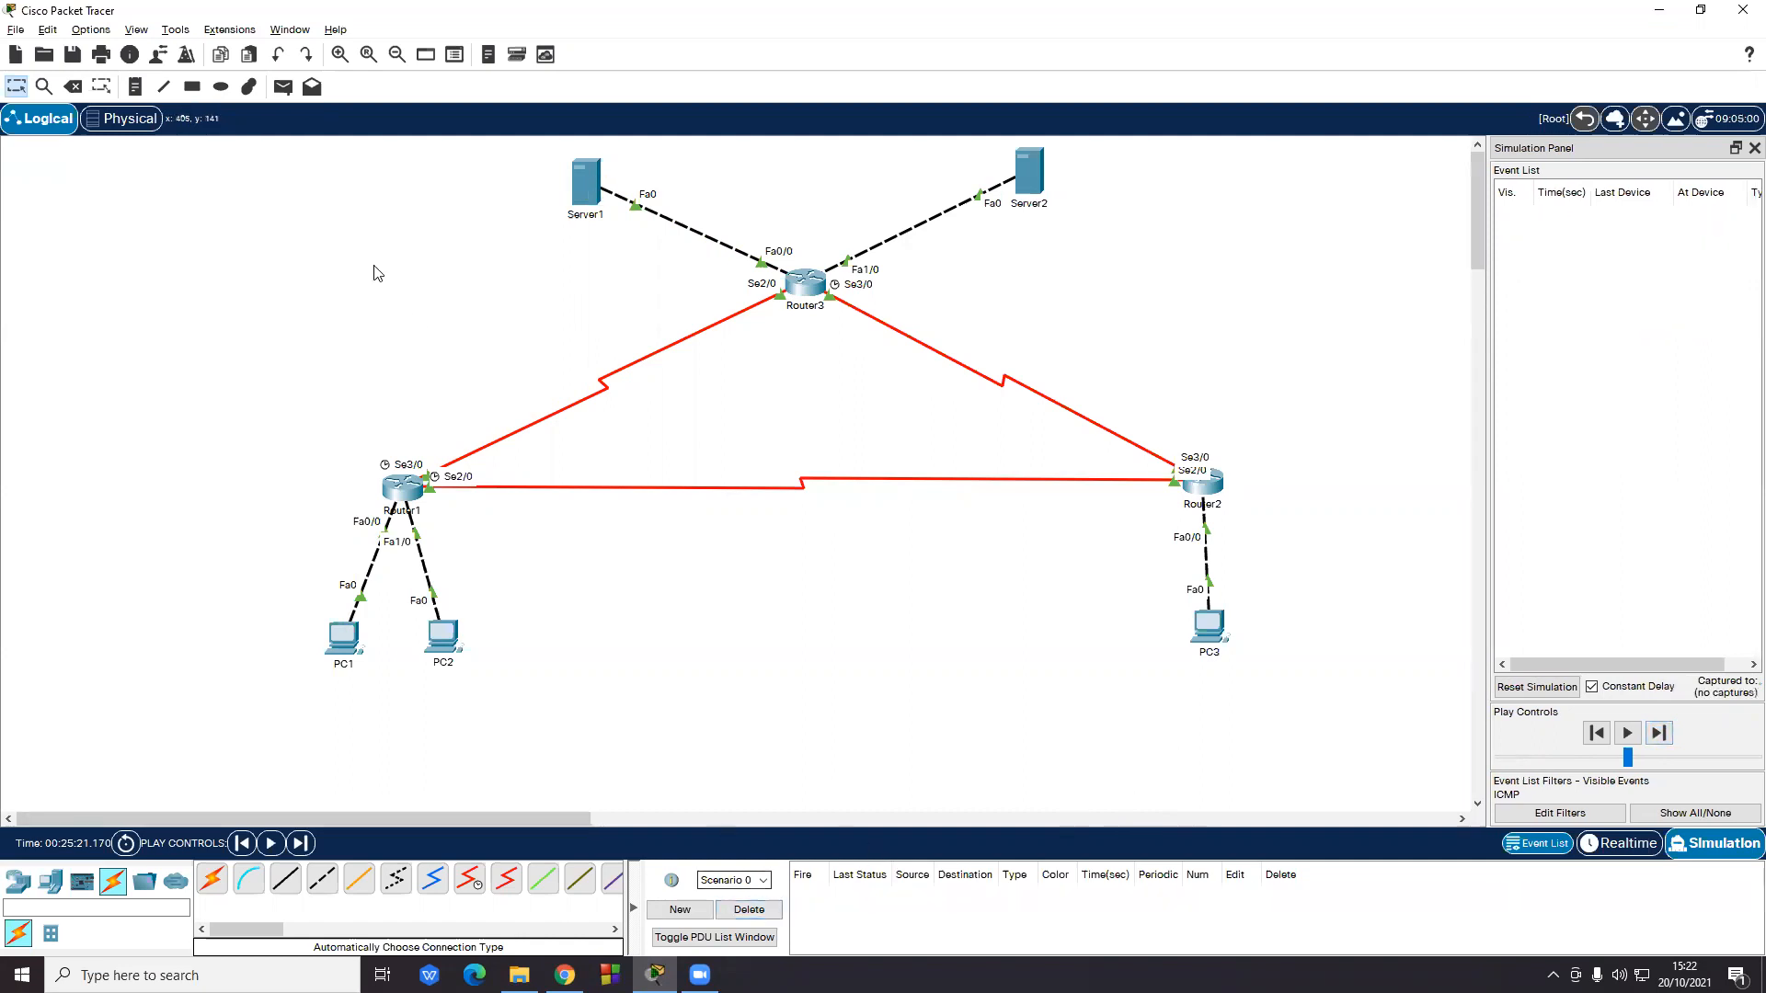
left_click(585, 171)
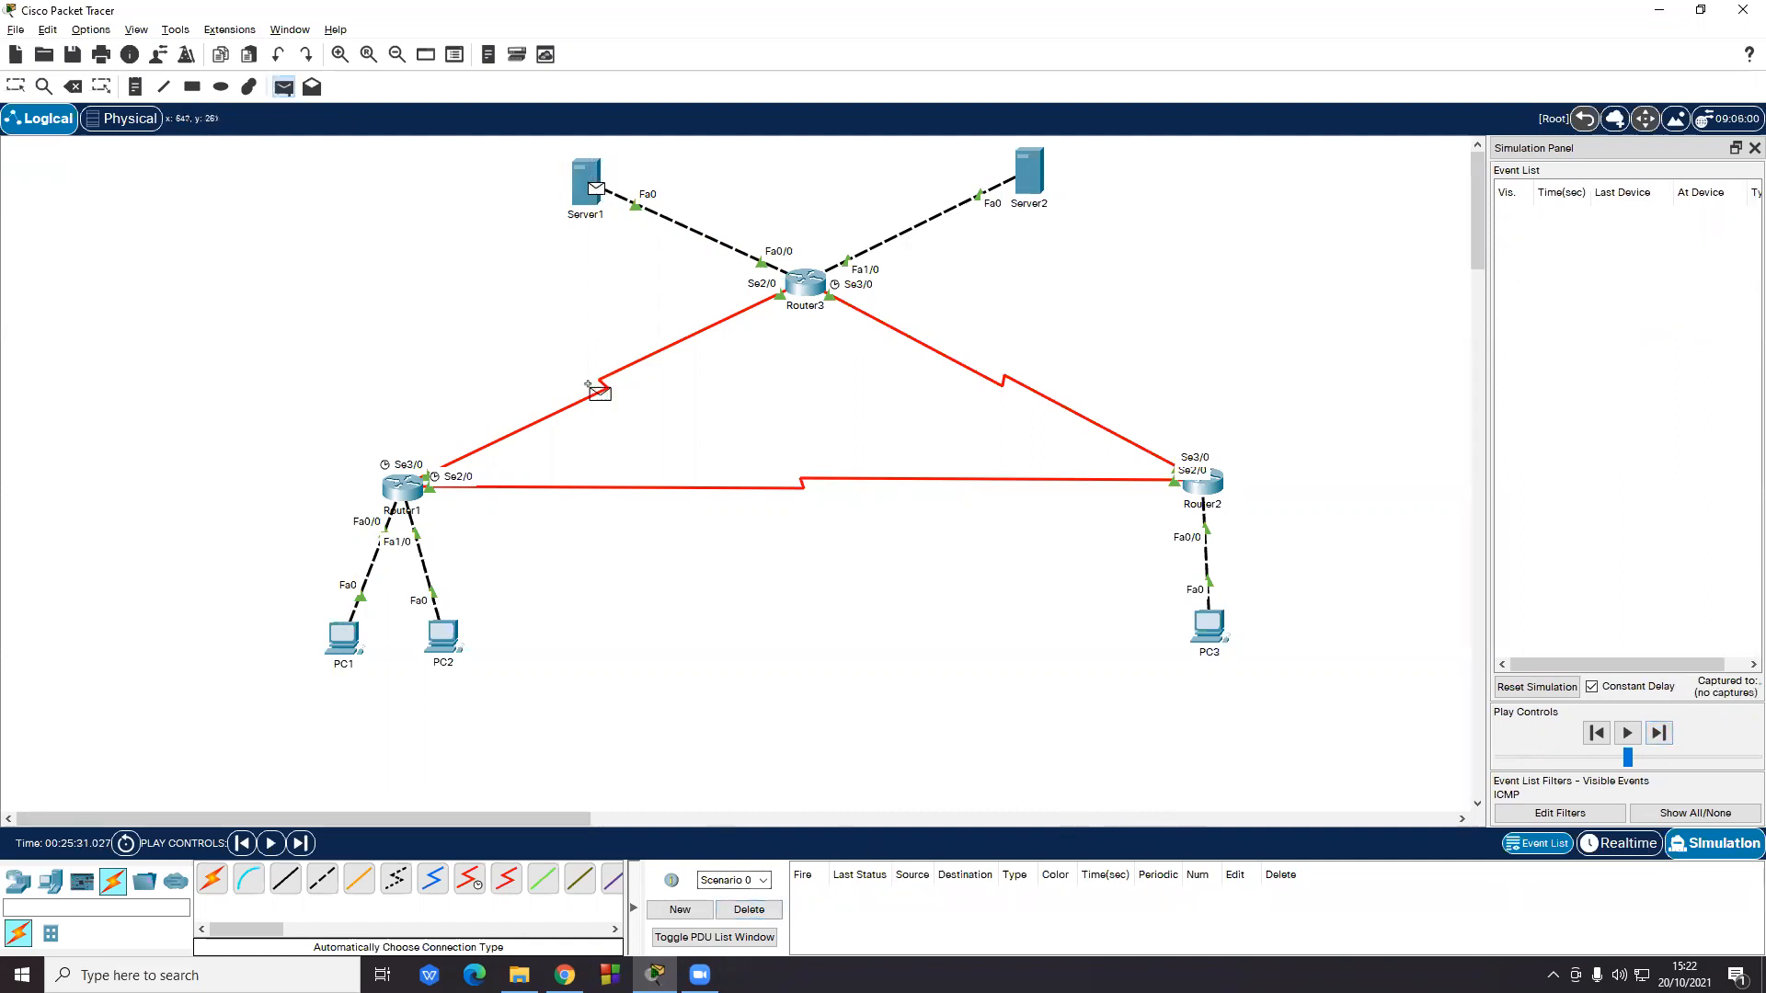
left_click(445, 637)
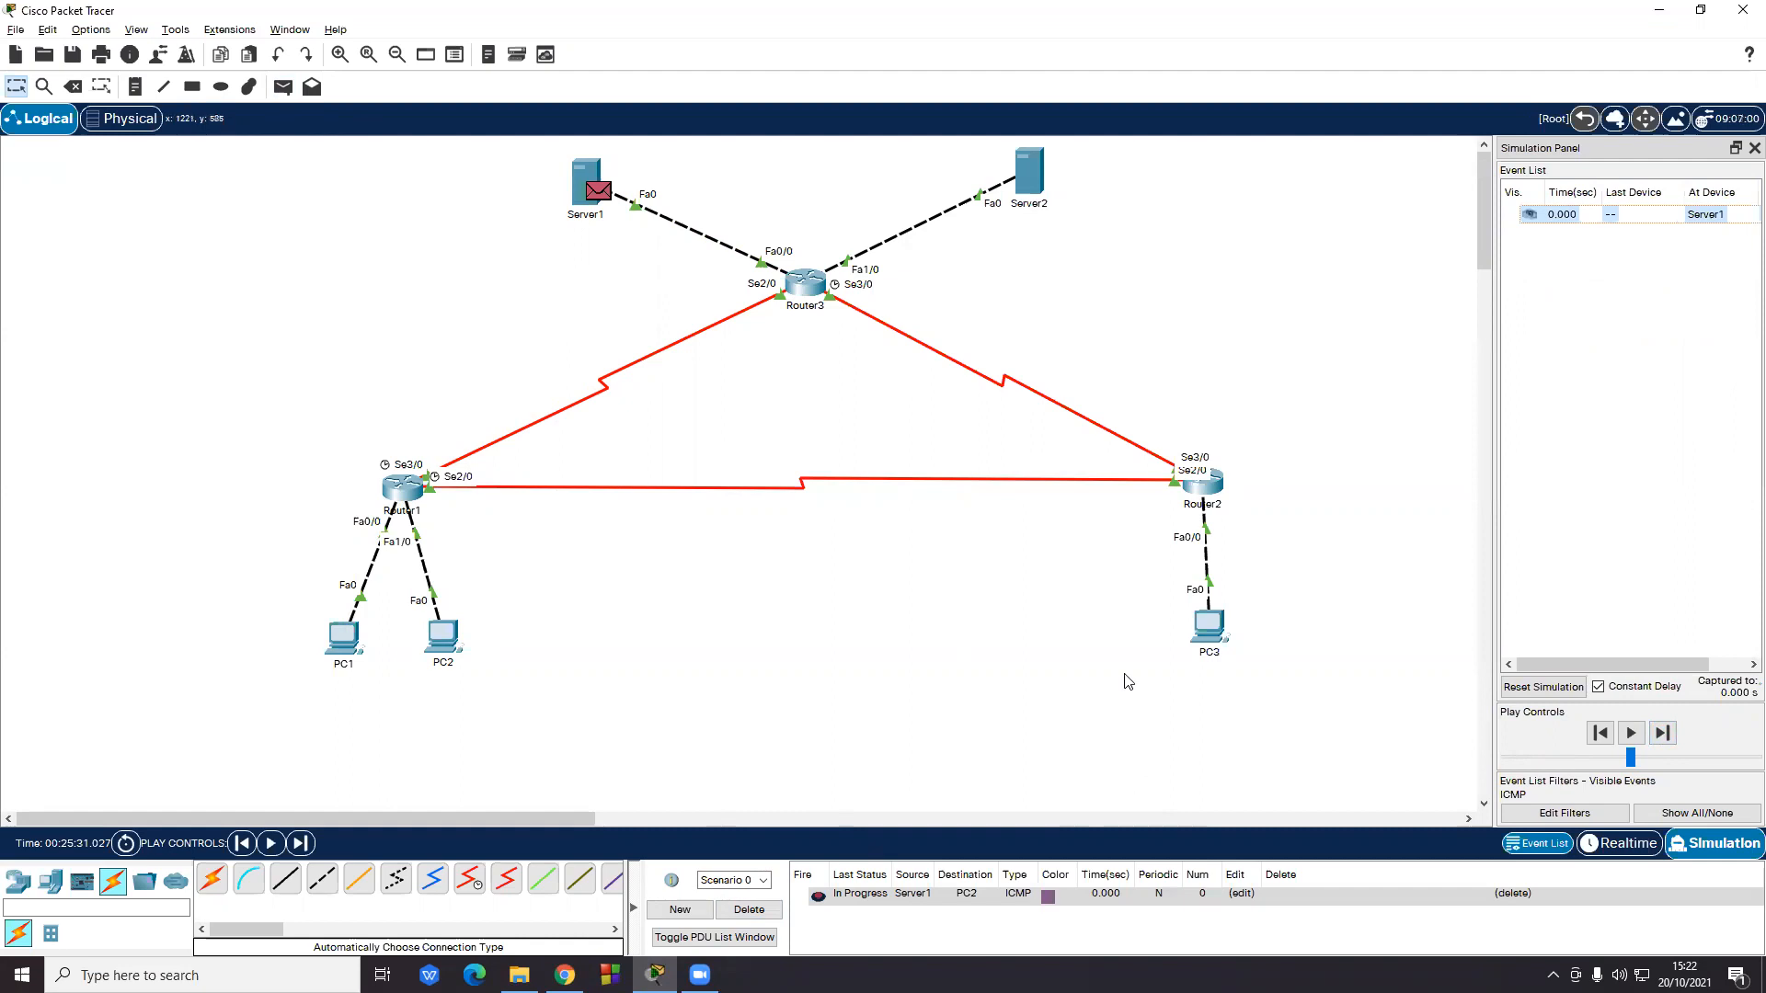
- Advance the simulation event by event to follow the PDU from Server1 to PC2 and back to Server1
left_click(1663, 733)
left_click(1662, 733)
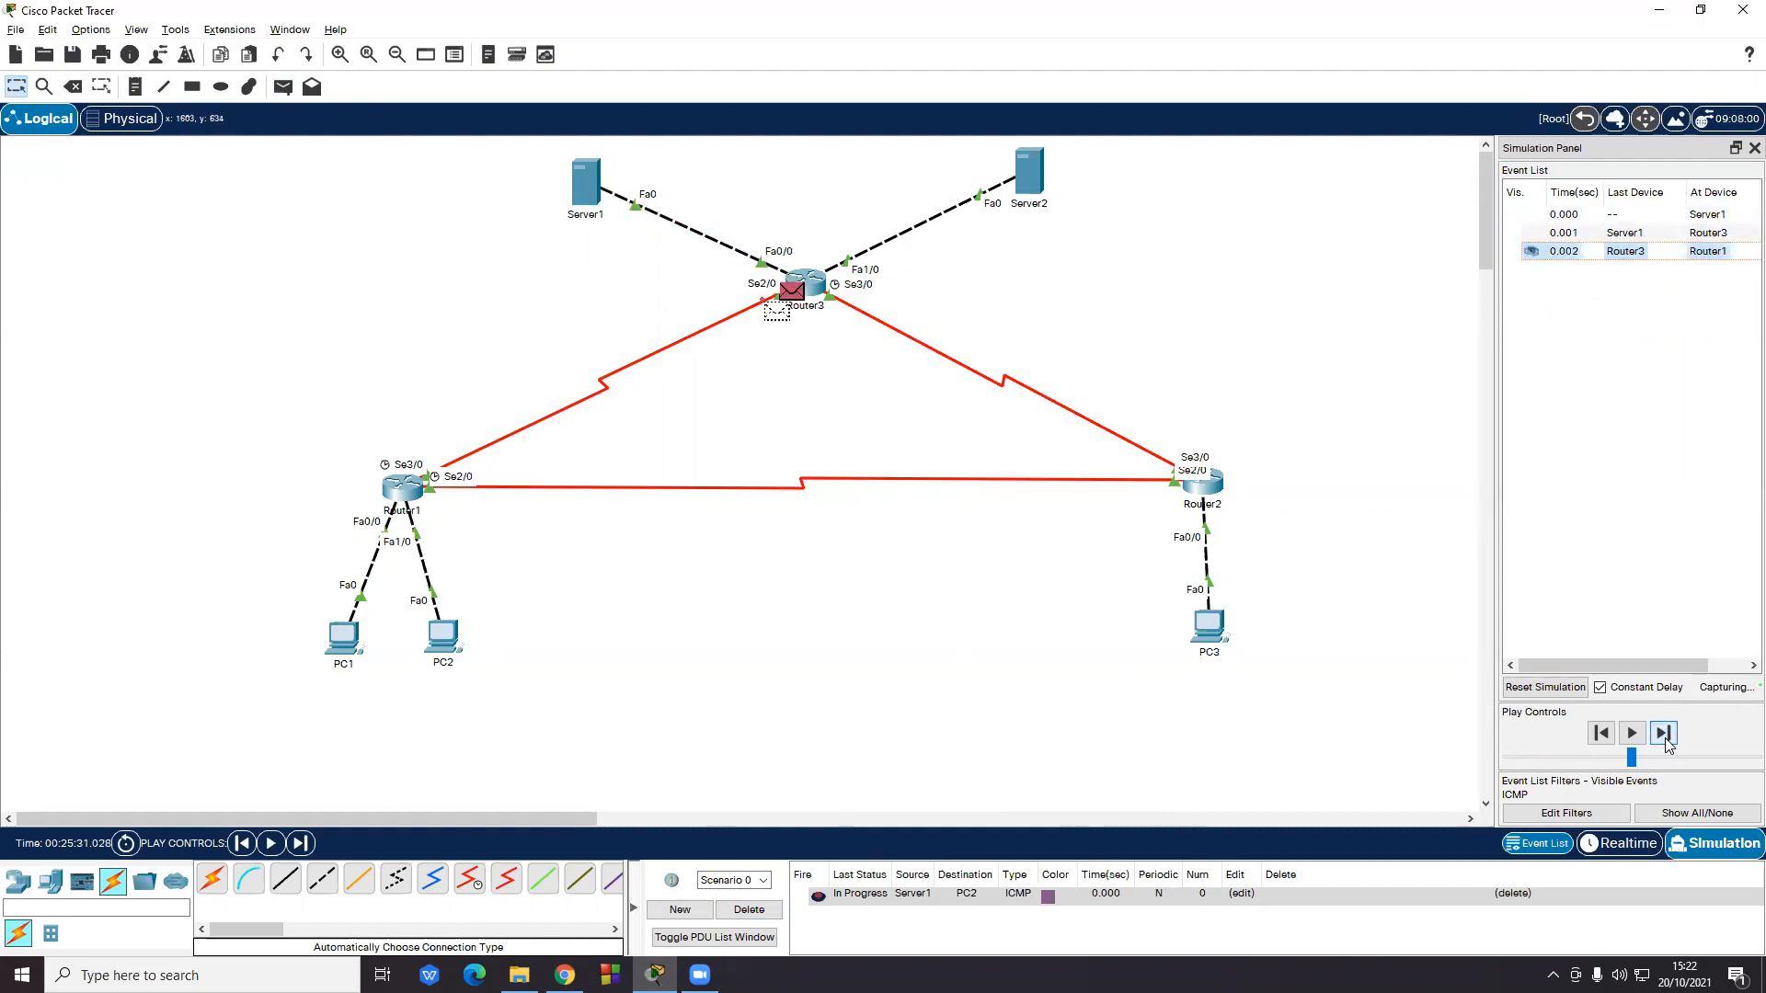
left_click(1668, 741)
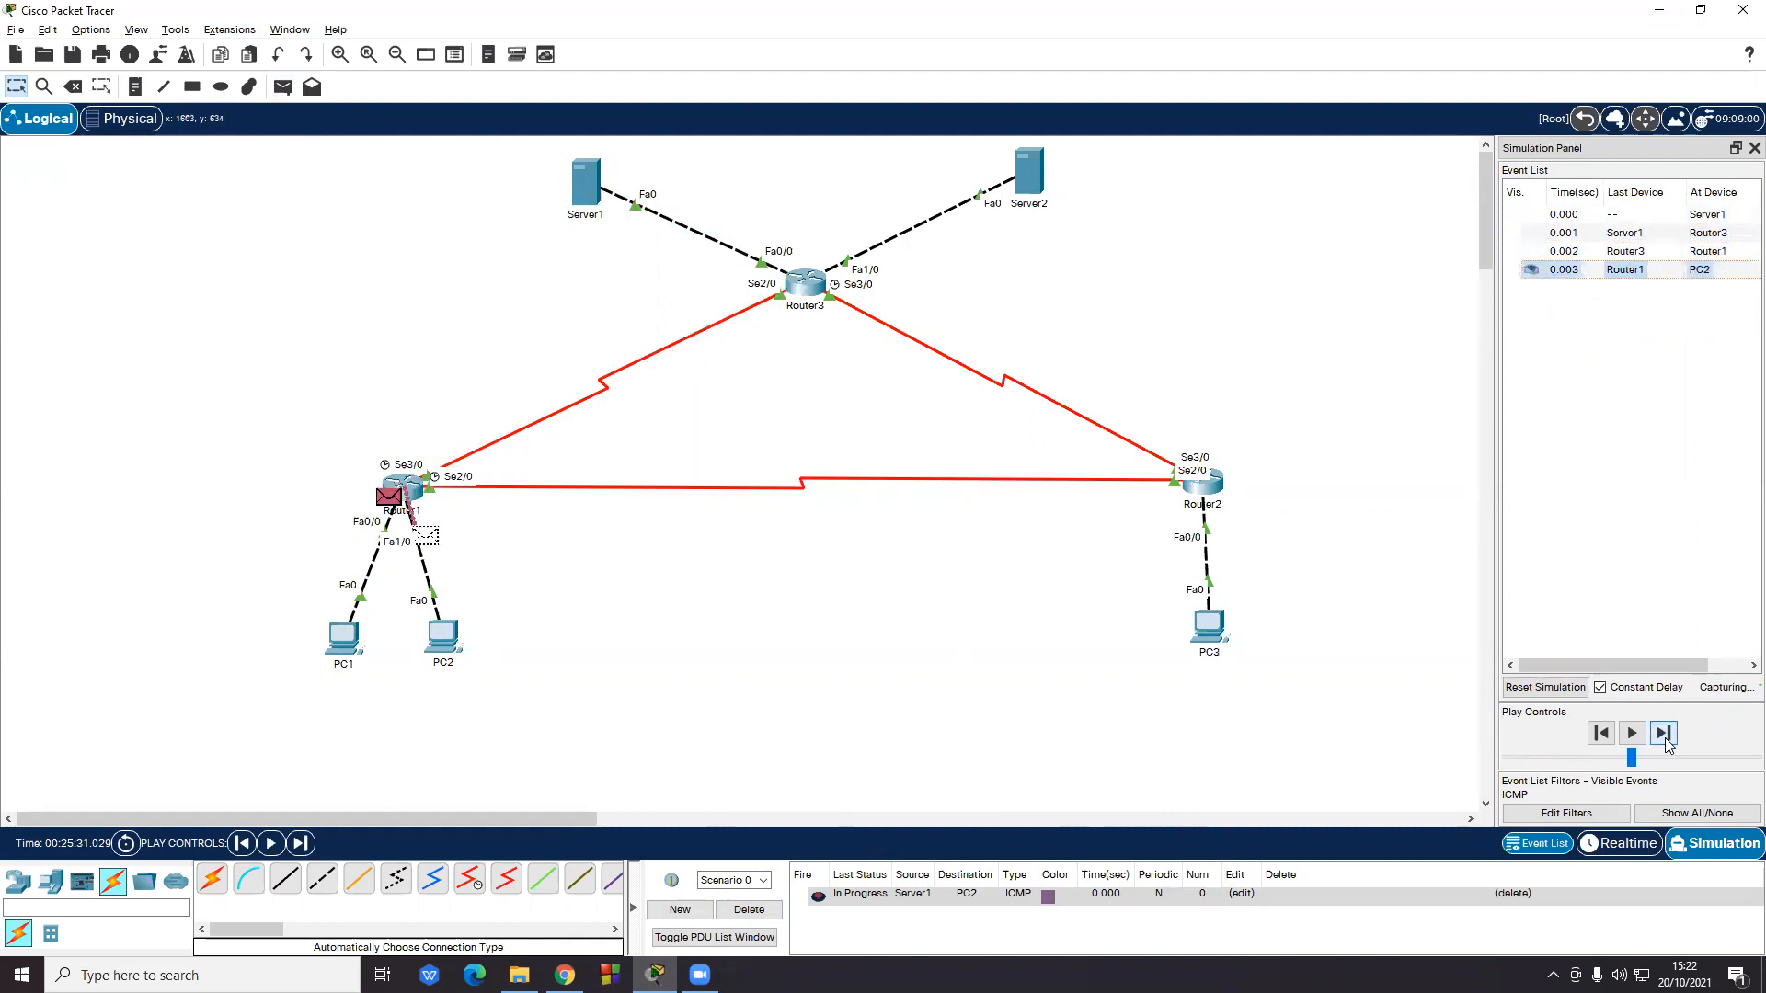
left_click(1671, 740)
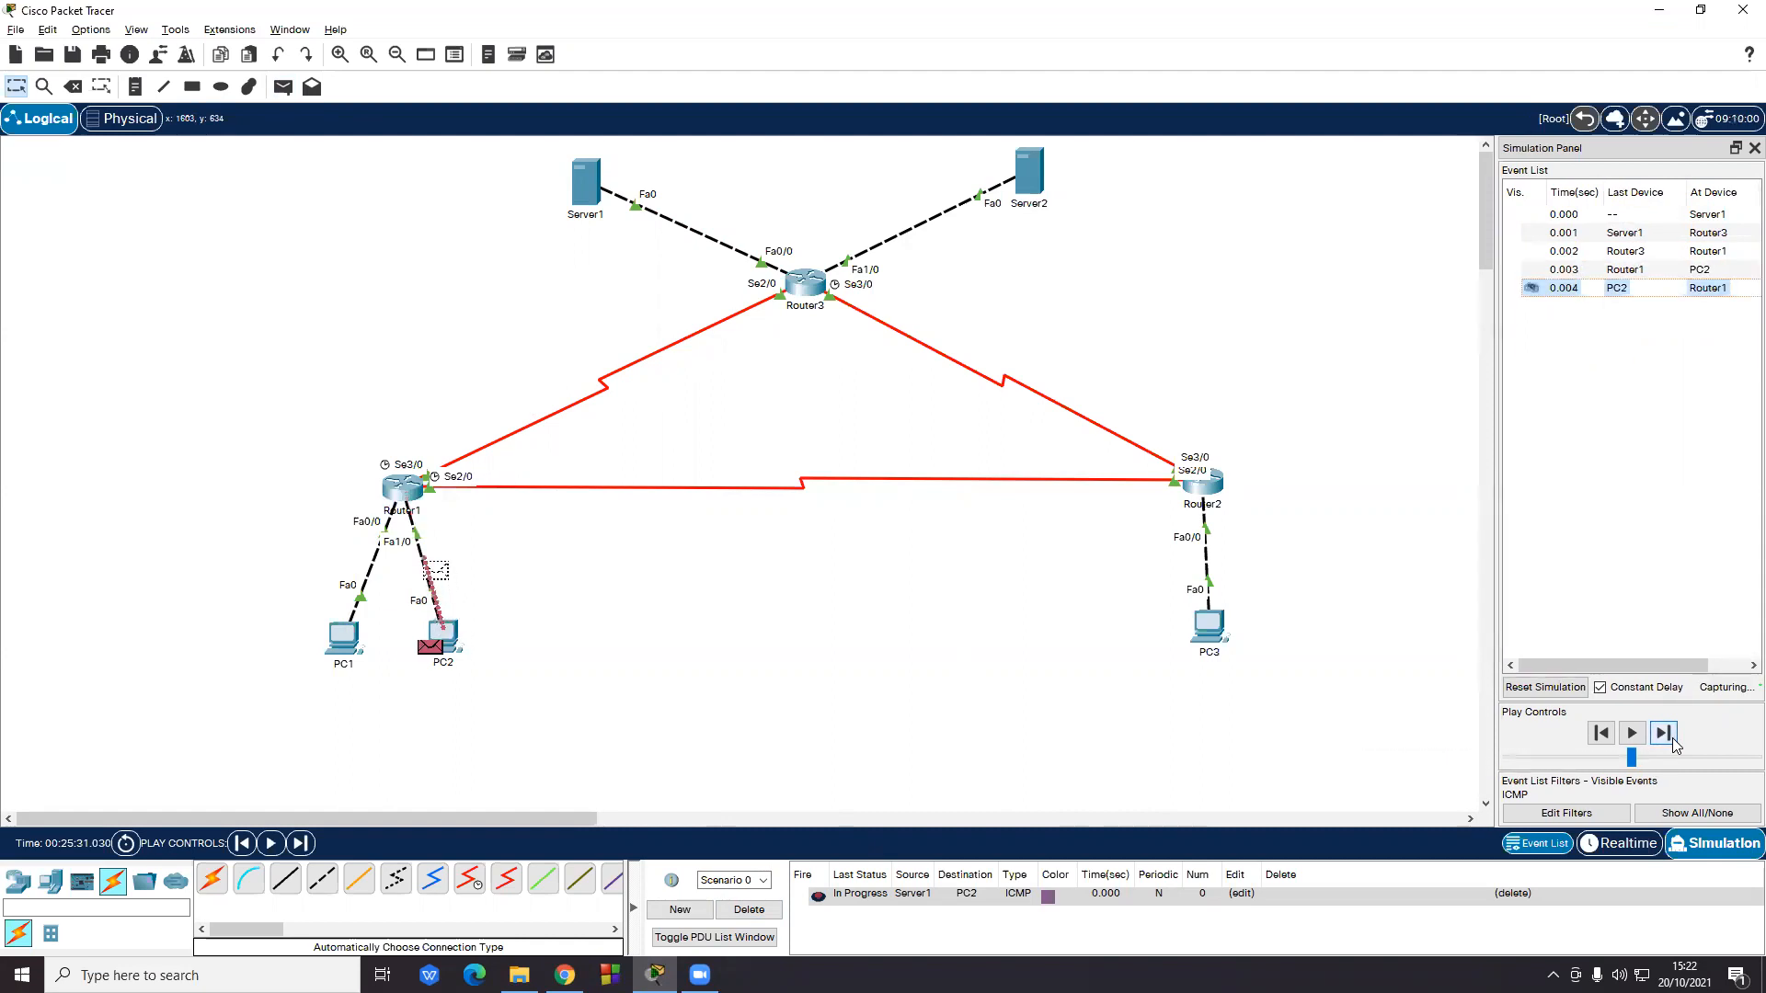
left_click(1670, 740)
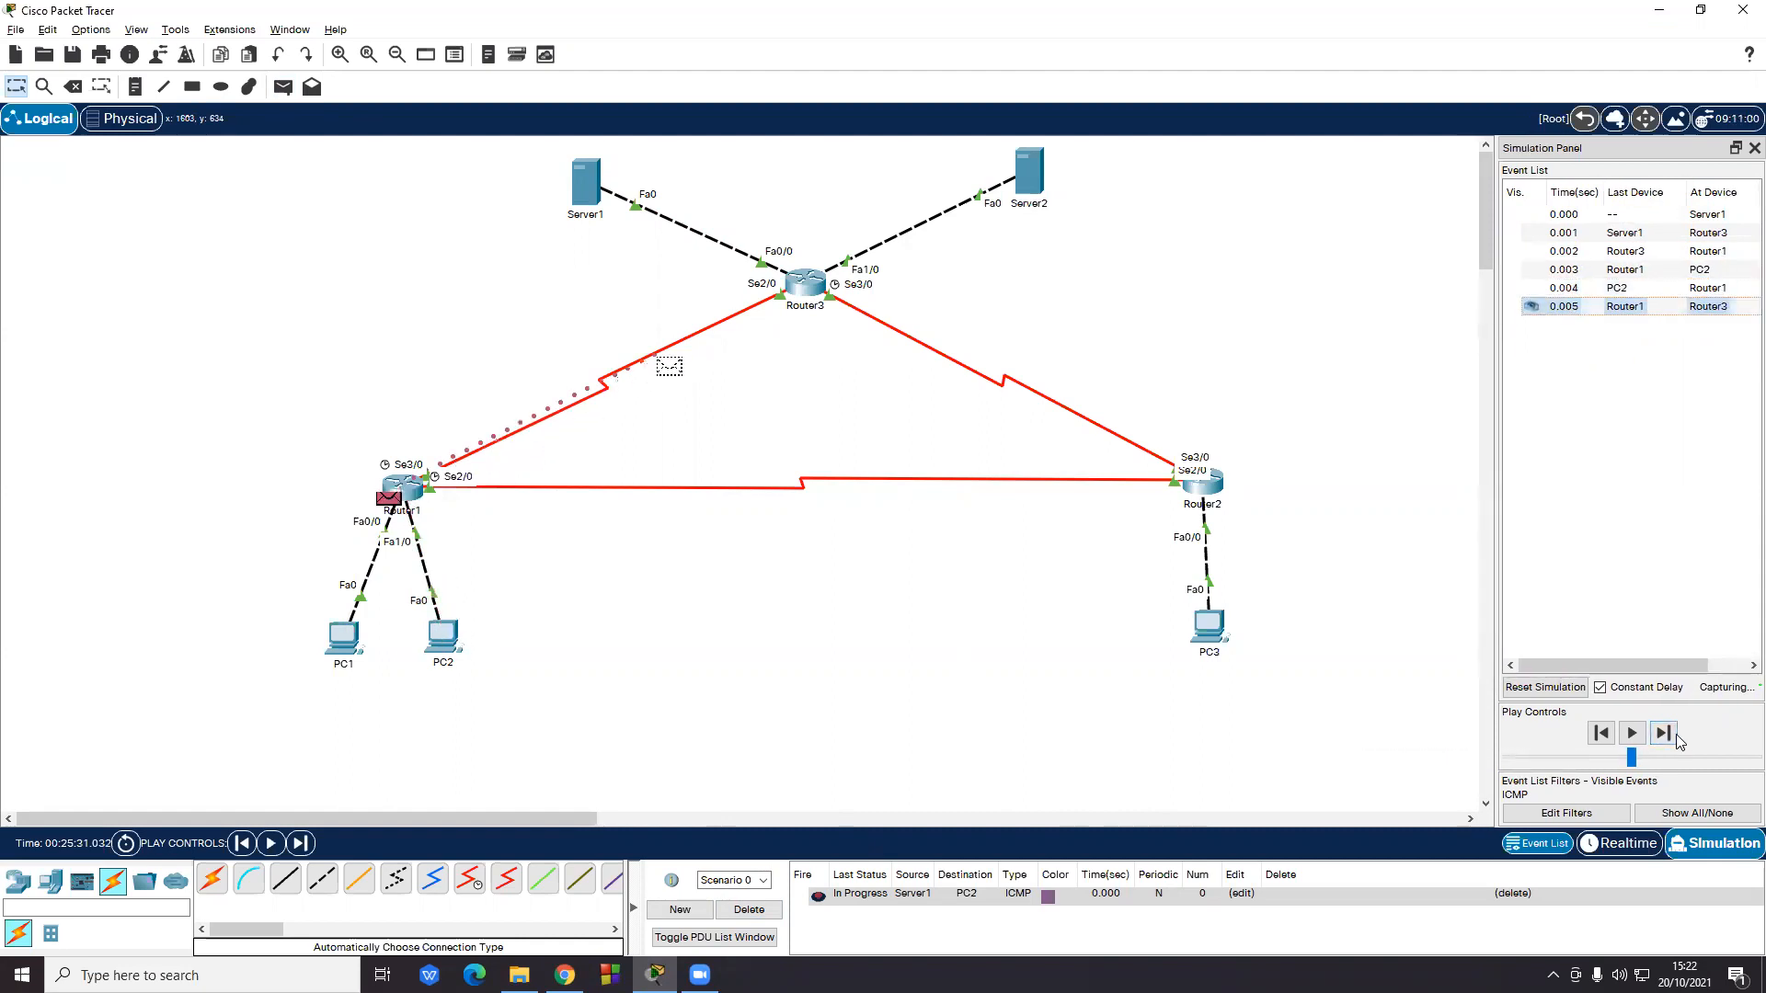
left_click(1674, 733)
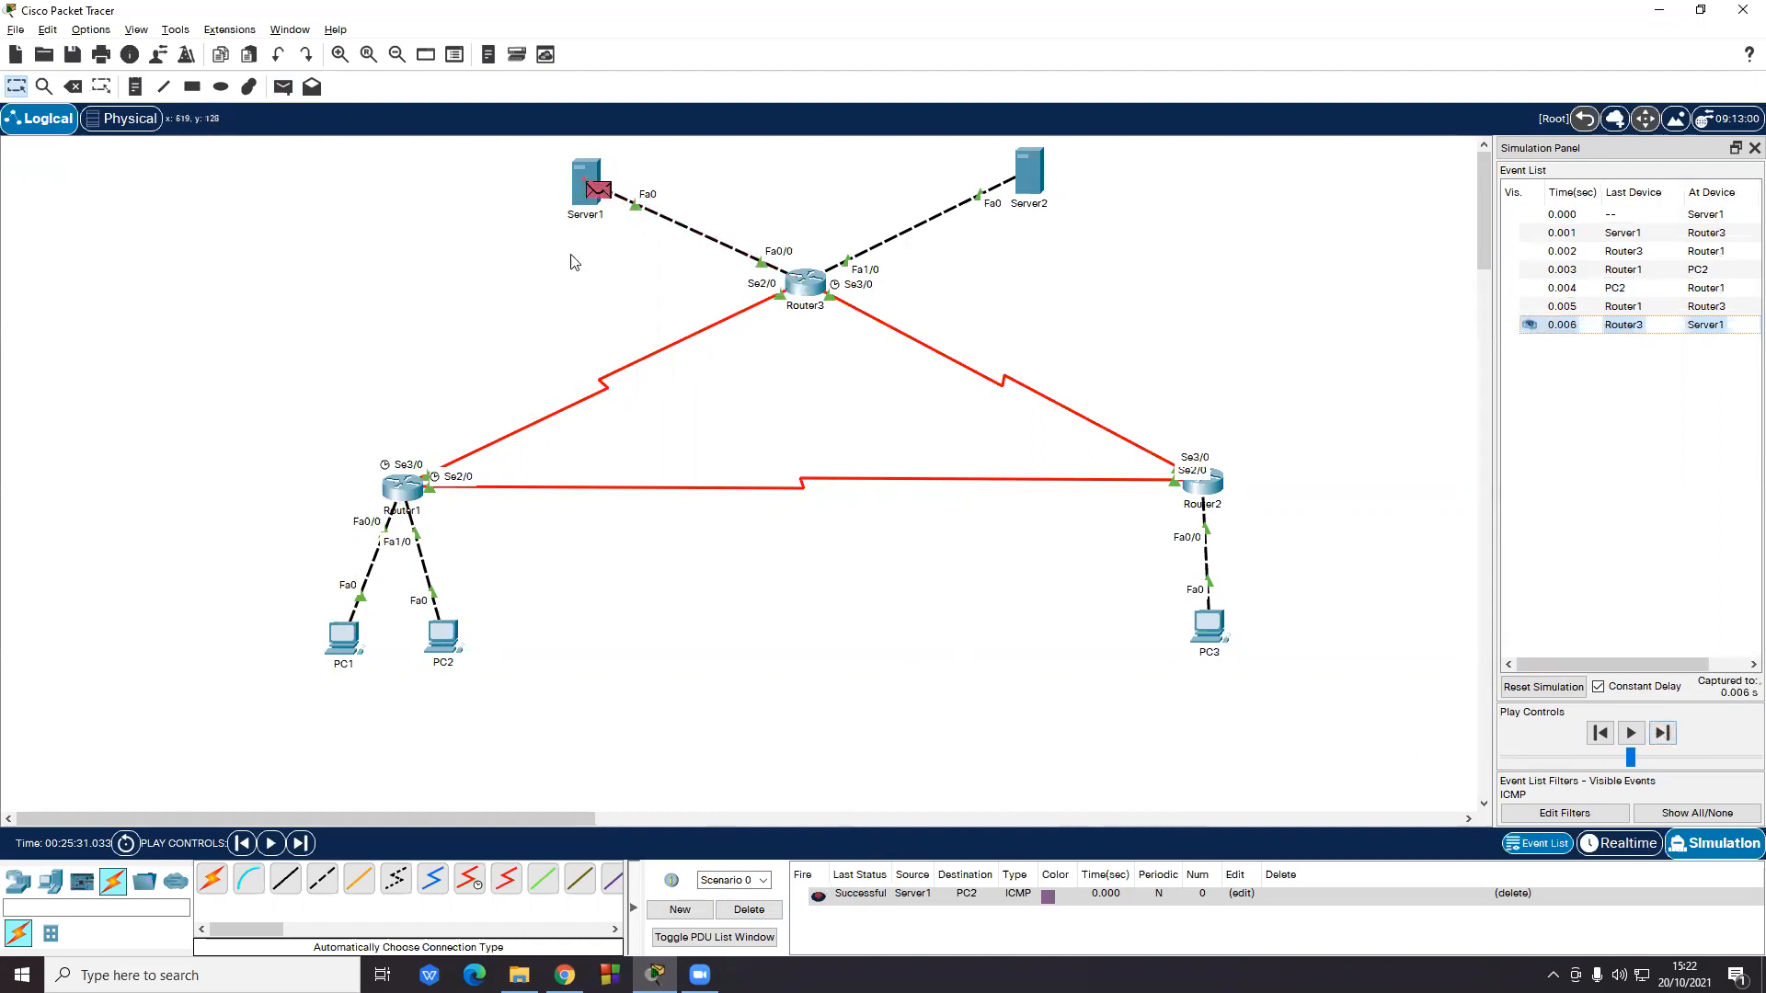
- Delete the Server1-to-PC2 scenario and add a simple PDU from Server1 to PC3
left_click(749, 909)
left_click(283, 86)
left_click(593, 186)
left_click(1219, 642)
- Advance the simulation event by event to follow the PDU from Server1 to PC3 and back to Server1
left_click(1632, 733)
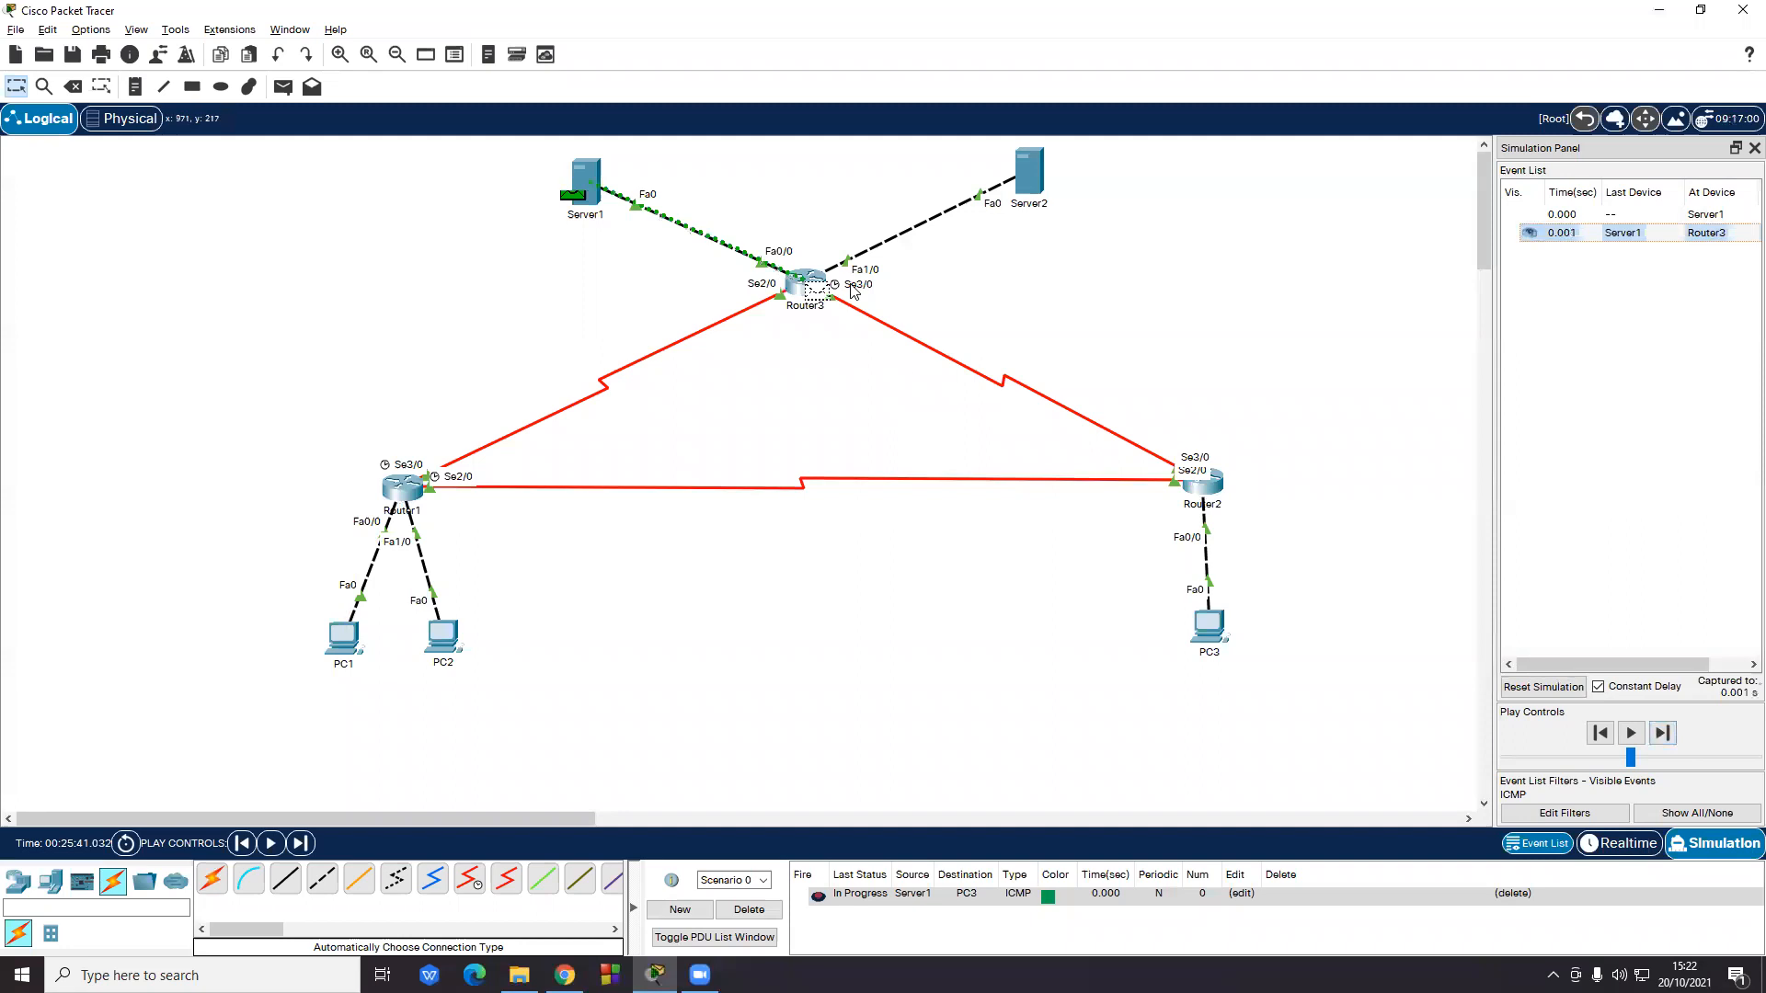
left_click(1663, 733)
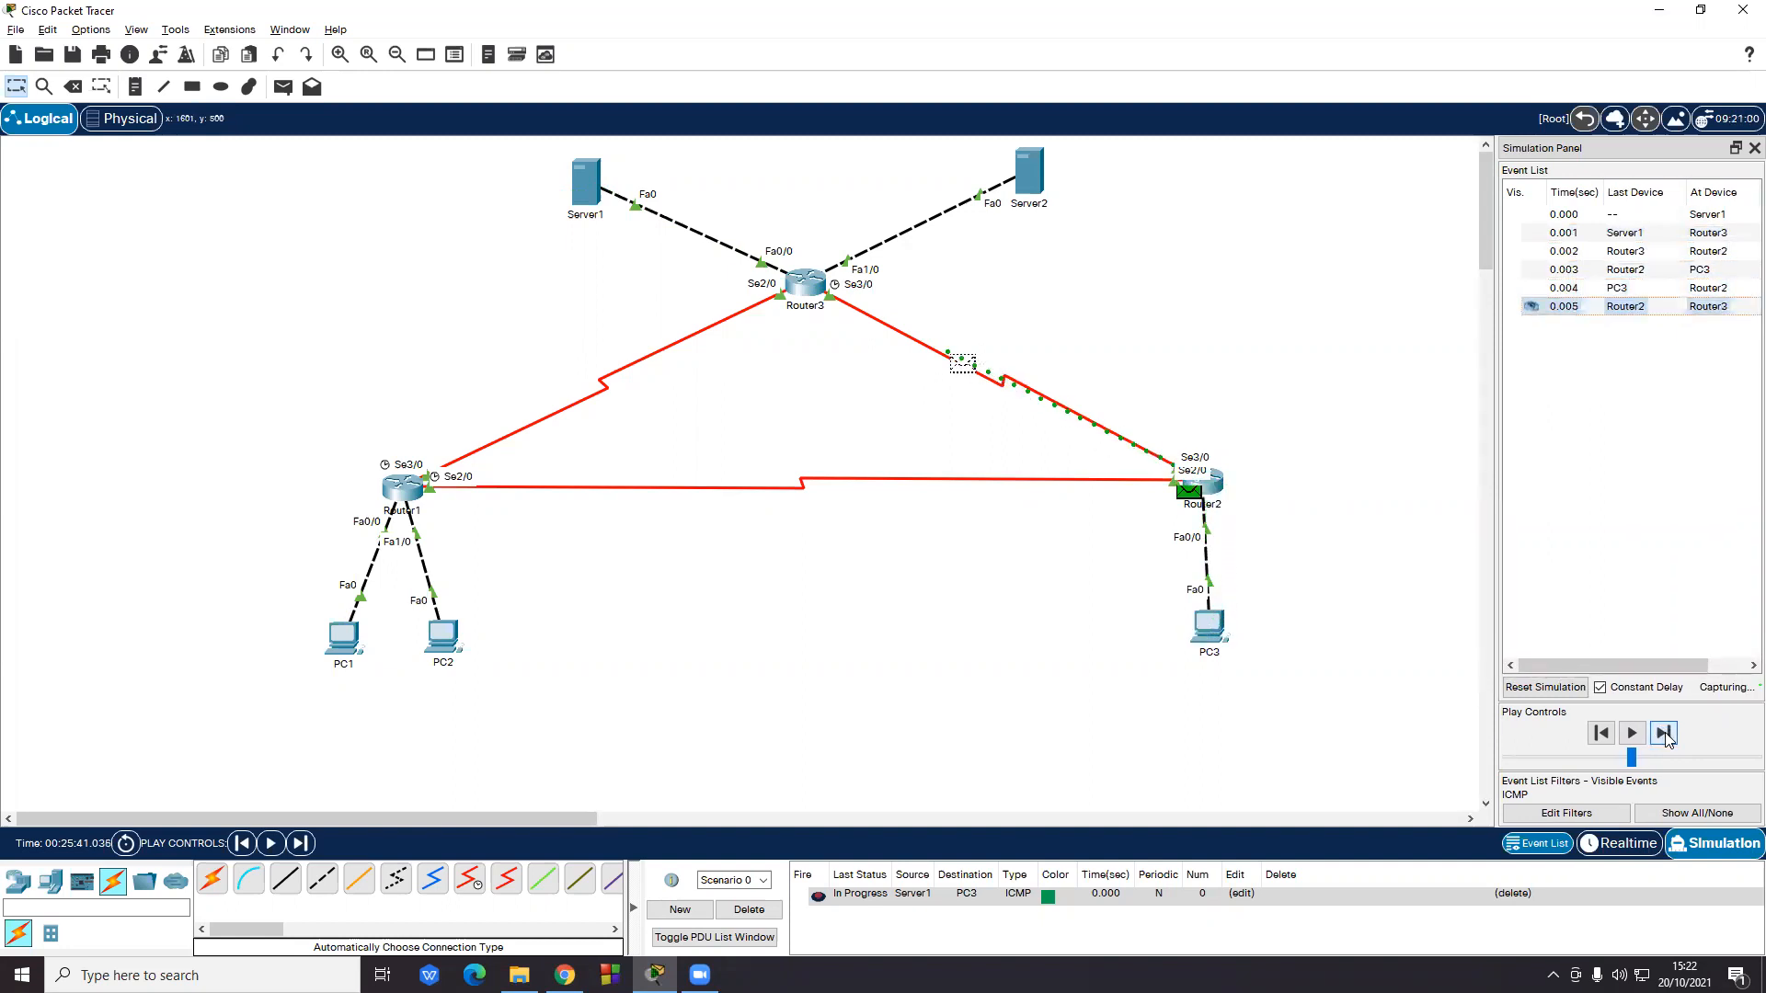
left_click(1663, 734)
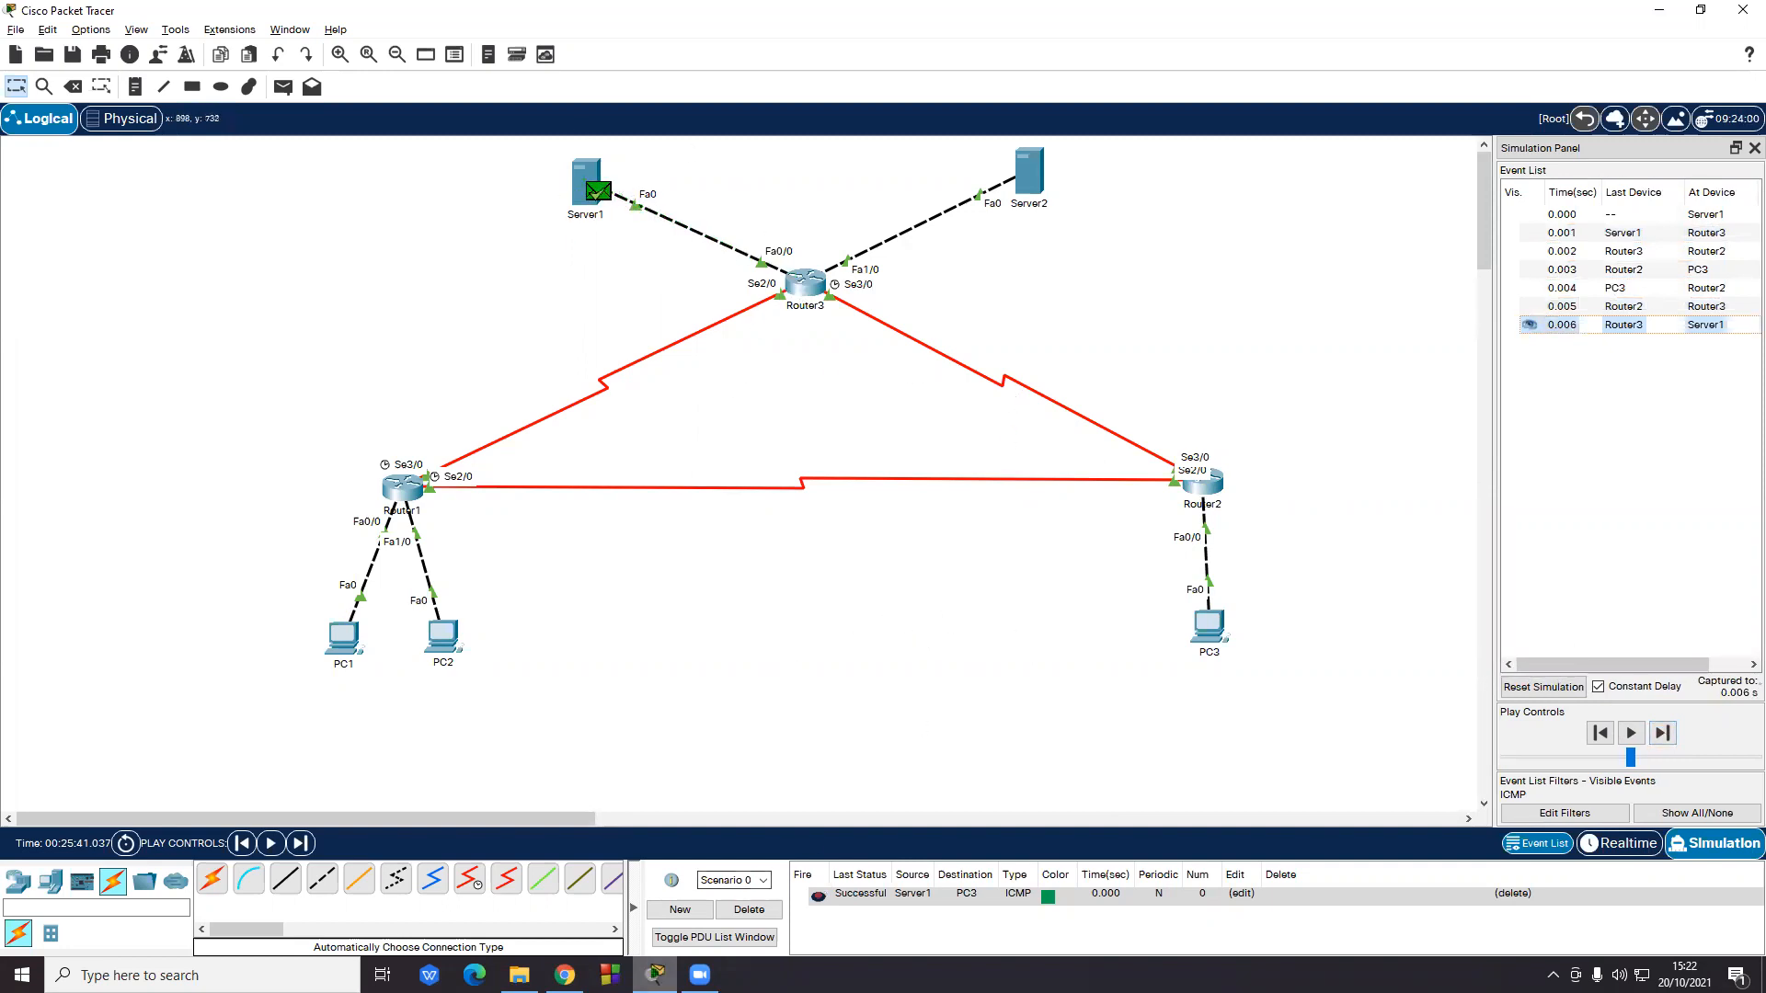
- Check the remaining tasks in Chrome, then in Packet Tracer delete the Server1-to-PC3 scenario and return to Realtime mode
left_click(565, 975)
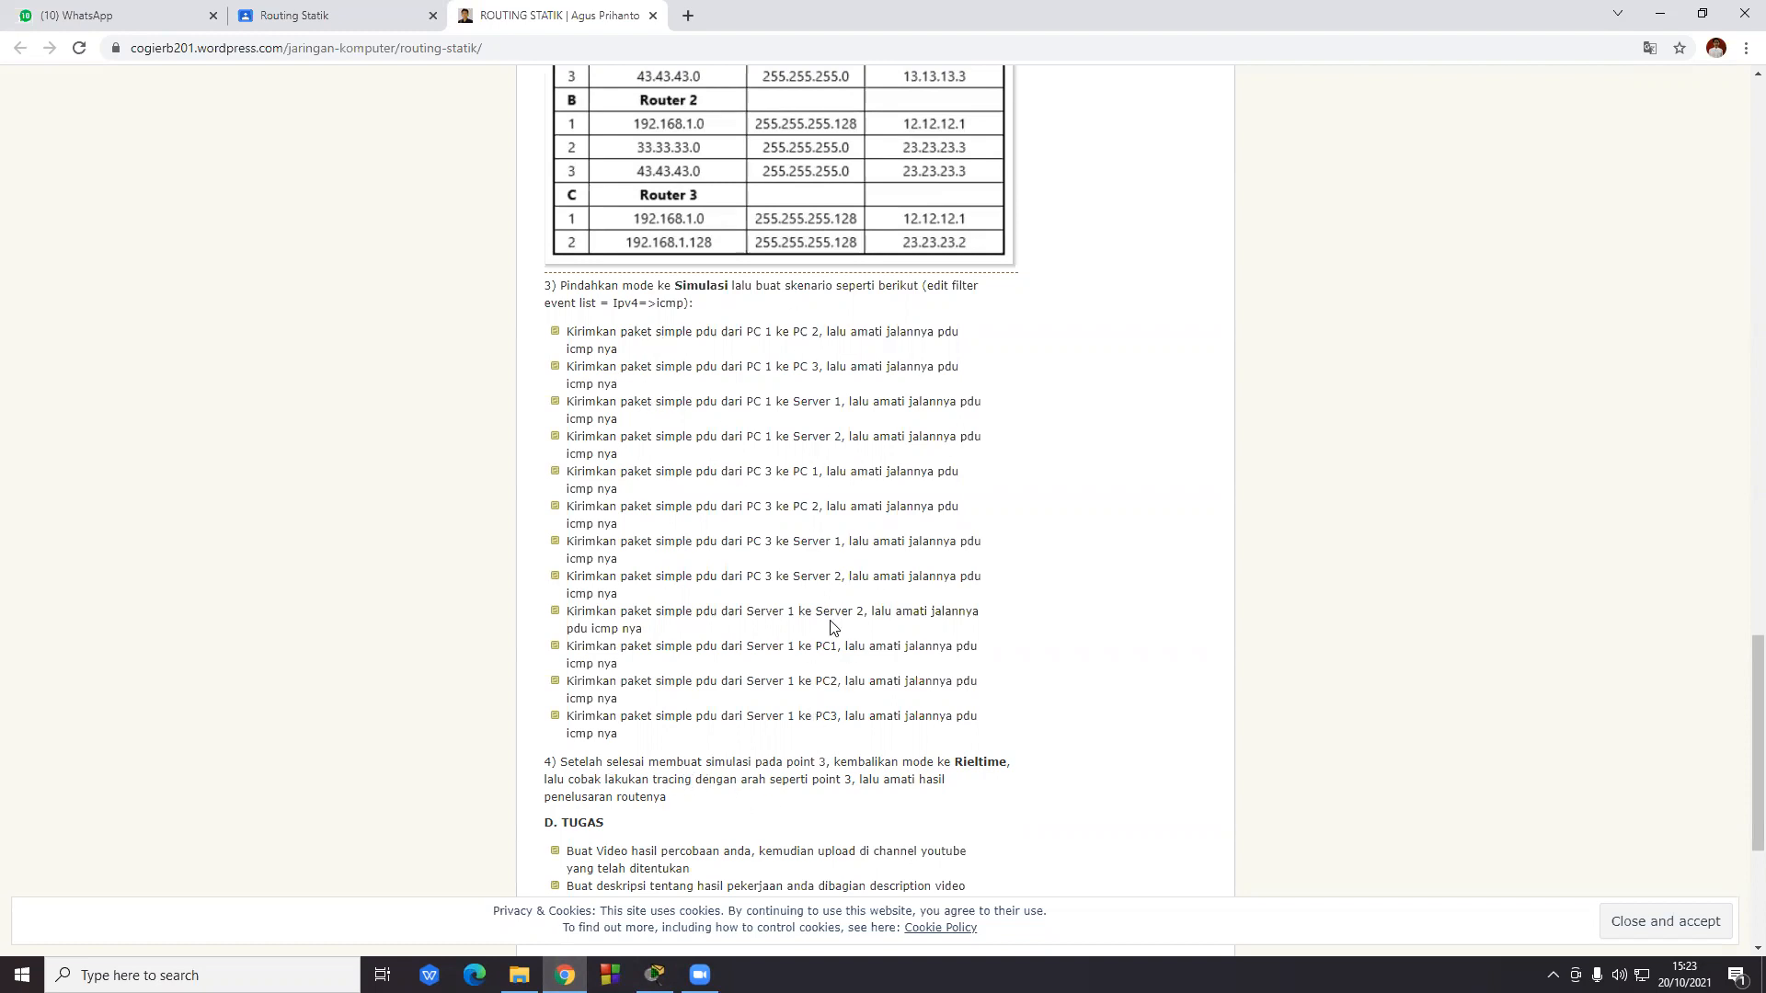
left_click(654, 976)
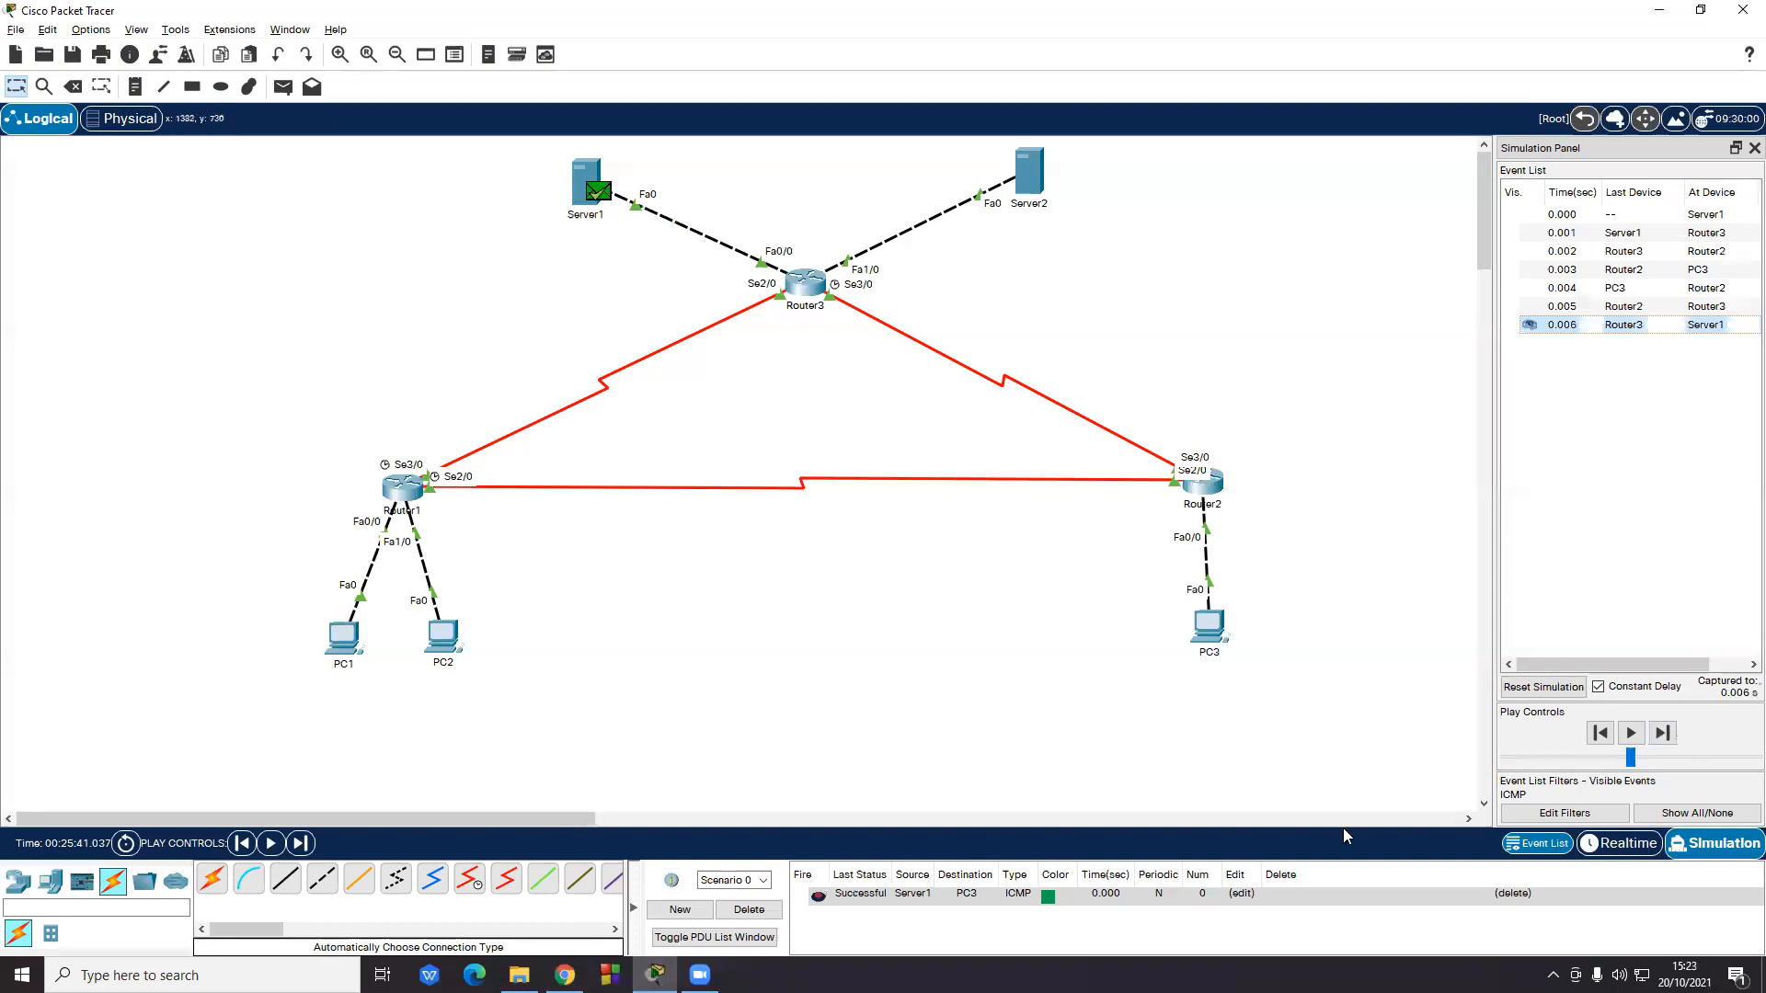
left_click(749, 910)
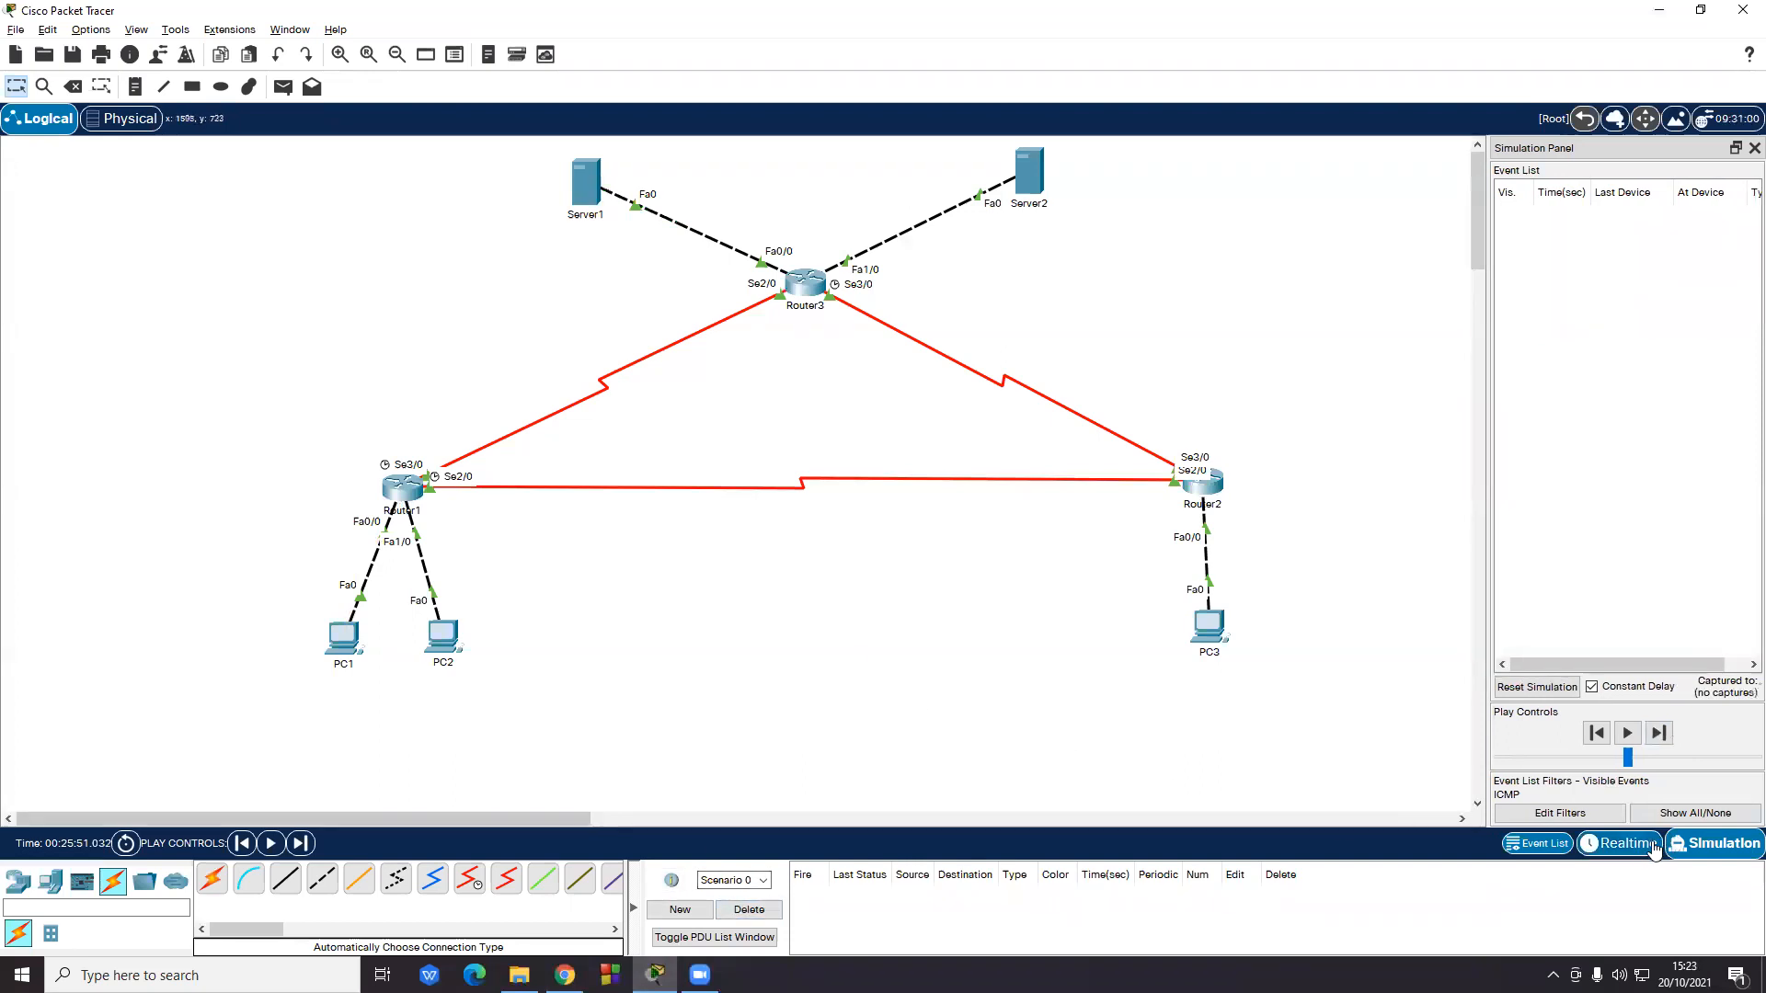
left_click(1622, 844)
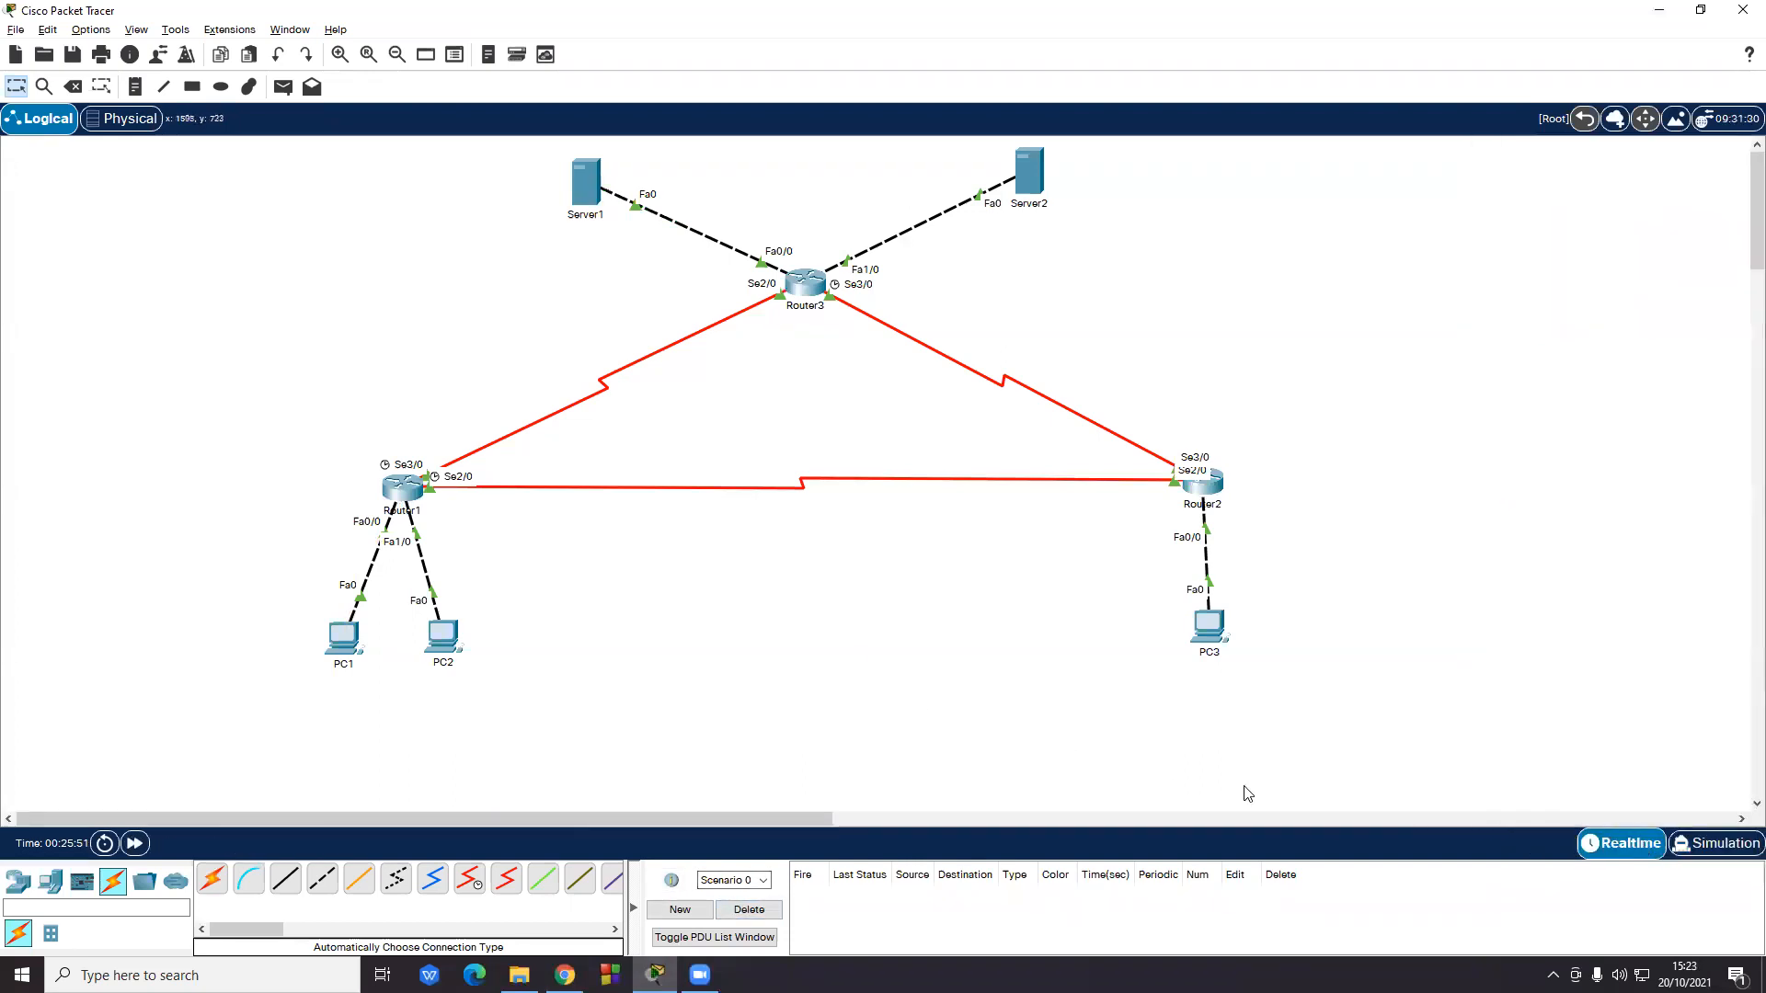
- Open PC1's Command Prompt, check the tracing task in Chrome, and in Packet Tracer run tracert 192.168.1.65 from PC1
left_click(346, 644)
left_click(974, 287)
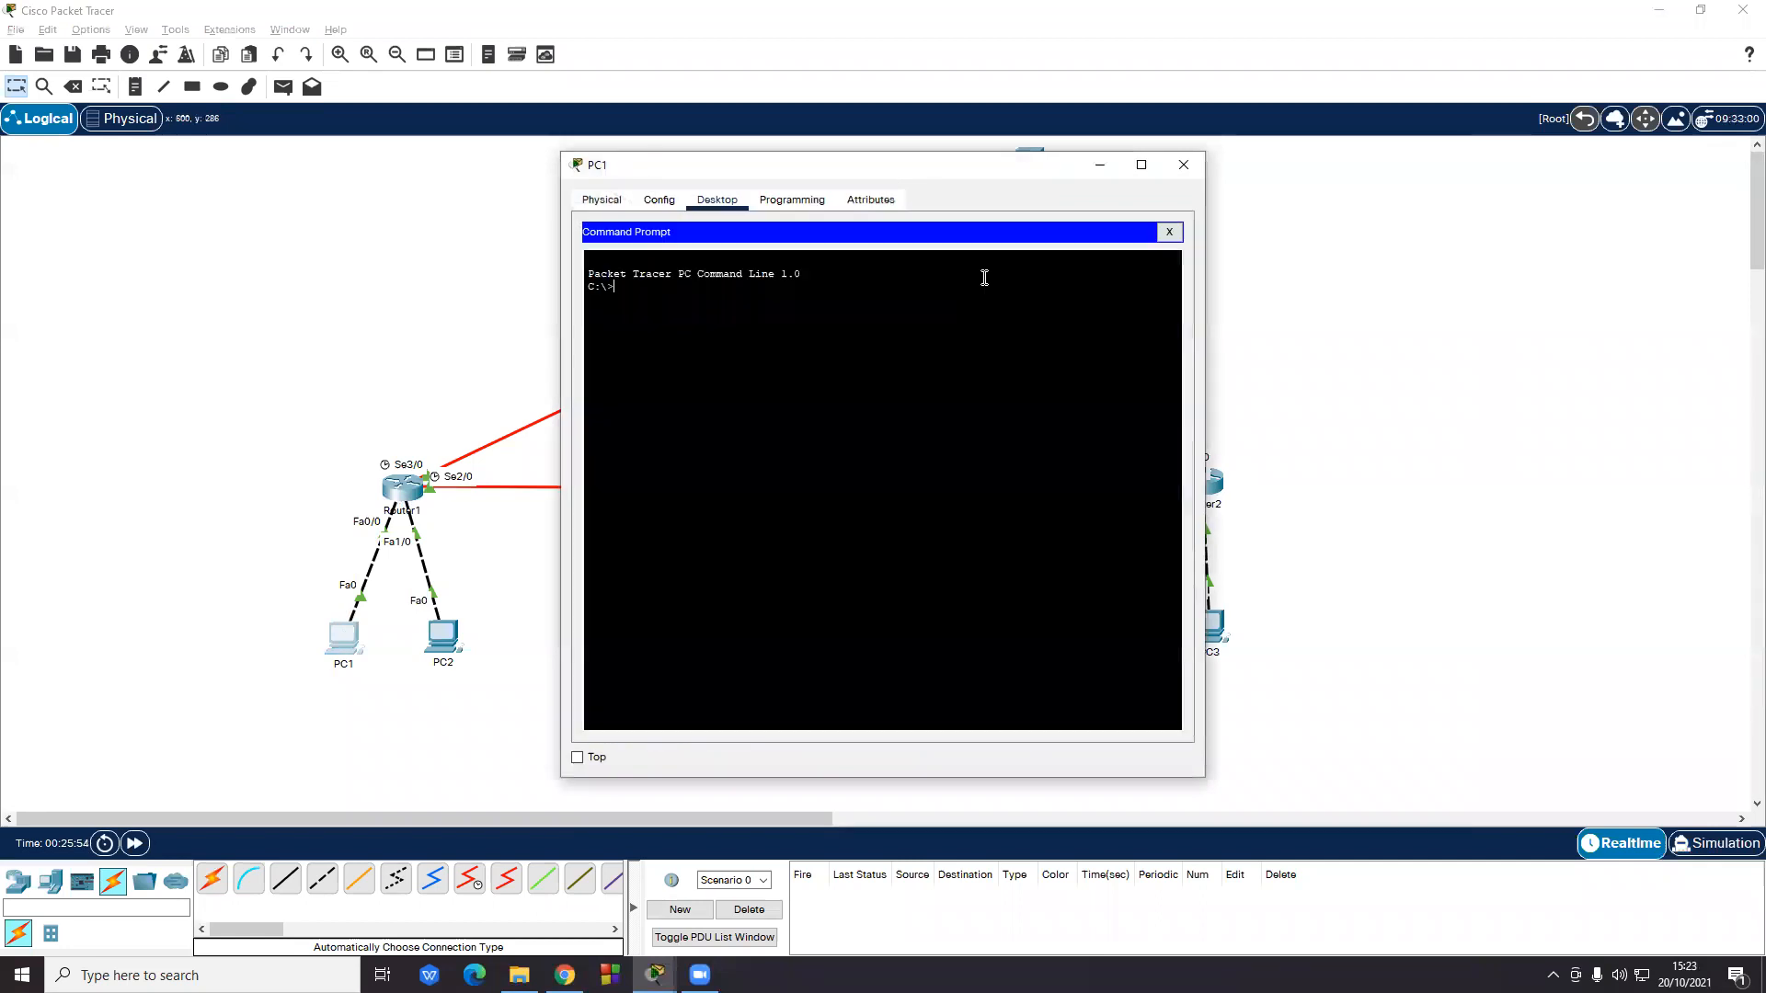
left_click(566, 975)
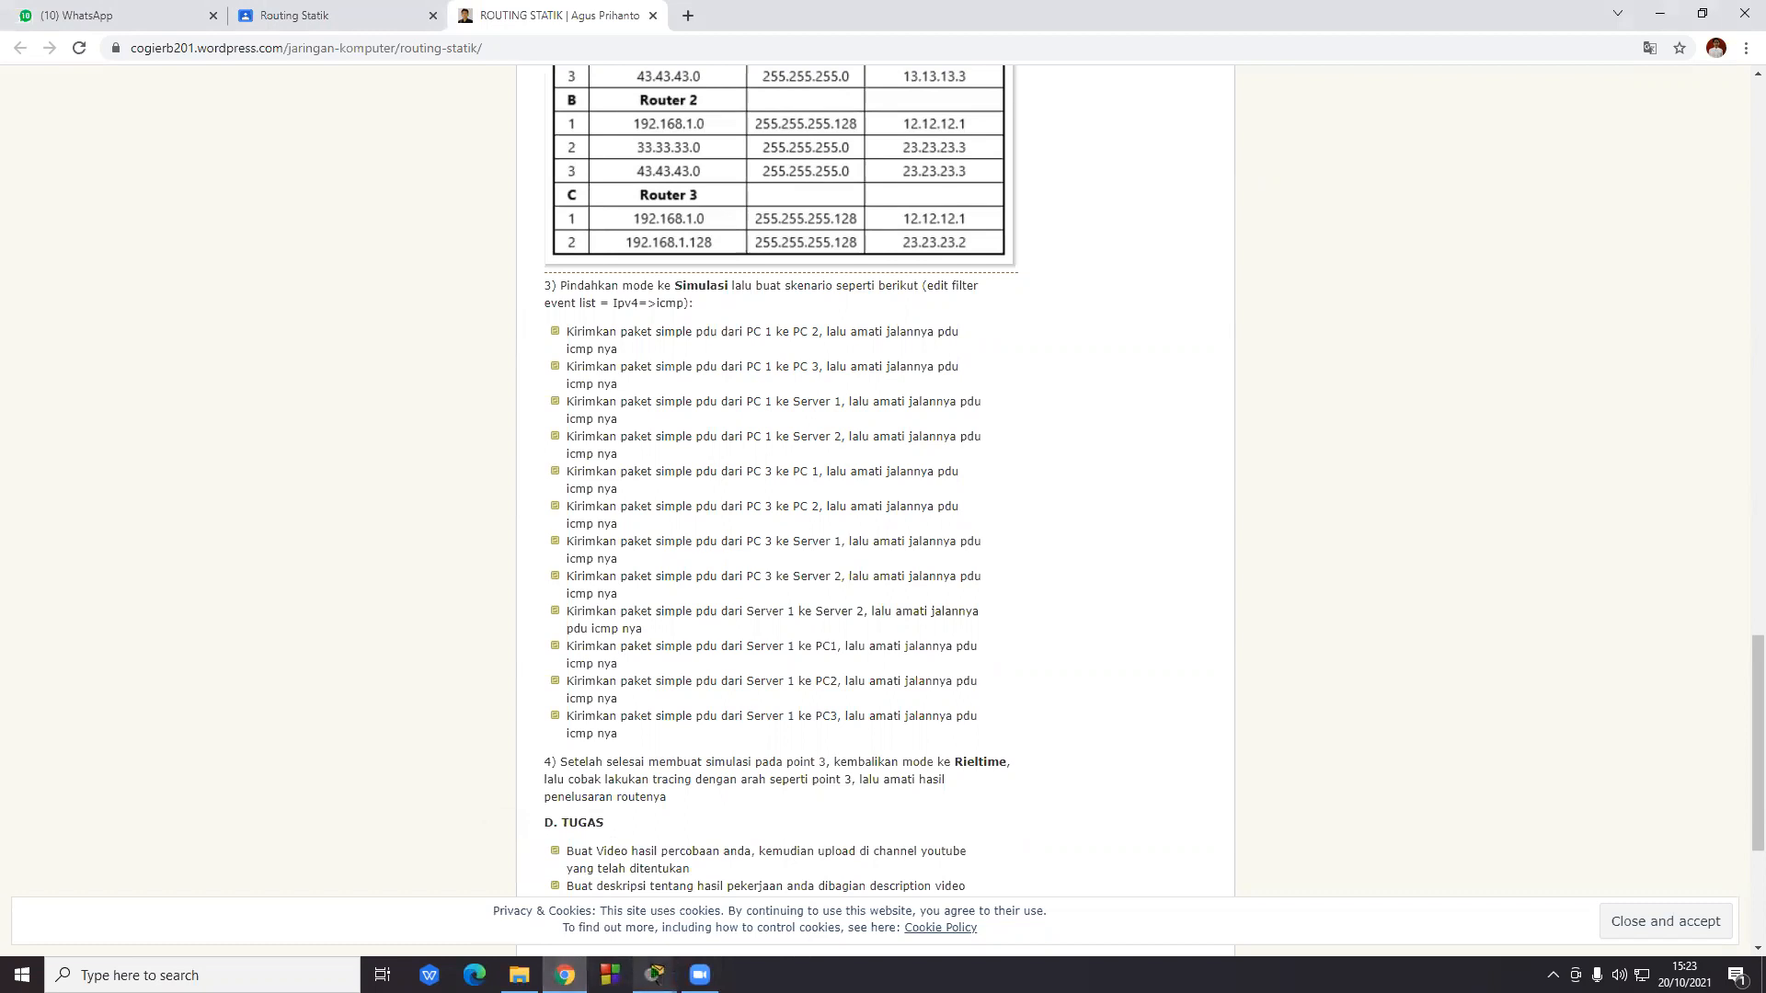
mouse_move(654, 975)
left_click(643, 924)
left_click(731, 918)
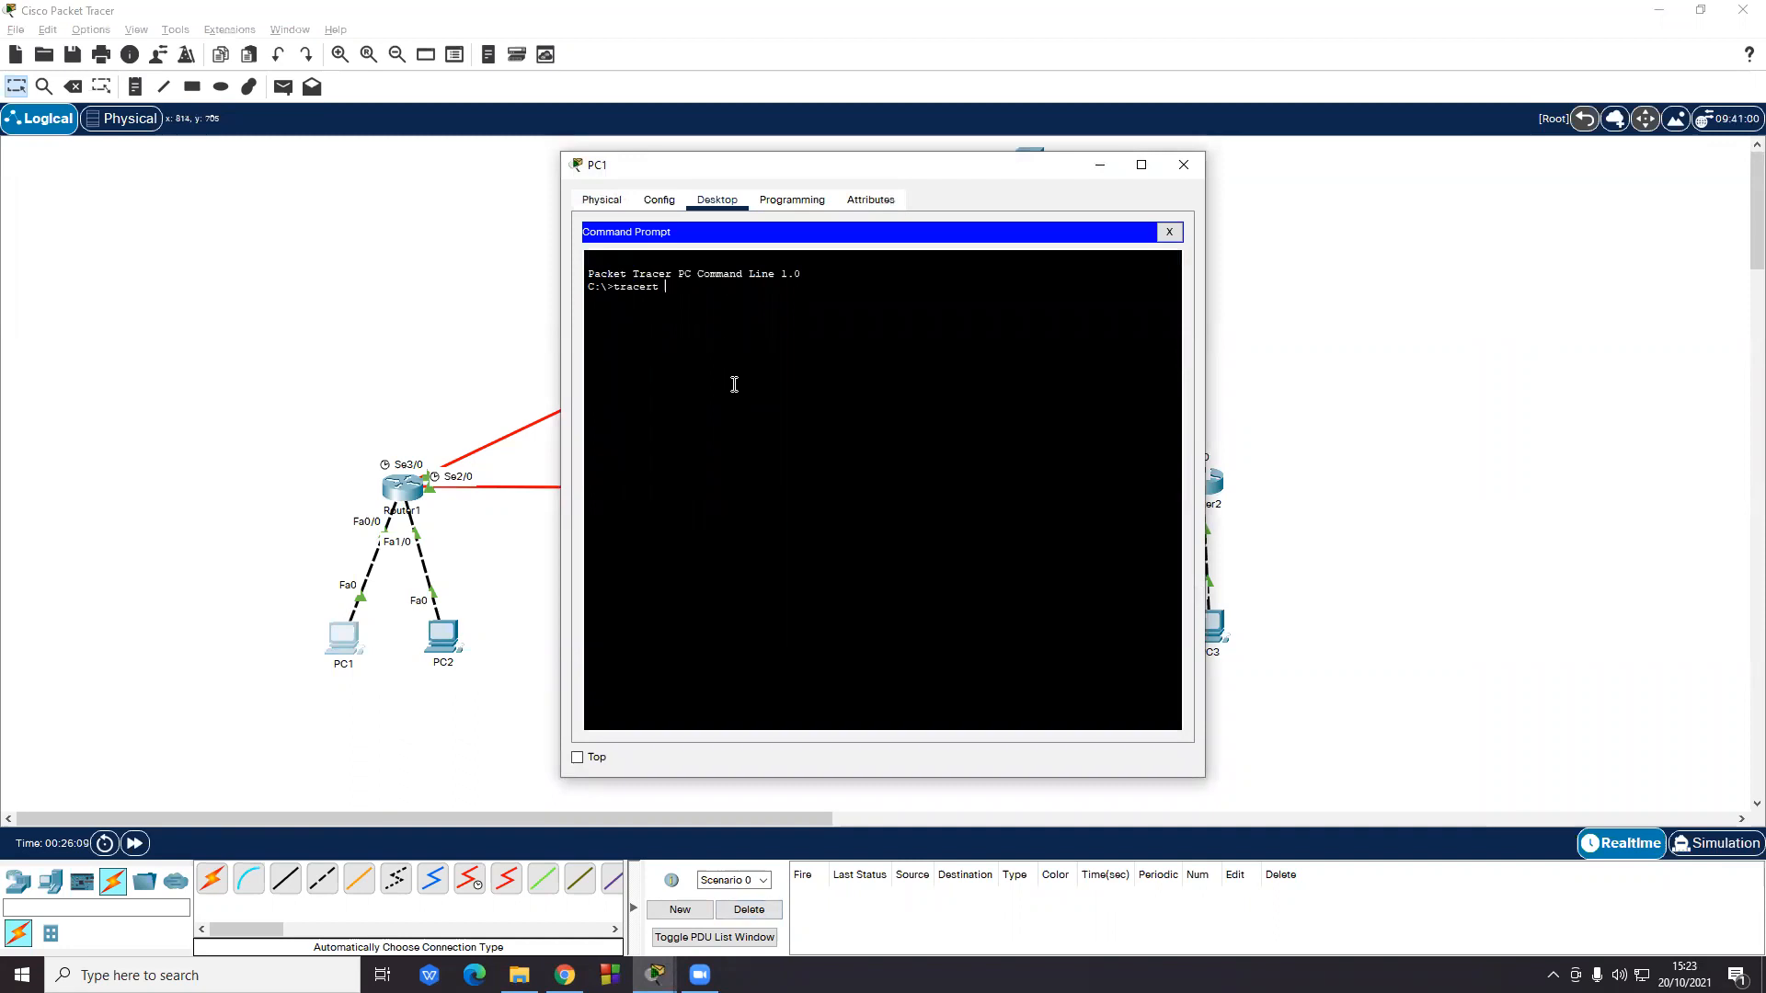
type("2.168.1.65")
key("Return")
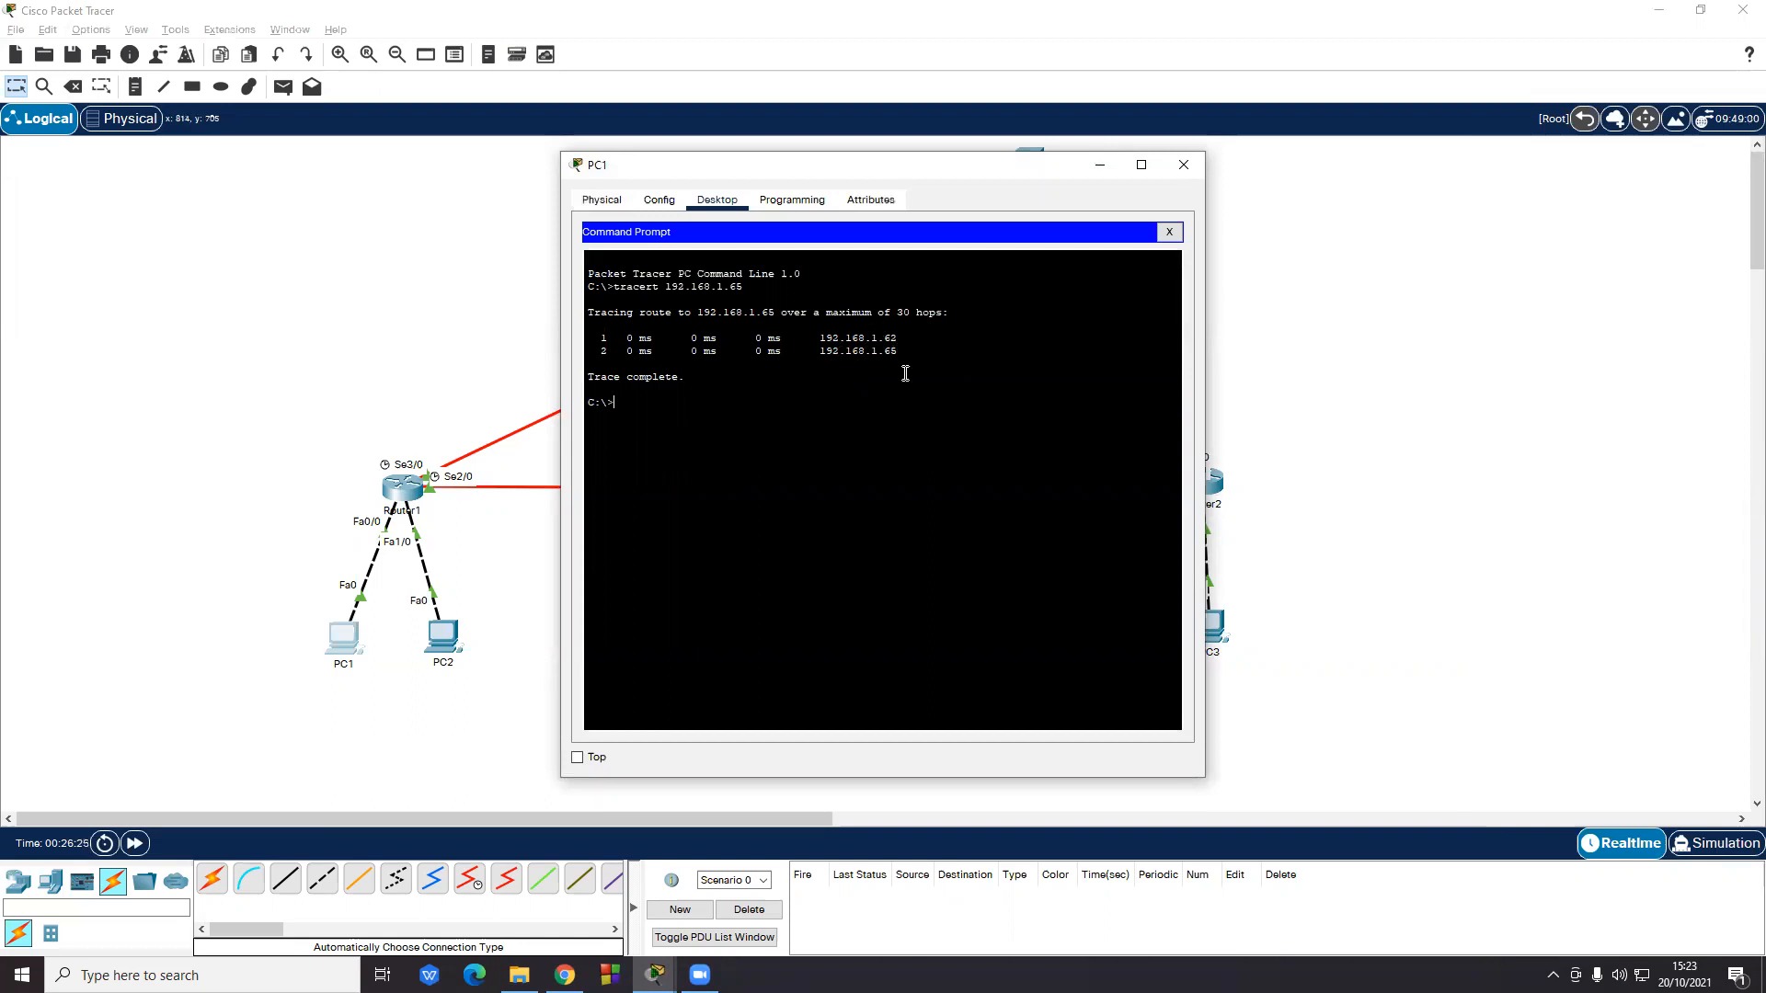
- Trace the routes from PC1 to 192.168.1.253, 33.33.33.1 and 43.43.43.1 with tracert
type("tracert 192.168.1.253")
key("Return")
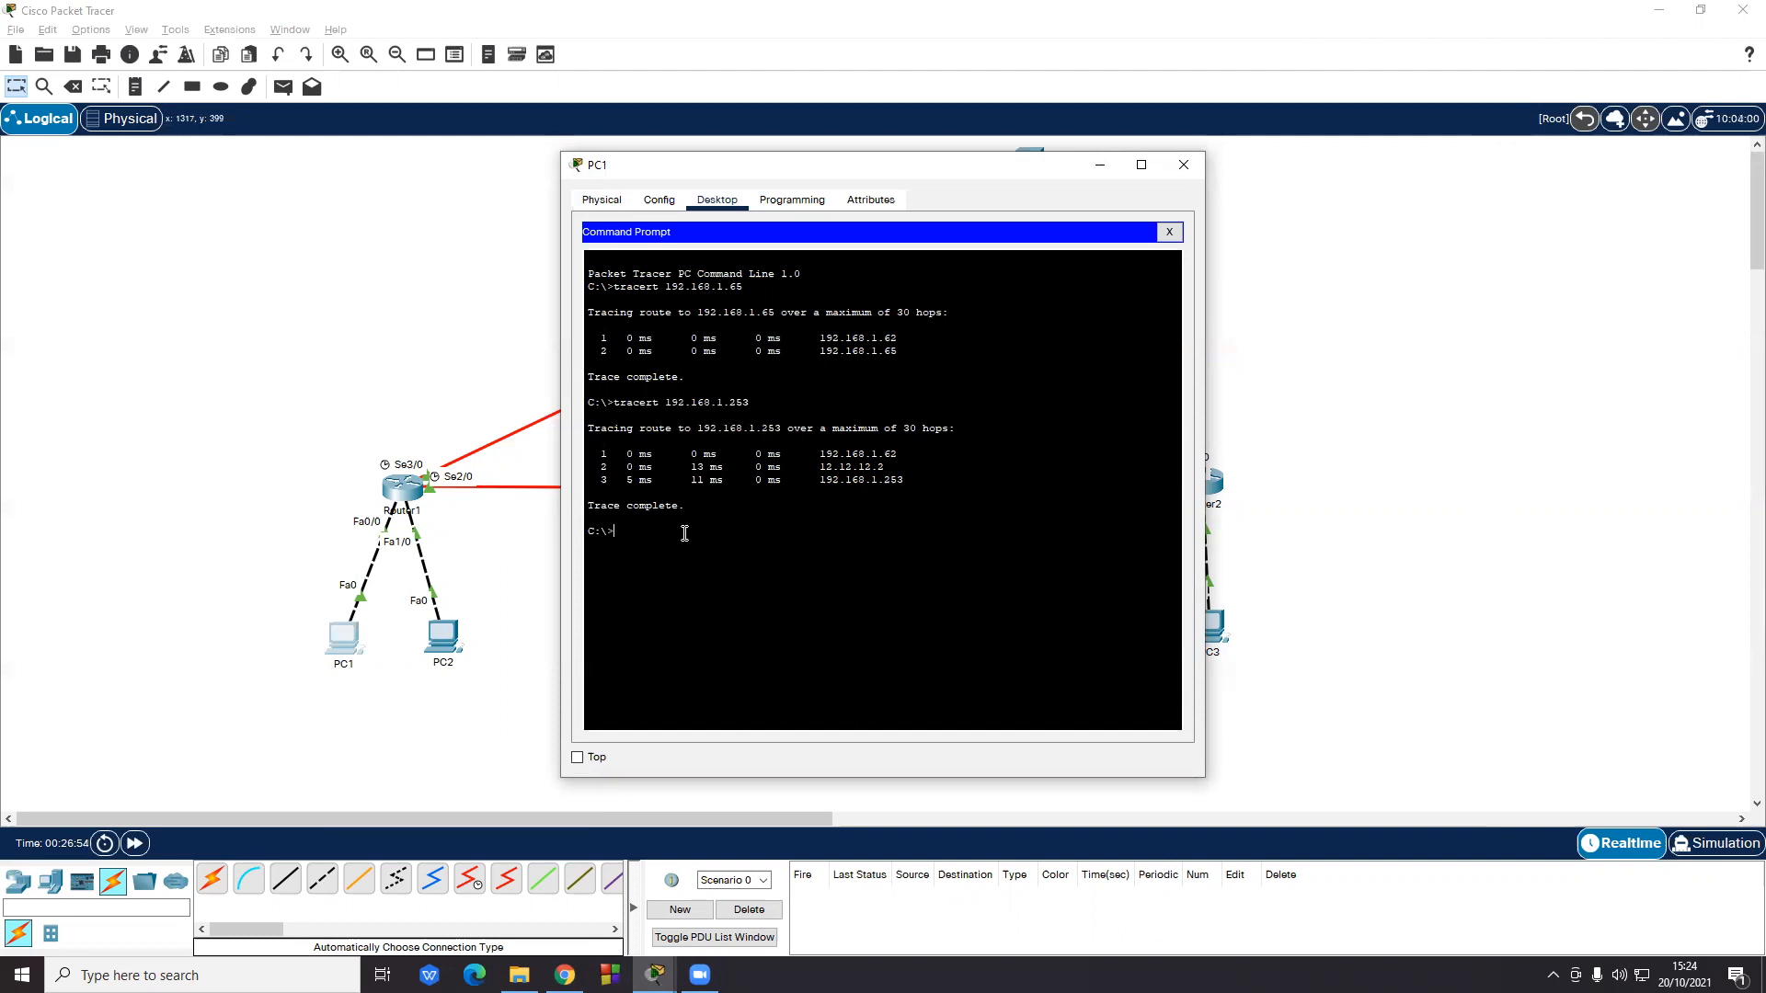
type("ert 33.33.33.1")
key("Return")
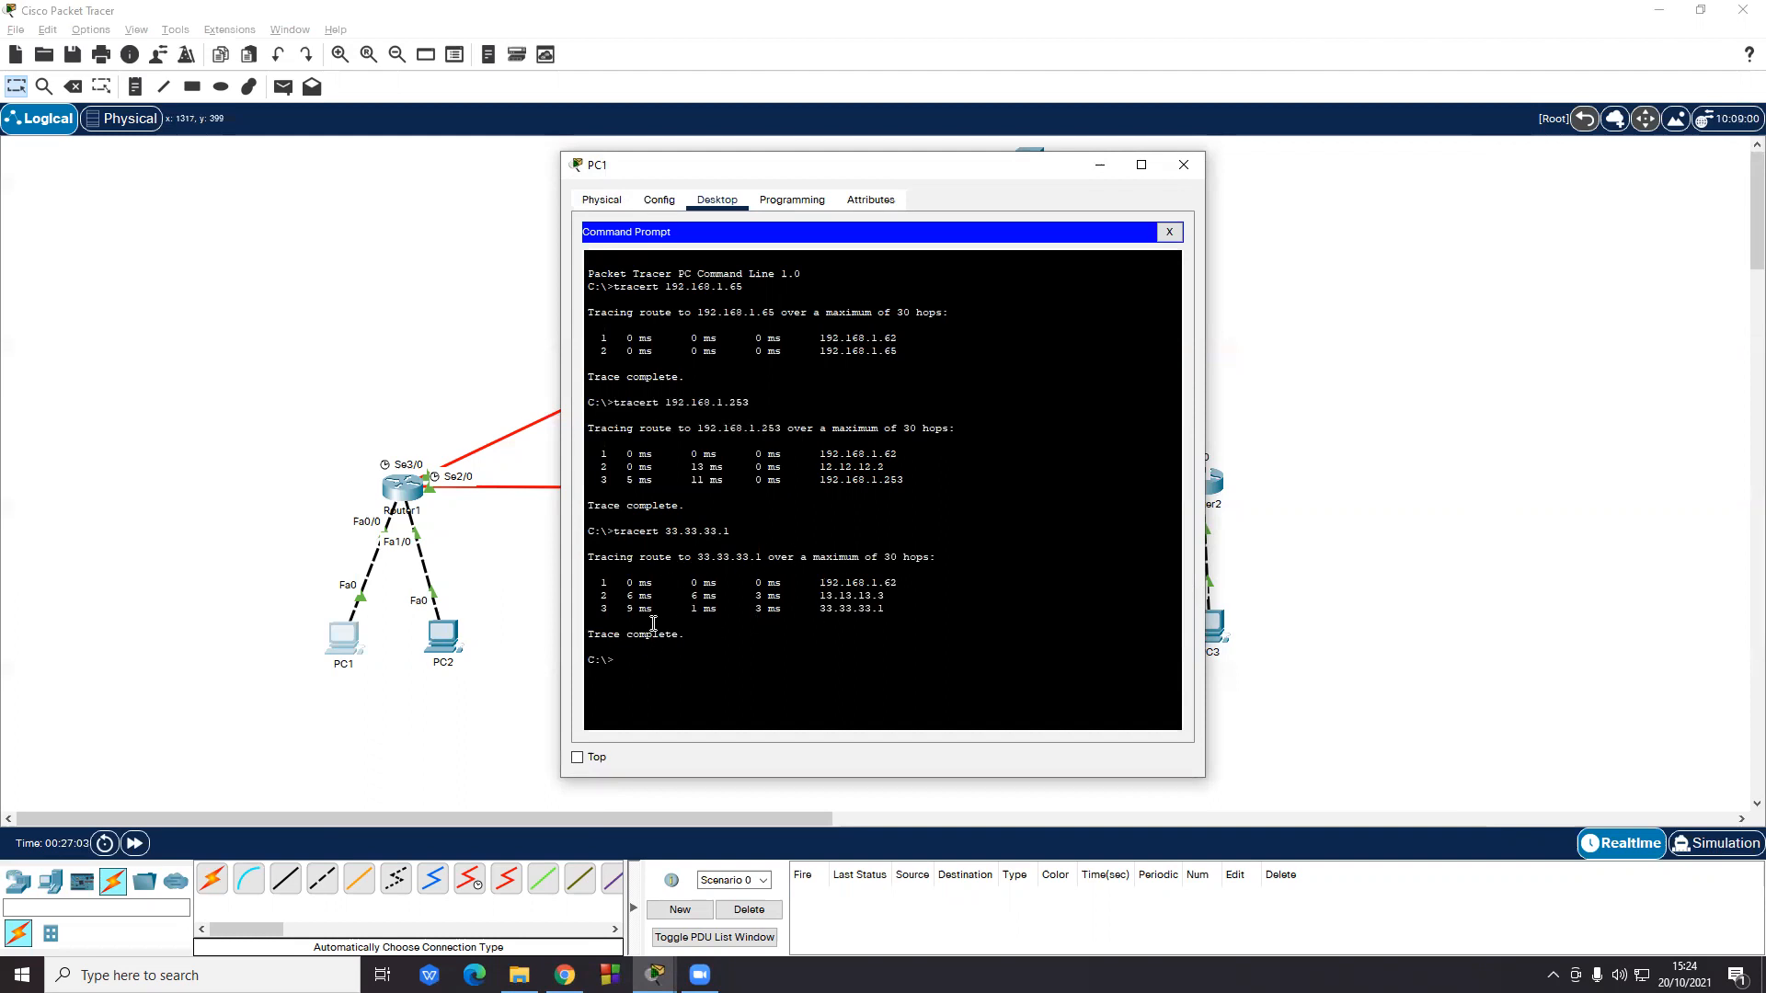
type("tracert 43.43.43.1")
key("Return")
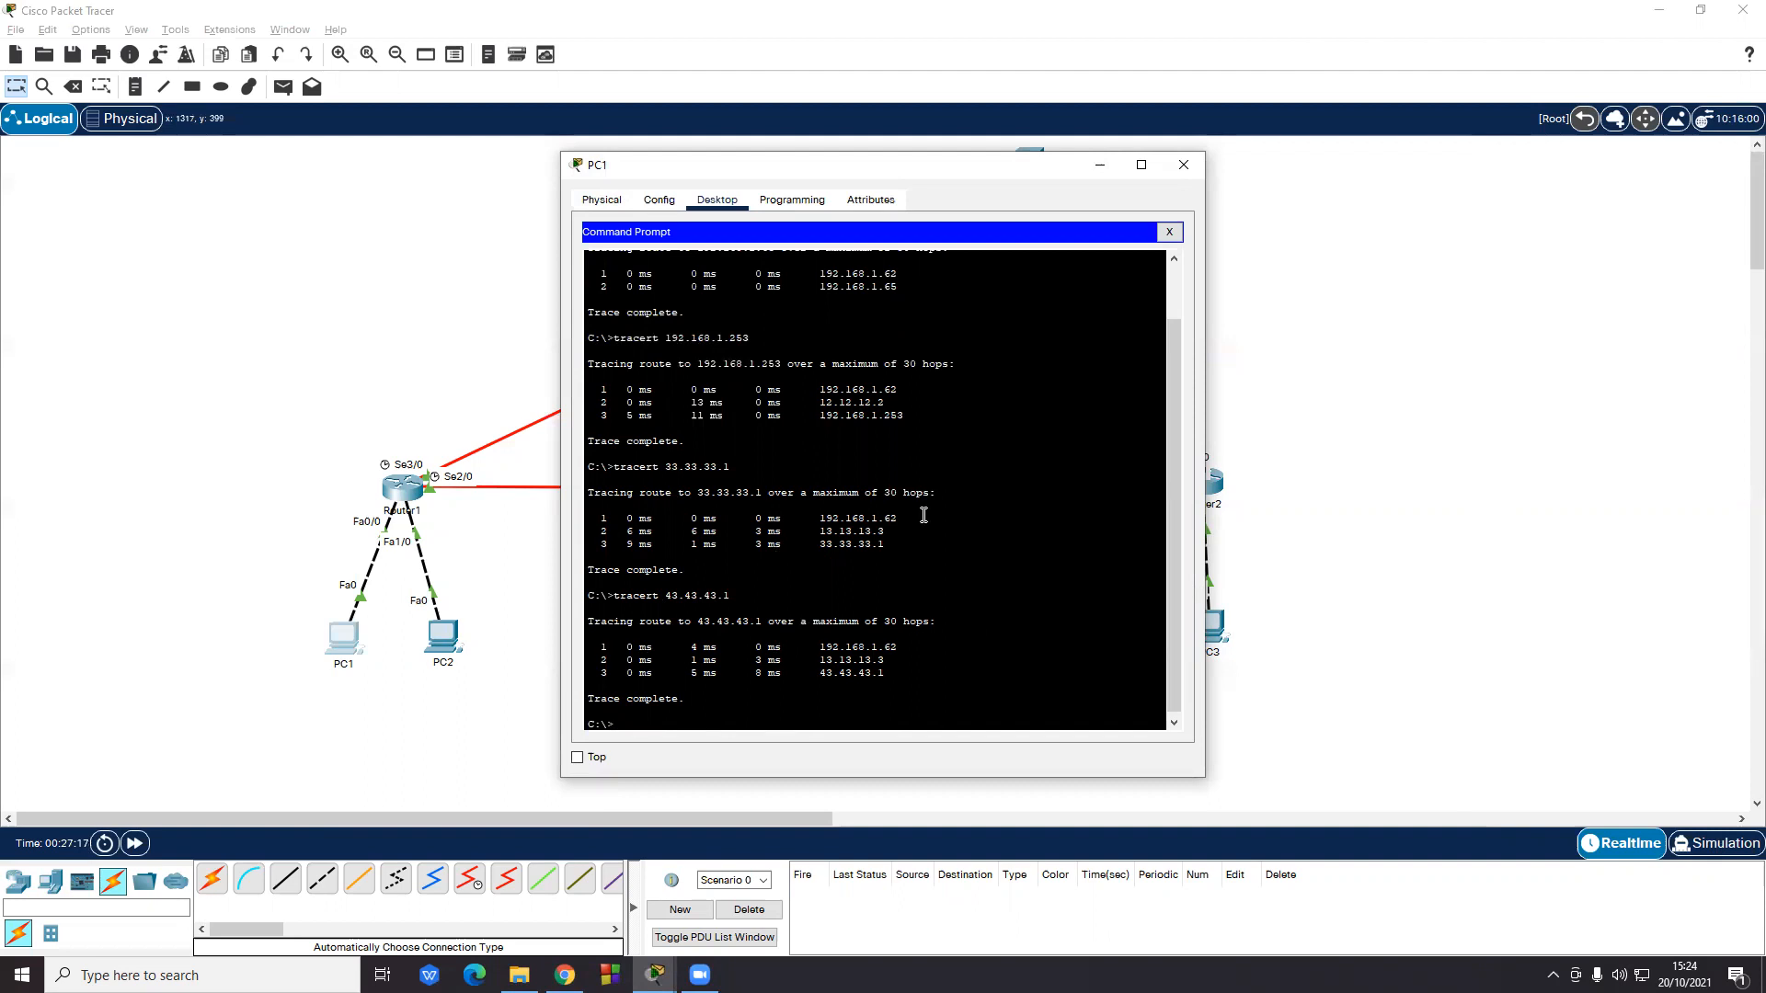
- Close PC1's window, check the scenario list in Chrome, and in Packet Tracer run tracert 192.168.1.1 from PC3's Command Prompt
left_click(1182, 175)
left_click(564, 975)
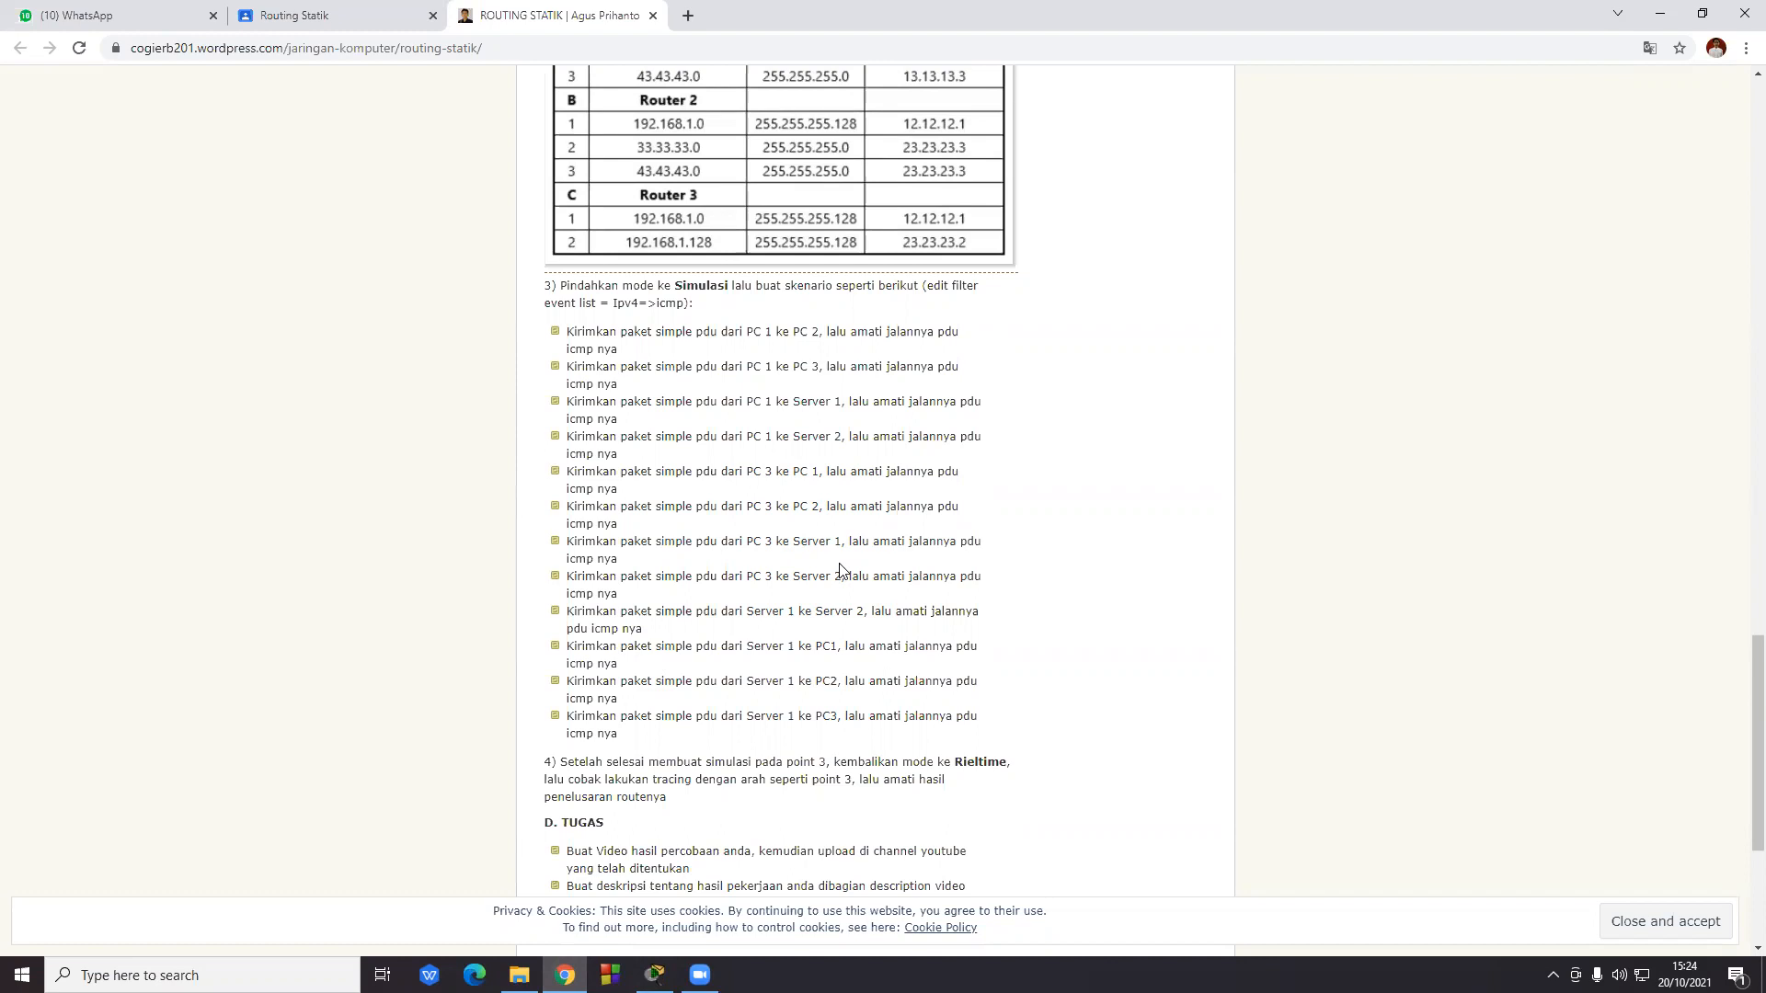
key("alt+Tab")
left_click(1205, 612)
left_click(991, 276)
type("tracert 192.168.1.1")
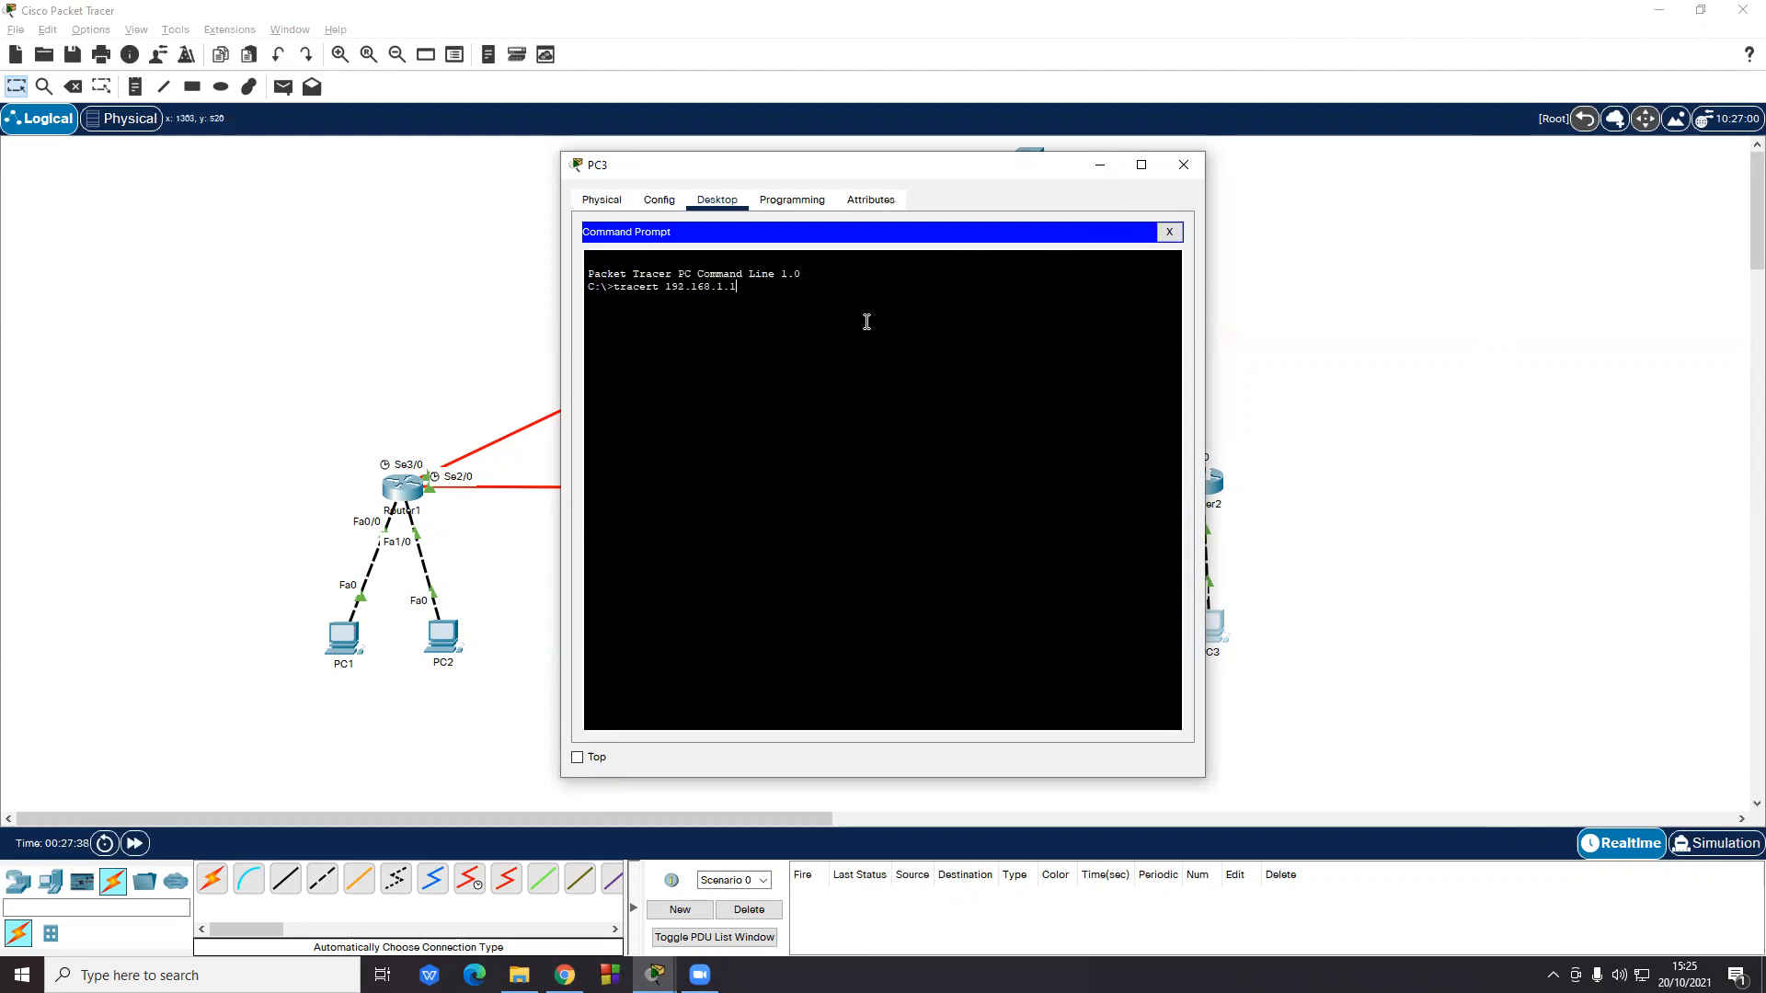
key("Return")
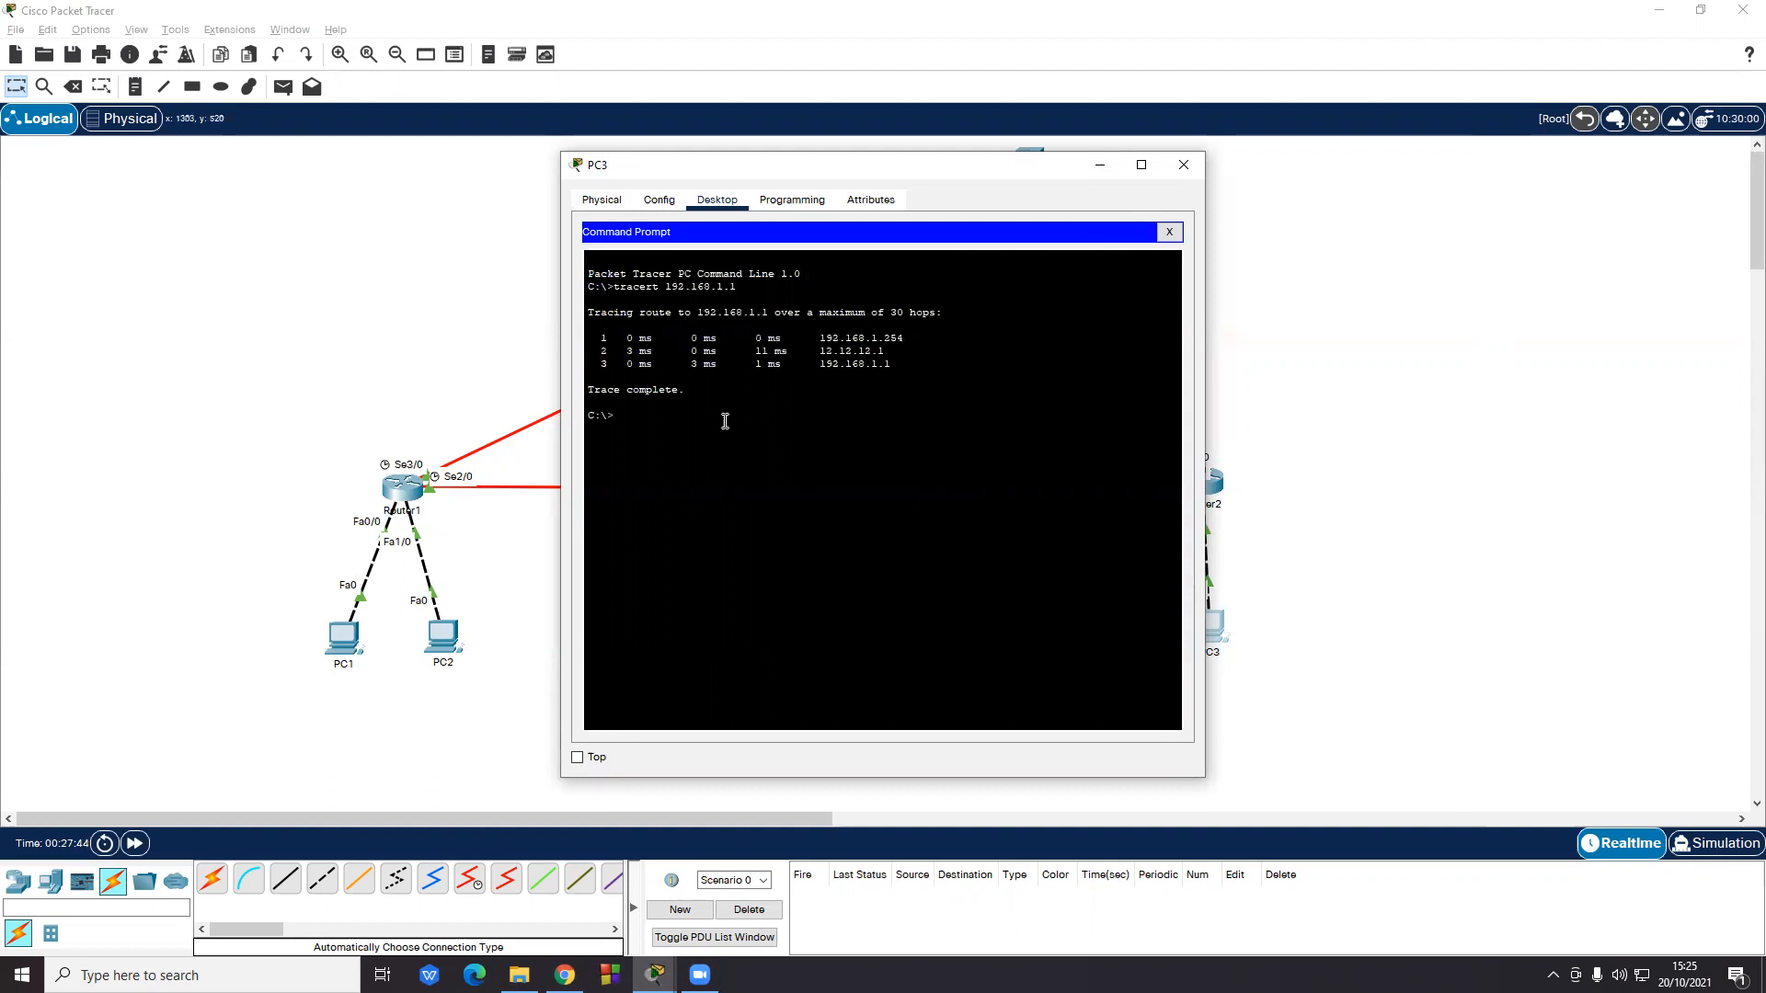
- Trace the routes from PC3 to 192.168.1.65 and 33.33.33.1 with tracert
type("tracert 192.168.1.65")
key("Return")
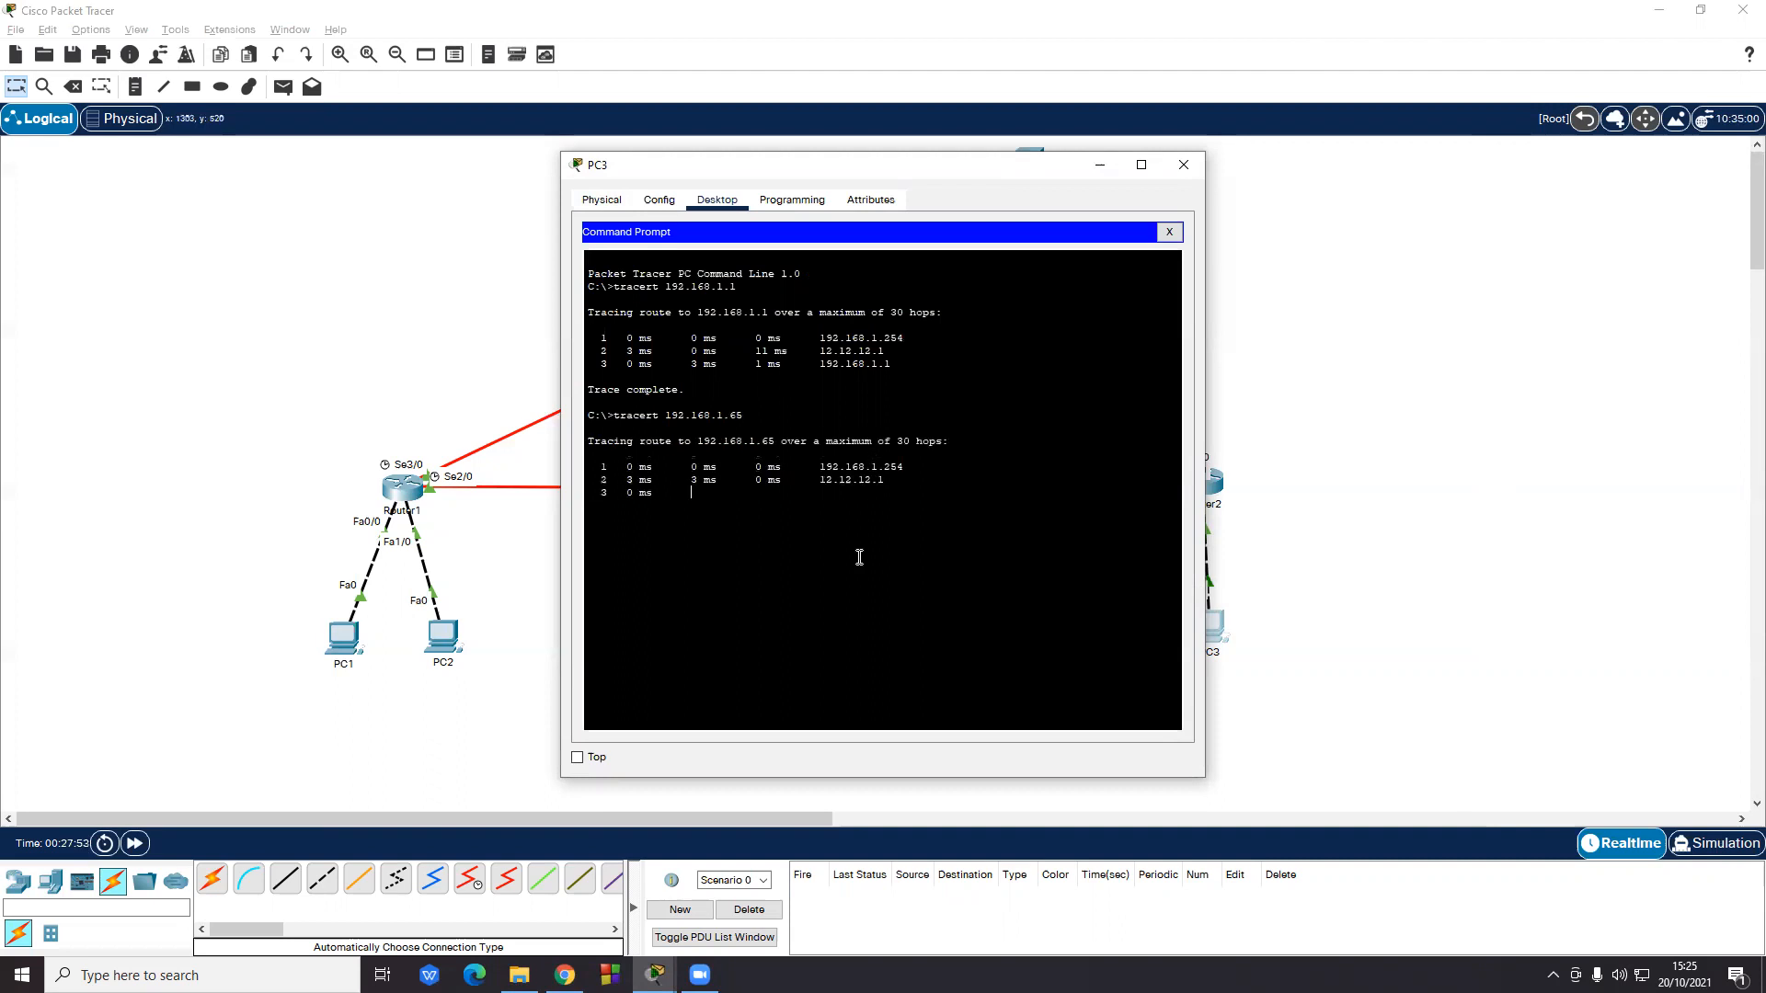
type("tracert 33.33.33.1")
key("Return")
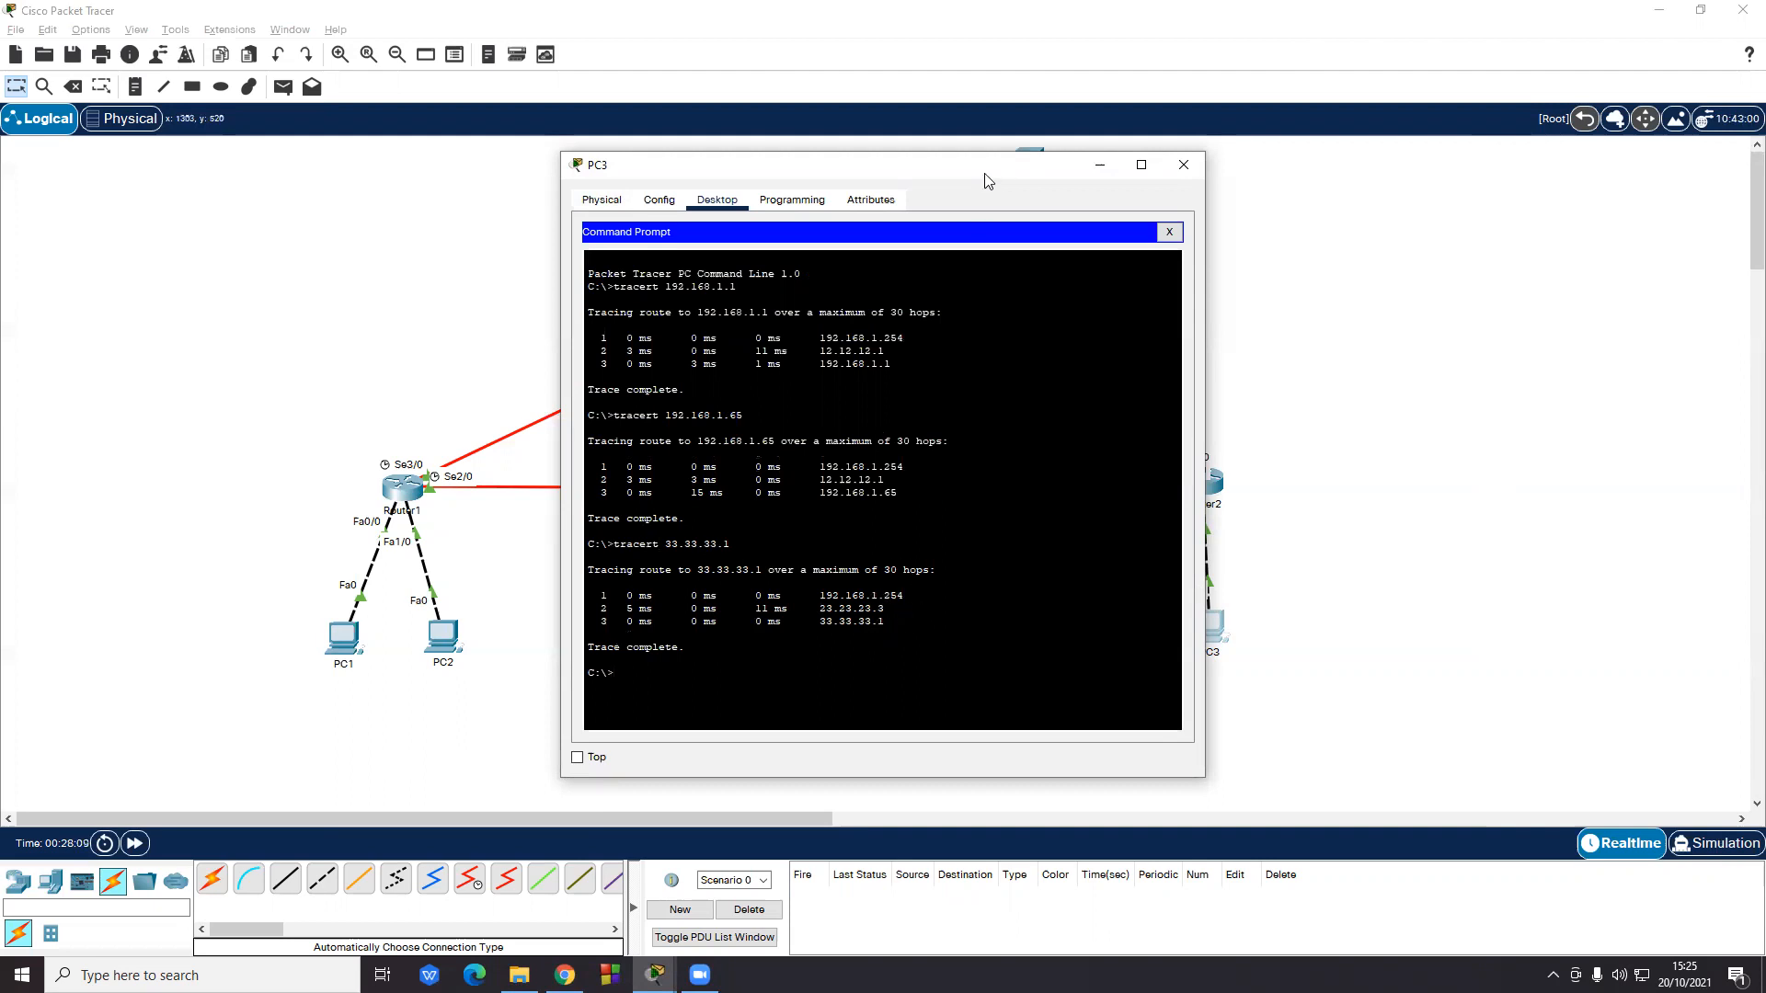
- Check the topology behind PC3's window, run tracert 43.43.43.1 from PC3, and close its window
left_click_drag(987, 180, 505, 174)
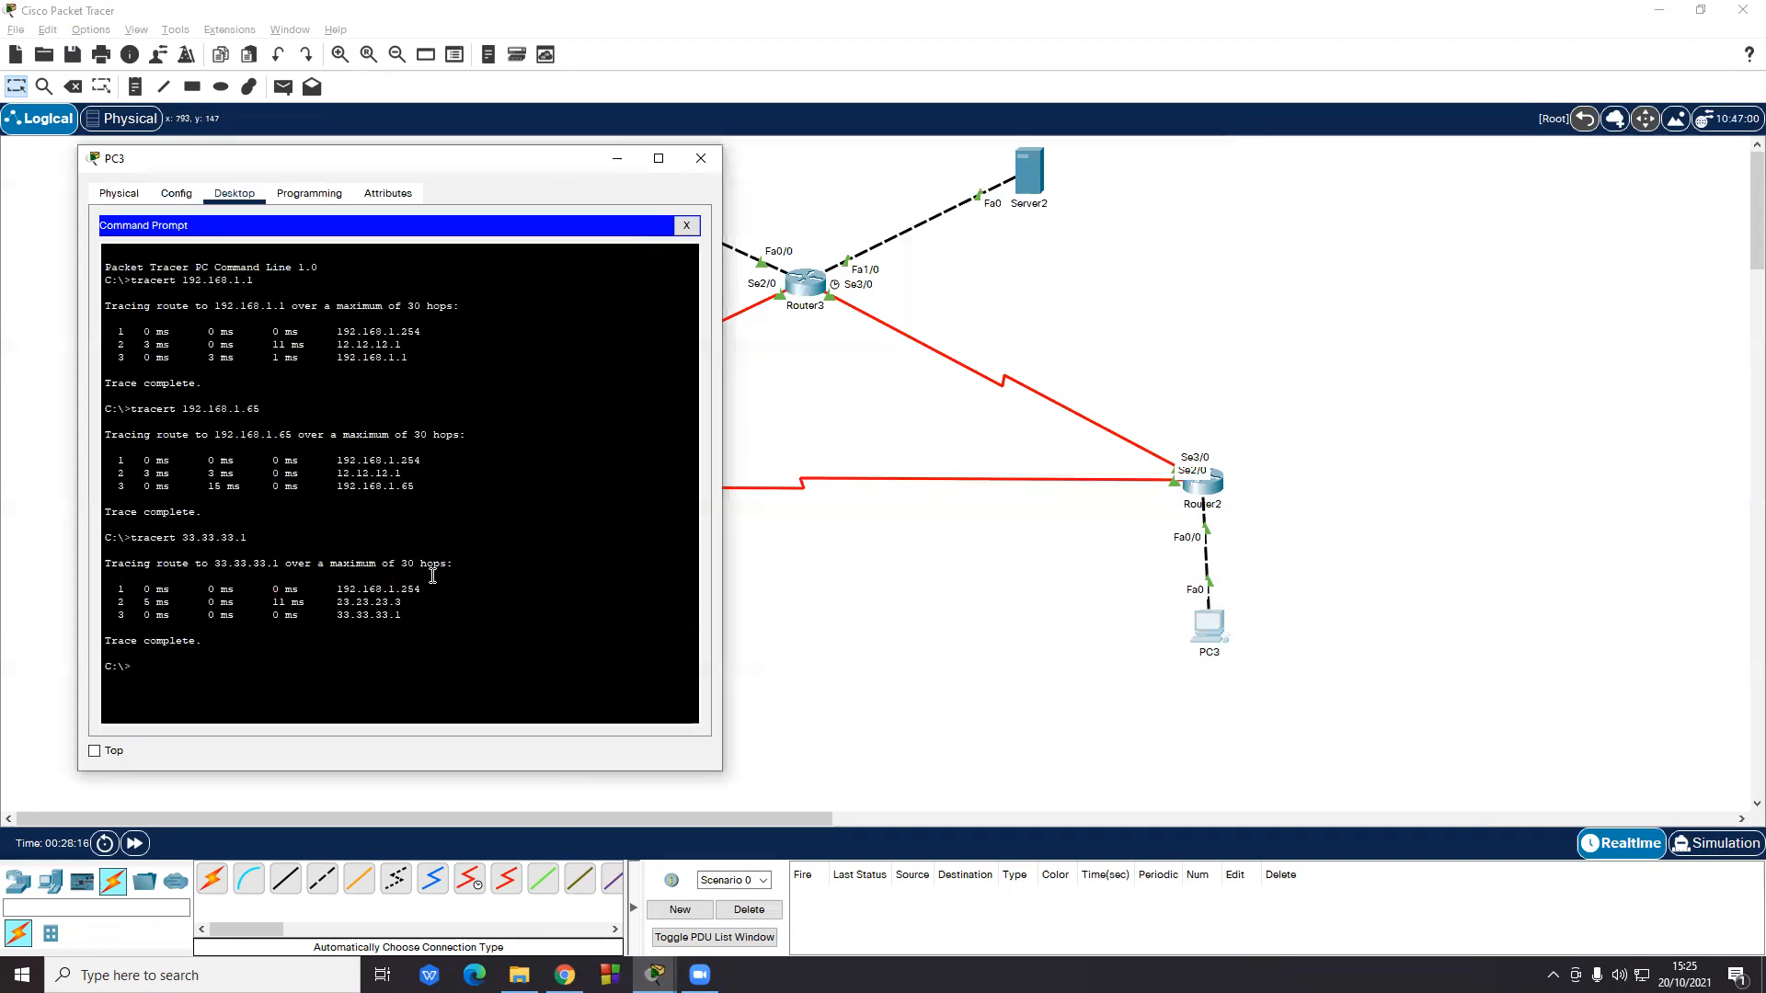
left_click_drag(504, 171, 946, 181)
left_click(631, 674)
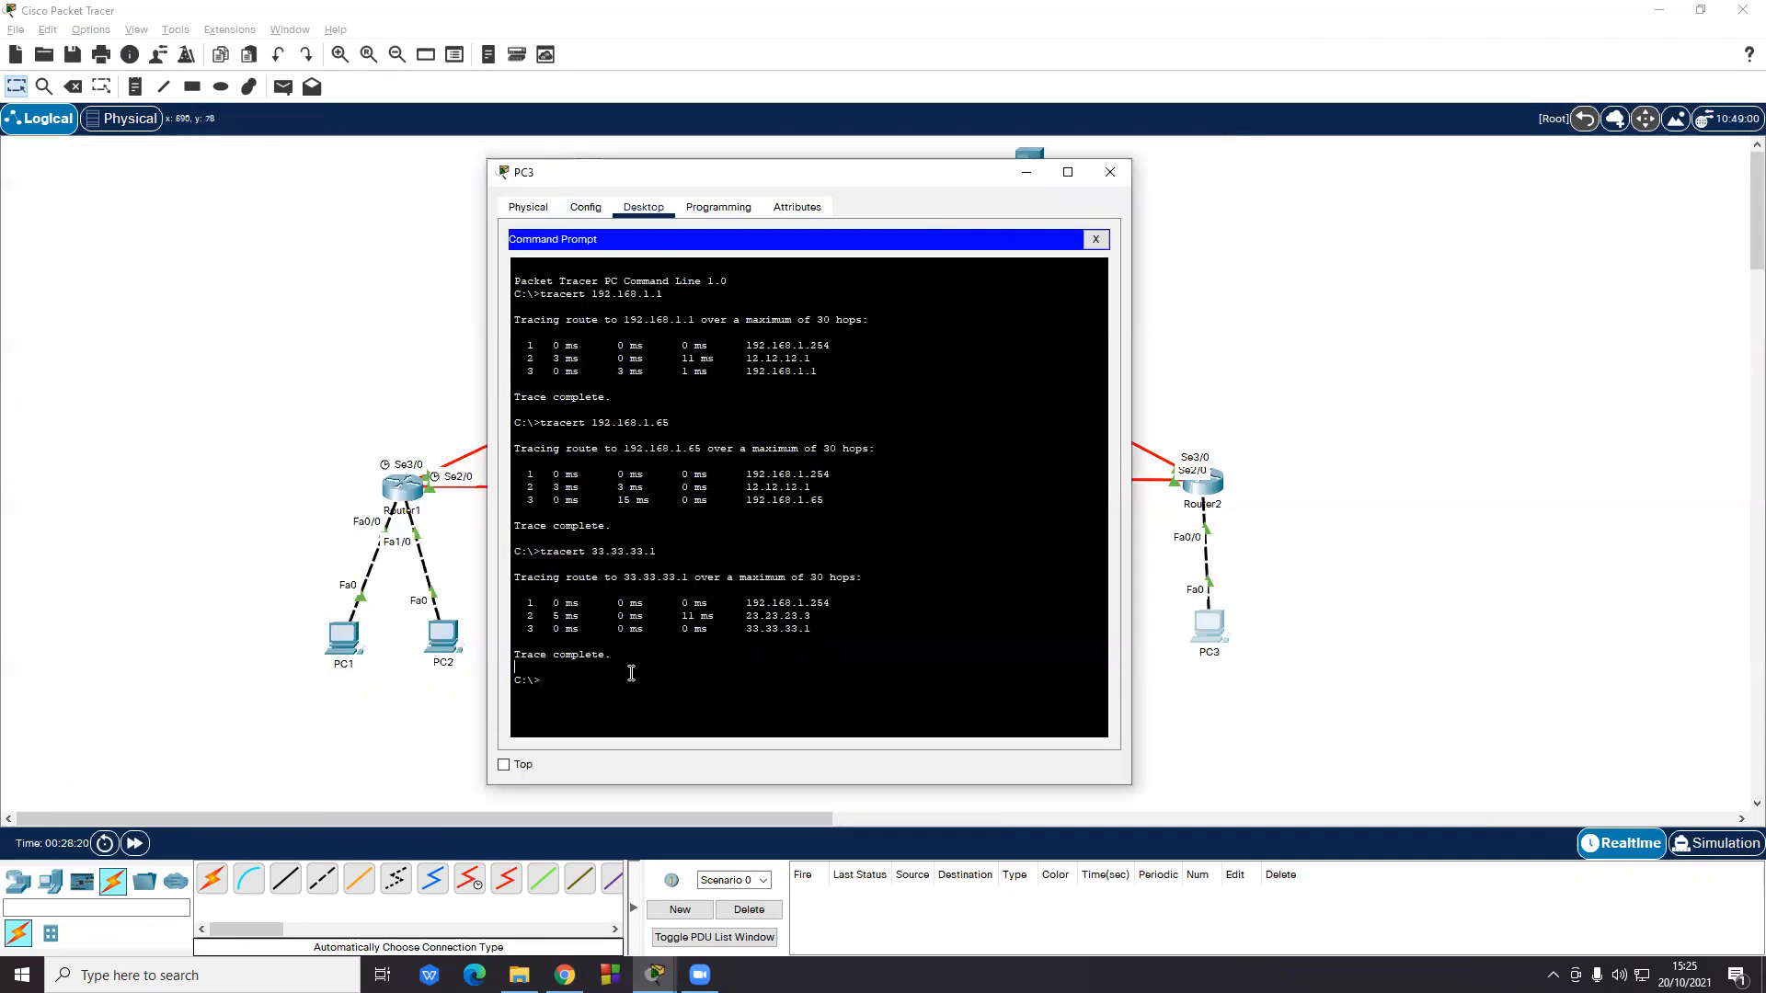
left_click(613, 681)
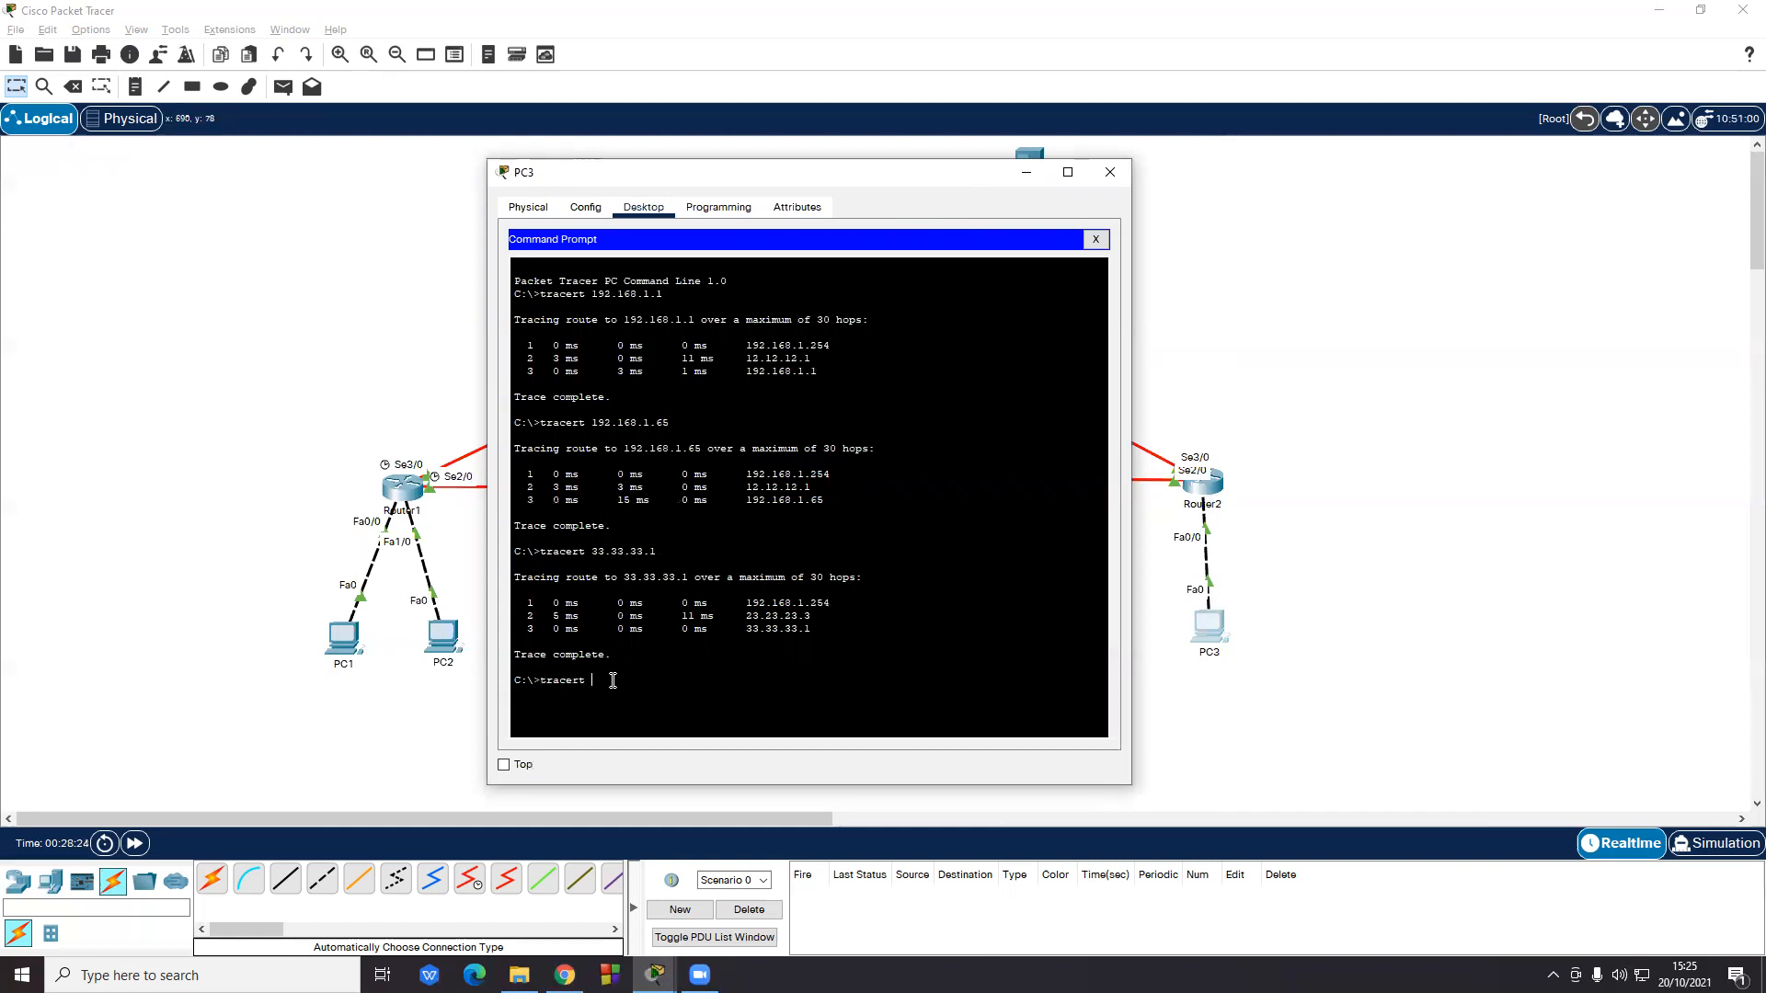
type("tracert 43.43.43.1")
key("Return")
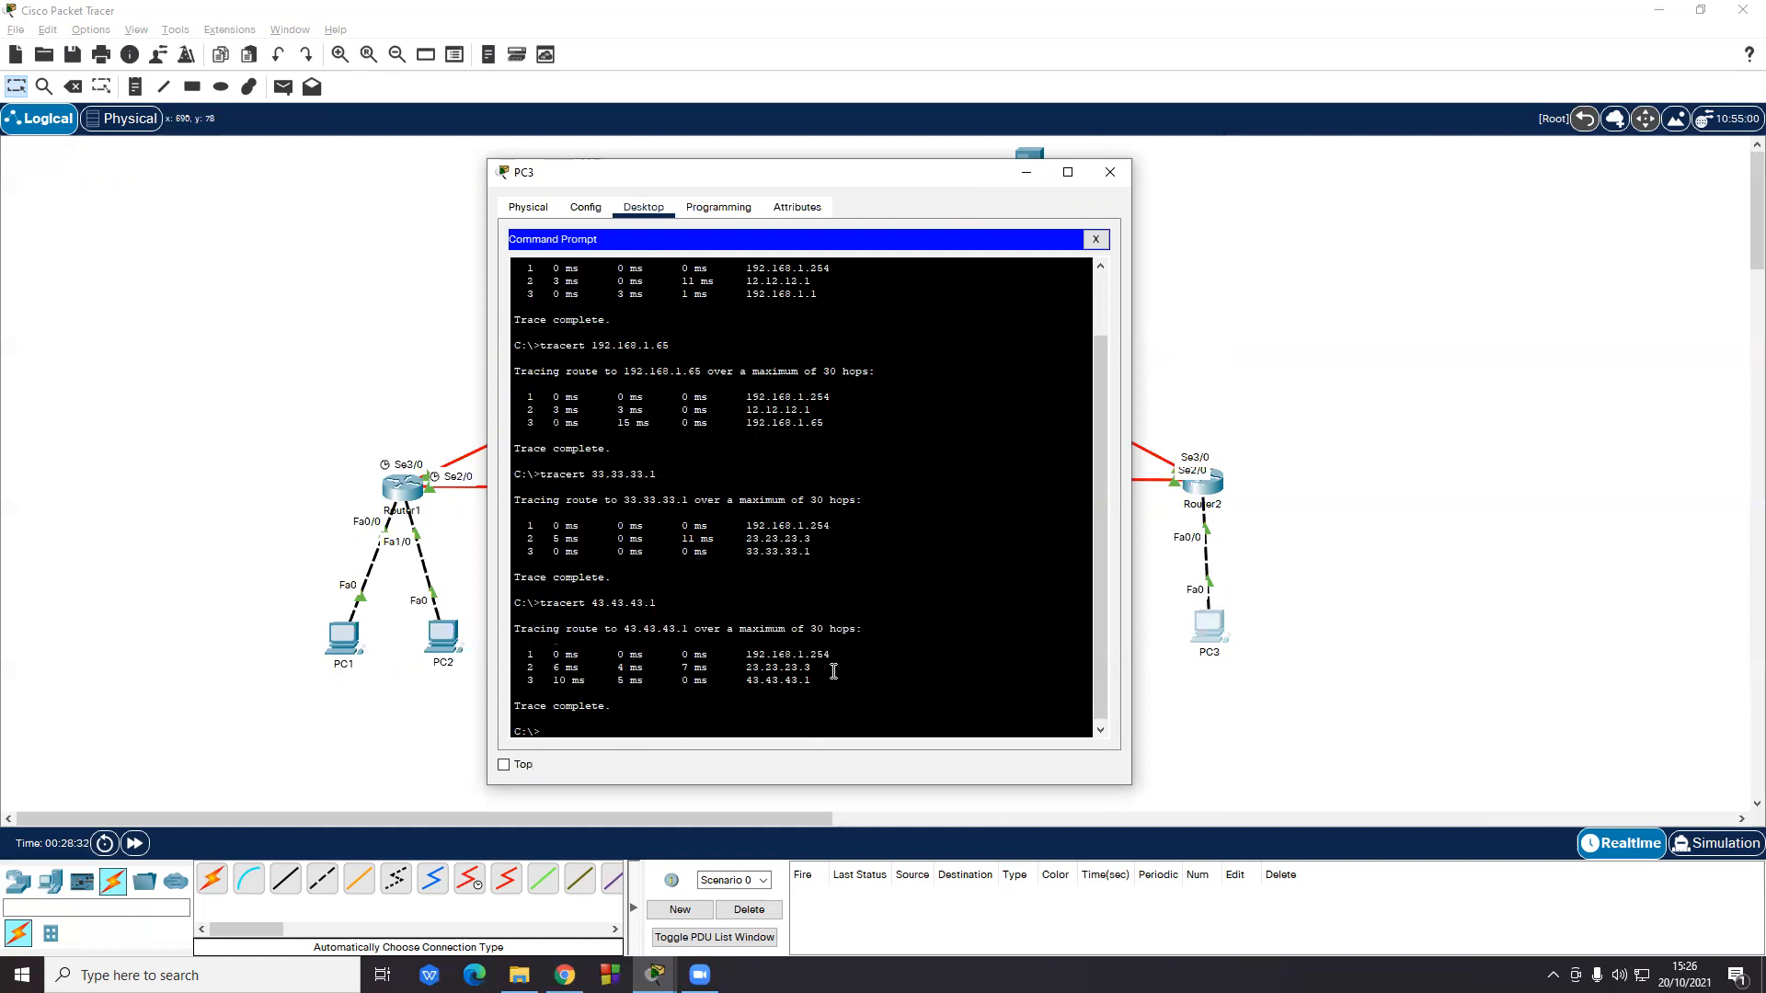
left_click(1110, 172)
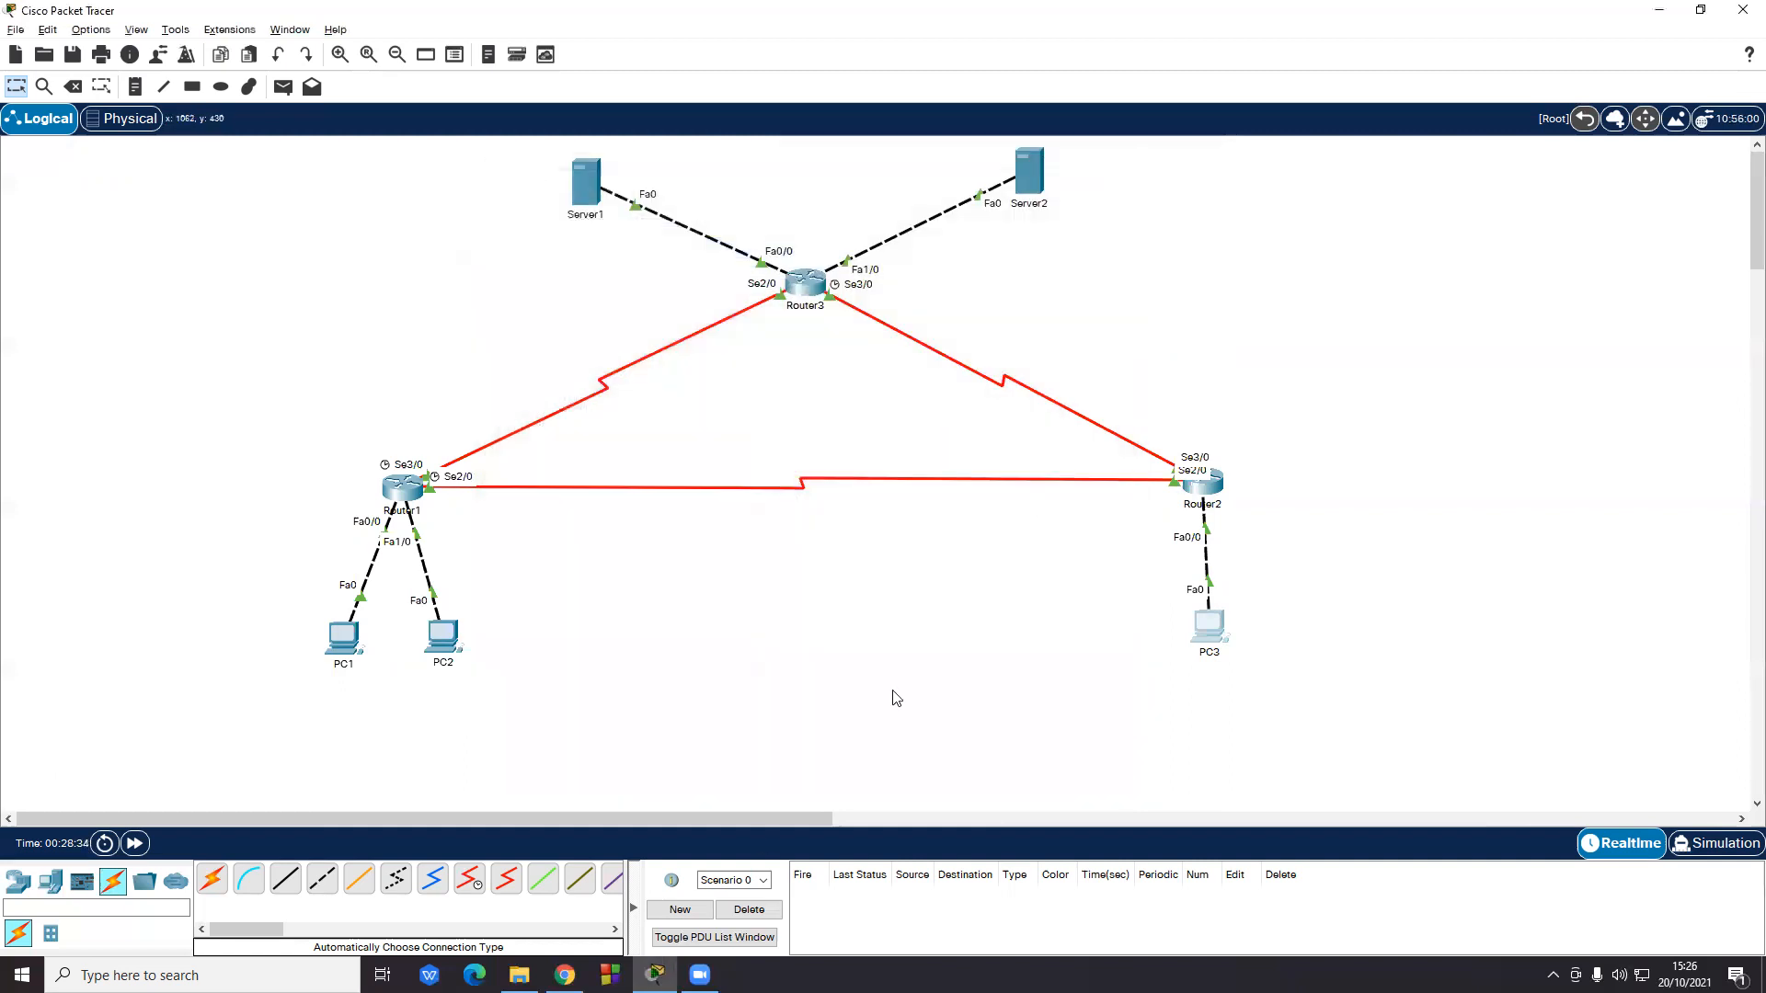
- Open Server1's Command Prompt and trace the routes to 43.43.43.1 and 192.168.1.1 with tracert
left_click(587, 187)
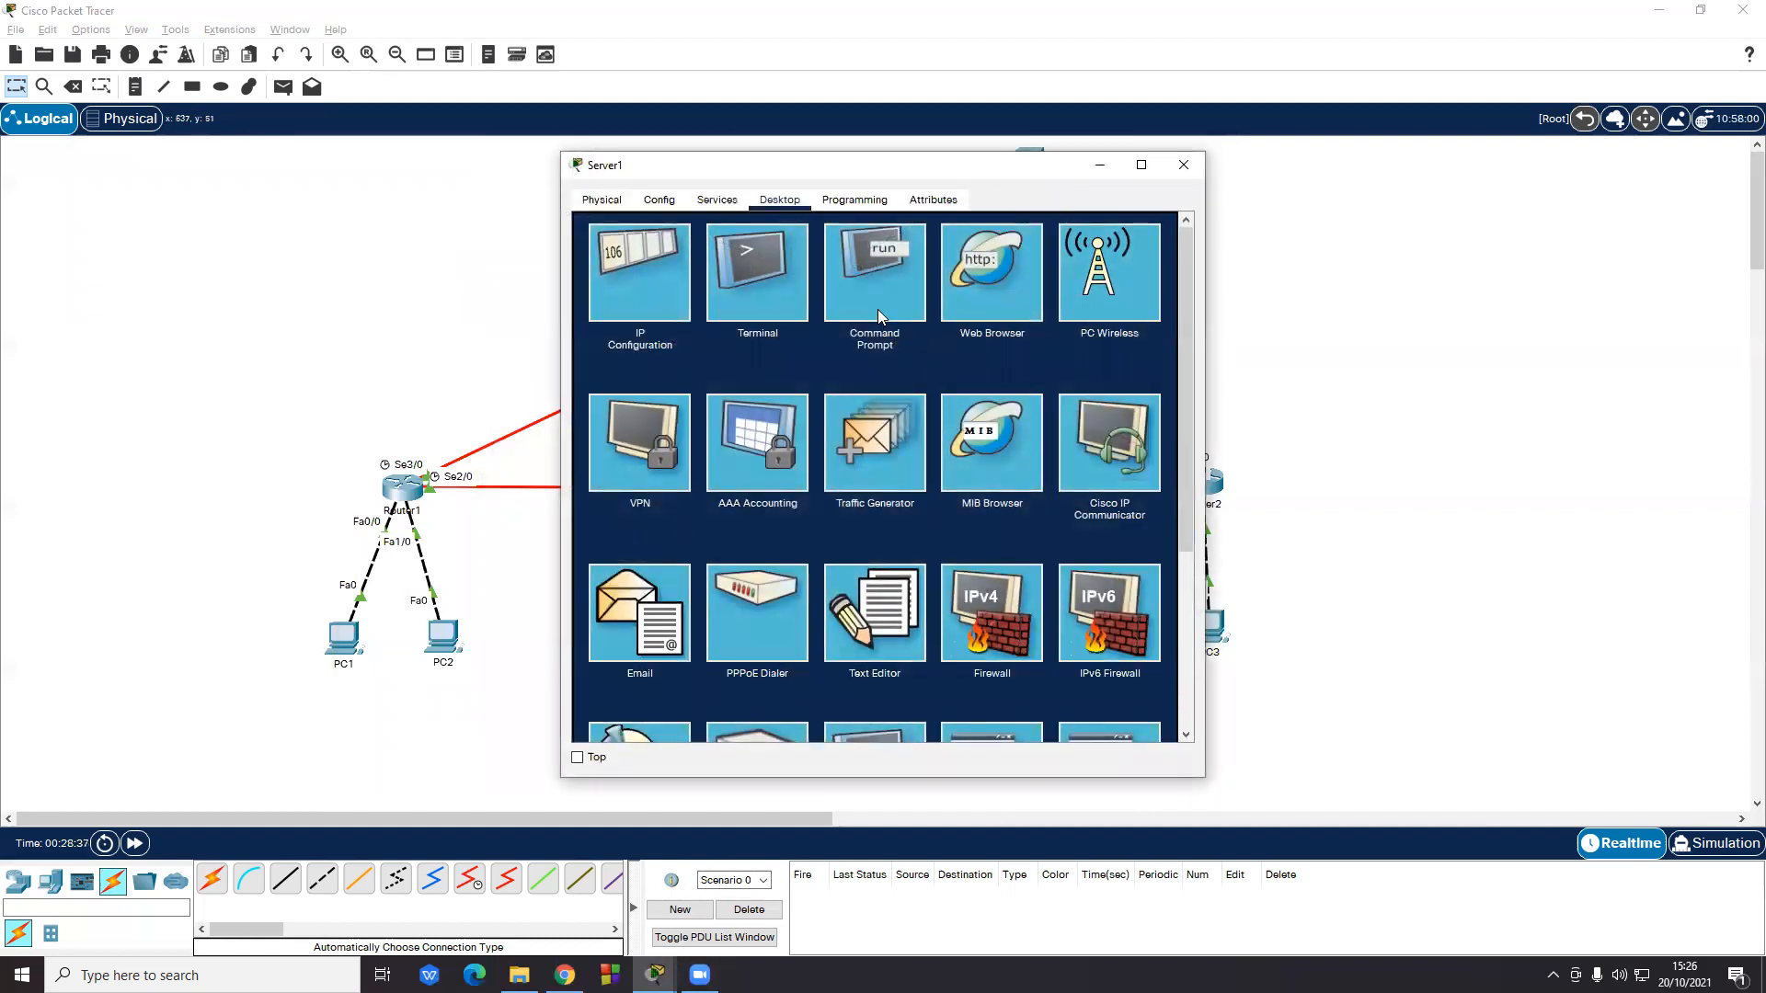
left_click(883, 280)
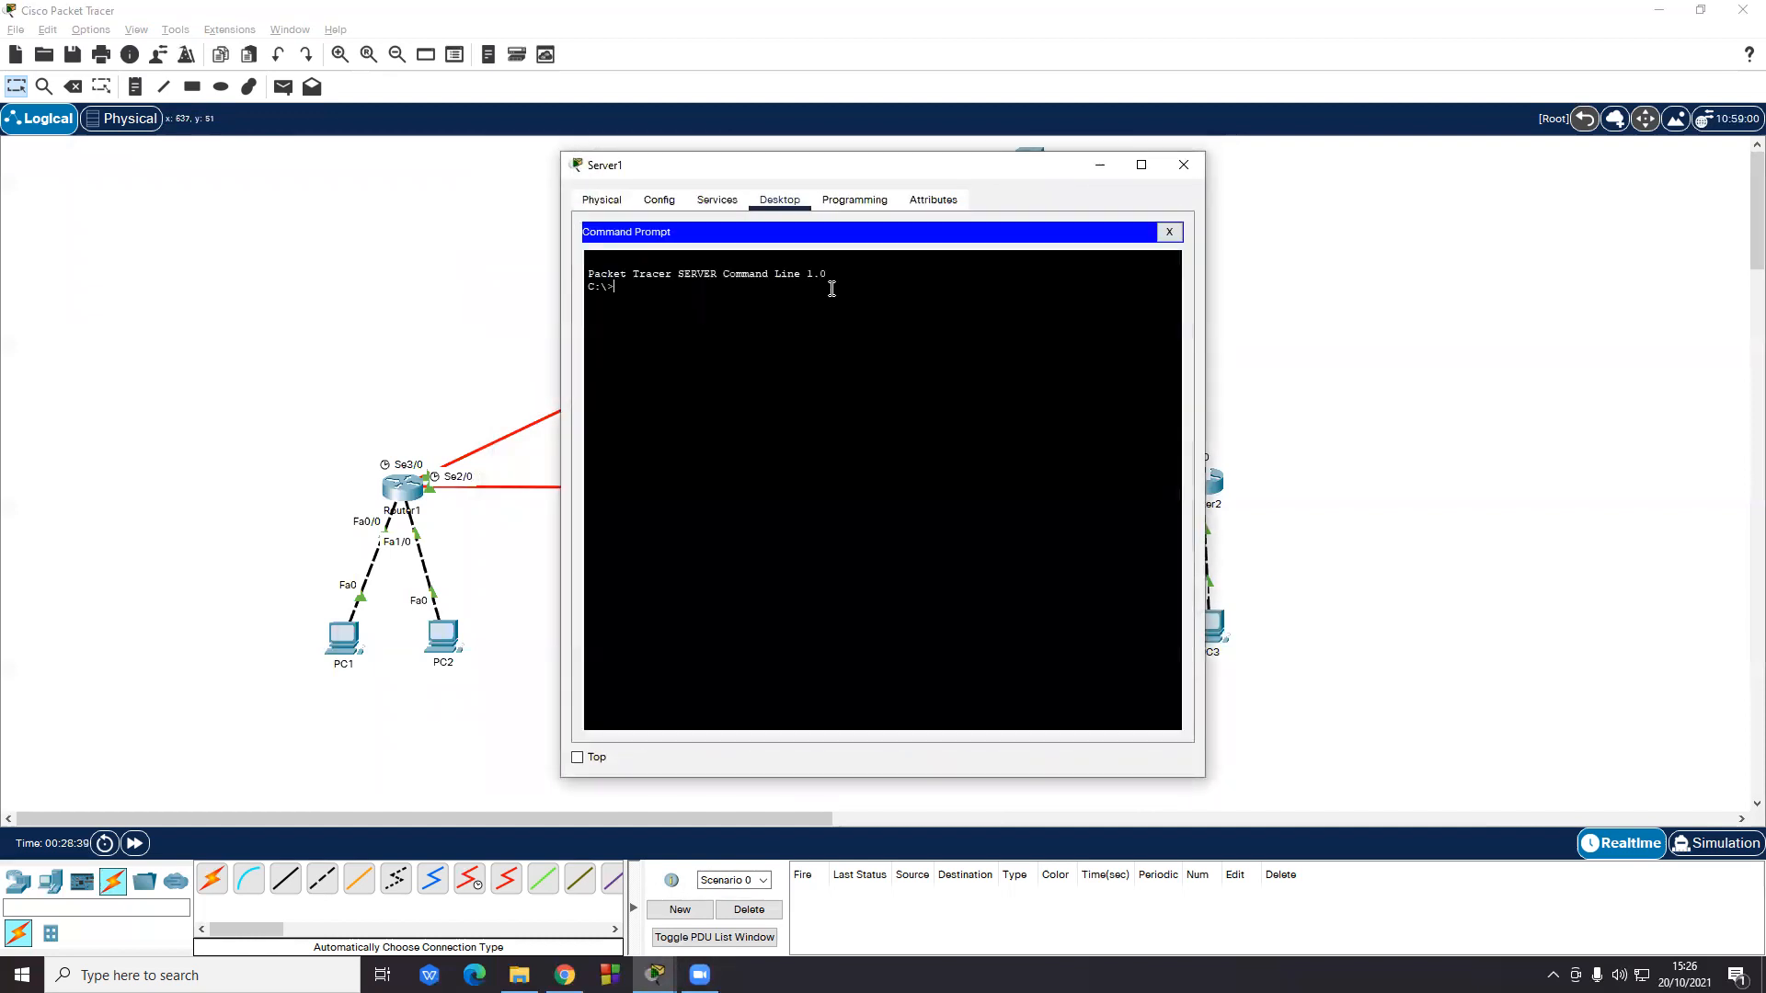
type("tracert 43.43.43.1")
key("Return")
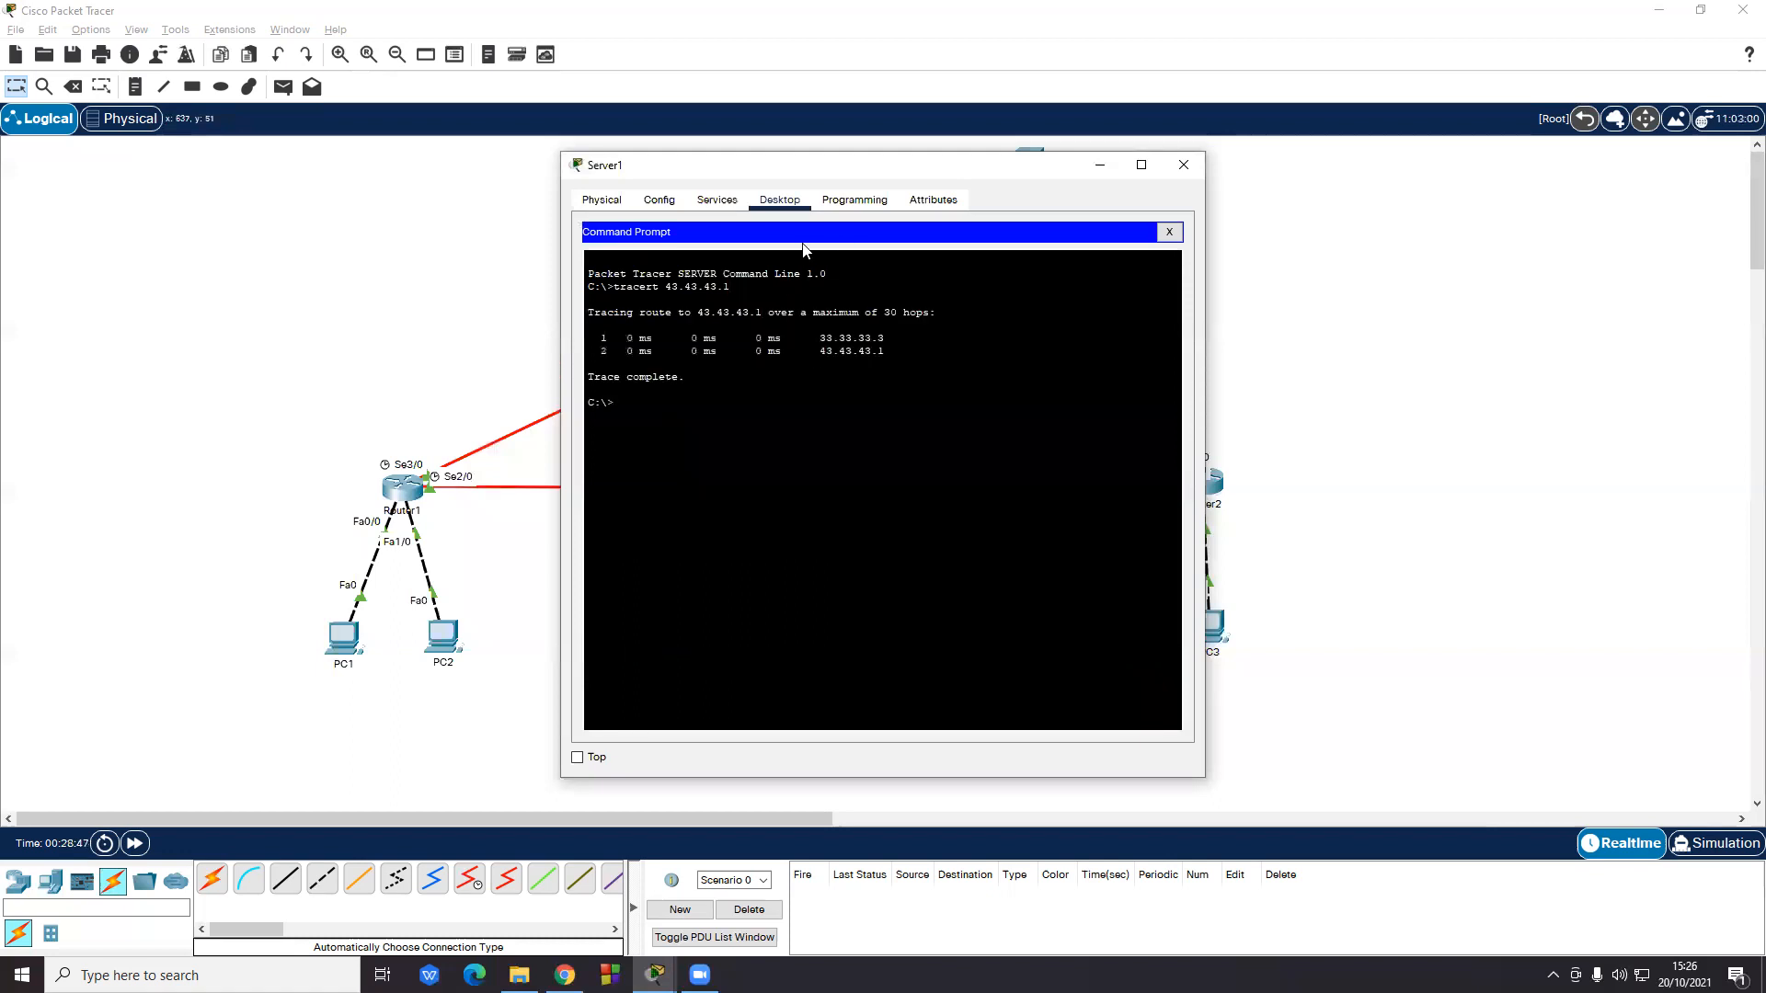
type("tracert 192.168.1.1")
key("Return")
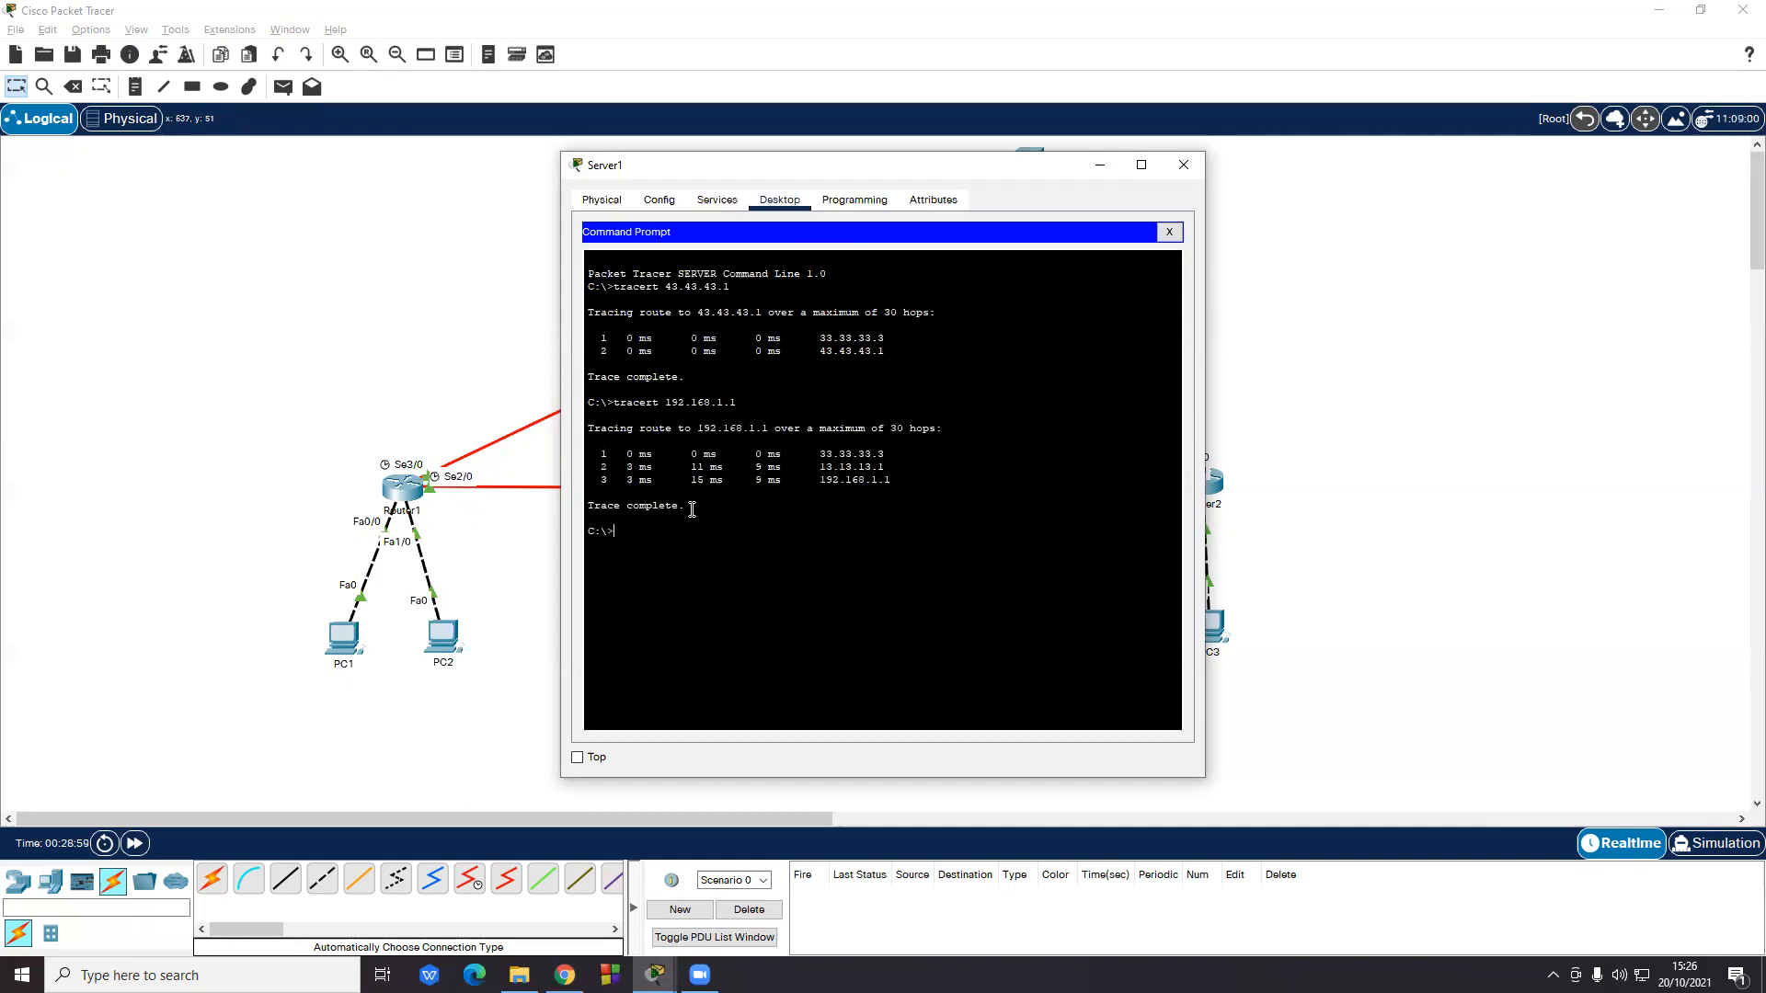
- Trace the routes from Server1 to 192.168.1.65 and 192.168.1.253 with tracert, and close Server1's window
type("tracert 192.168.1.65")
key("Return")
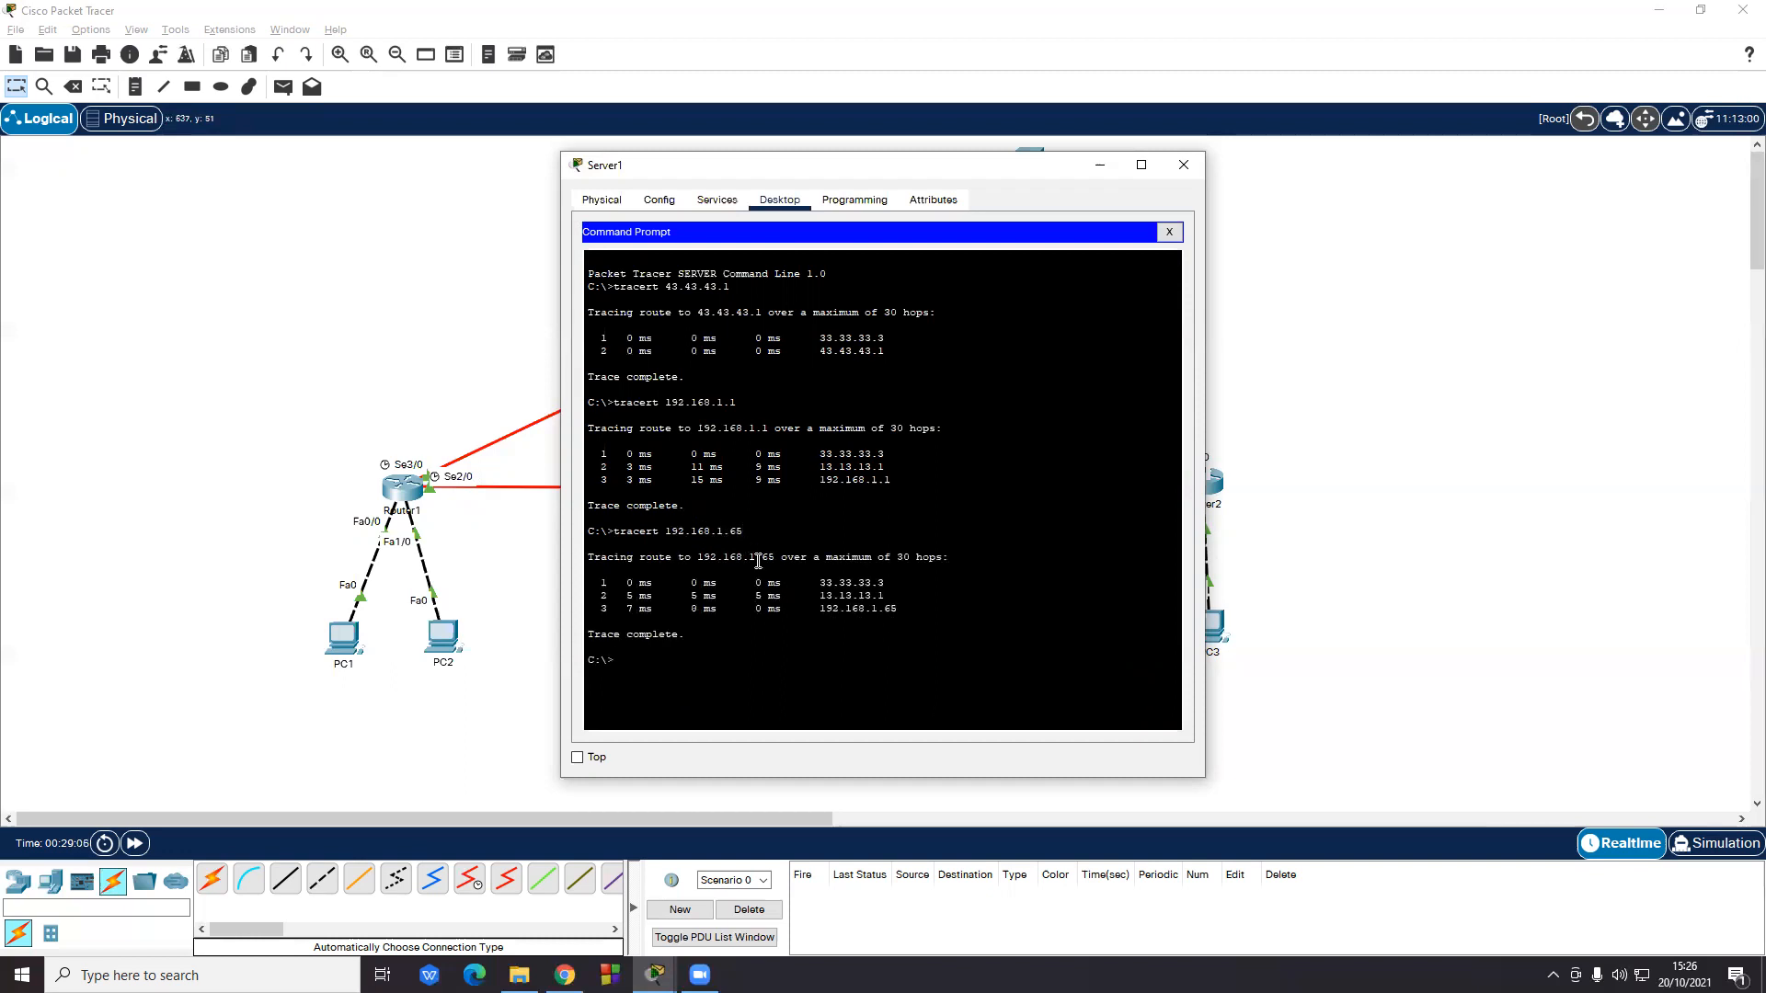
type("tracert 192")
key("BackSpace")
key("BackSpace")
key("BackSpace")
type("1.253")
key("Return")
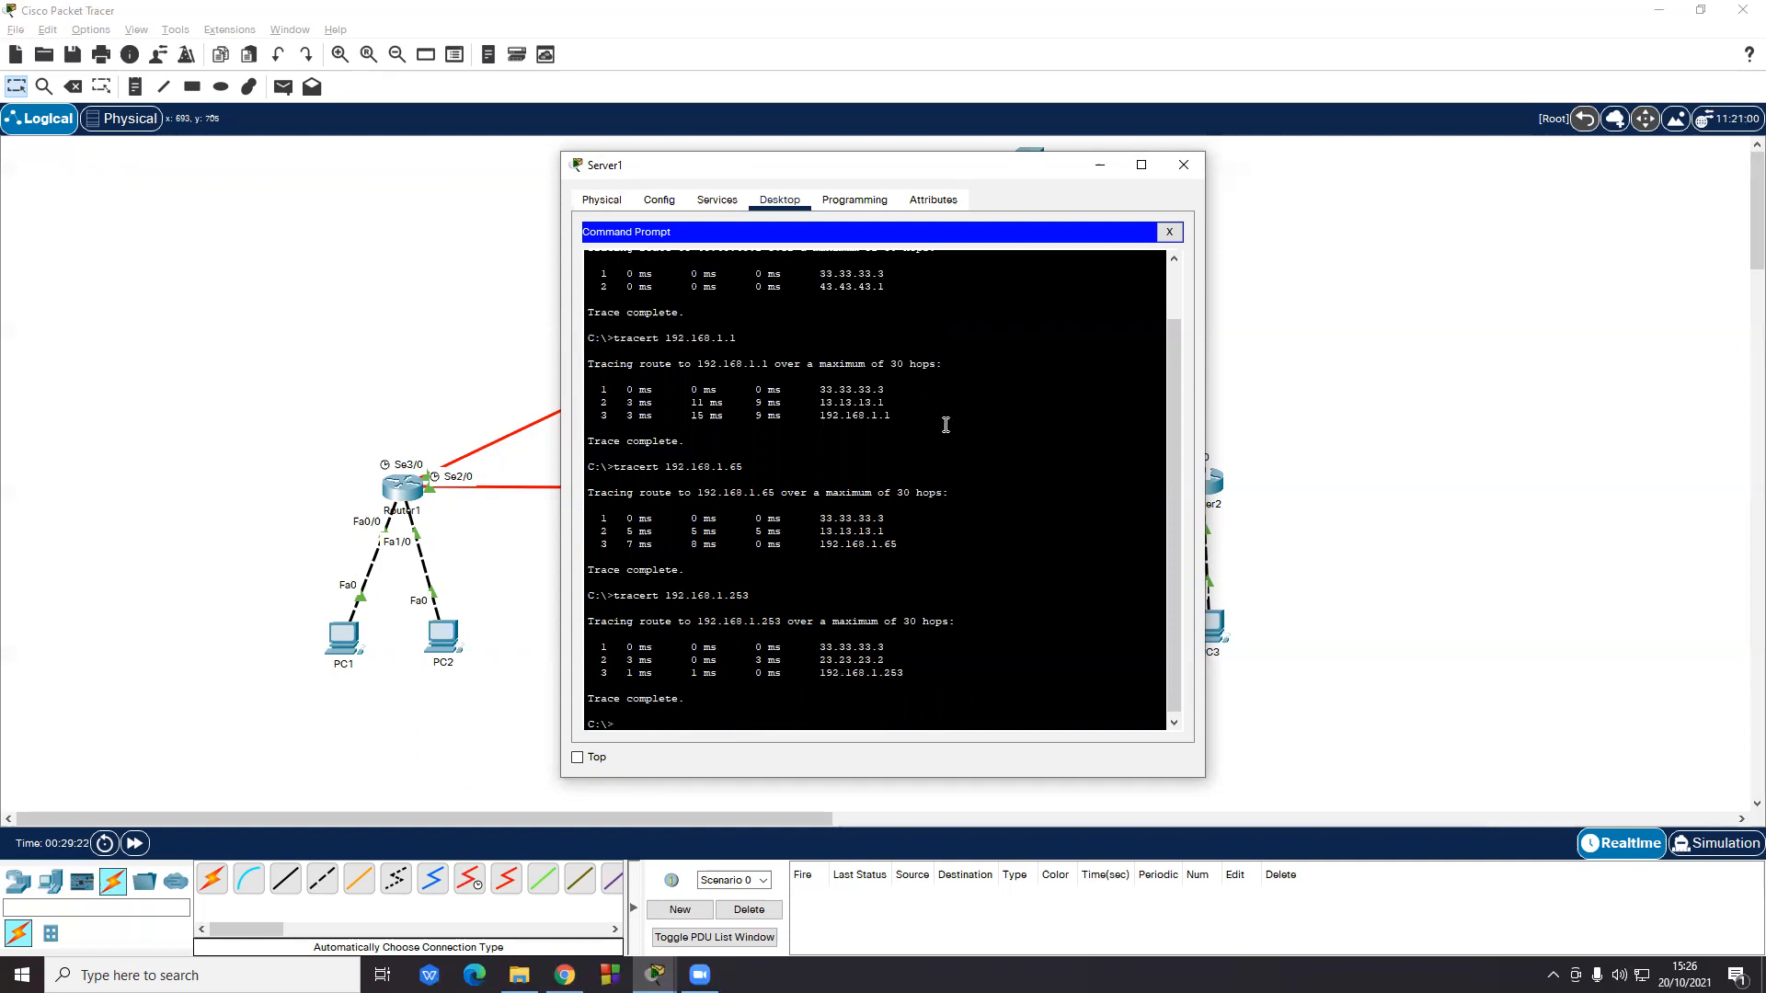
left_click(1183, 164)
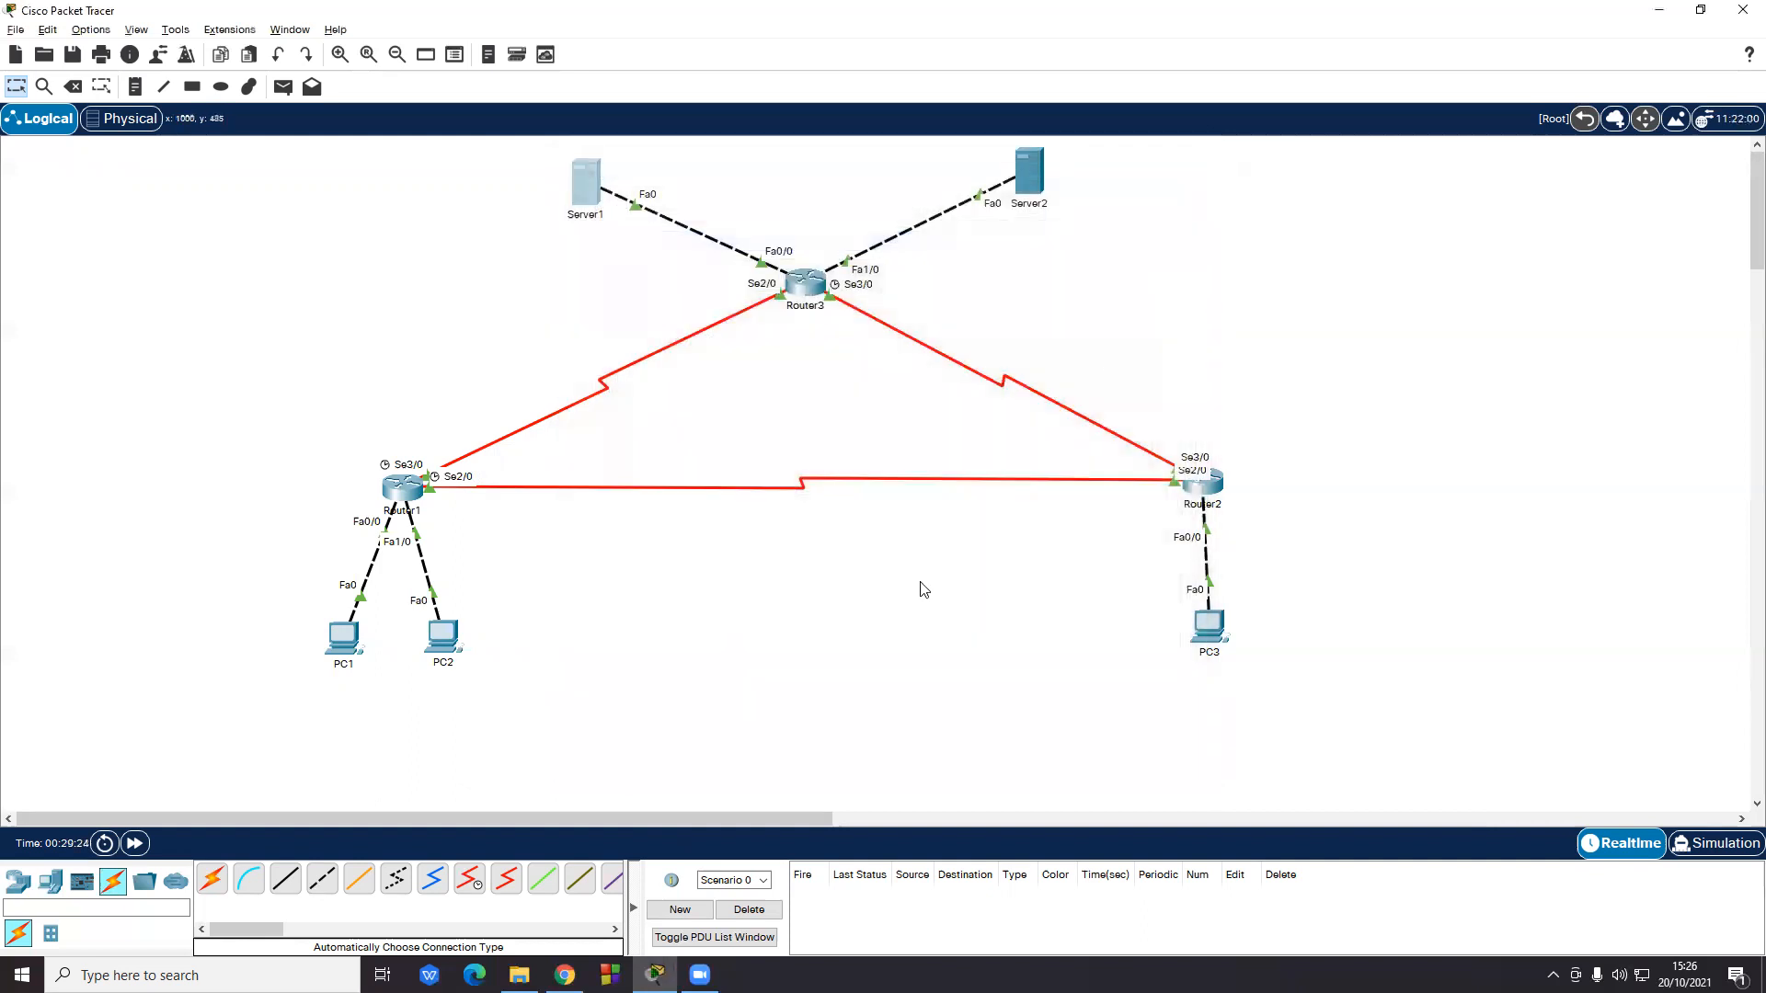